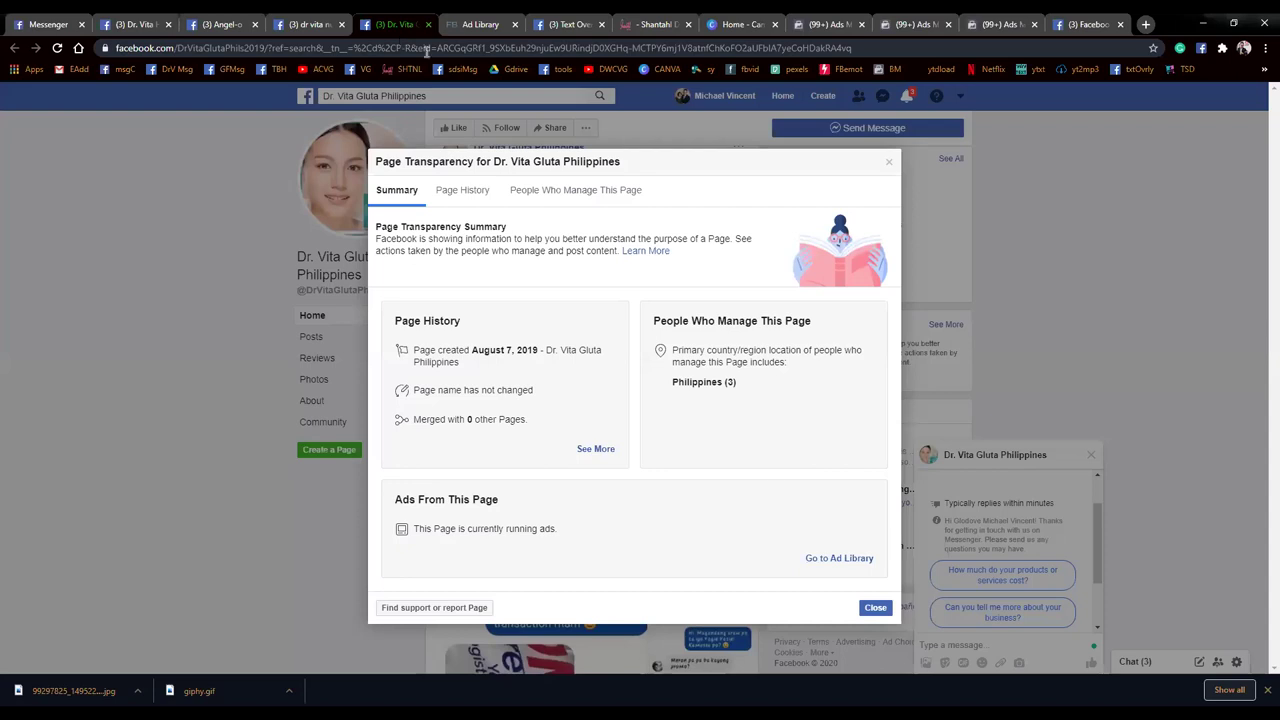
# Close the Page Transparency summary, the Ad Library and the Dr. Vita Gluta Philippines page
pyautogui.click(874, 608)
pyautogui.click(457, 24)
pyautogui.hotkey('ctrl', 'w')
pyautogui.click(410, 90)
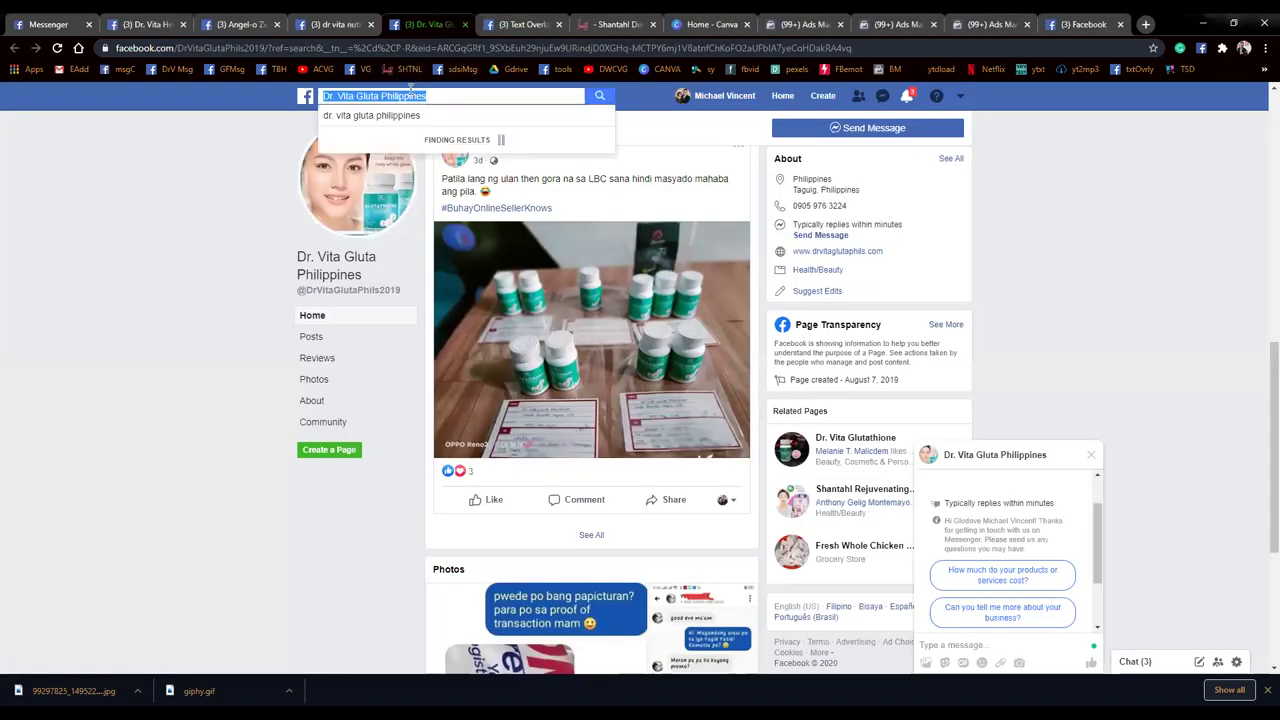
pyautogui.click(464, 25)
# Return to the "dr vita nutrifit" search results and limit them to pages
pyautogui.click(334, 27)
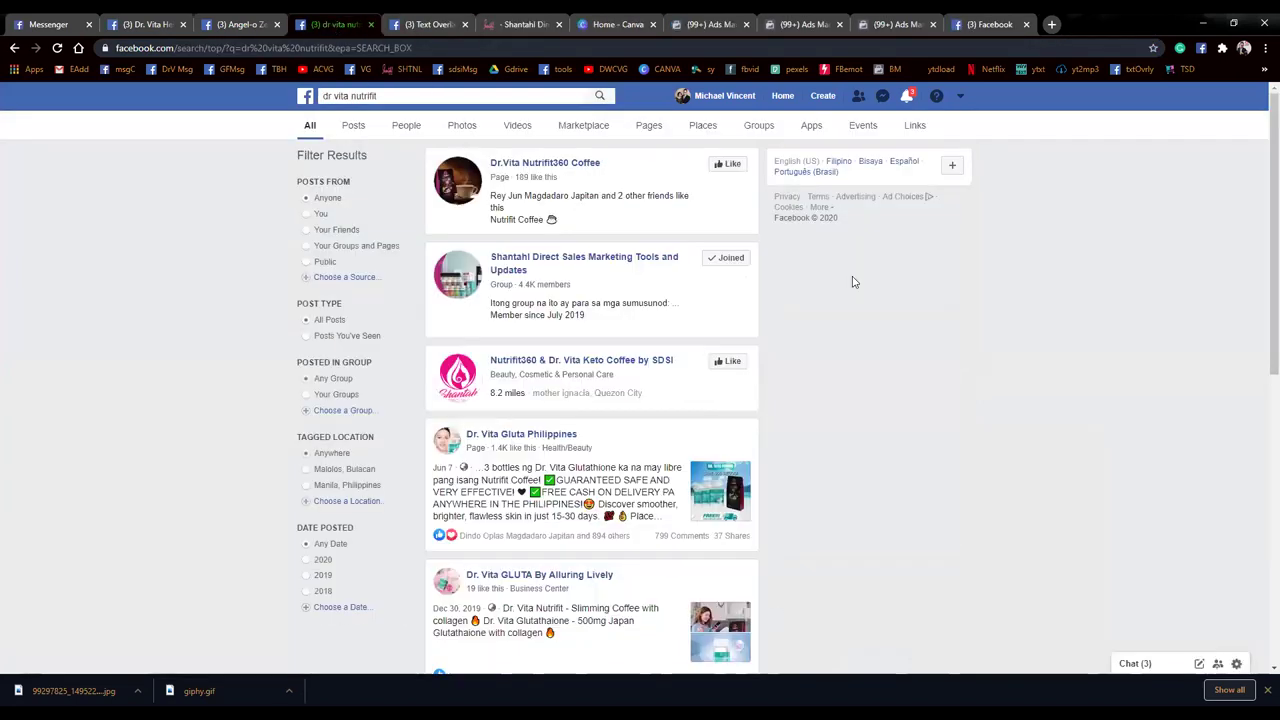
pyautogui.click(646, 128)
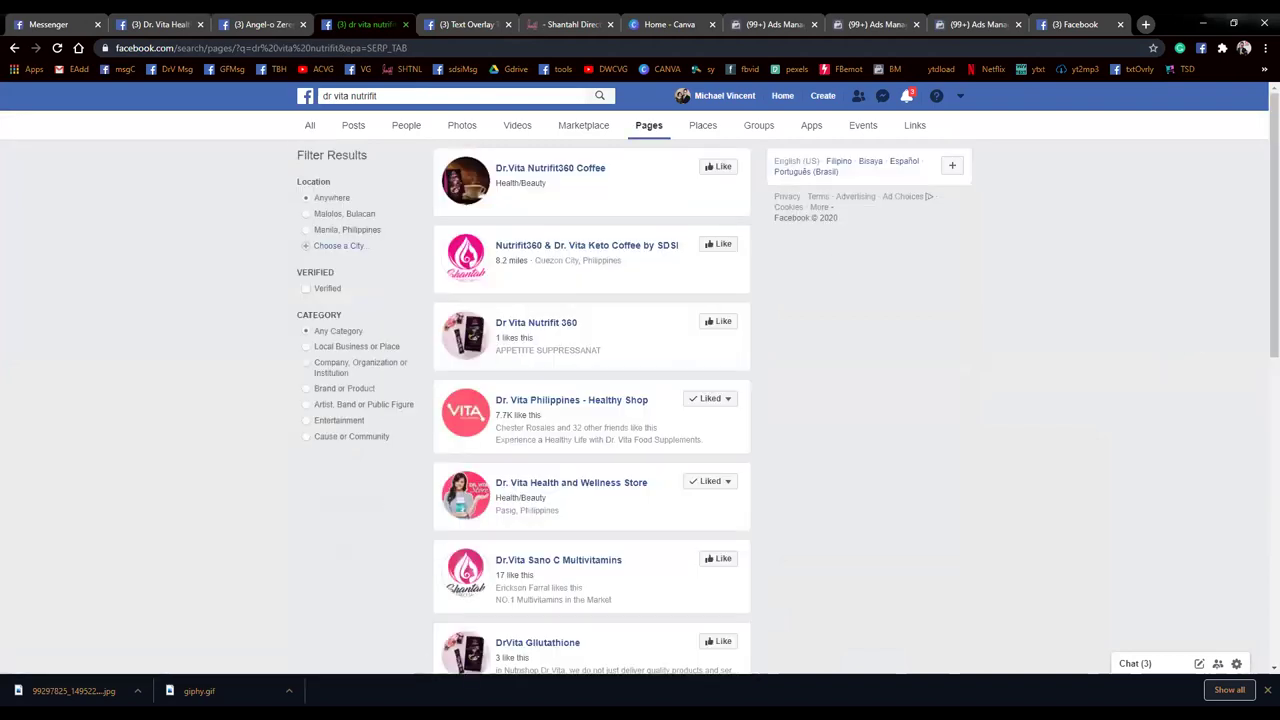
pyautogui.rightClick(556, 323)
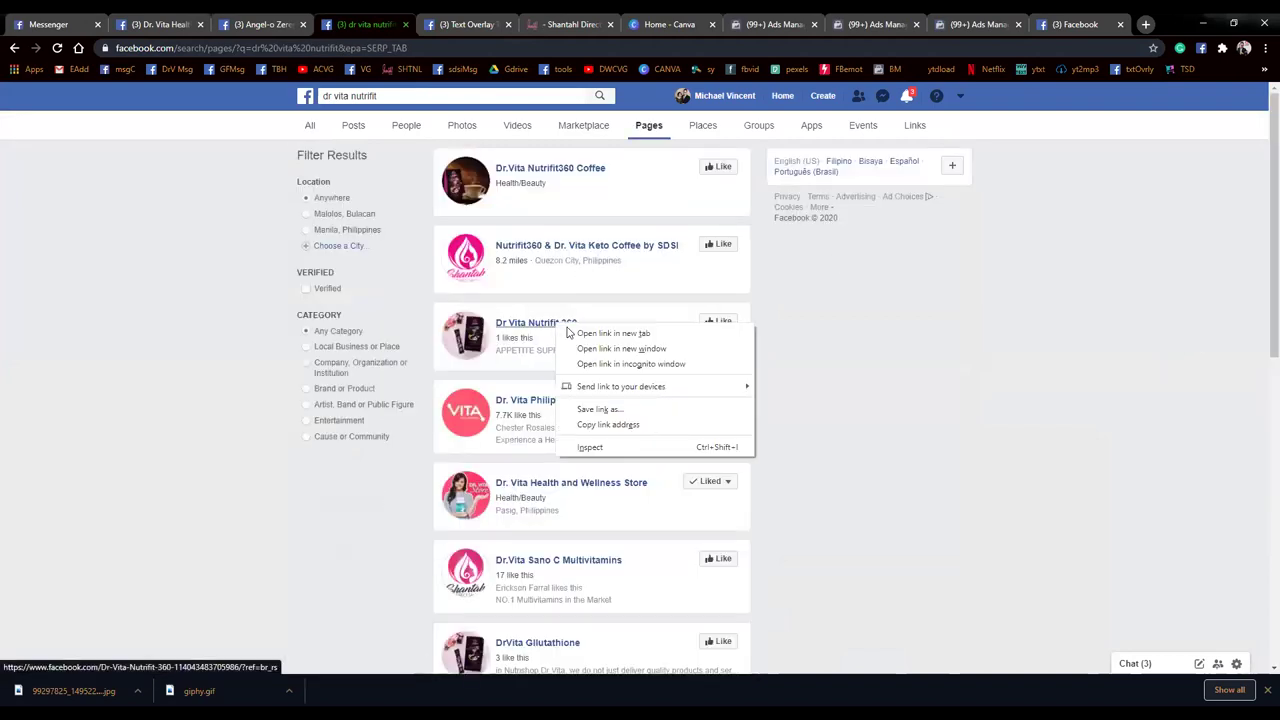
pyautogui.click(889, 324)
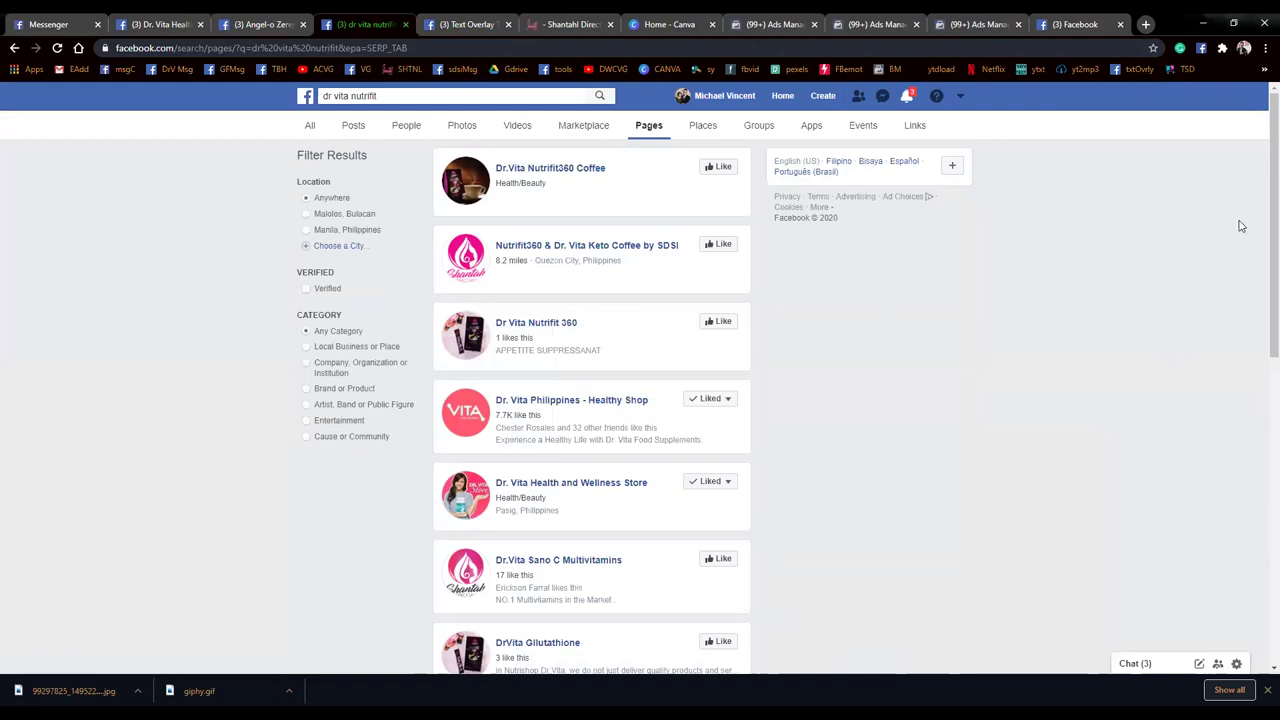
# Open the Dr.VITA Coffee Brand and Dr. Vita Sano C Multivitamins pages from the results in new browser tabs
pyautogui.scroll(-3, 1259, 236)
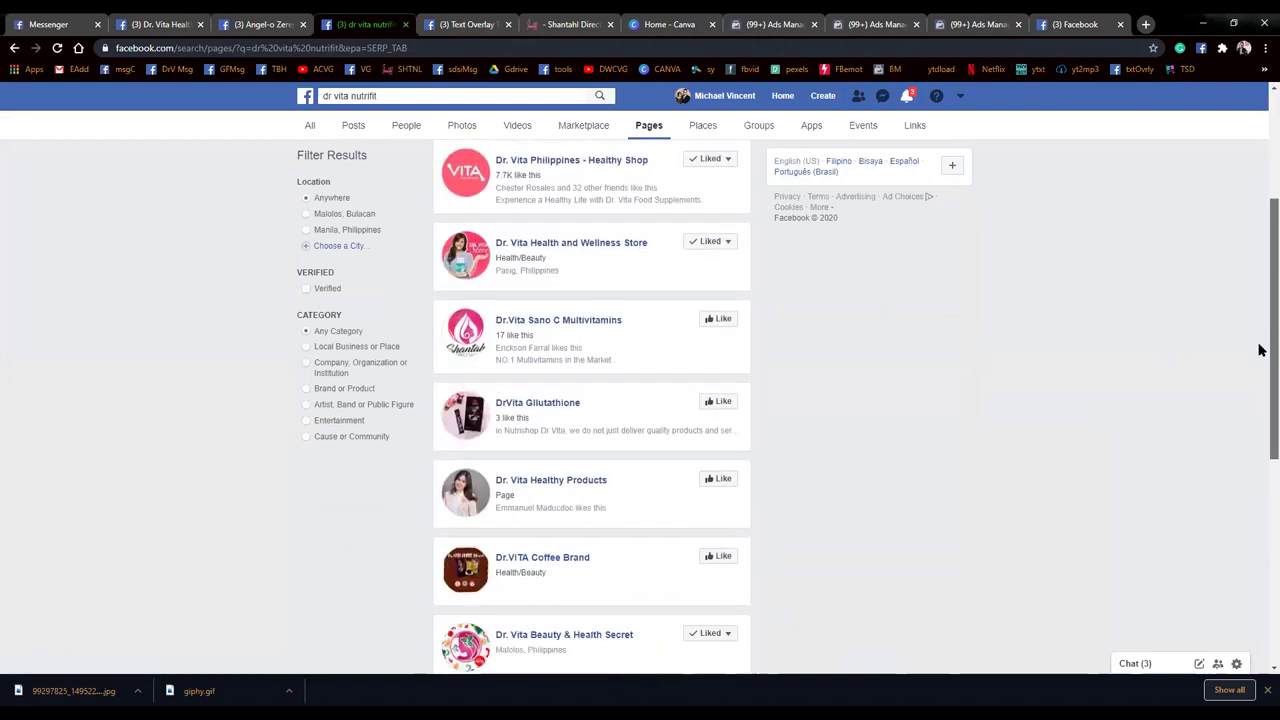
pyautogui.scroll(-2, 1260, 351)
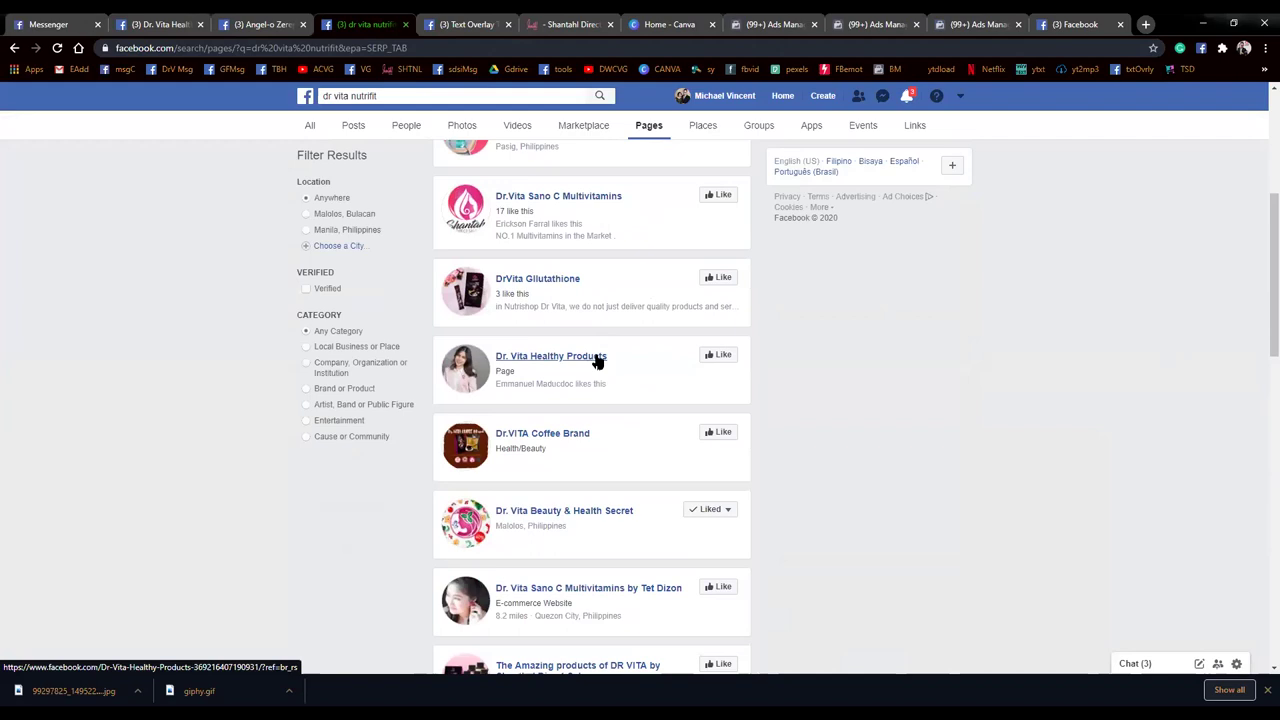
pyautogui.rightClick(568, 440)
pyautogui.click(688, 467)
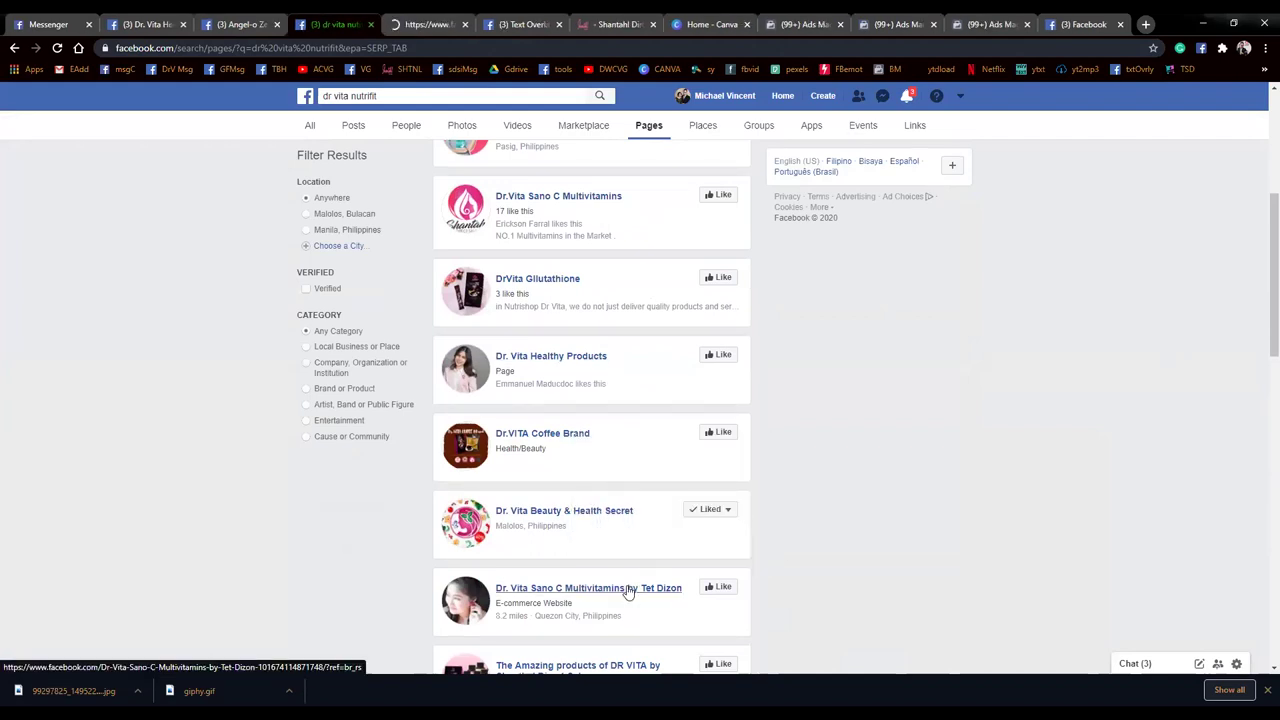
pyautogui.rightClick(553, 593)
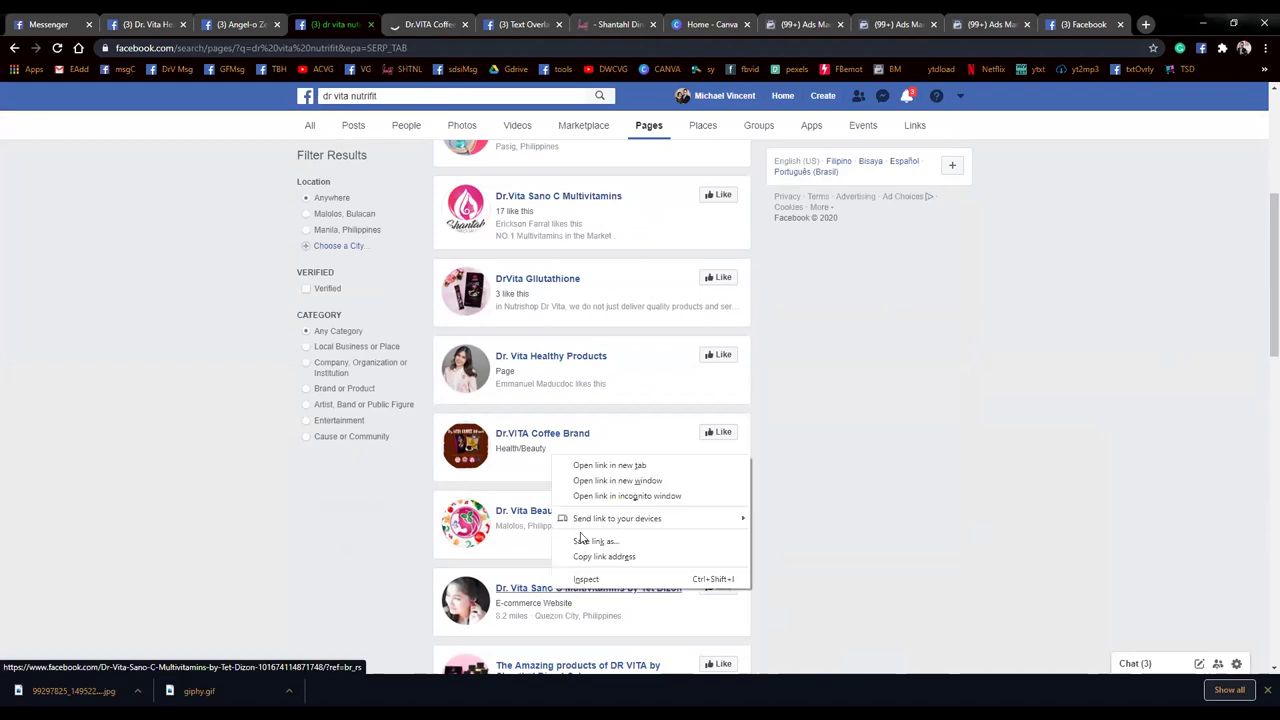
pyautogui.click(600, 468)
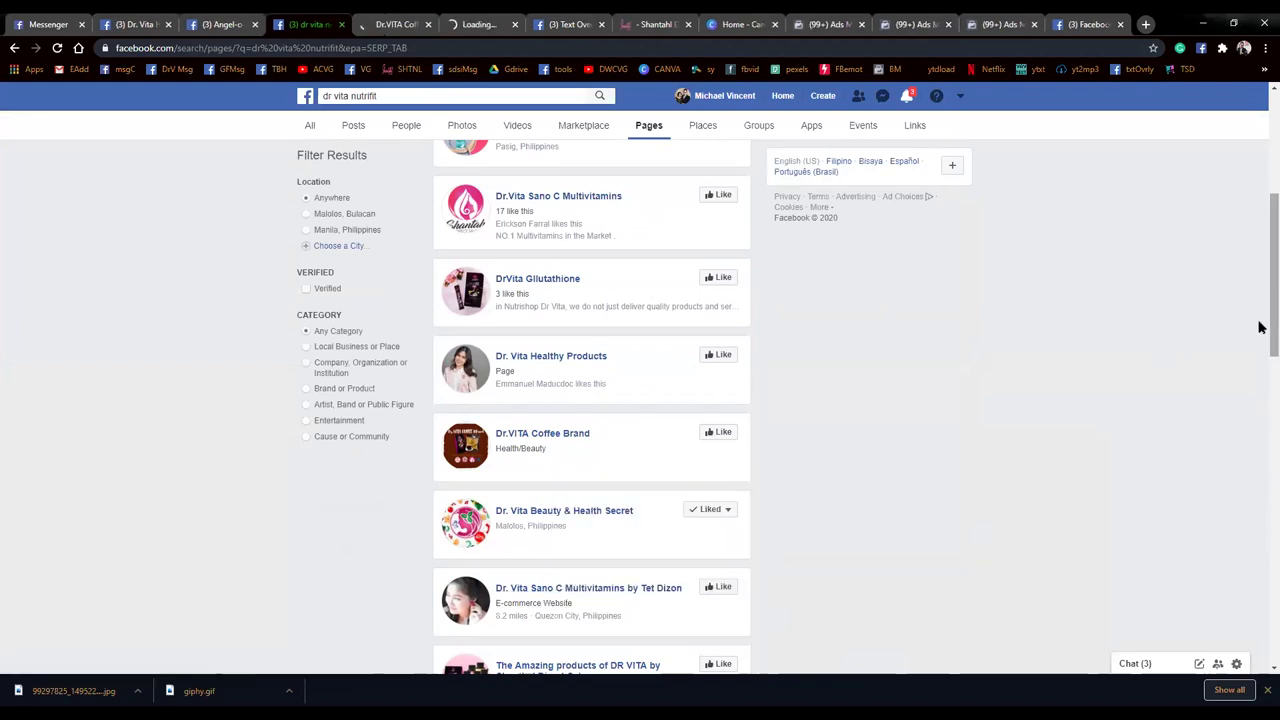
# Open The Amazing products of DR VITA by Shanthal Direct Sales page in a new browser tab
pyautogui.moveTo(1260, 302); pyautogui.dragTo(1260, 357)
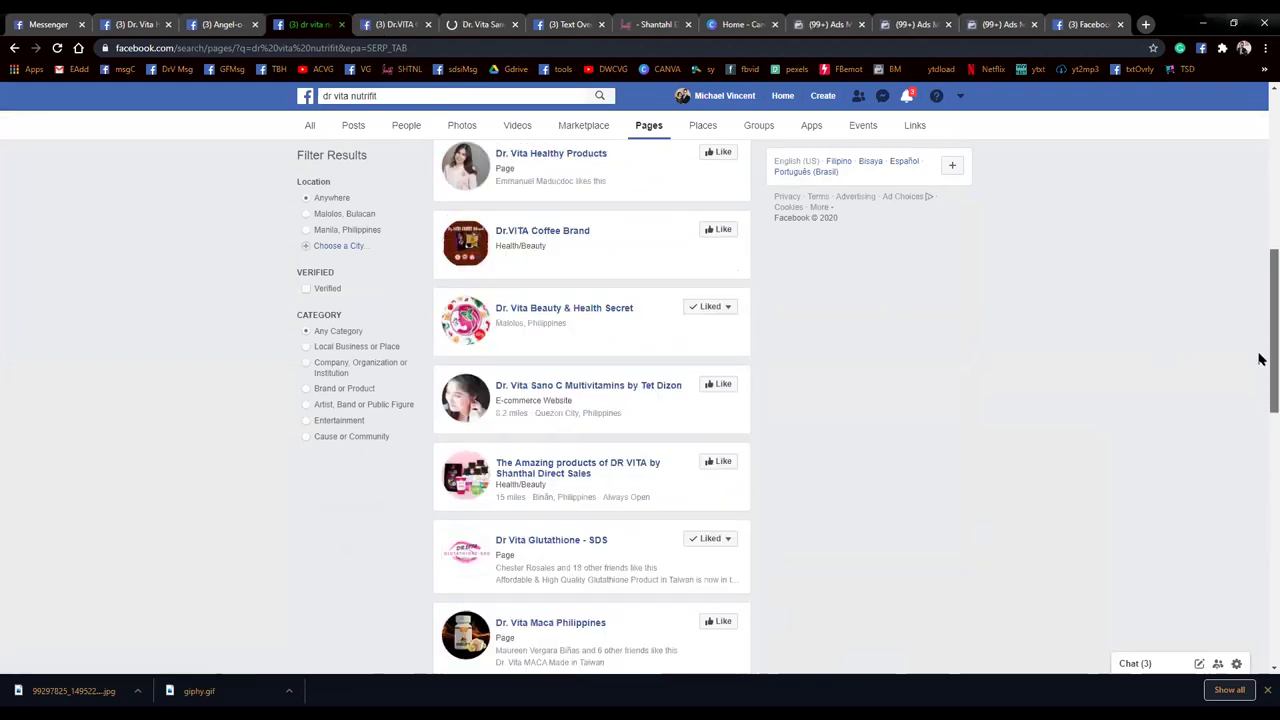
pyautogui.rightClick(586, 466)
pyautogui.click(612, 470)
# Check Dr.VITA Coffee Brand's ads in the Ad Library through its Page Transparency details, and close the library
pyautogui.click(360, 24)
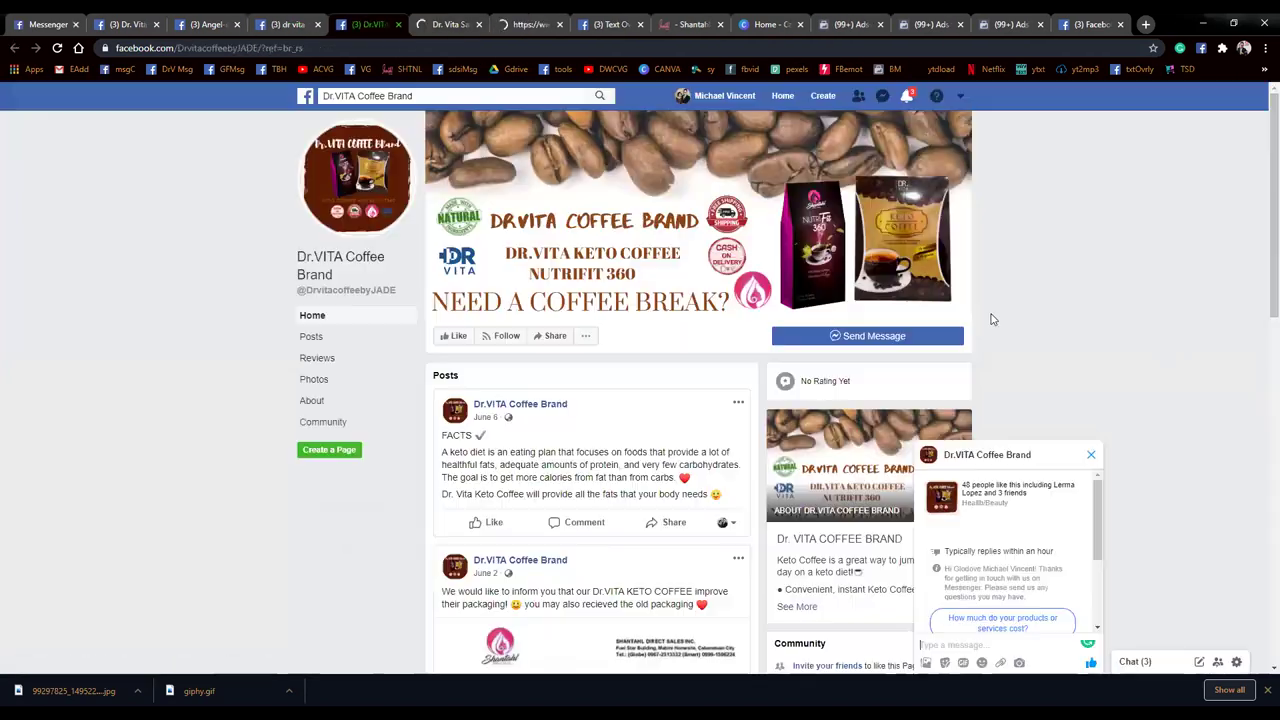
pyautogui.click(1091, 454)
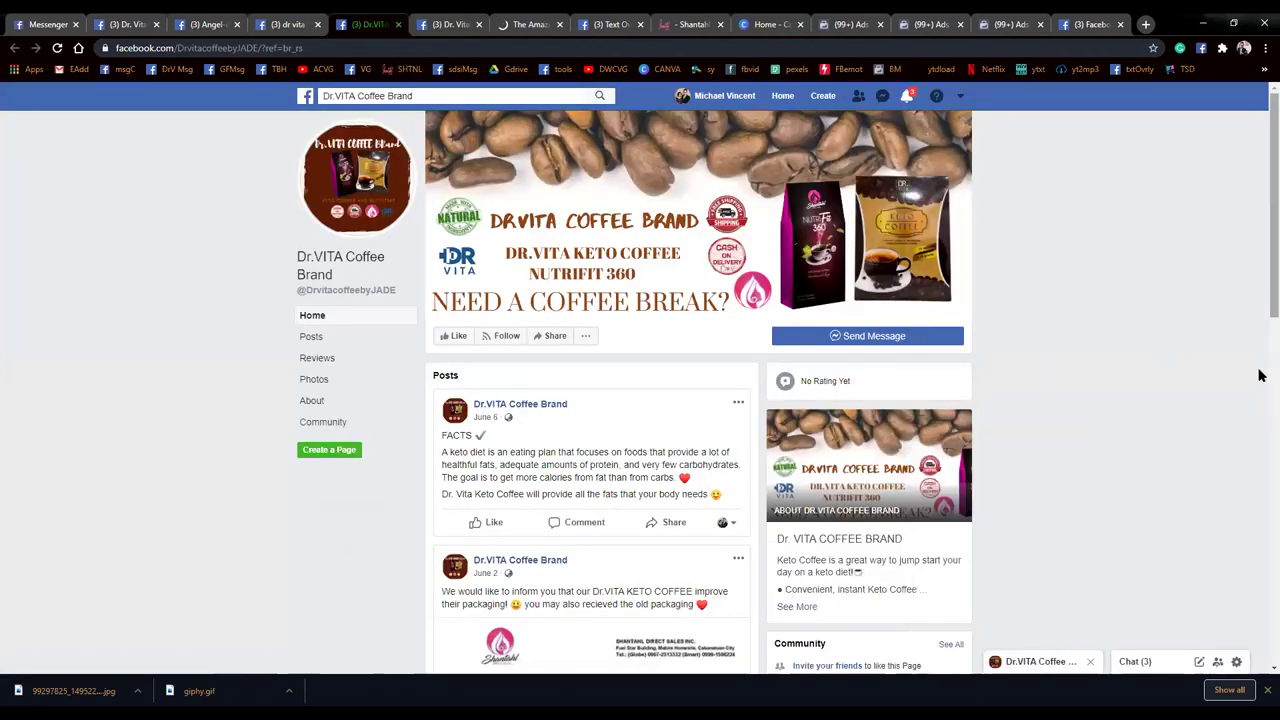
pyautogui.moveTo(1260, 289); pyautogui.dragTo(1260, 394)
pyautogui.scroll(-3, 898, 503)
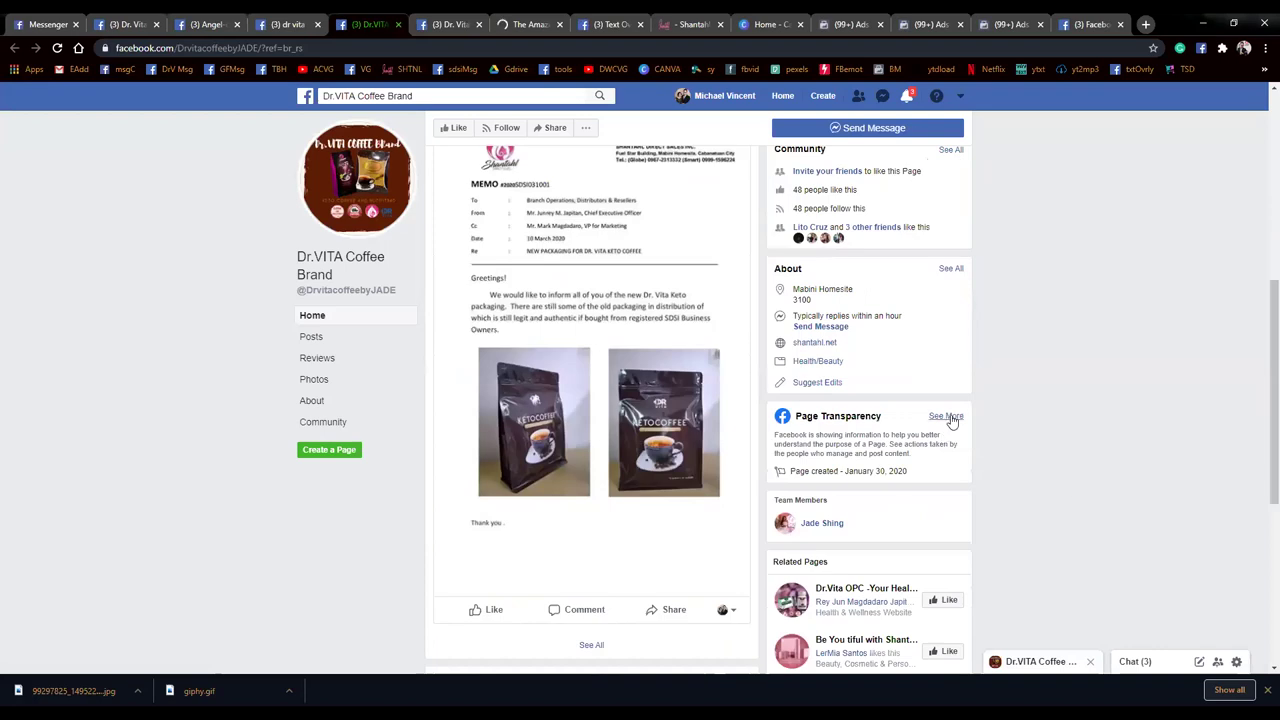
pyautogui.click(948, 417)
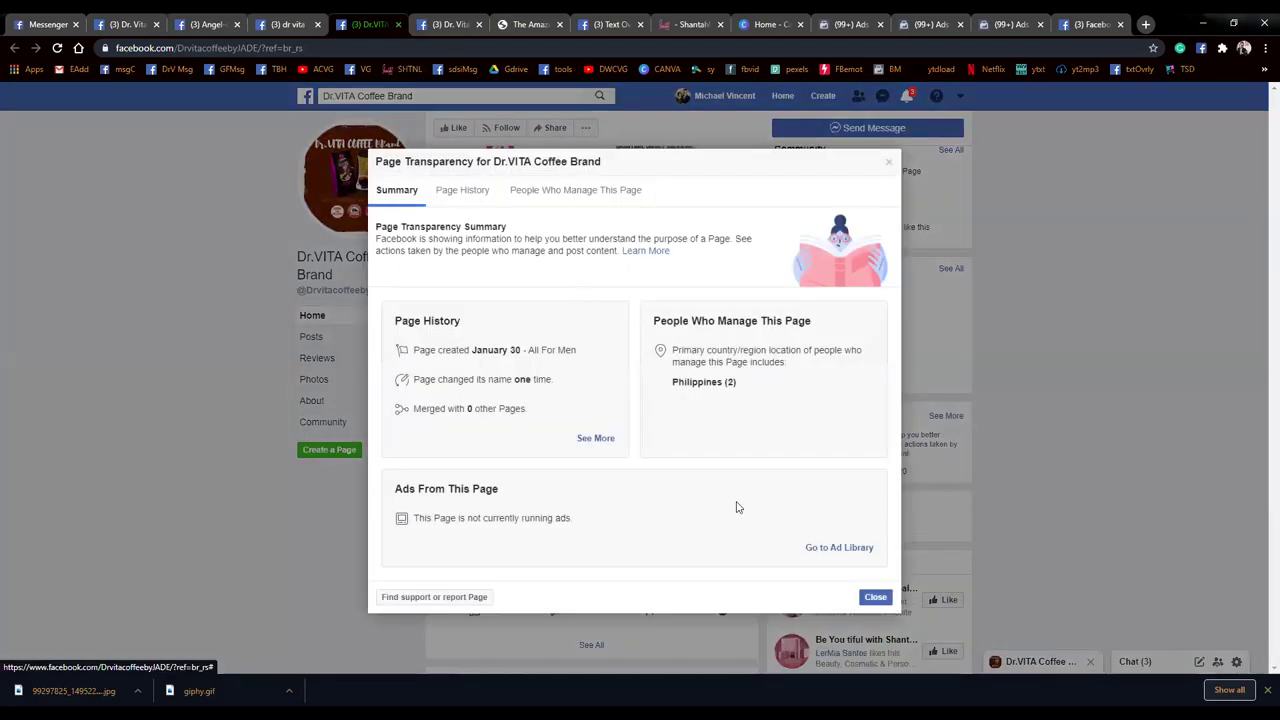
pyautogui.click(858, 546)
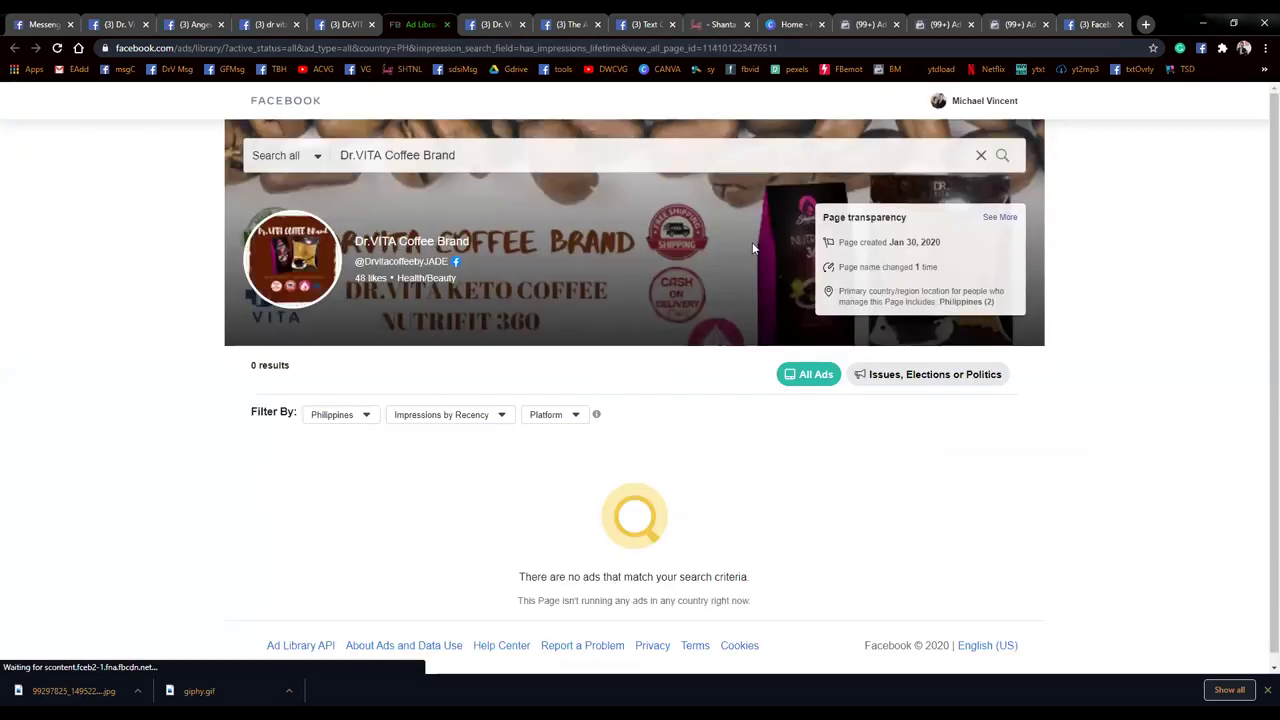
pyautogui.click(446, 25)
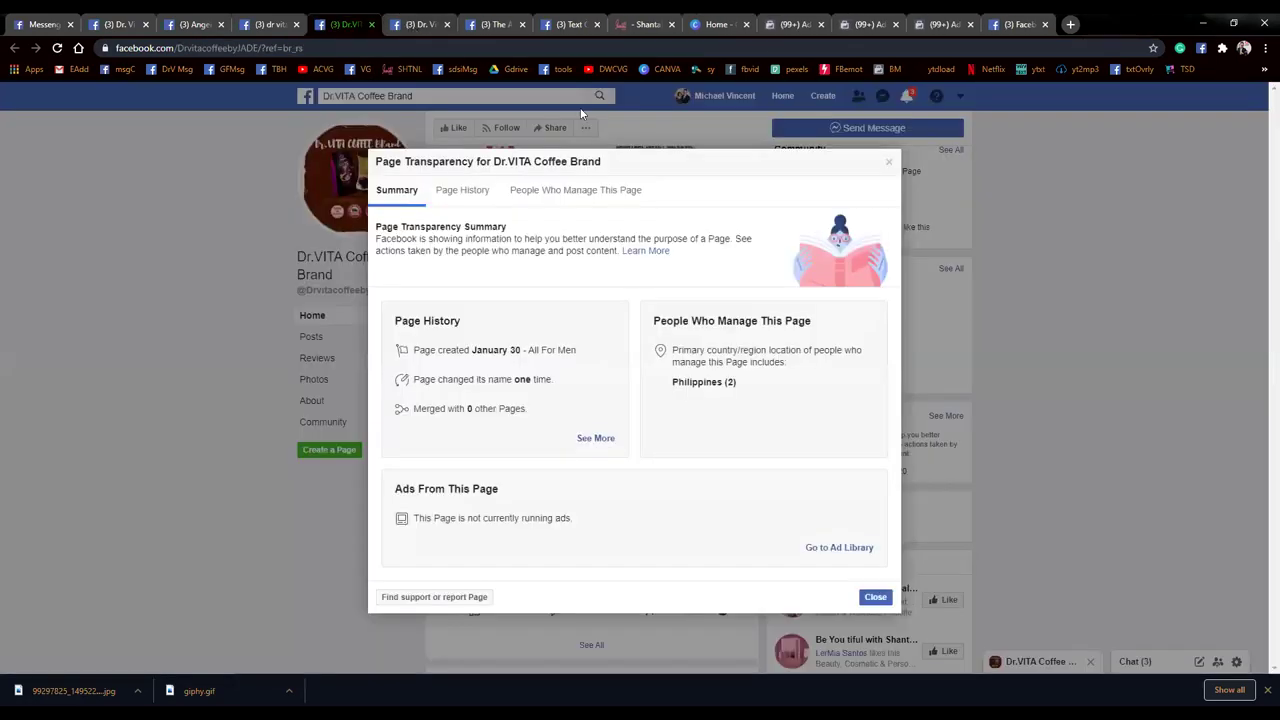
# Check the Dr. Vita Sano C Multivitamins page's ads in the Ad Library through its Page Transparency details, and close the library
pyautogui.click(413, 27)
pyautogui.click(1088, 453)
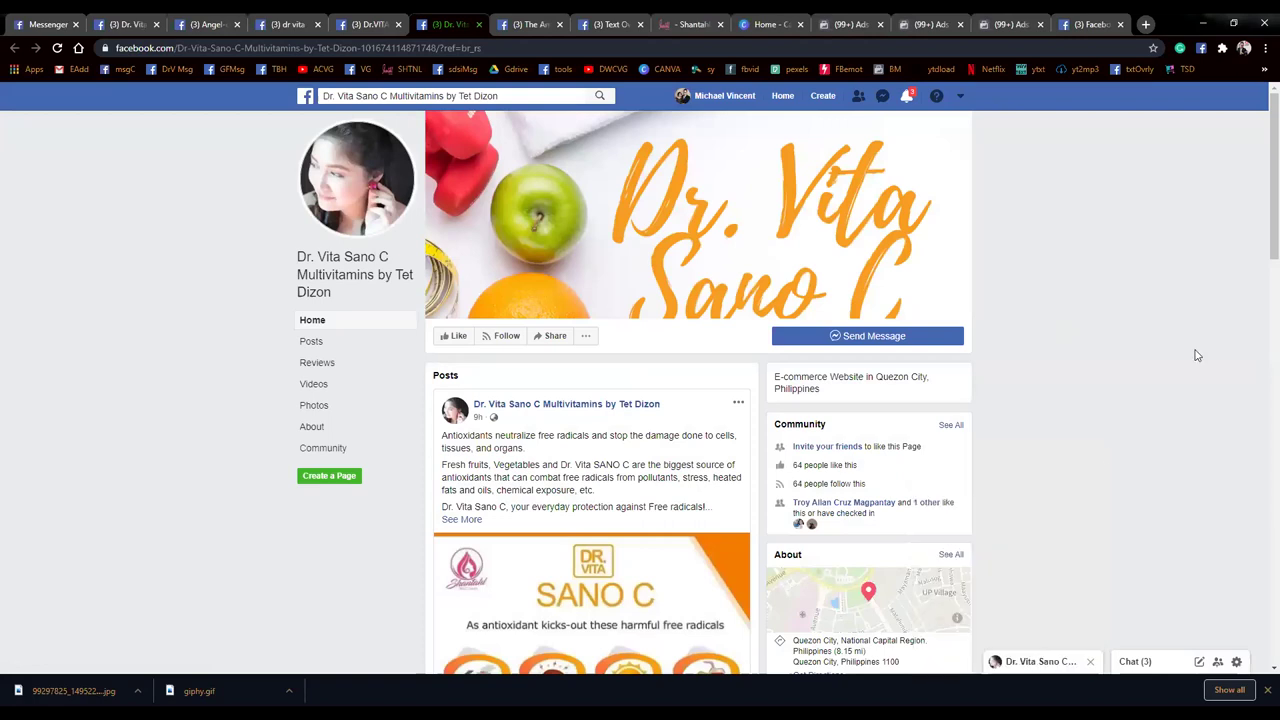
pyautogui.scroll(-4, 1259, 300)
pyautogui.scroll(2, 1257, 345)
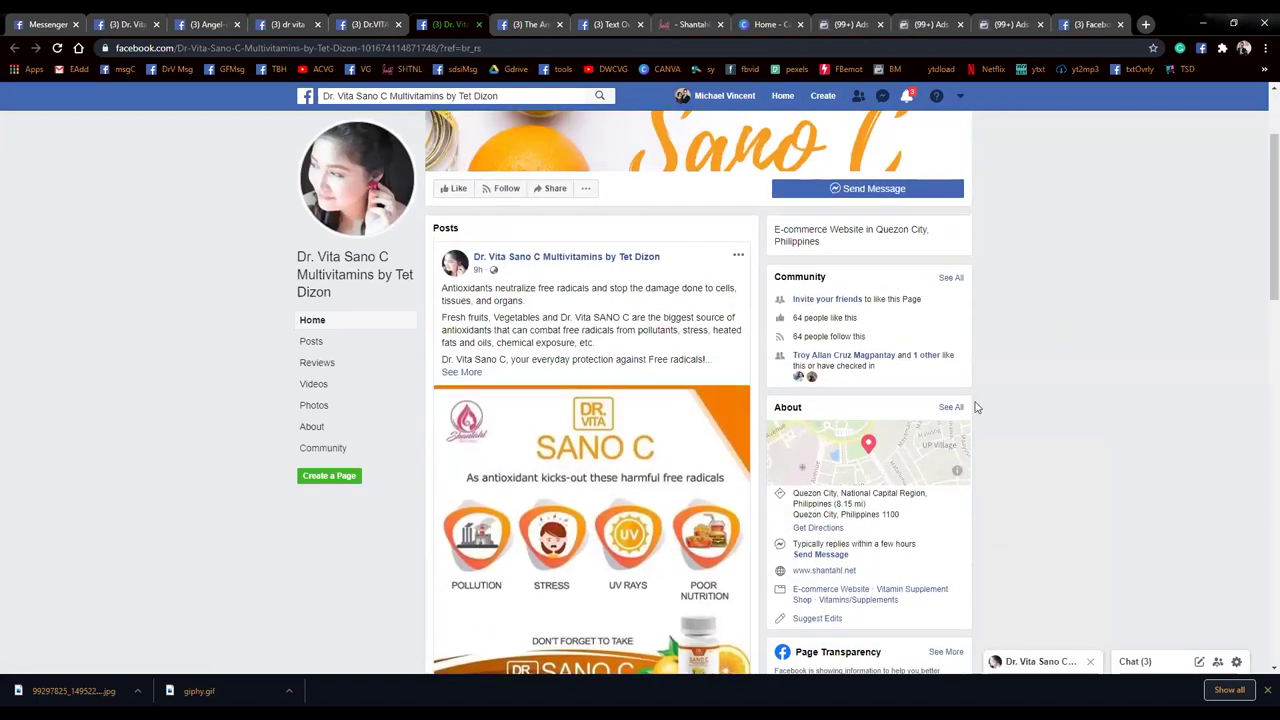
pyautogui.scroll(-3, 1260, 300)
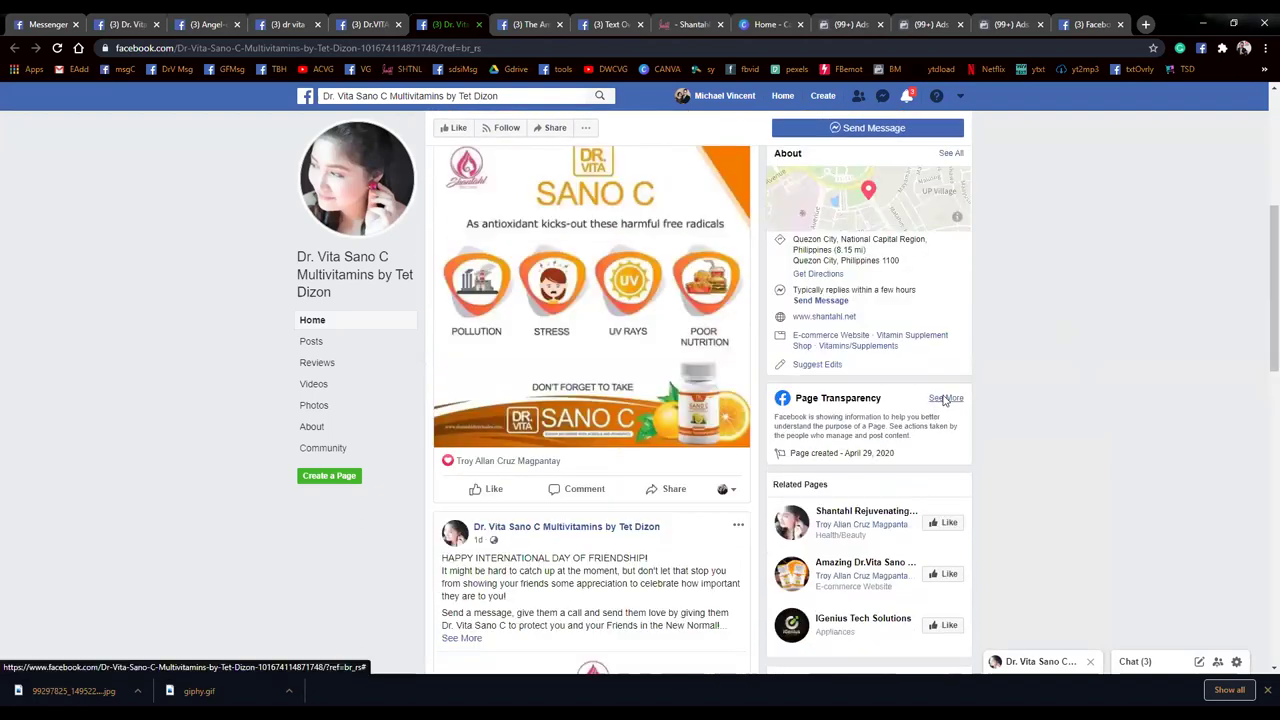
pyautogui.click(944, 399)
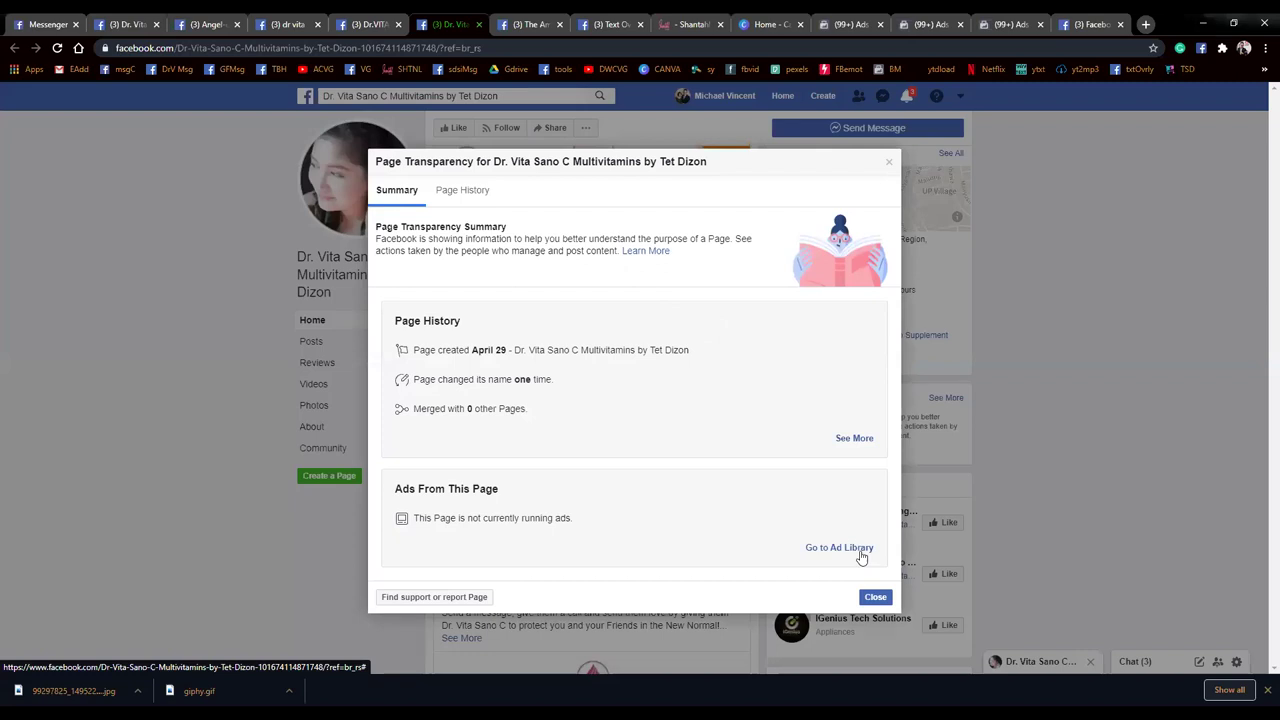
pyautogui.click(860, 549)
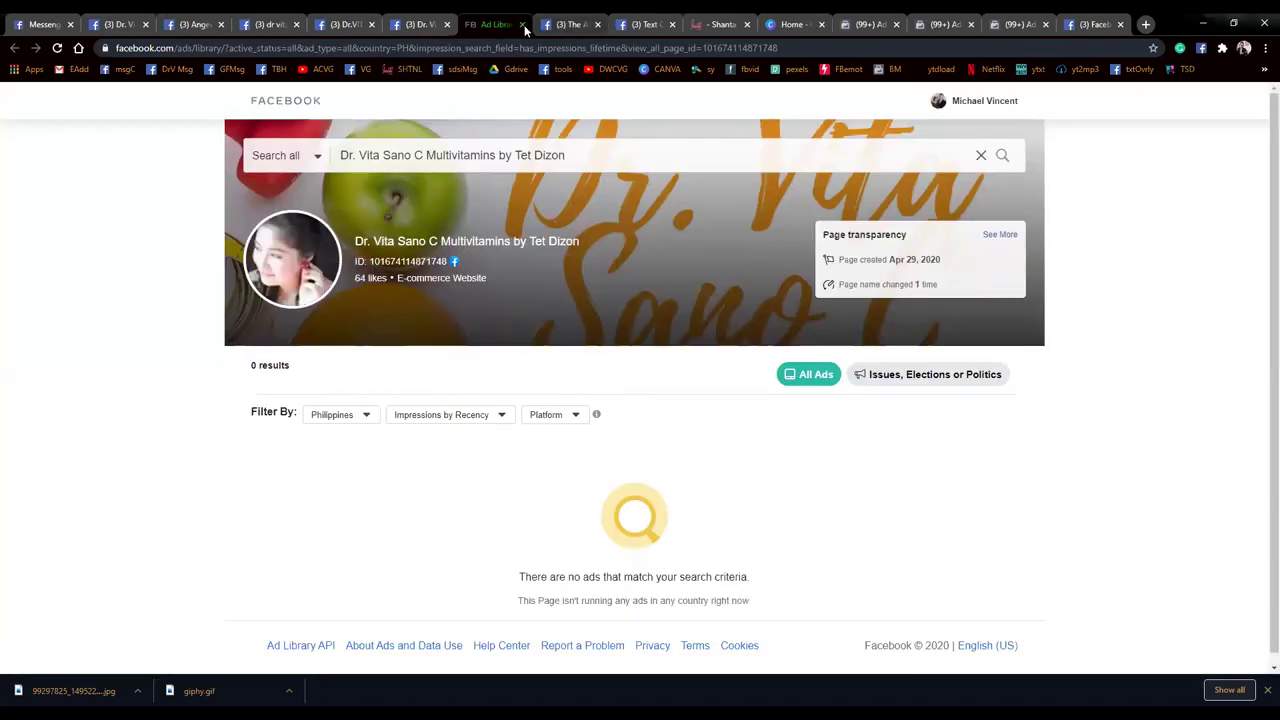
pyautogui.click(522, 24)
# Check the ads of The Amazing products of DR VITA page in the Ad Library, and close both the page and the library
pyautogui.click(488, 24)
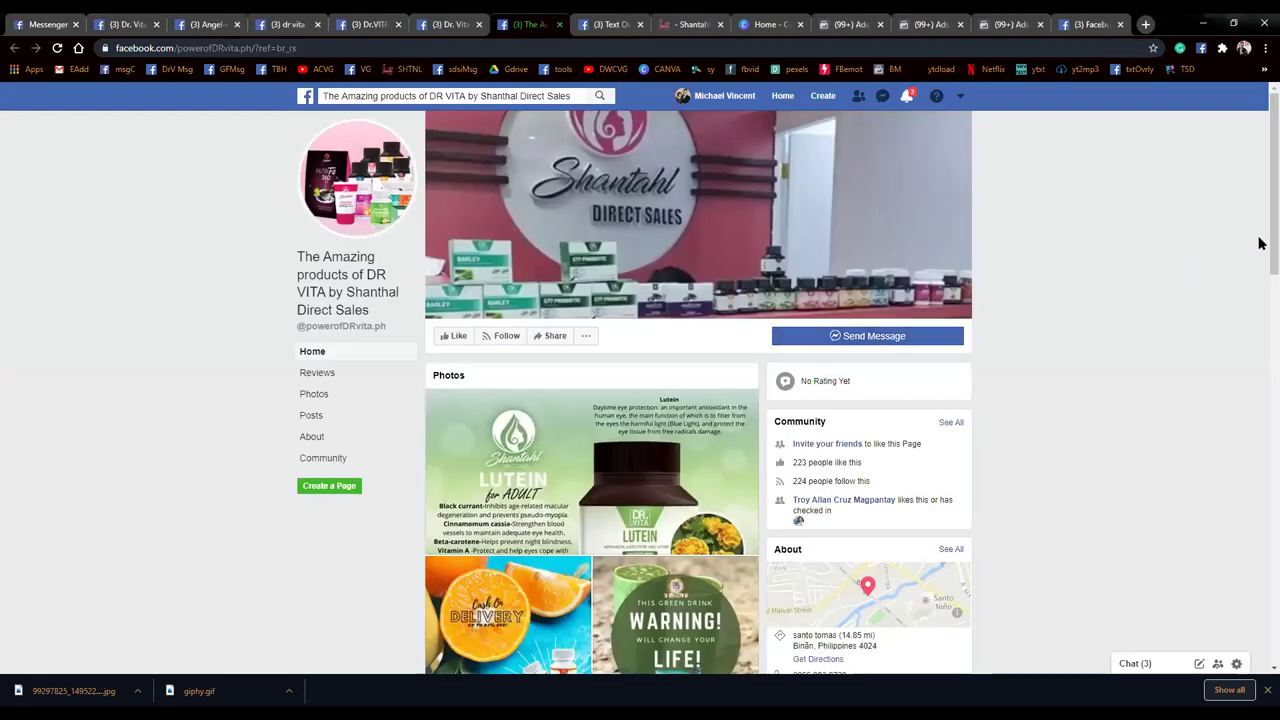
pyautogui.scroll(-8, 1259, 237)
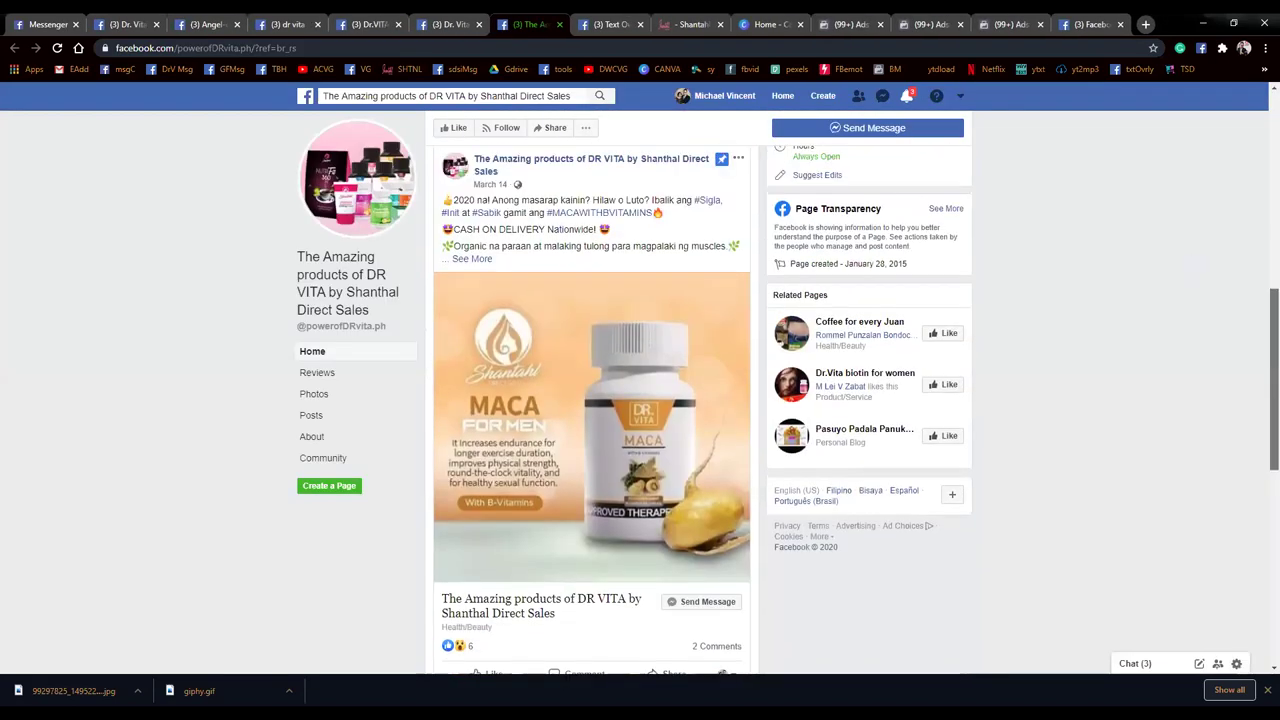
pyautogui.click(948, 210)
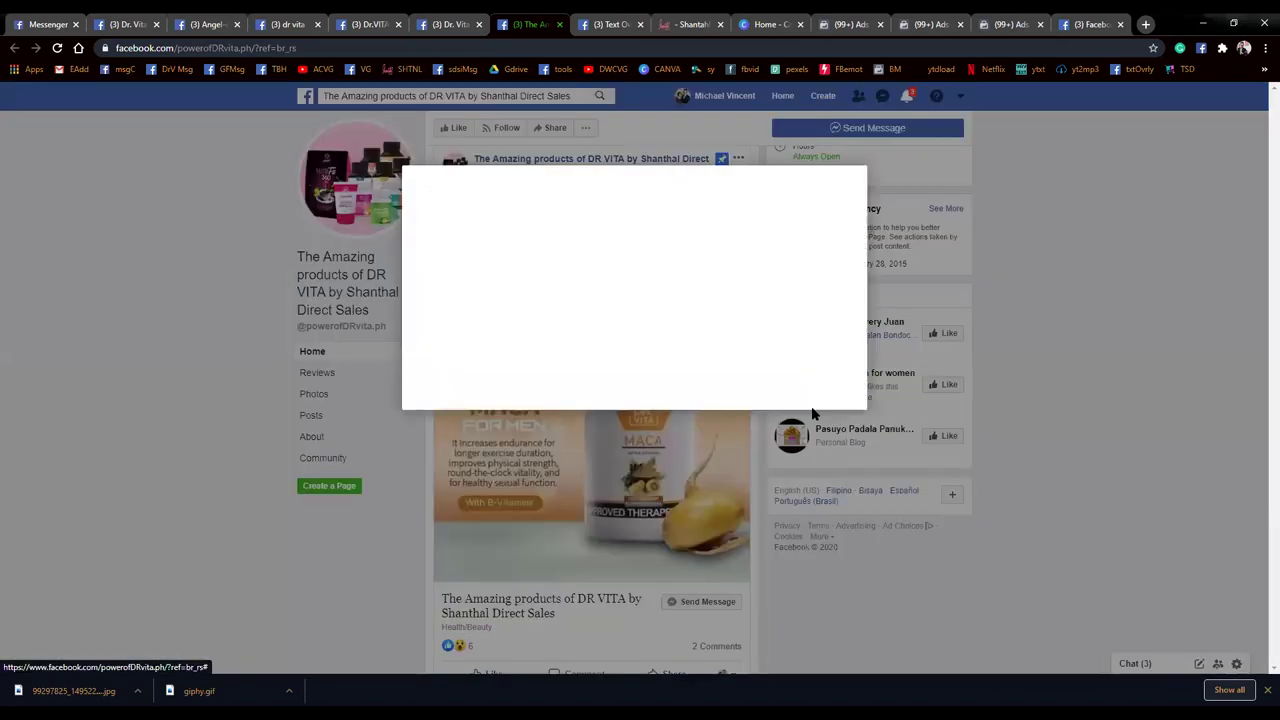
pyautogui.click(860, 549)
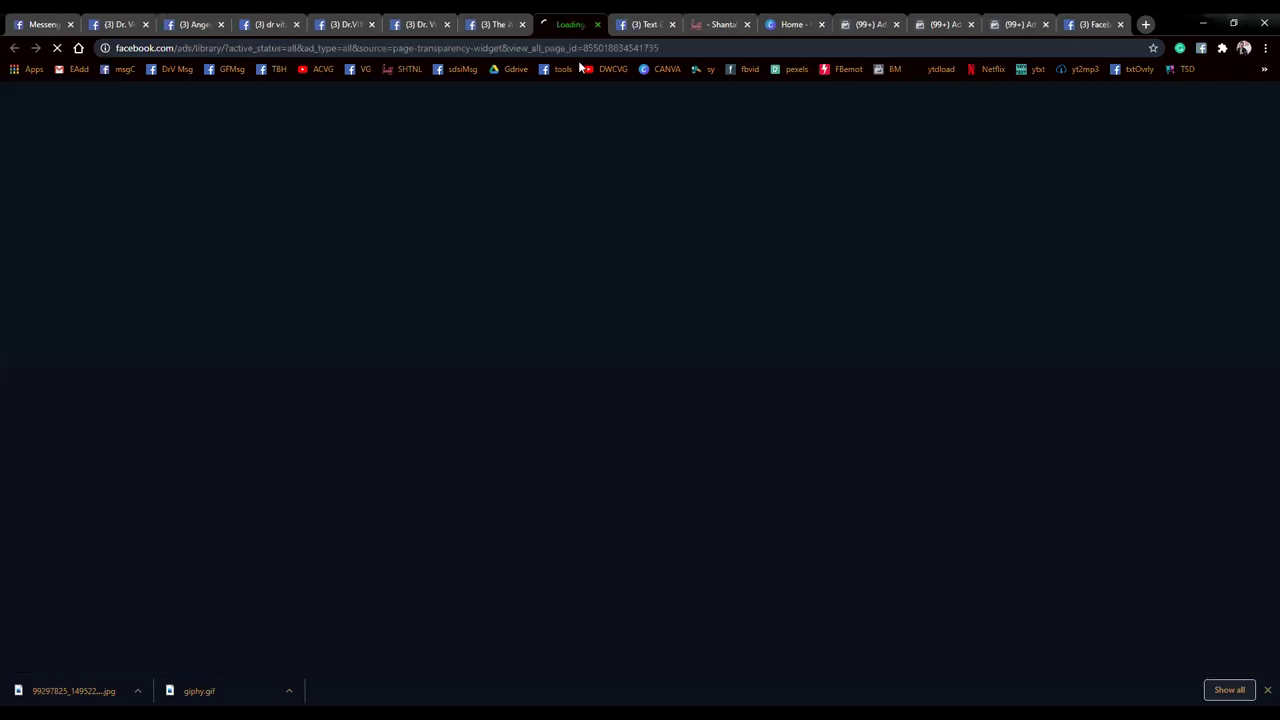
pyautogui.click(521, 24)
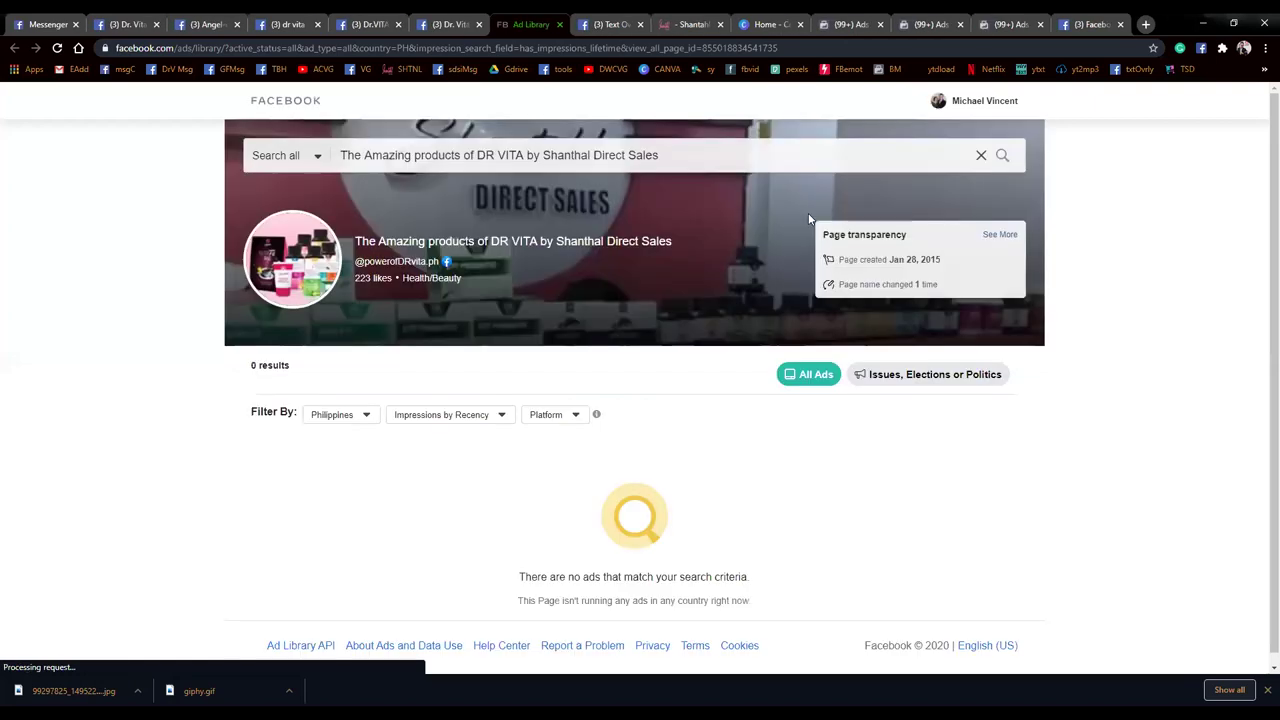
pyautogui.click(559, 25)
# Search Facebook for "shantahl shoppe" and open the Shantahl Shoppe page
pyautogui.click(472, 28)
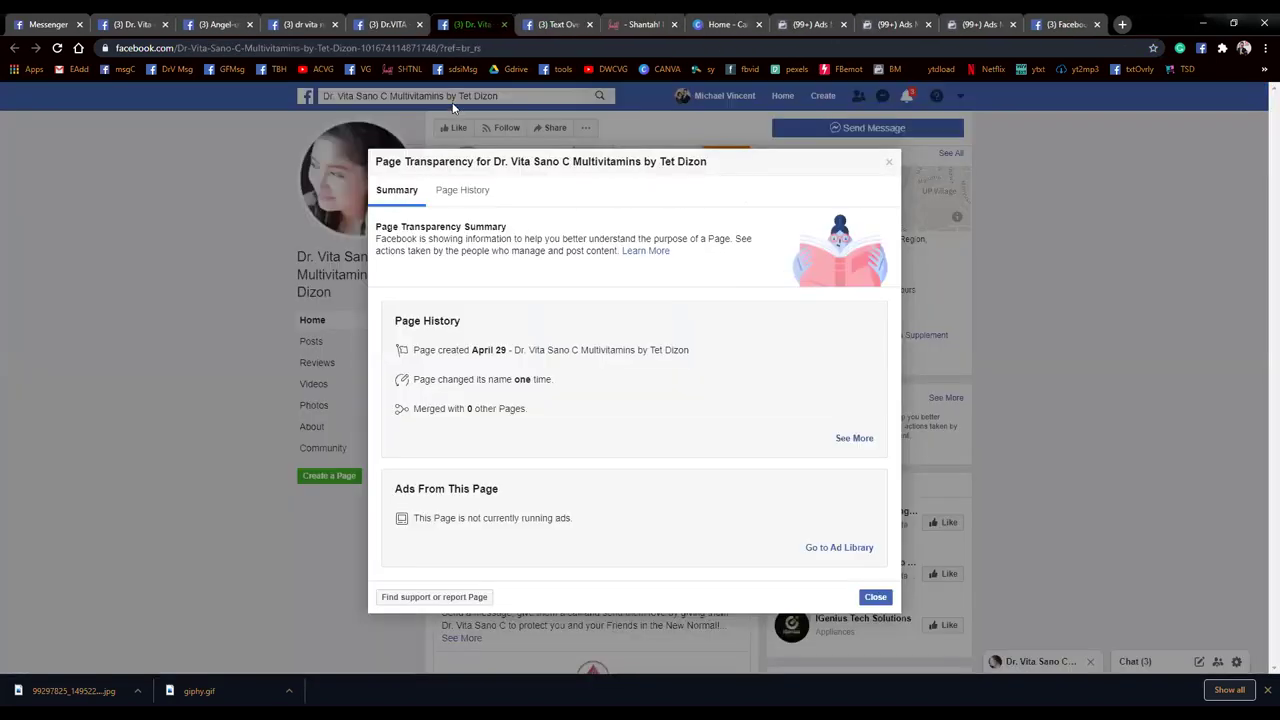
pyautogui.click(455, 95)
pyautogui.write('shan')
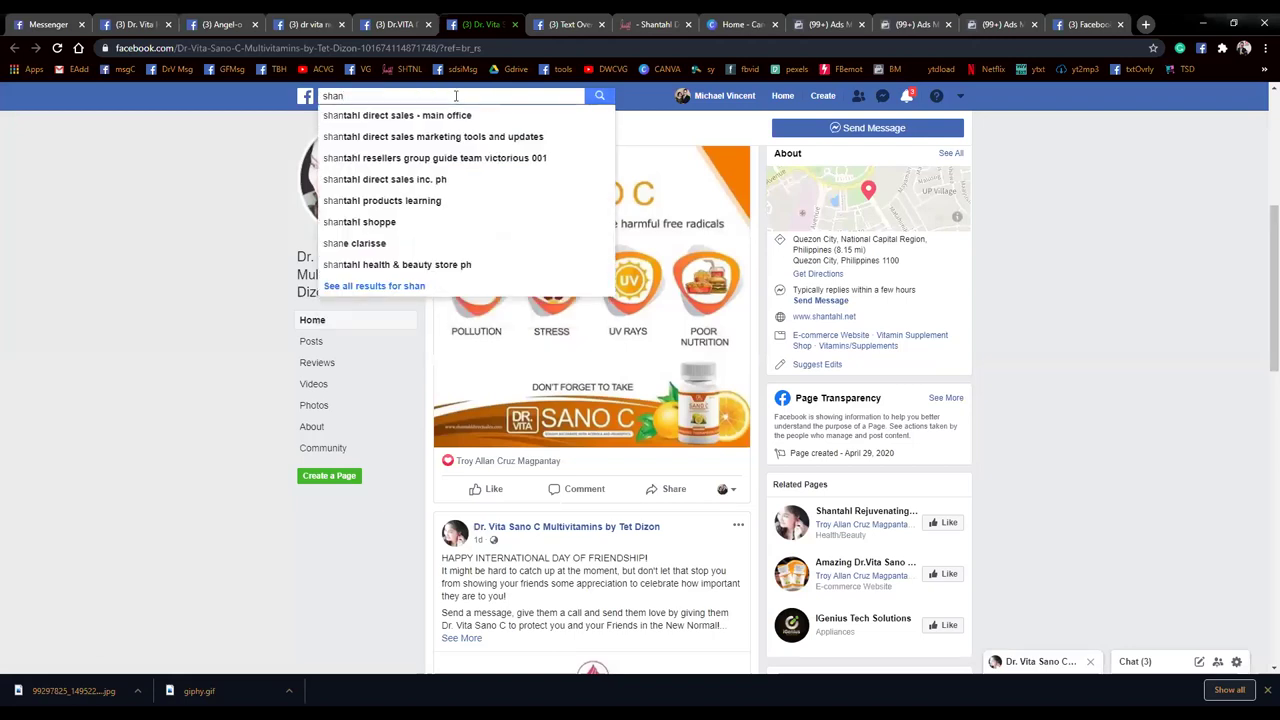
pyautogui.press('Down')
pyautogui.press('Down')
pyautogui.press('Down')
pyautogui.press('Down')
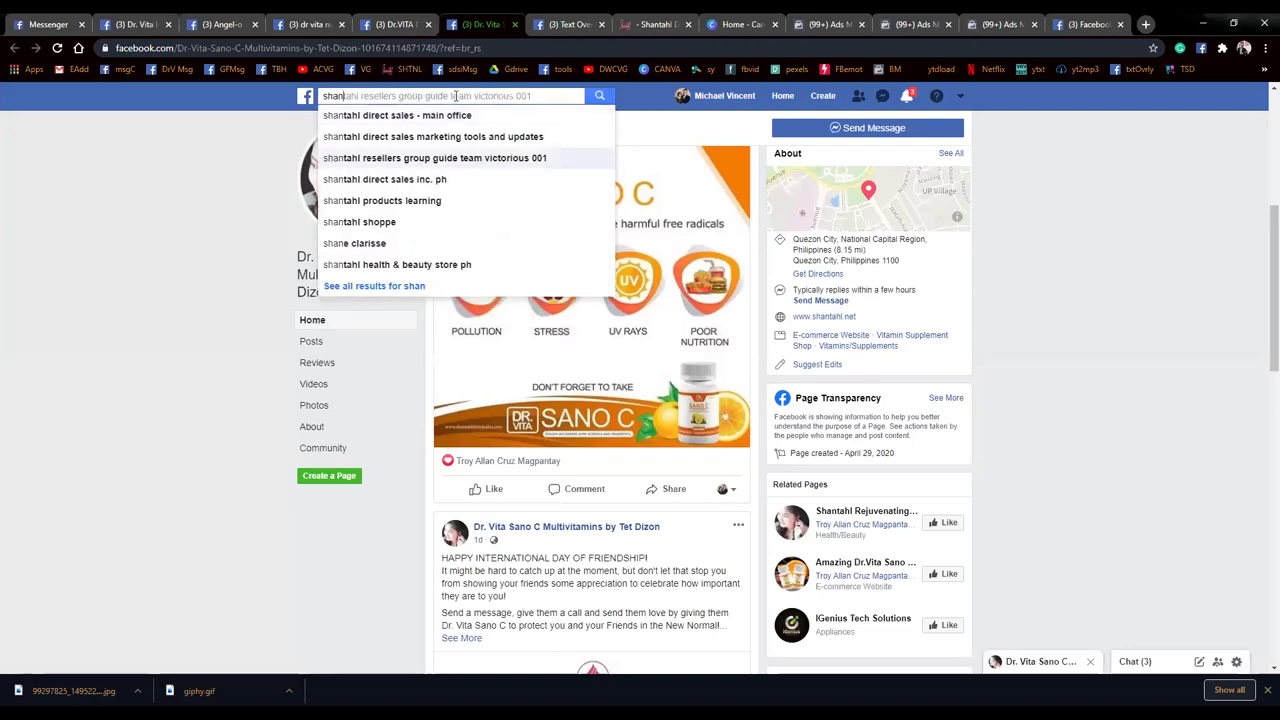
pyautogui.press('Down')
pyautogui.press('Return')
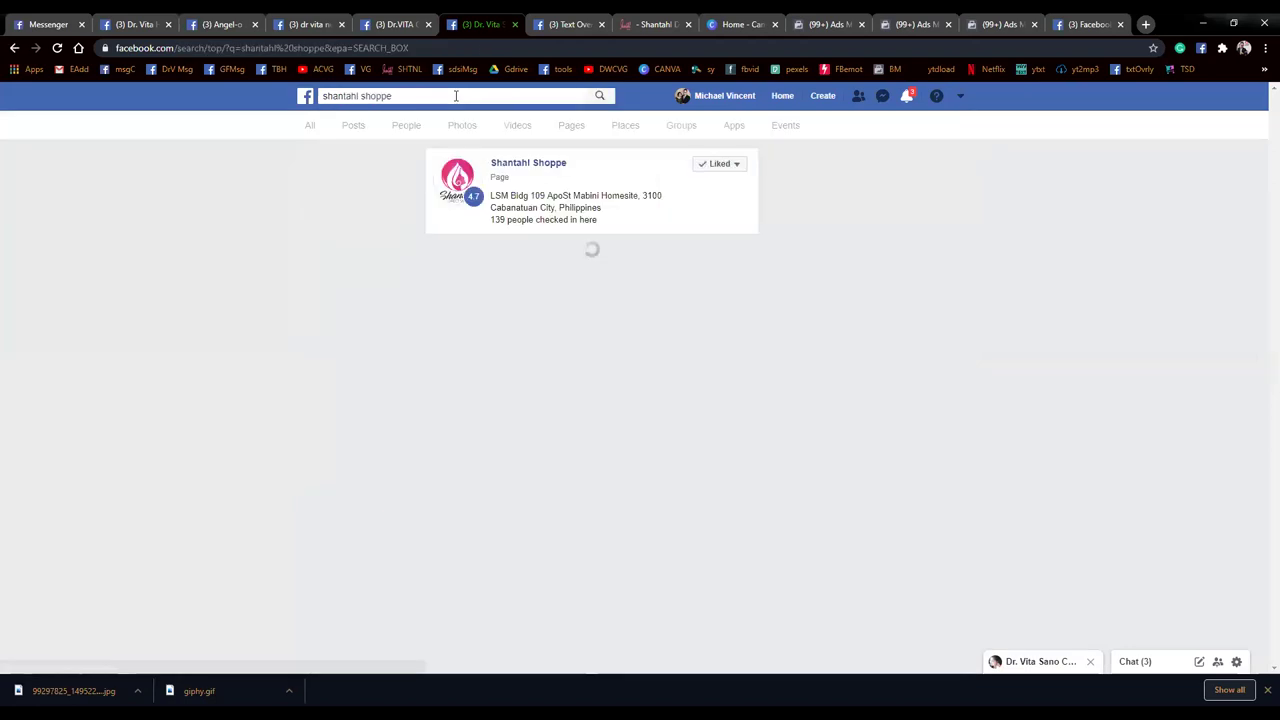
pyautogui.click(509, 166)
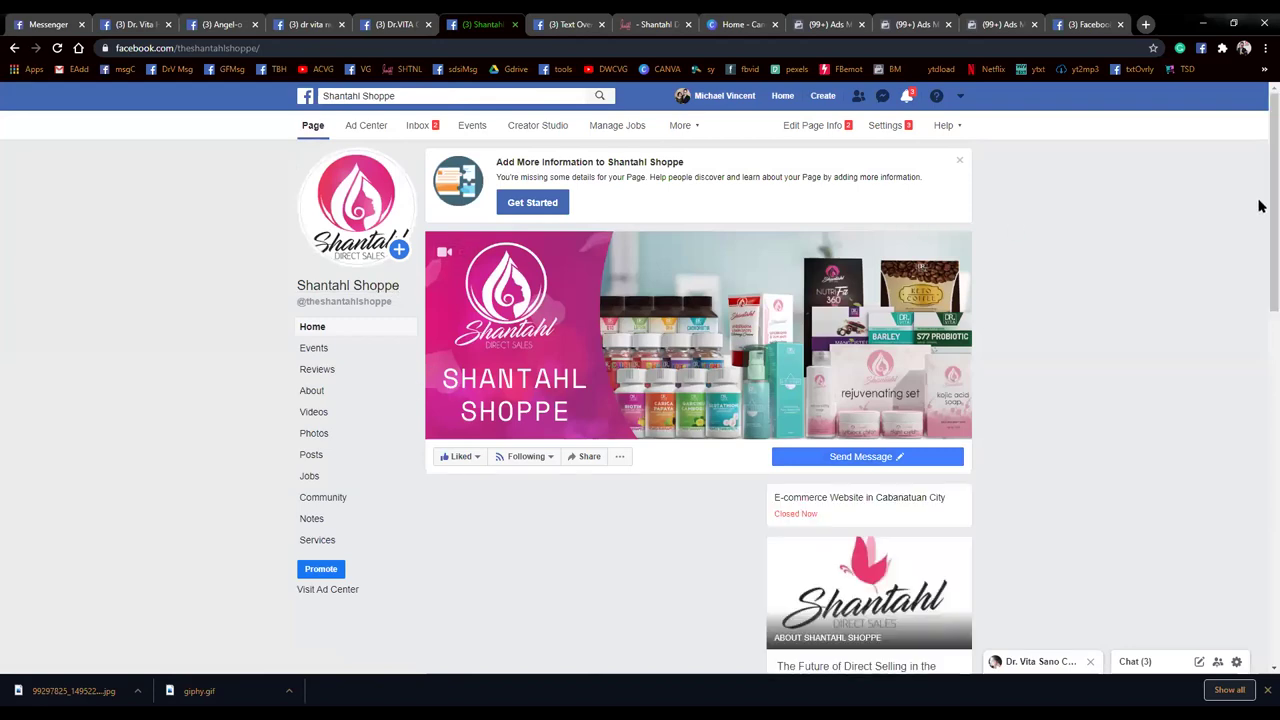
# Check Shantahl Shoppe's ads in the Ad Library through its Page Transparency details, and close both the library and the details
pyautogui.scroll(-3, 1260, 210)
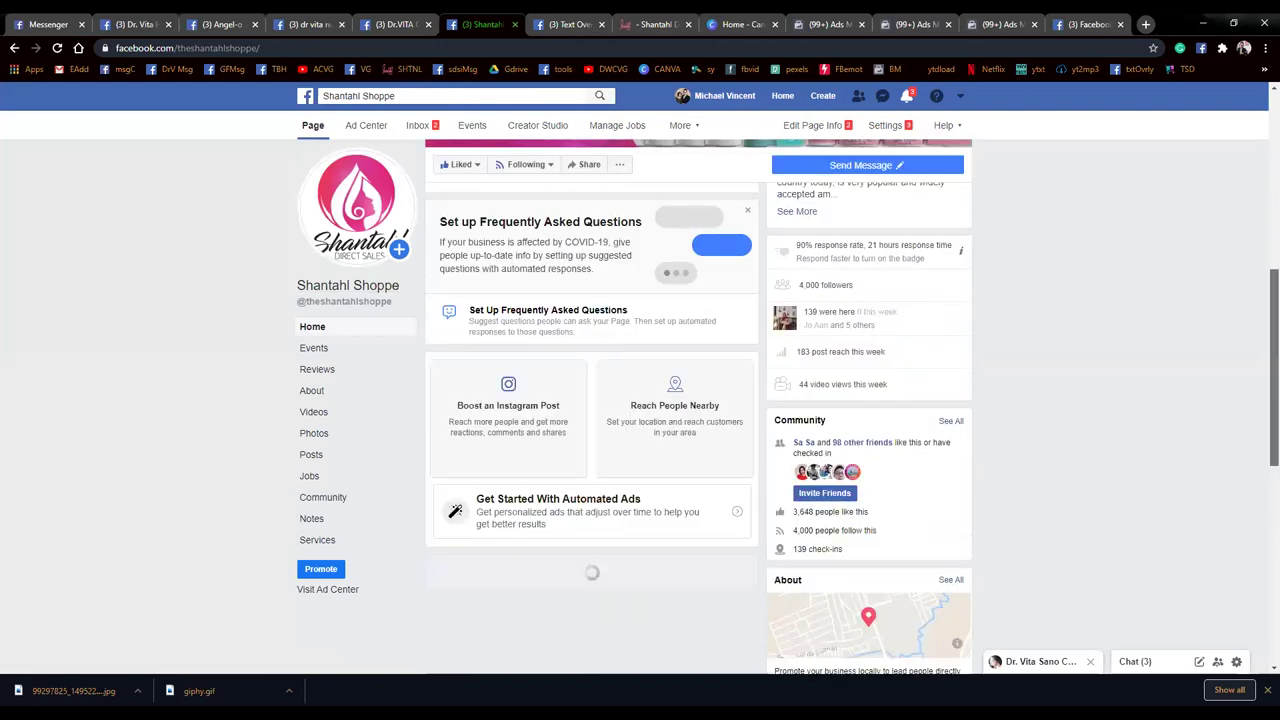
pyautogui.scroll(-3, 1260, 312)
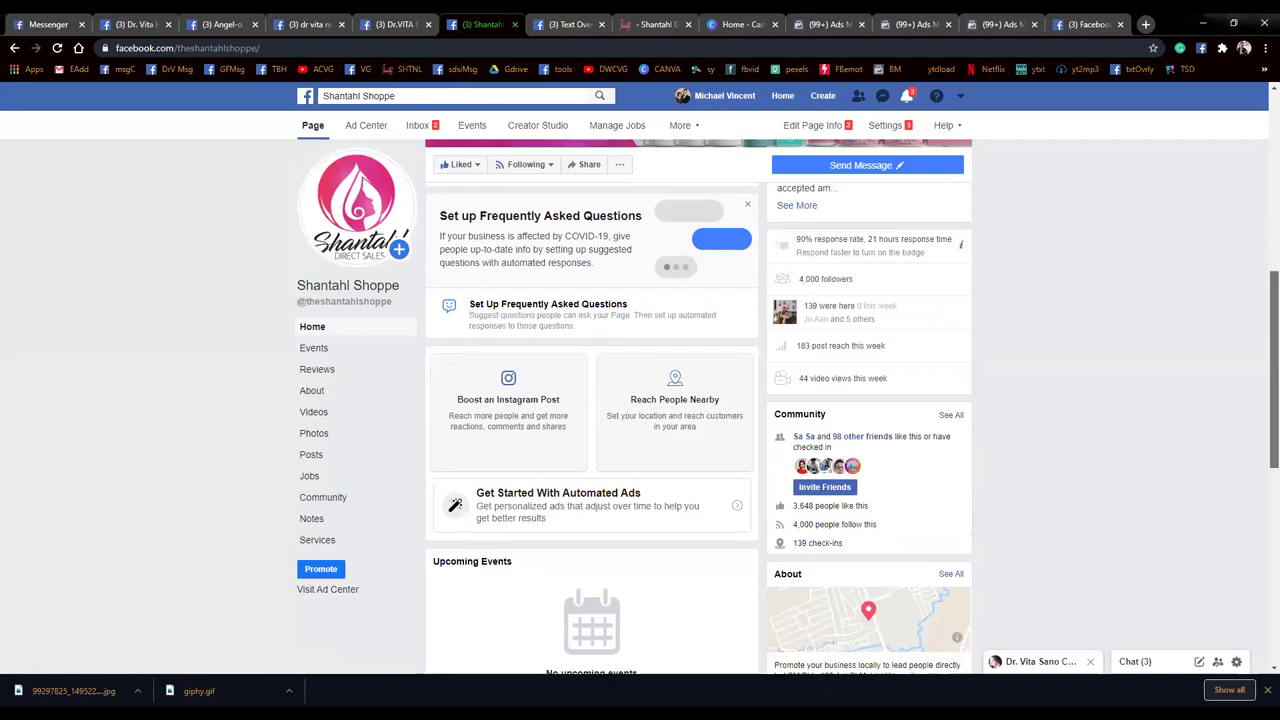
pyautogui.scroll(-2, 1123, 466)
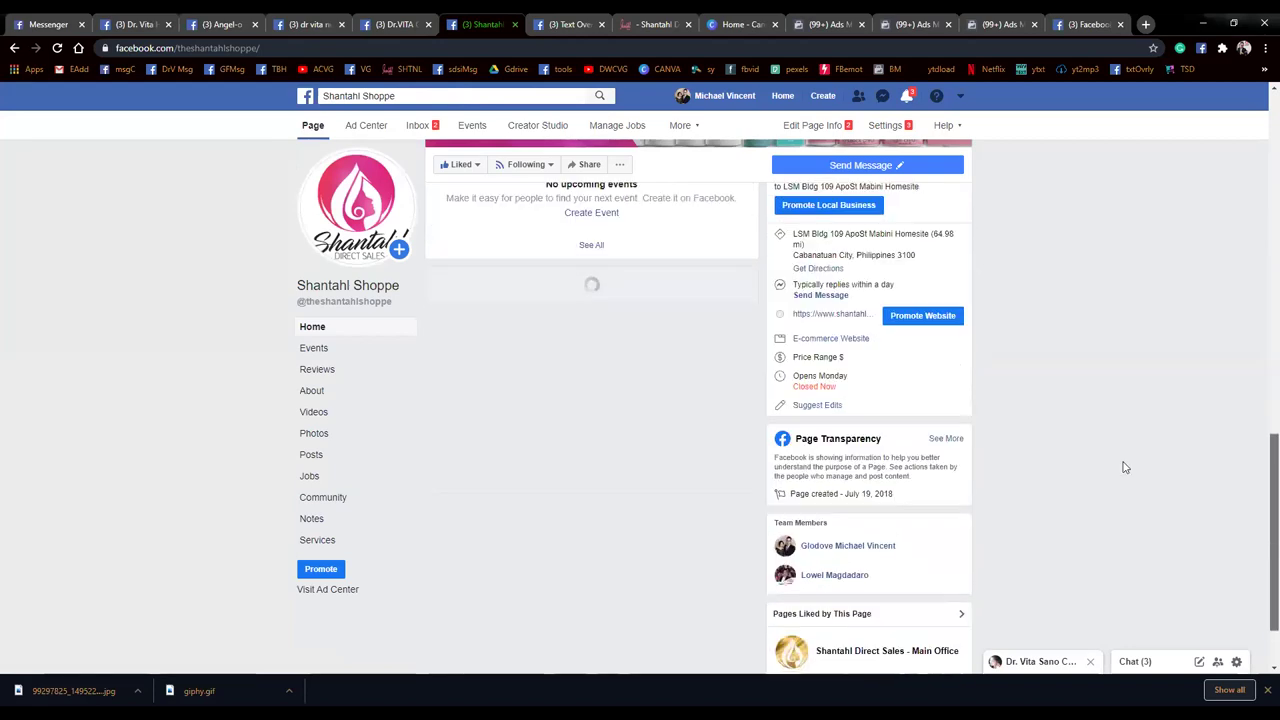
pyautogui.click(946, 439)
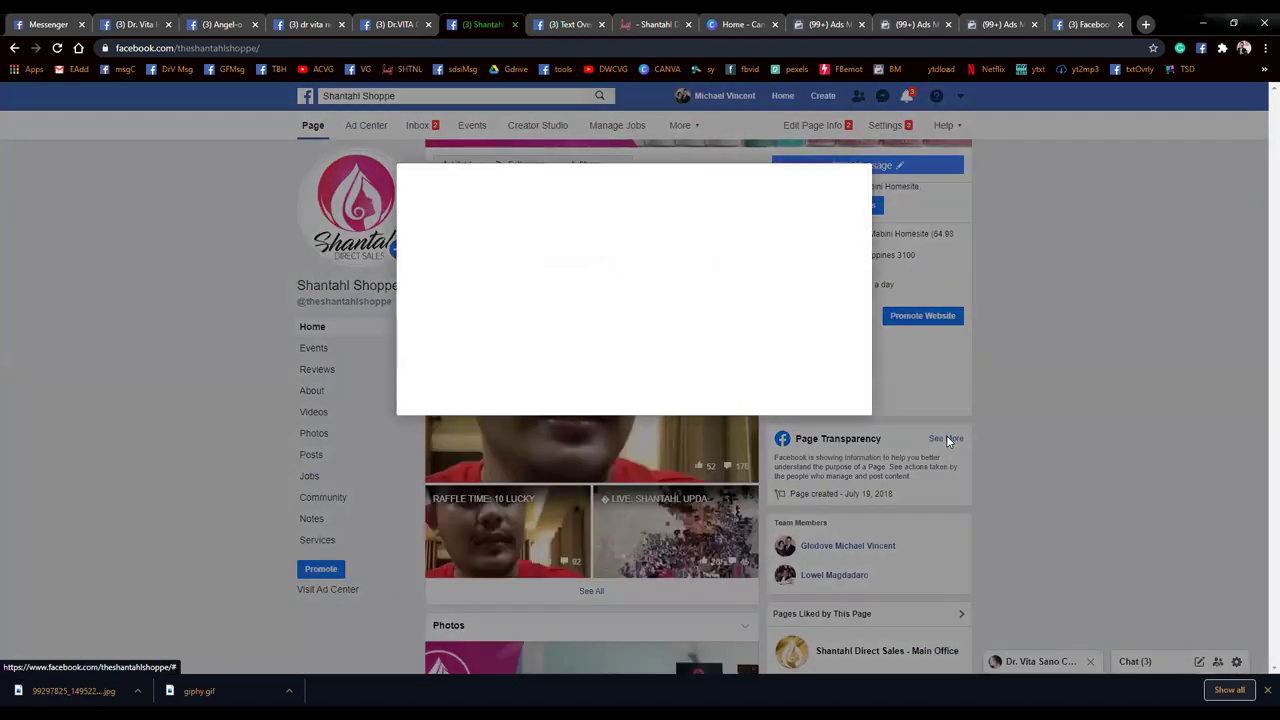
pyautogui.click(839, 558)
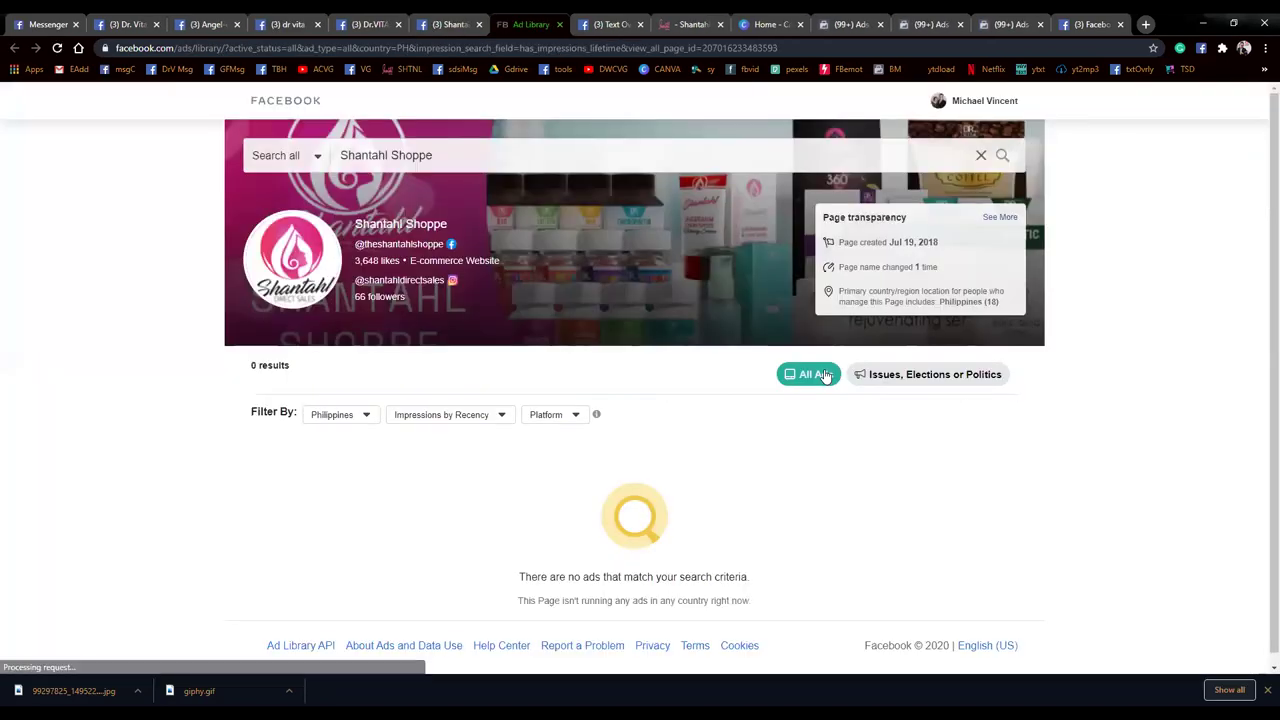
pyautogui.click(559, 24)
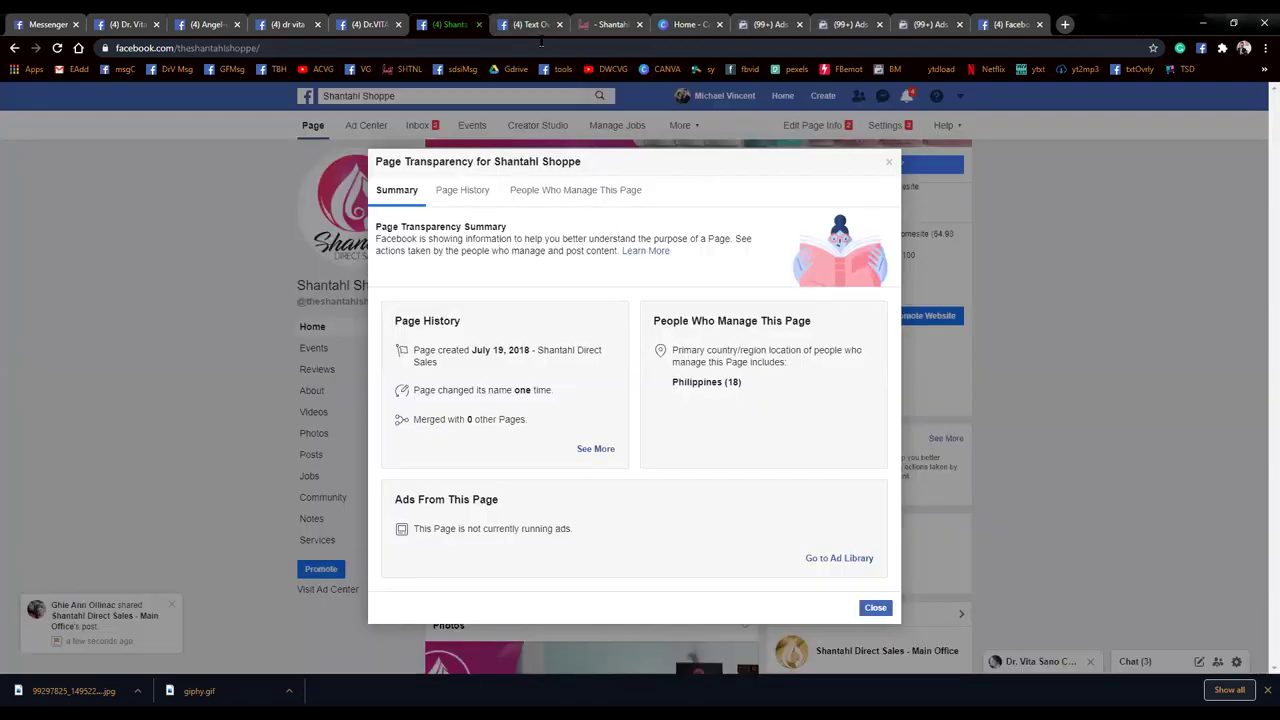
pyautogui.click(239, 237)
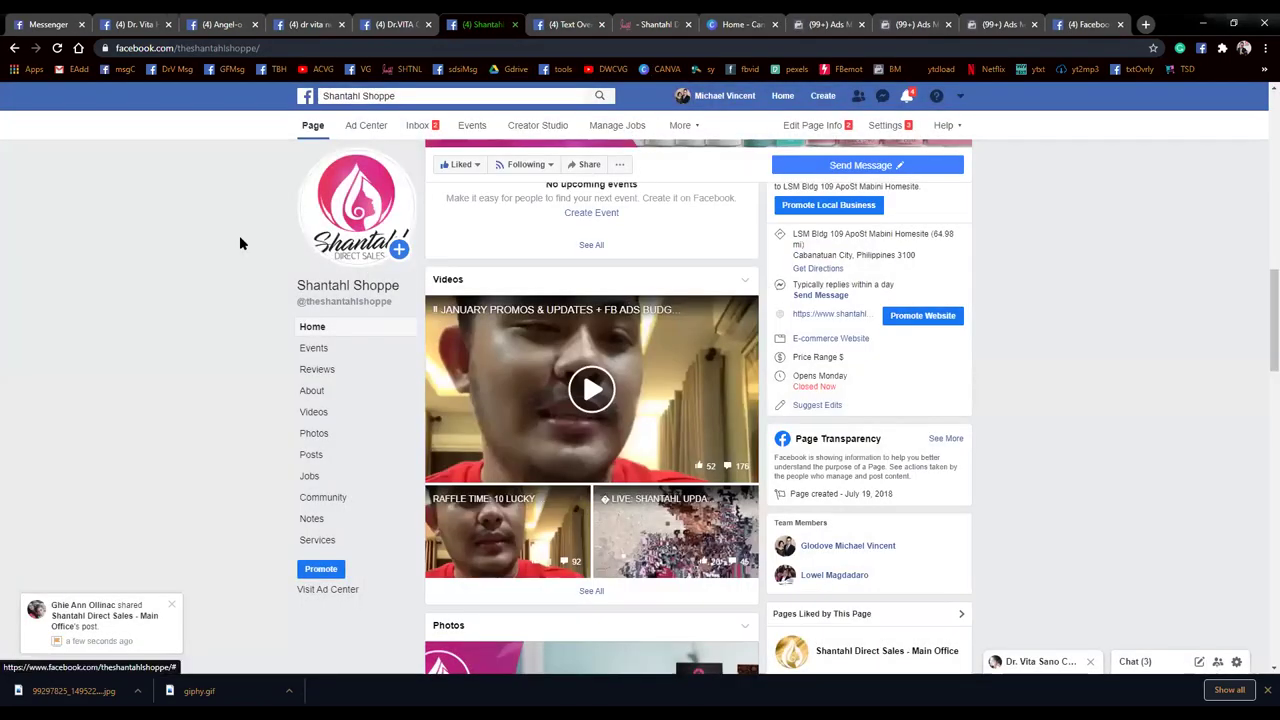
# Close the Dr.VITA Coffee Brand and Shantahl Shoppe pages and return to the "dr vita nutrifit" page results
pyautogui.click(387, 26)
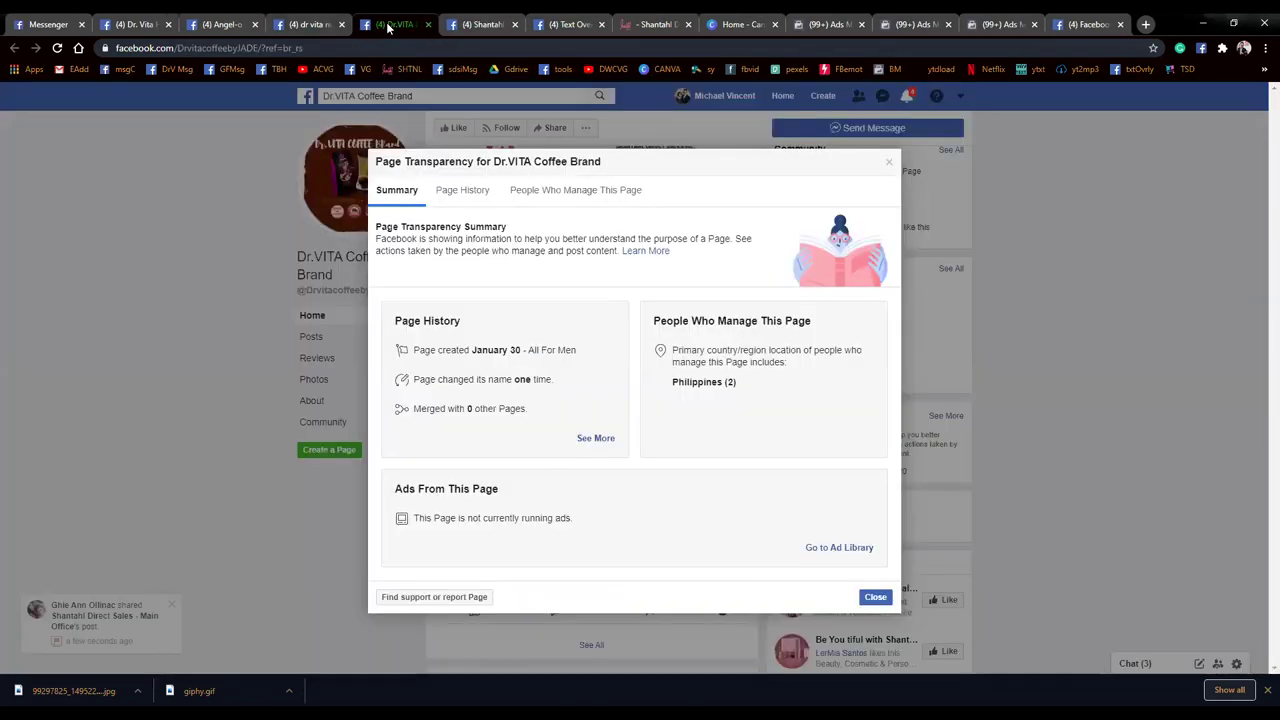
pyautogui.click(809, 116)
pyautogui.click(428, 24)
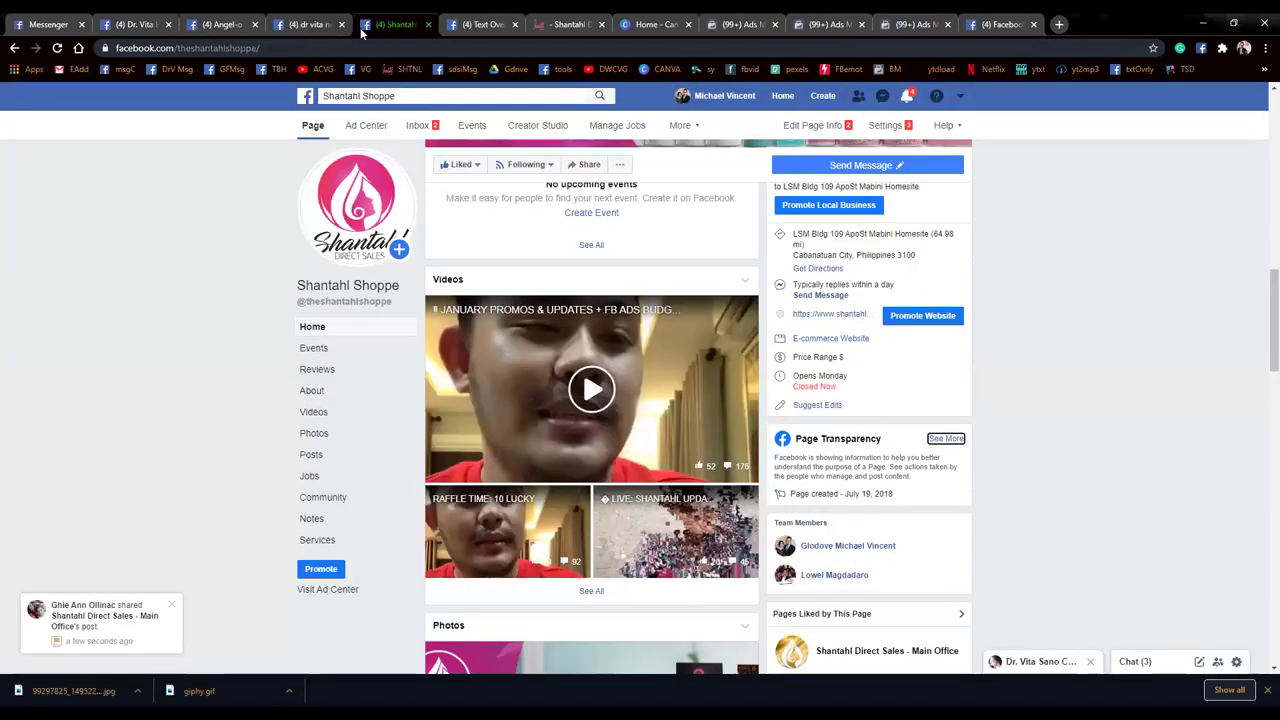
pyautogui.click(428, 24)
pyautogui.click(310, 24)
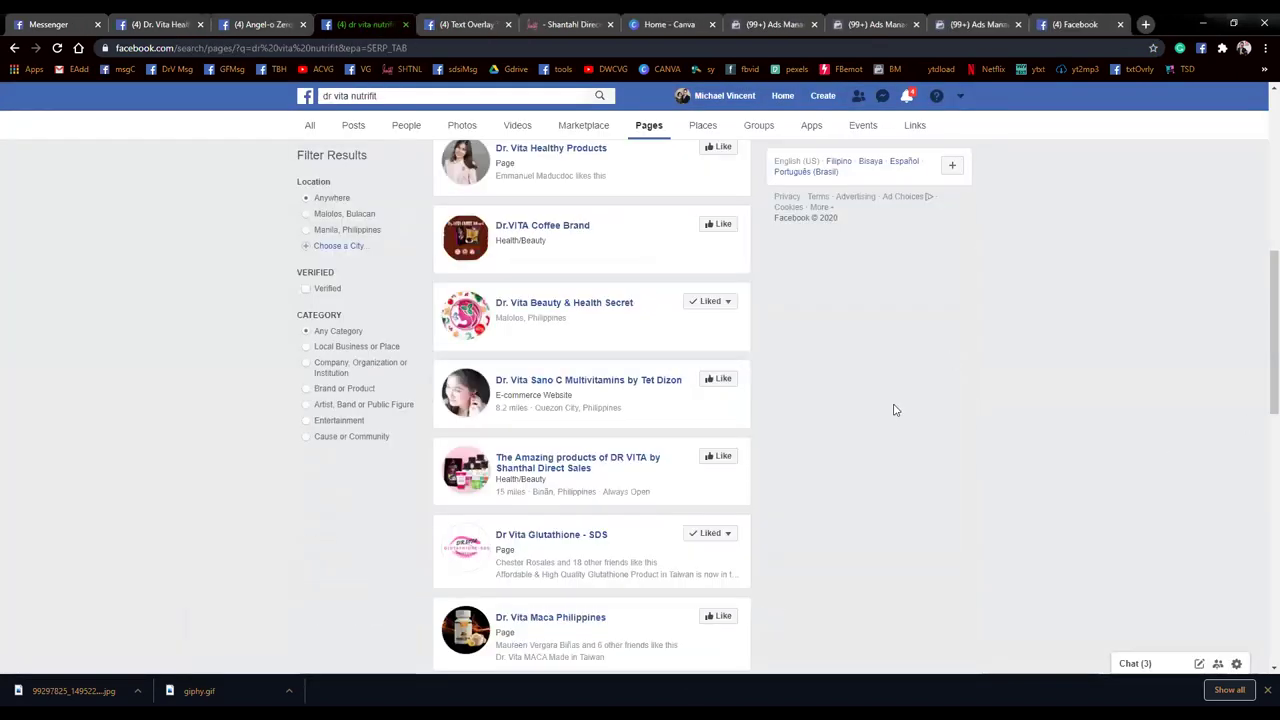
# Open the Dr Vita Glutathione - SDS and Dr. Vita Maca Philippines results in separate tabs, and show the Glutathione page
pyautogui.rightClick(563, 540)
pyautogui.click(587, 543)
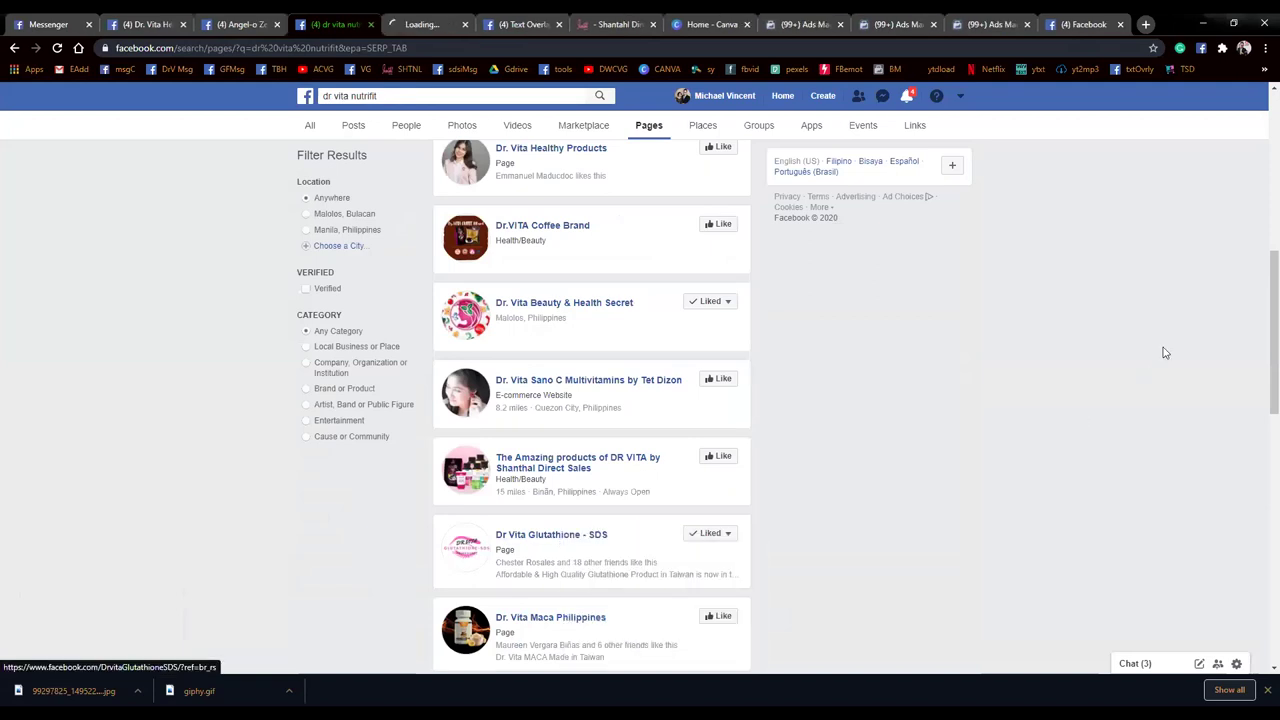
pyautogui.scroll(-3, 1257, 314)
pyautogui.rightClick(599, 372)
pyautogui.click(625, 386)
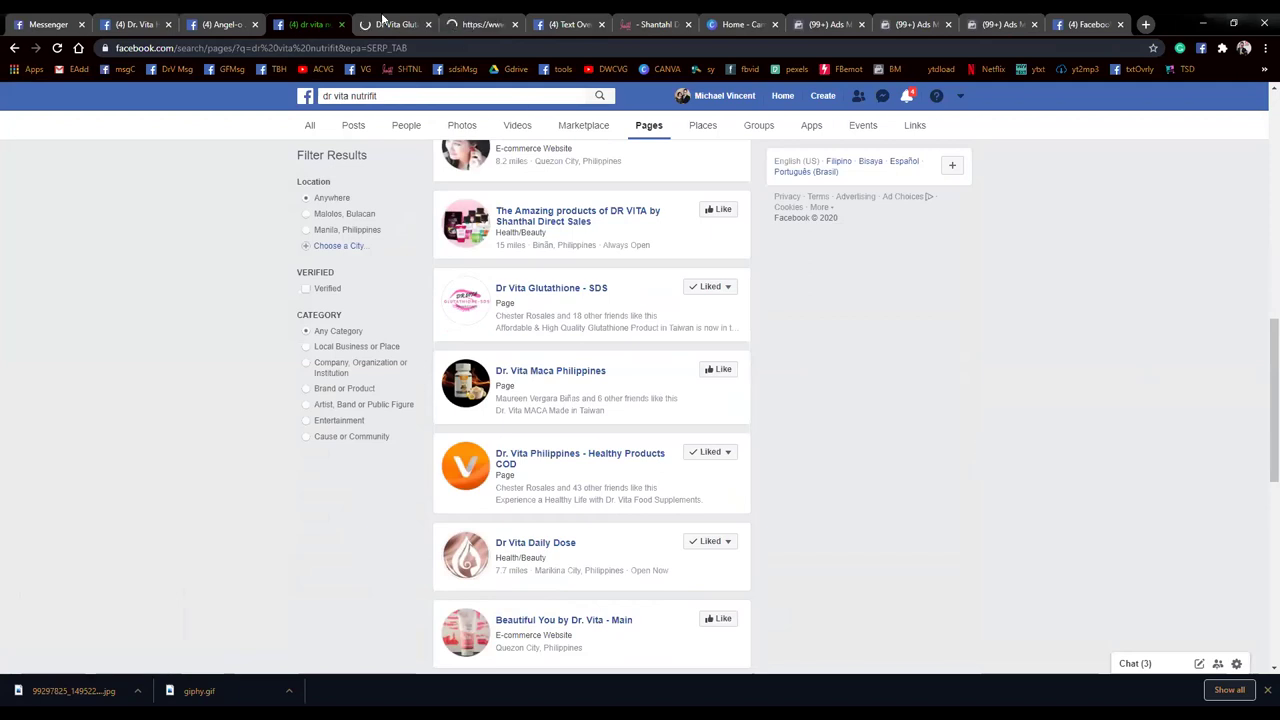
pyautogui.click(400, 24)
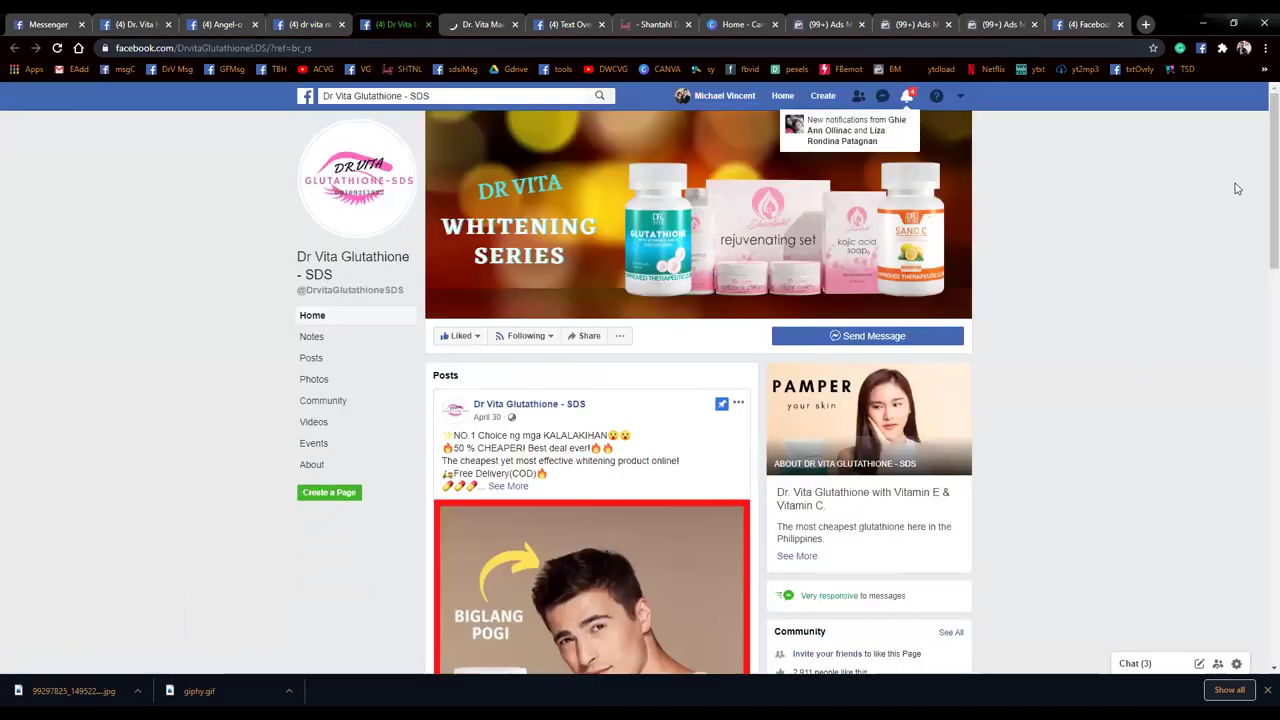
# Dismiss the chat pop-up and view Dr Vita Glutathione - SDS's ads in the Ad Library through its Page Transparency details
pyautogui.scroll(-2, 1260, 229)
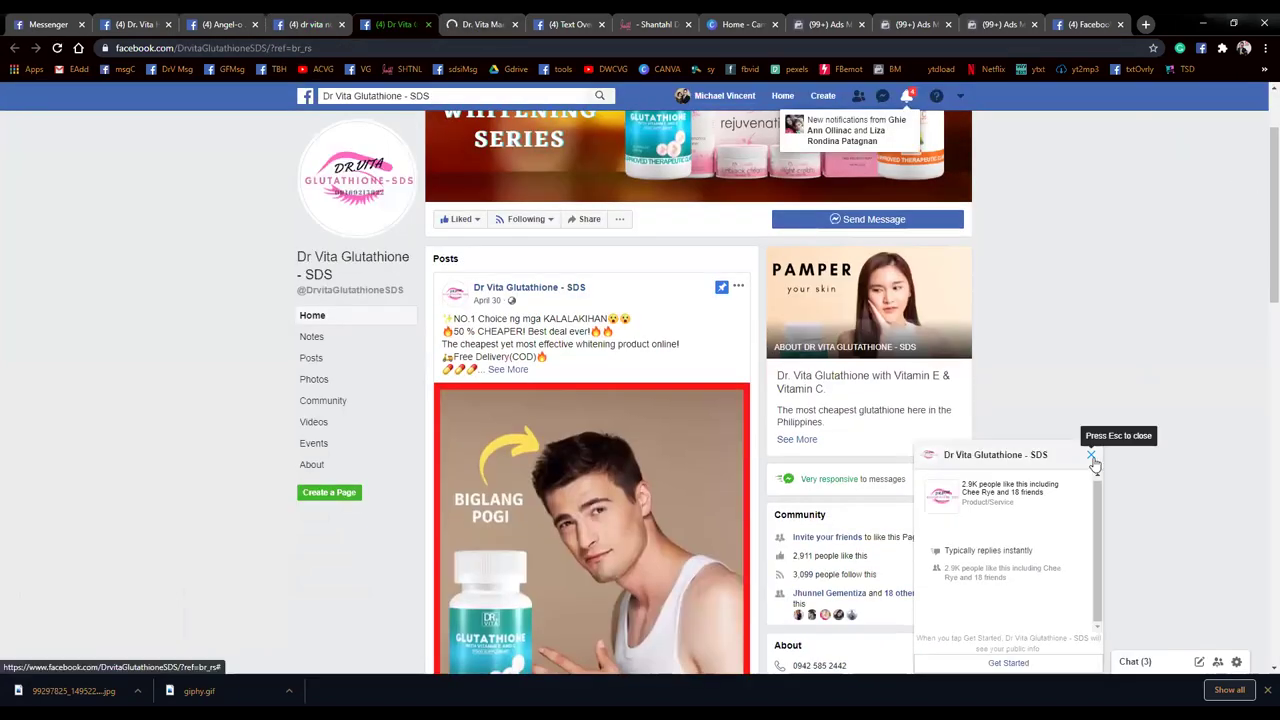
pyautogui.click(1091, 455)
pyautogui.scroll(-2, 1260, 348)
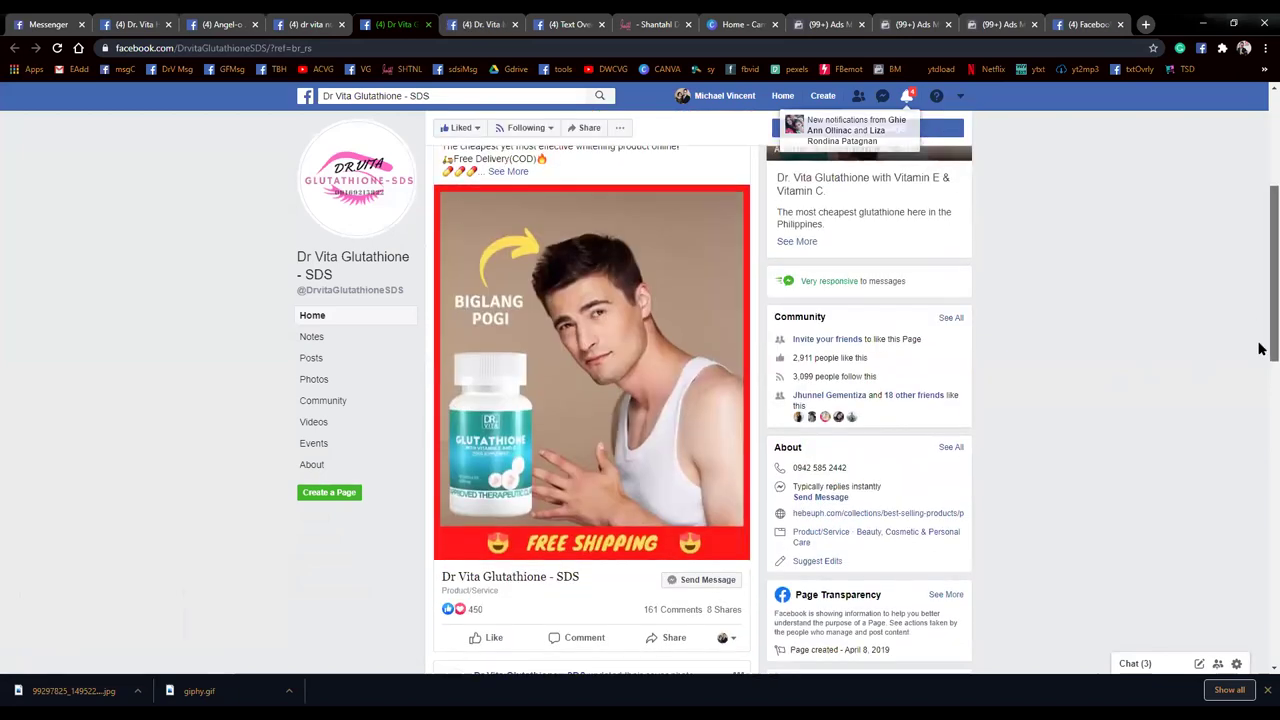
pyautogui.scroll(-1, 1260, 360)
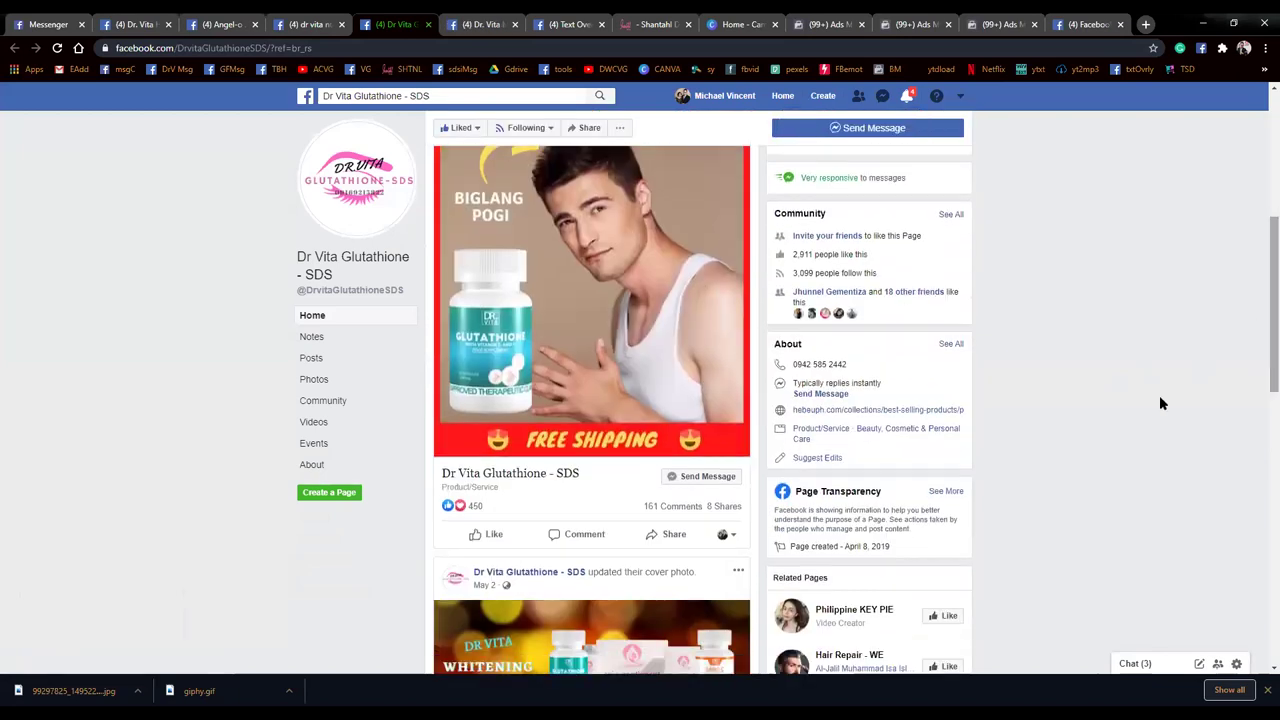
pyautogui.click(944, 492)
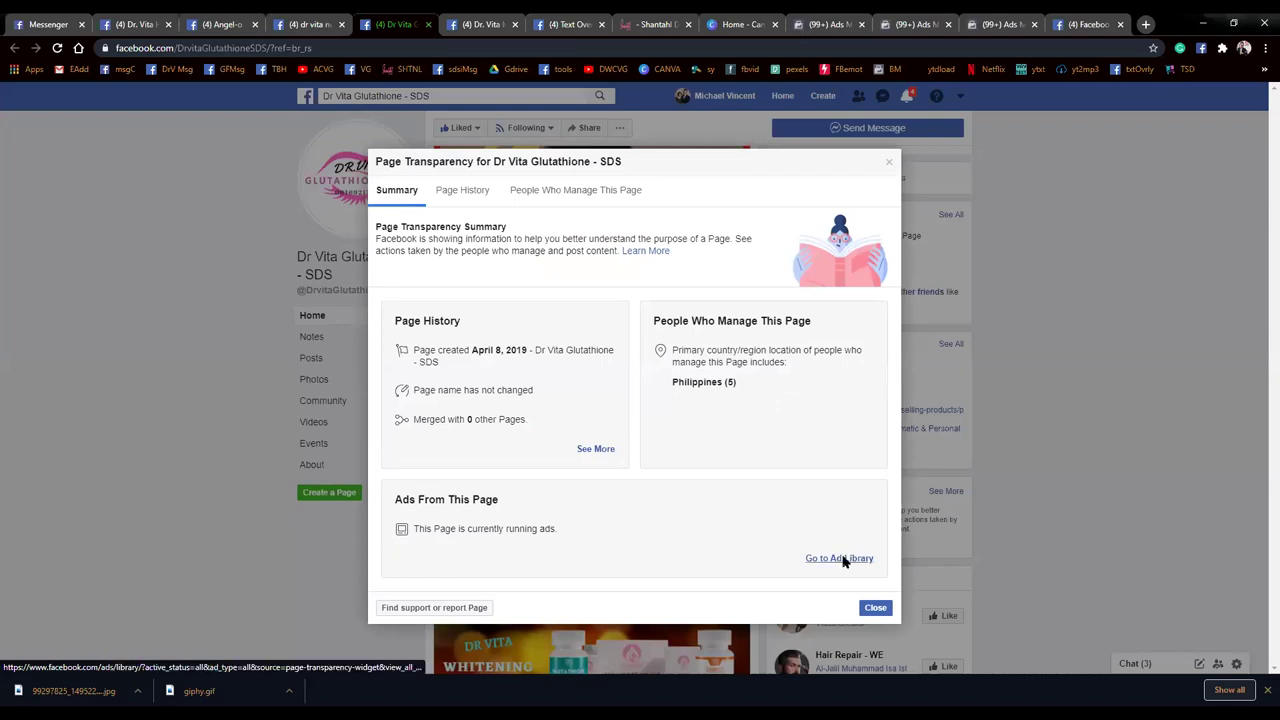
pyautogui.click(840, 558)
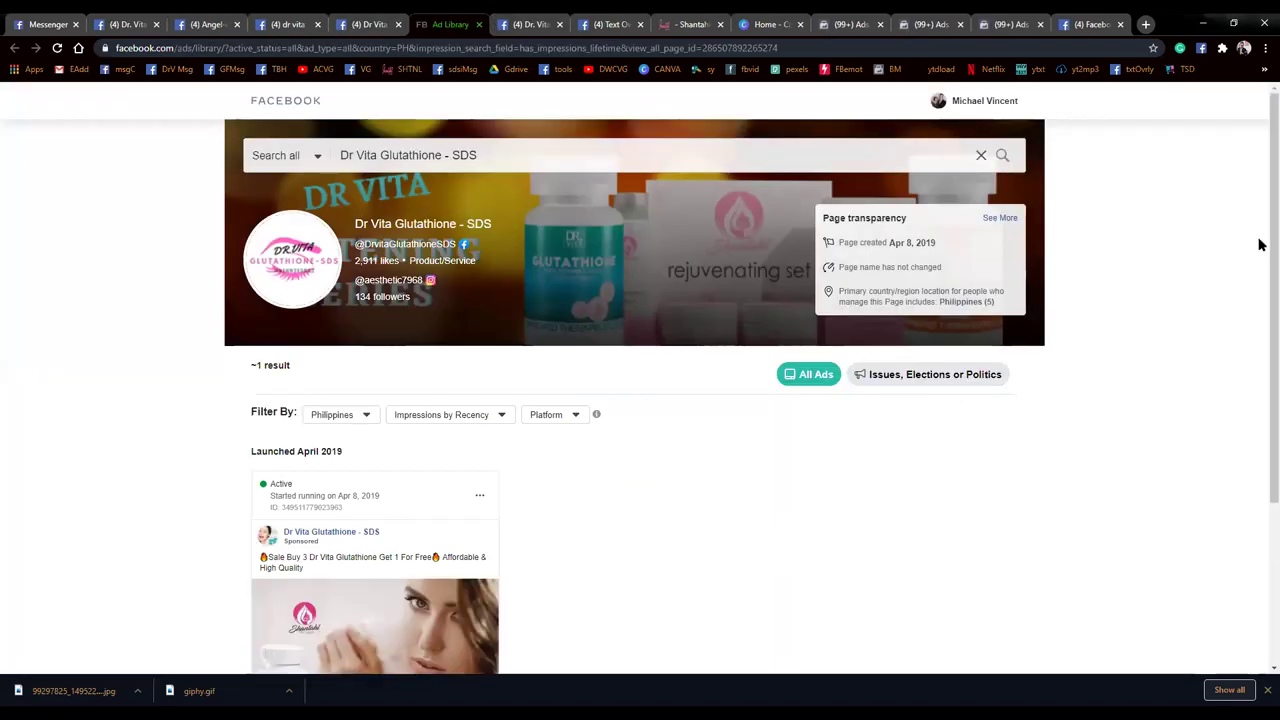
pyautogui.scroll(-2, 850, 380)
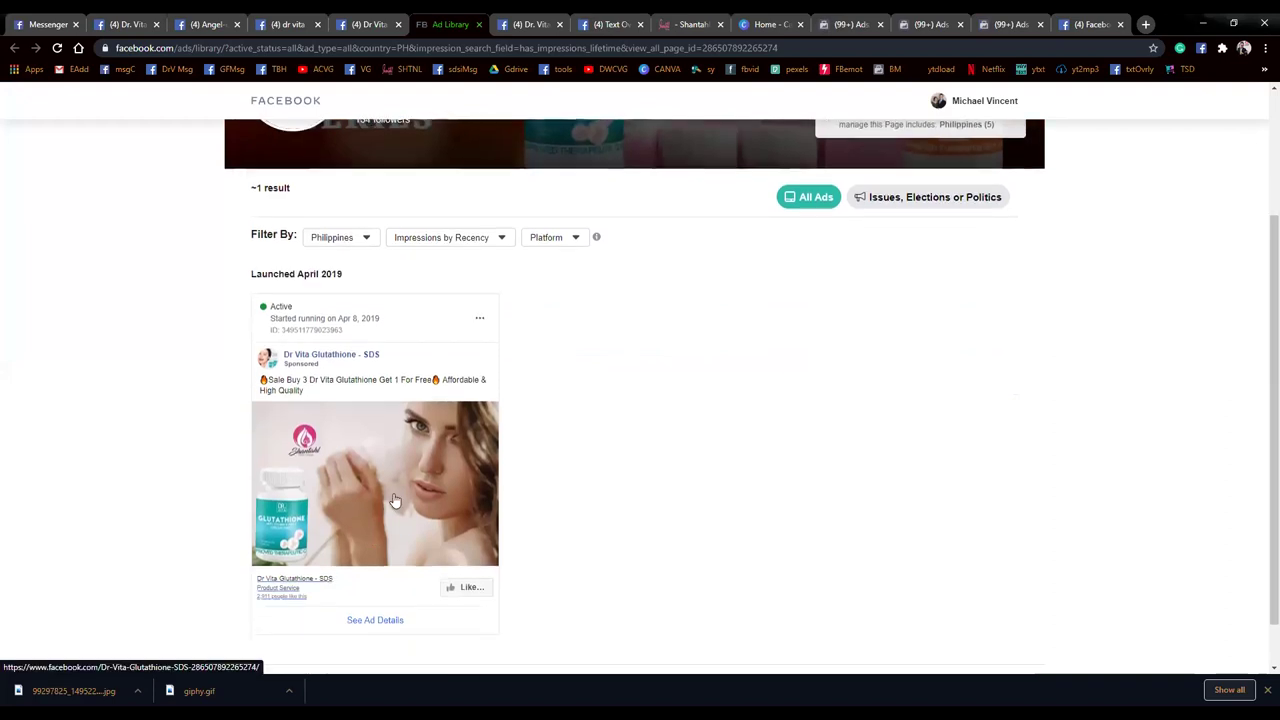
# Open the page linked from the Dr Vita Glutathione ad, examine the ad's sale text, and close the Ad Library
pyautogui.click(404, 468)
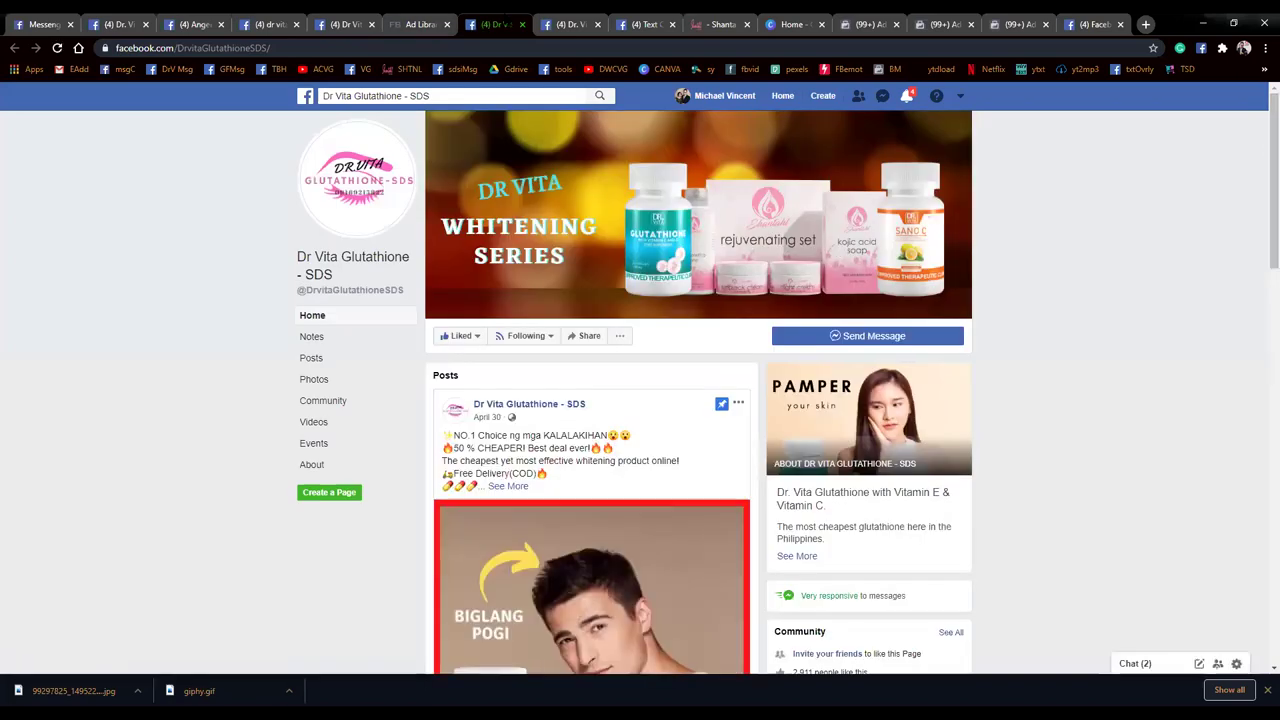
pyautogui.click(412, 24)
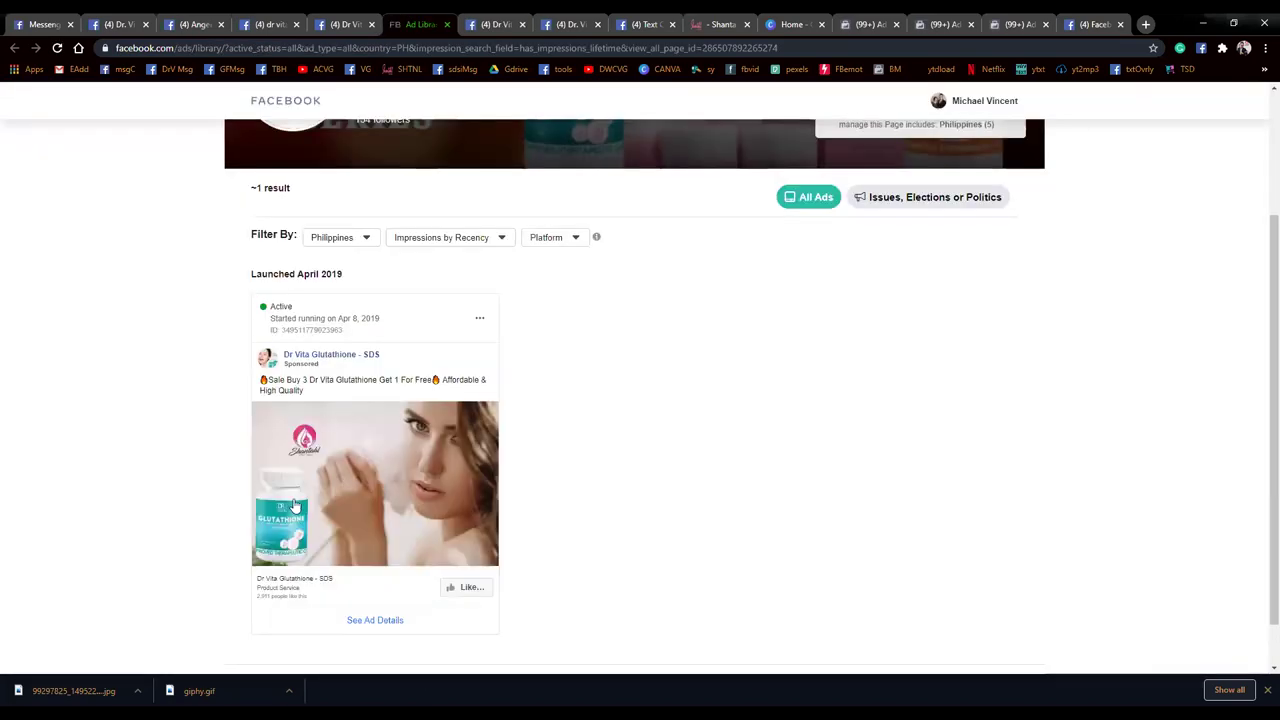
pyautogui.tripleClick(288, 384)
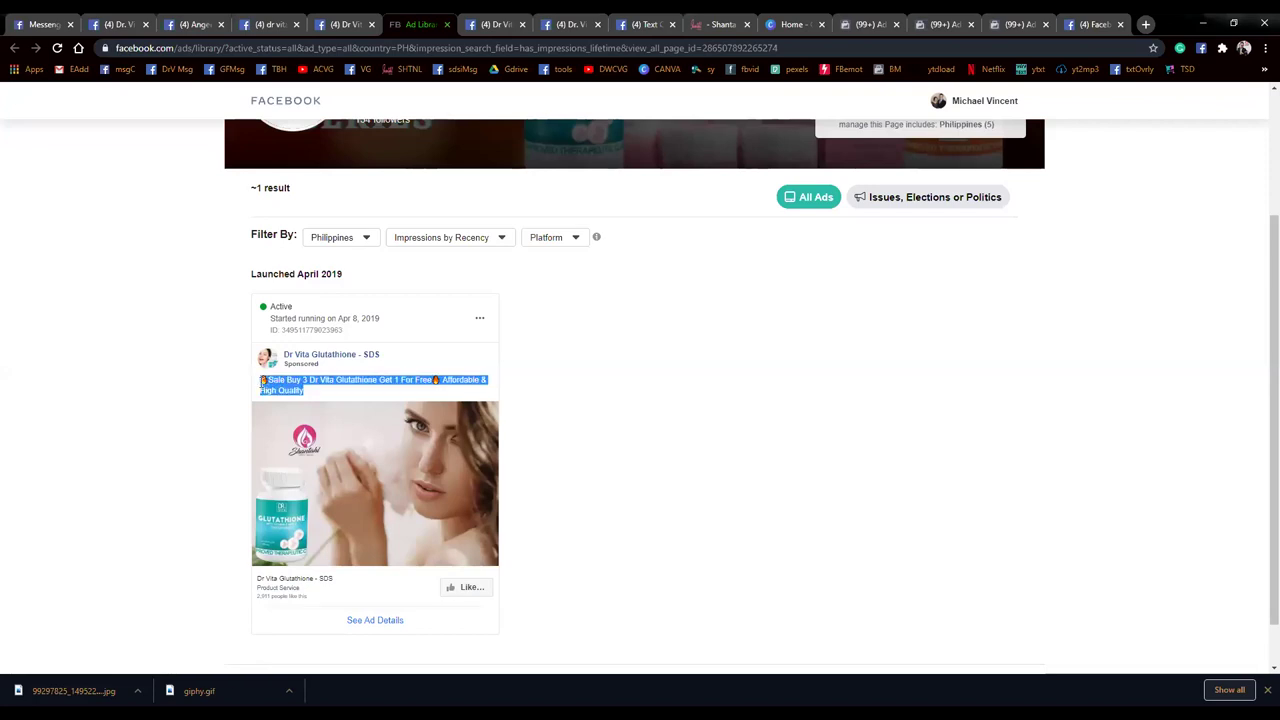
pyautogui.click(300, 390)
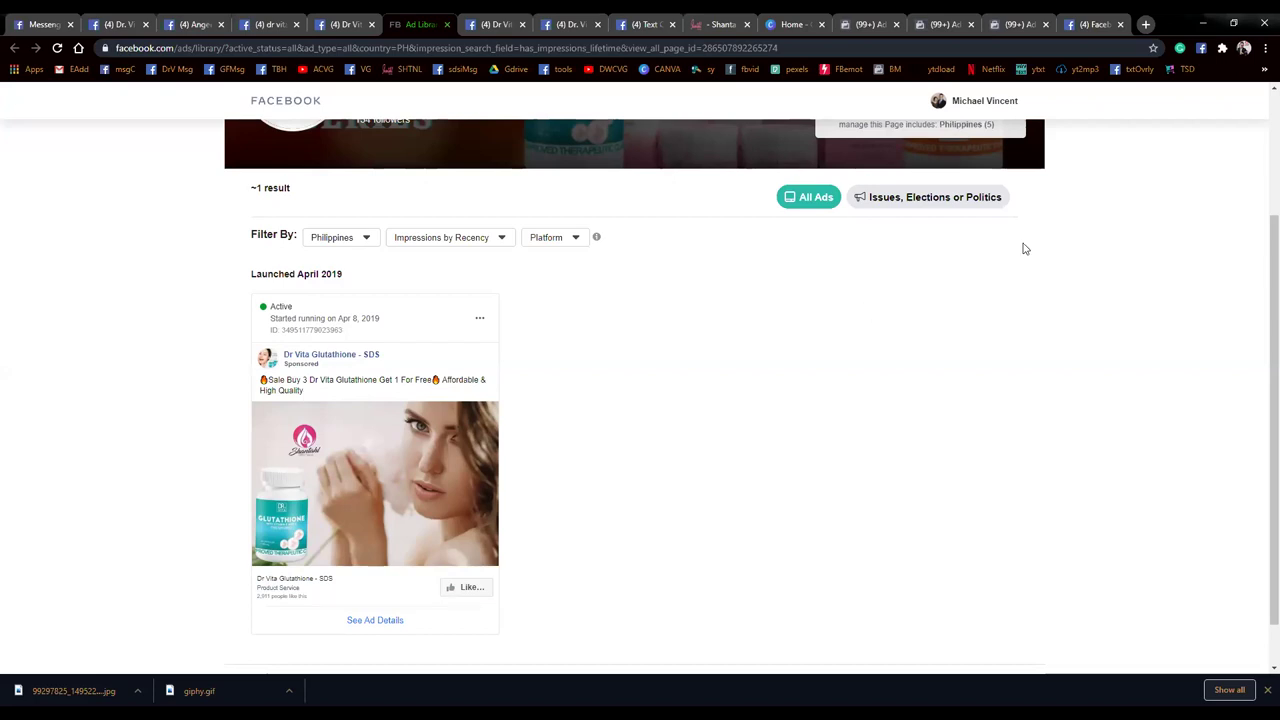
pyautogui.click(447, 25)
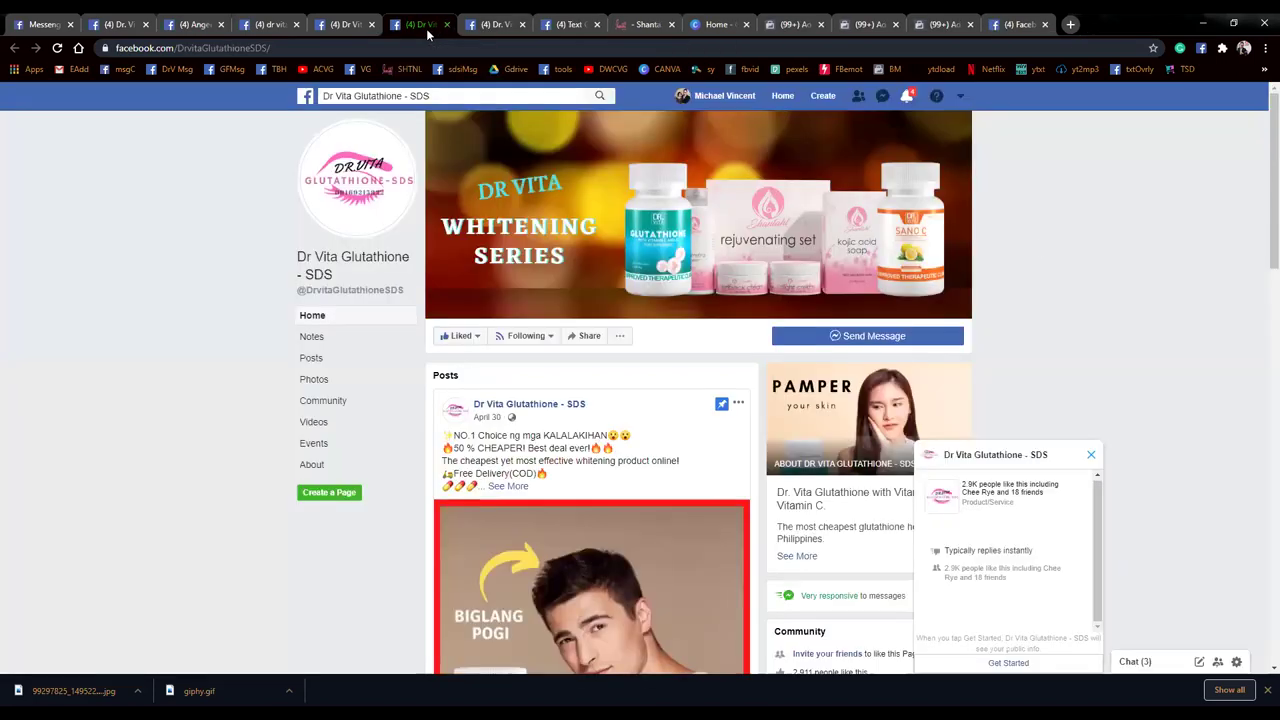
# Recheck the ads from the linked Dr Vita Glutathione - SDS page through its Page Transparency details, and close the Ad Library
pyautogui.click(1091, 454)
pyautogui.moveTo(1259, 172); pyautogui.dragTo(1260, 212)
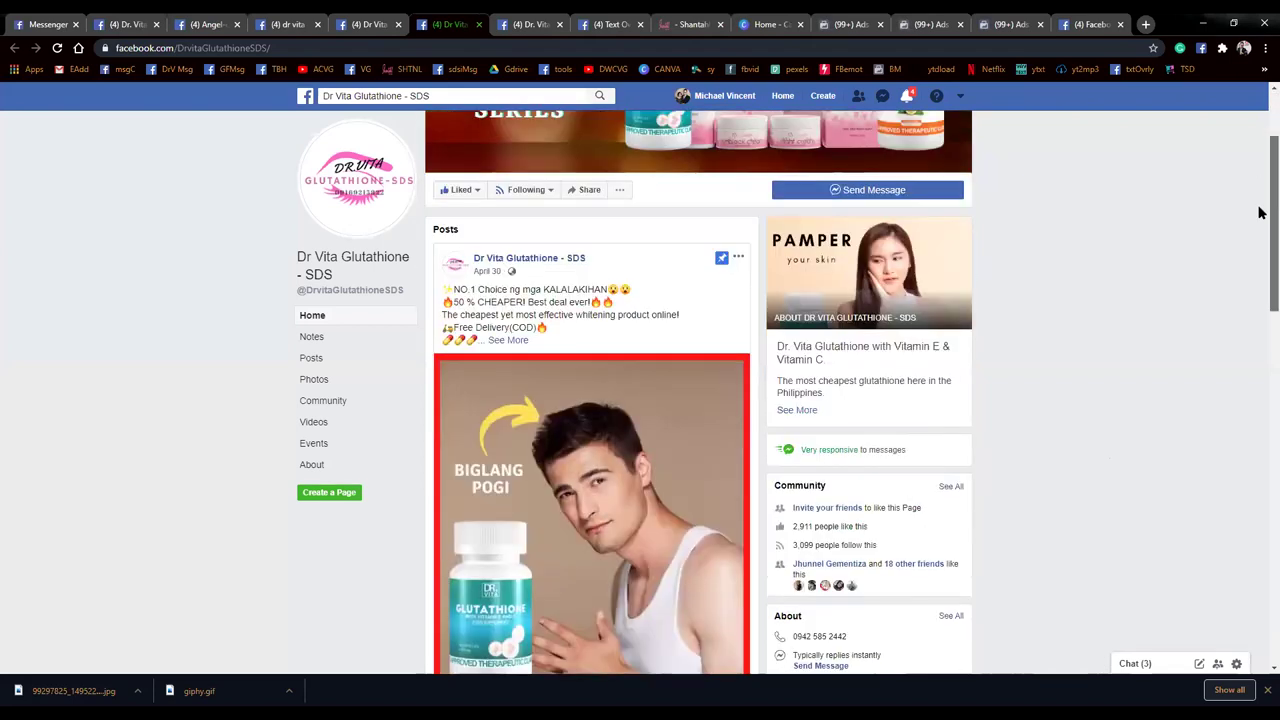
pyautogui.scroll(2, 1117, 177)
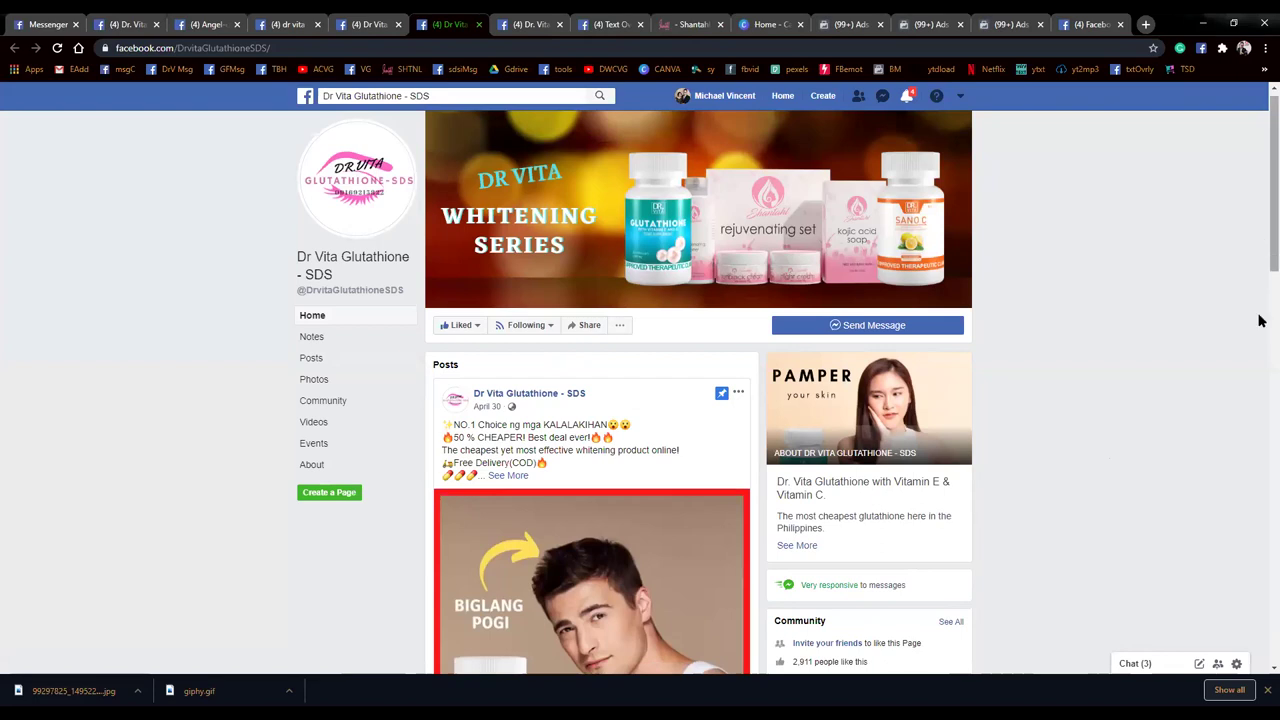
pyautogui.moveTo(1257, 240); pyautogui.dragTo(1257, 354)
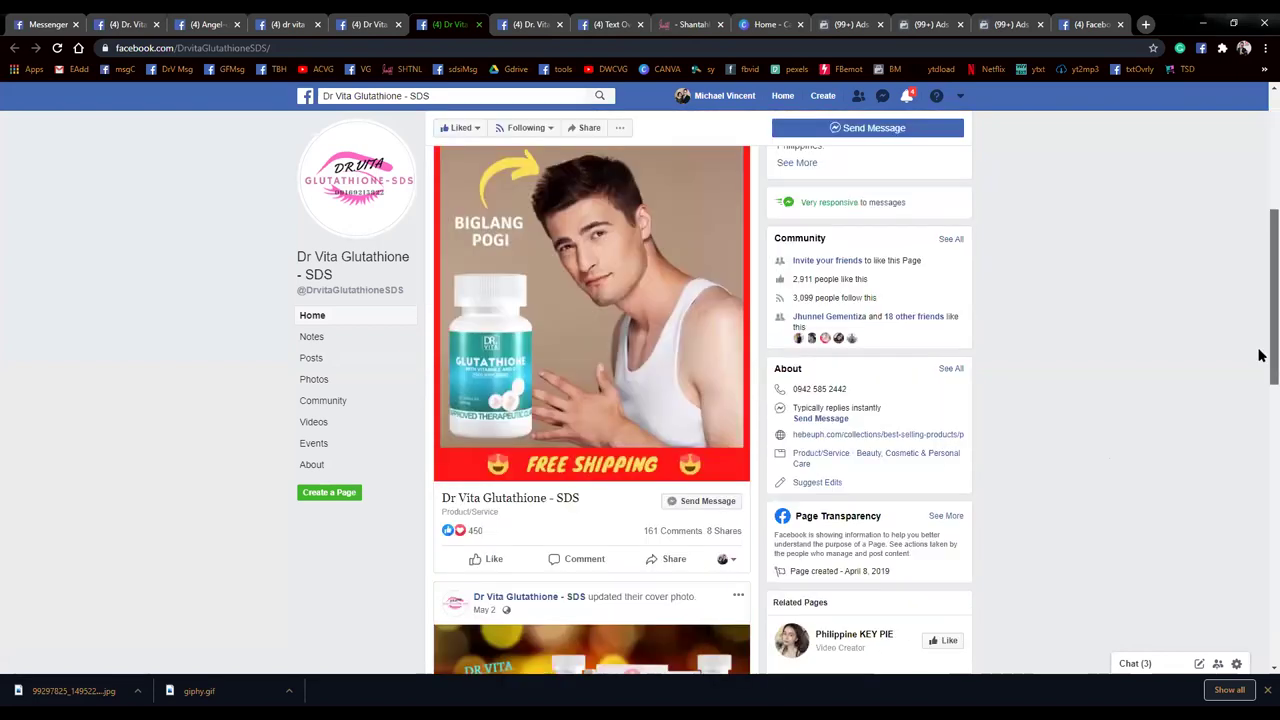
pyautogui.click(940, 517)
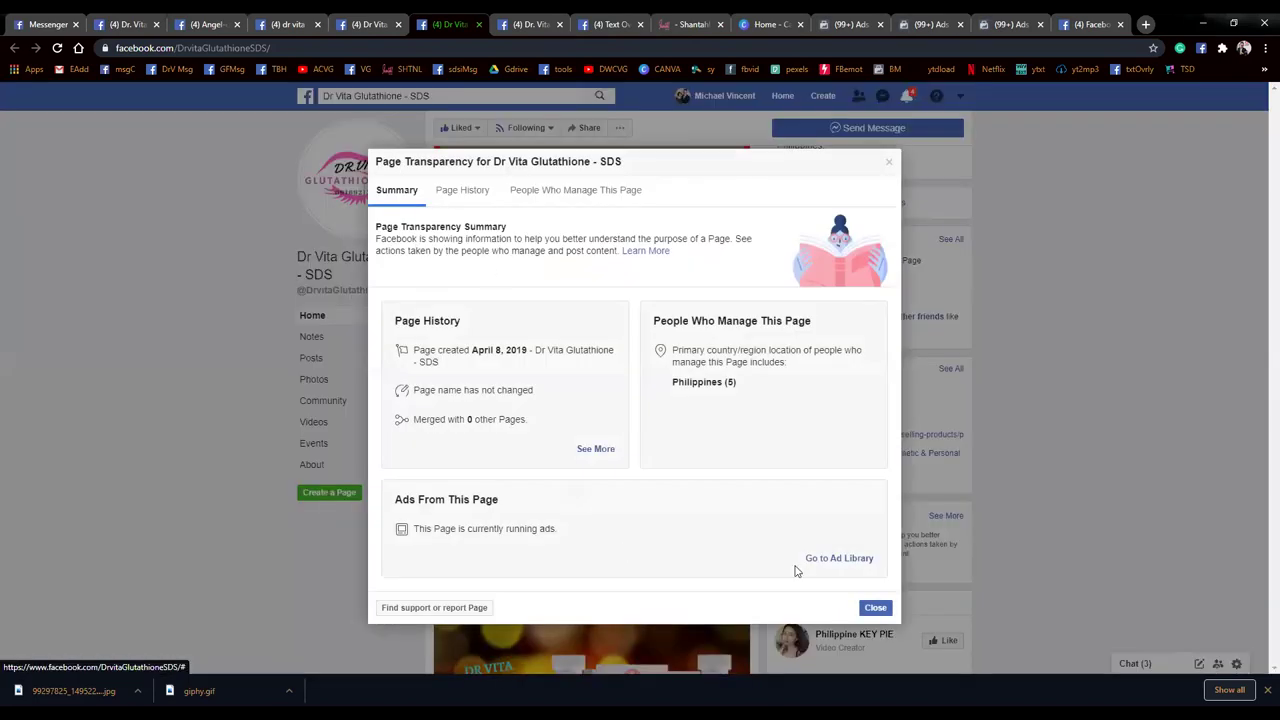
pyautogui.click(806, 561)
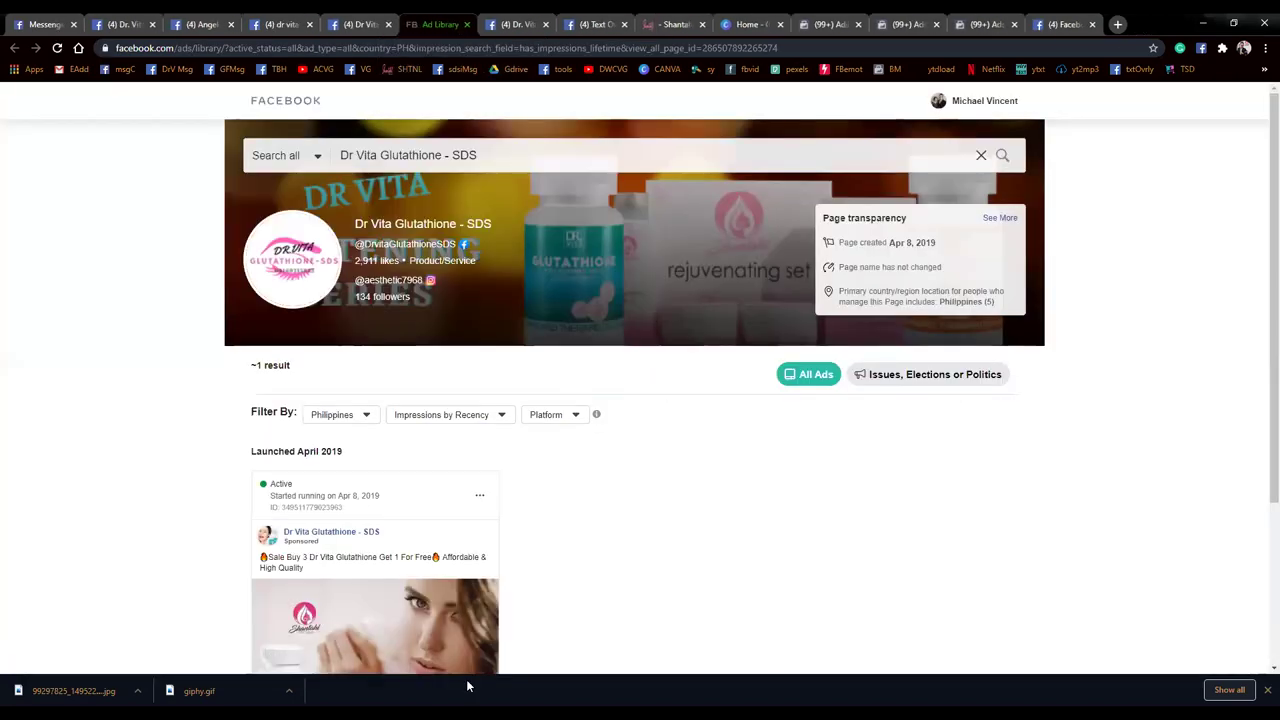
pyautogui.click(515, 24)
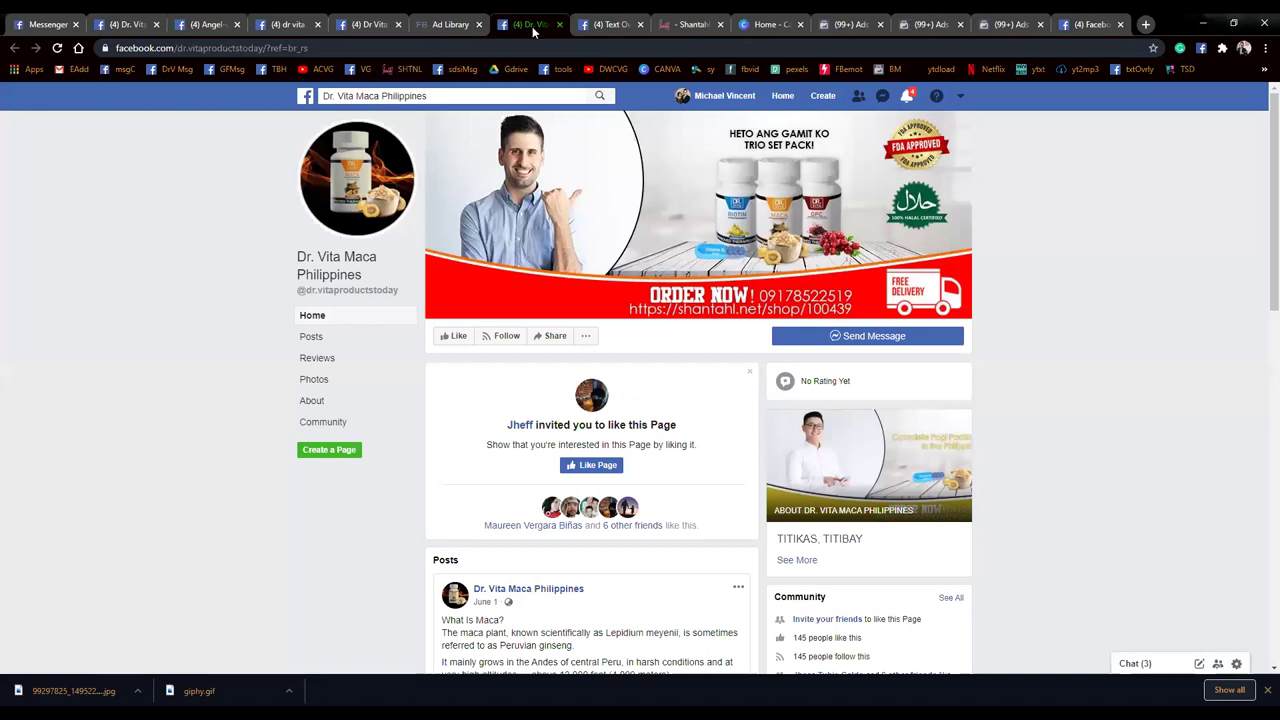
pyautogui.click(432, 28)
pyautogui.click(479, 24)
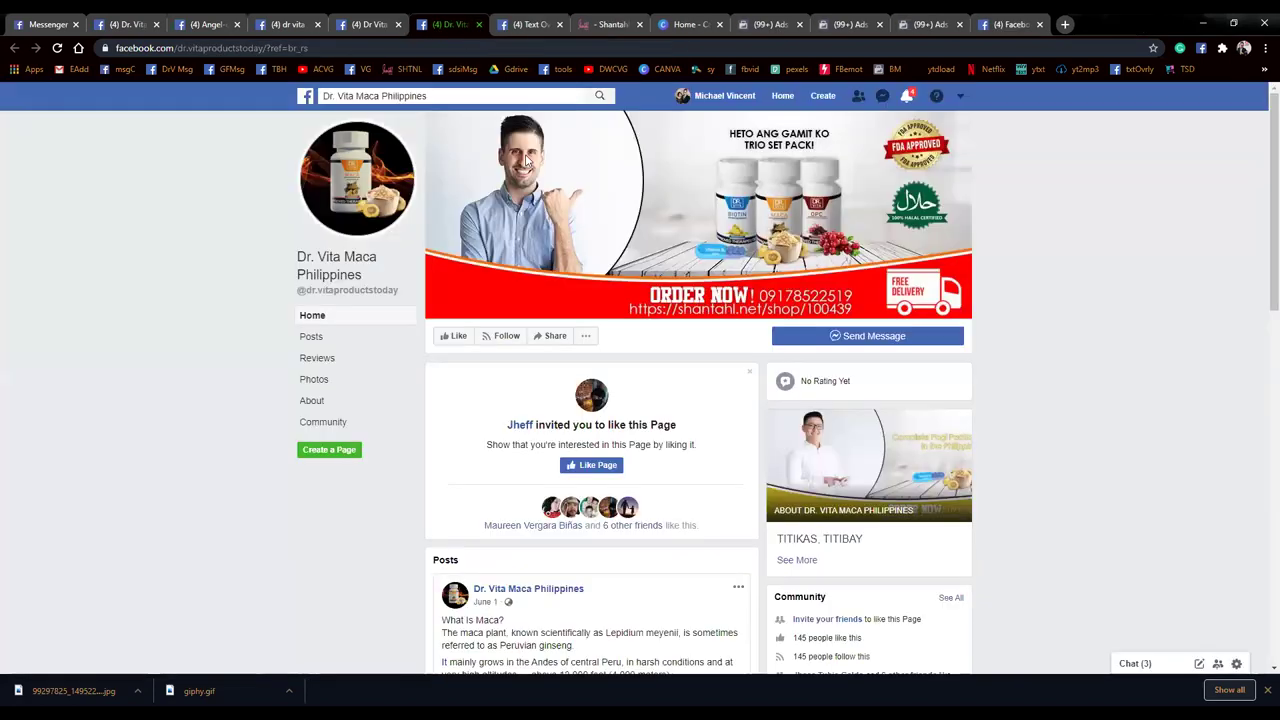
# Check Dr. Vita Maca Philippines' ads in the Ad Library through its Page Transparency details, and close both the library and the page
pyautogui.moveTo(1262, 234); pyautogui.dragTo(1260, 484)
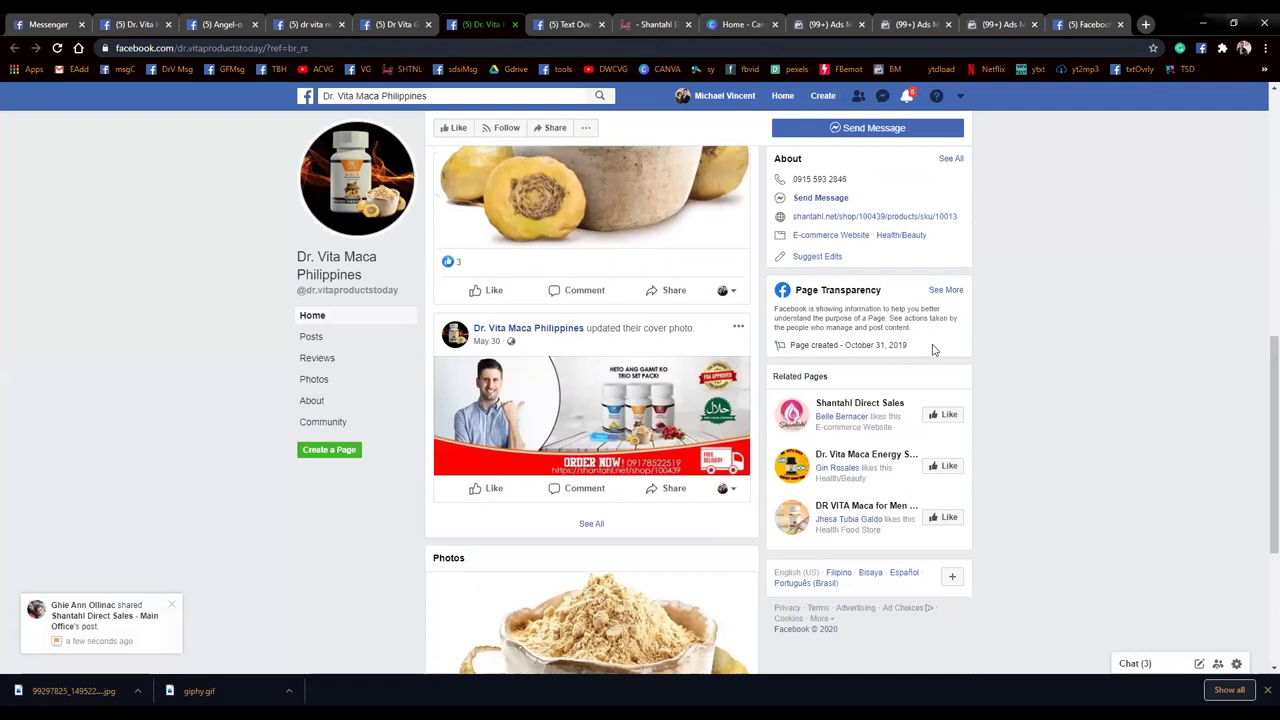
pyautogui.click(950, 290)
pyautogui.click(850, 550)
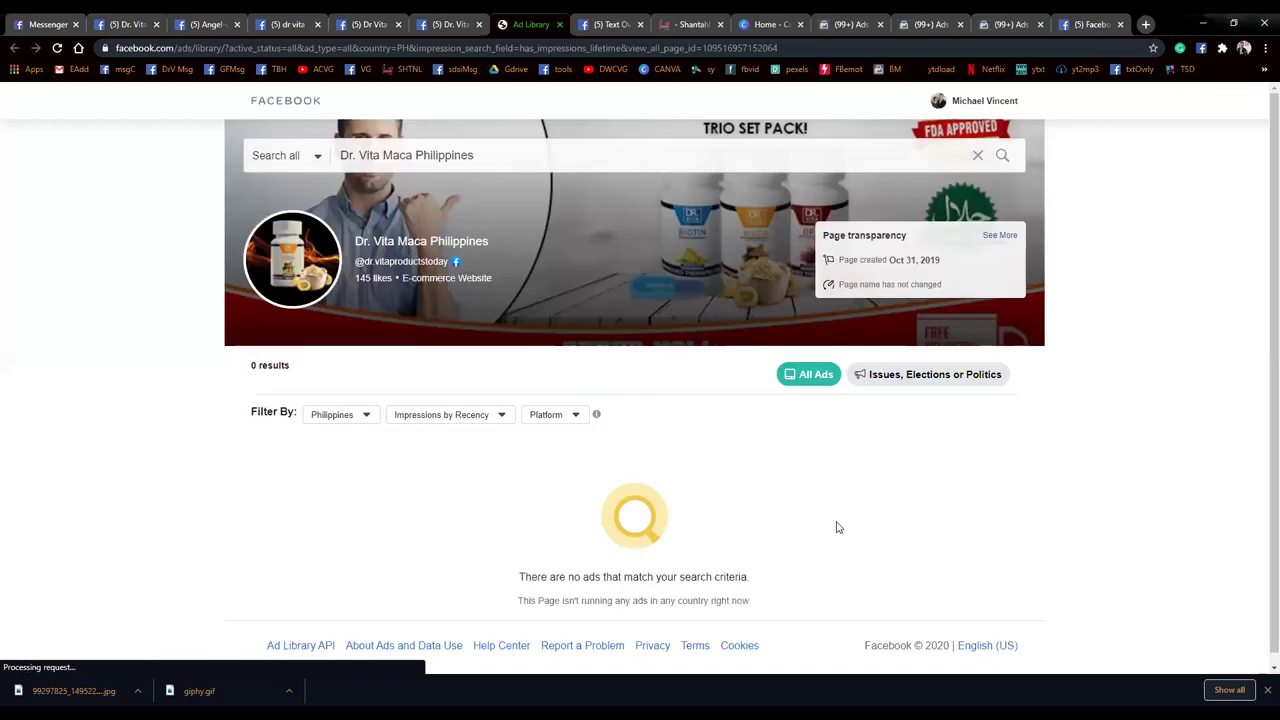
pyautogui.click(557, 25)
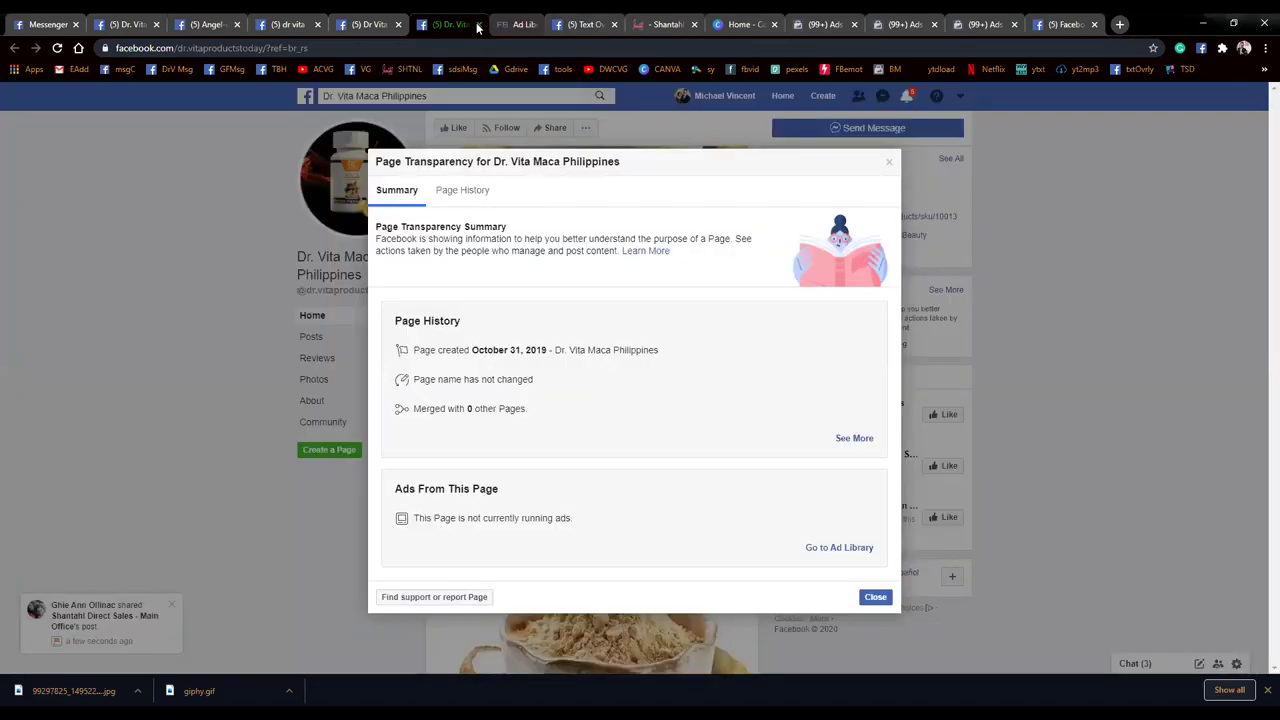
pyautogui.click(479, 25)
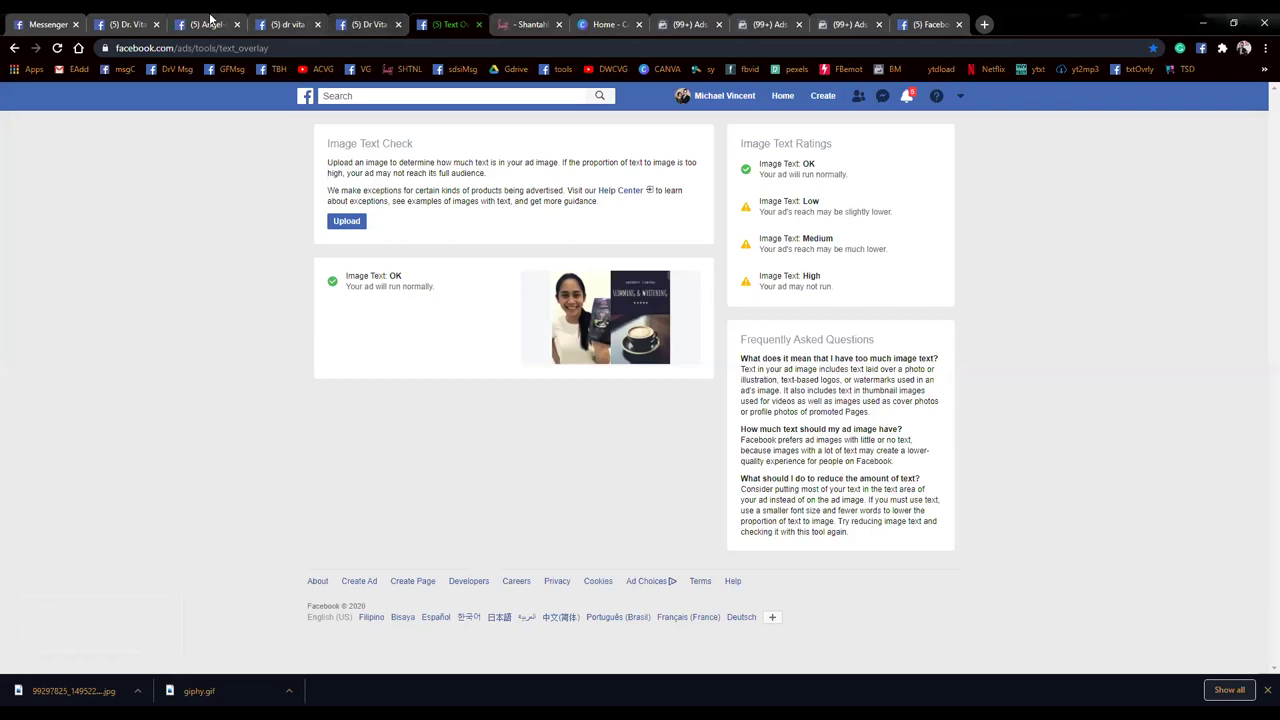
pyautogui.click(620, 24)
pyautogui.click(445, 24)
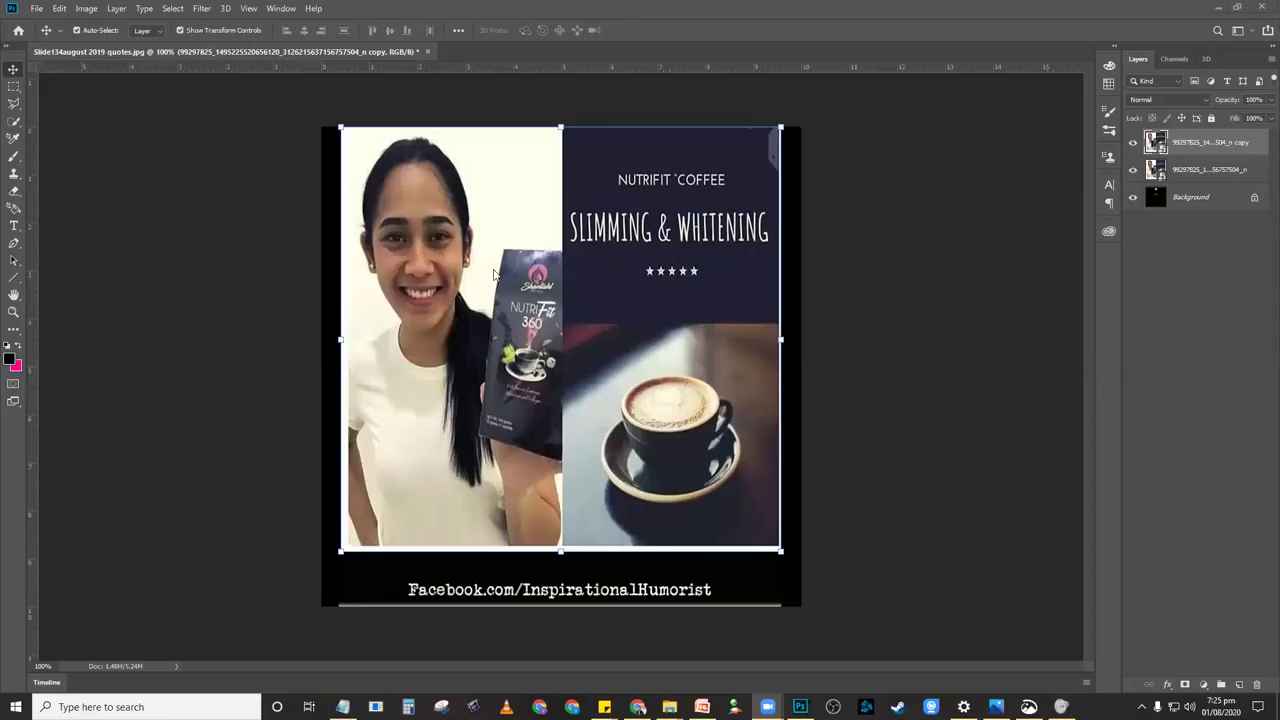
# Duplicate the Background layer and give the copy a brown color overlay (#88543d) sampled from the coffee photo
pyautogui.click(1190, 197)
pyautogui.hotkey('ctrl', 'j')
pyautogui.click(1168, 685)
pyautogui.click(1198, 632)
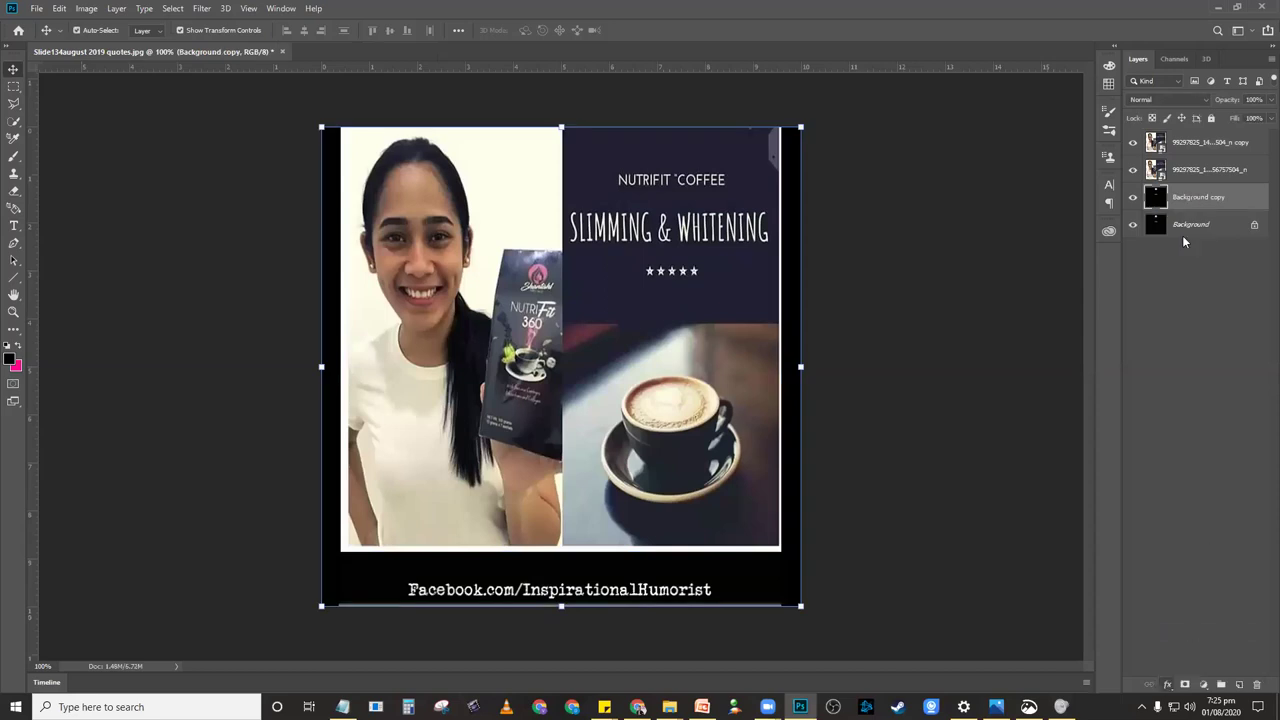
pyautogui.click(1050, 139)
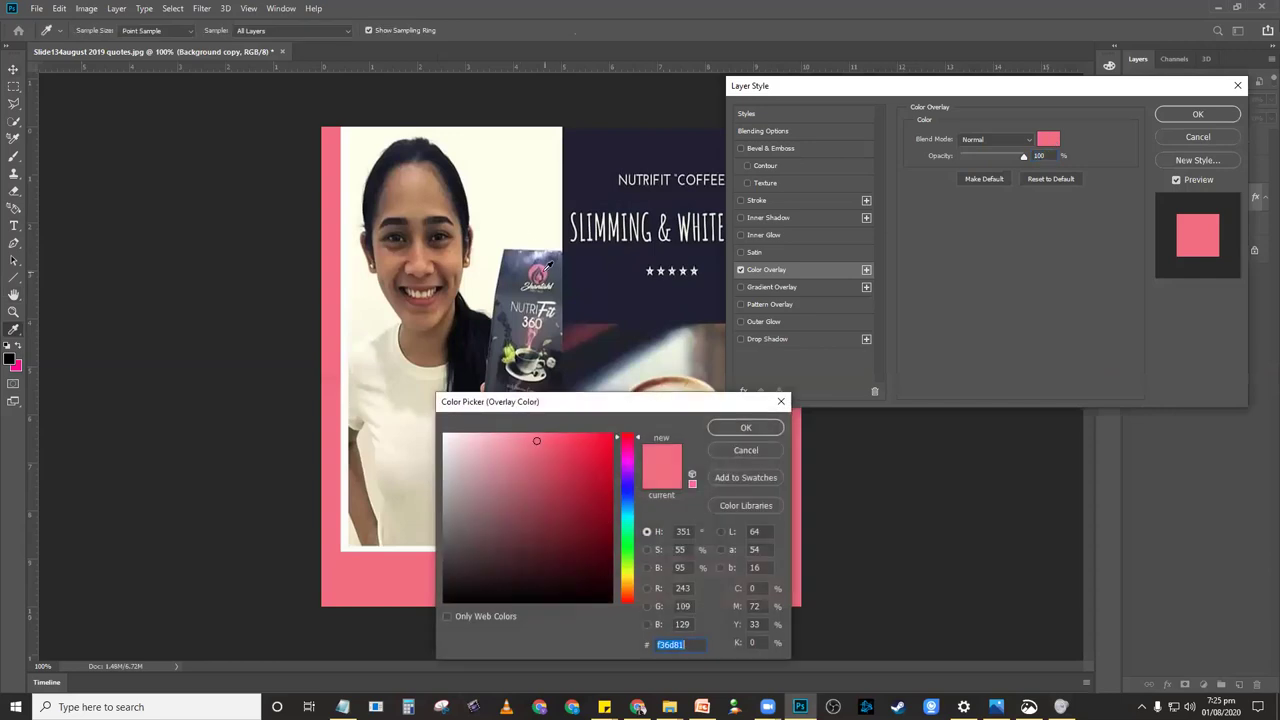
pyautogui.click(667, 377)
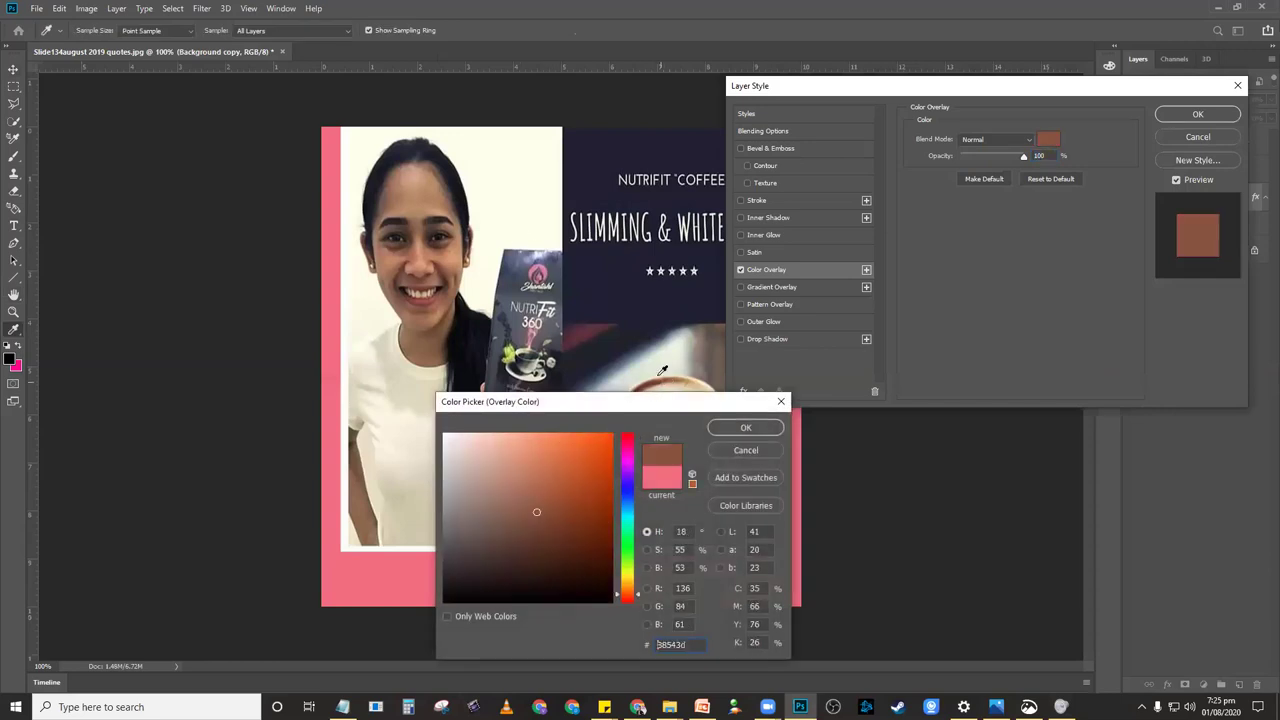
pyautogui.click(728, 433)
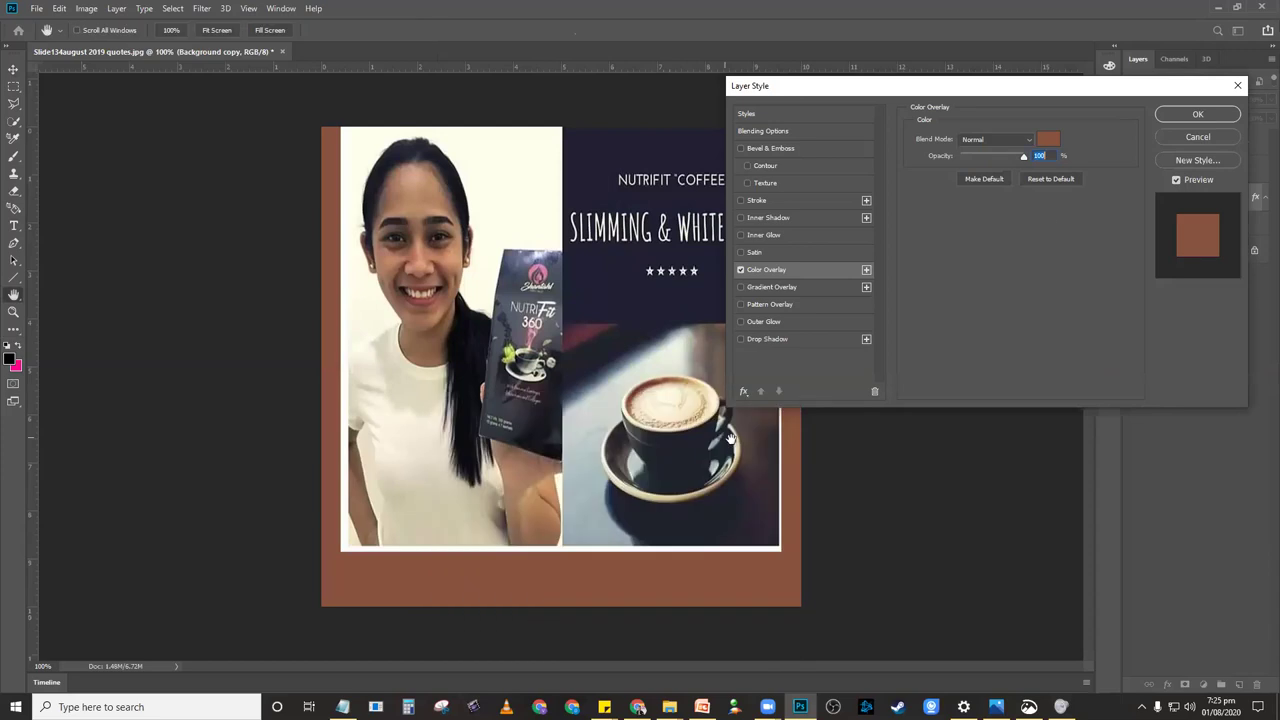
pyautogui.click(1190, 116)
# Enlarge the top product picture layer so it spans the full width of the canvas, and commit the transform
pyautogui.click(549, 310)
pyautogui.moveTo(549, 310); pyautogui.dragTo(550, 310)
pyautogui.click(909, 320)
pyautogui.click(704, 383)
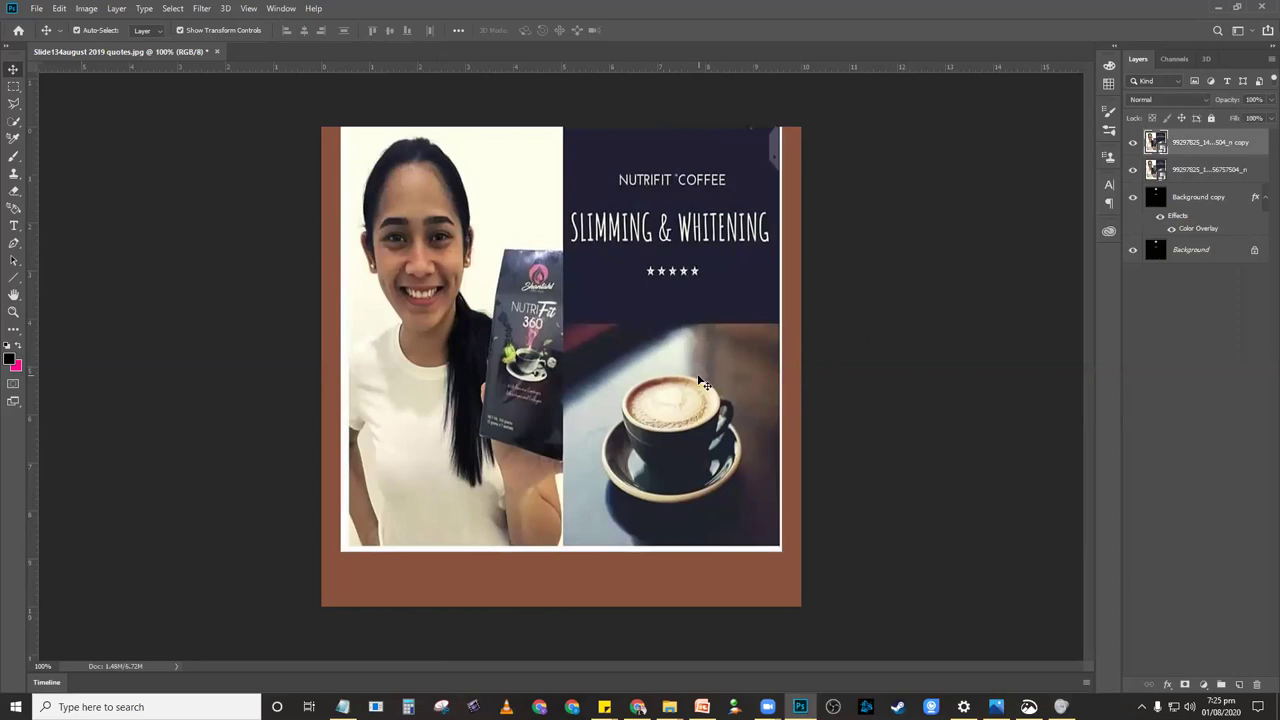
pyautogui.moveTo(782, 551); pyautogui.dragTo(800, 569)
pyautogui.moveTo(341, 567); pyautogui.dragTo(309, 575)
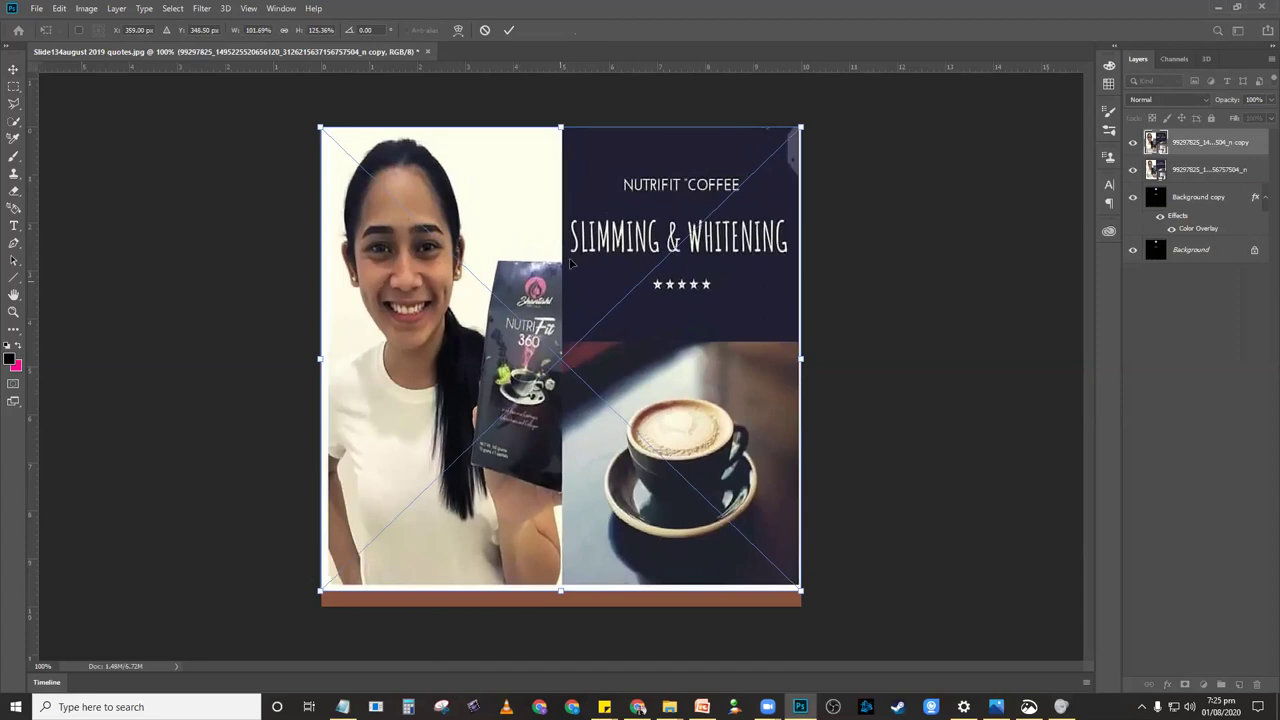
pyautogui.moveTo(561, 128); pyautogui.dragTo(564, 120)
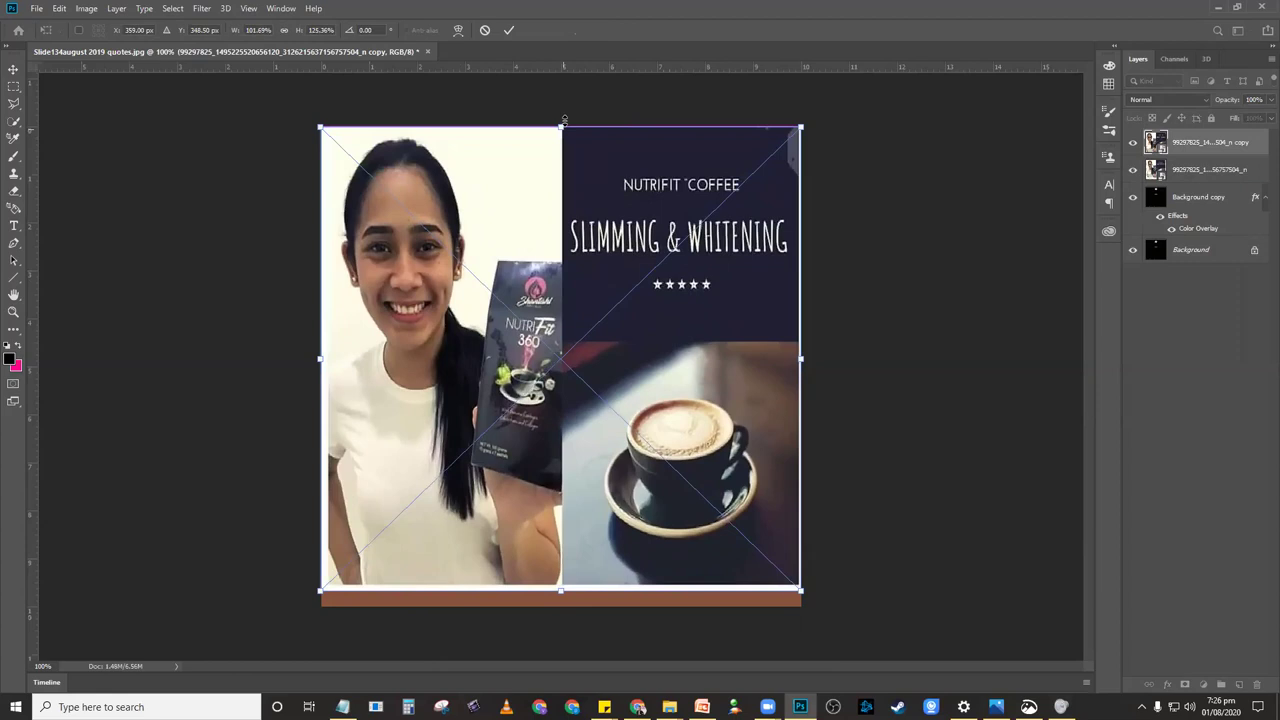
pyautogui.click(508, 30)
# Center the top picture layer and scale it down to leave an even border, hiding the original picture layer beneath it
pyautogui.moveTo(597, 330); pyautogui.dragTo(598, 338)
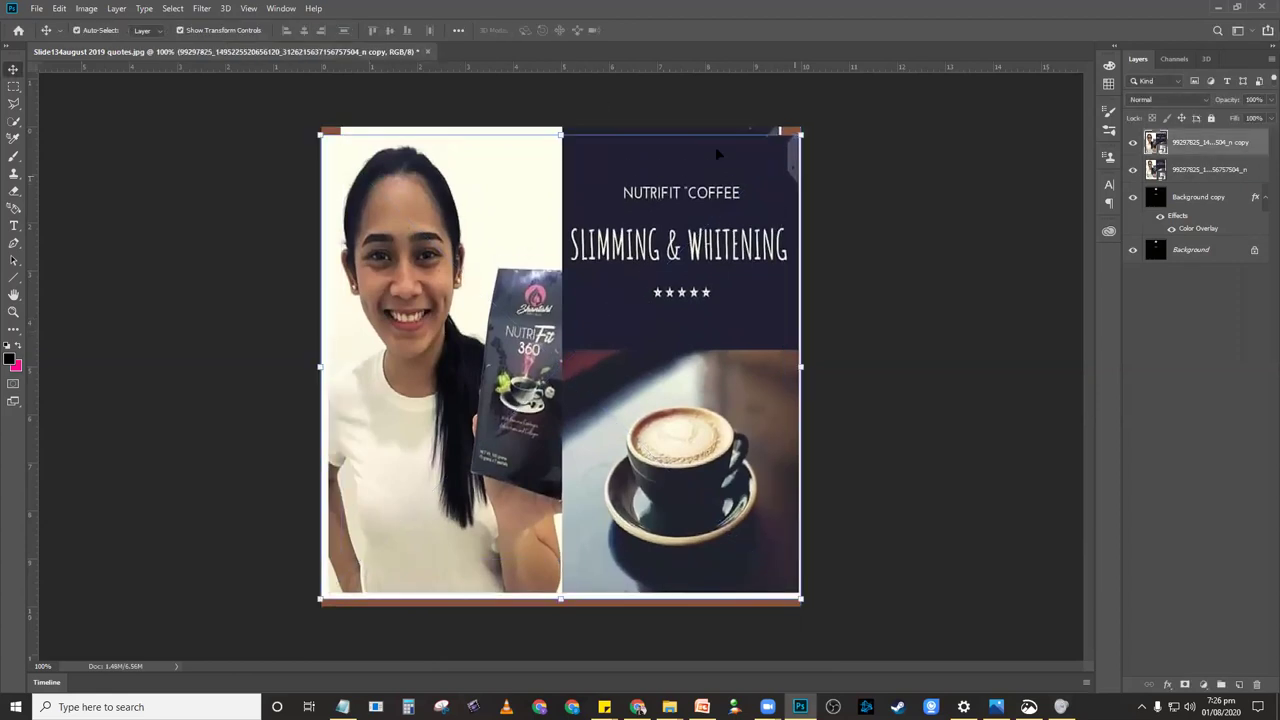
pyautogui.moveTo(558, 134); pyautogui.dragTo(558, 146)
pyautogui.click(508, 30)
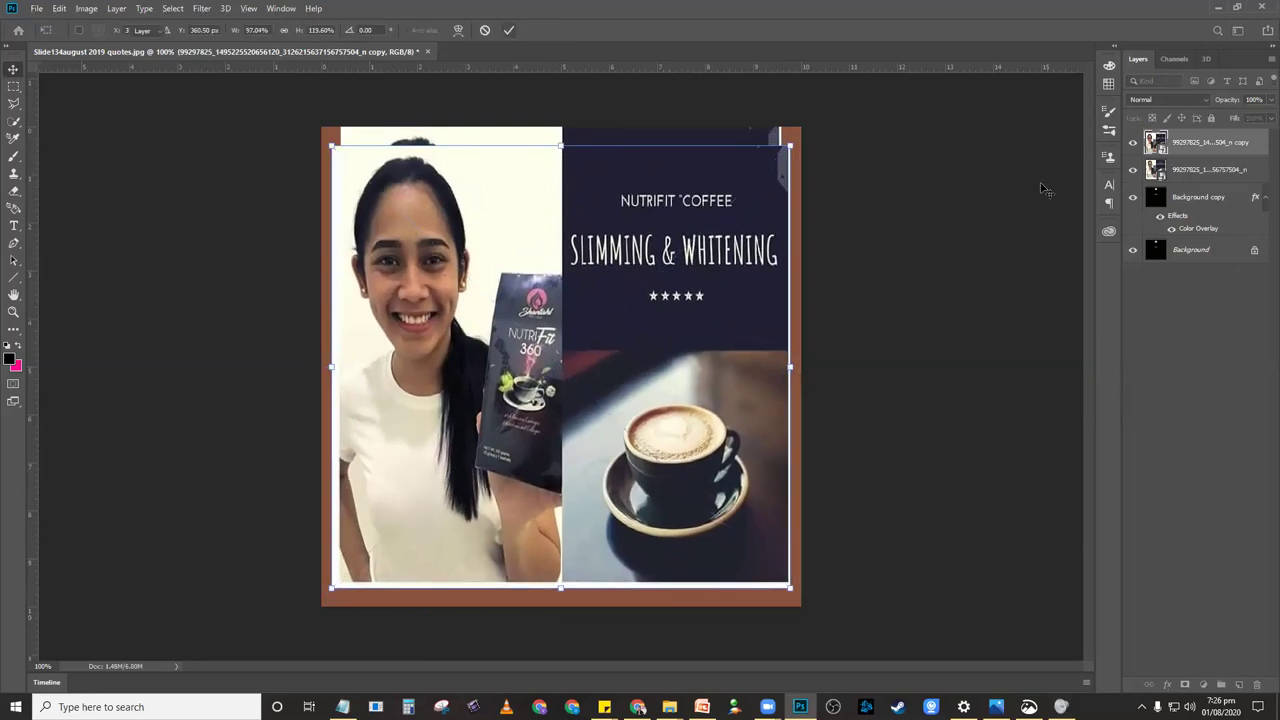
pyautogui.click(1133, 170)
pyautogui.moveTo(639, 425); pyautogui.dragTo(641, 425)
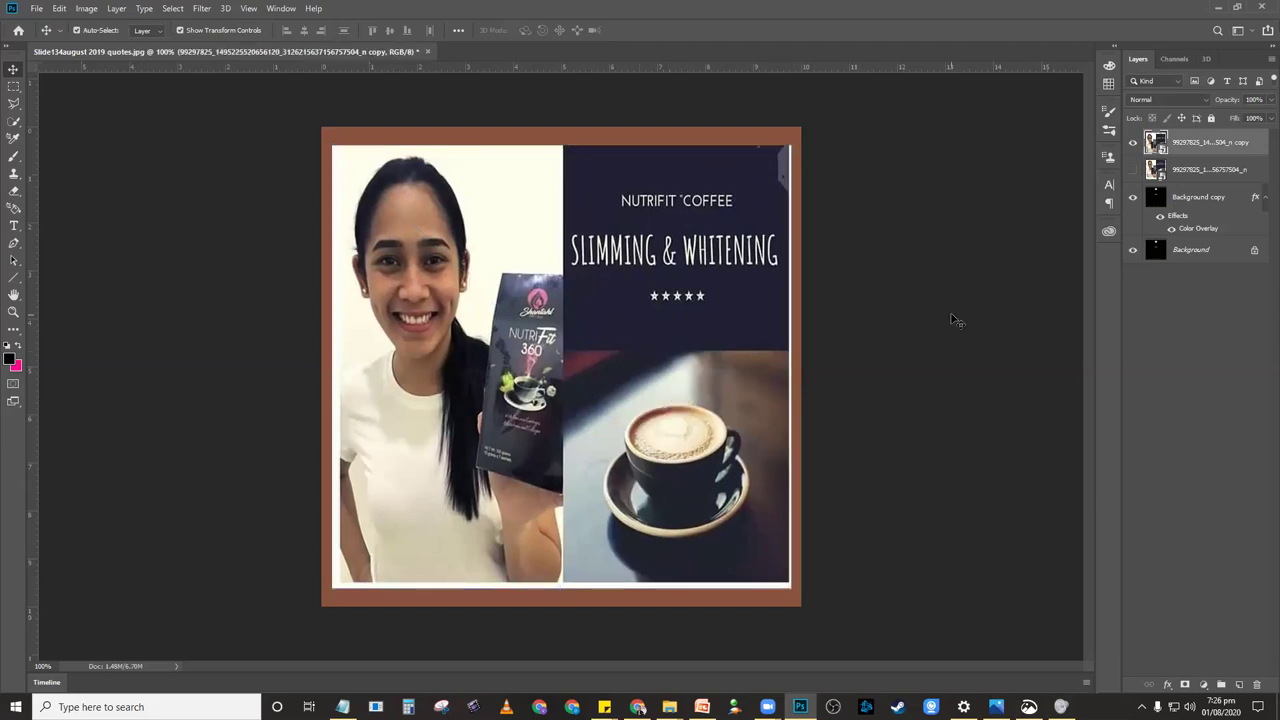
# Change the Background copy layer's color overlay to orange (#c25f33)
pyautogui.doubleClick(1206, 233)
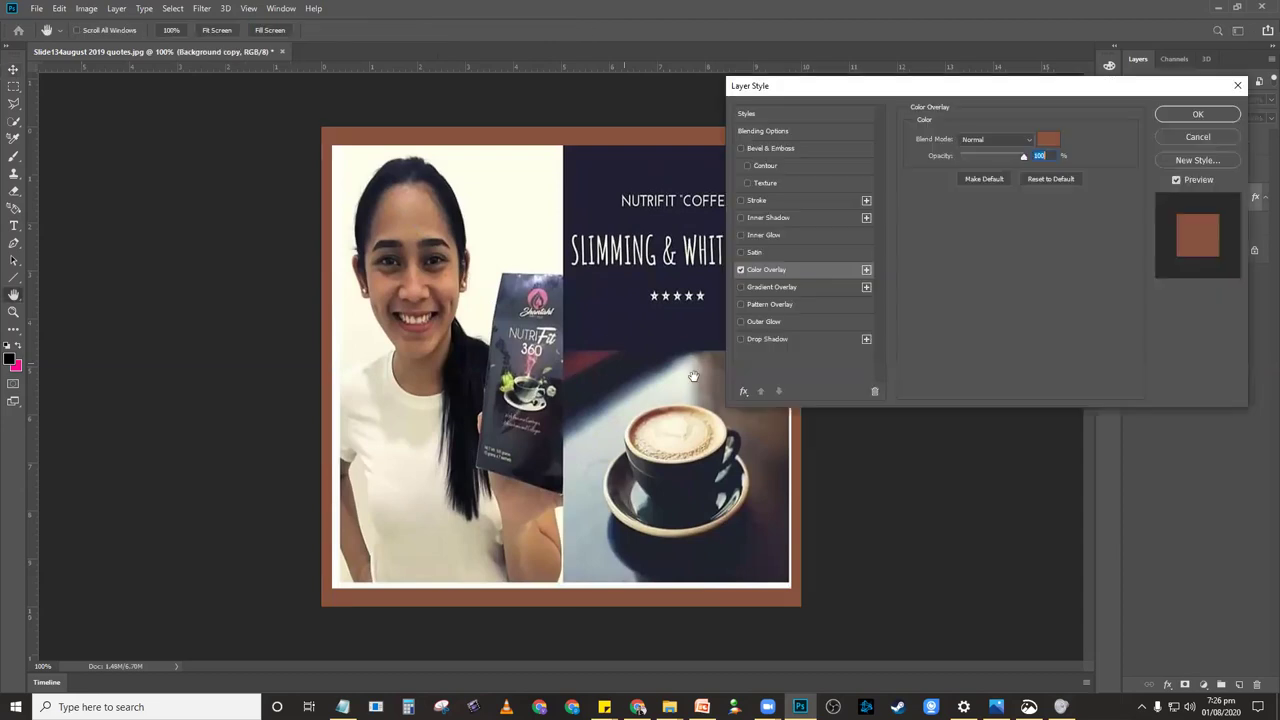
pyautogui.click(1056, 145)
pyautogui.moveTo(593, 569); pyautogui.dragTo(590, 504)
pyautogui.click(568, 473)
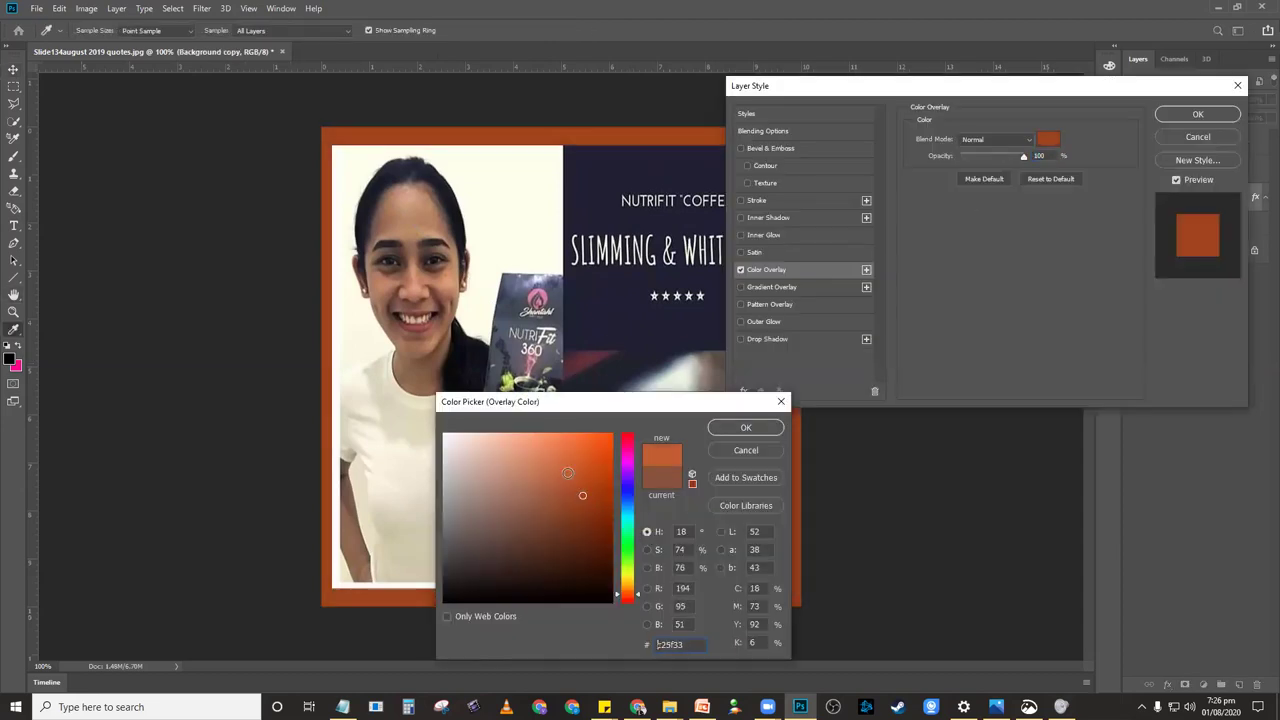
pyautogui.click(746, 428)
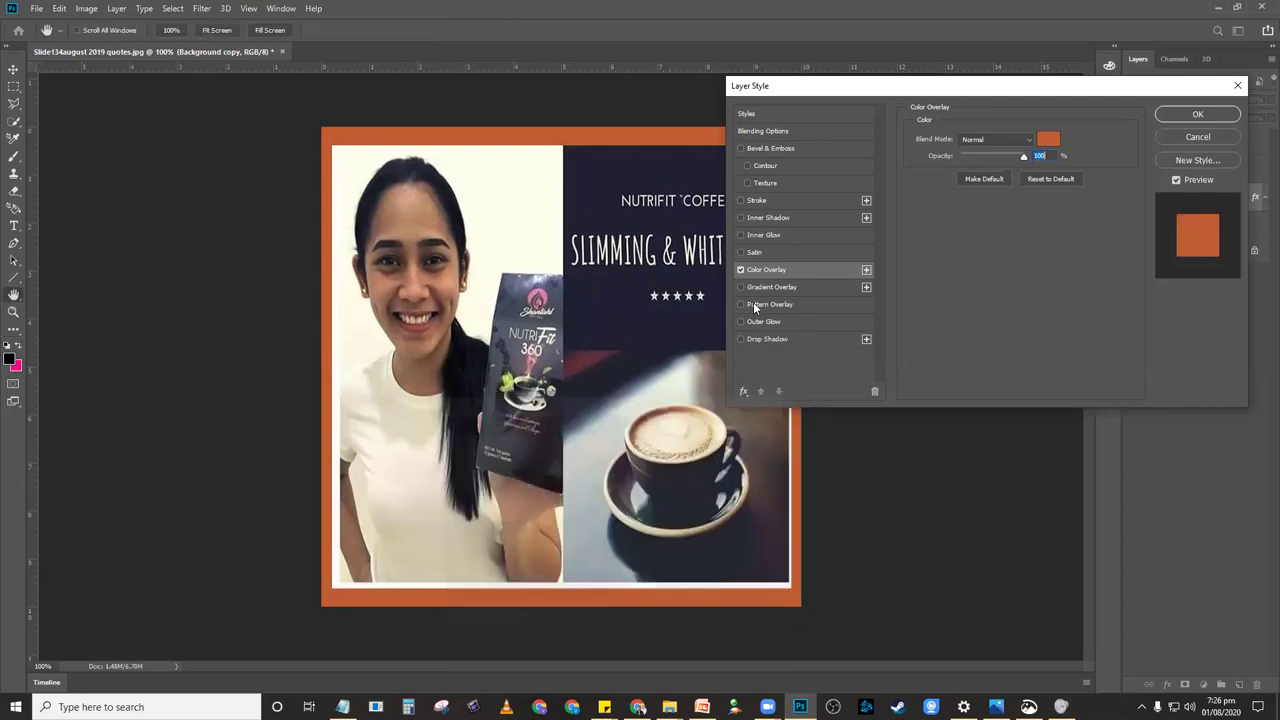
# Replace the Background copy's color overlay with a gradient overlay based on the Black, White preset
pyautogui.click(741, 287)
pyautogui.click(741, 270)
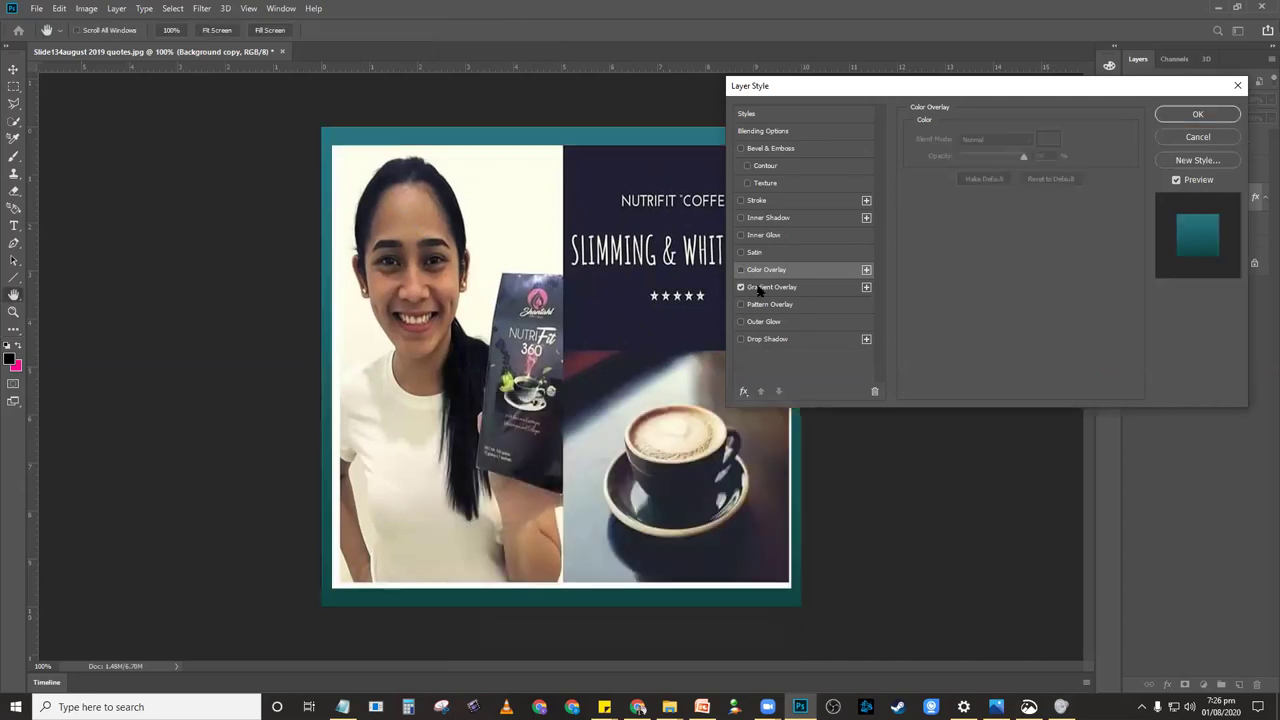
pyautogui.click(768, 287)
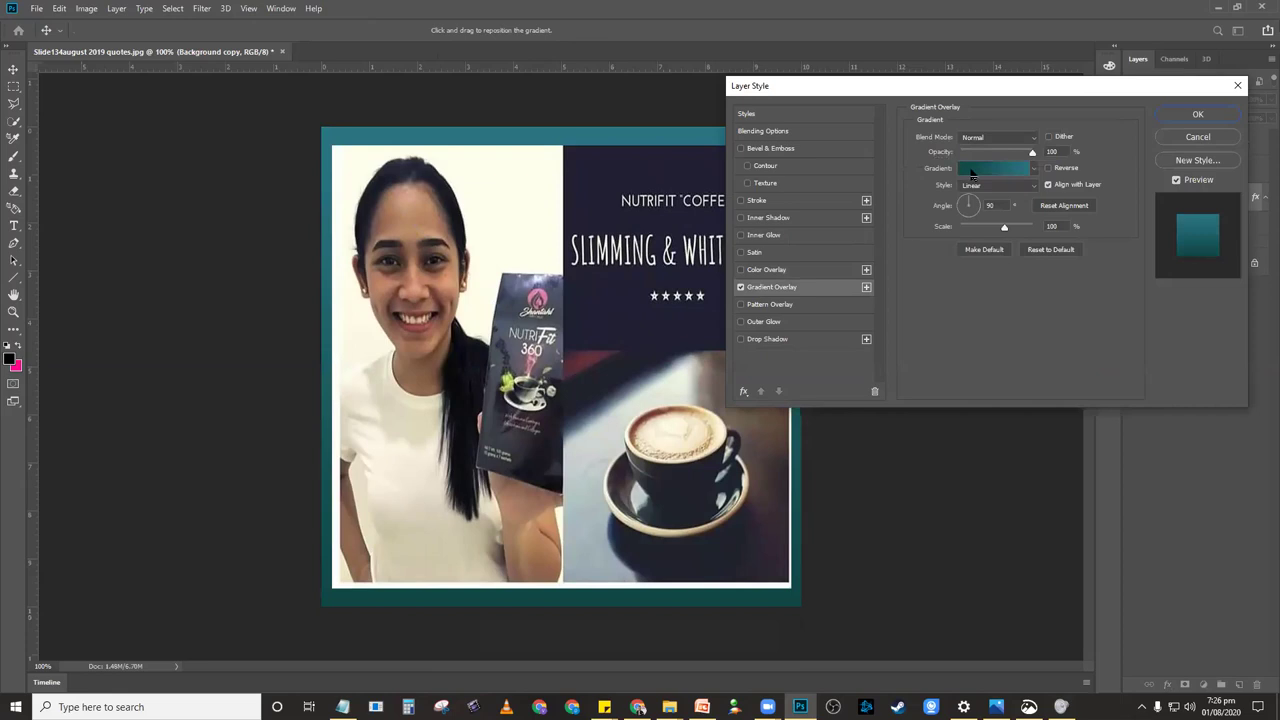
pyautogui.click(972, 170)
pyautogui.click(990, 253)
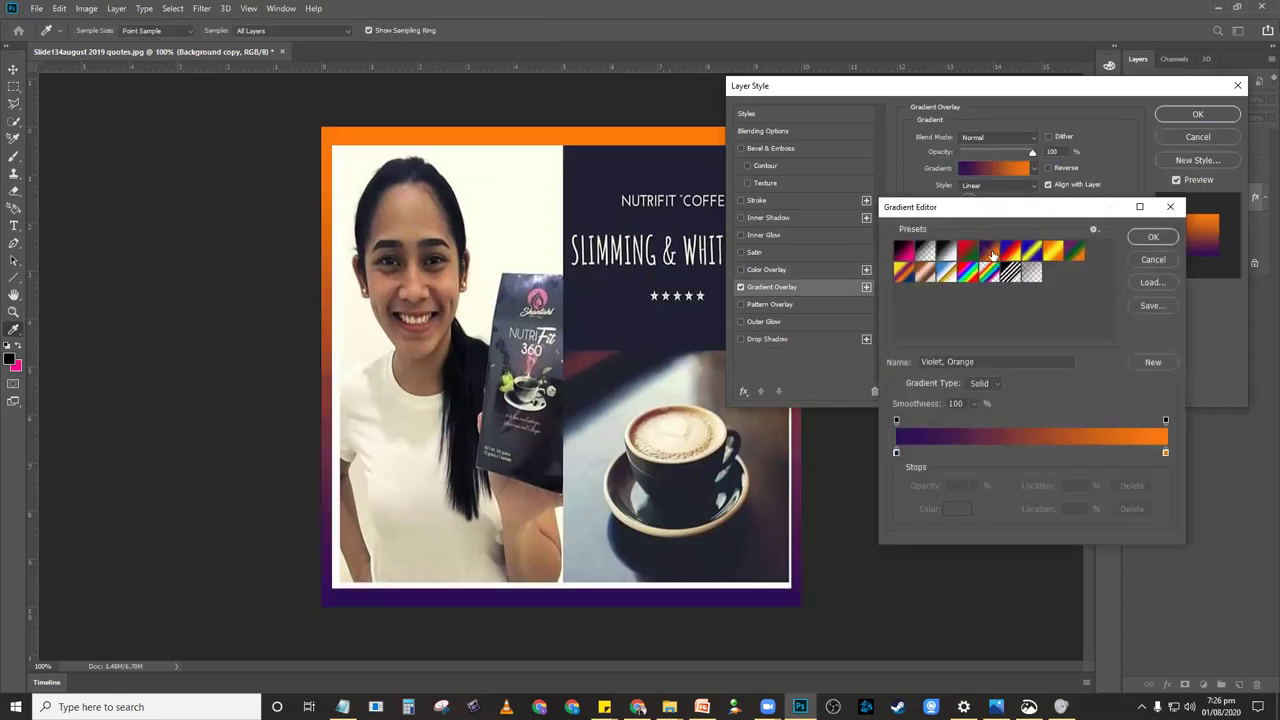
pyautogui.doubleClick(940, 252)
pyautogui.click(772, 221)
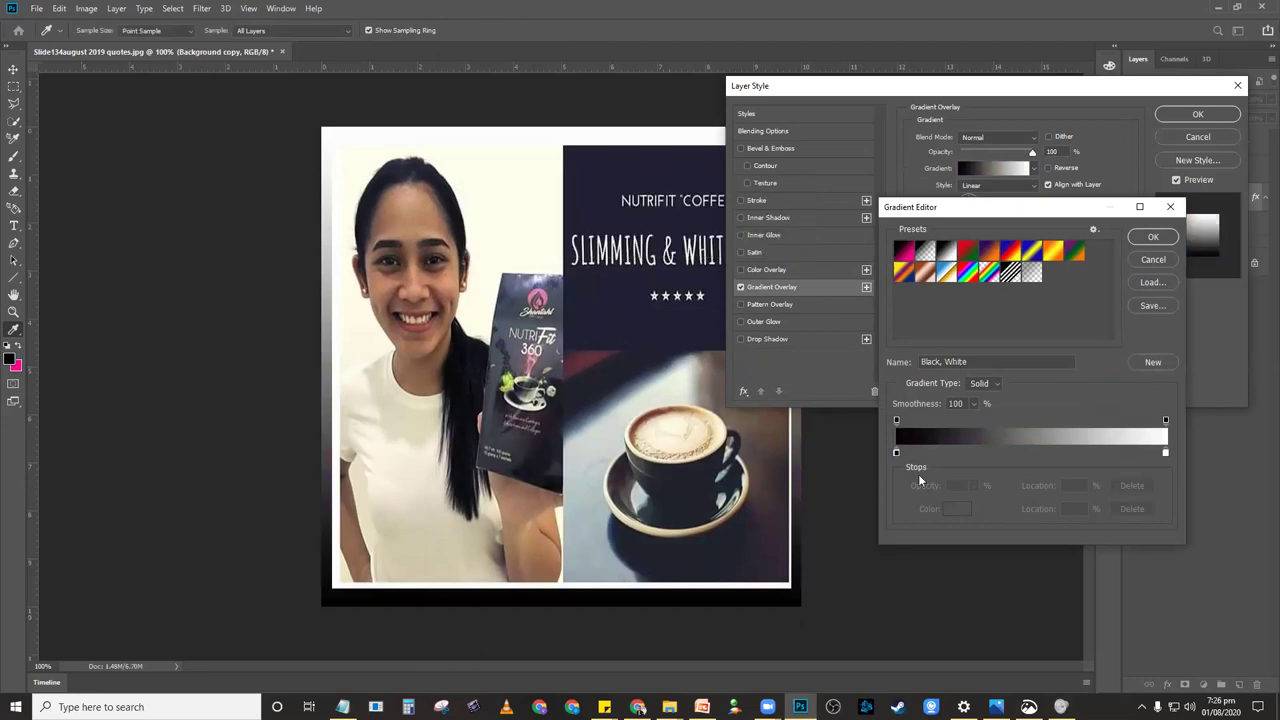
# Set the gradient's black starting stop to dark reddish brown (#5a221a)
pyautogui.doubleClick(896, 451)
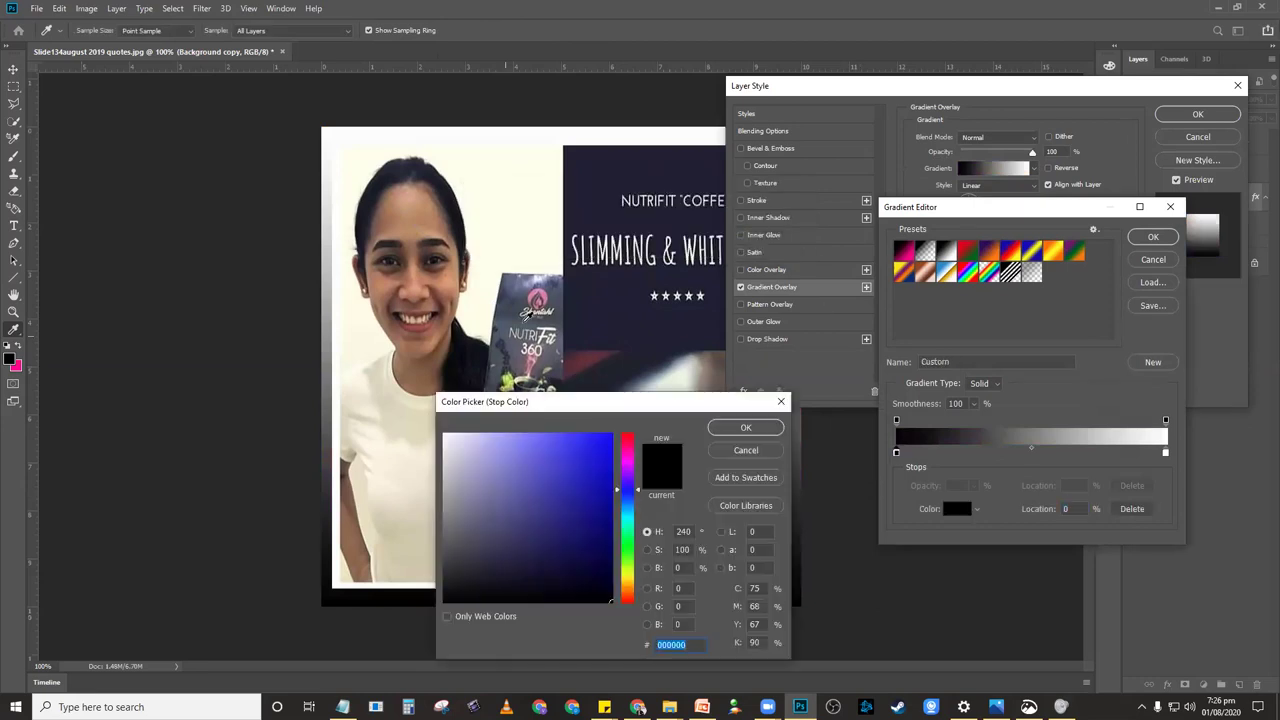
pyautogui.click(629, 599)
pyautogui.moveTo(598, 510); pyautogui.dragTo(562, 543)
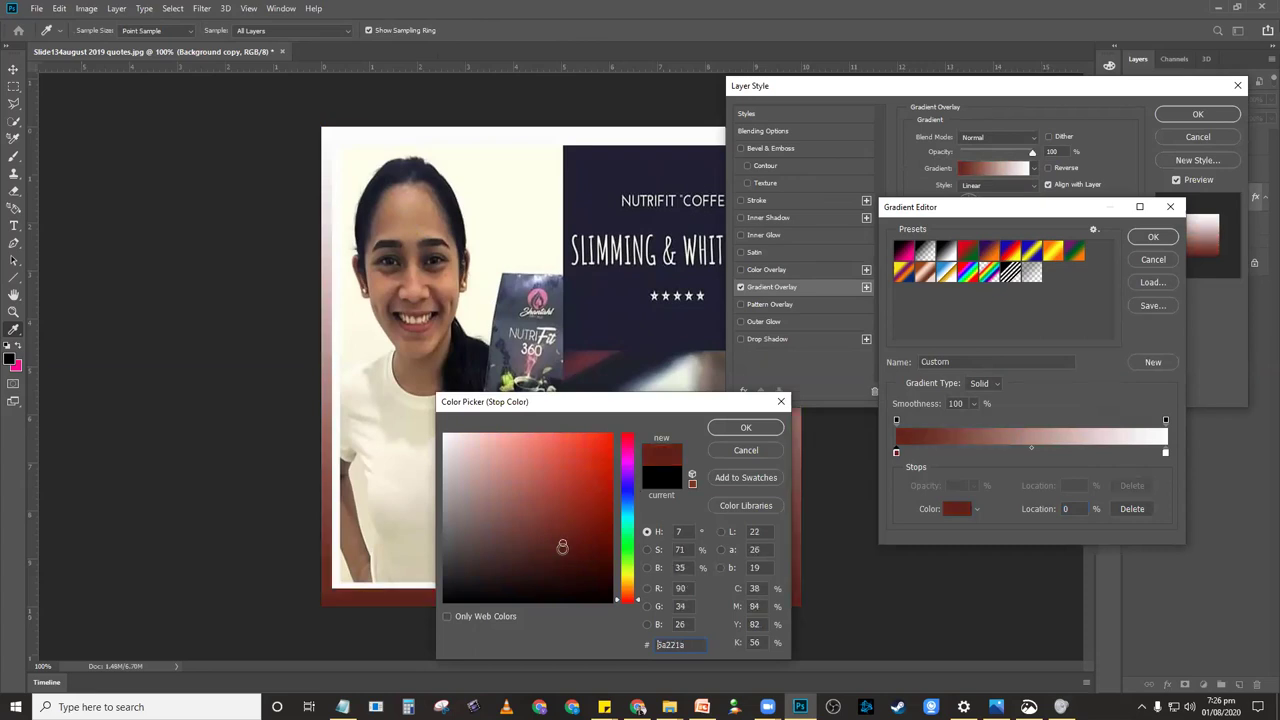
pyautogui.click(746, 428)
# Set the gradient's white end stop to lighter brown (#814839) and apply the gradient overlay to the layer
pyautogui.click(1165, 454)
pyautogui.click(957, 508)
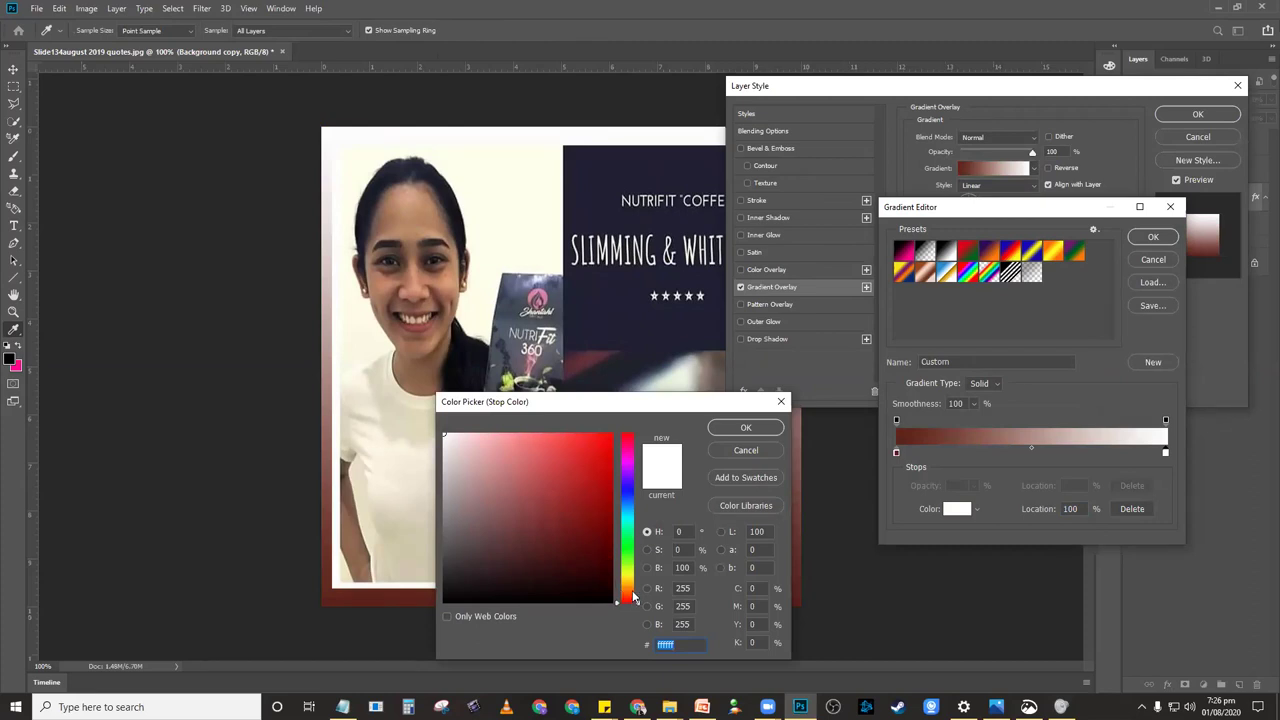
pyautogui.moveTo(633, 597); pyautogui.dragTo(634, 595)
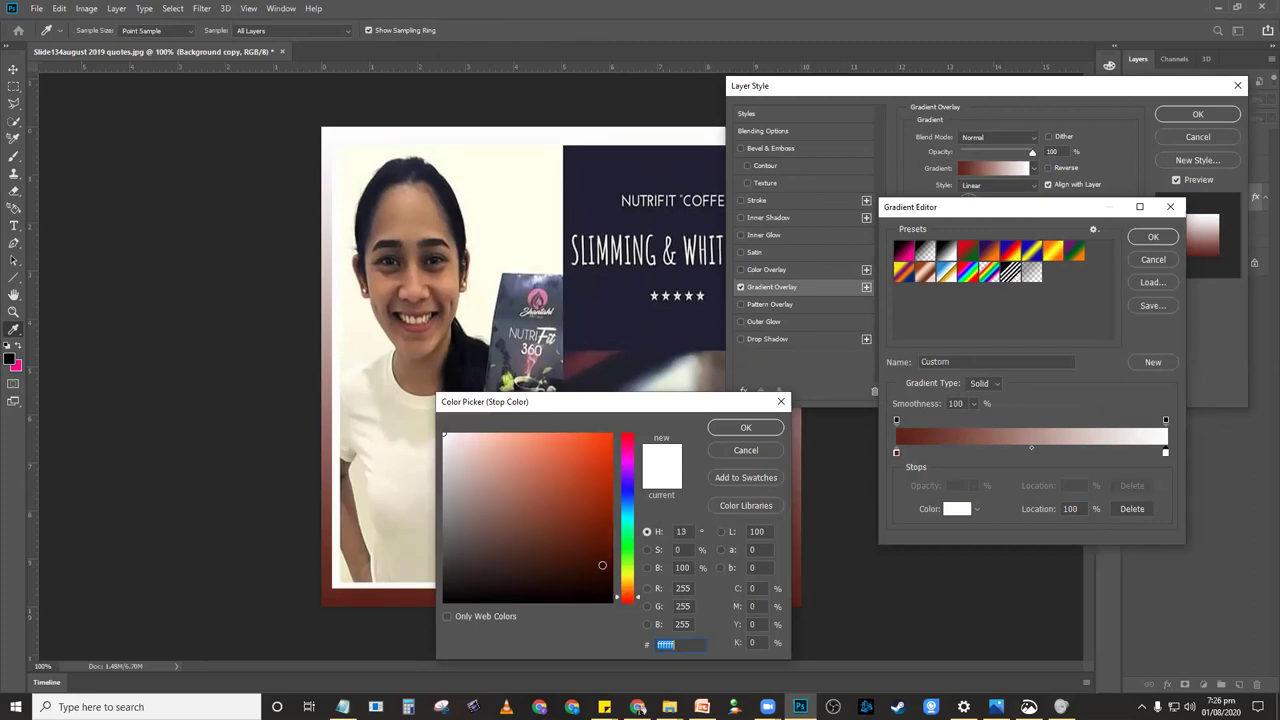
pyautogui.click(601, 565)
pyautogui.click(605, 537)
pyautogui.click(598, 455)
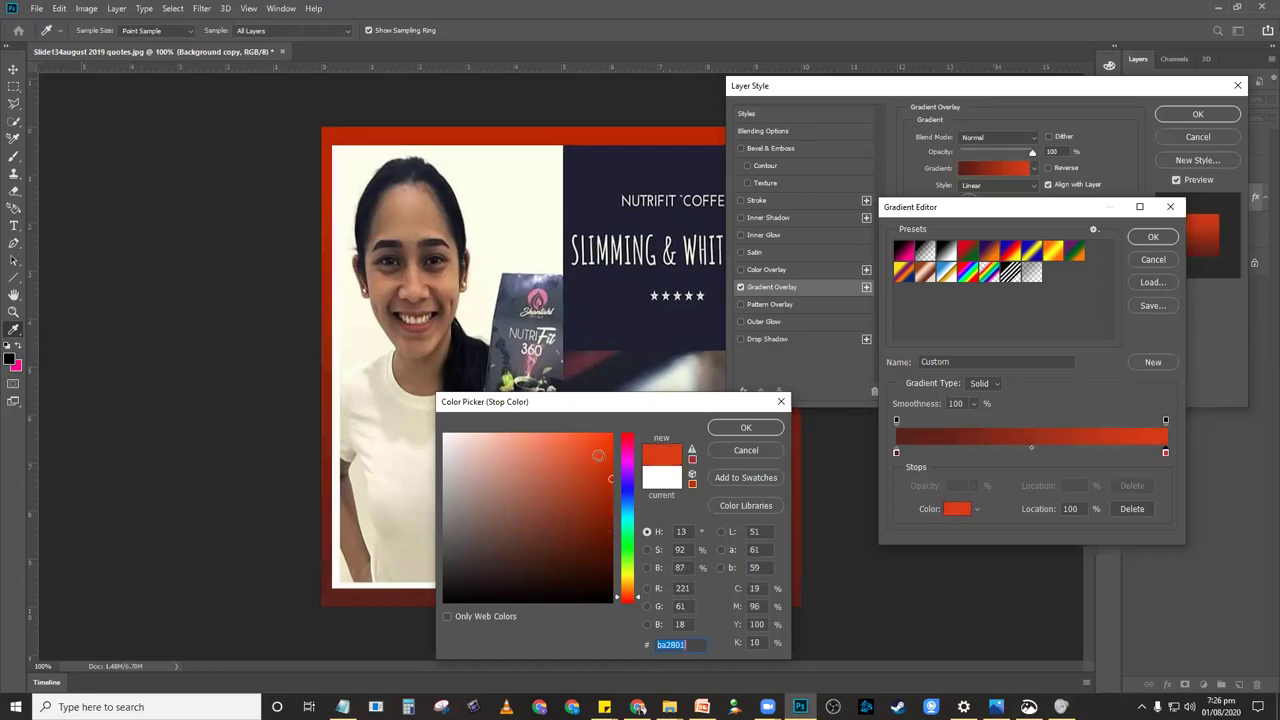
pyautogui.moveTo(577, 520); pyautogui.dragTo(538, 516)
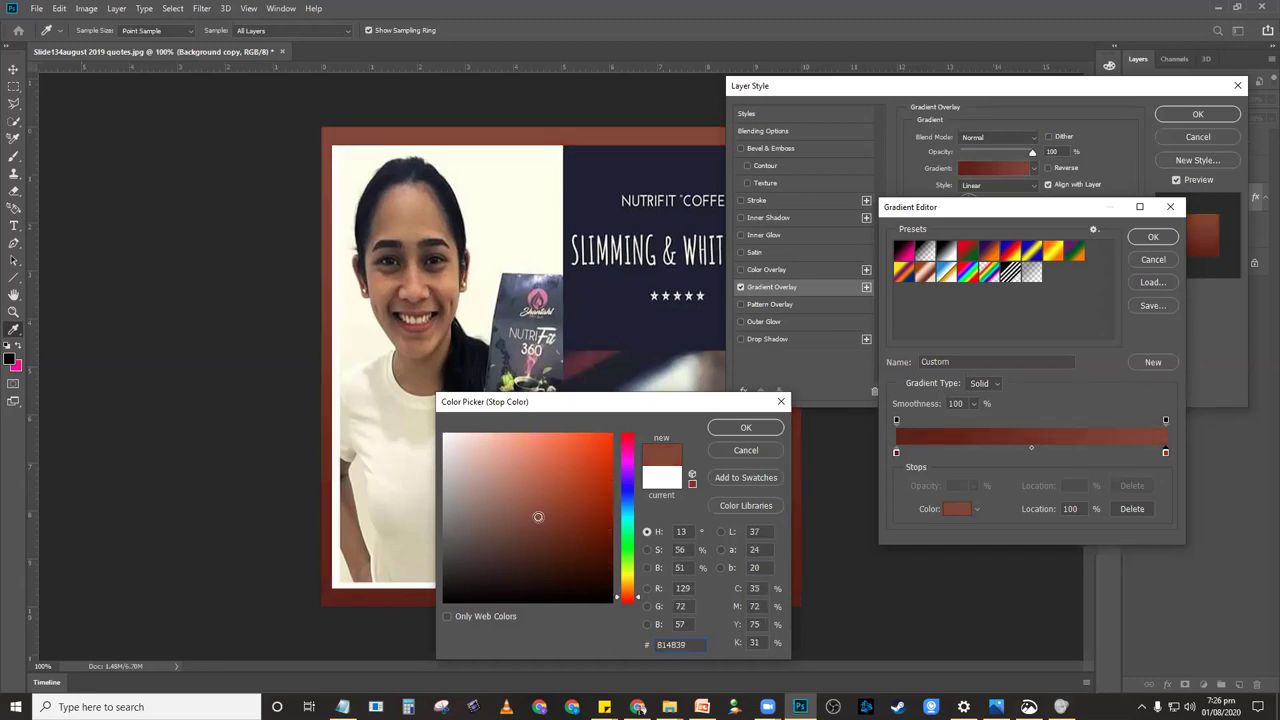
pyautogui.click(746, 427)
pyautogui.click(1150, 237)
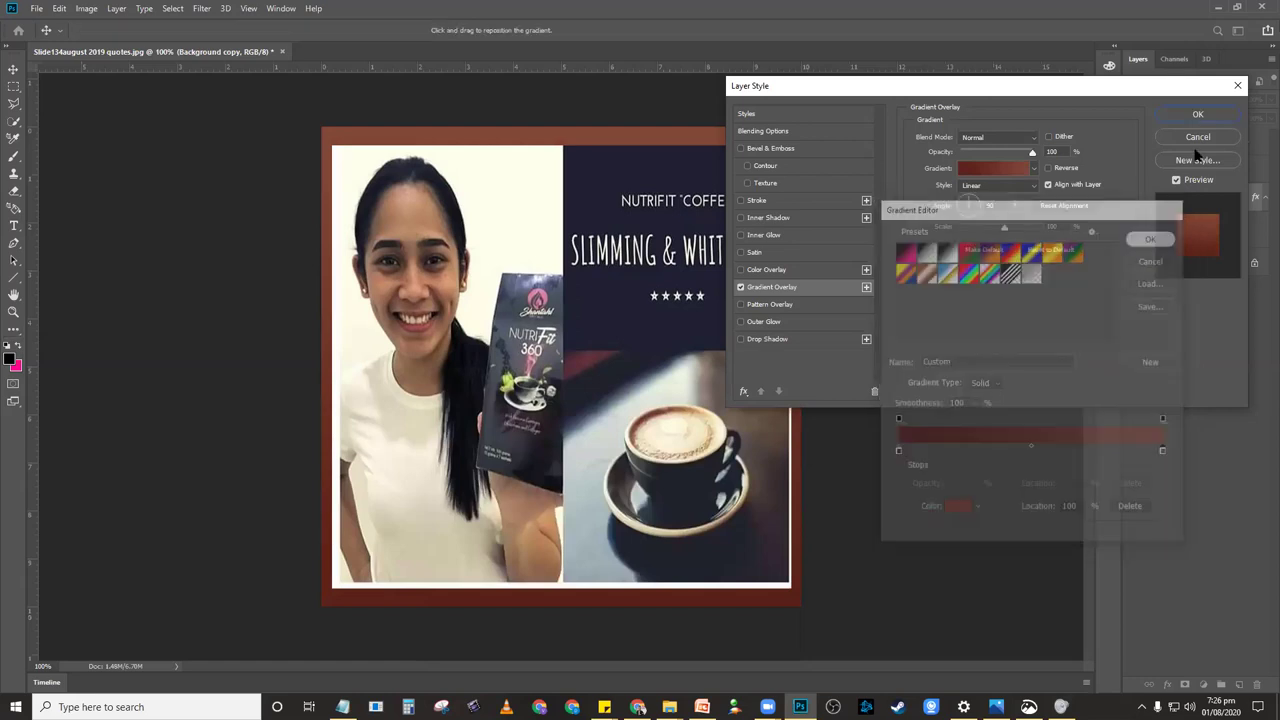
pyautogui.click(1197, 114)
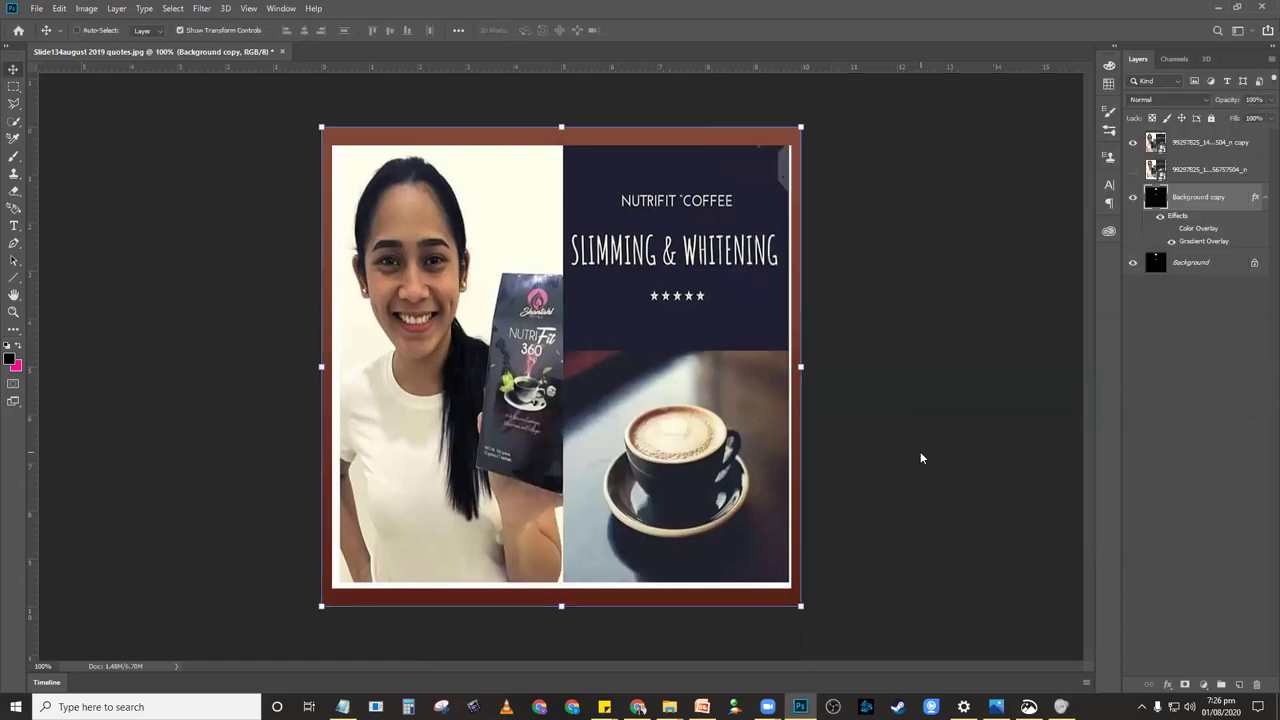
# Save the bordered image to the Desktop as a JPEG named 1
pyautogui.hotkey('ctrl', 'shift', 's')
pyautogui.click(583, 131)
pyautogui.click(770, 340)
pyautogui.write('1')
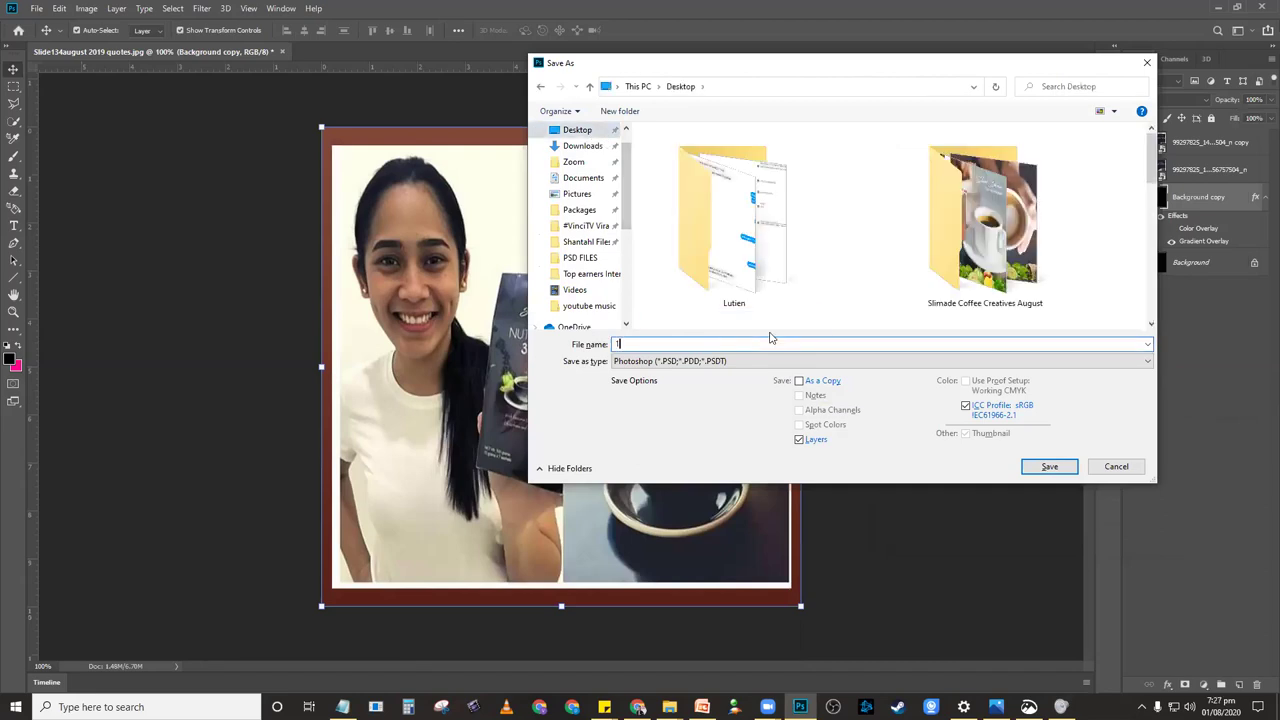
pyautogui.click(770, 361)
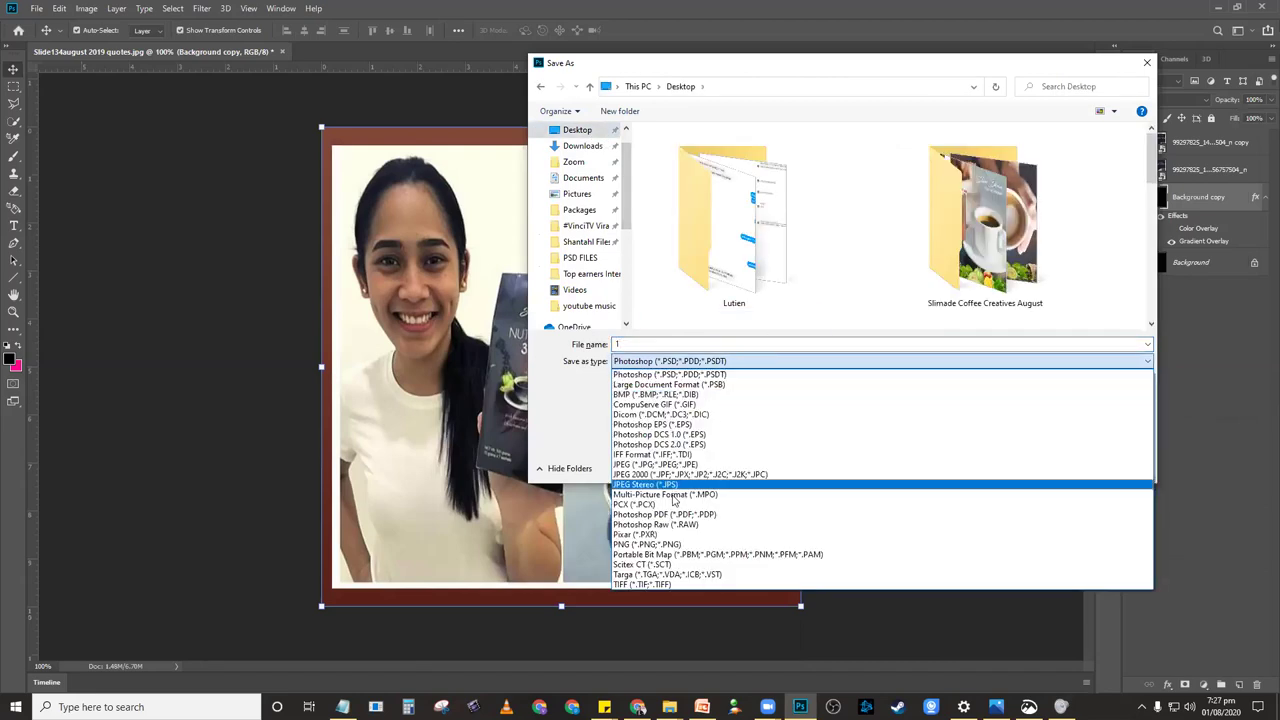
pyautogui.click(675, 464)
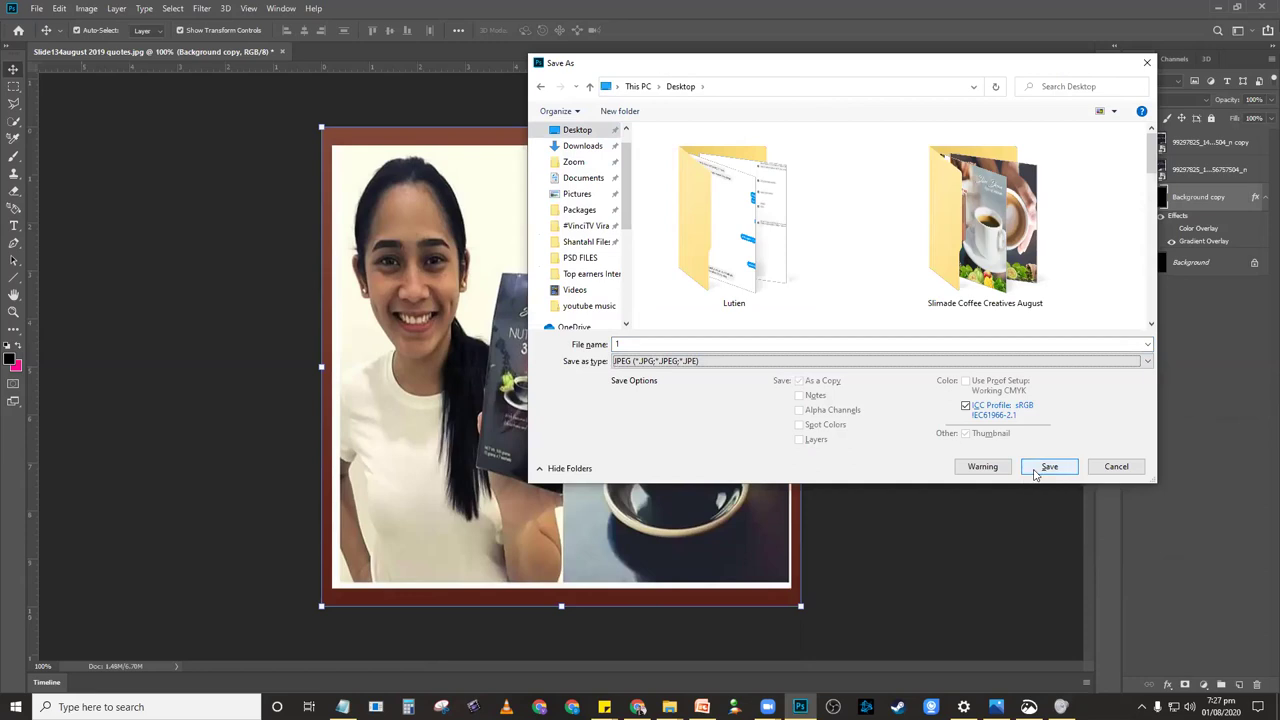
pyautogui.click(1036, 467)
pyautogui.click(717, 174)
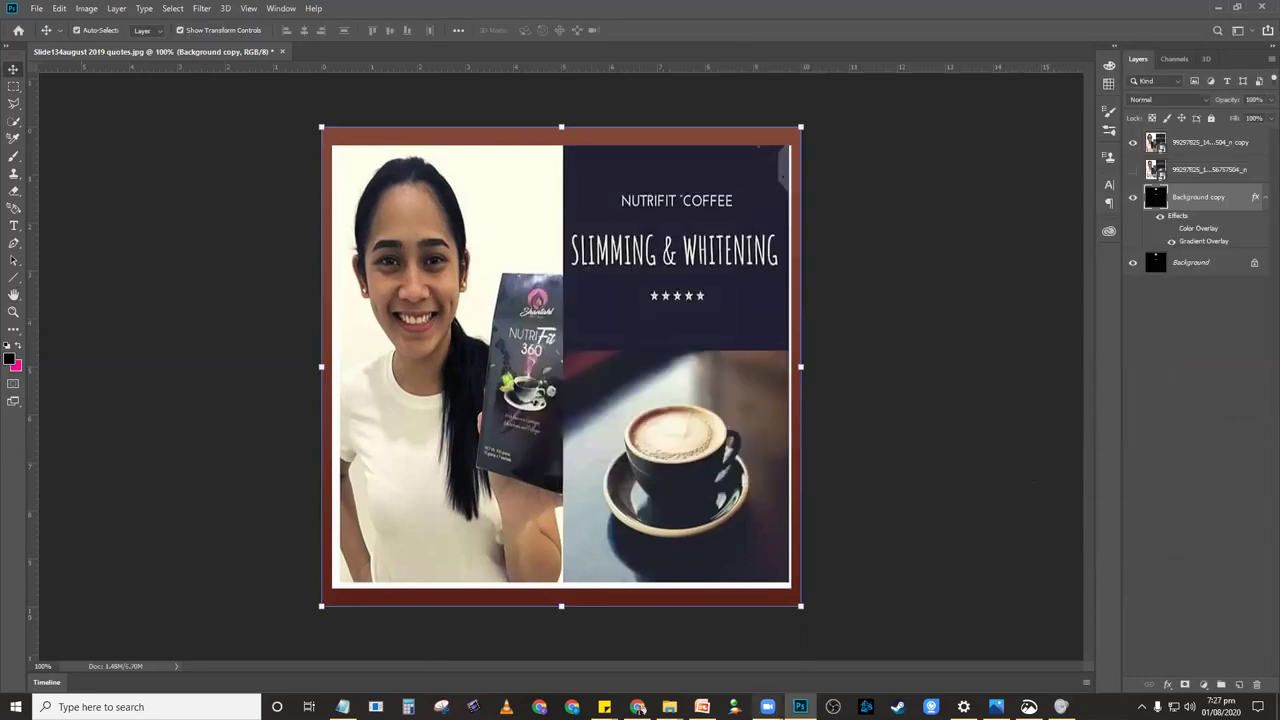
# Switch to Chrome and upload image 1 from the Desktop to Facebook's Image Text Check
pyautogui.click(637, 707)
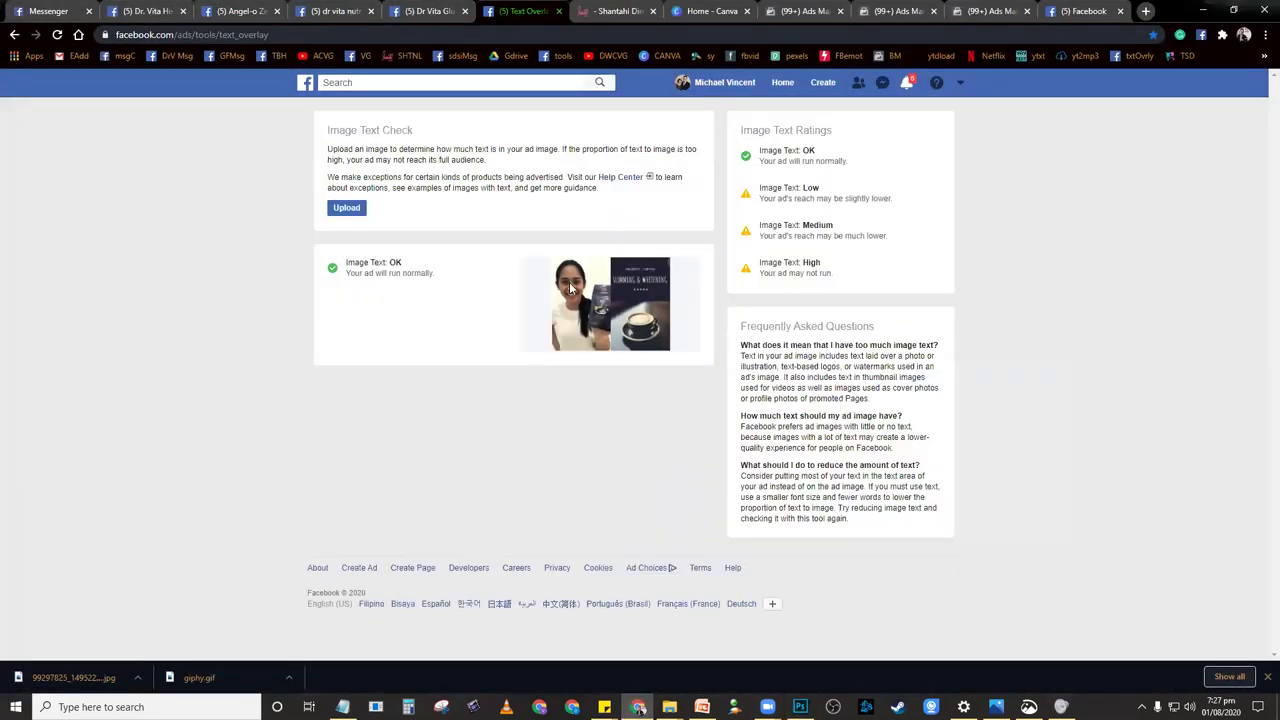
pyautogui.click(346, 208)
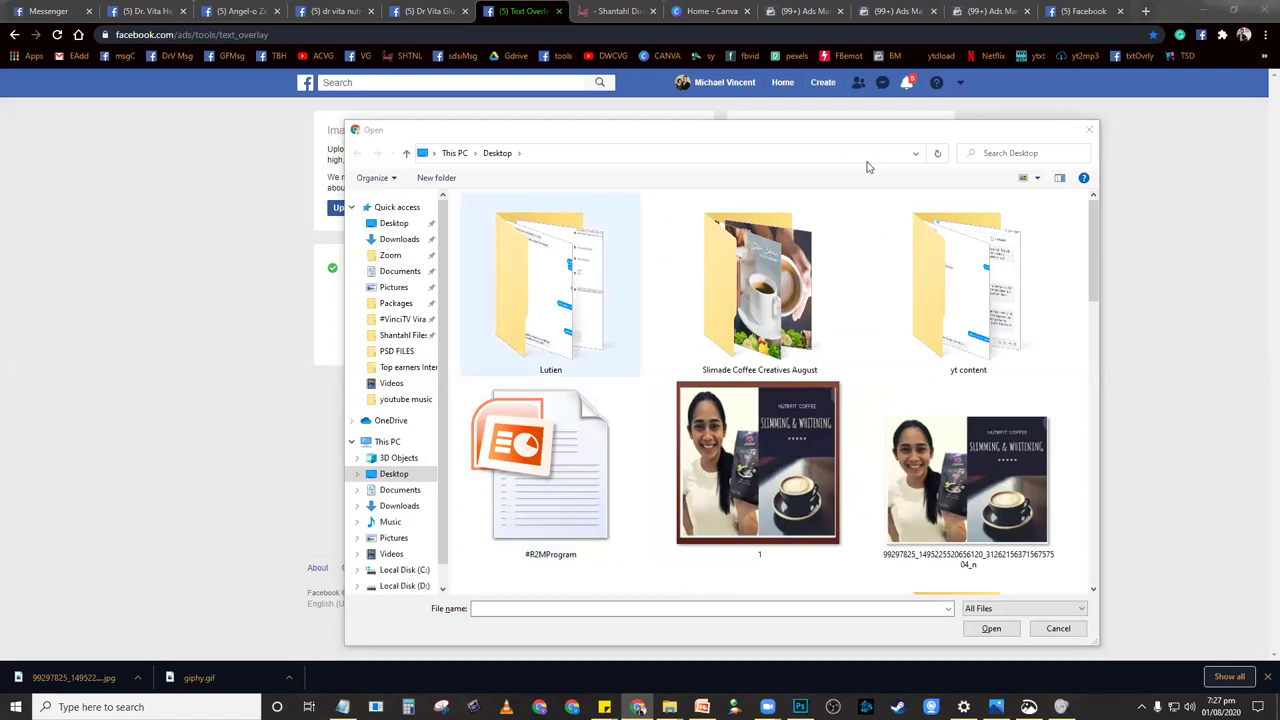
pyautogui.click(1088, 130)
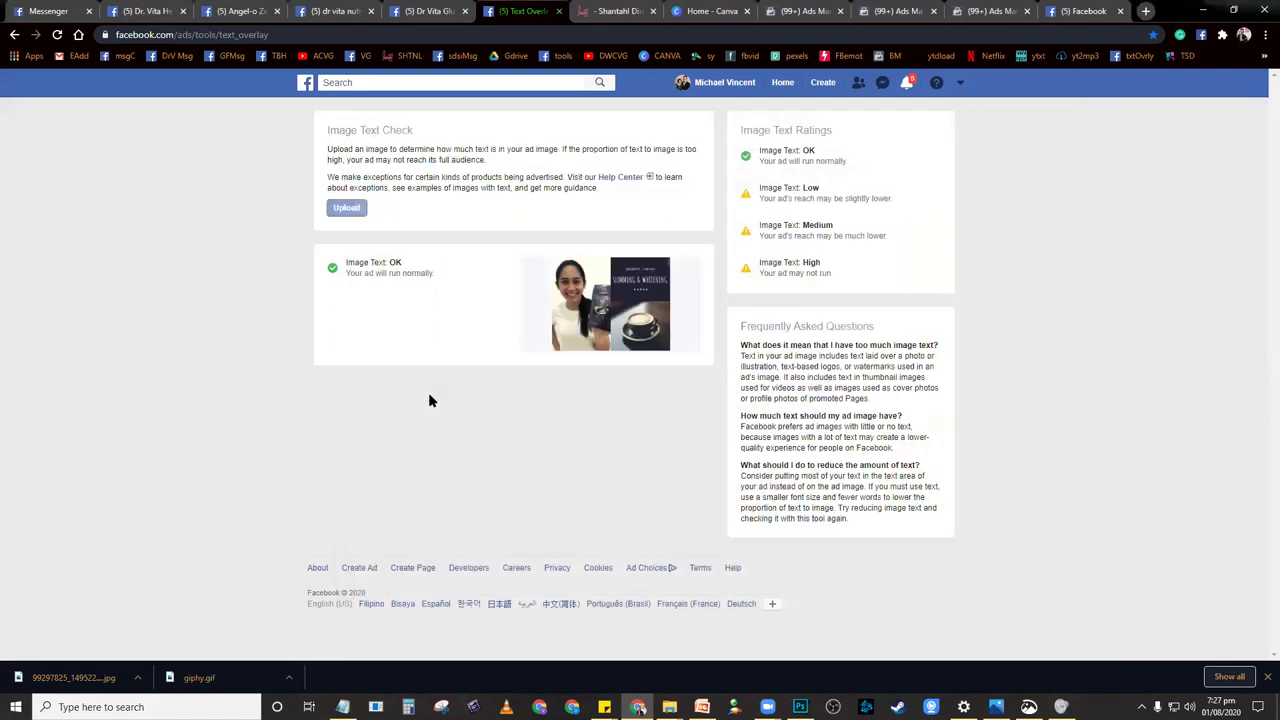
pyautogui.click(345, 207)
pyautogui.doubleClick(790, 470)
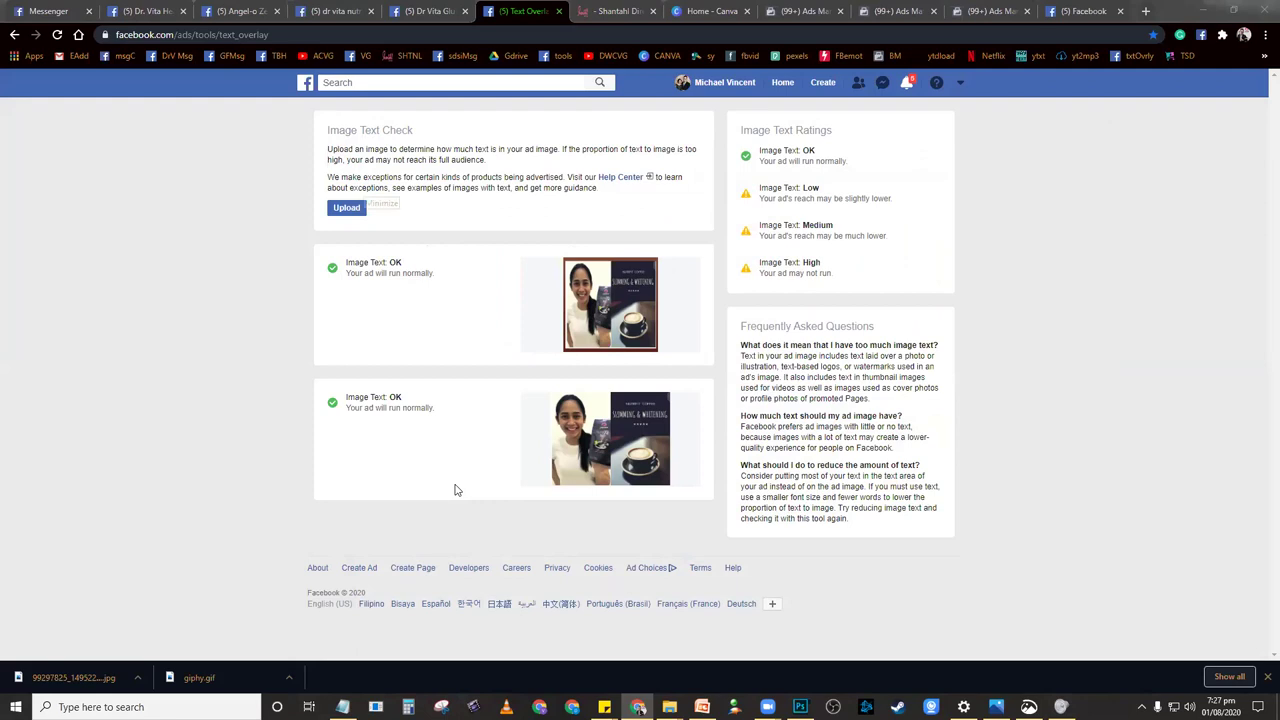
pyautogui.click(612, 332)
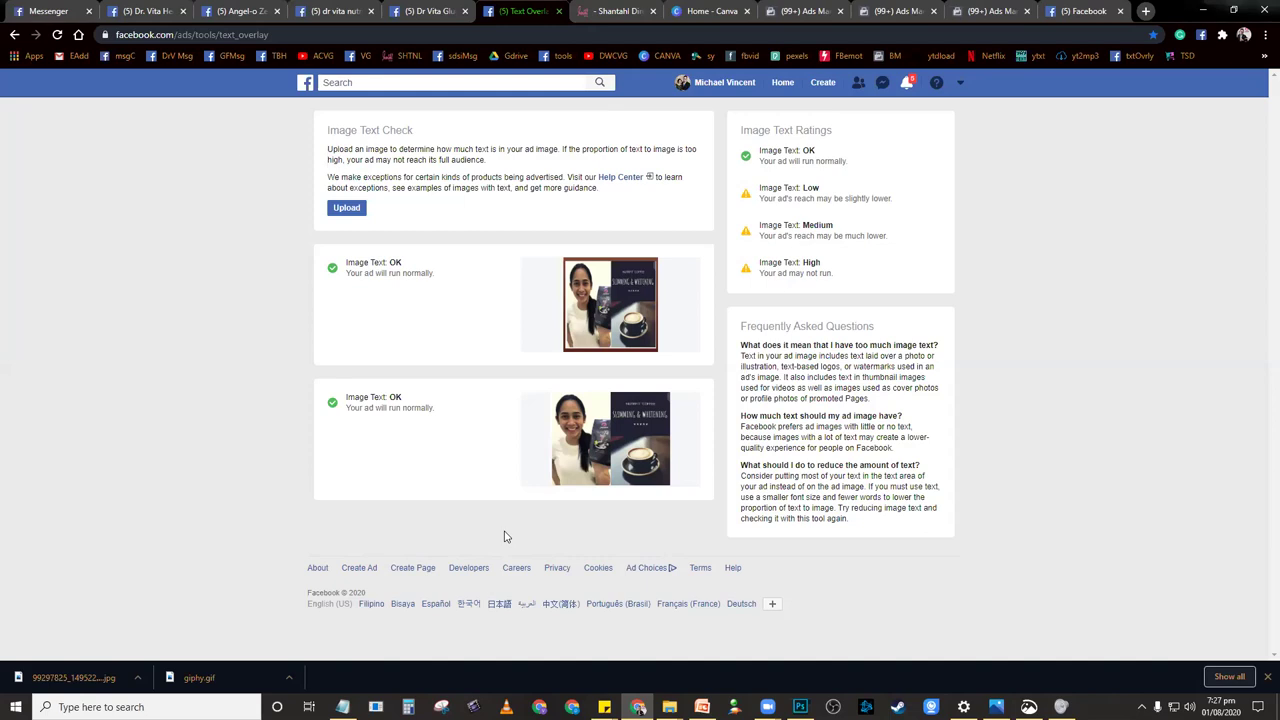
# In Messenger, find the intended contact by name and send them image 1 from the Desktop
pyautogui.hotkey('ctrl', '1')
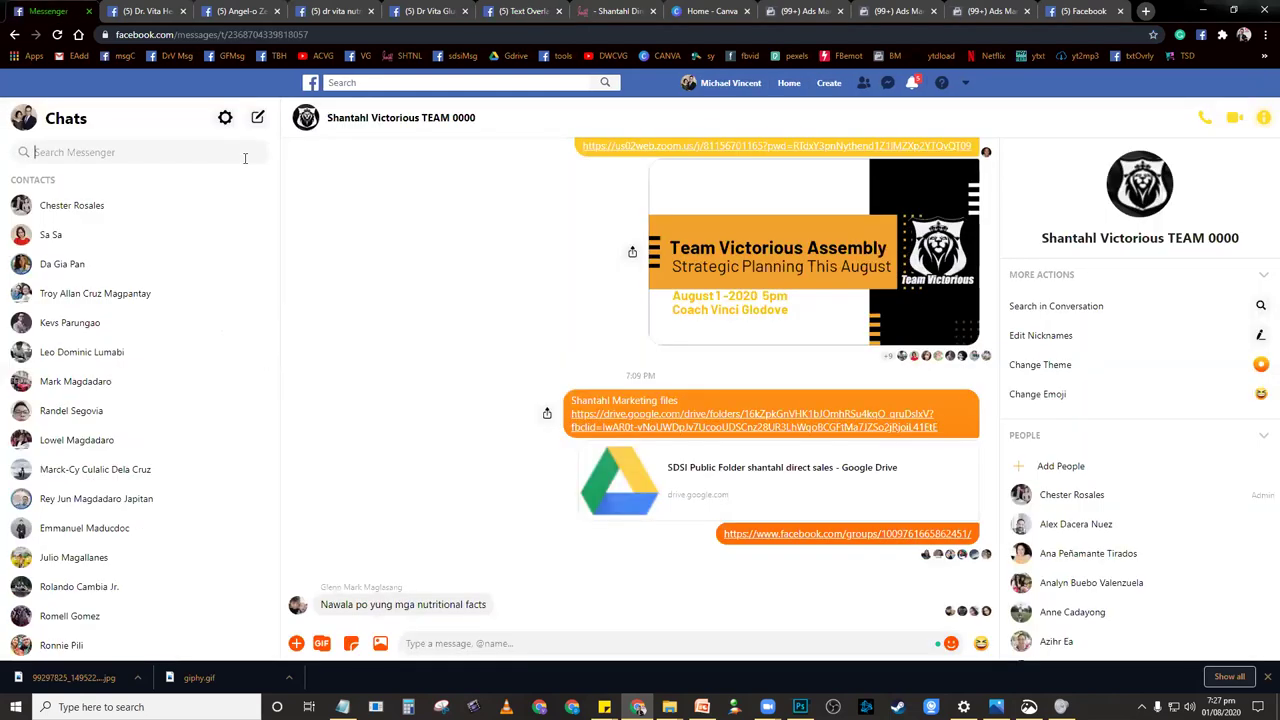
pyautogui.write('row')
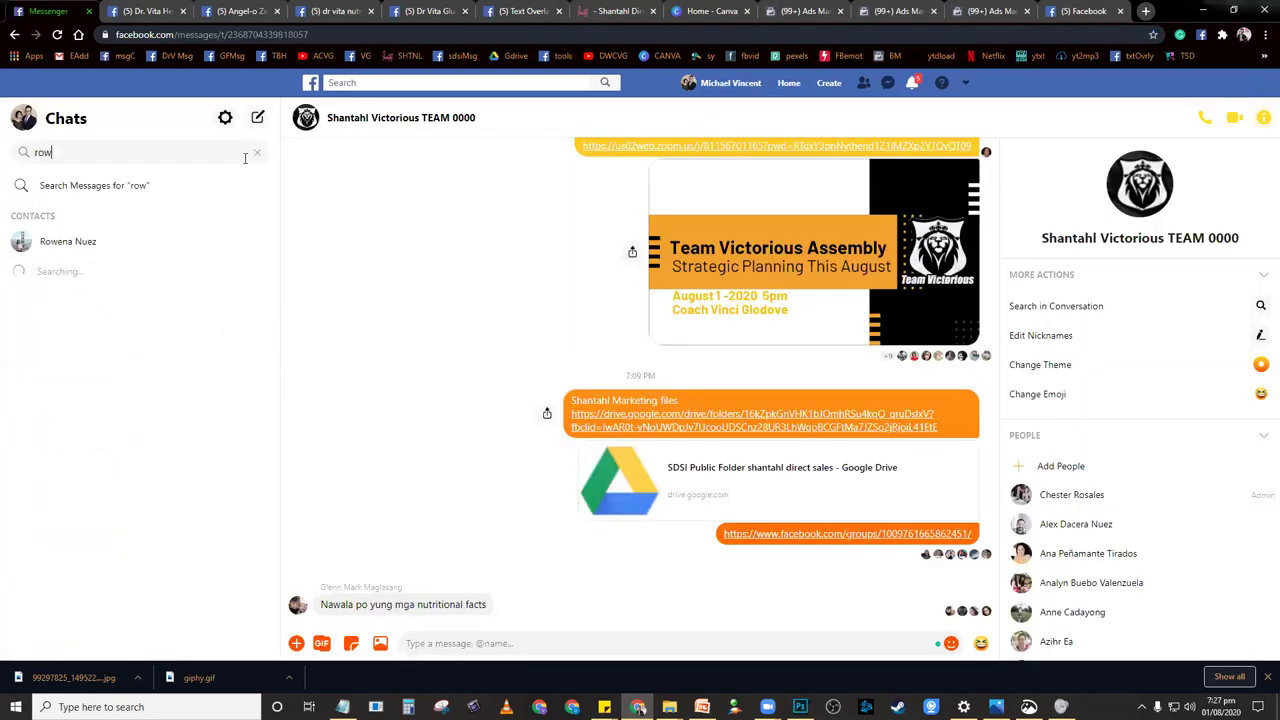
pyautogui.click(188, 250)
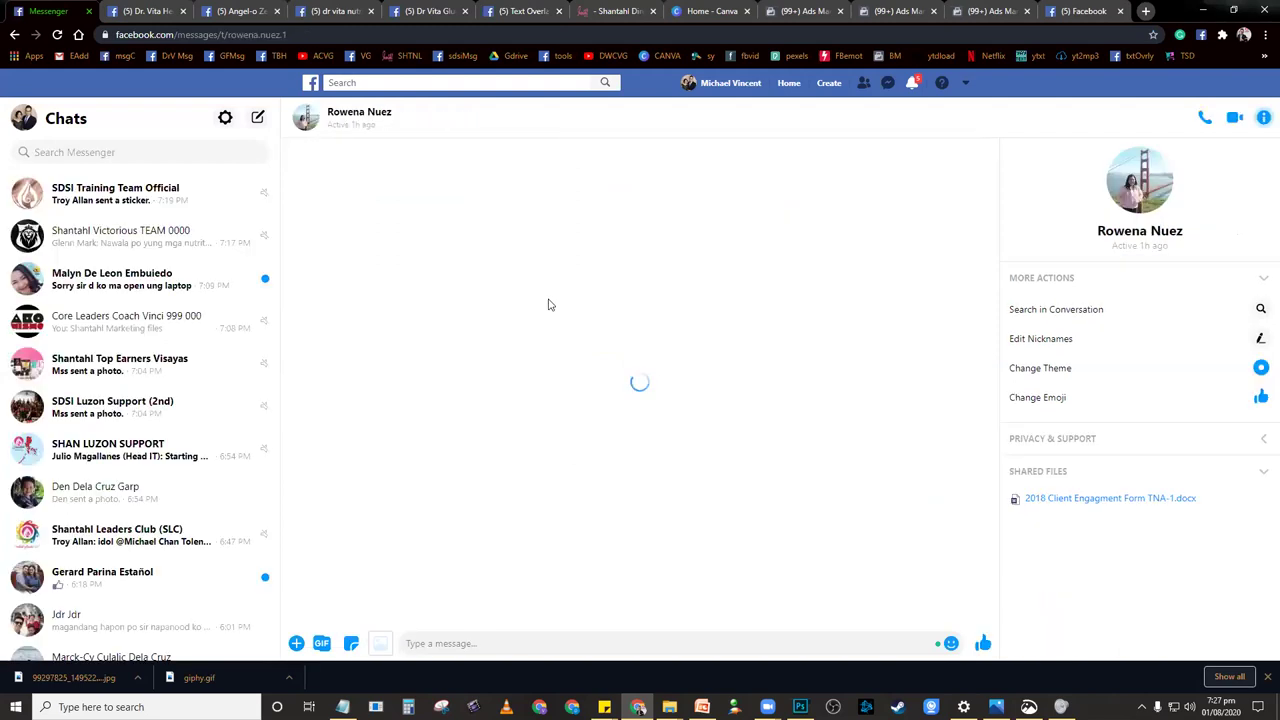
pyautogui.click(380, 643)
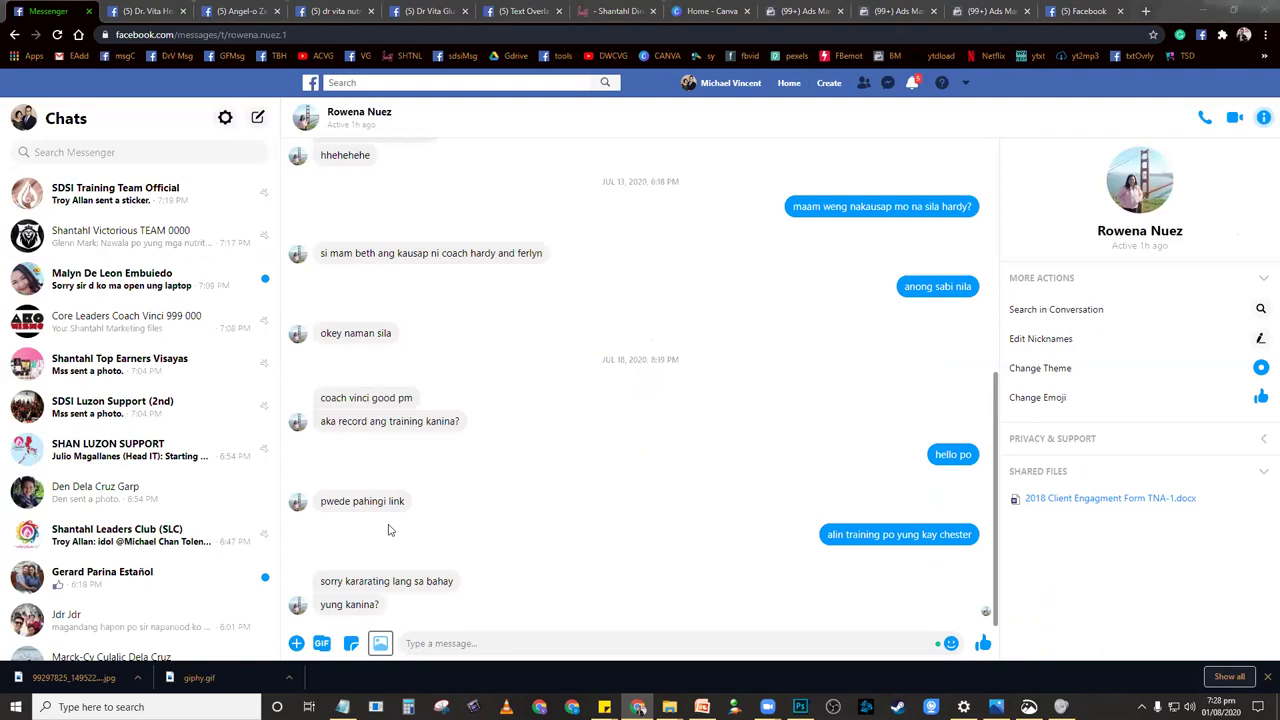
pyautogui.doubleClick(730, 423)
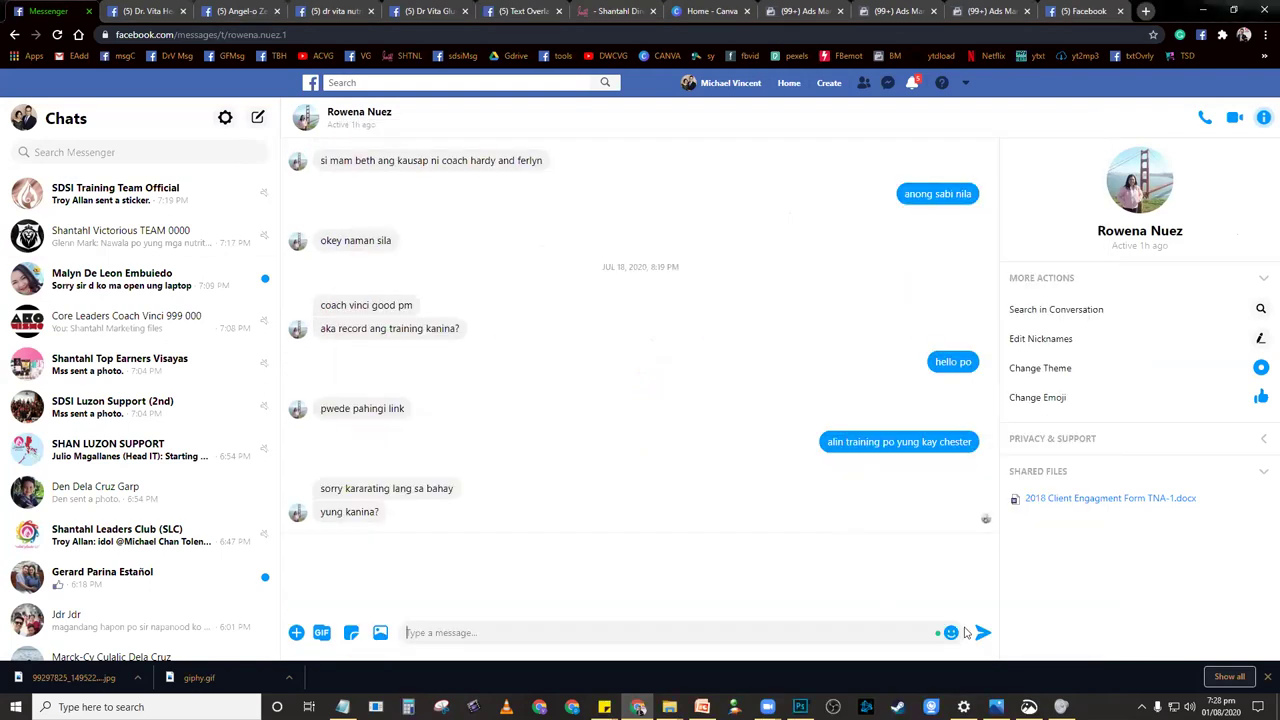
pyautogui.click(983, 643)
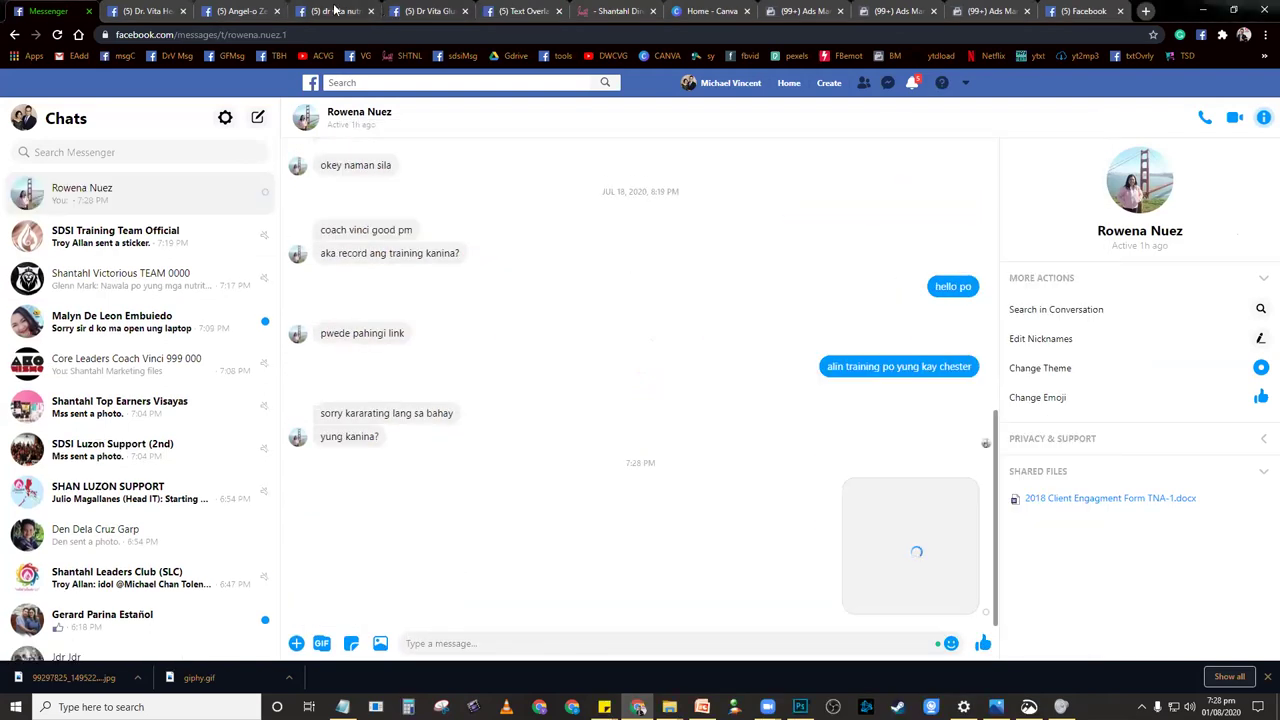
# Search Facebook for nutrifit360 and show all photos from friends and groups
pyautogui.click(591, 8)
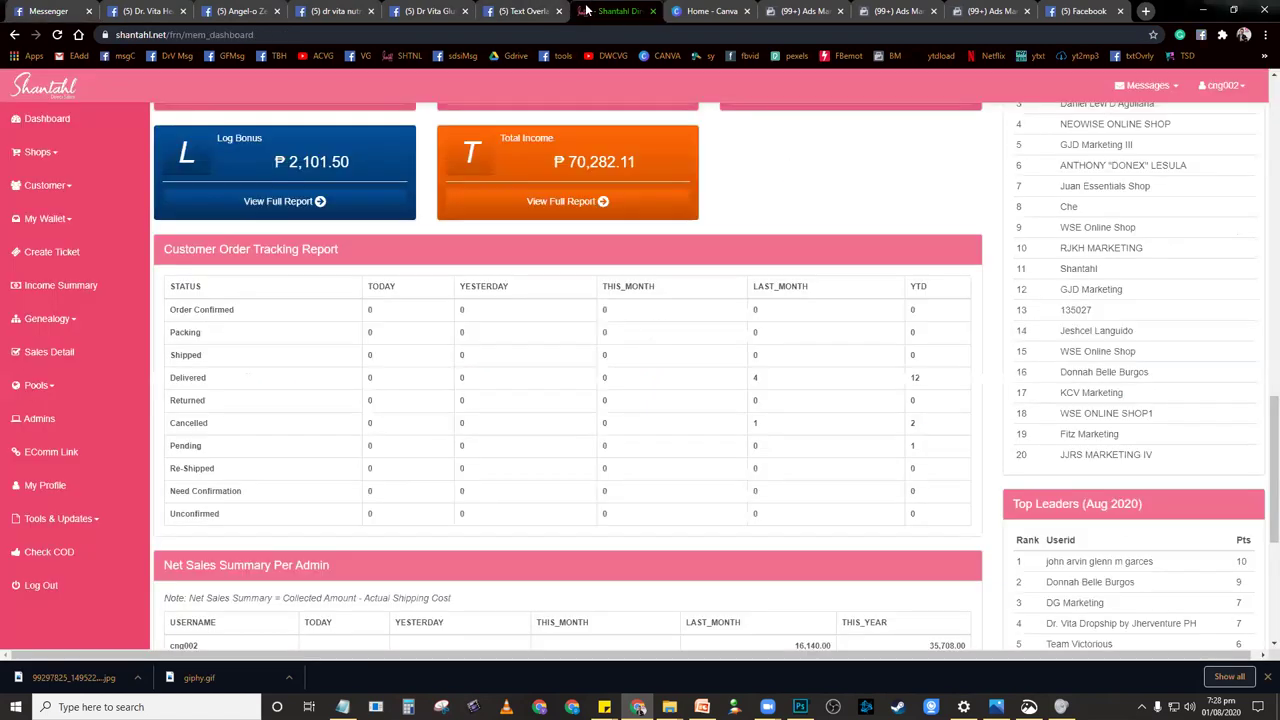
pyautogui.click(358, 9)
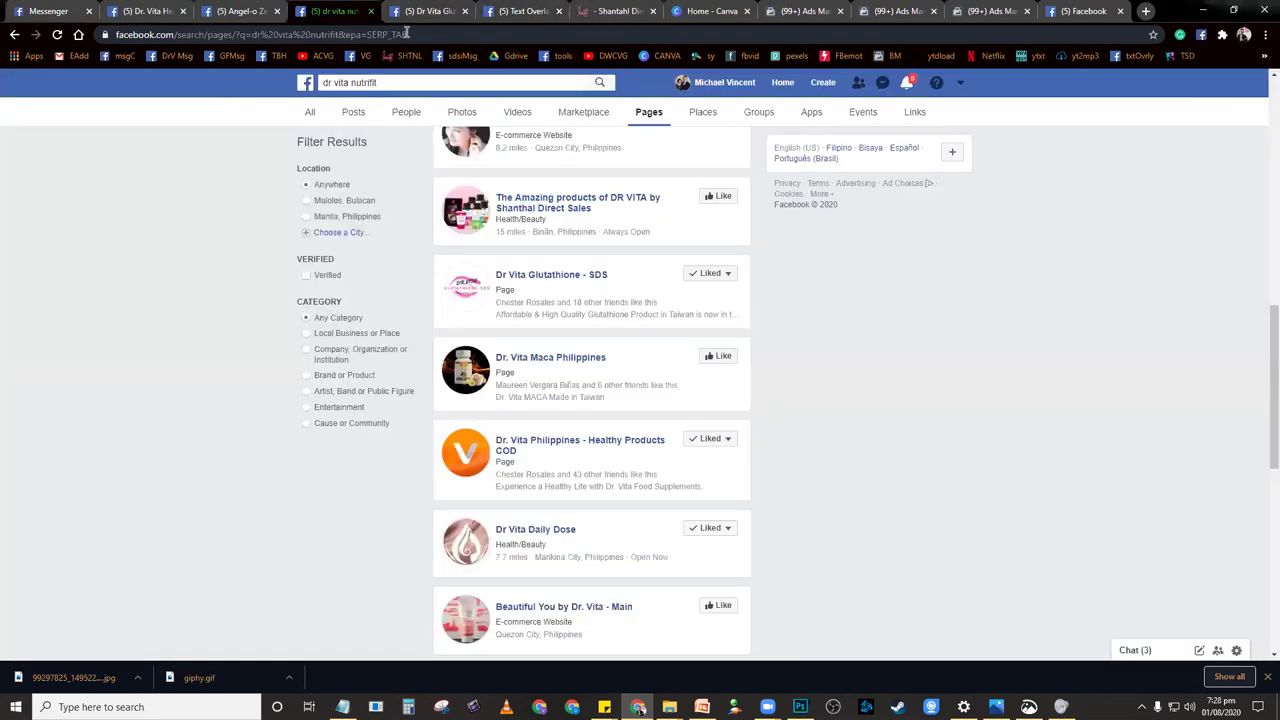
pyautogui.click(488, 84)
pyautogui.click(480, 84)
pyautogui.tripleClick(480, 84)
pyautogui.write('nutrt')
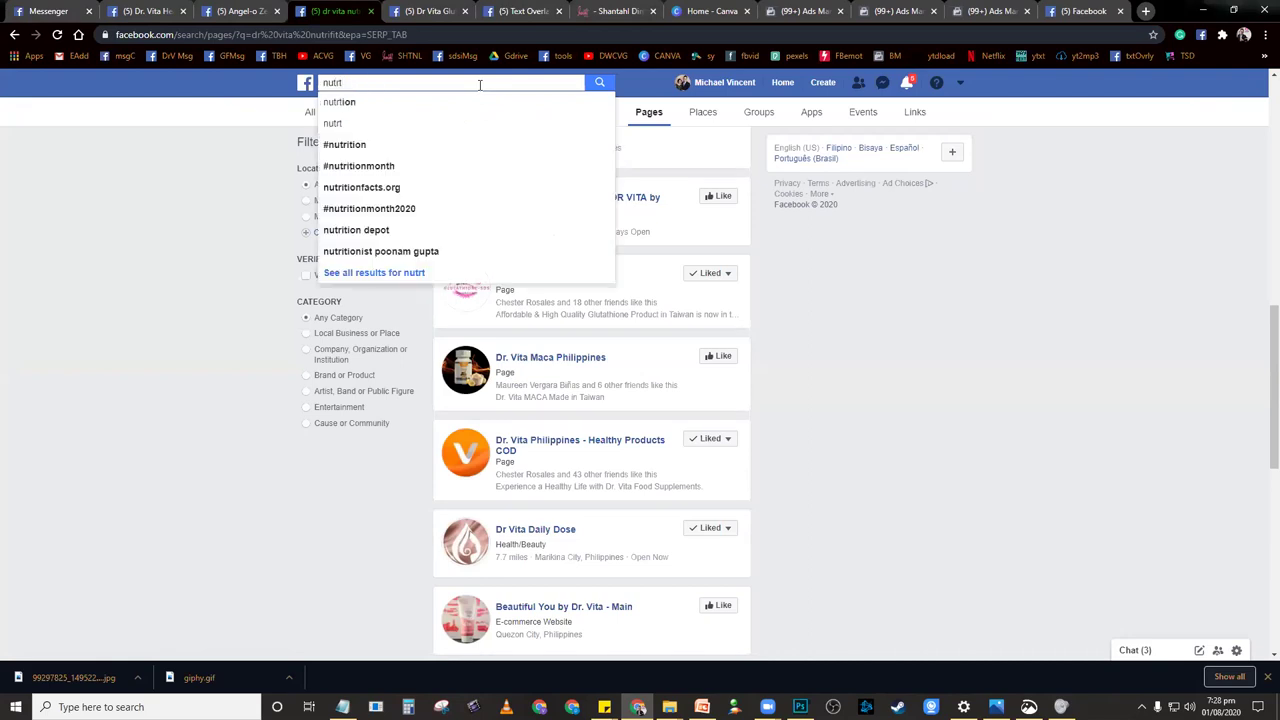
pyautogui.press('BackSpace')
pyautogui.write('i')
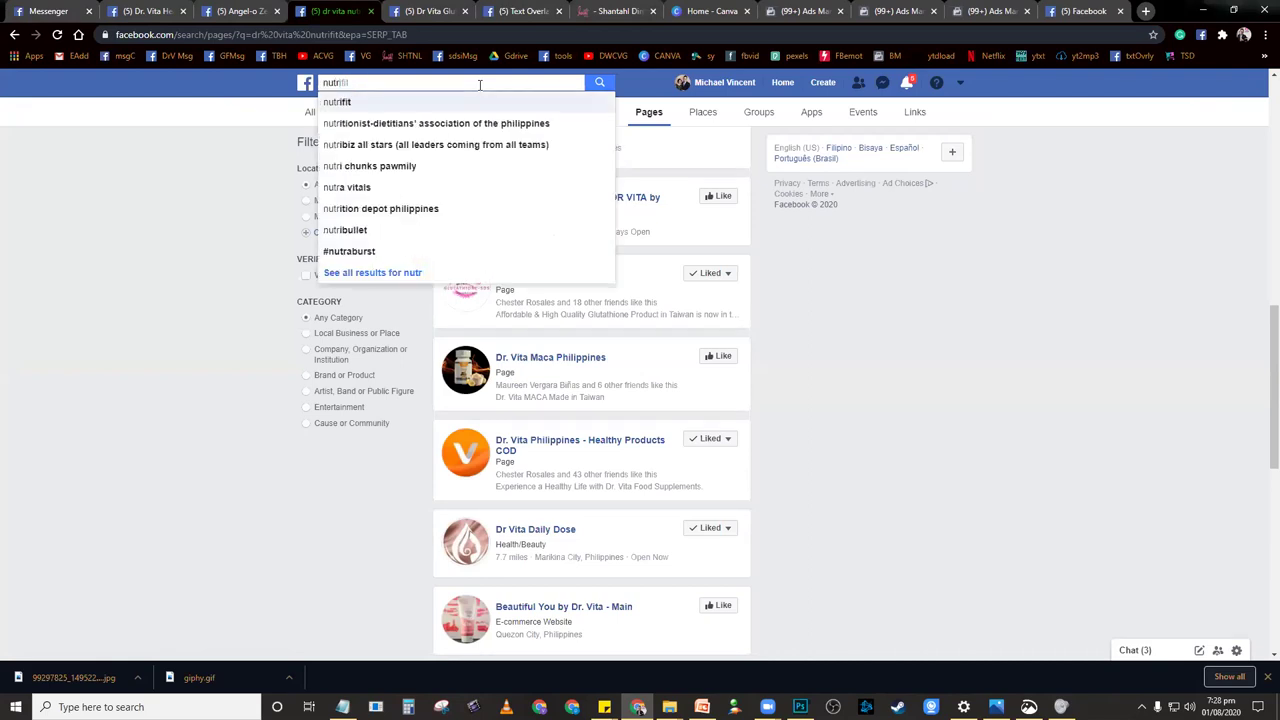
pyautogui.write('260')
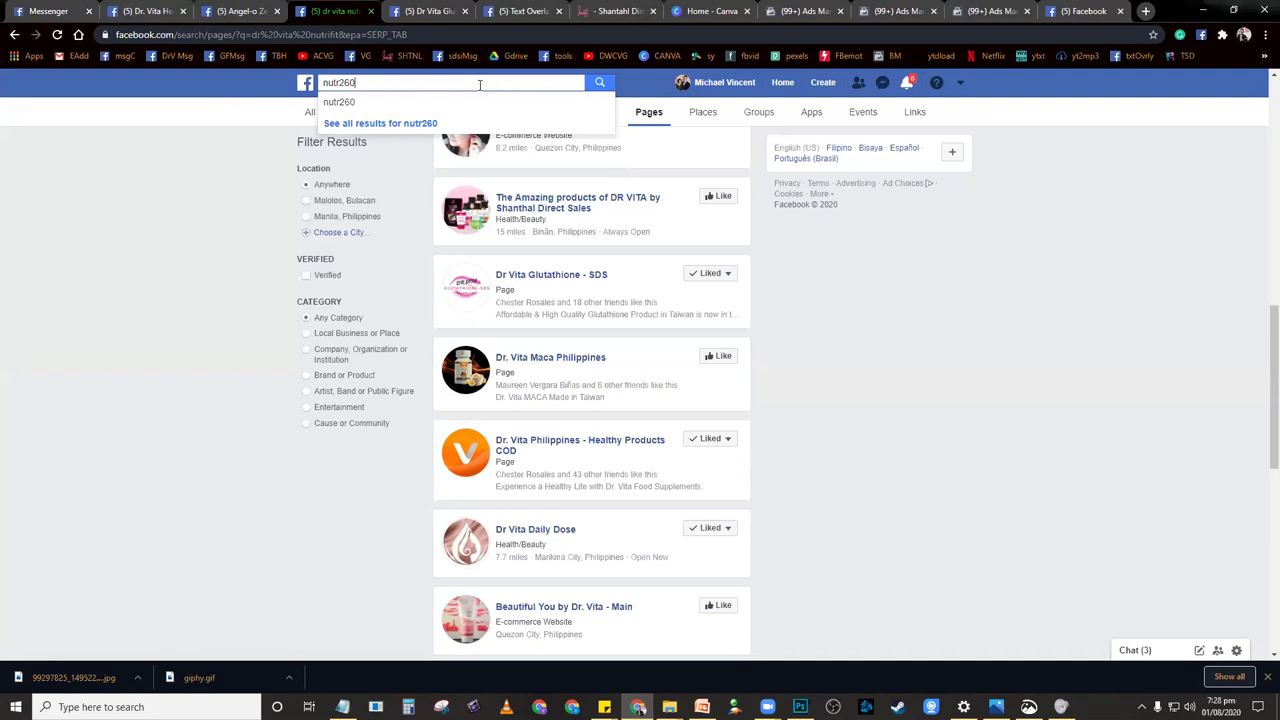
pyautogui.tripleClick(480, 84)
pyautogui.write('nutrifit360')
pyautogui.press('Return')
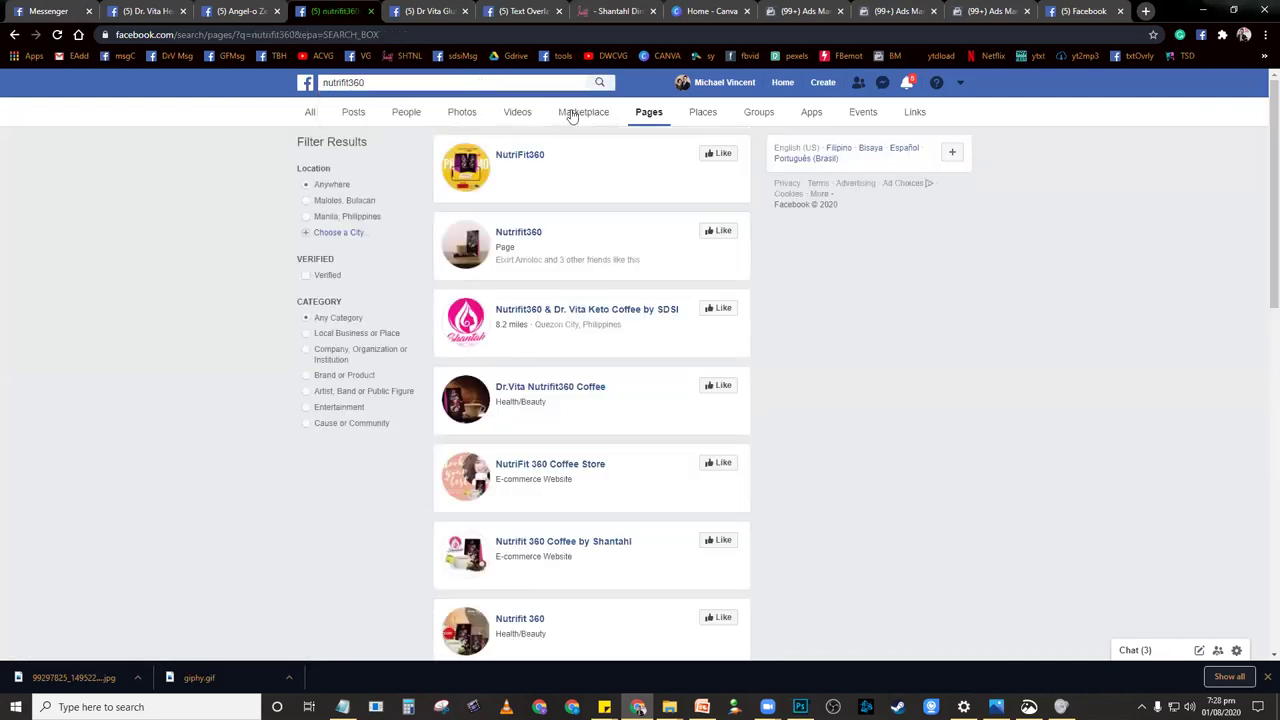
pyautogui.click(476, 112)
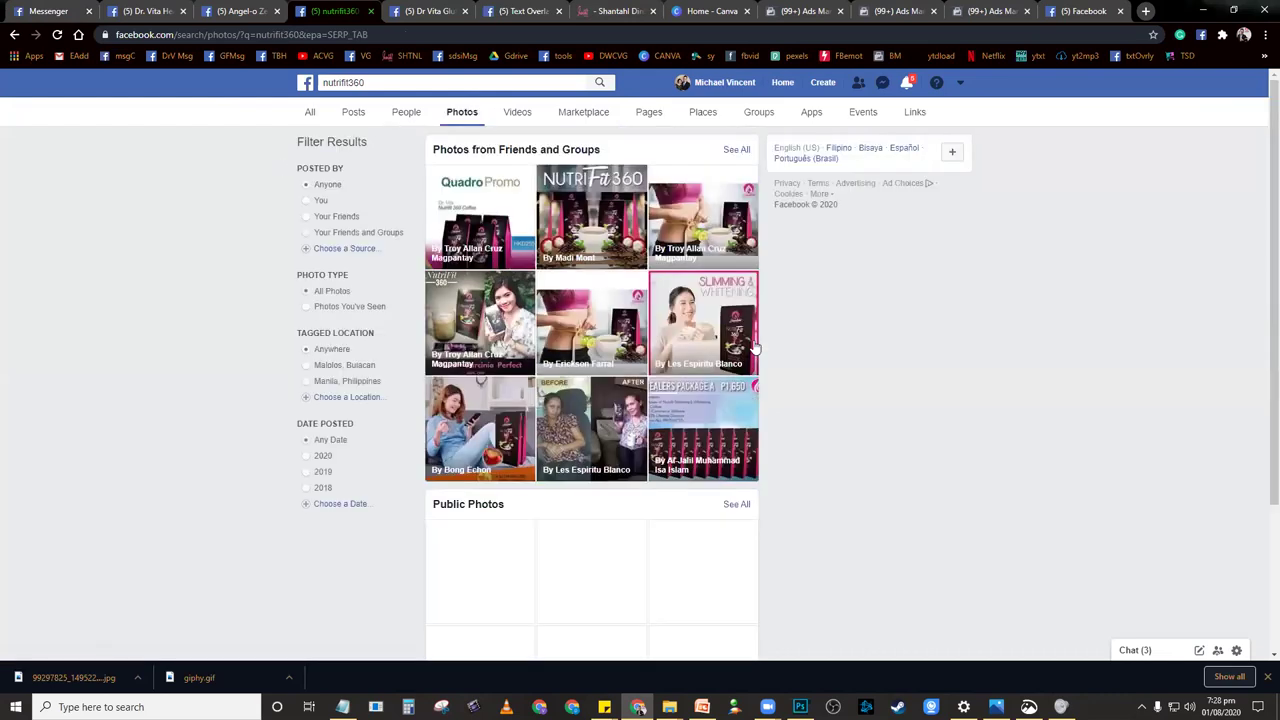
pyautogui.click(734, 152)
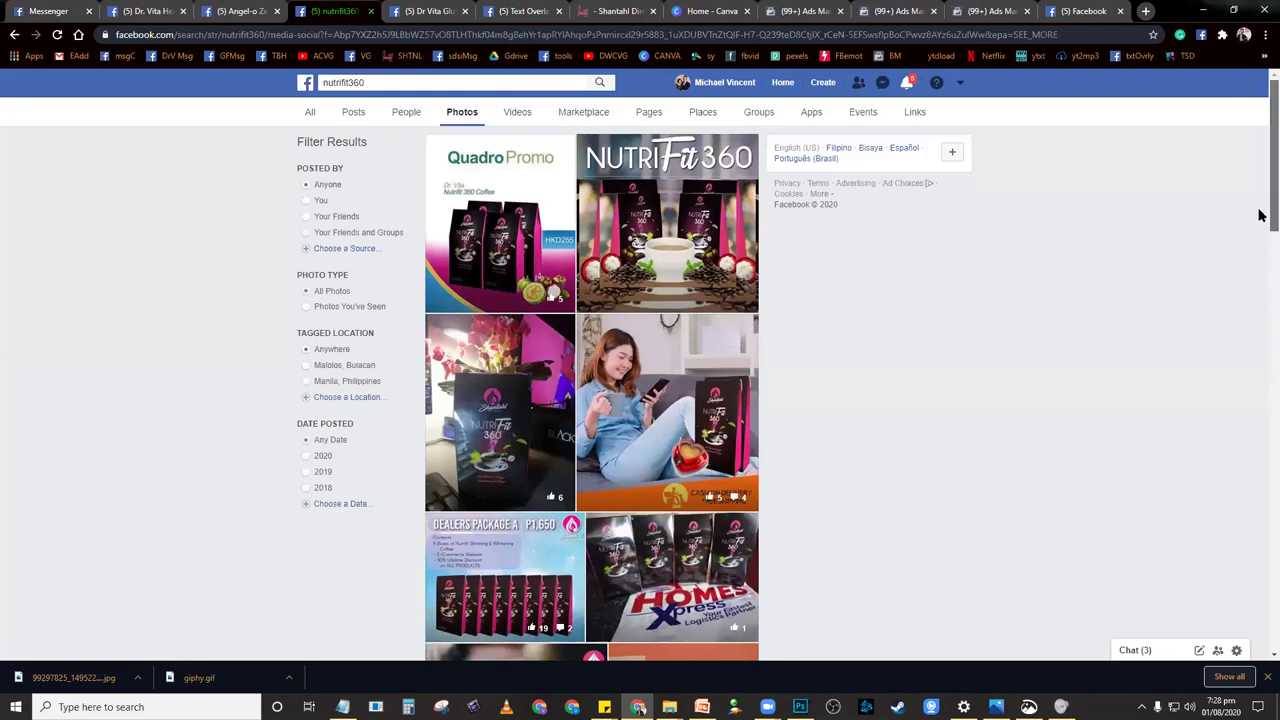
# Open the photo of the woman holding a mug and phone, expand its caption, and save the image to the Desktop as a JPEG
pyautogui.scroll(-1, 1259, 216)
pyautogui.click(698, 350)
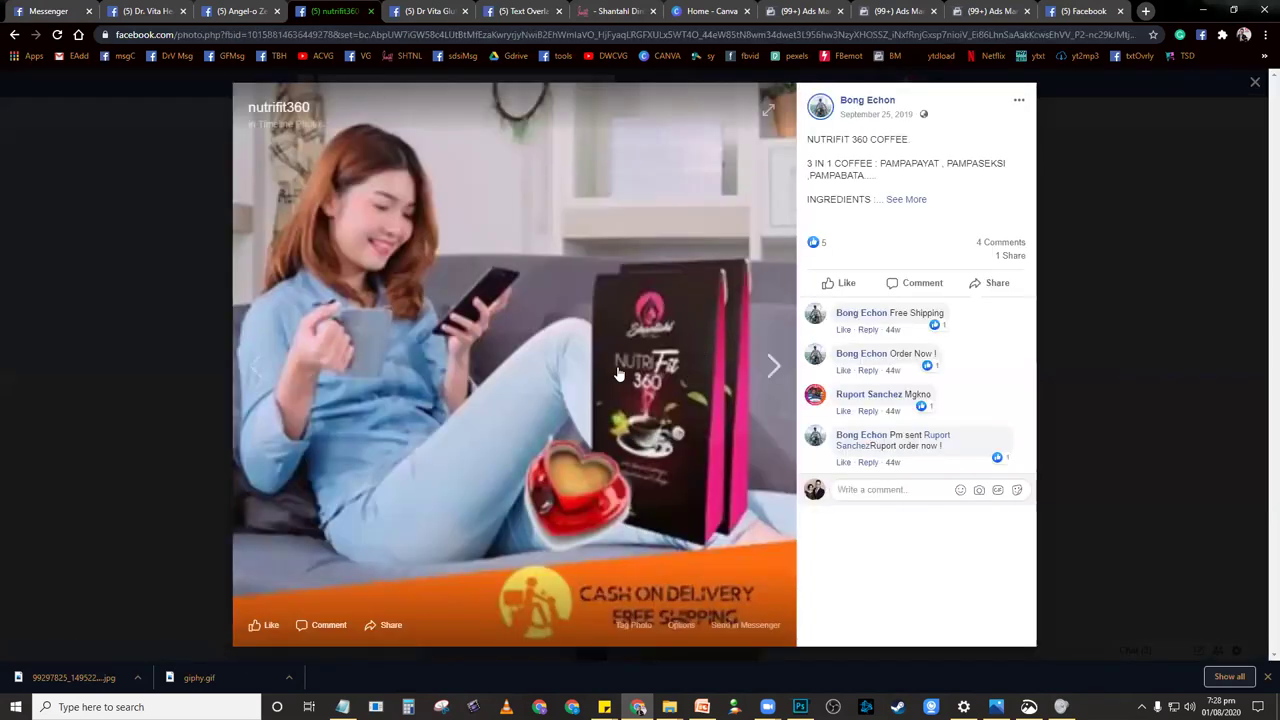
pyautogui.click(910, 201)
pyautogui.rightClick(478, 325)
pyautogui.click(512, 347)
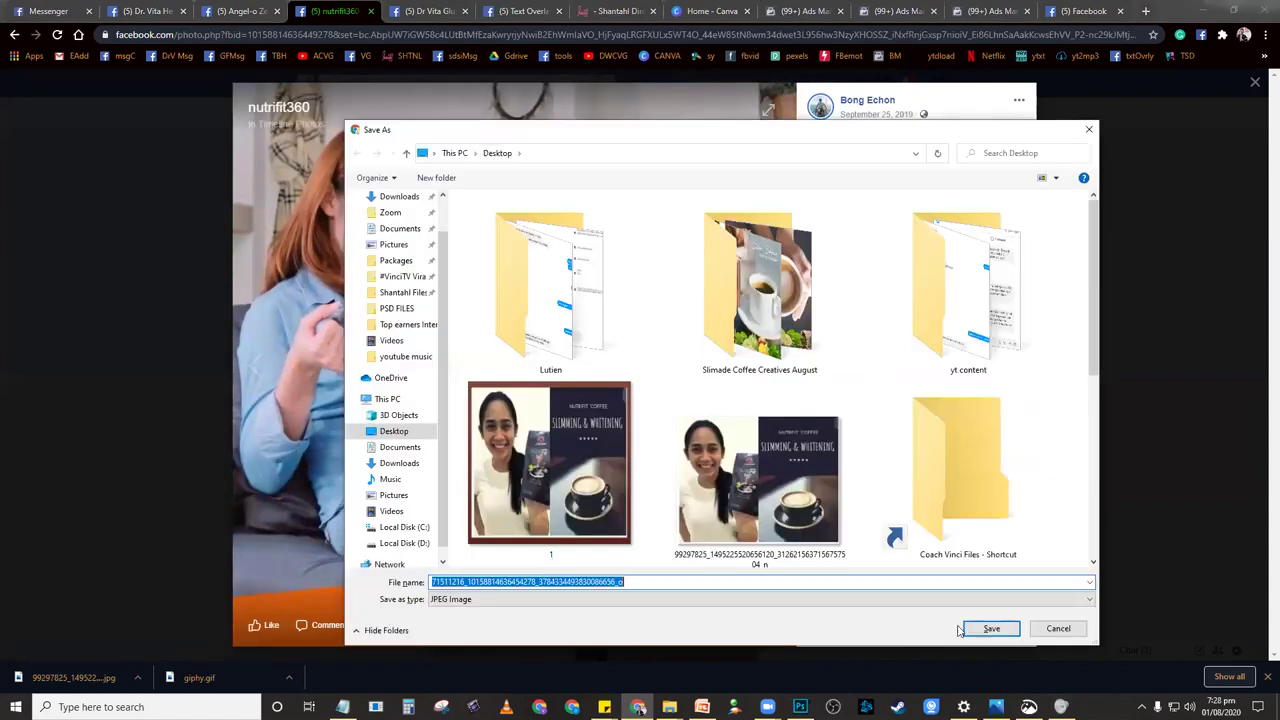
pyautogui.press('Return')
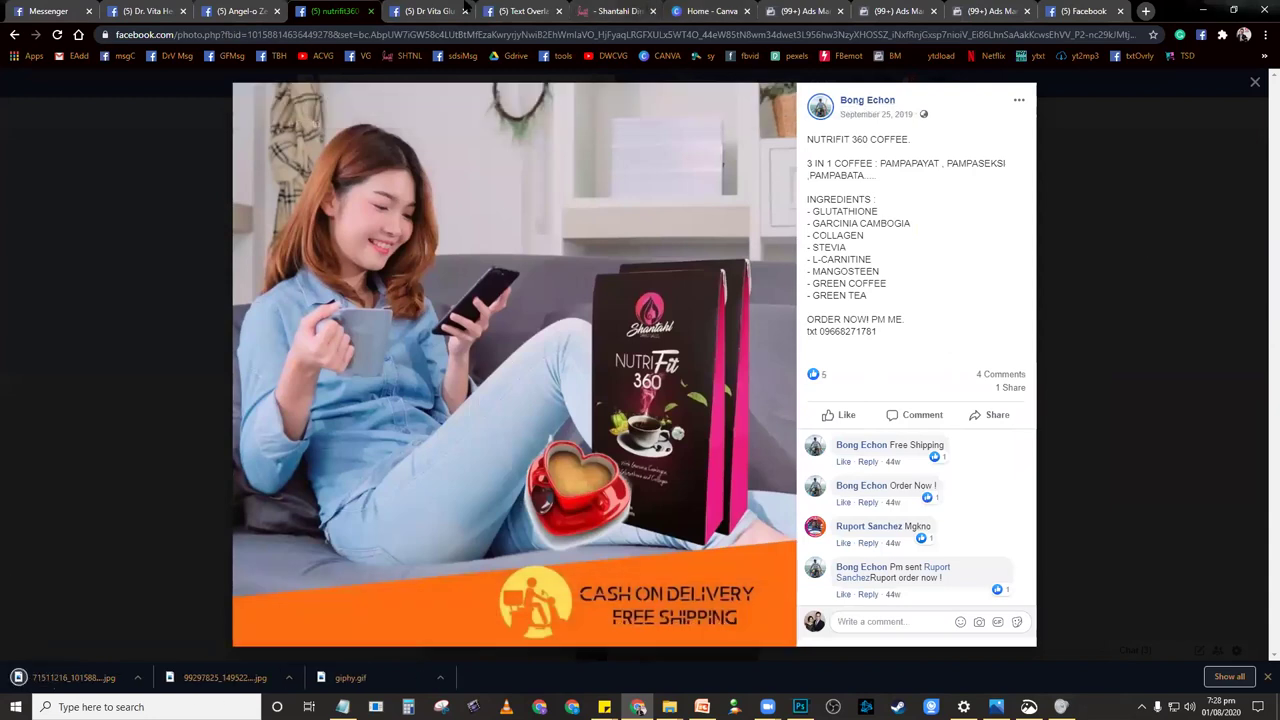
# Upload the saved woman-with-mug image from the Desktop to Facebook's Image Text Check
pyautogui.click(520, 11)
pyautogui.click(345, 207)
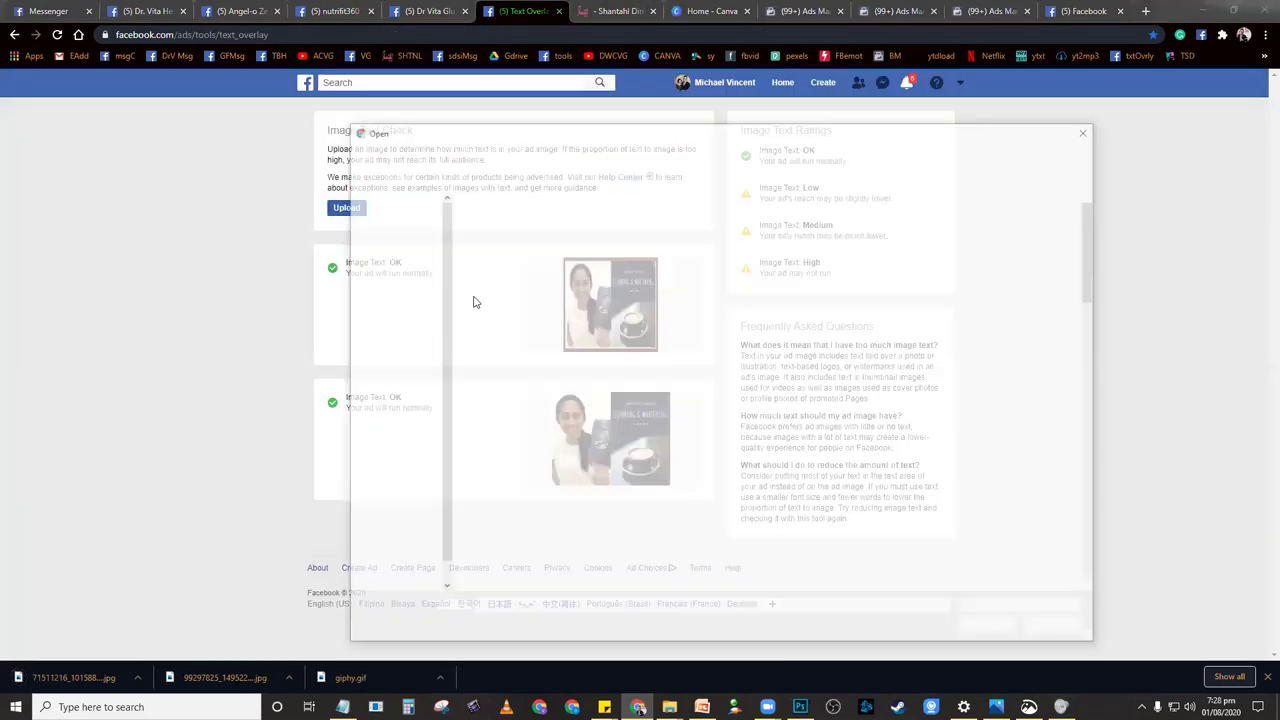
pyautogui.doubleClick(887, 435)
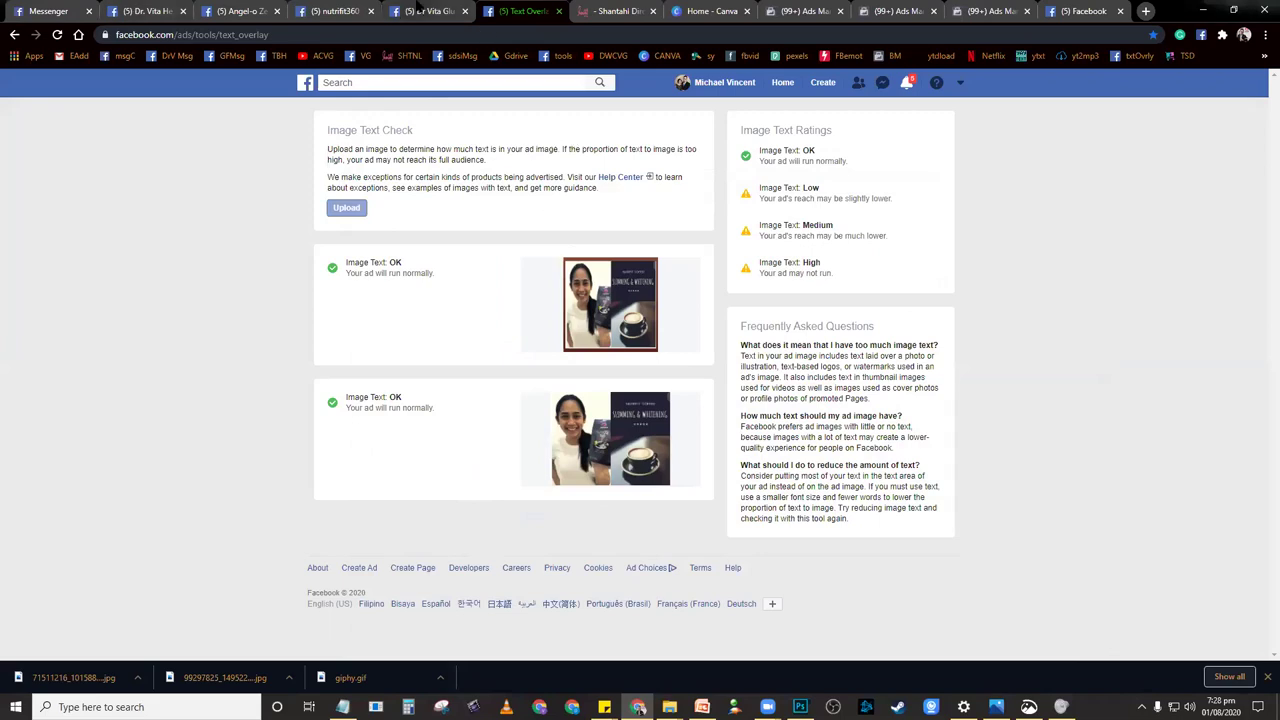
# Browse the nutrifit360 photo results, examining the Homes Xpress, Slimming & Whitening and glass-mug product photos as possible ad images
pyautogui.click(330, 11)
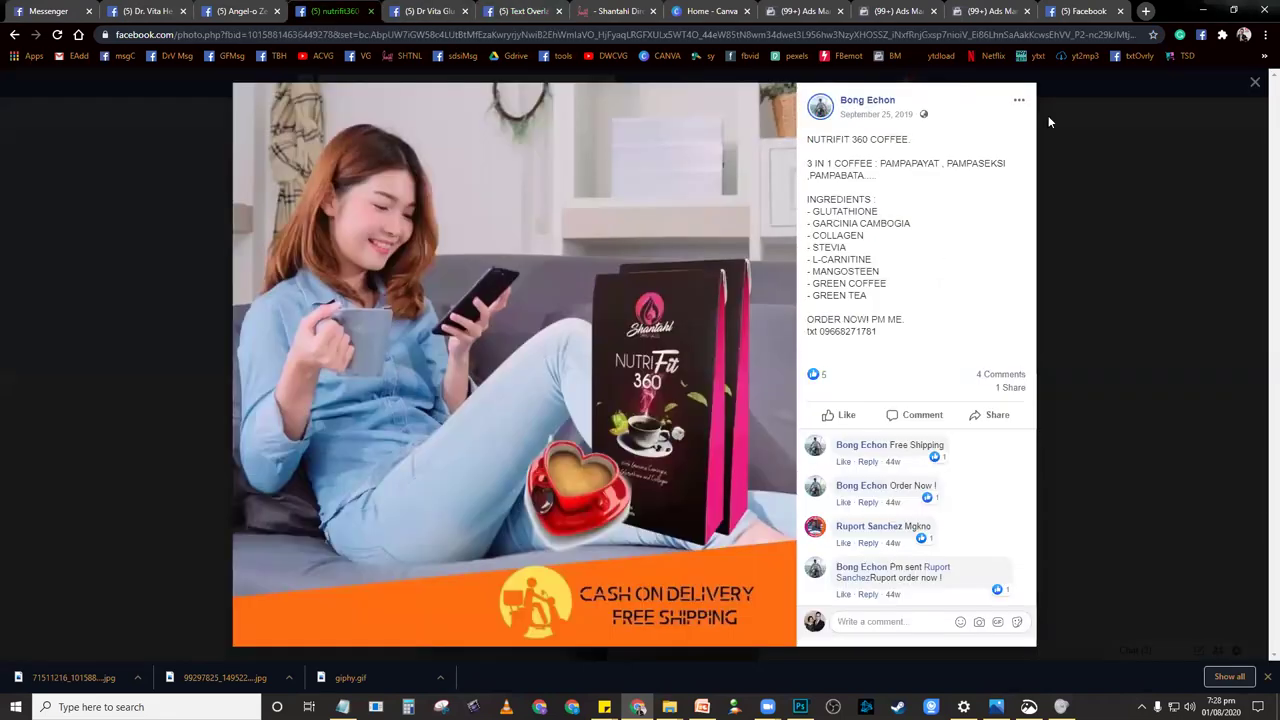
pyautogui.press('Escape')
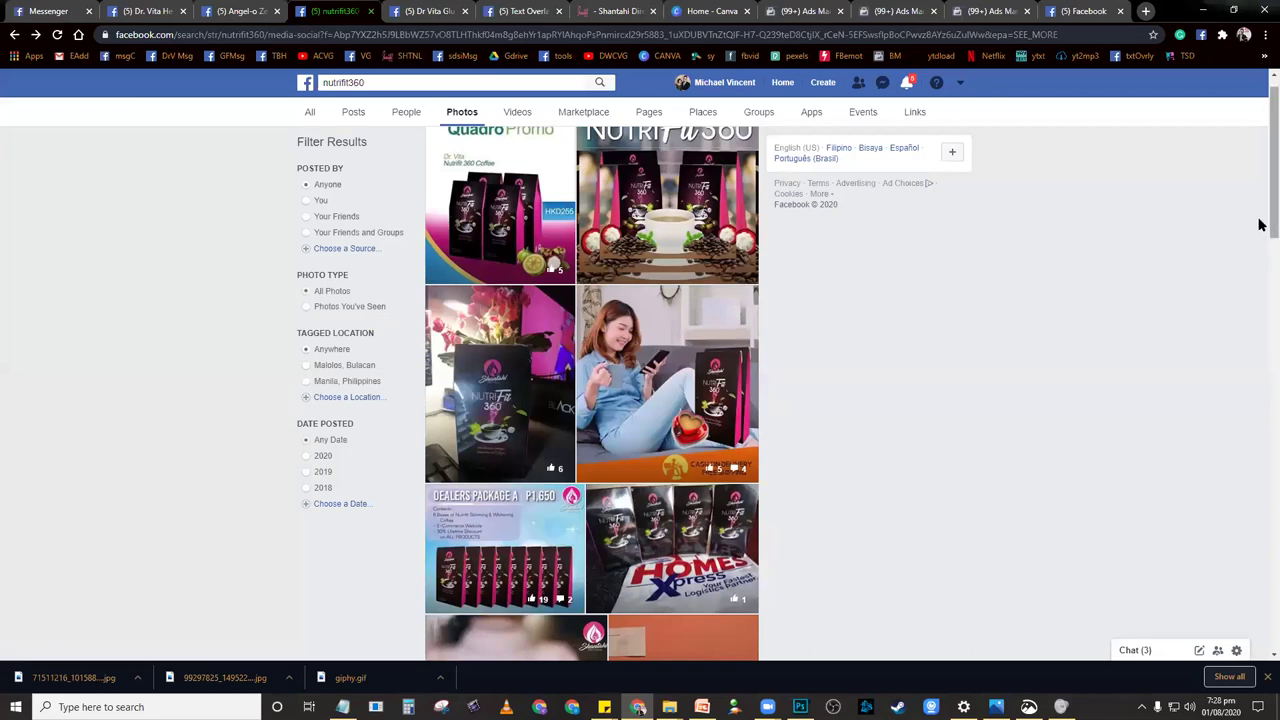
pyautogui.scroll(-2, 1258, 240)
pyautogui.click(686, 422)
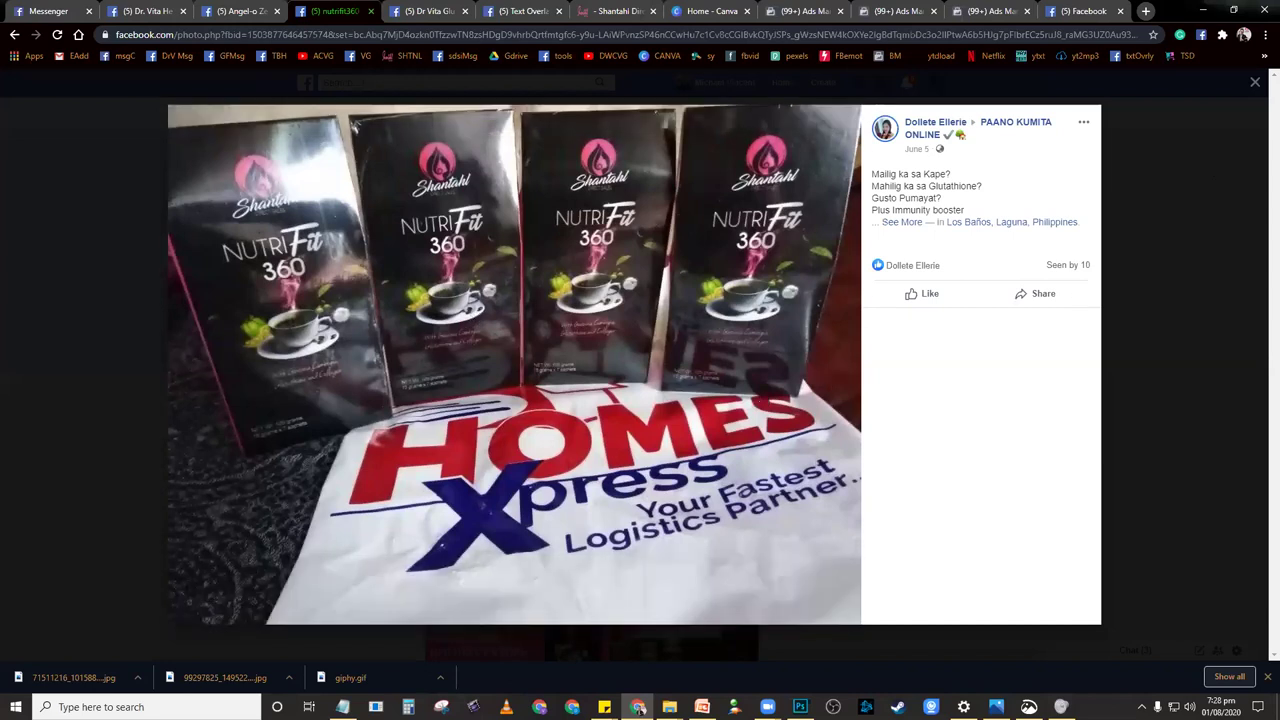
pyautogui.click(1255, 82)
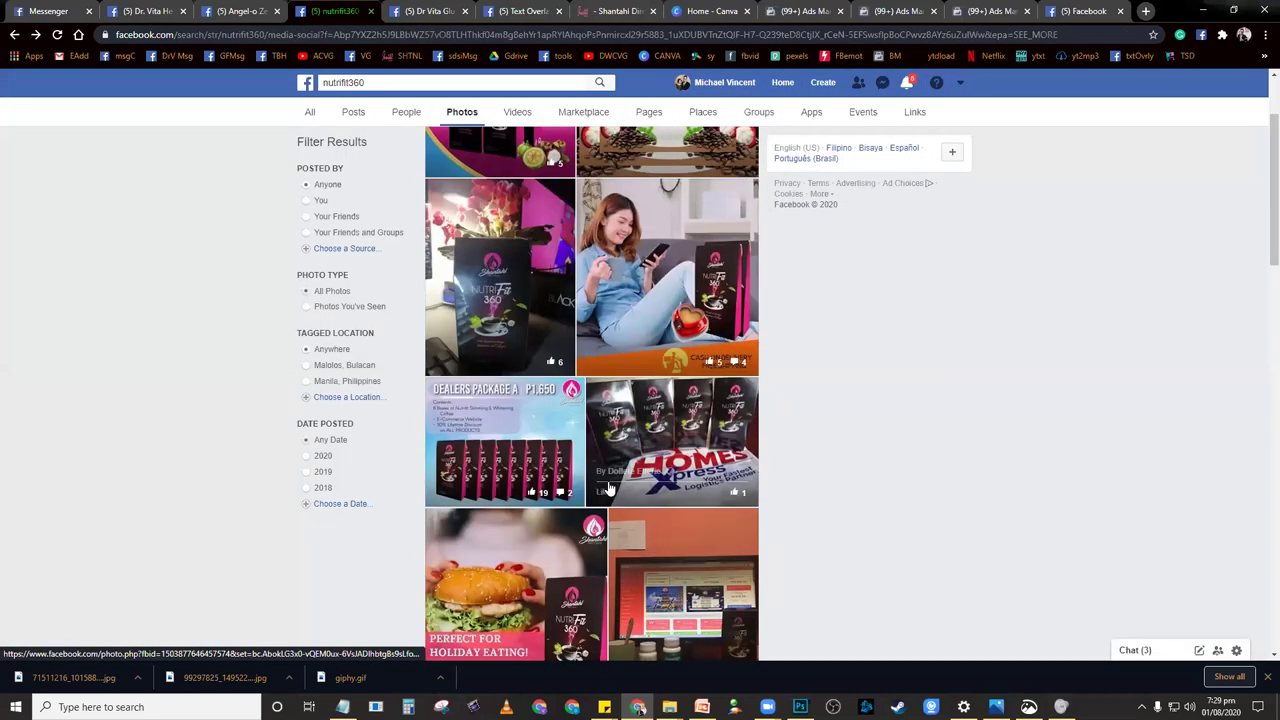
pyautogui.moveTo(1262, 240); pyautogui.dragTo(1260, 363)
pyautogui.click(665, 370)
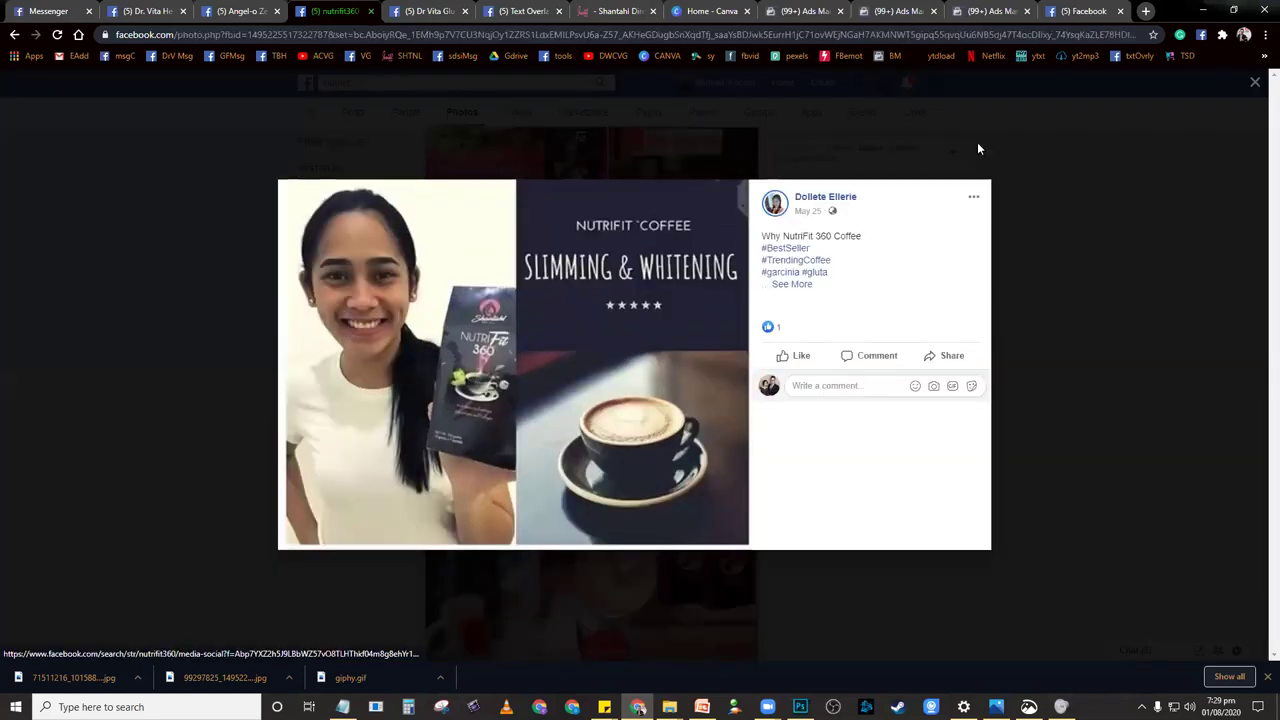
pyautogui.click(1125, 171)
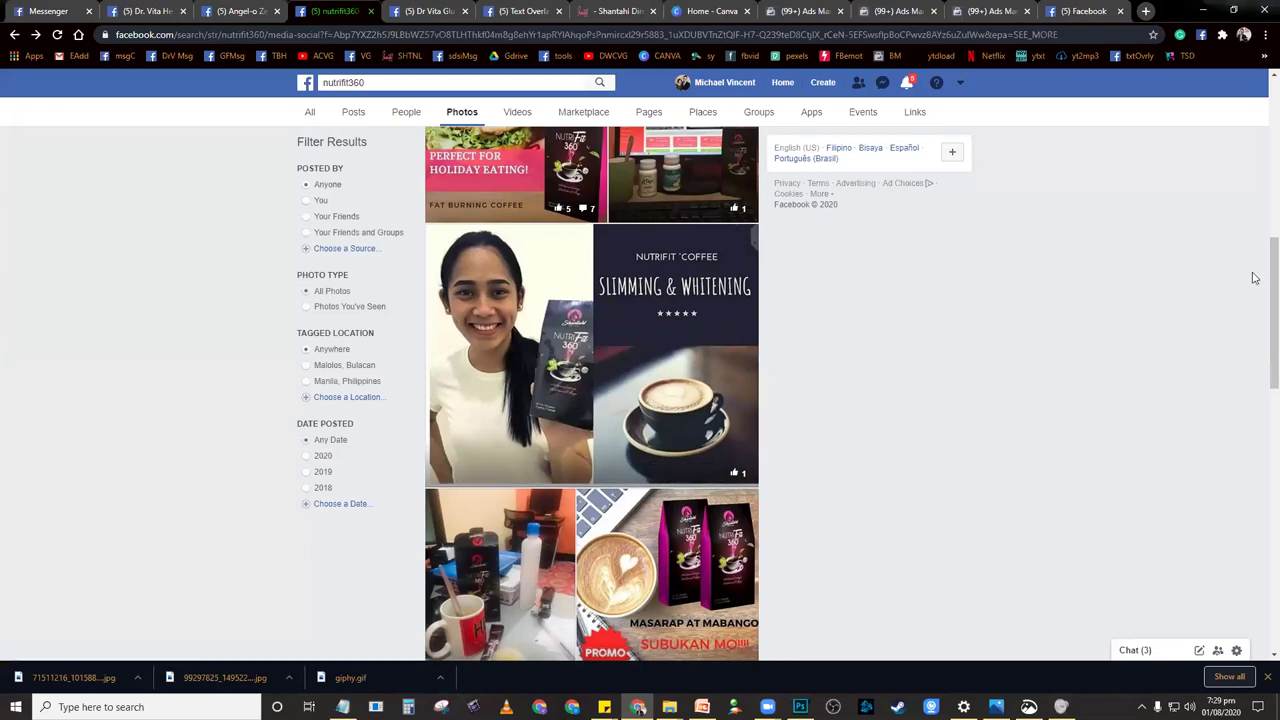
pyautogui.scroll(-4, 1259, 290)
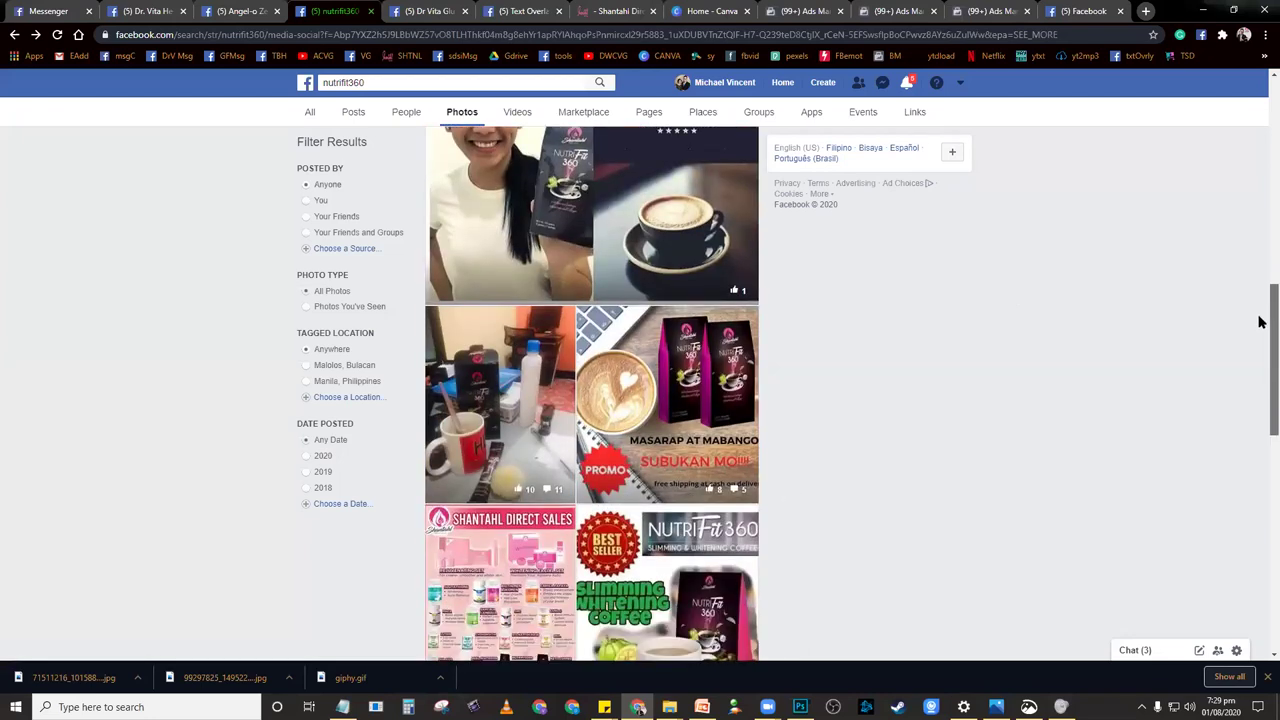
pyautogui.scroll(-2, 1257, 408)
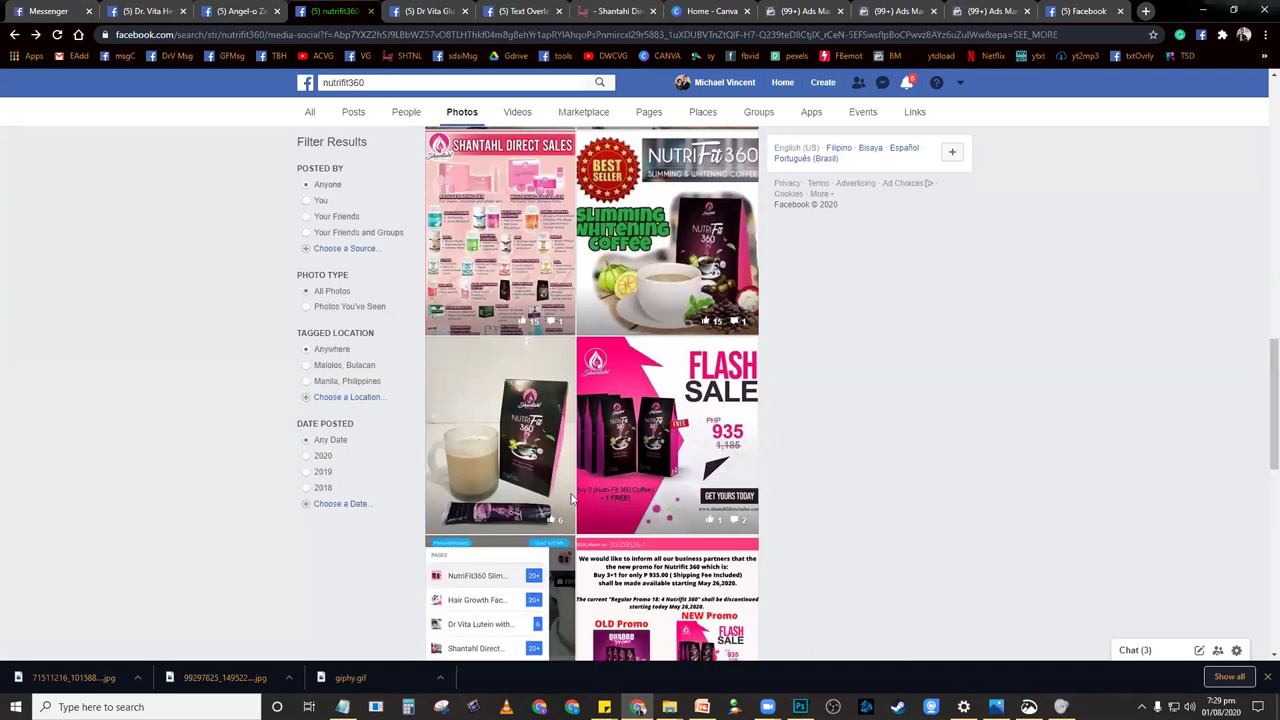
pyautogui.click(487, 440)
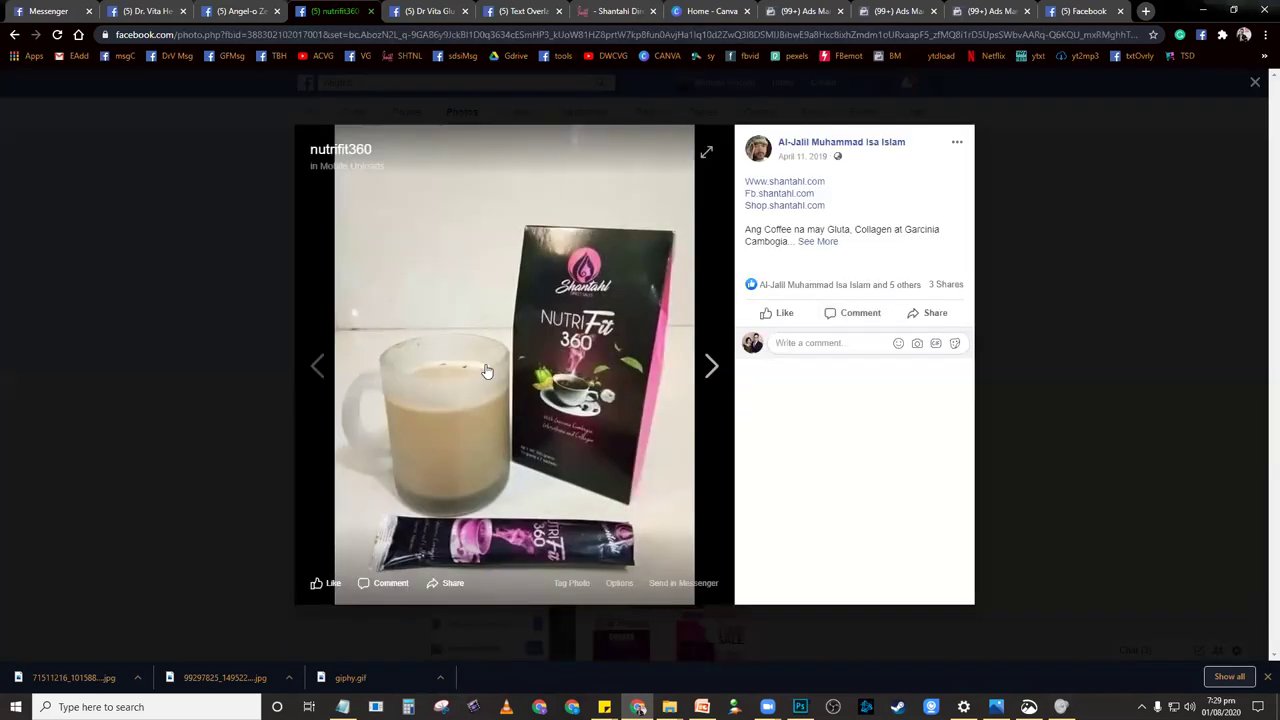
pyautogui.click(238, 372)
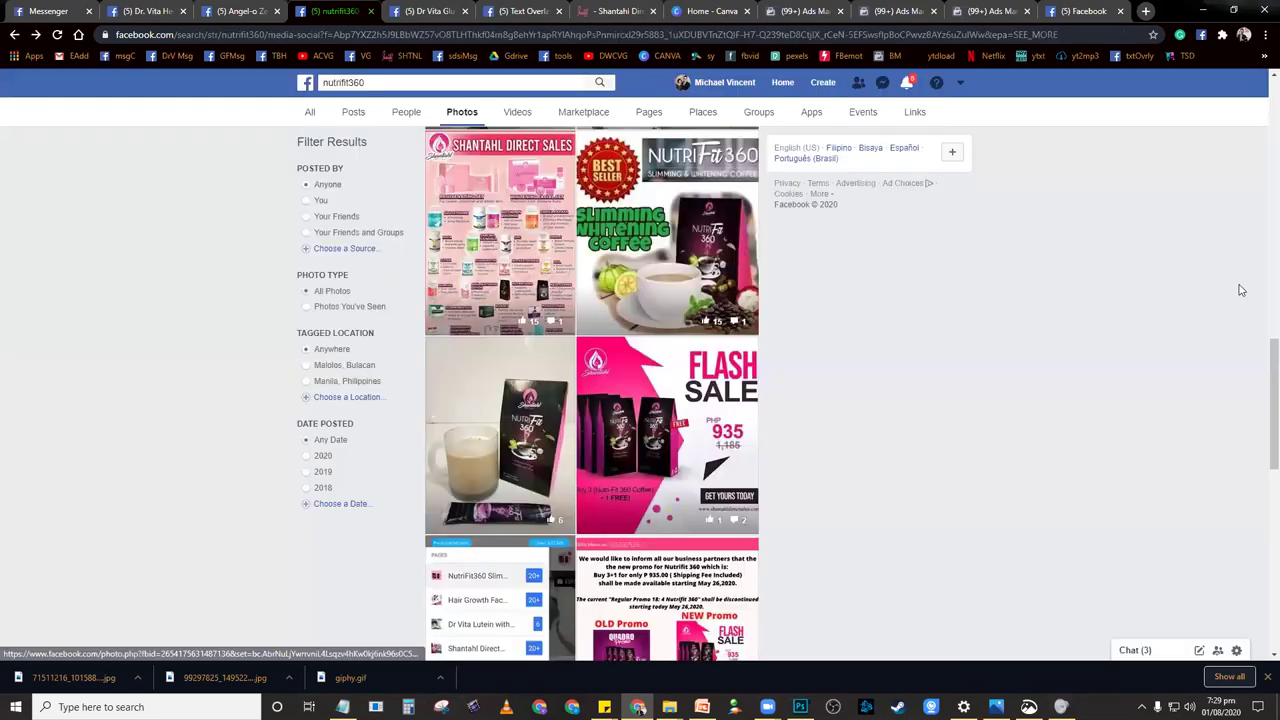
# Open the "Have a sip! Buy 3 plus 1 Box" coffee bean photo and save it to the Desktop as a JPEG
pyautogui.moveTo(1259, 358); pyautogui.dragTo(1259, 466)
pyautogui.click(601, 378)
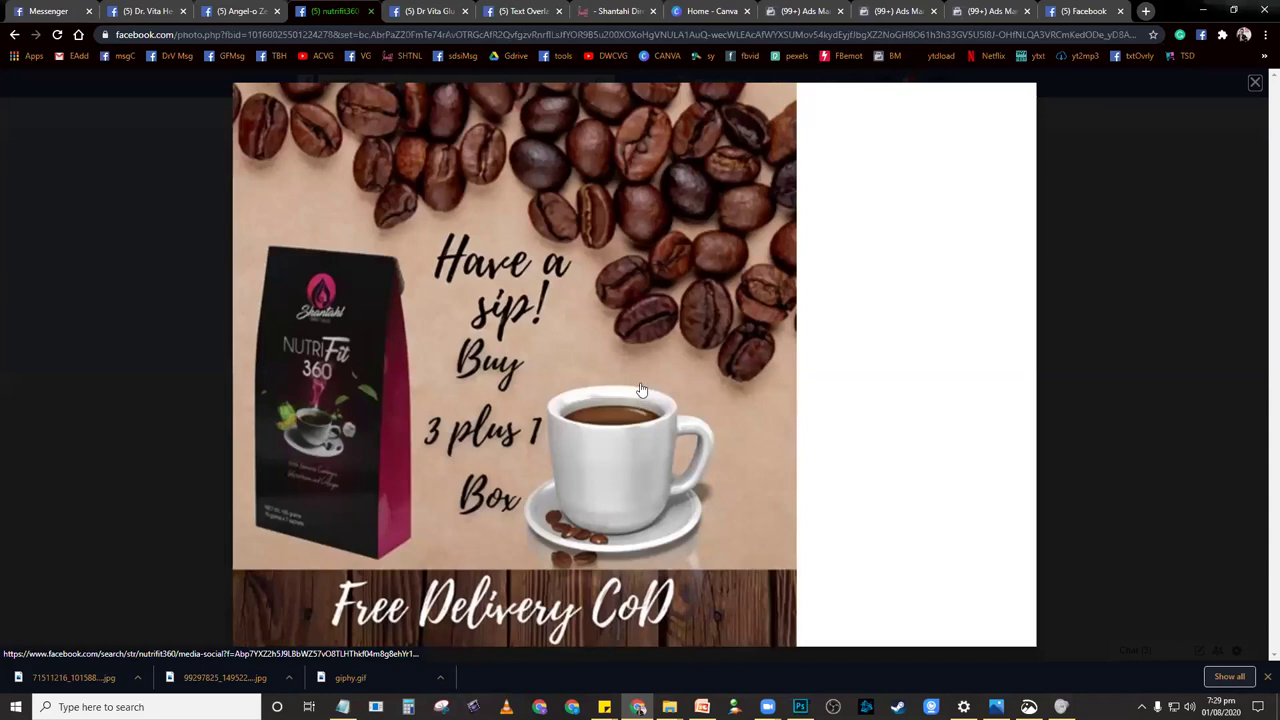
pyautogui.rightClick(601, 362)
pyautogui.click(645, 388)
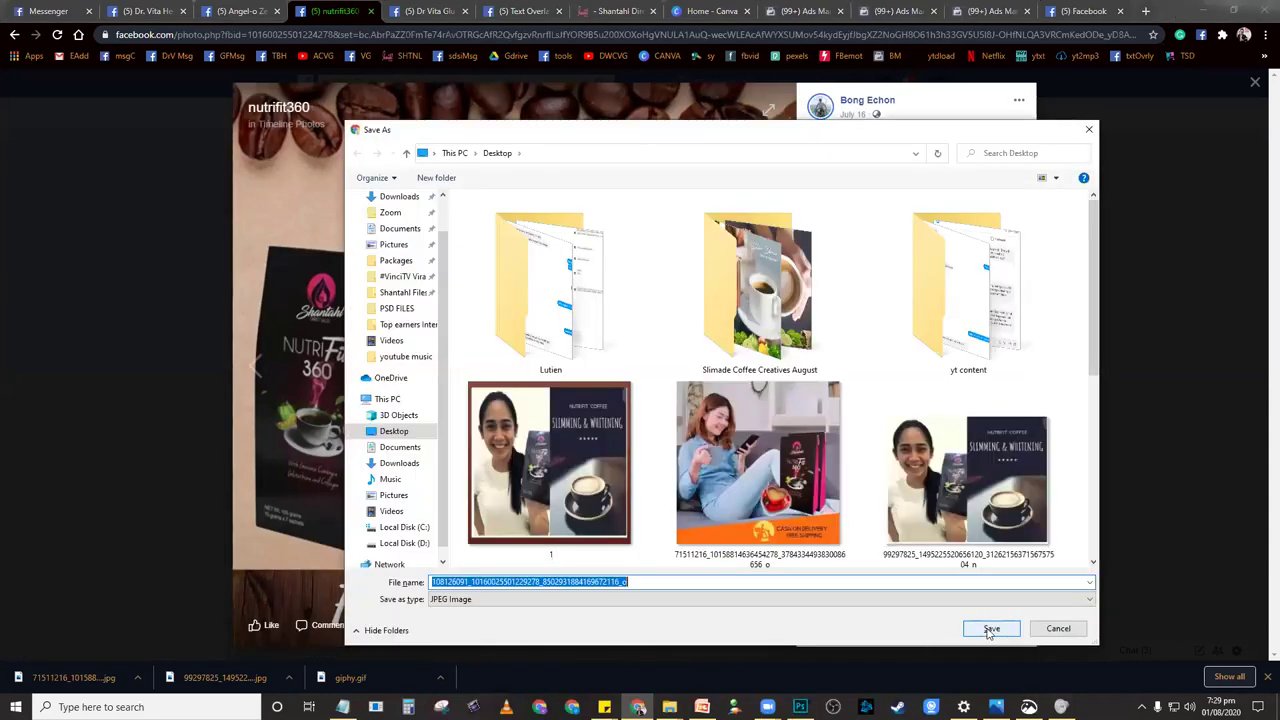
pyautogui.click(987, 630)
# Upload the saved "Have a sip!" image from the Desktop to Facebook's Image Text Check
pyautogui.click(549, 10)
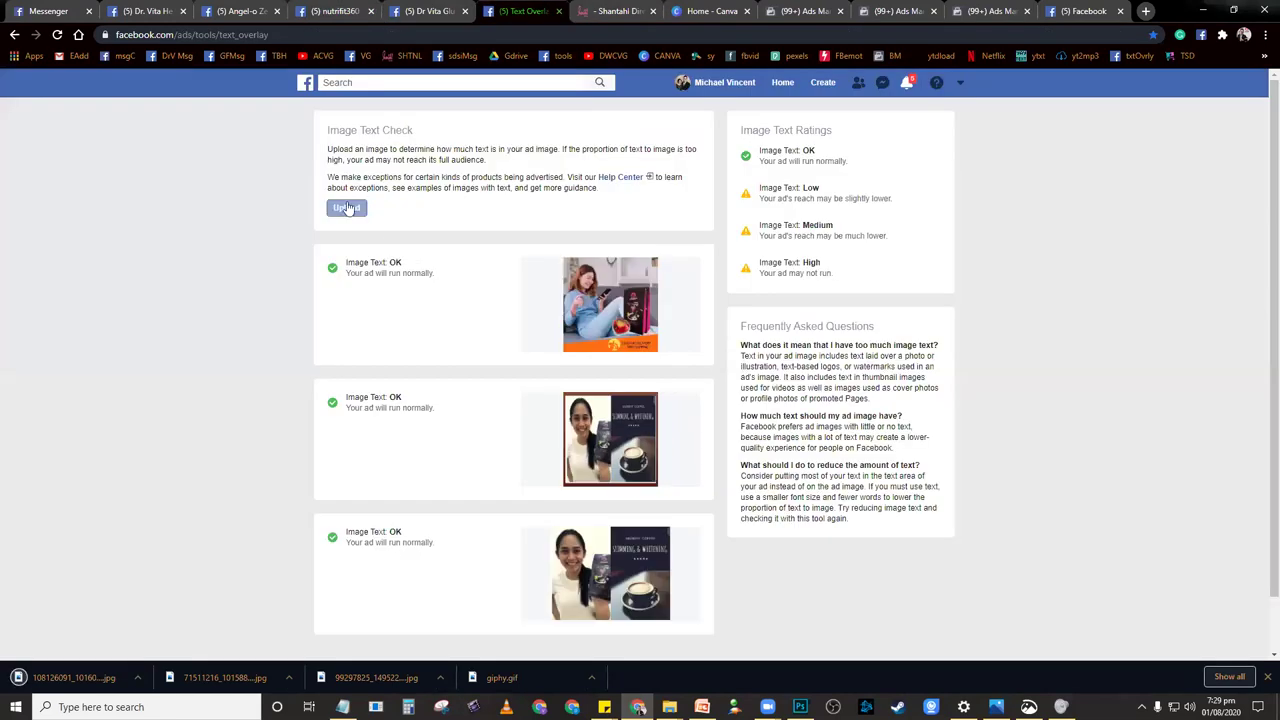
pyautogui.click(341, 207)
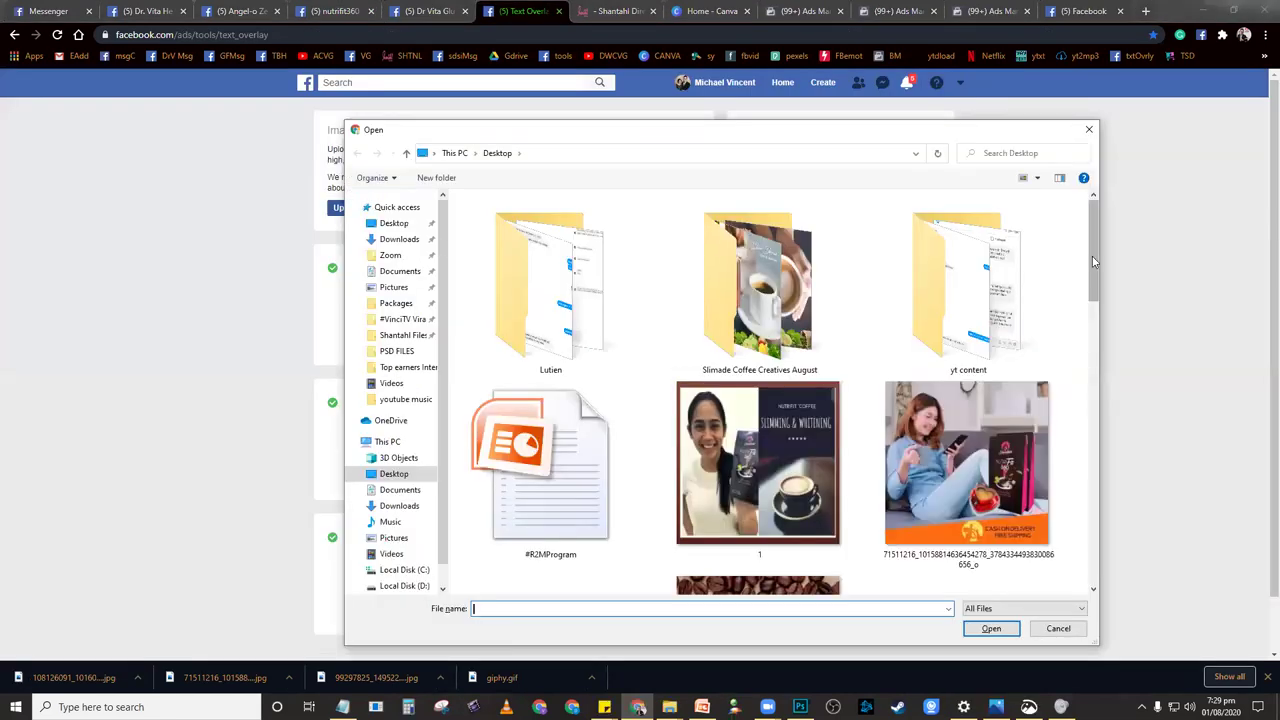
pyautogui.scroll(-3, 770, 390)
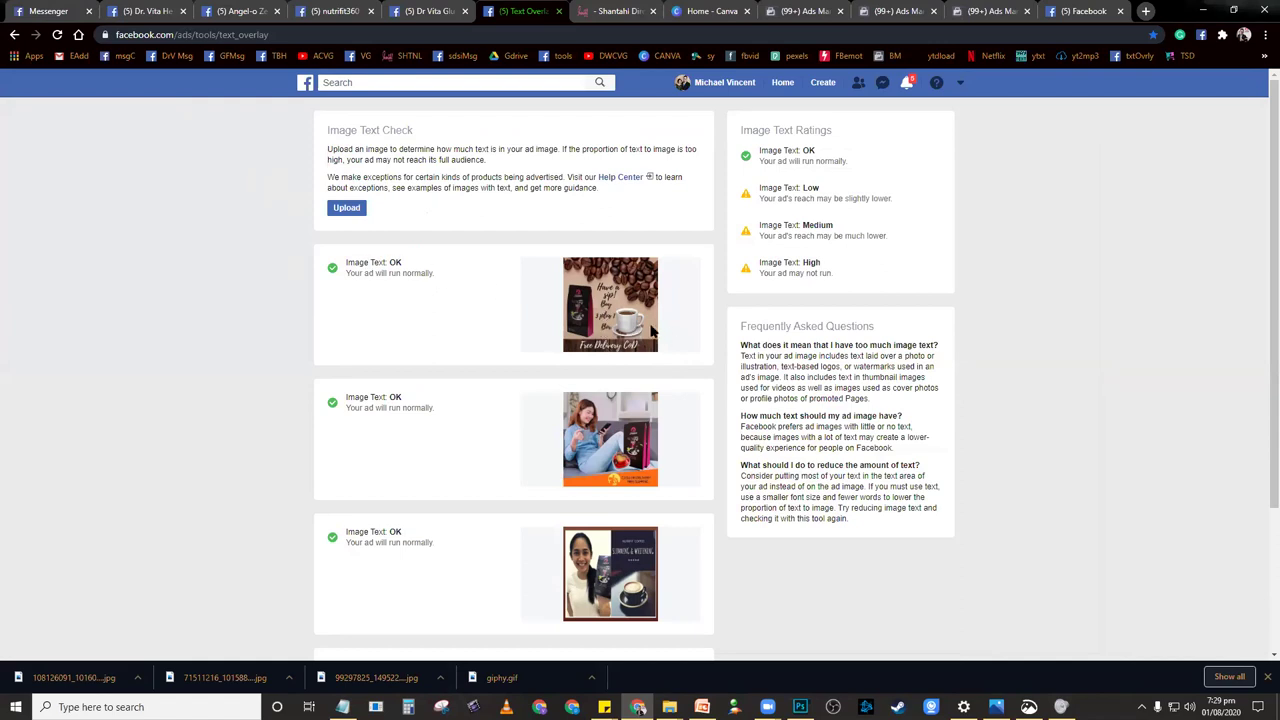
# Send the "Have a sip!" coffee bean image from the Desktop to the open Messenger conversation
pyautogui.hotkey('ctrl', '1')
pyautogui.click(380, 643)
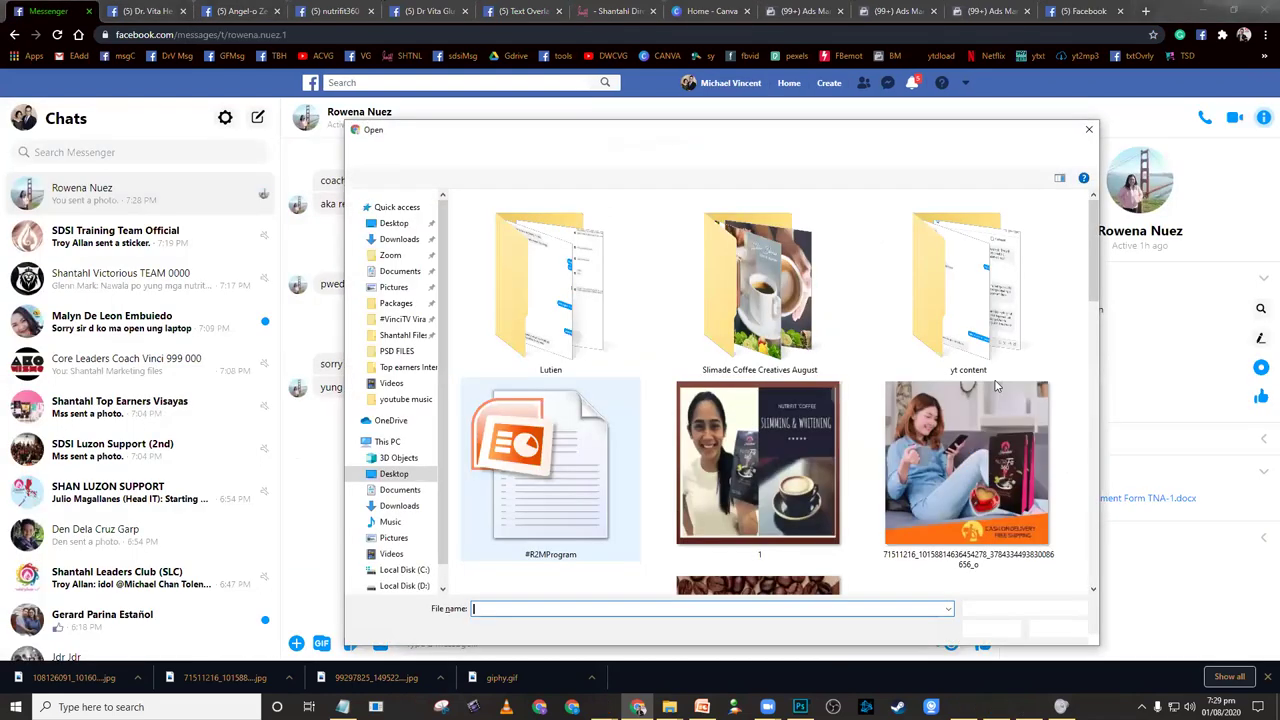
pyautogui.scroll(-1, 995, 385)
pyautogui.doubleClick(765, 527)
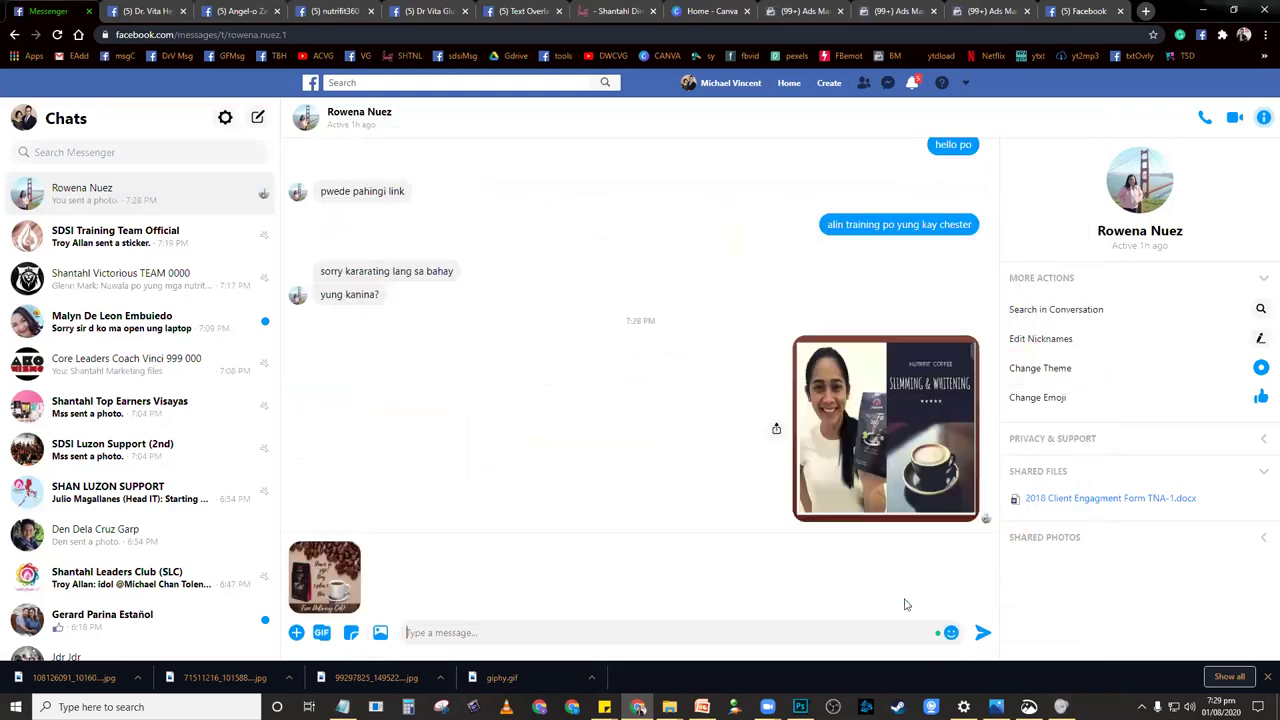
pyautogui.click(982, 633)
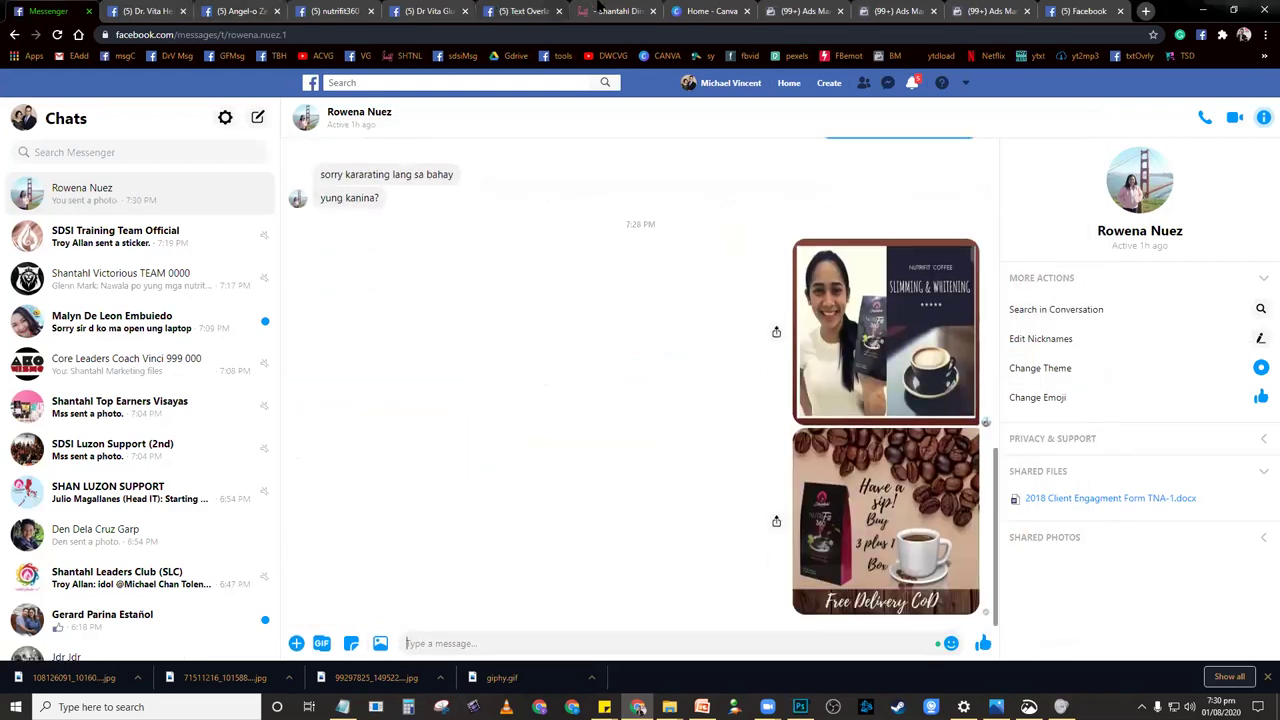
# Return to the nutrifit360 photo results and browse further, examining the "Buy 4 Get 4 PROMO!" photo as a possible ad image
pyautogui.click(523, 9)
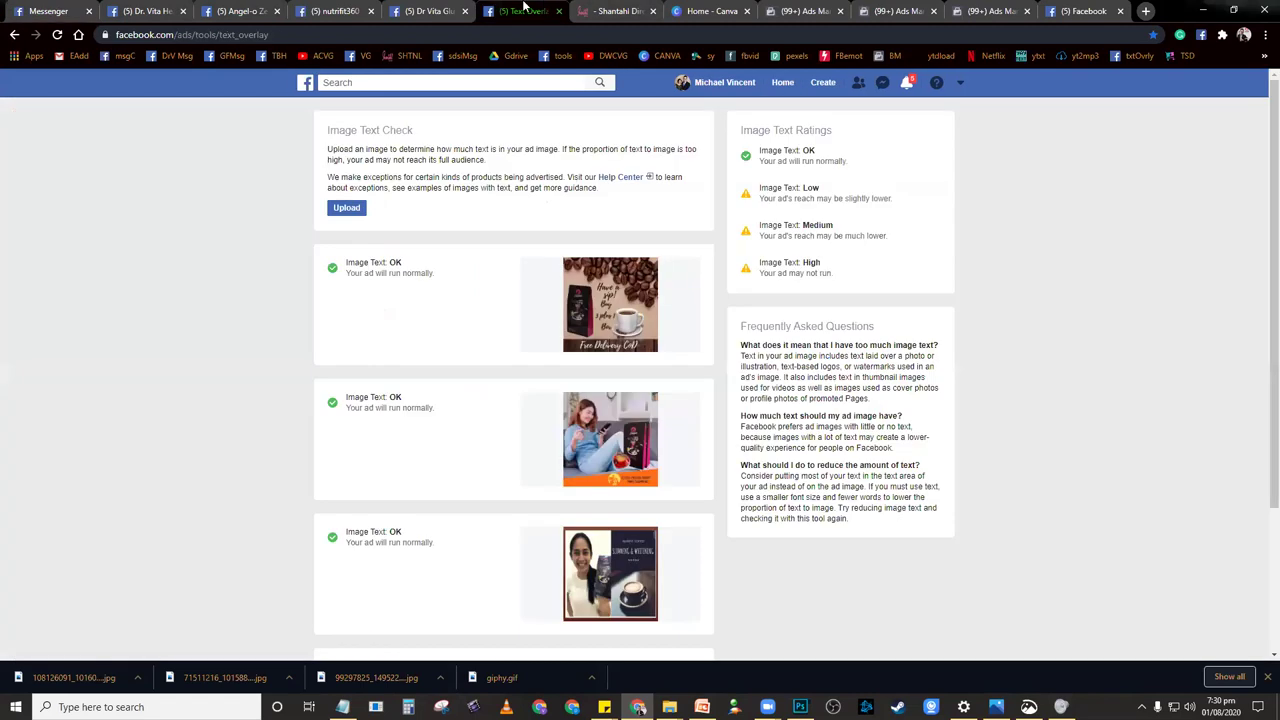
pyautogui.click(420, 10)
pyautogui.click(360, 10)
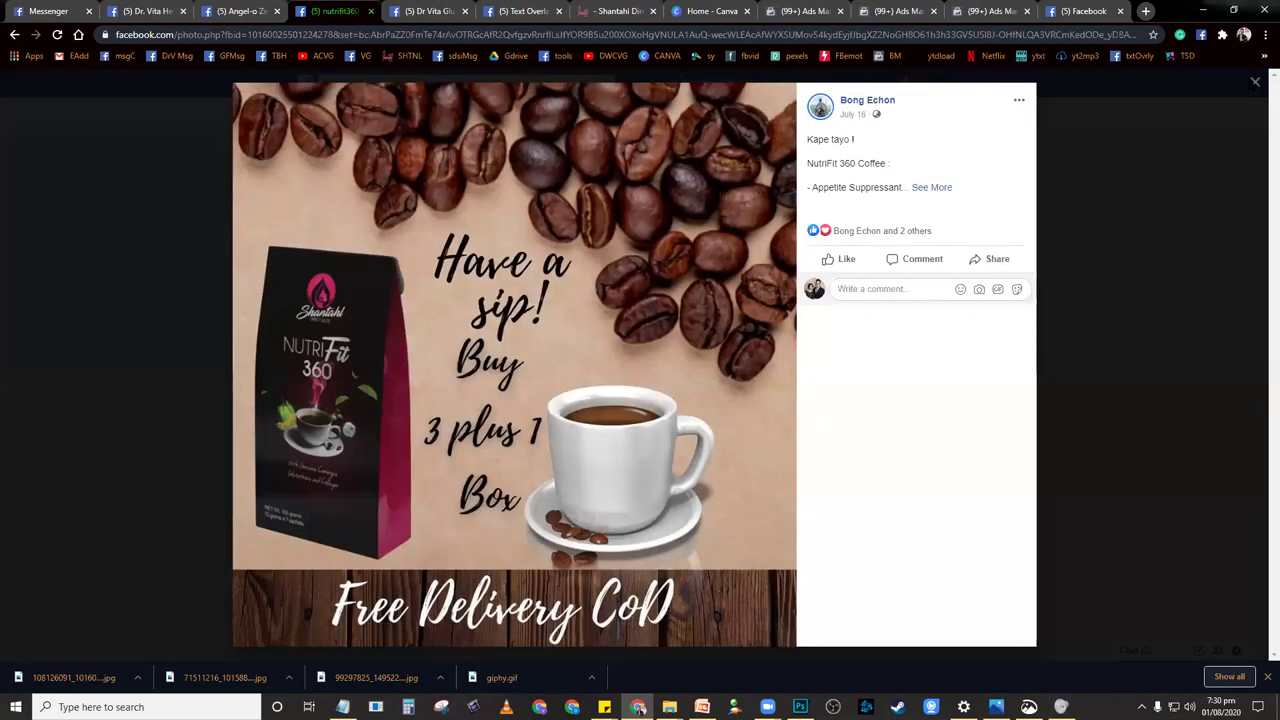
pyautogui.click(1194, 114)
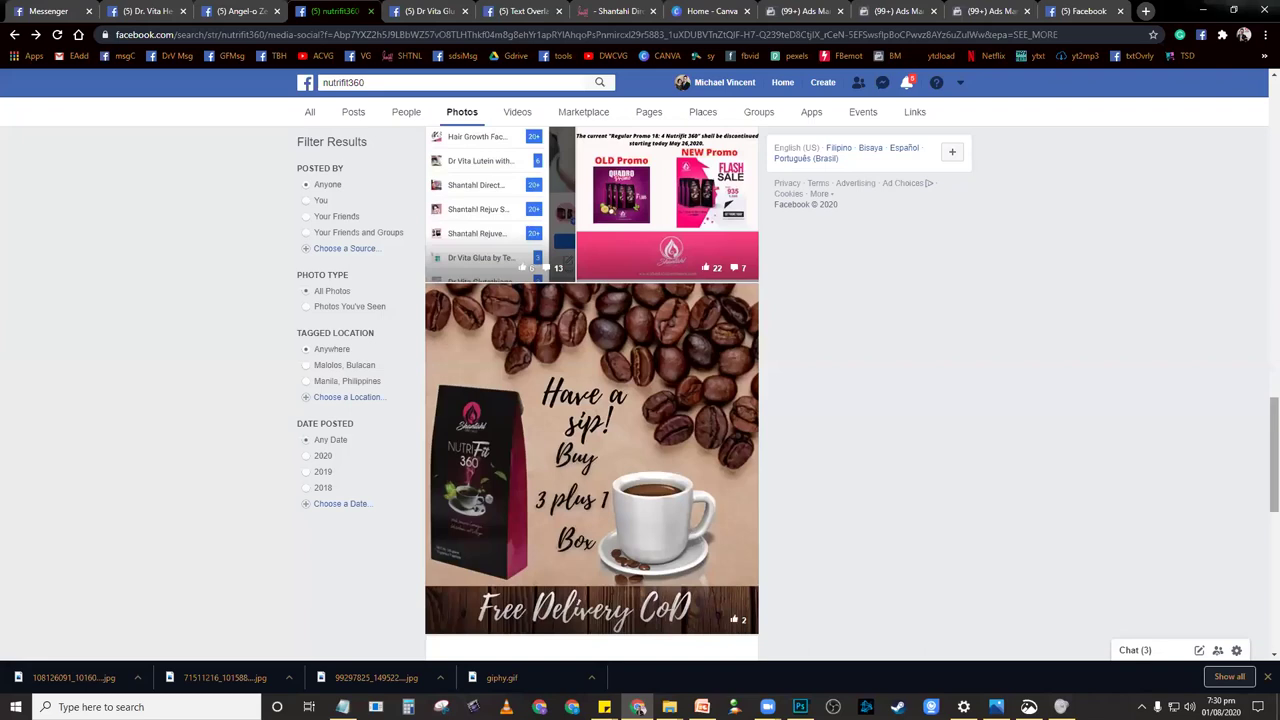
pyautogui.scroll(-3, 1086, 400)
pyautogui.moveTo(1262, 418); pyautogui.dragTo(1263, 532)
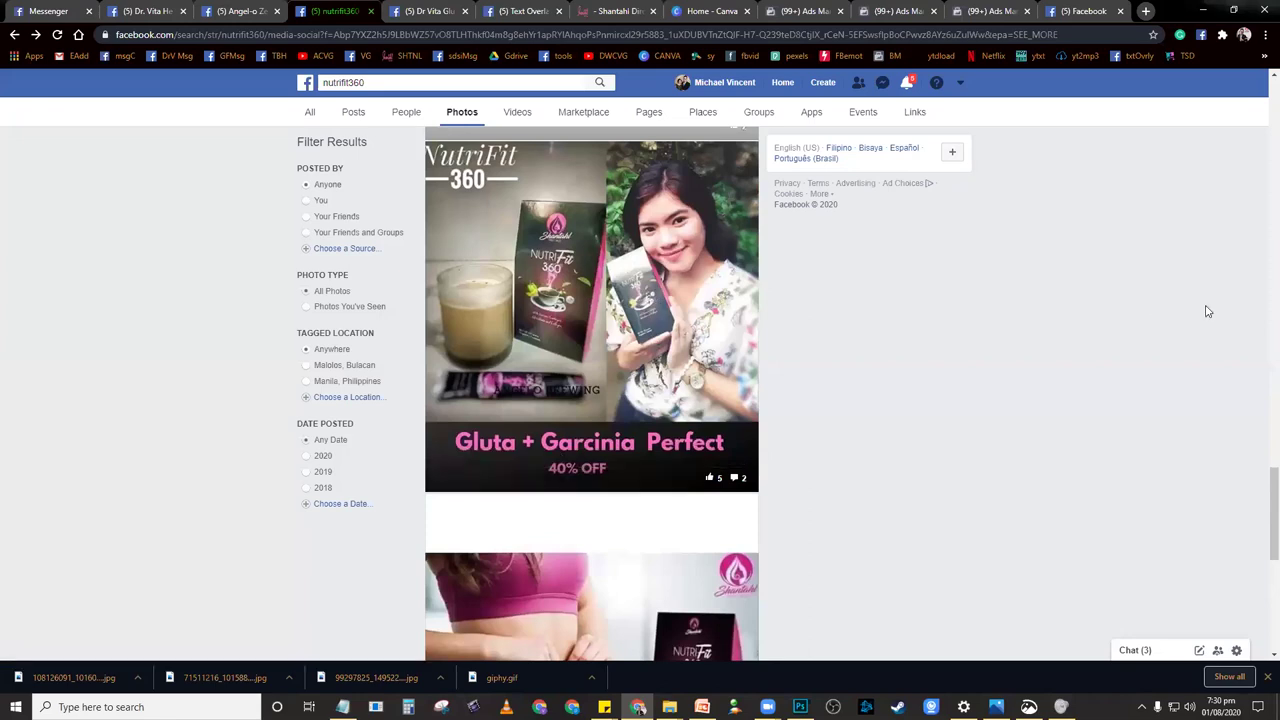
pyautogui.moveTo(1263, 510); pyautogui.dragTo(1262, 590)
pyautogui.scroll(-3, 1186, 543)
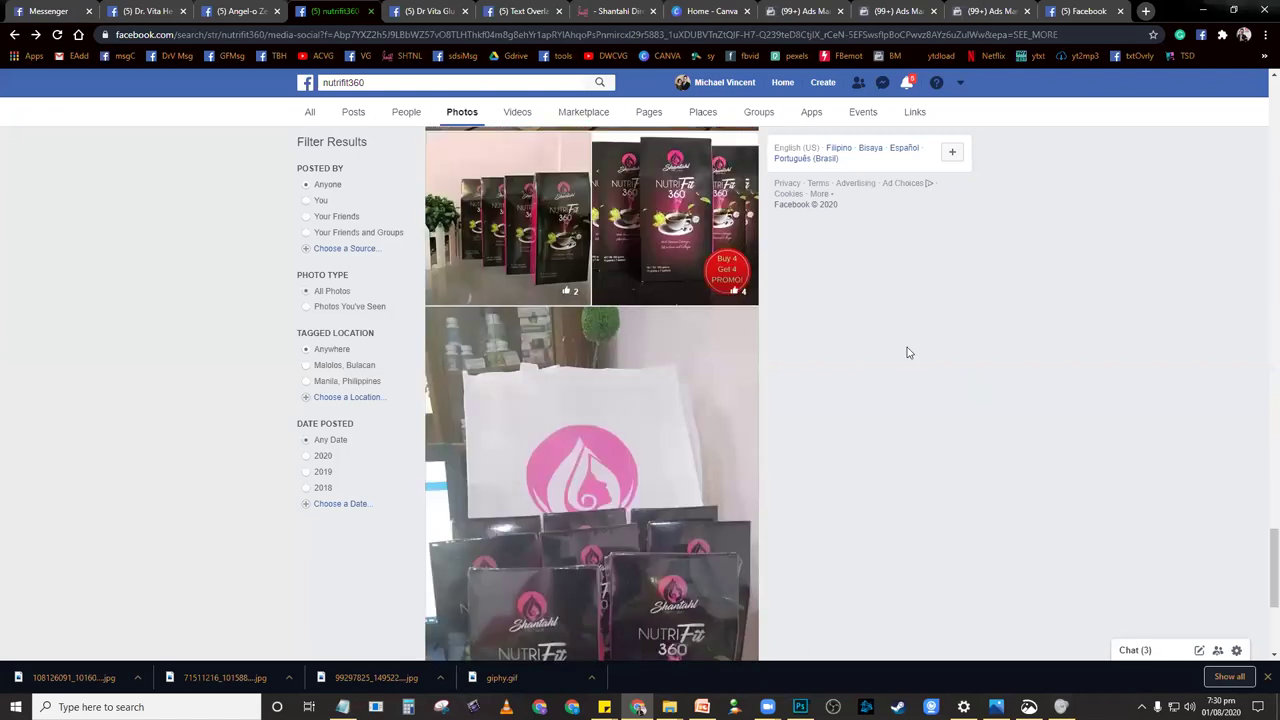
pyautogui.click(670, 213)
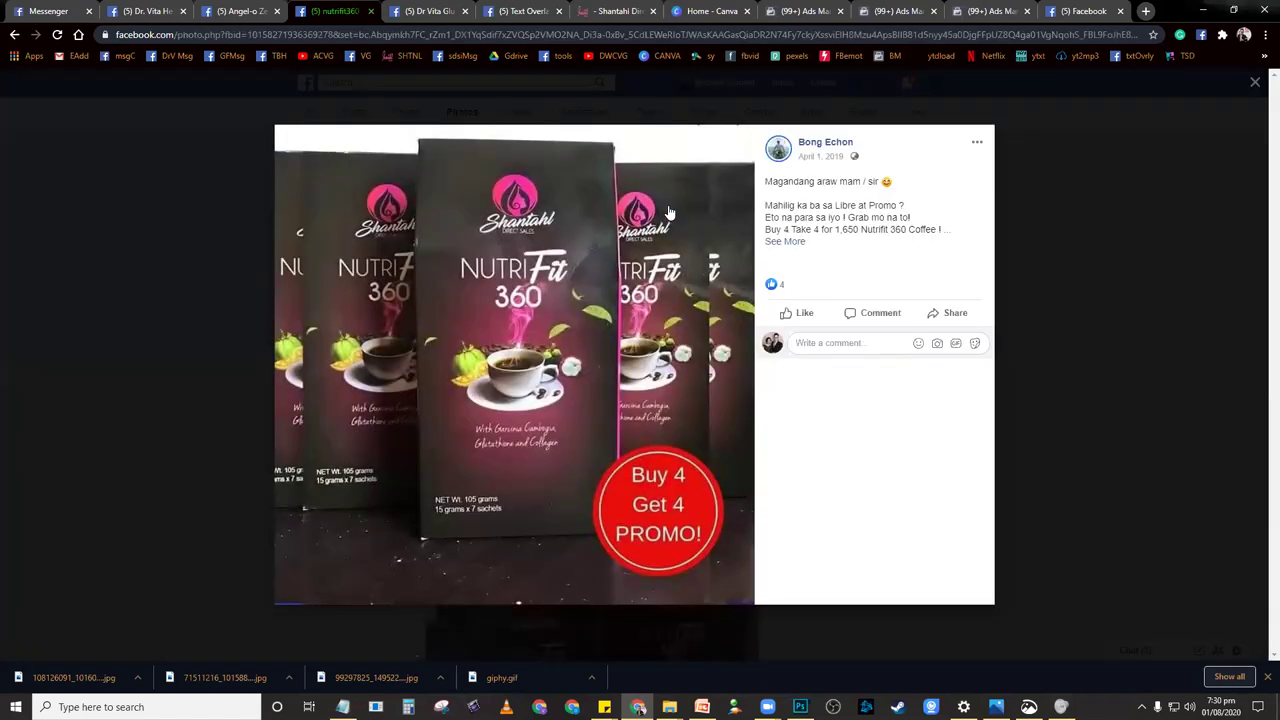
pyautogui.click(1255, 88)
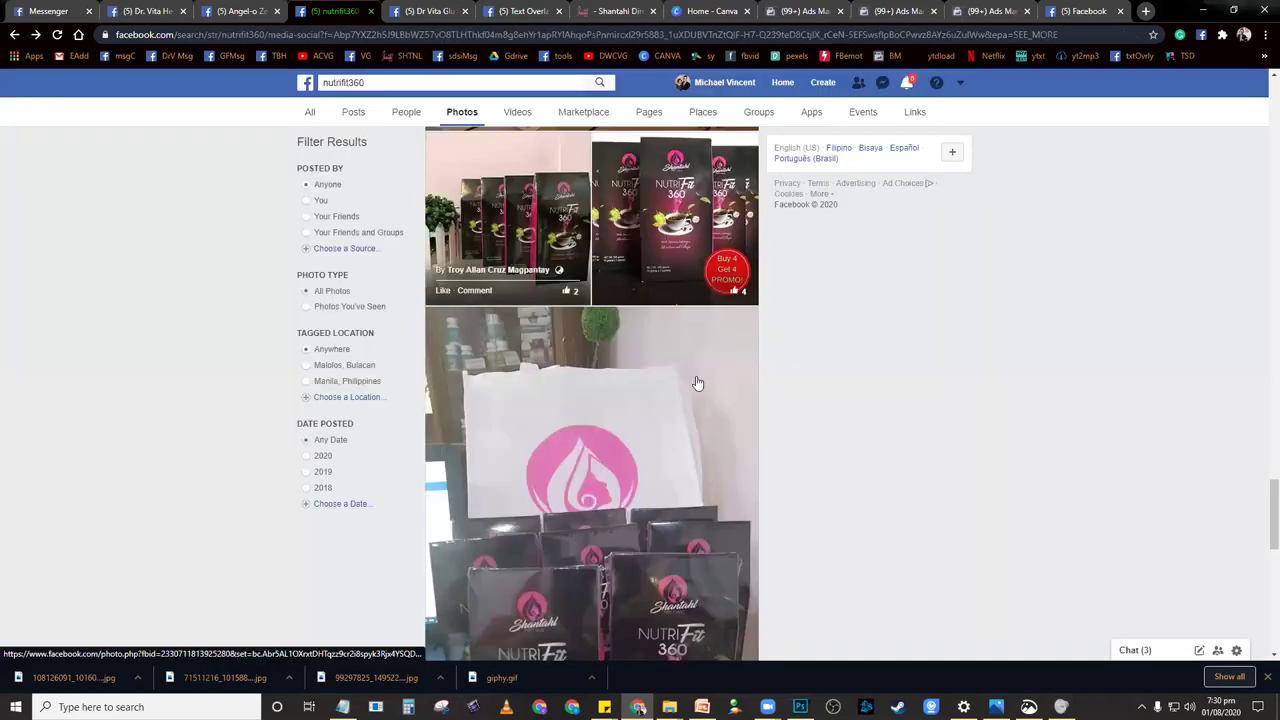
pyautogui.moveTo(1260, 503); pyautogui.dragTo(1260, 567)
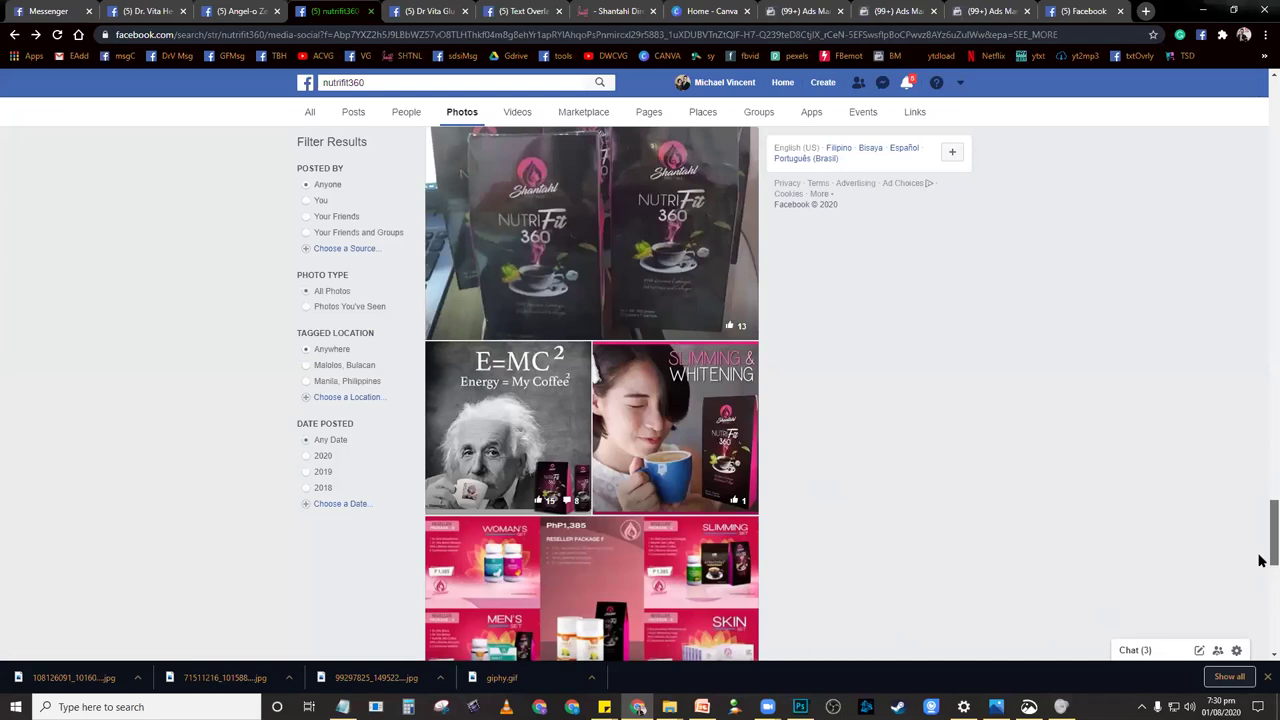
# Open the "Slimming & Whitening" photo of the woman with a blue mug and save it to the Desktop as a JPEG
pyautogui.click(686, 425)
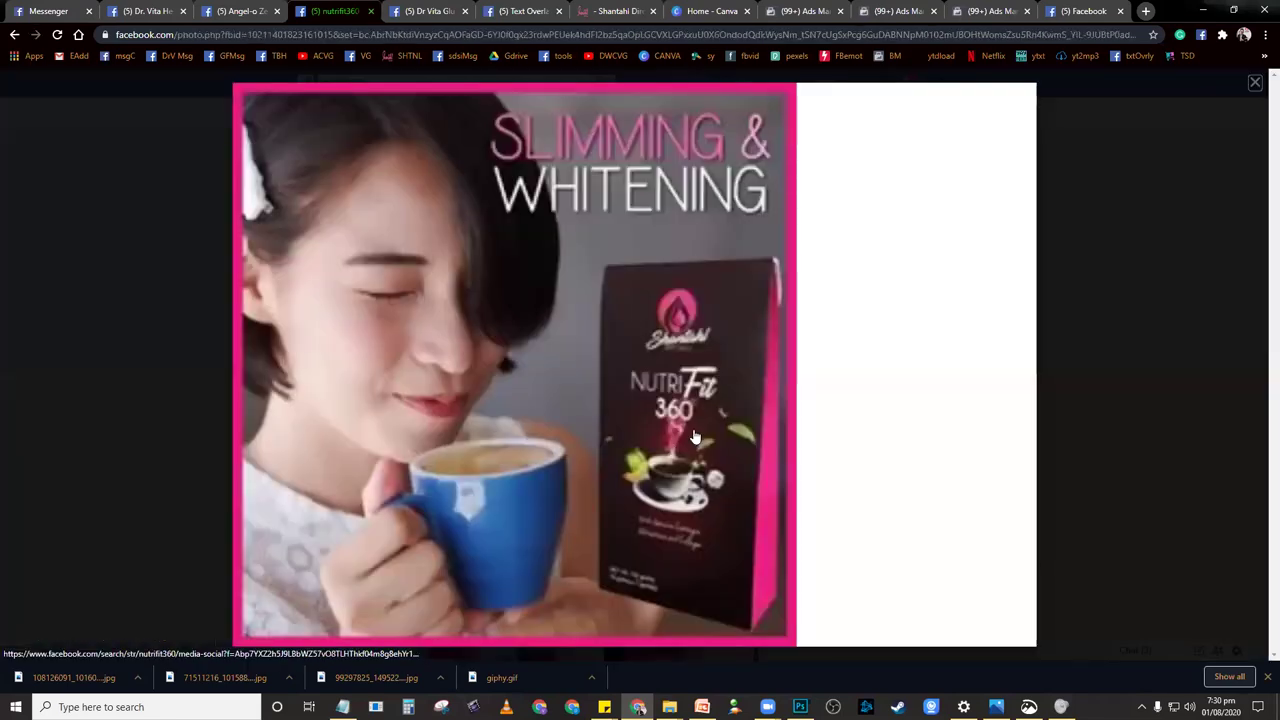
pyautogui.rightClick(444, 298)
pyautogui.rightClick(660, 263)
pyautogui.click(682, 292)
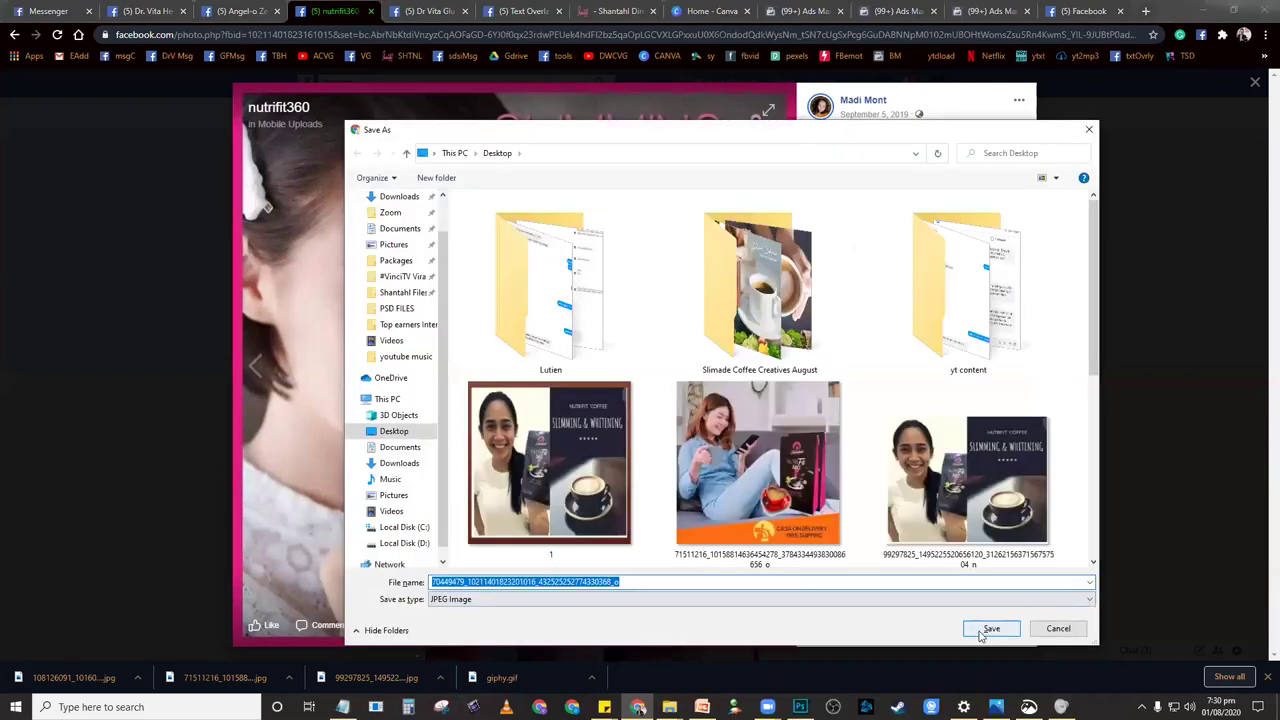
pyautogui.click(980, 634)
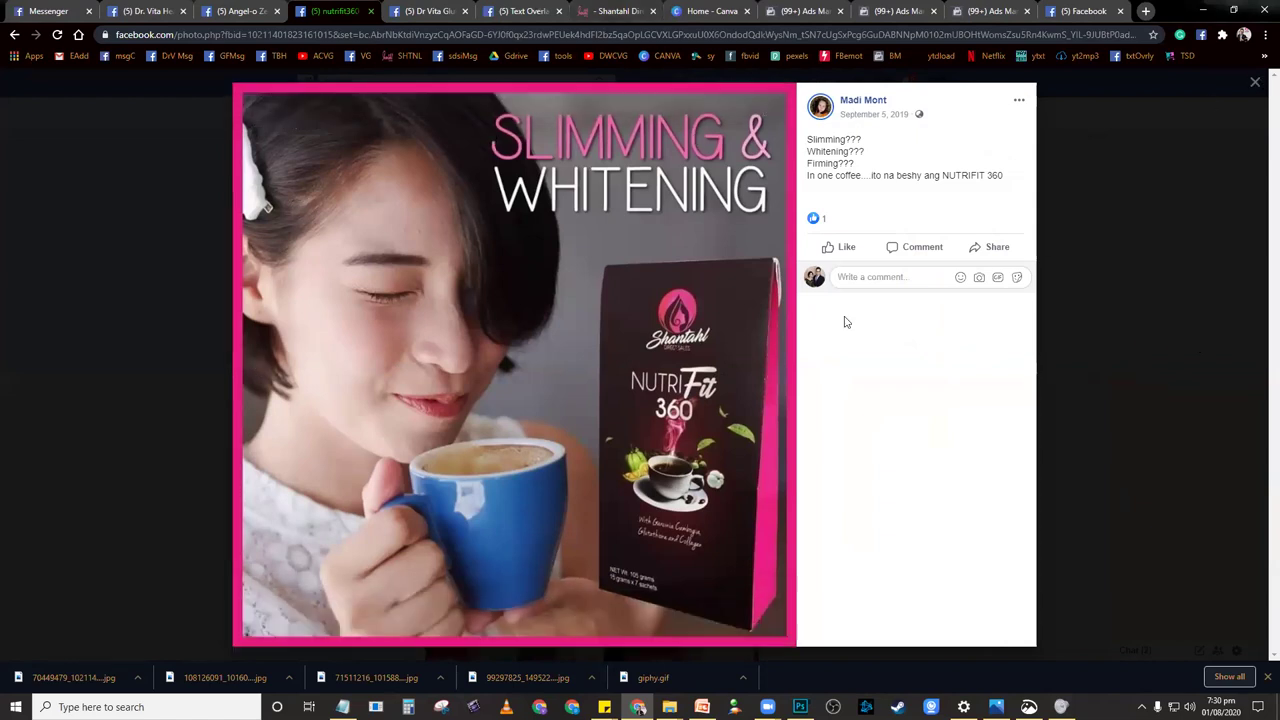
pyautogui.click(1253, 84)
# Browse further nutrifit360 photos, examining the "Pampa SEXY, Pampa PUTI, Pampa UNAT" and "Coffee. Beautiful." images
pyautogui.moveTo(1259, 510); pyautogui.dragTo(1261, 614)
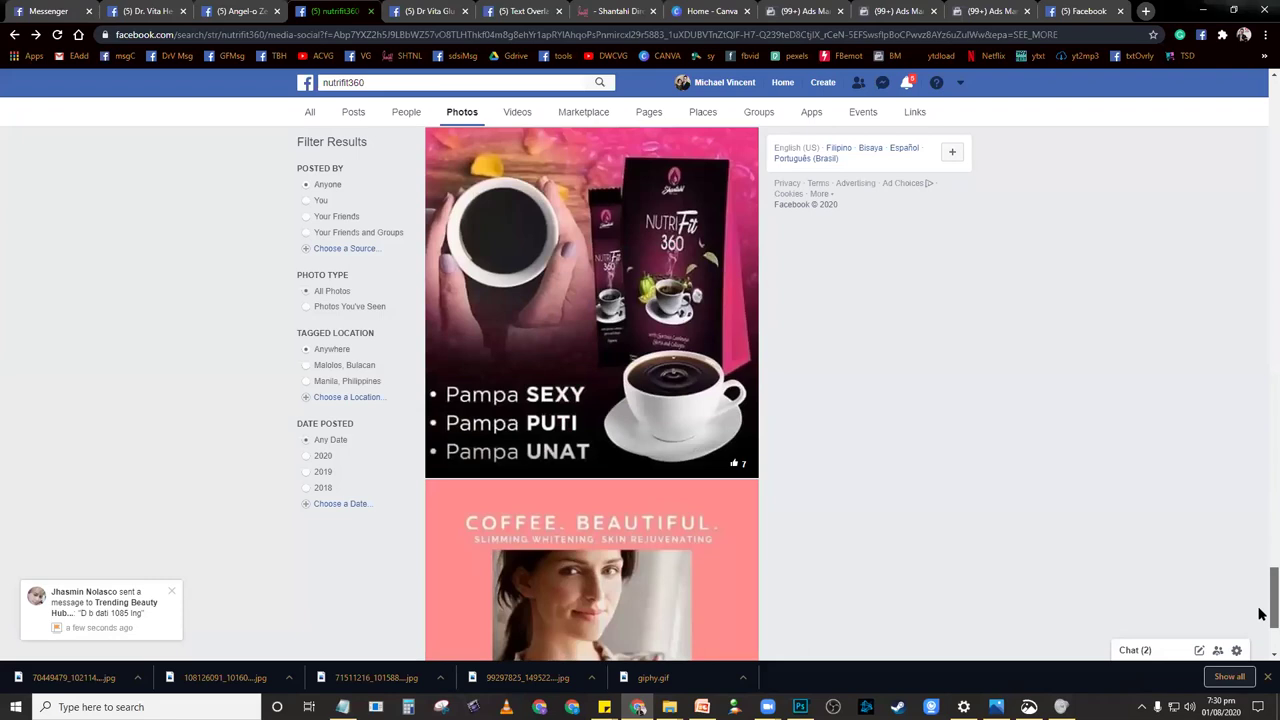
pyautogui.click(579, 292)
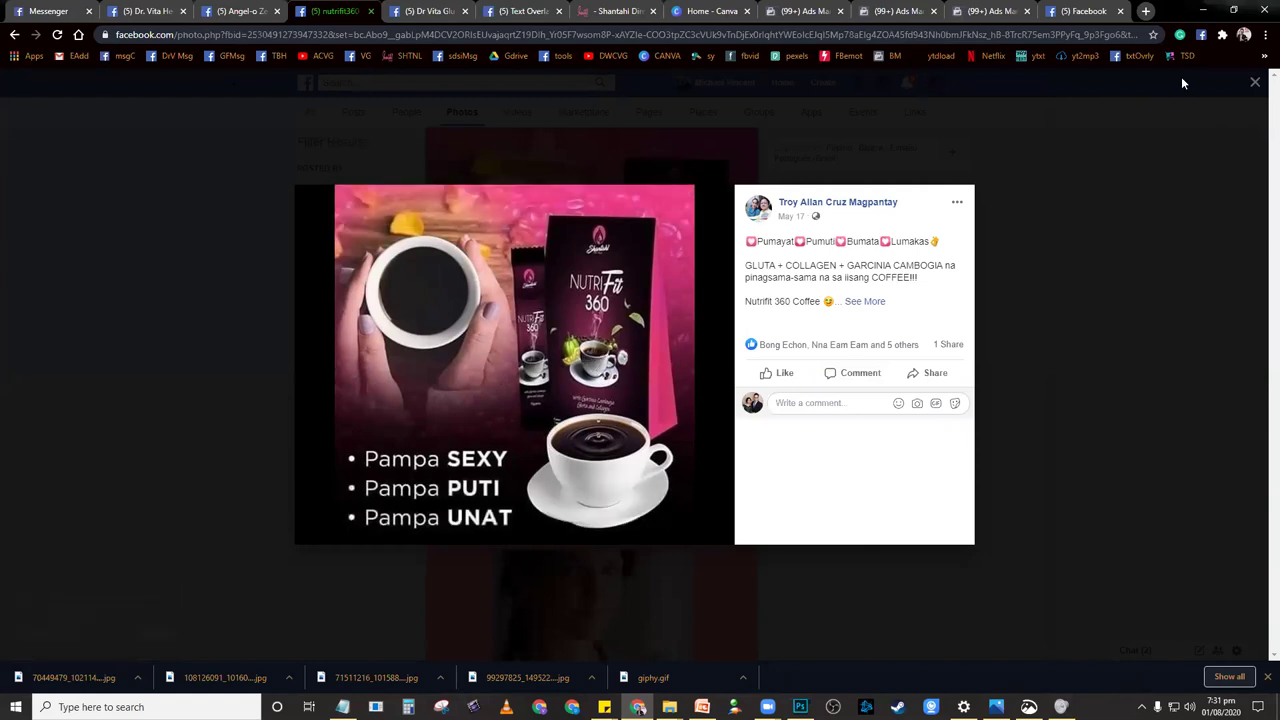
pyautogui.click(1255, 82)
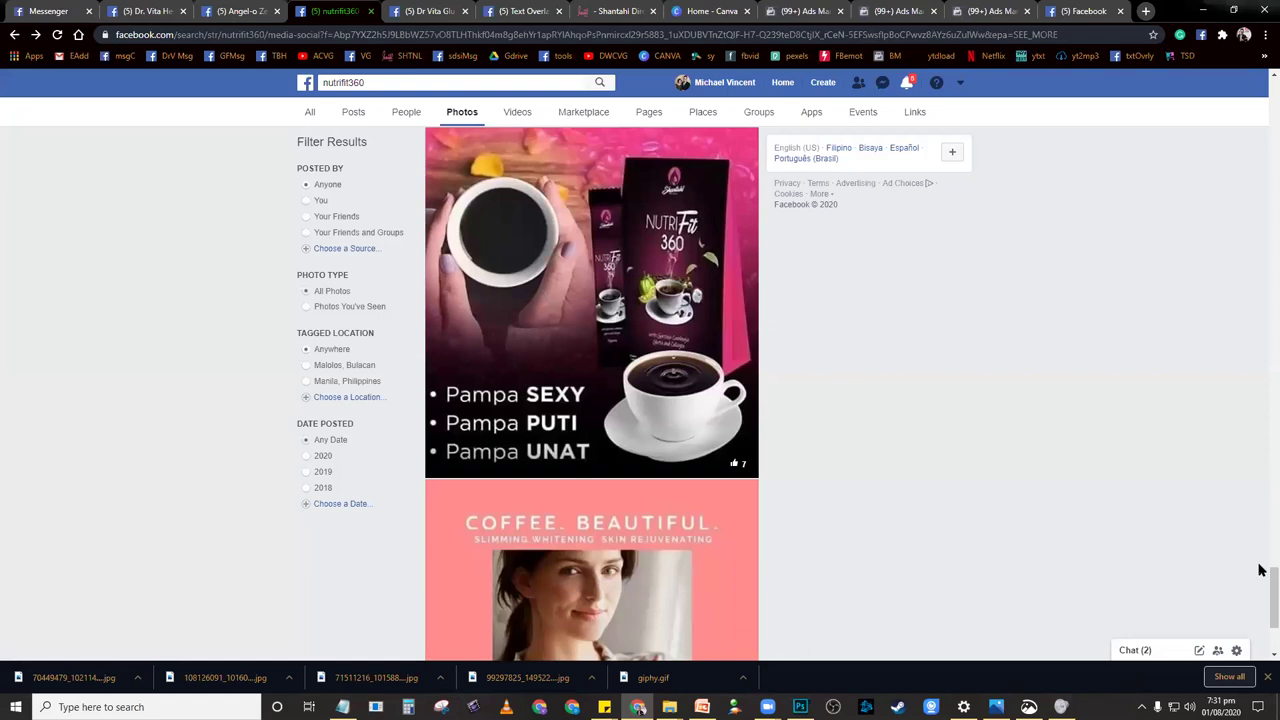
pyautogui.scroll(-2, 1261, 590)
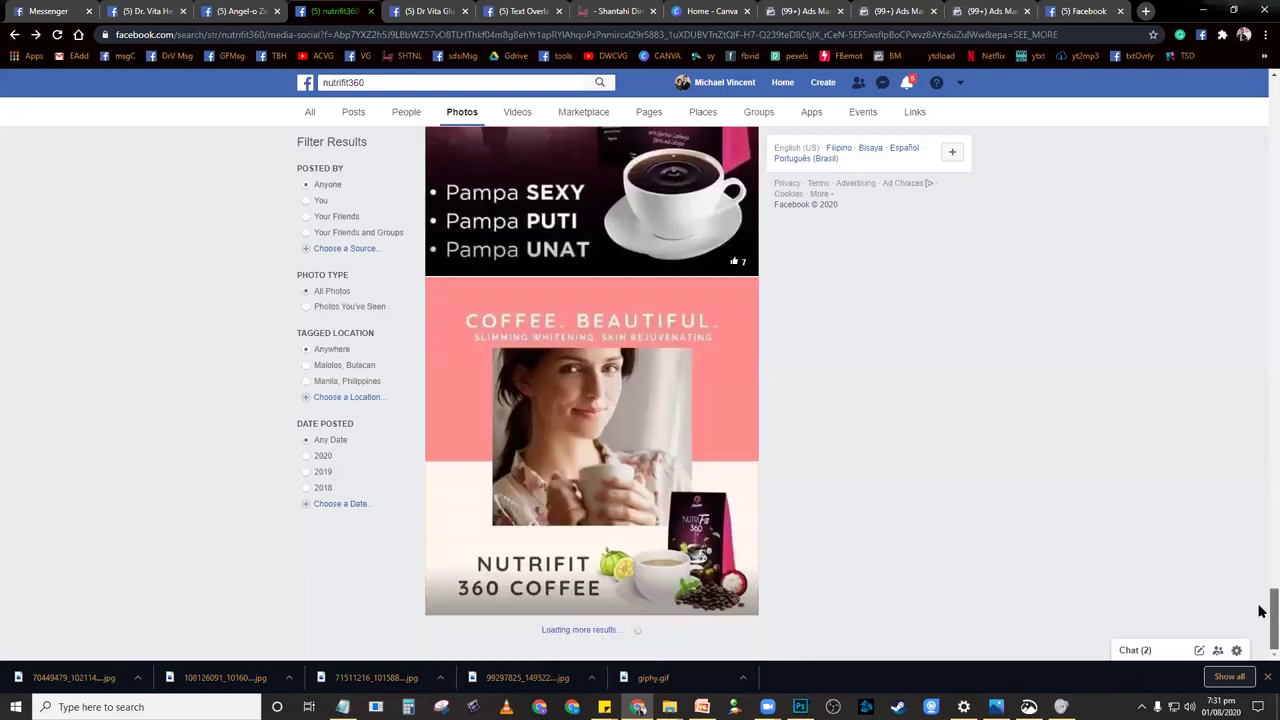
pyautogui.click(662, 447)
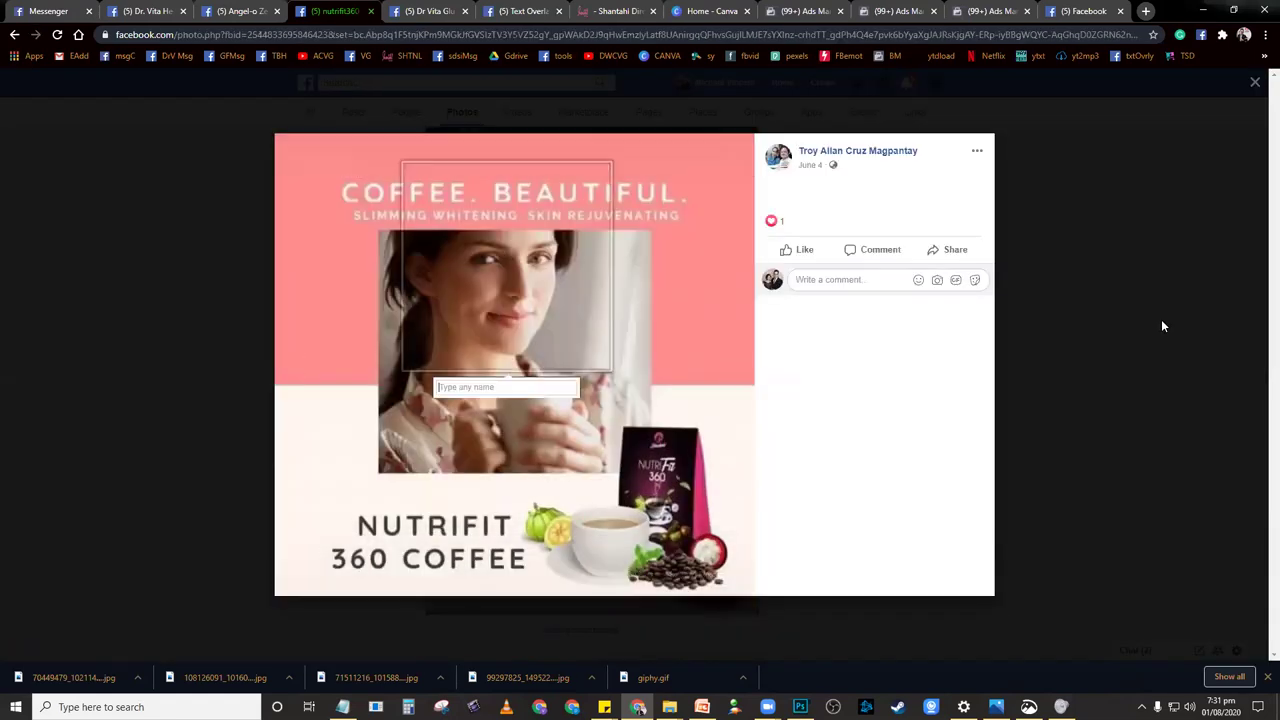
pyautogui.click(1161, 320)
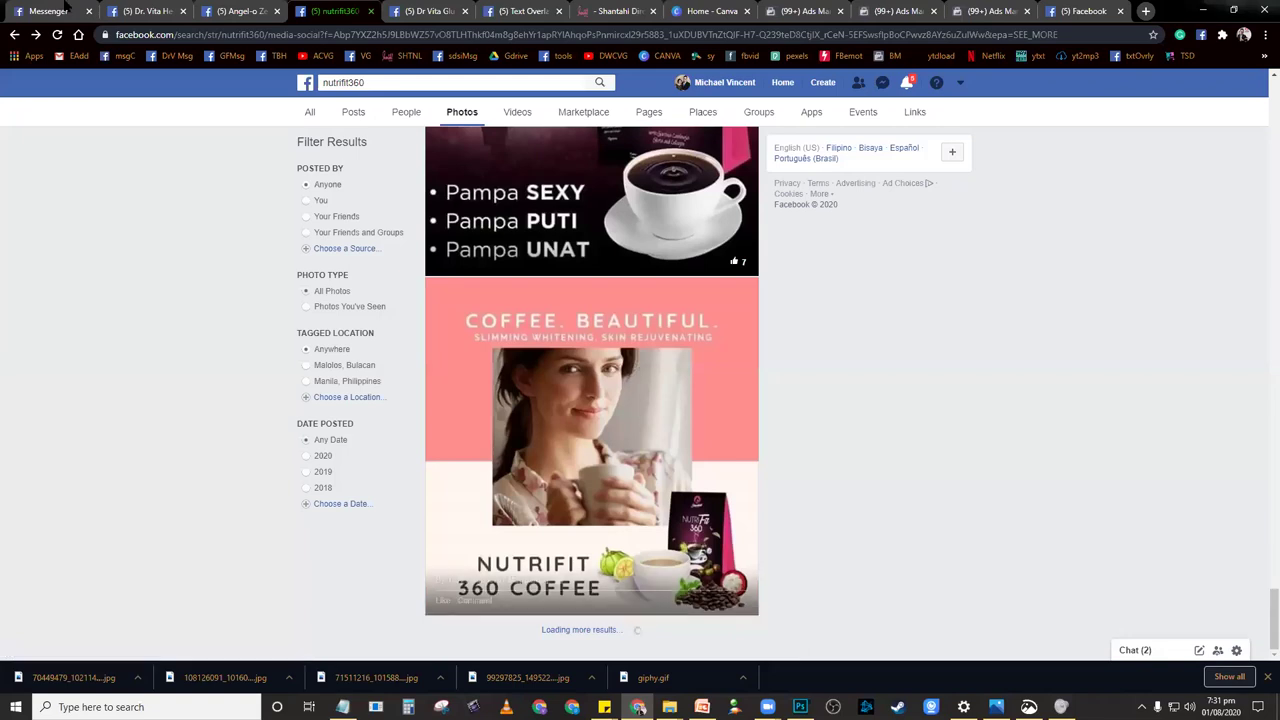
pyautogui.hotkey('ctrl', '1')
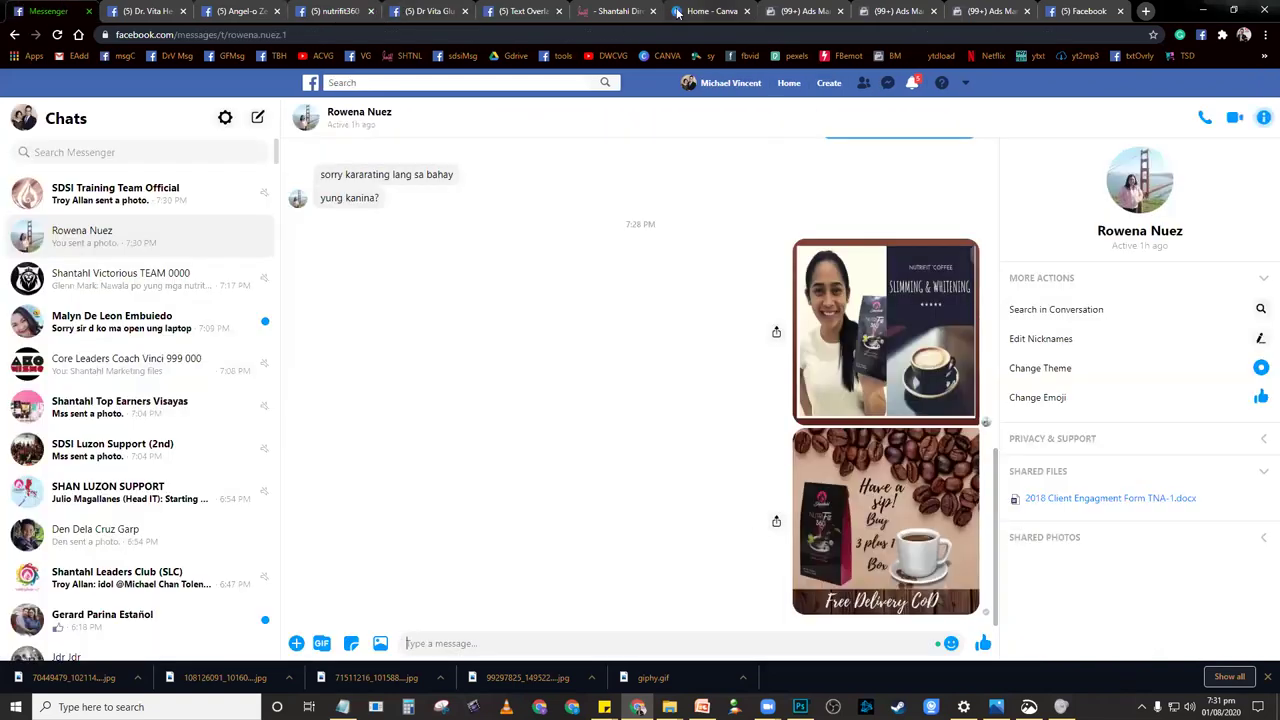
pyautogui.click(795, 11)
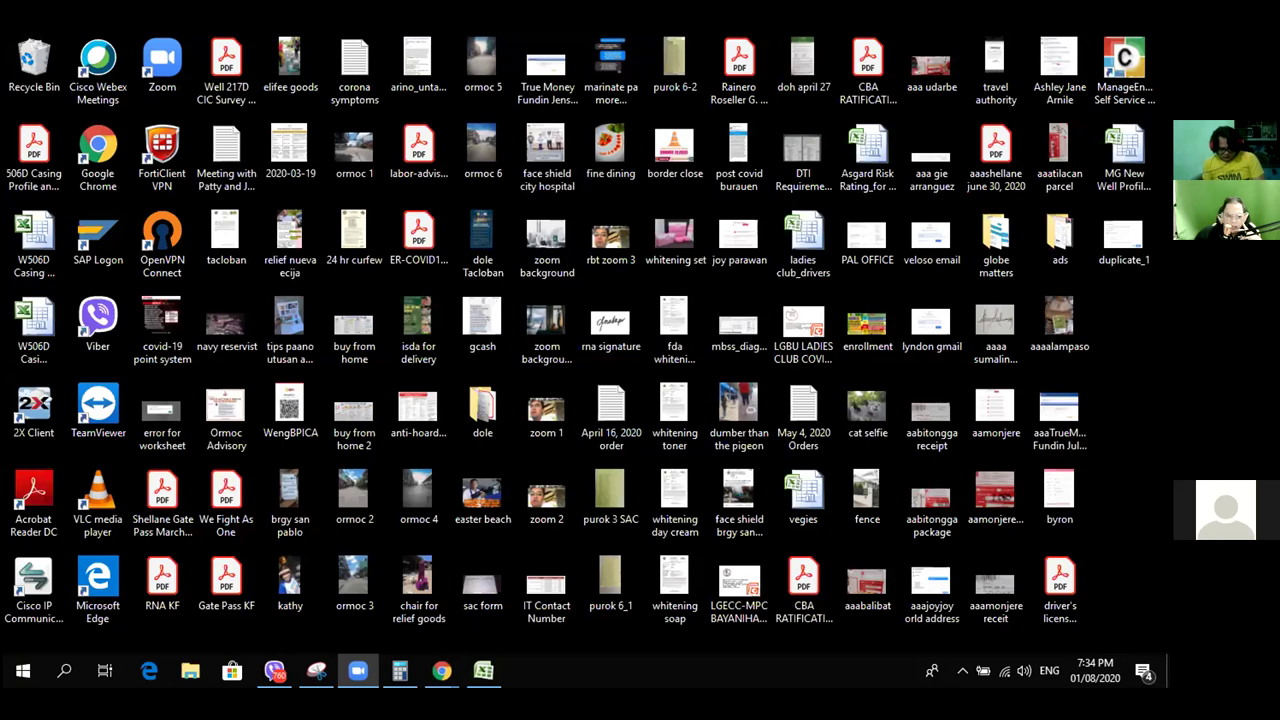
pyautogui.press('super+s')
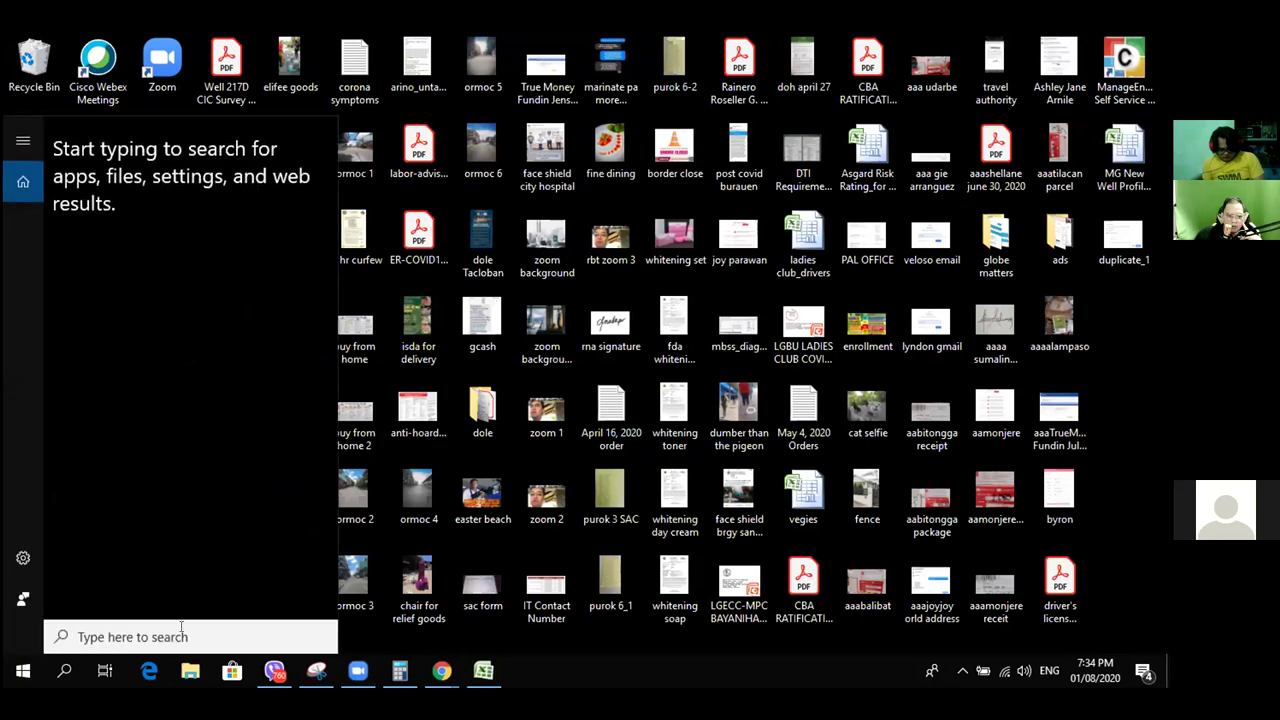
pyautogui.write('n')
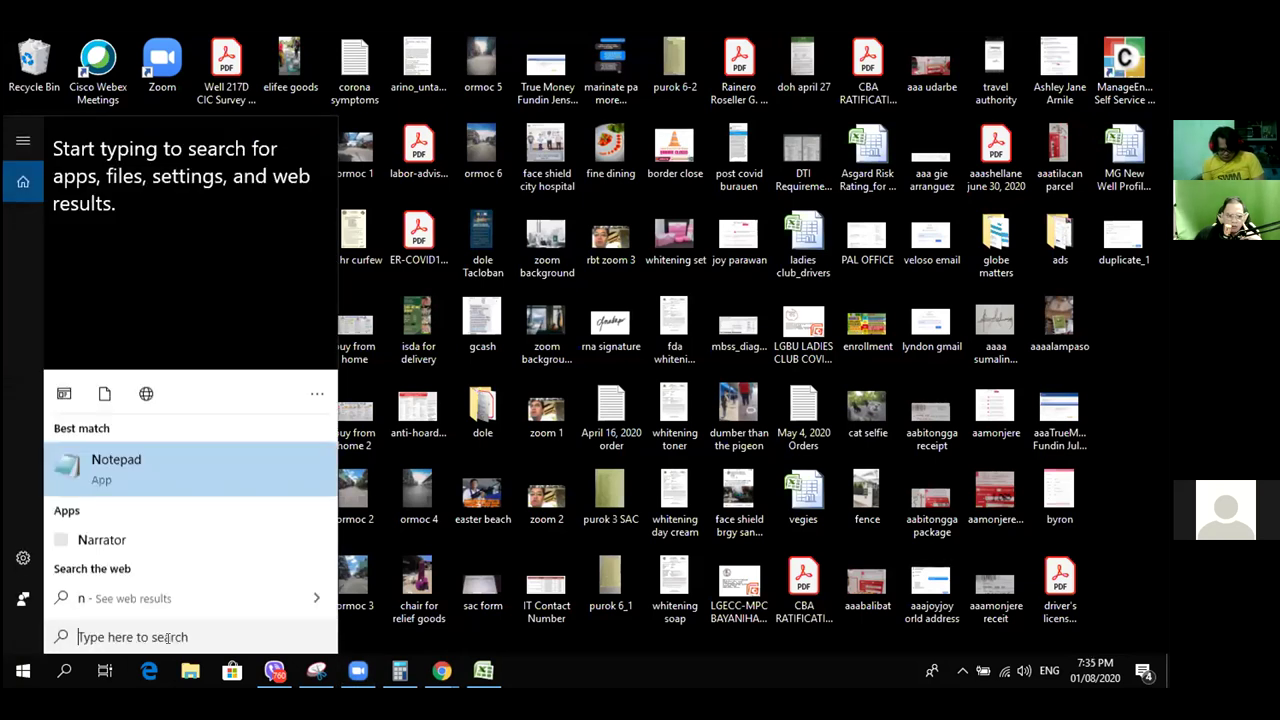
pyautogui.write('busines')
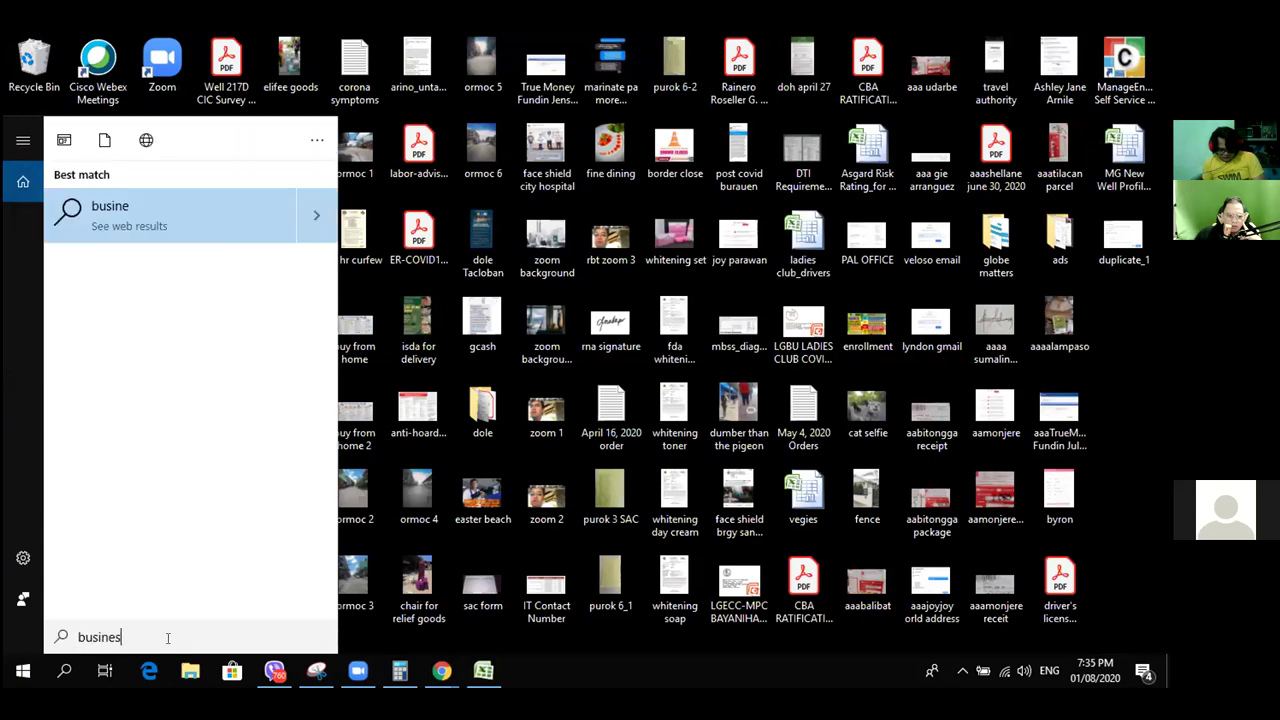
pyautogui.write('s manage')
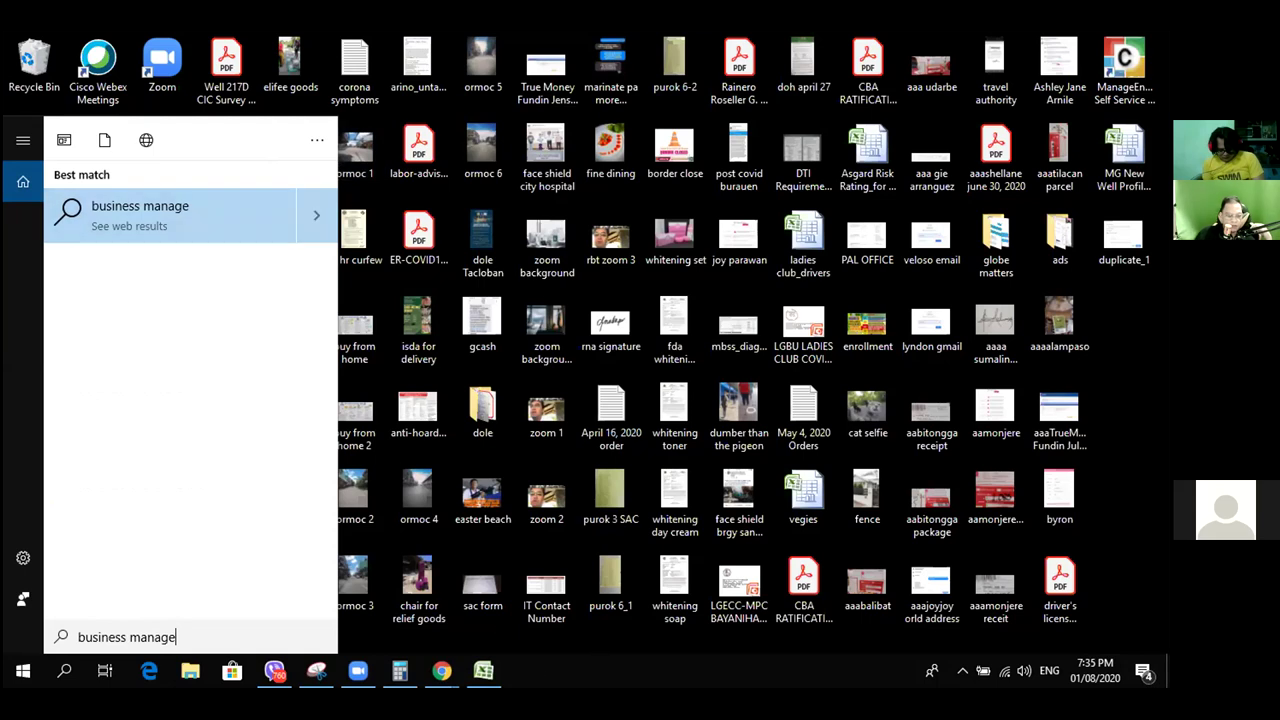
pyautogui.press('Escape')
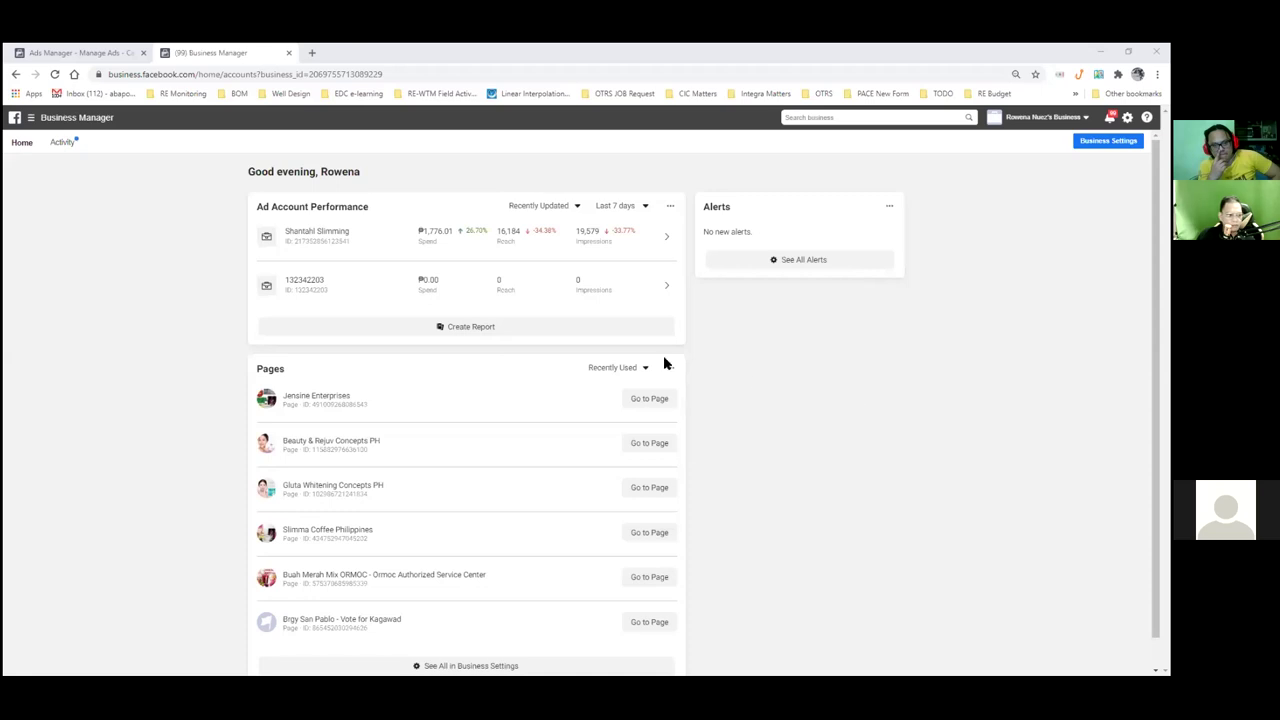
# Open the Shantahl Slimming ad account from Business Manager and bring up its campaign list in Ads Manager
pyautogui.click(338, 236)
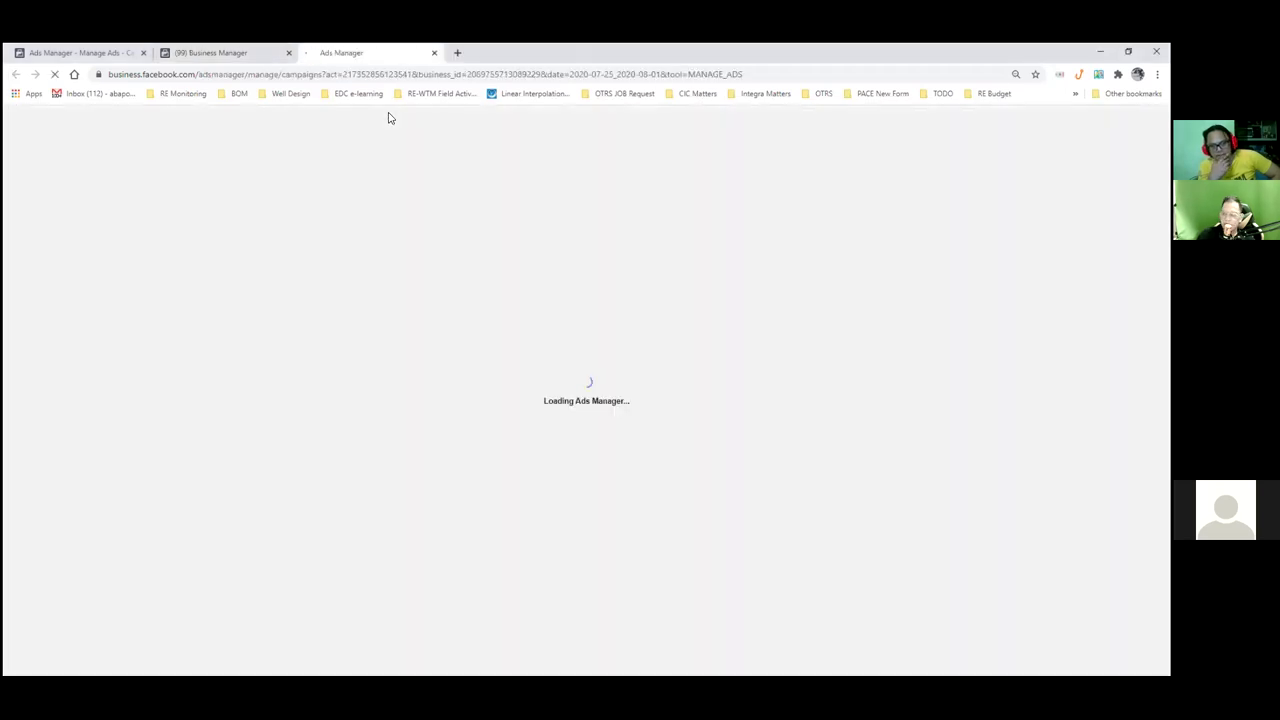
pyautogui.click(249, 53)
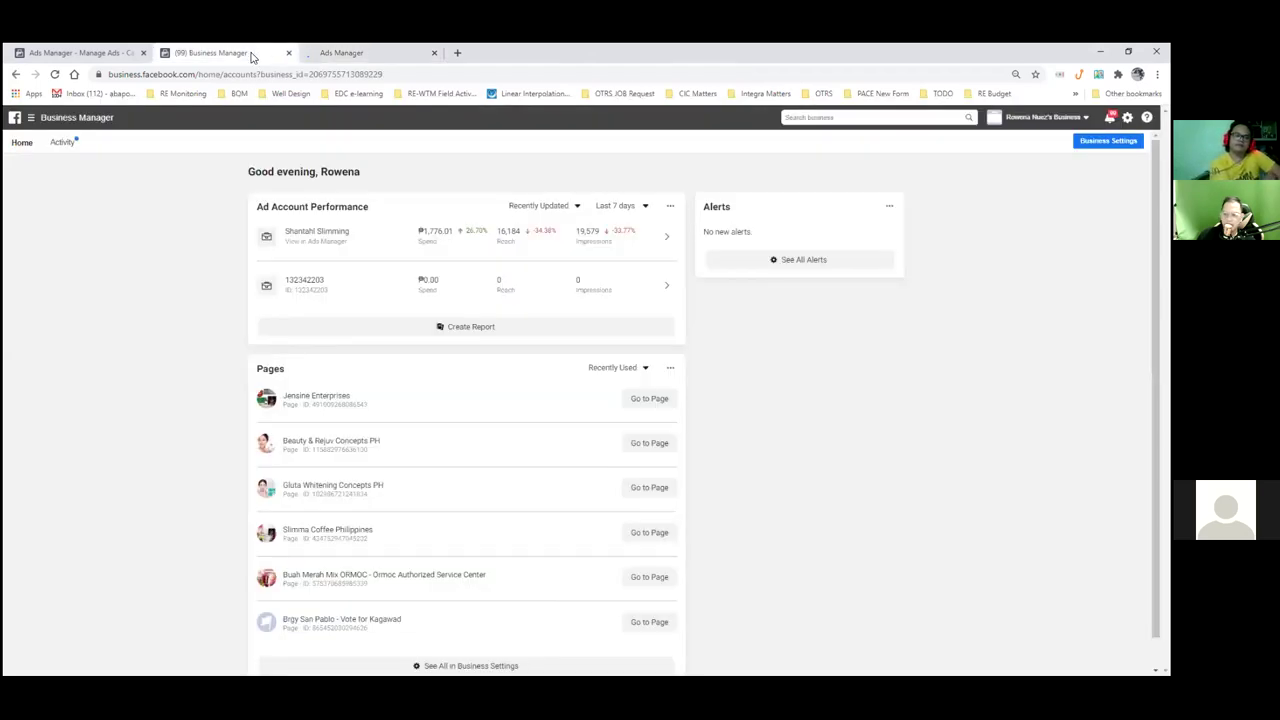
pyautogui.click(348, 56)
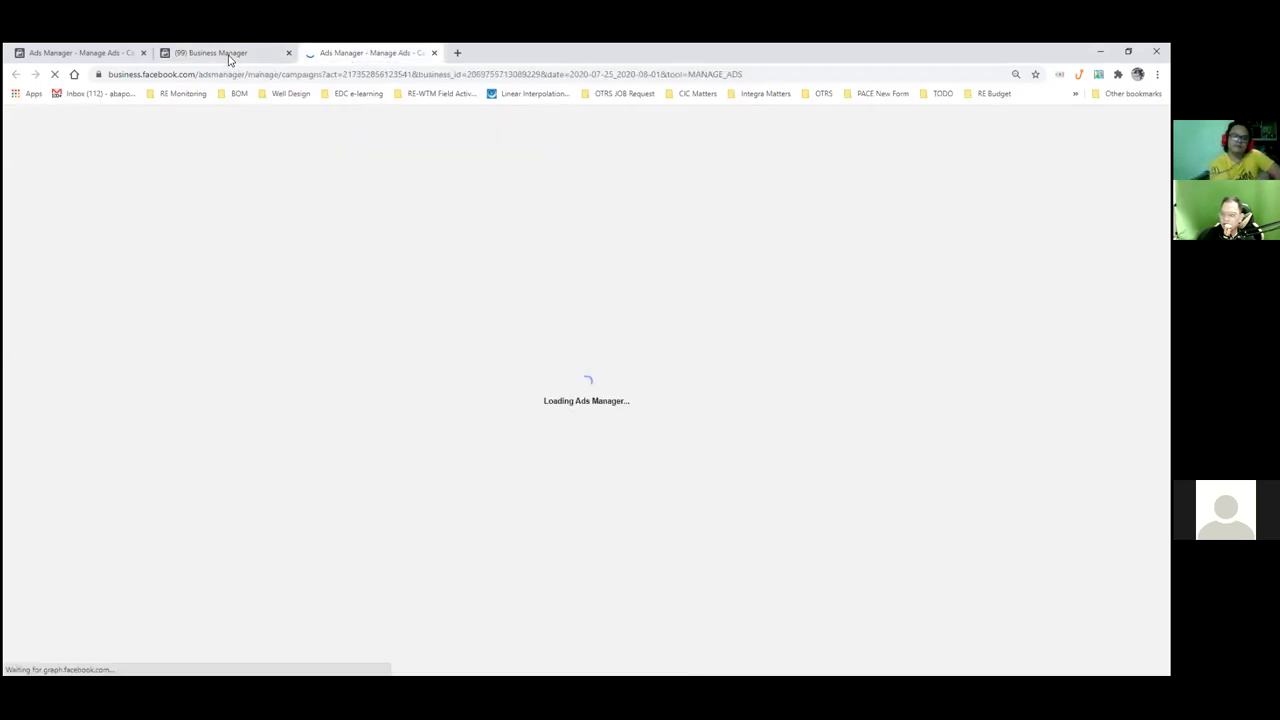
pyautogui.click(230, 56)
pyautogui.click(383, 52)
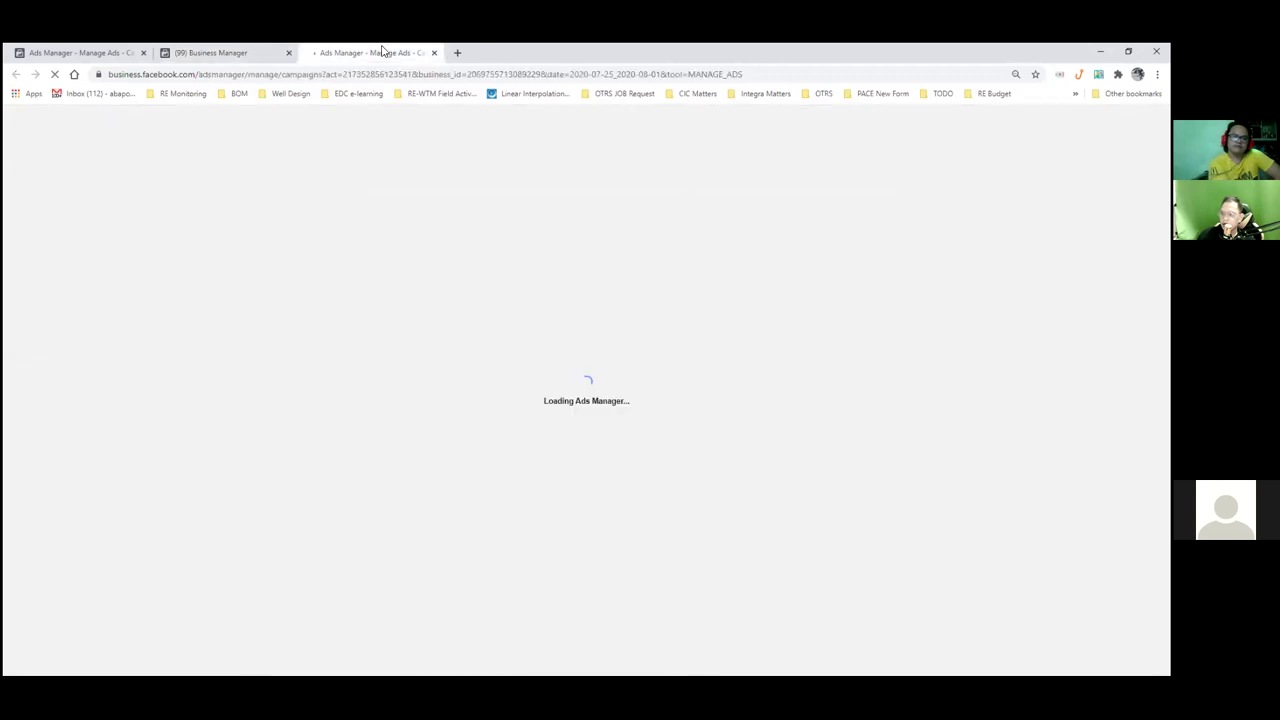
pyautogui.click(243, 54)
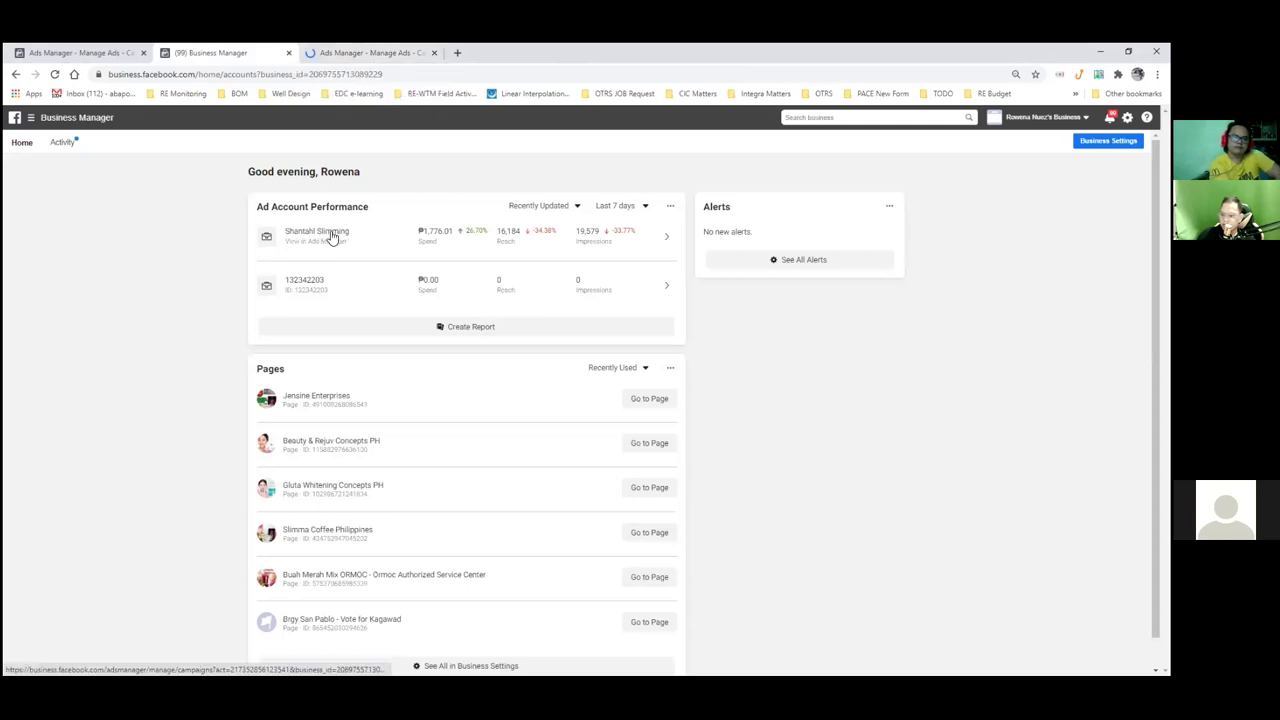
pyautogui.click(361, 55)
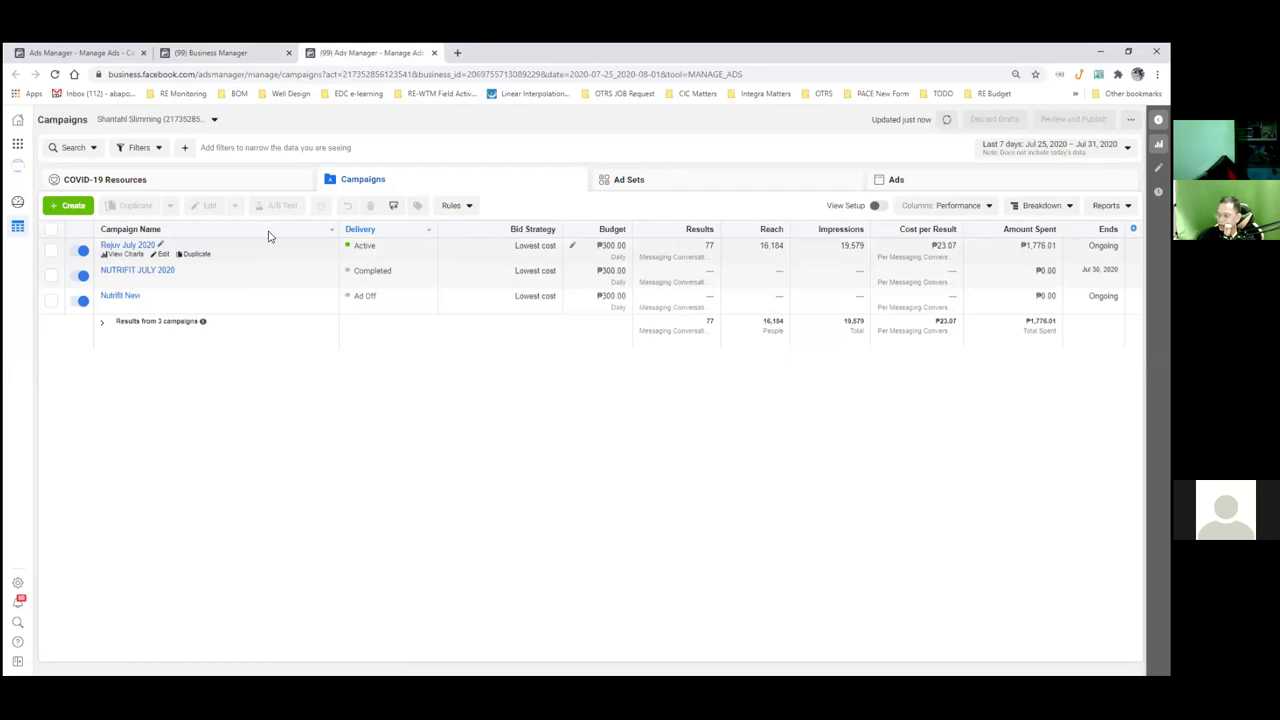
# Go back to the Business Manager home page and reopen the Shantahl Slimming ad account's campaign list
pyautogui.click(357, 77)
pyautogui.write('b')
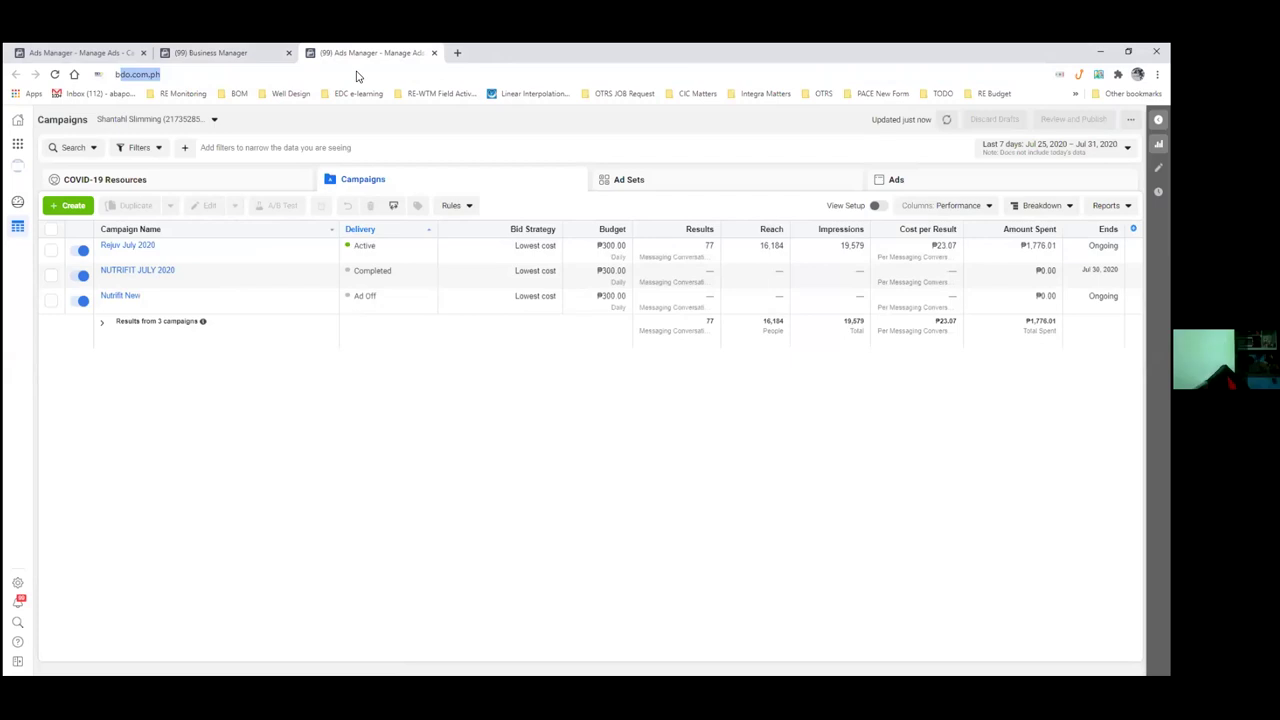
pyautogui.write('usiness')
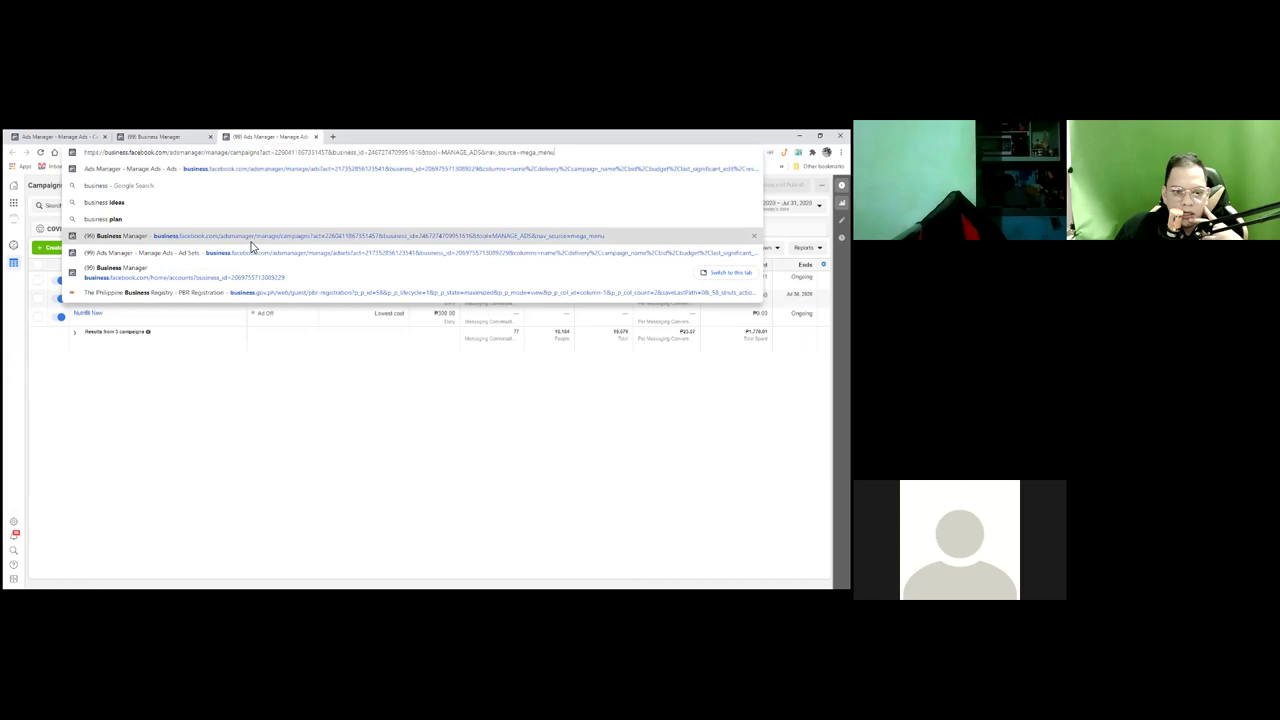
pyautogui.click(254, 239)
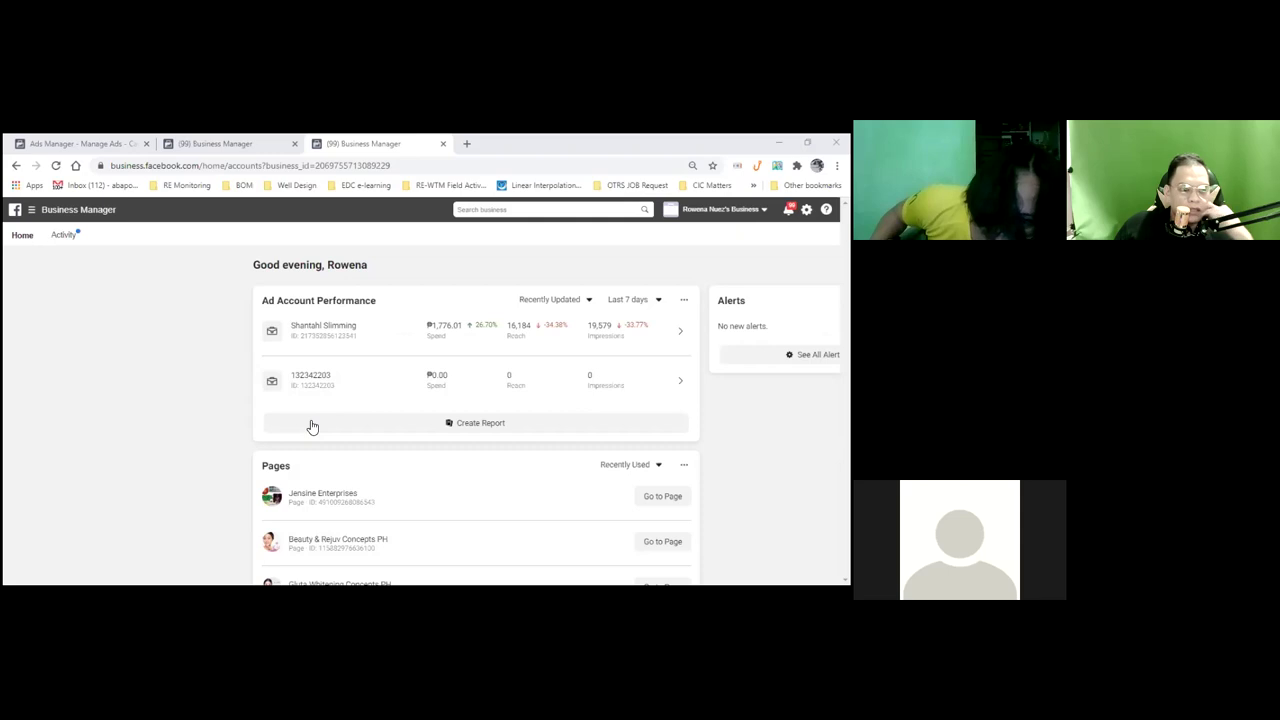
pyautogui.click(350, 331)
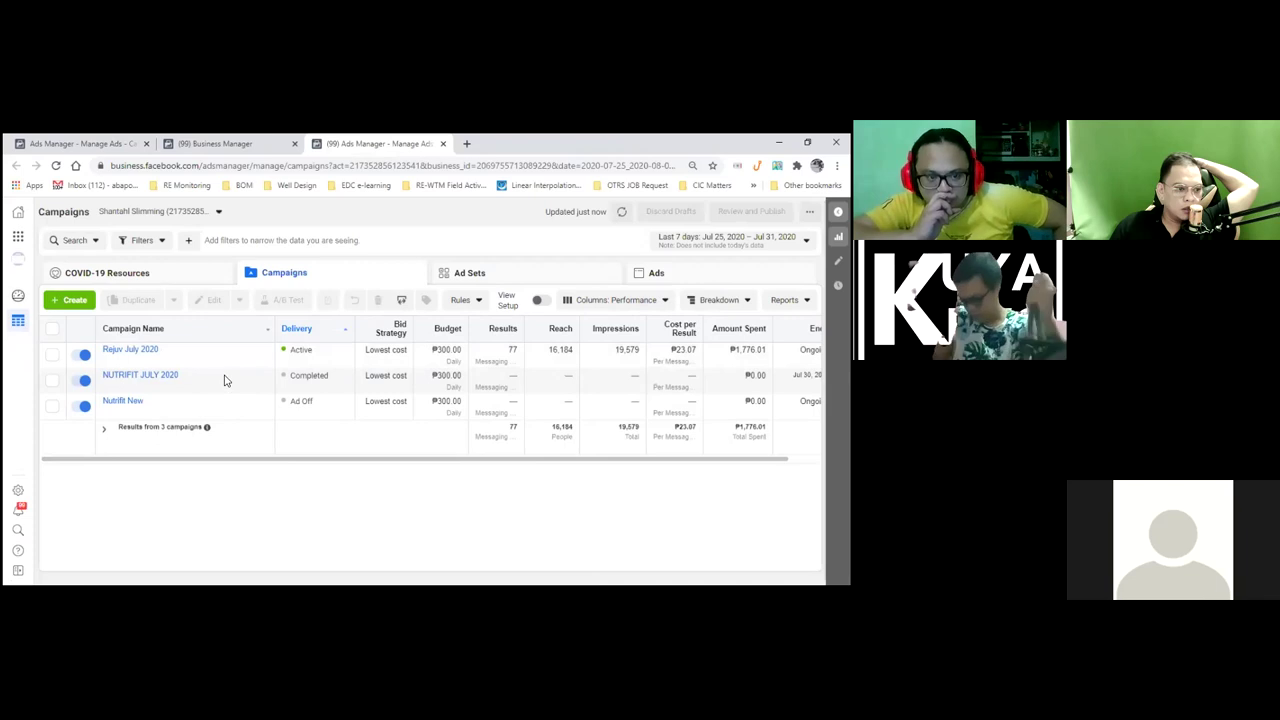
pyautogui.click(72, 301)
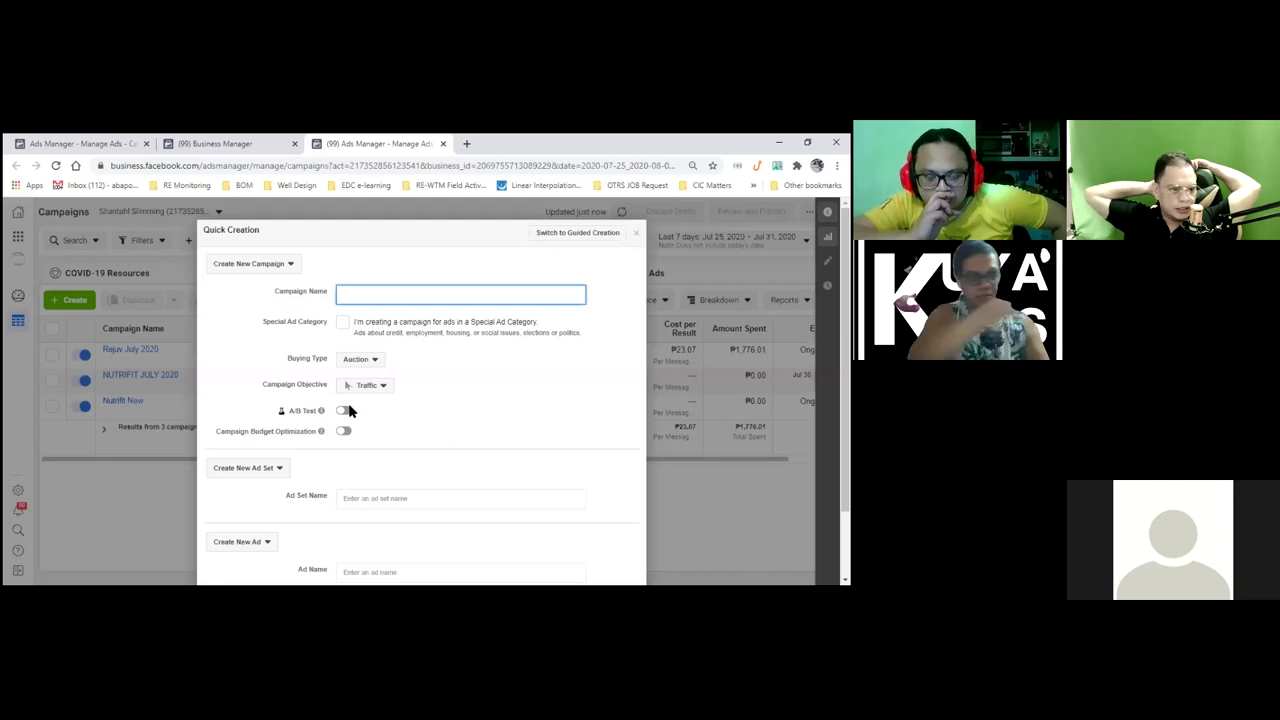
pyautogui.write('NUTRI')
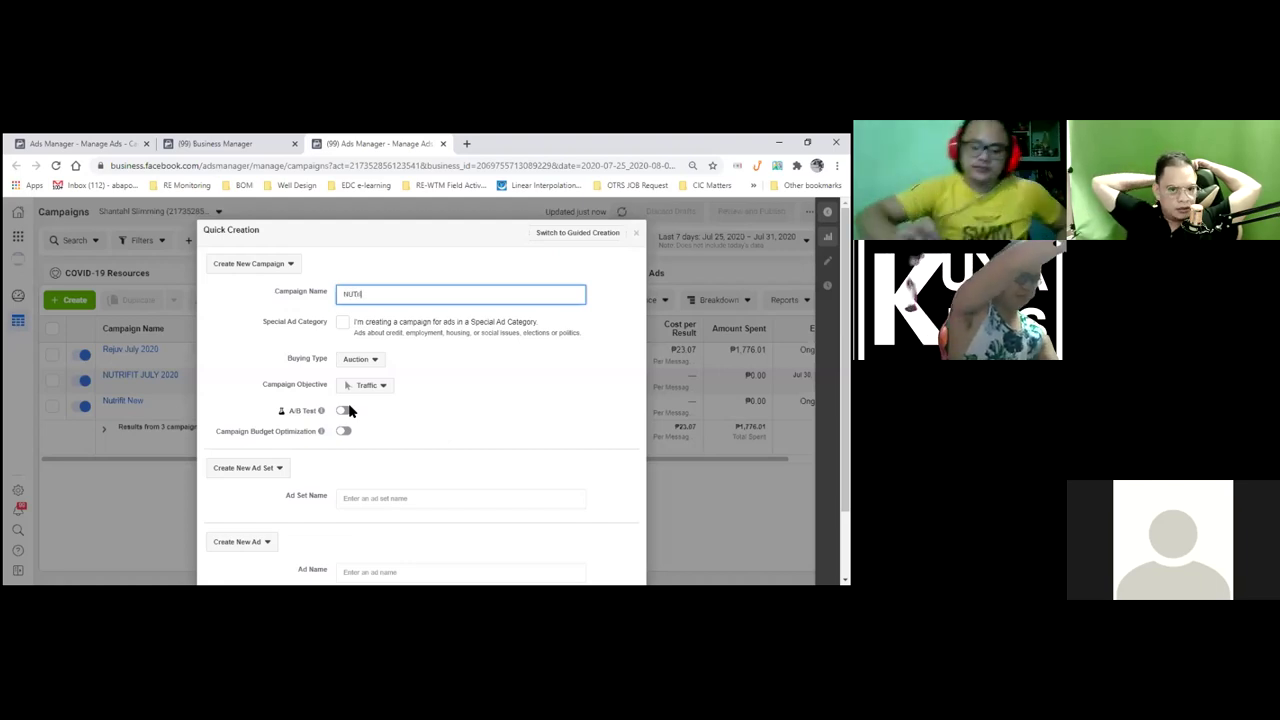
pyautogui.write('R')
pyautogui.write('FIT AU')
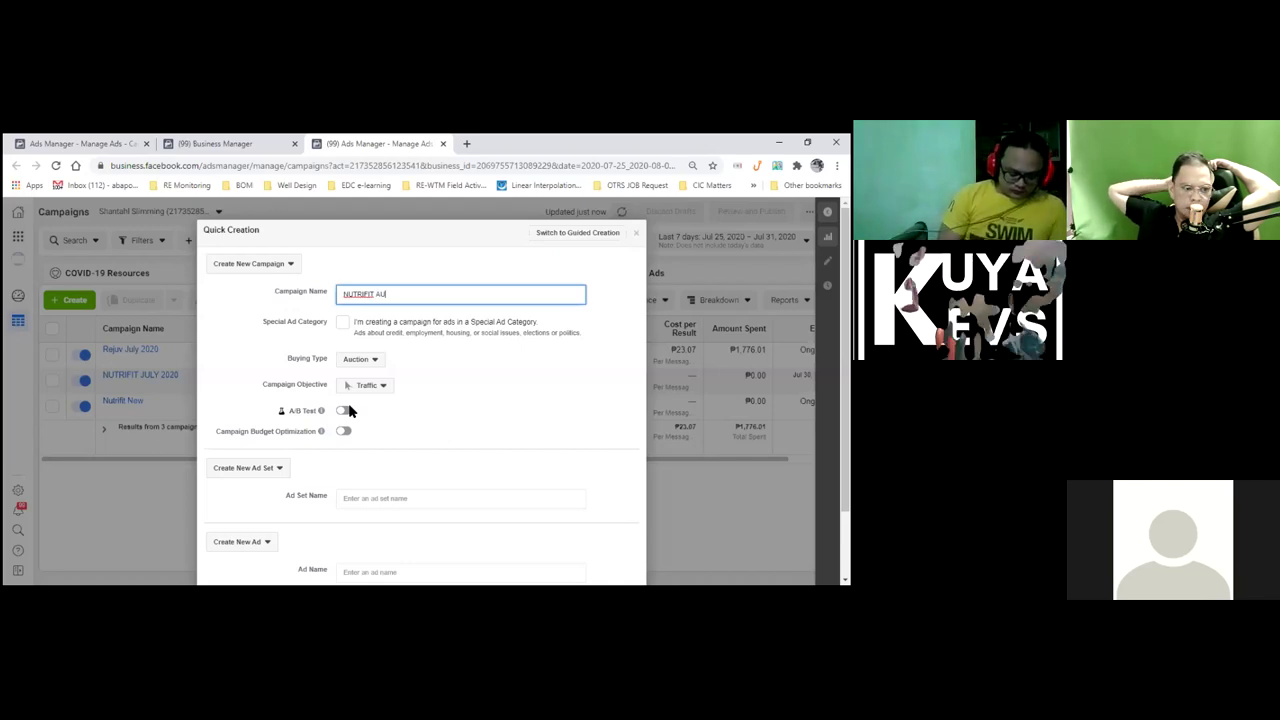
pyautogui.write('G1')
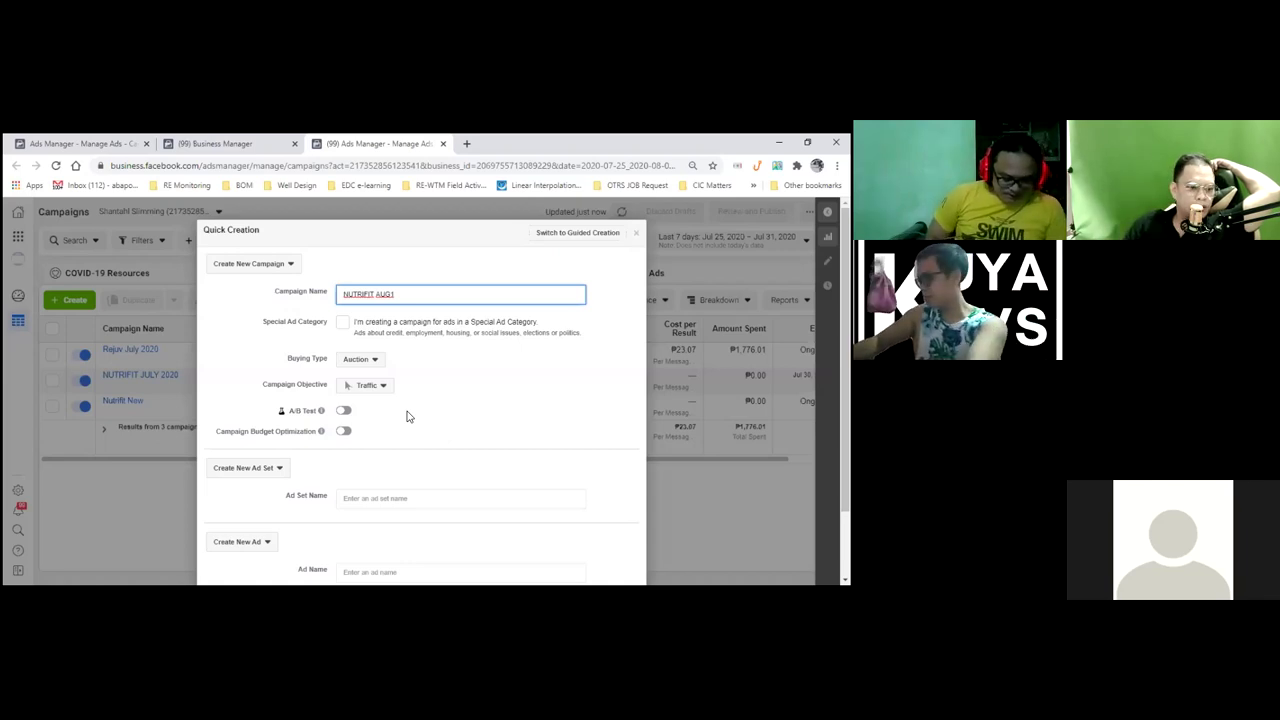
pyautogui.press('Tab')
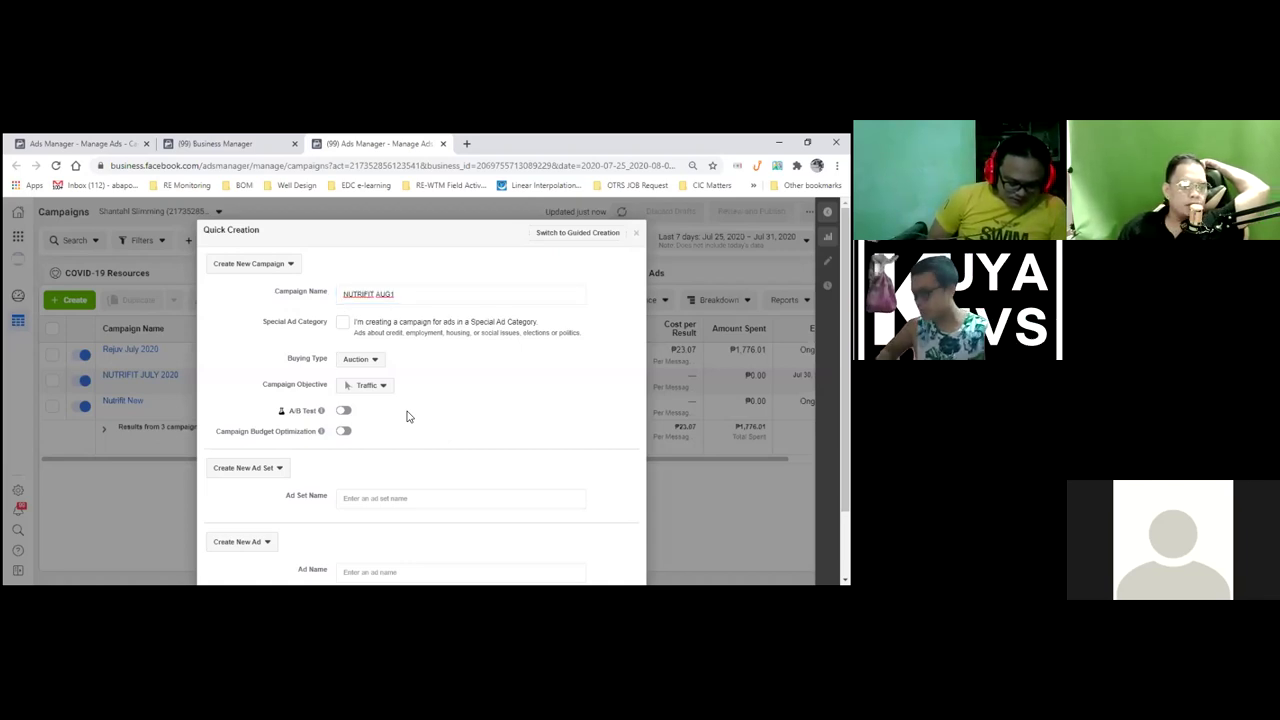
pyautogui.press('space')
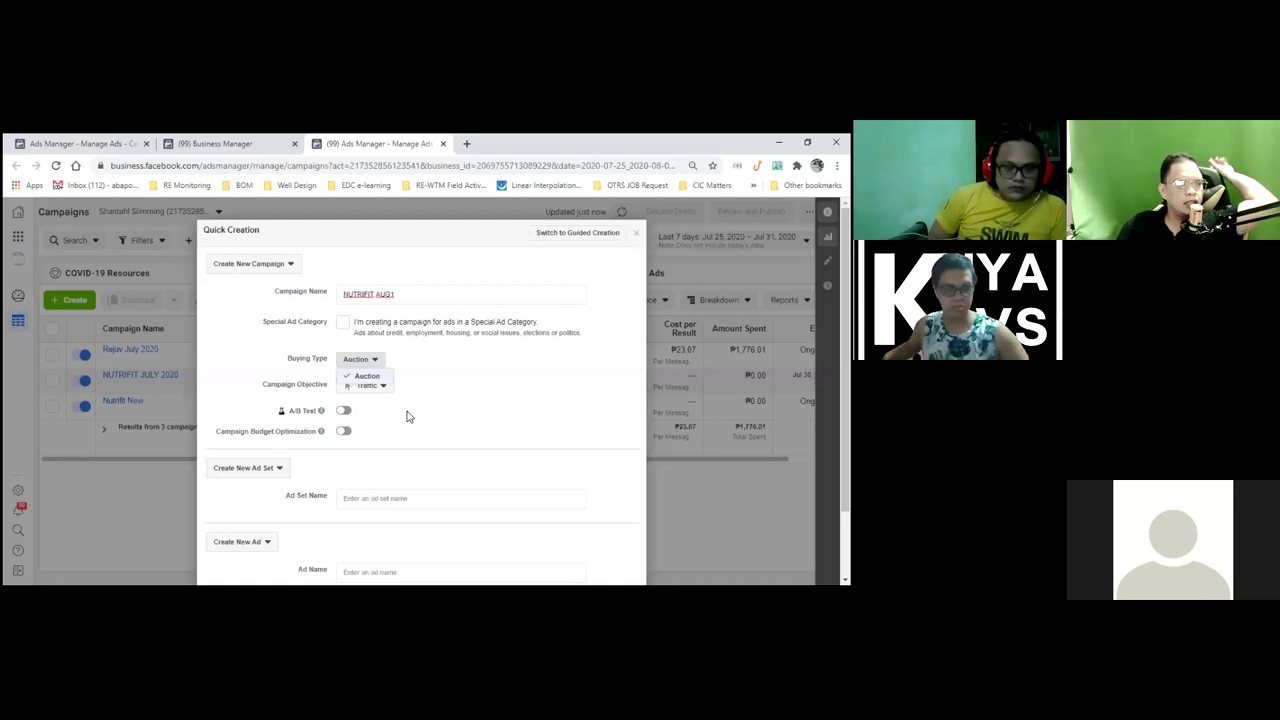
pyautogui.press('Escape')
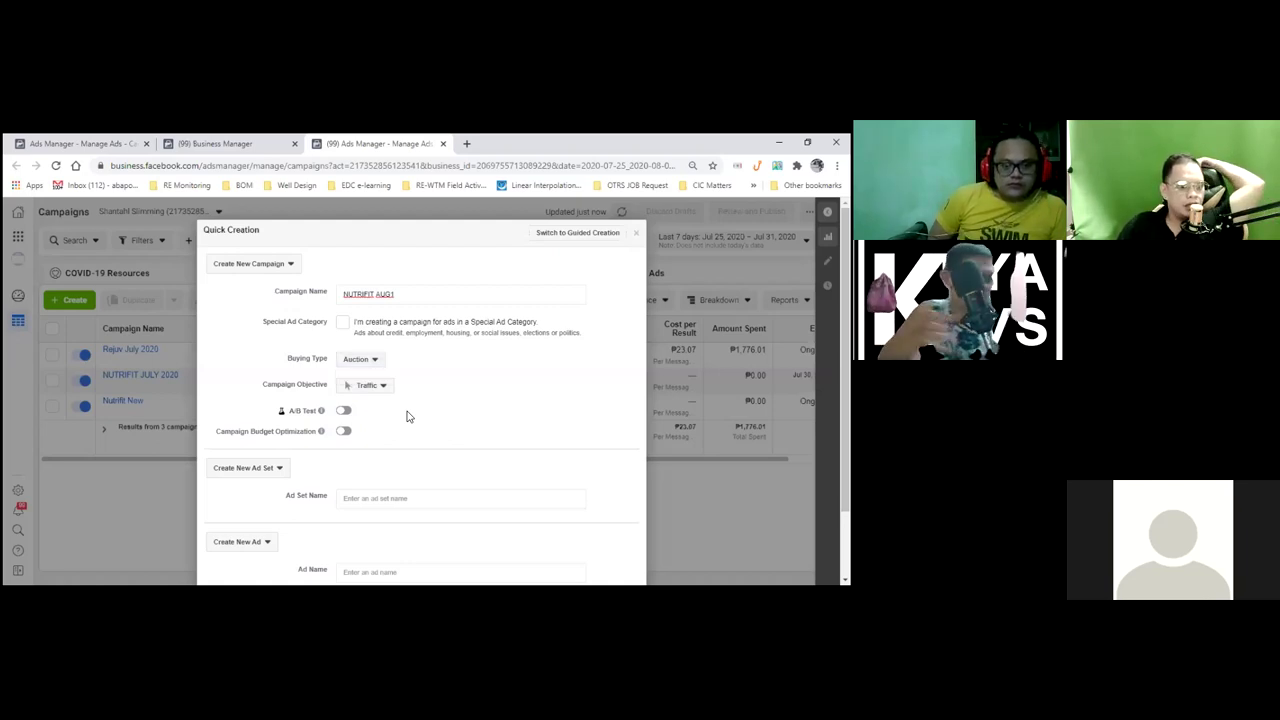
pyautogui.click(293, 265)
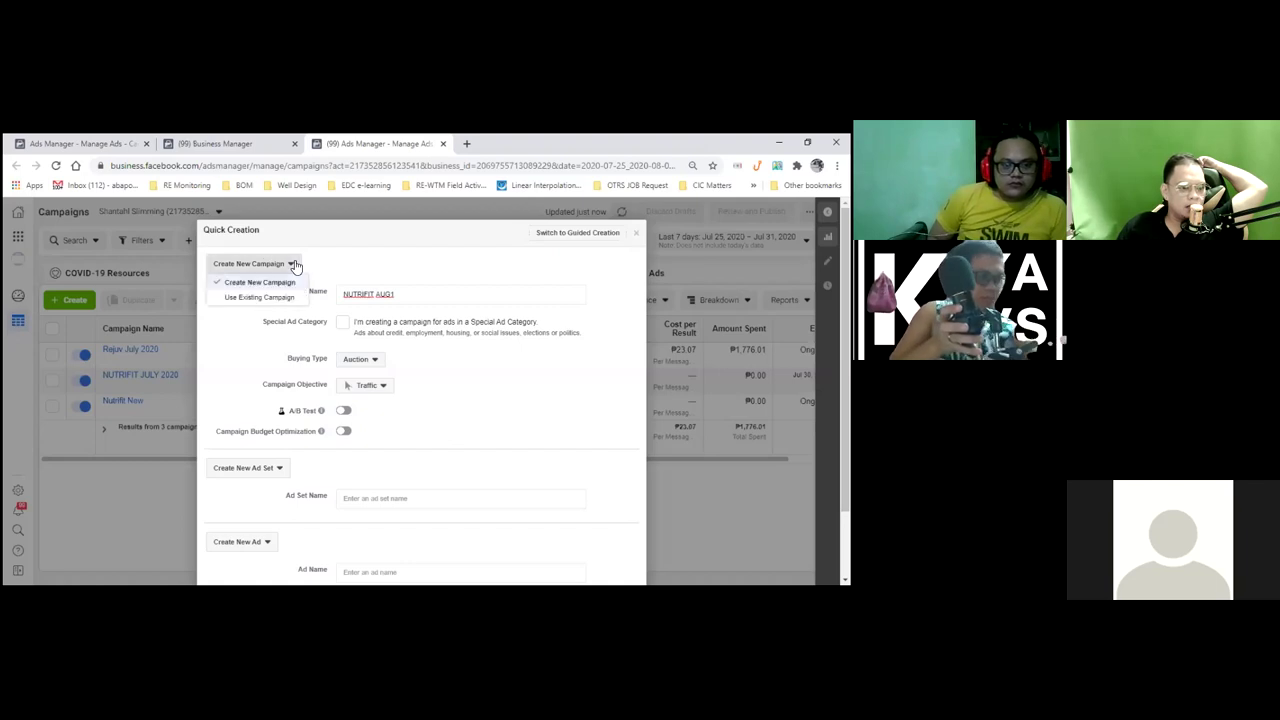
pyautogui.click(295, 265)
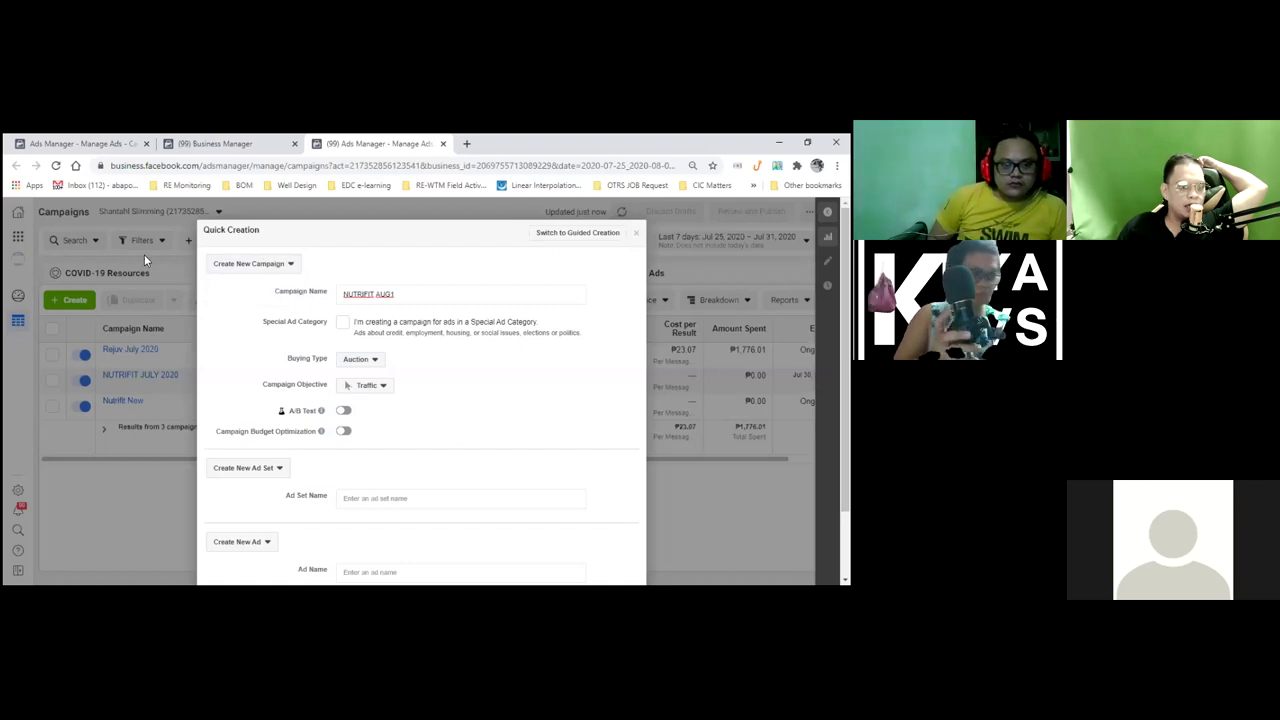
pyautogui.click(634, 236)
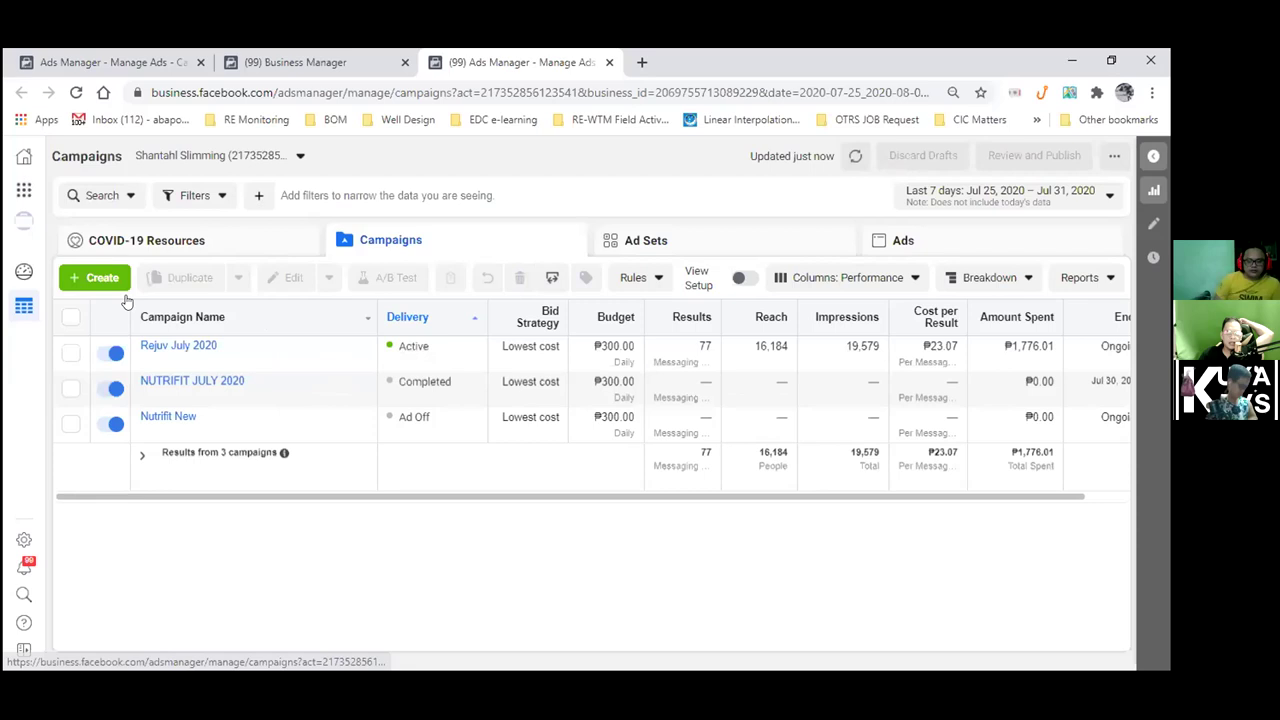
pyautogui.click(94, 279)
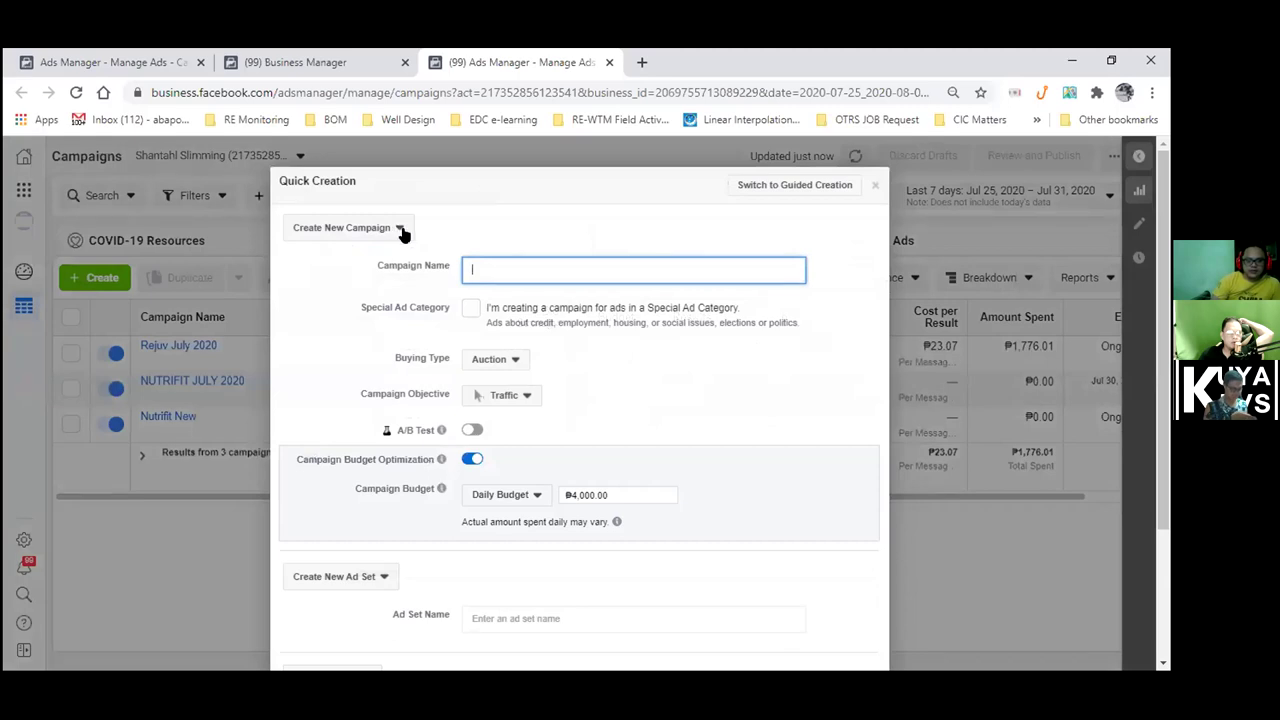
pyautogui.click(400, 229)
pyautogui.click(401, 231)
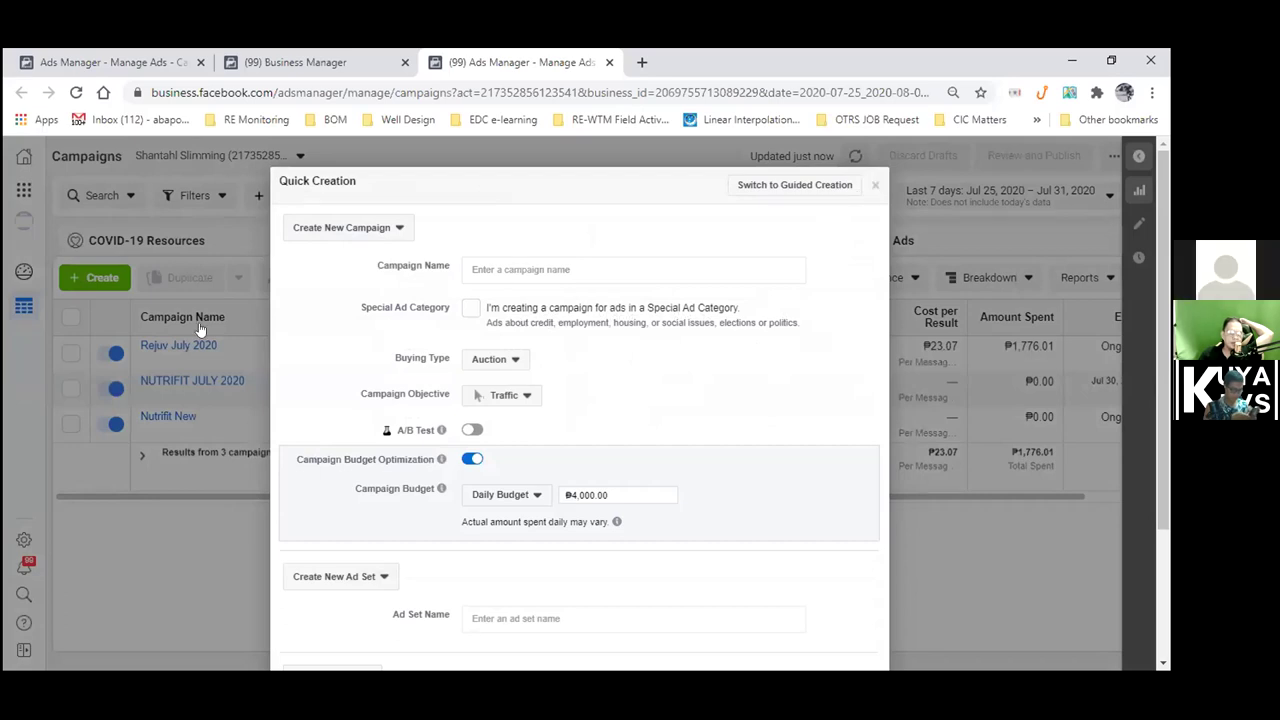
pyautogui.click(118, 305)
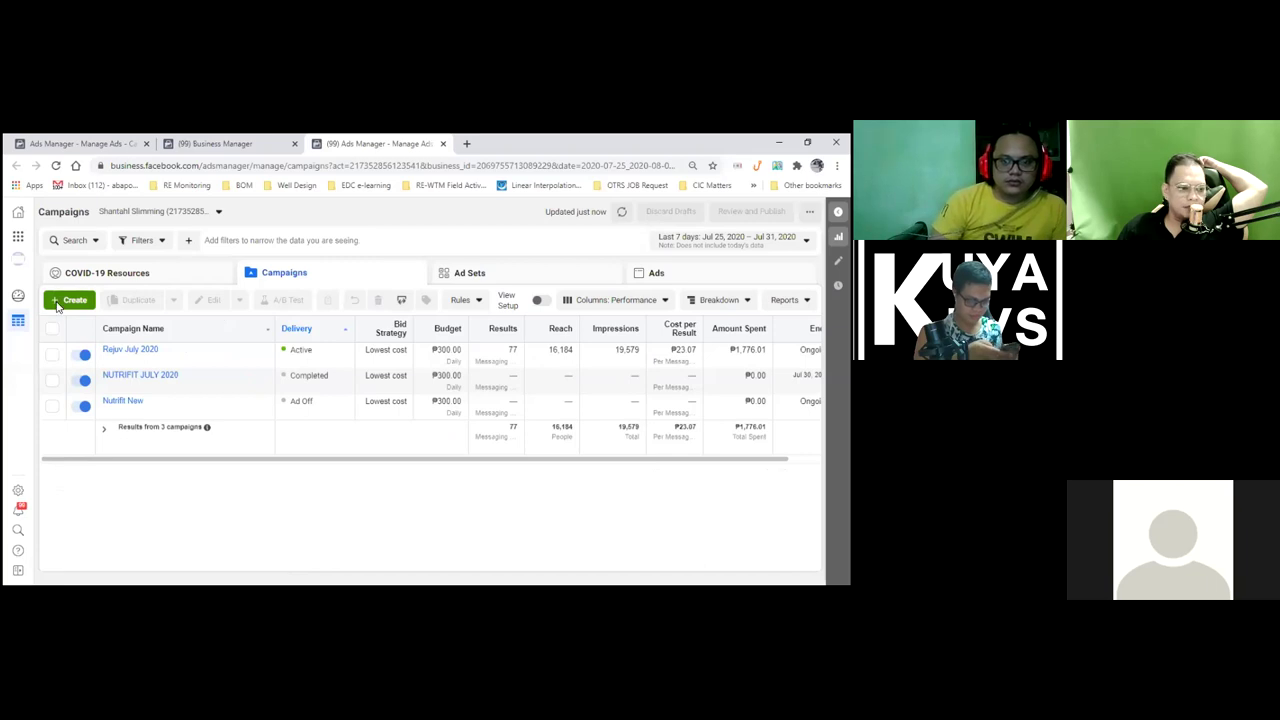
# Start a new campaign in Quick Creation, name it "NUTRIFIT AUG1", and switch to Guided Creation
pyautogui.click(74, 301)
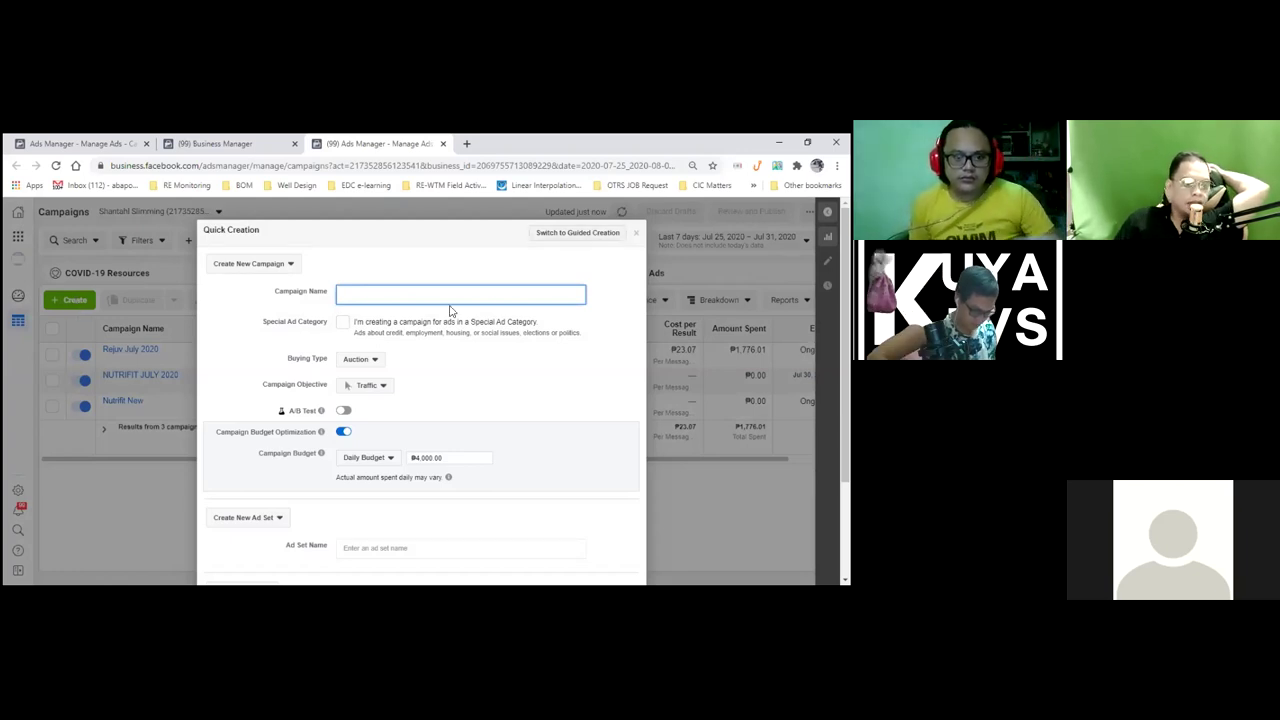
pyautogui.write('NUTRIFITI')
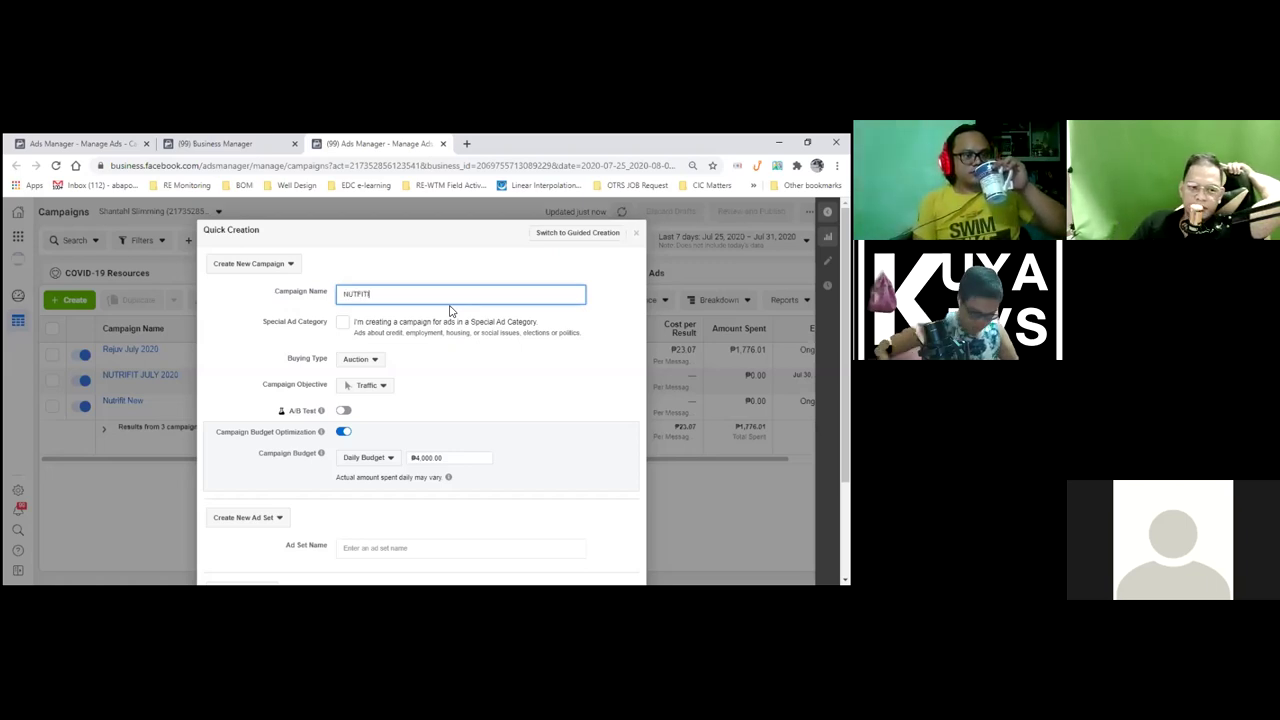
pyautogui.write('FIT AU')
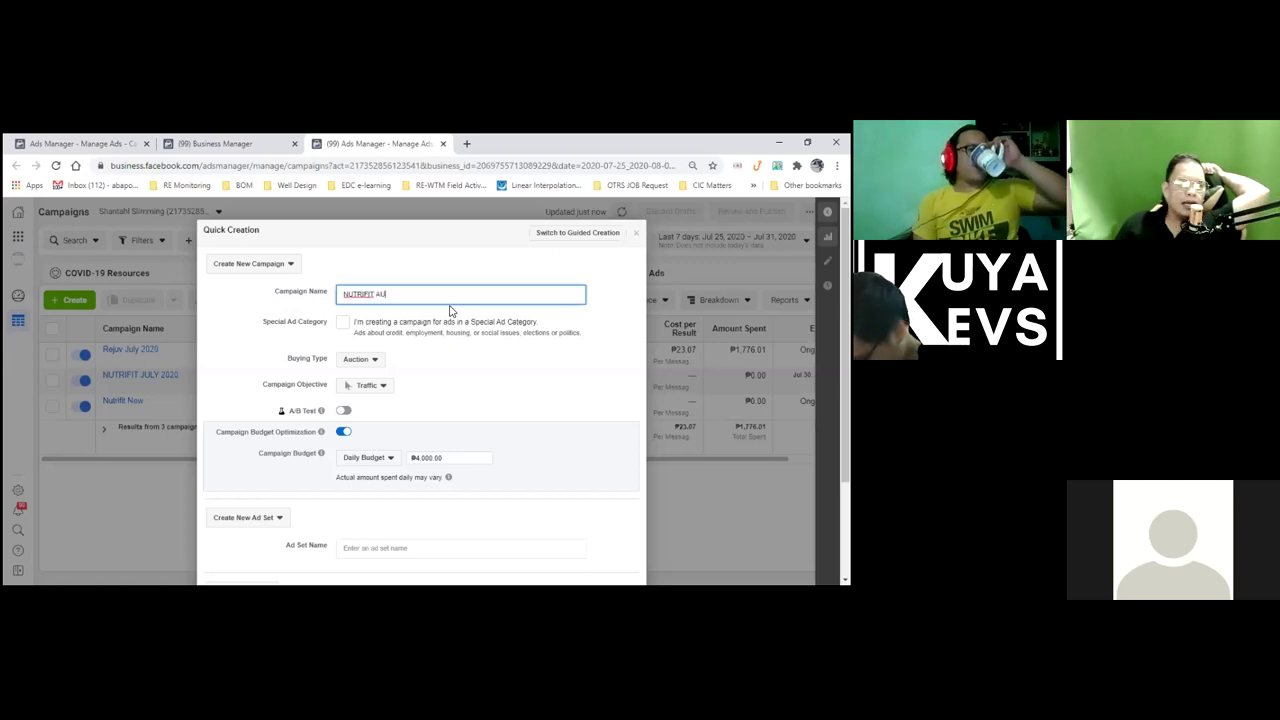
pyautogui.write('G 1')
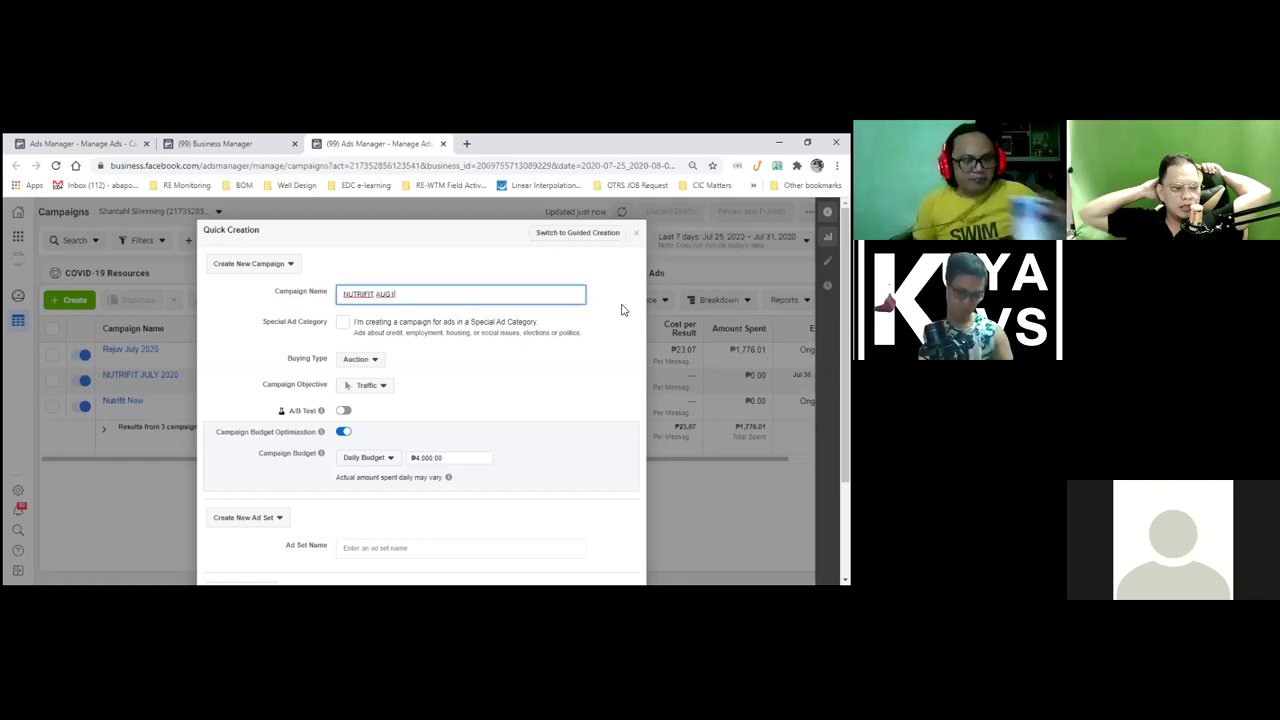
pyautogui.click(614, 272)
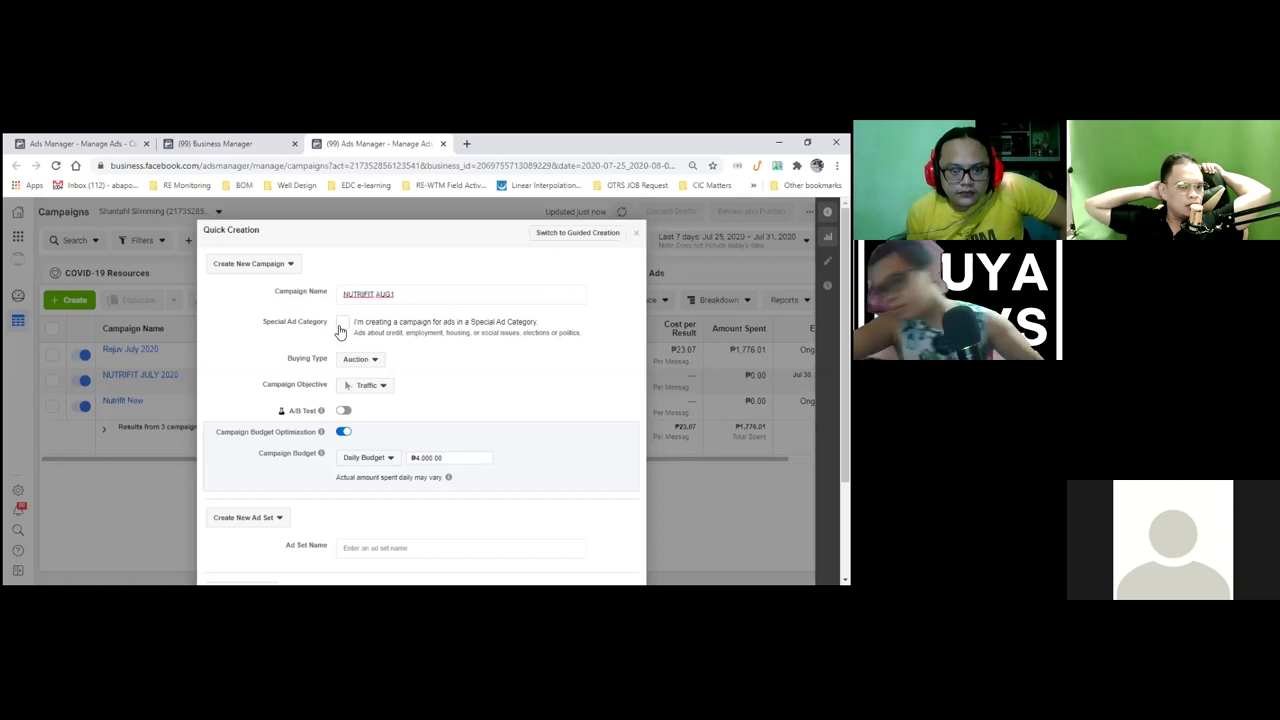
pyautogui.click(360, 358)
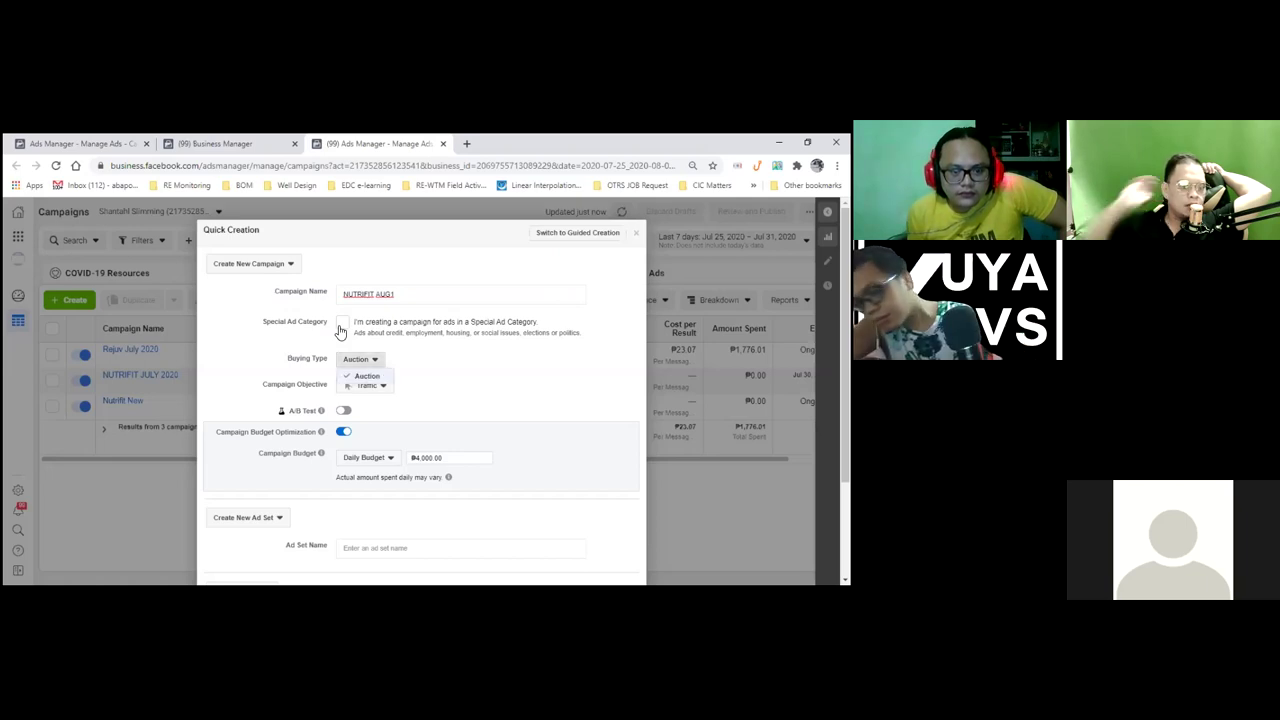
pyautogui.press('Escape')
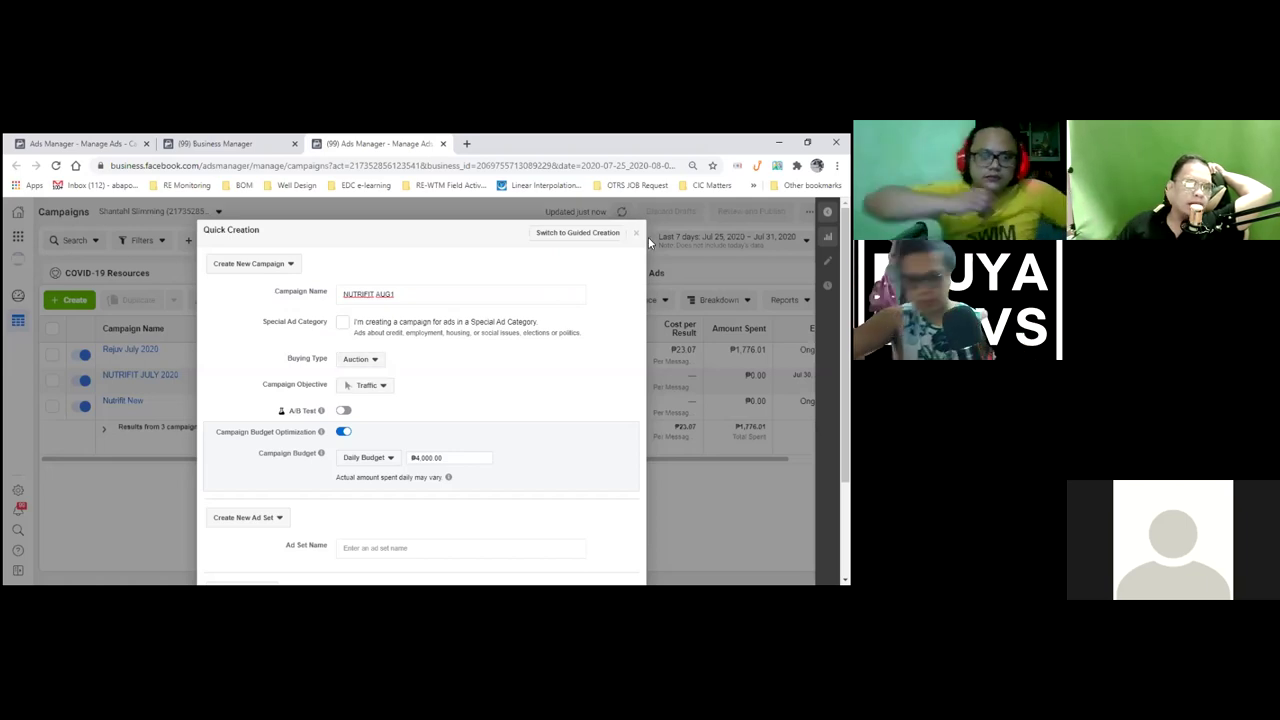
pyautogui.click(598, 234)
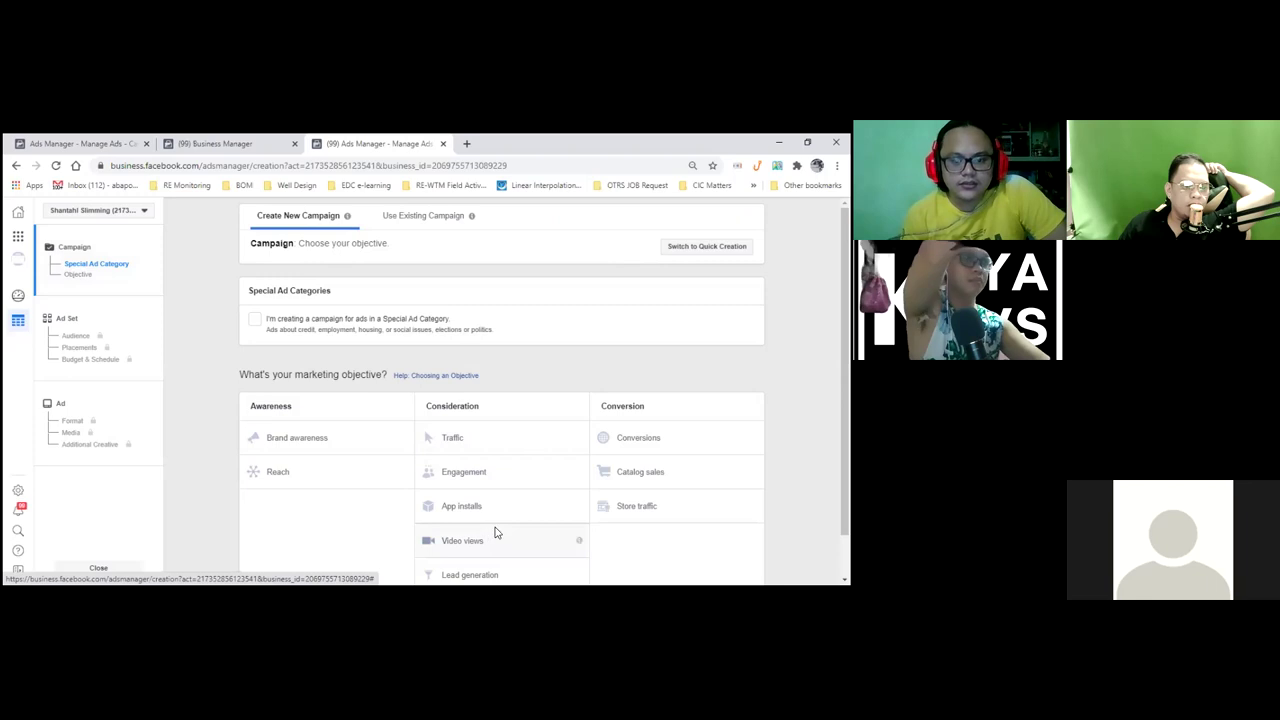
# Choose Messages under Consideration as the new campaign's marketing objective
pyautogui.scroll(-1, 494, 532)
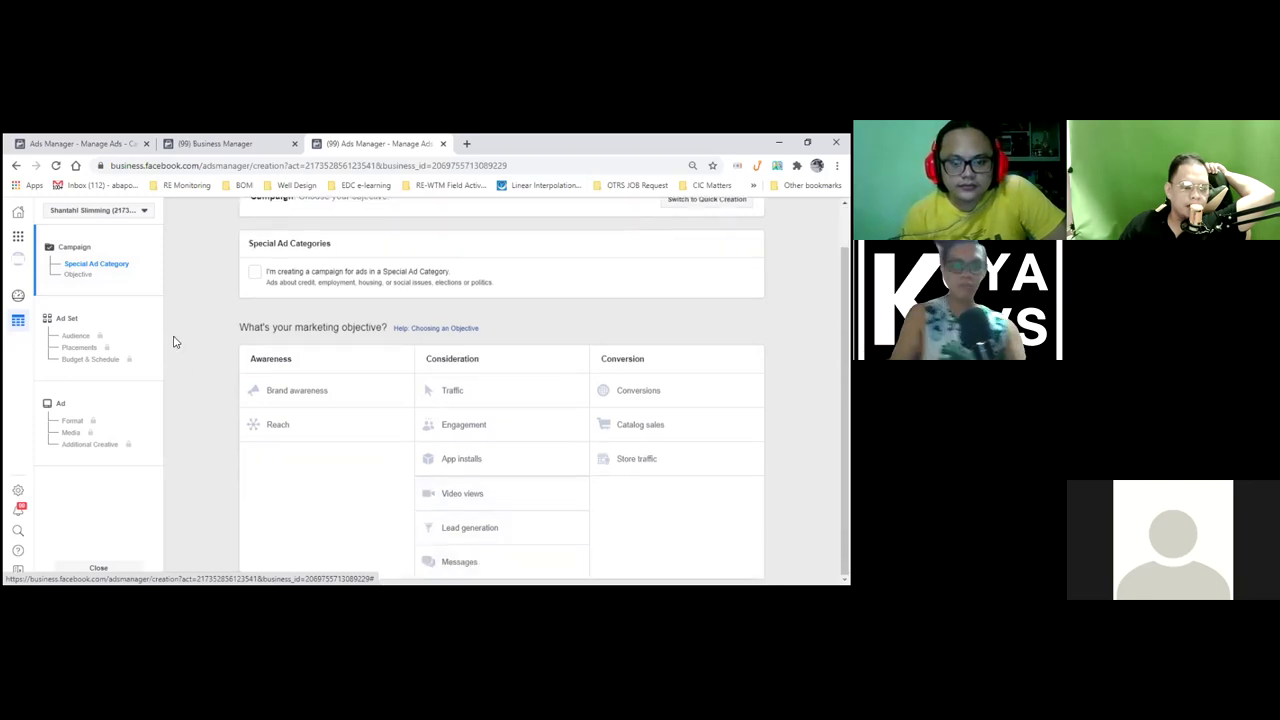
pyautogui.scroll(1, 305, 318)
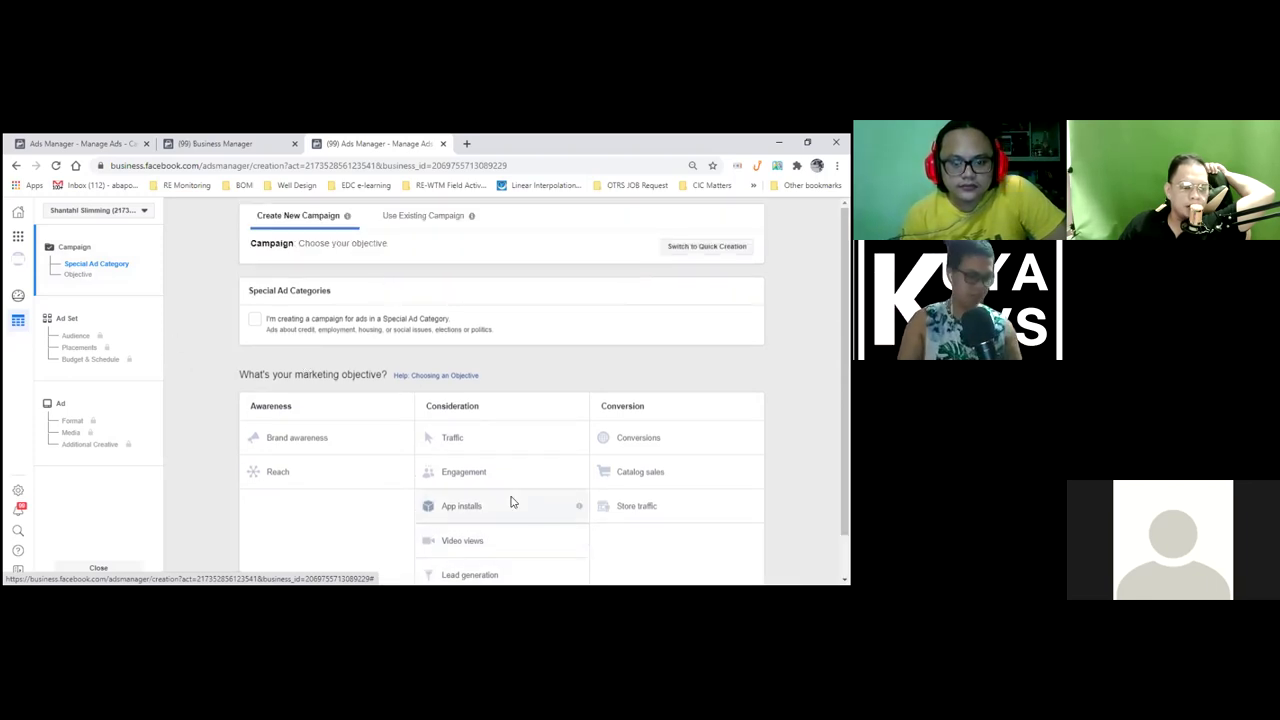
pyautogui.scroll(-1, 505, 560)
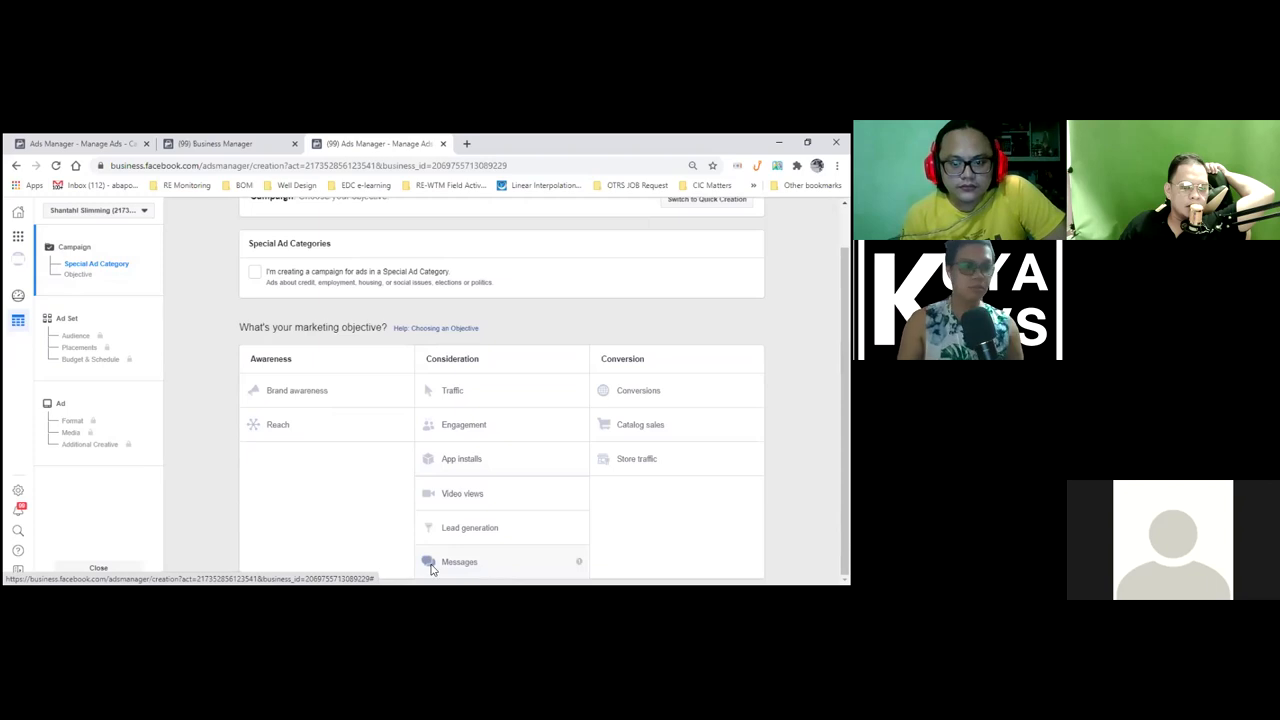
pyautogui.scroll(1, 460, 553)
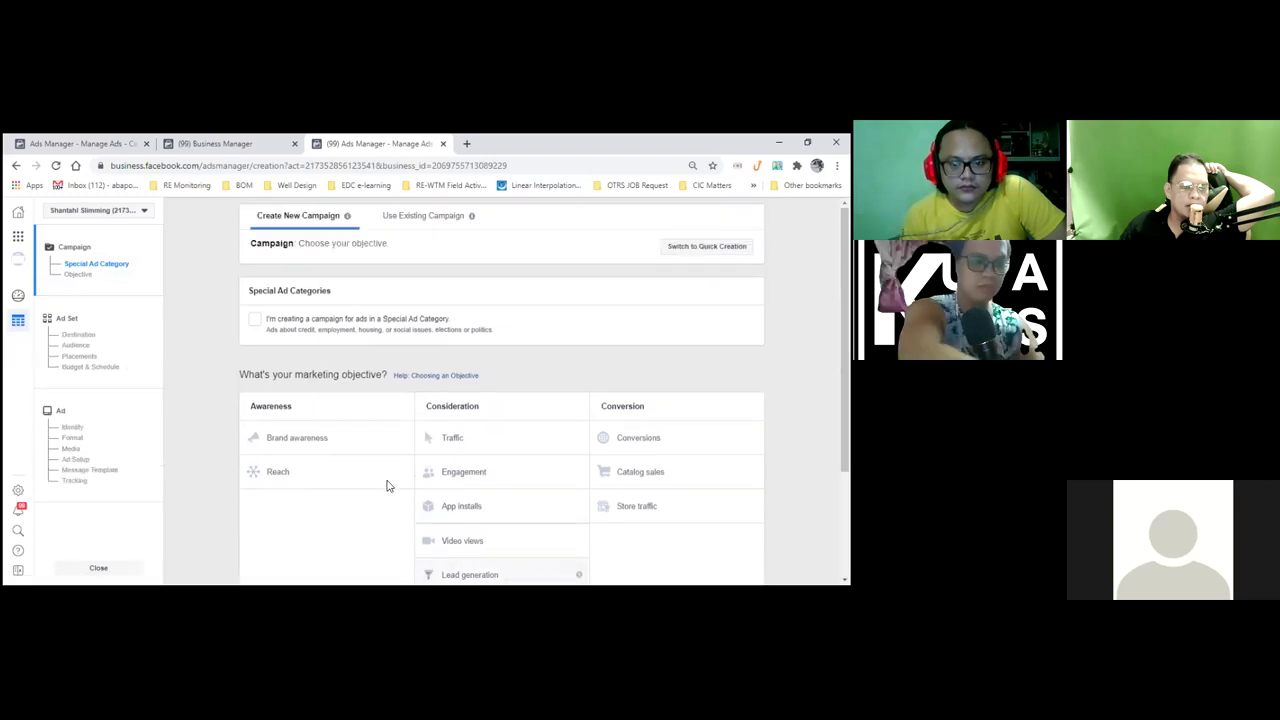
pyautogui.scroll(-1, 386, 487)
pyautogui.scroll(1, 382, 468)
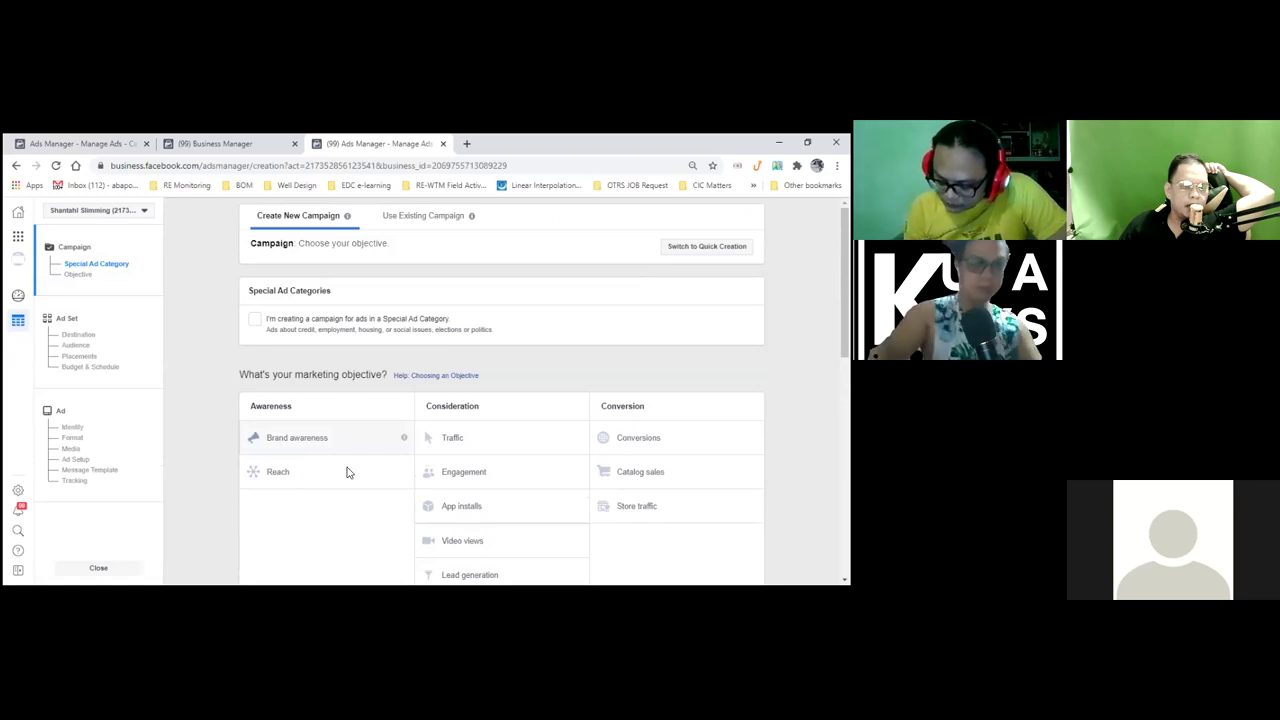
pyautogui.scroll(-1, 368, 463)
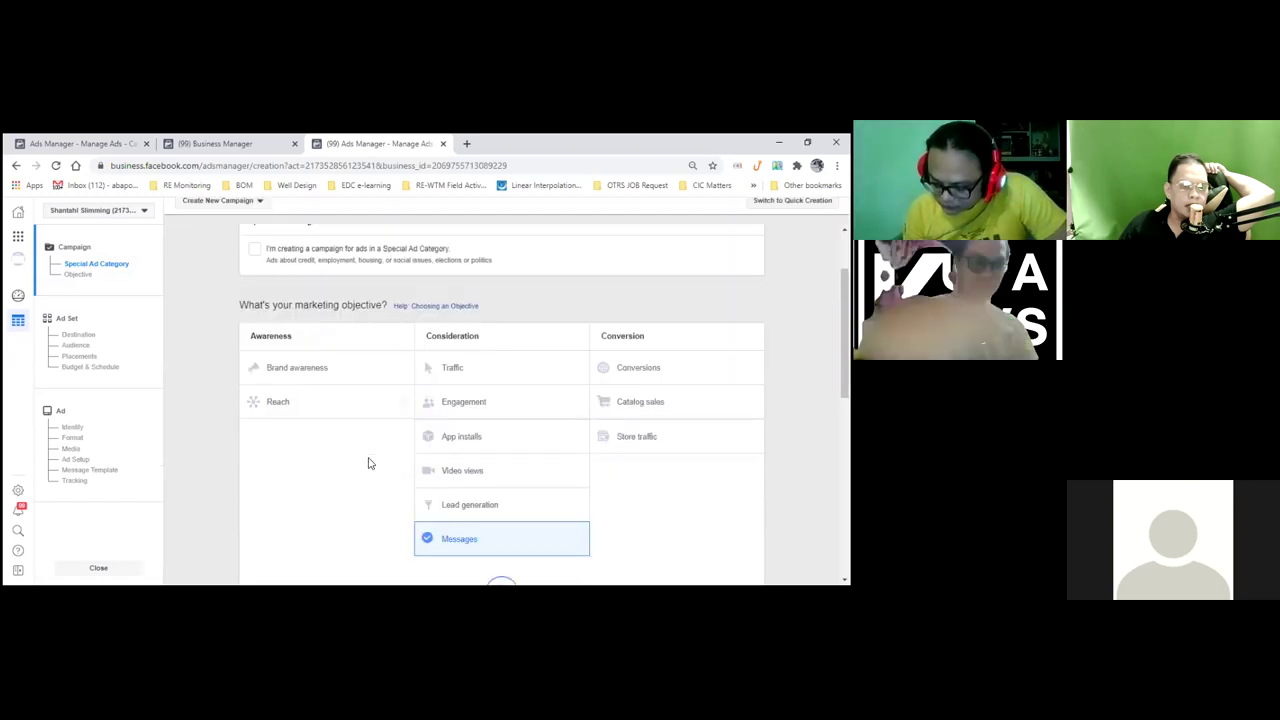
# Turn off Campaign Budget Optimization for the Messages campaign and continue to the ad set stage
pyautogui.scroll(-2, 368, 463)
pyautogui.scroll(-3, 368, 463)
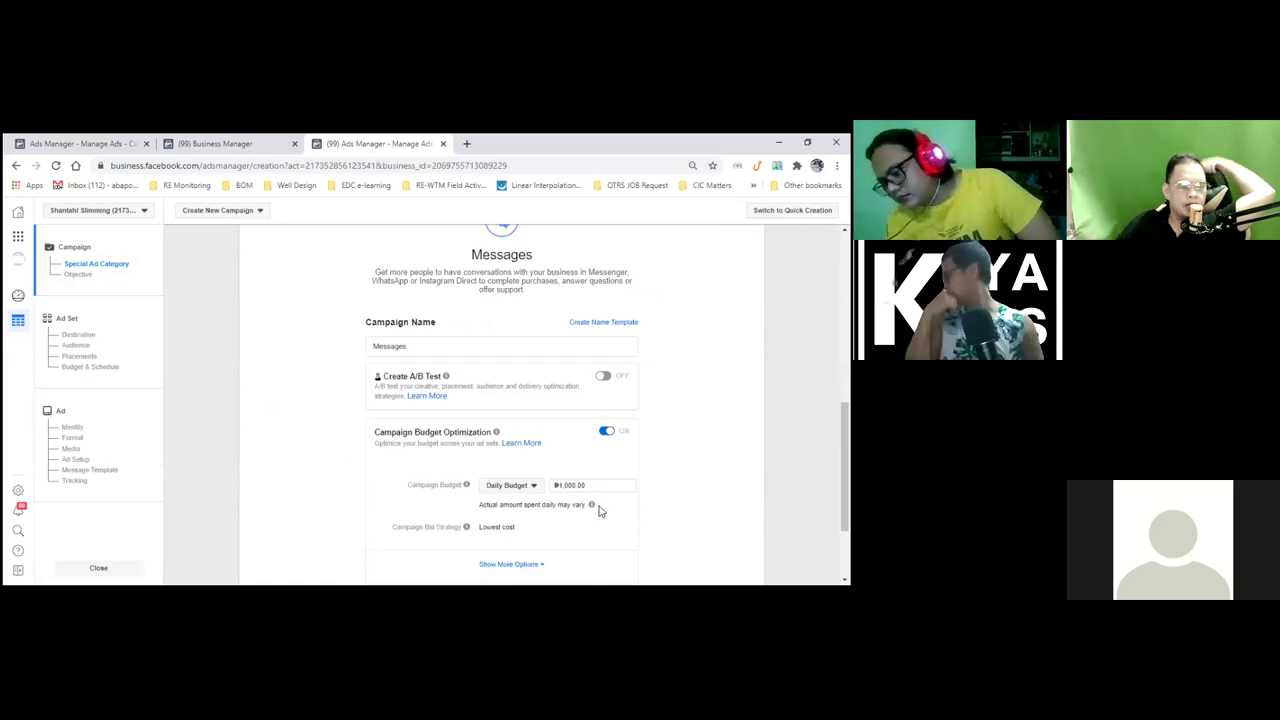
pyautogui.scroll(-2, 600, 511)
pyautogui.scroll(2, 600, 511)
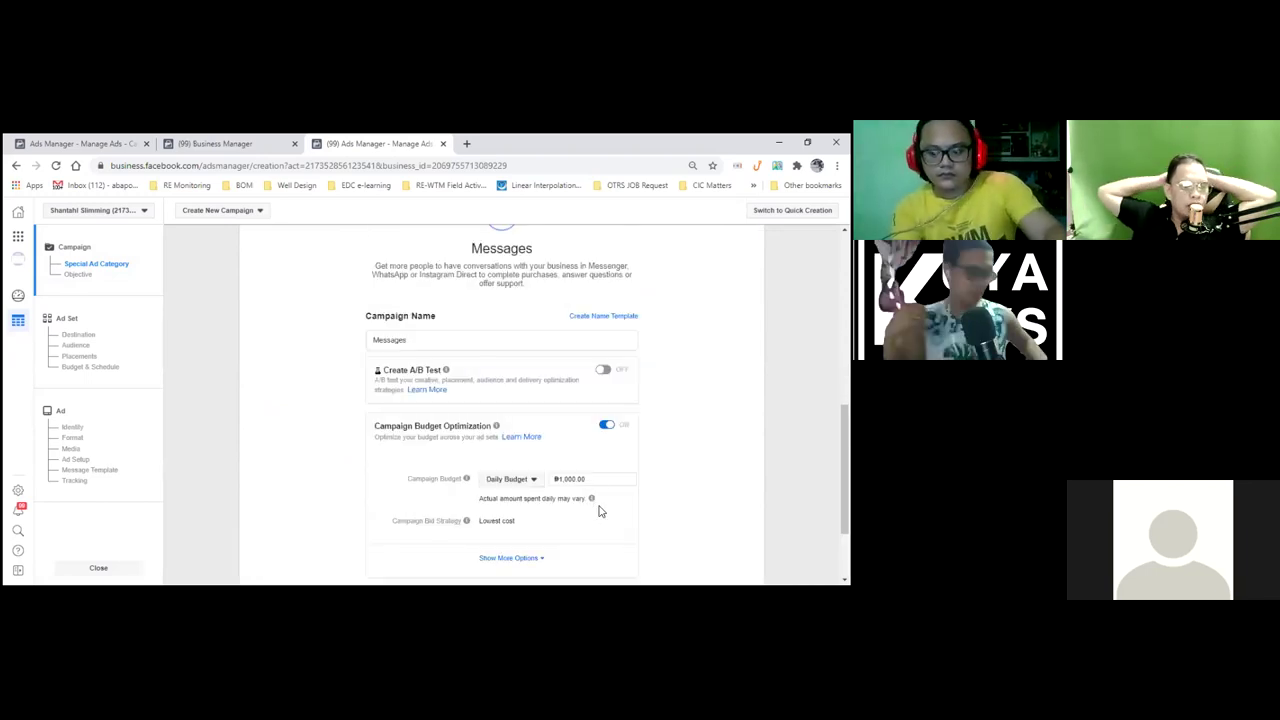
pyautogui.scroll(1, 600, 511)
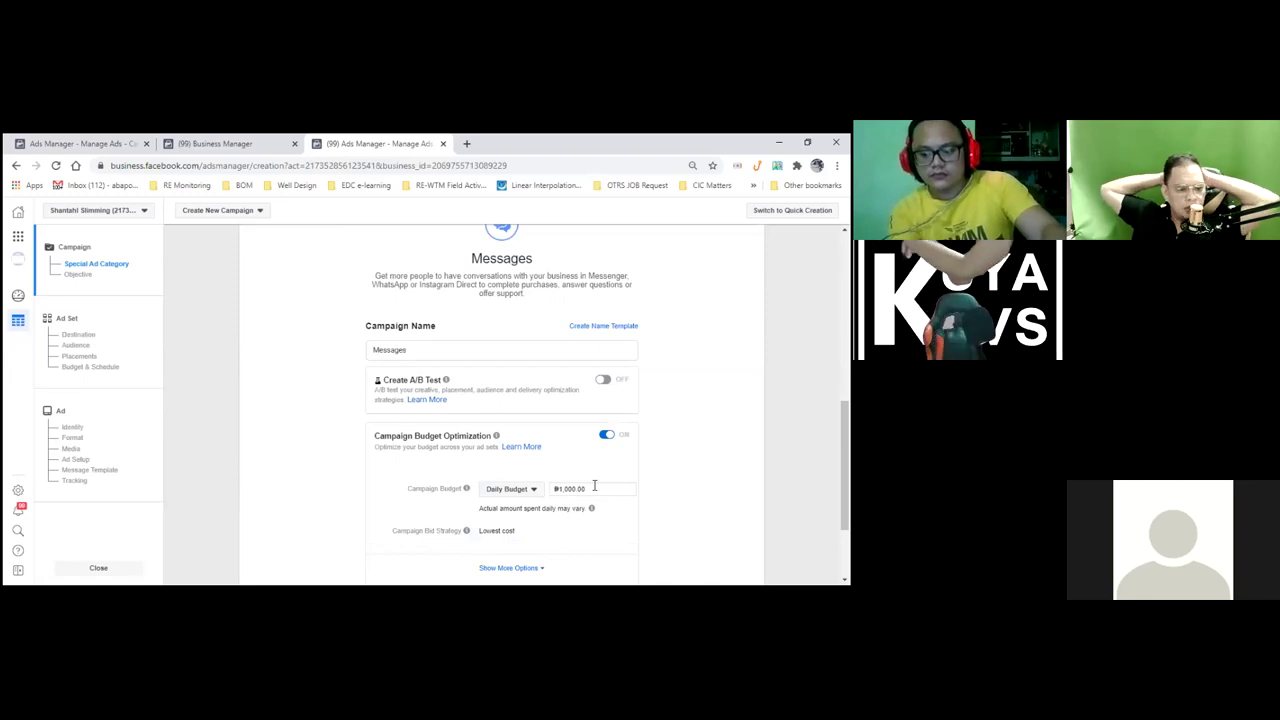
pyautogui.scroll(3, 594, 486)
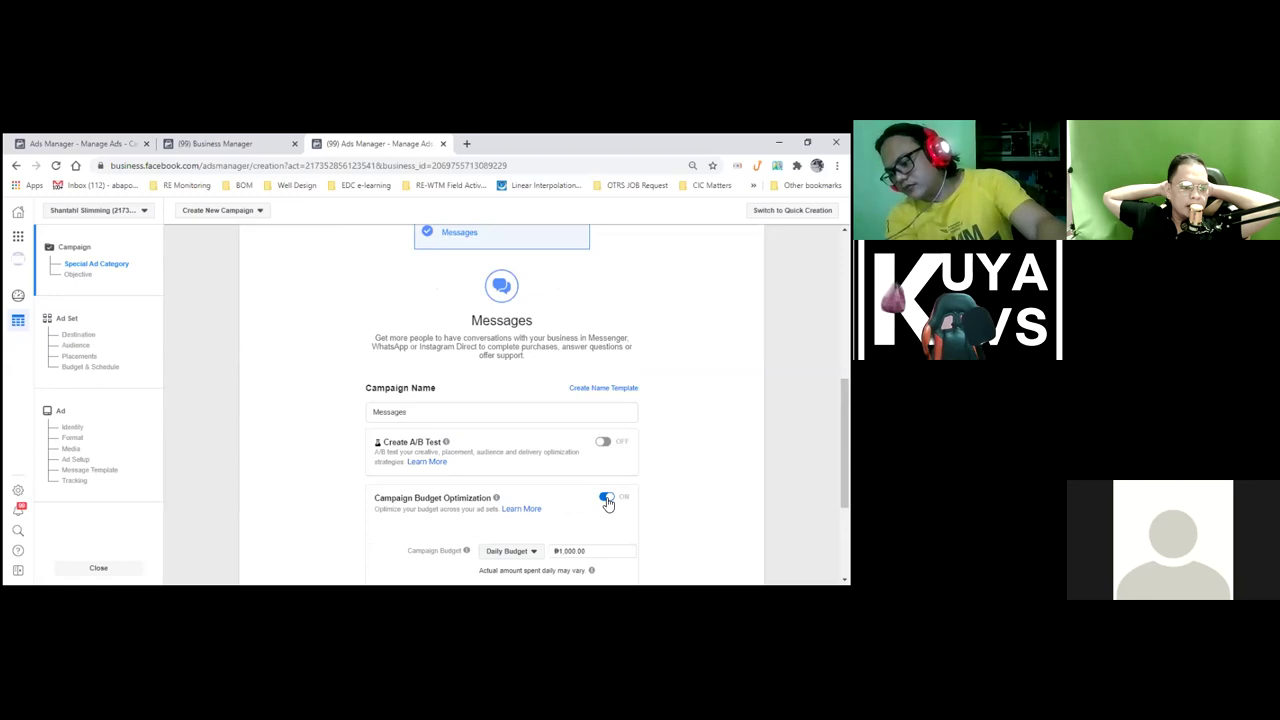
pyautogui.click(606, 498)
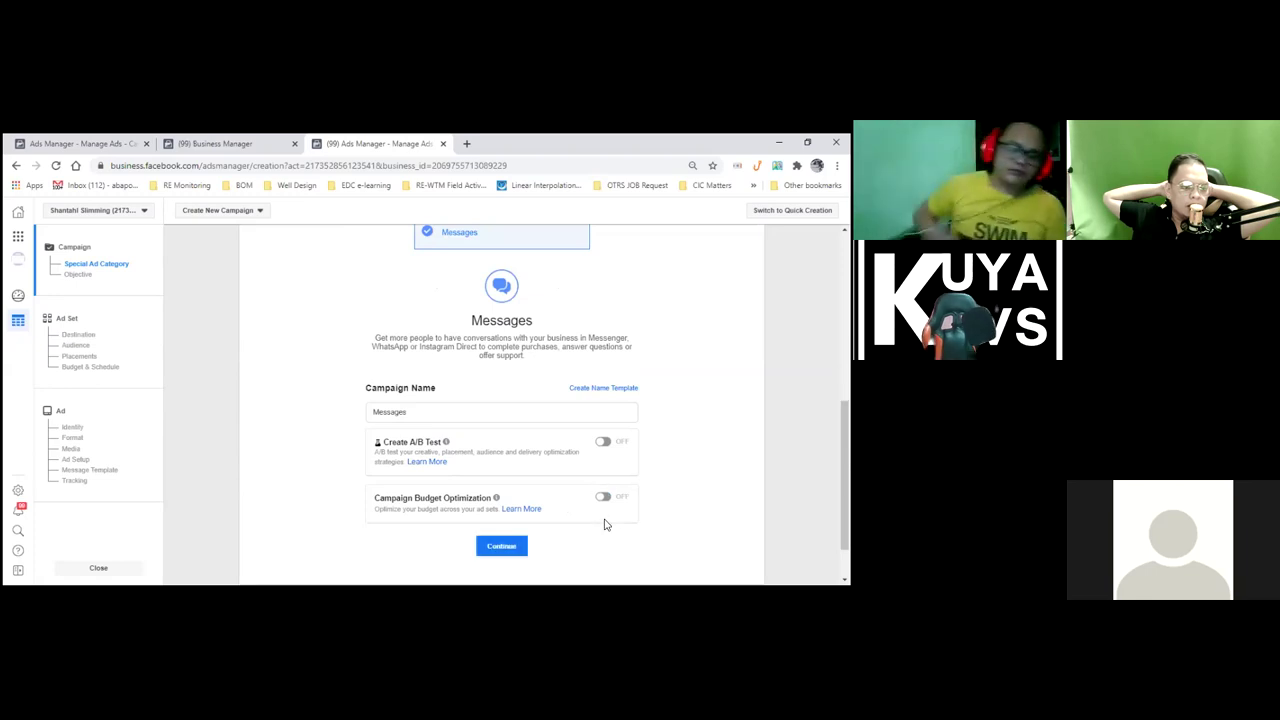
pyautogui.scroll(-3, 604, 524)
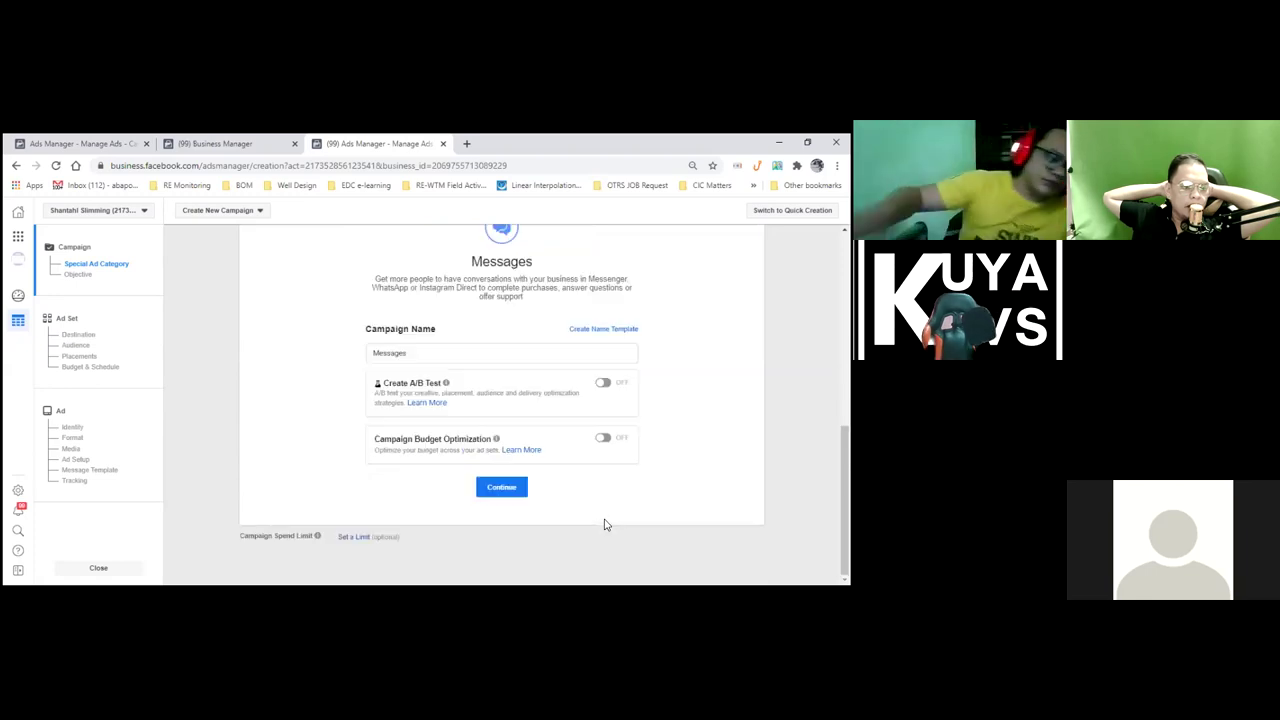
pyautogui.click(516, 499)
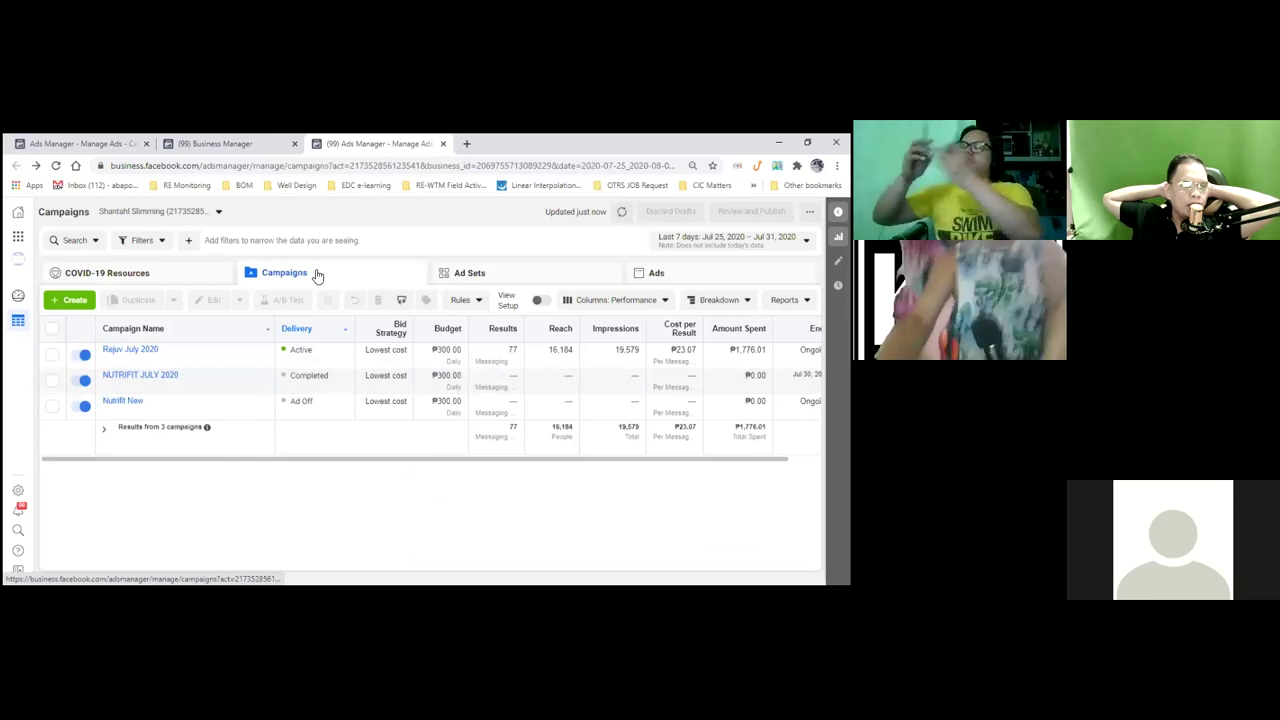
# Return to the guided campaign creation form, choose Messages as the marketing objective, and turn off Campaign Budget Optimization
pyautogui.click(36, 166)
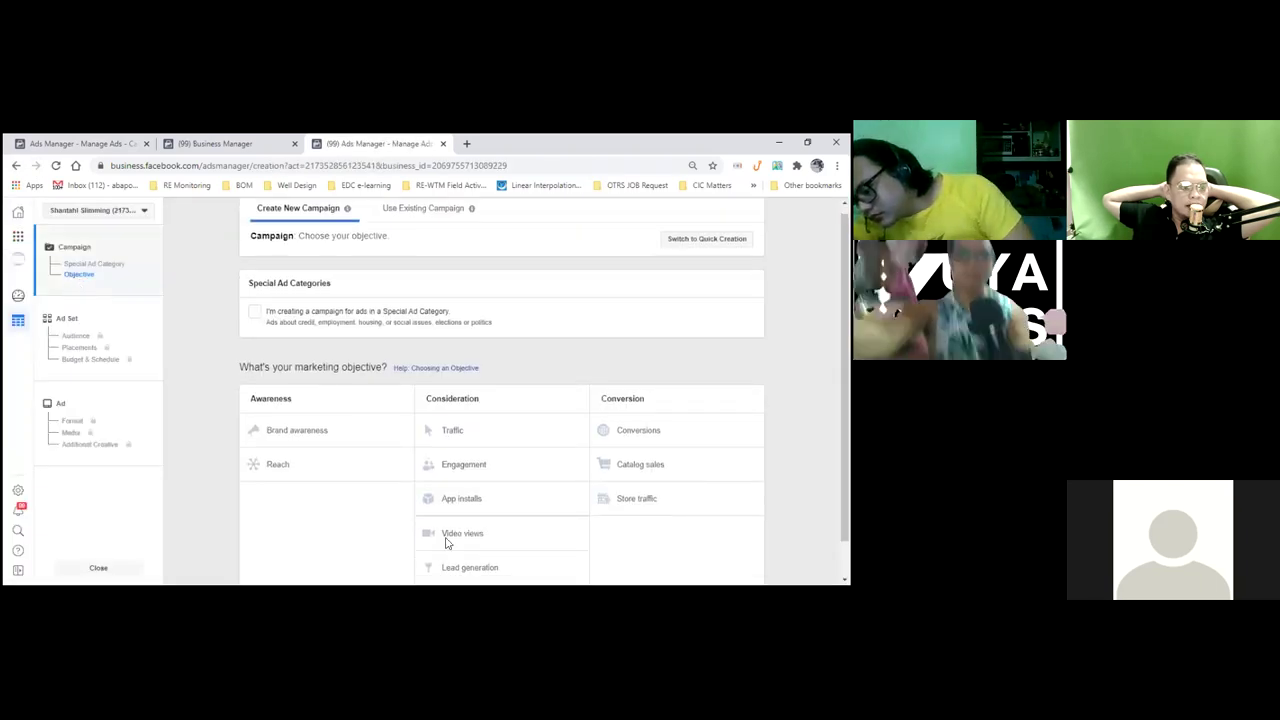
pyautogui.scroll(-1, 446, 541)
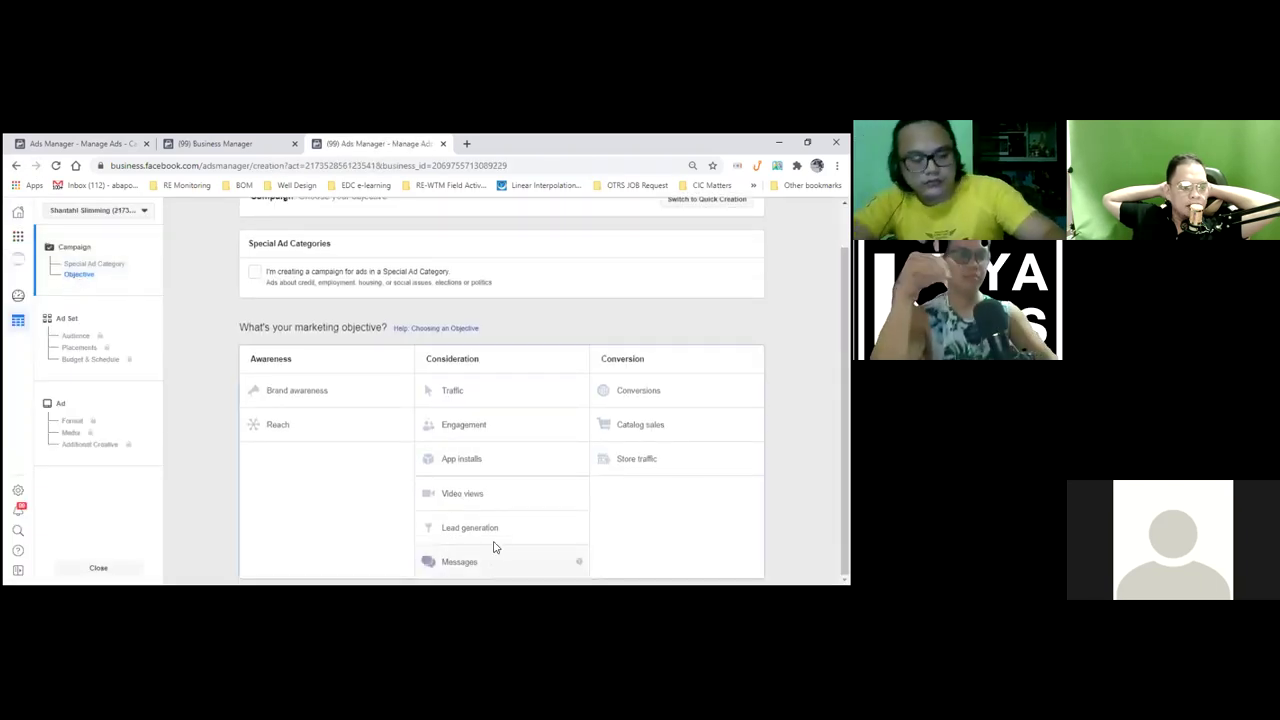
pyautogui.click(495, 556)
pyautogui.scroll(-1, 614, 508)
pyautogui.click(608, 495)
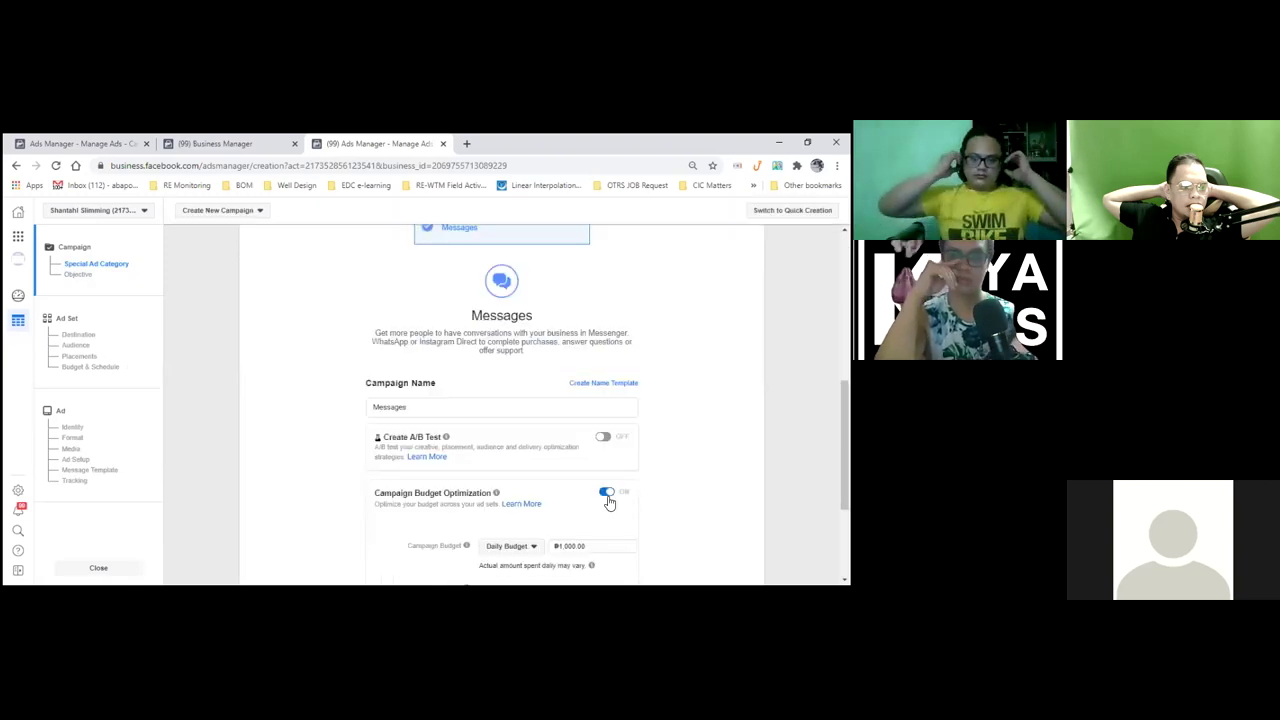
pyautogui.click(607, 496)
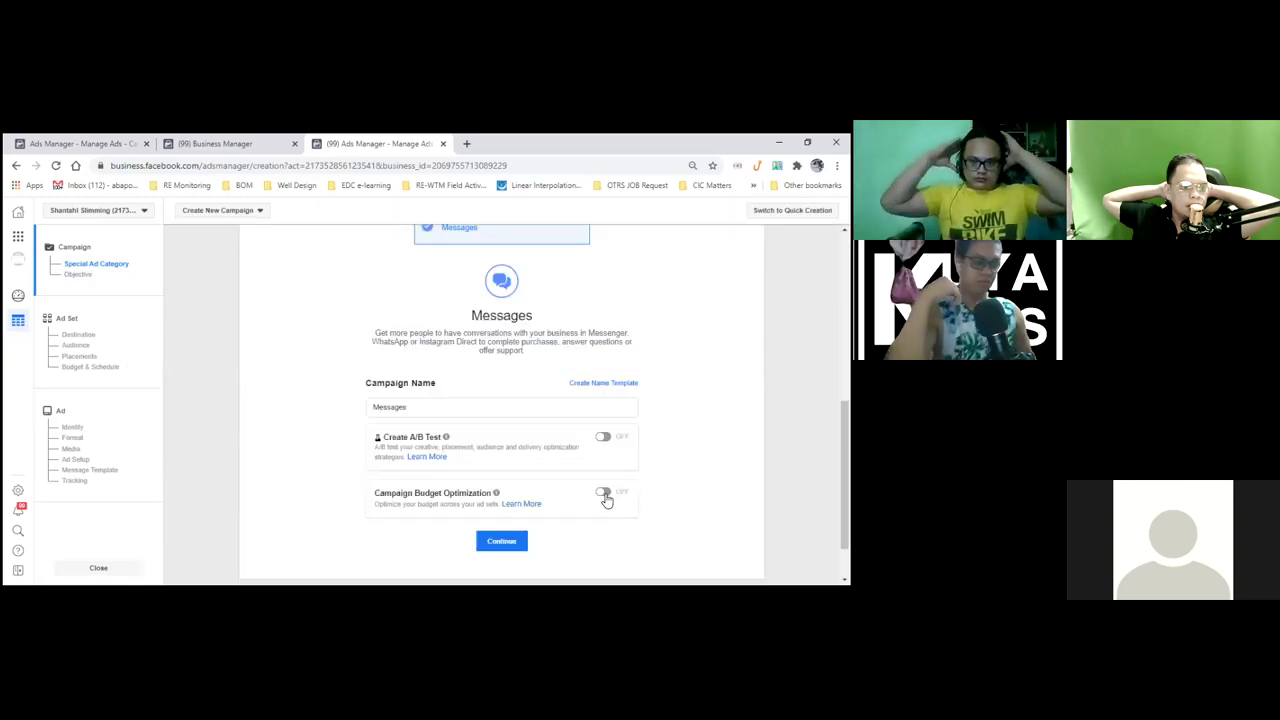
# Turn Campaign Budget Optimization back on with a daily budget of 300, and switch it off again
pyautogui.click(604, 495)
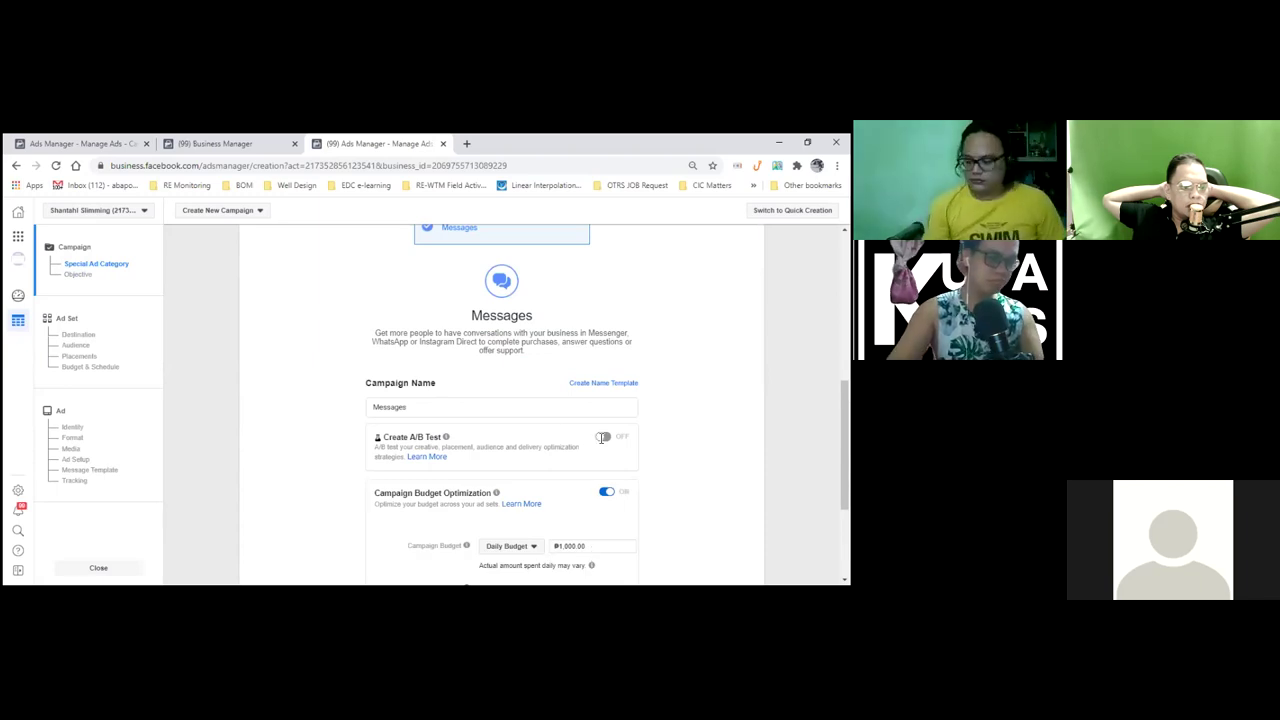
pyautogui.scroll(-2, 553, 428)
pyautogui.click(555, 428)
pyautogui.press('BackSpace')
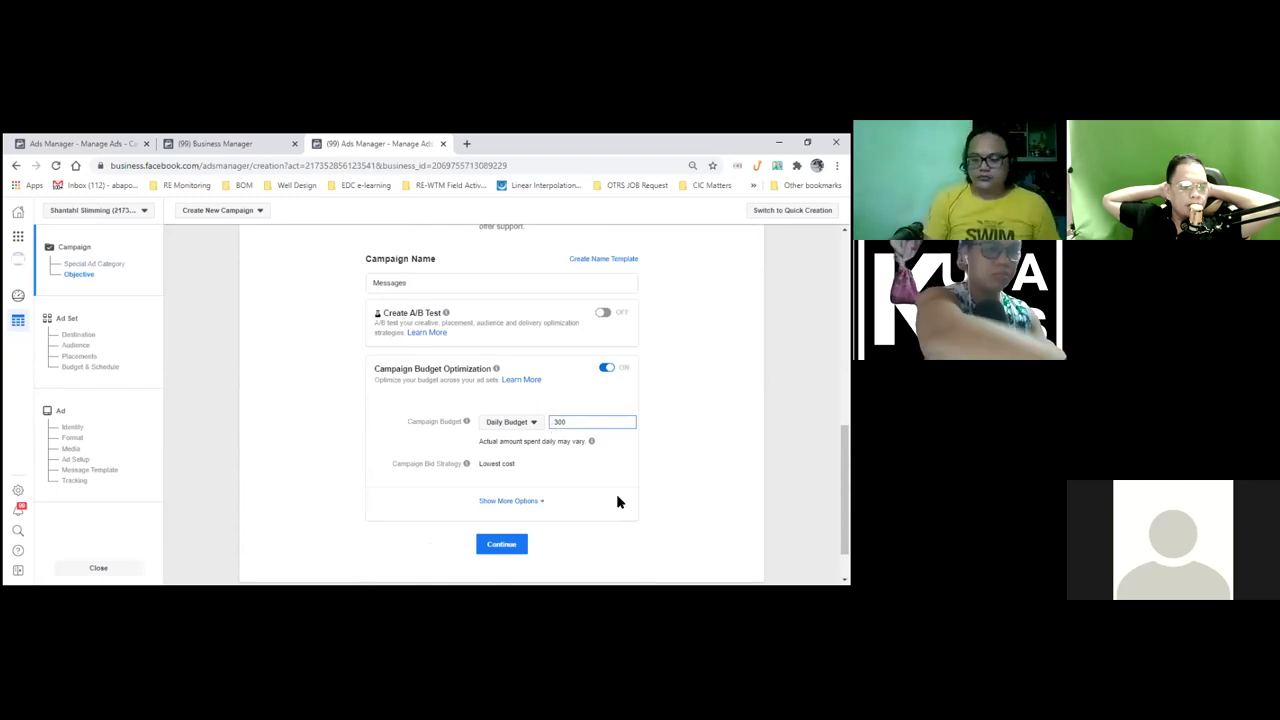
pyautogui.scroll(1, 628, 450)
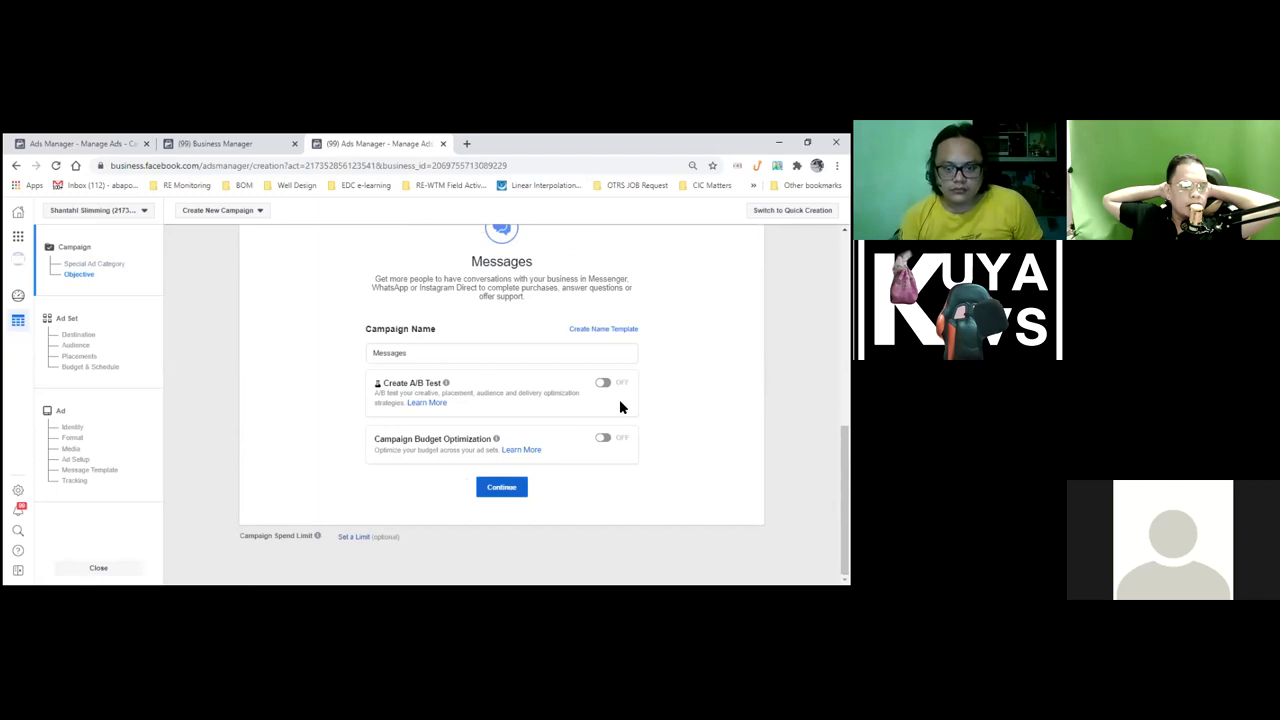
# Name the campaign "NUTRIFIT AUG1" and continue to the ad set setup
pyautogui.press('BackSpace')
pyautogui.press('BackSpace')
pyautogui.press('BackSpace')
pyautogui.press('BackSpace')
pyautogui.press('BackSpace')
pyautogui.press('BackSpace')
pyautogui.press('BackSpace')
pyautogui.press('BackSpace')
pyautogui.write('NUT')
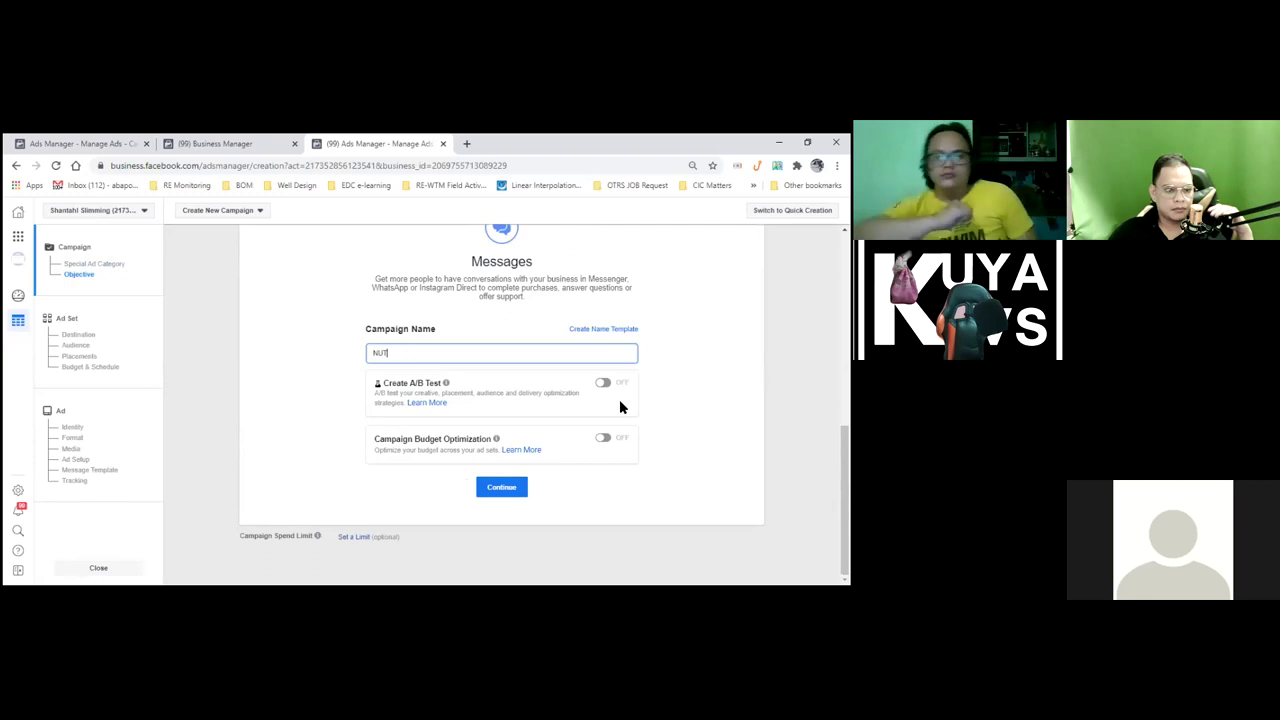
pyautogui.write('R')
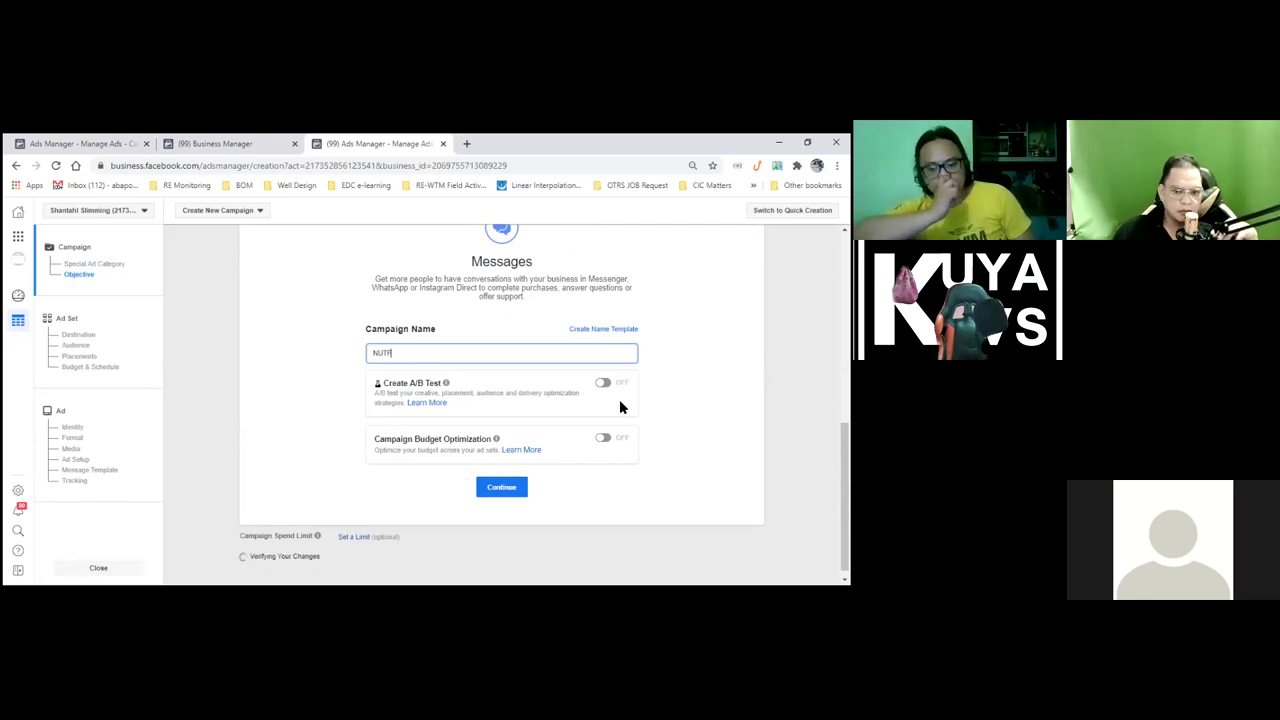
pyautogui.write('IFIT 4')
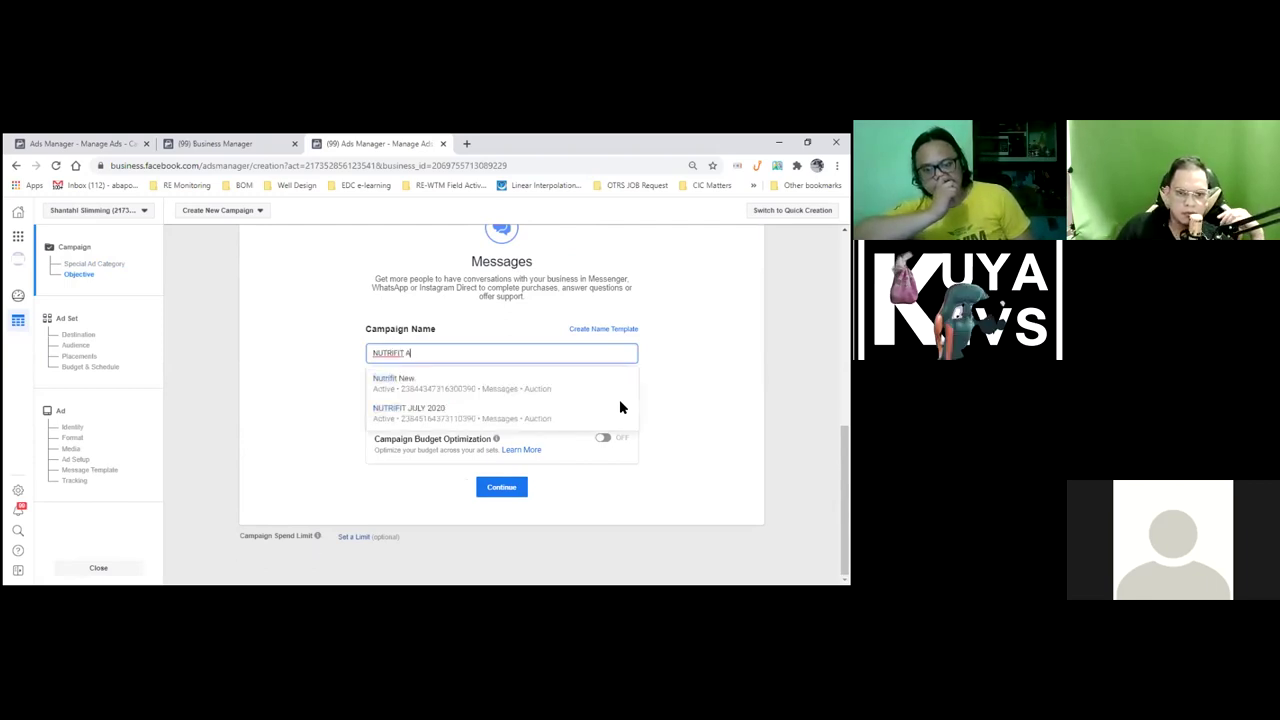
pyautogui.write('UG1')
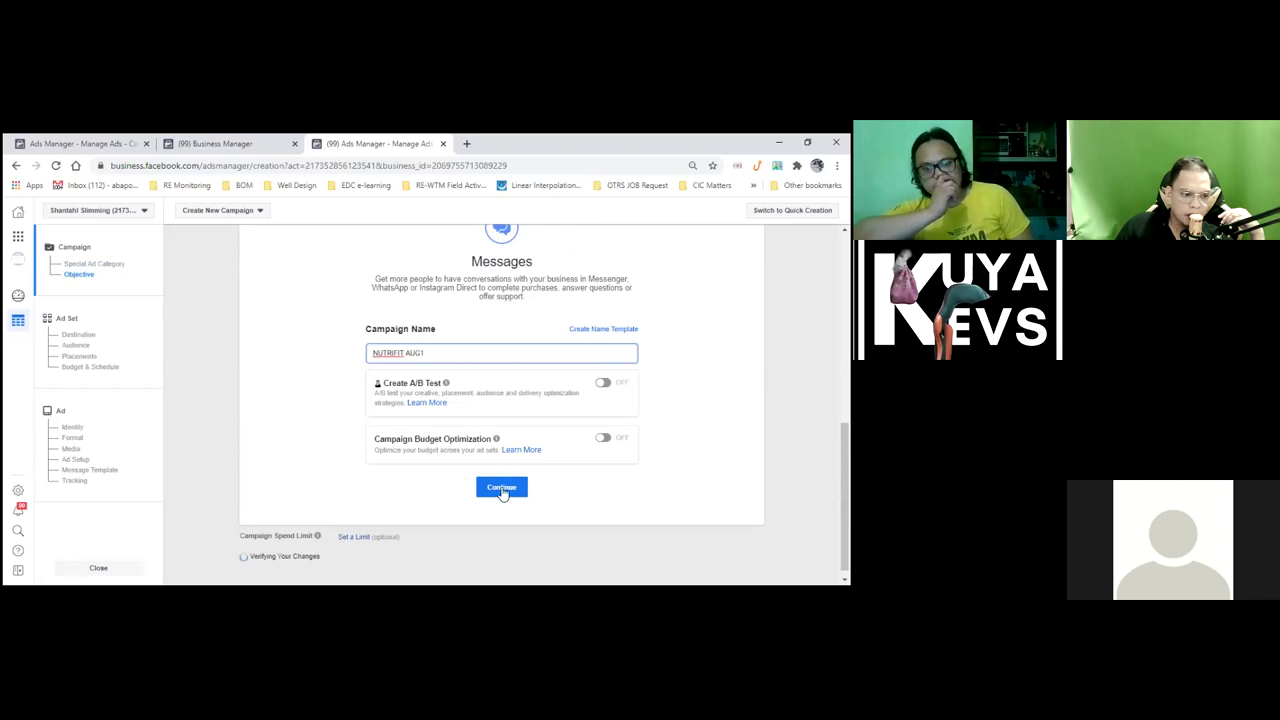
pyautogui.click(502, 489)
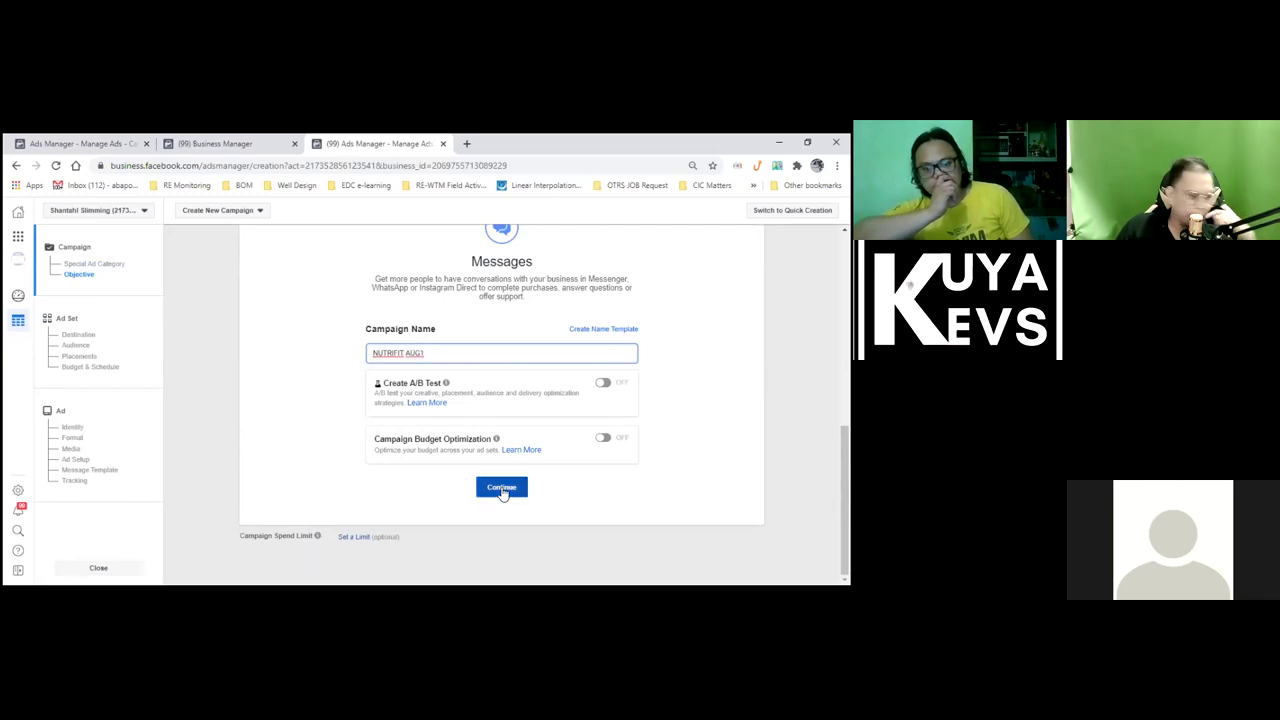
pyautogui.click(502, 488)
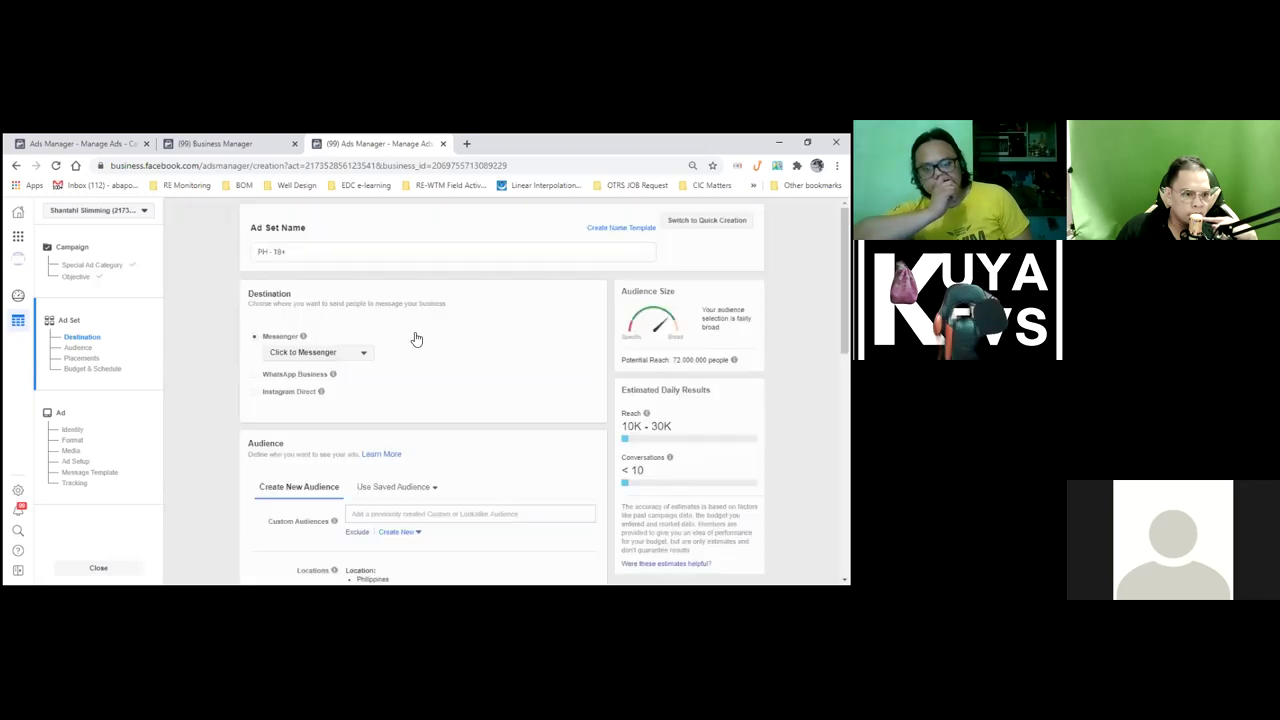
# Replace the default ad set name with "Zero Targetting"
pyautogui.click(296, 251)
pyautogui.hotkey('ctrl', 'a')
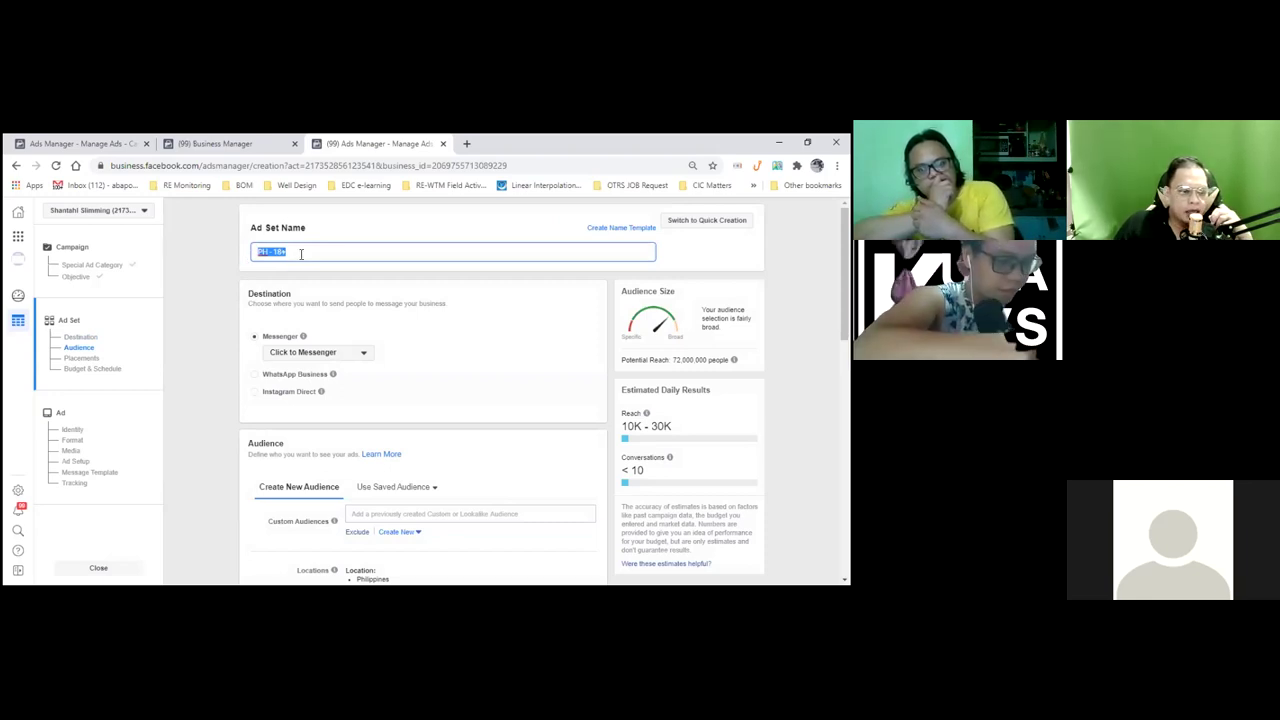
pyautogui.press('BackSpace')
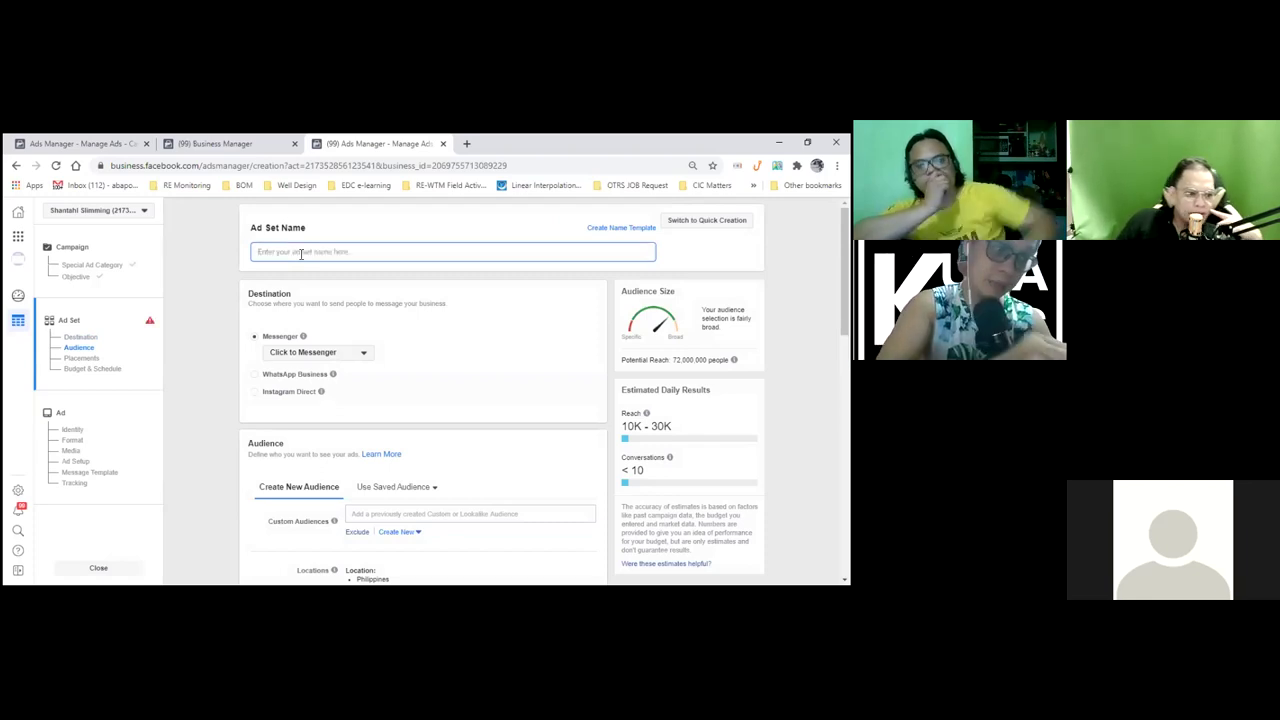
pyautogui.write('Zero')
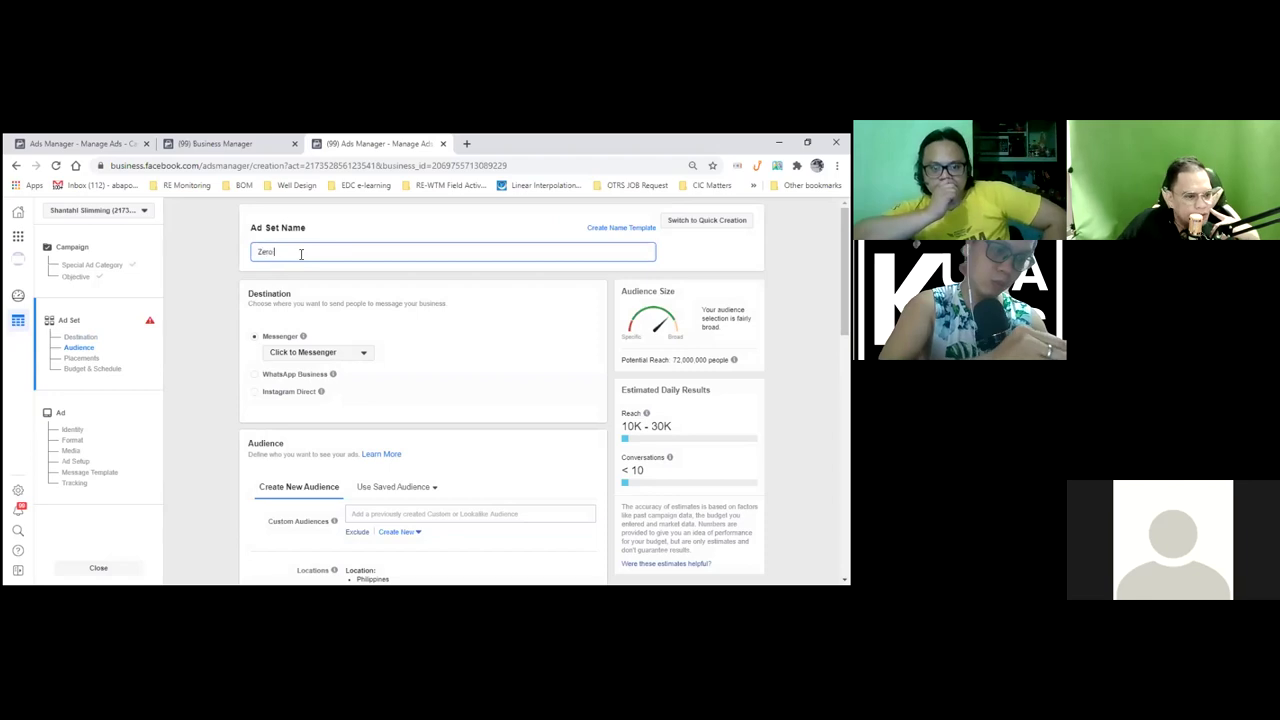
pyautogui.write(' Tra')
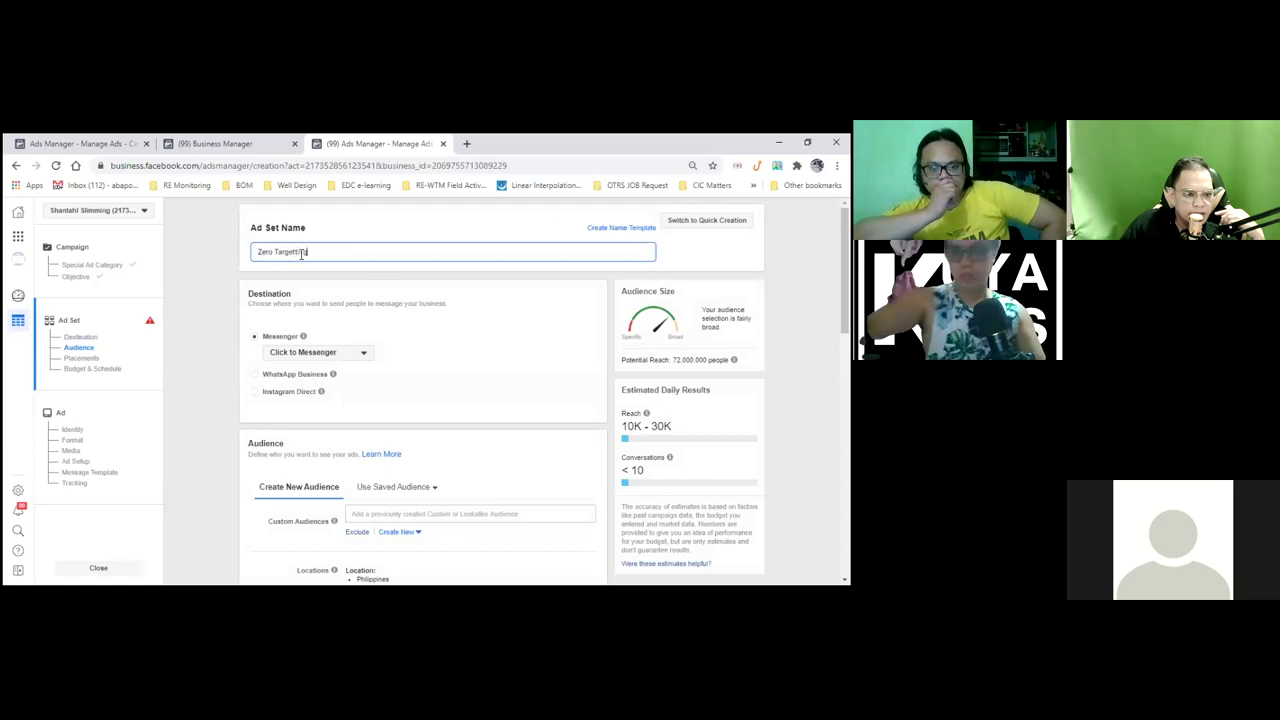
pyautogui.press('Tab')
pyautogui.press('space')
pyautogui.click(365, 419)
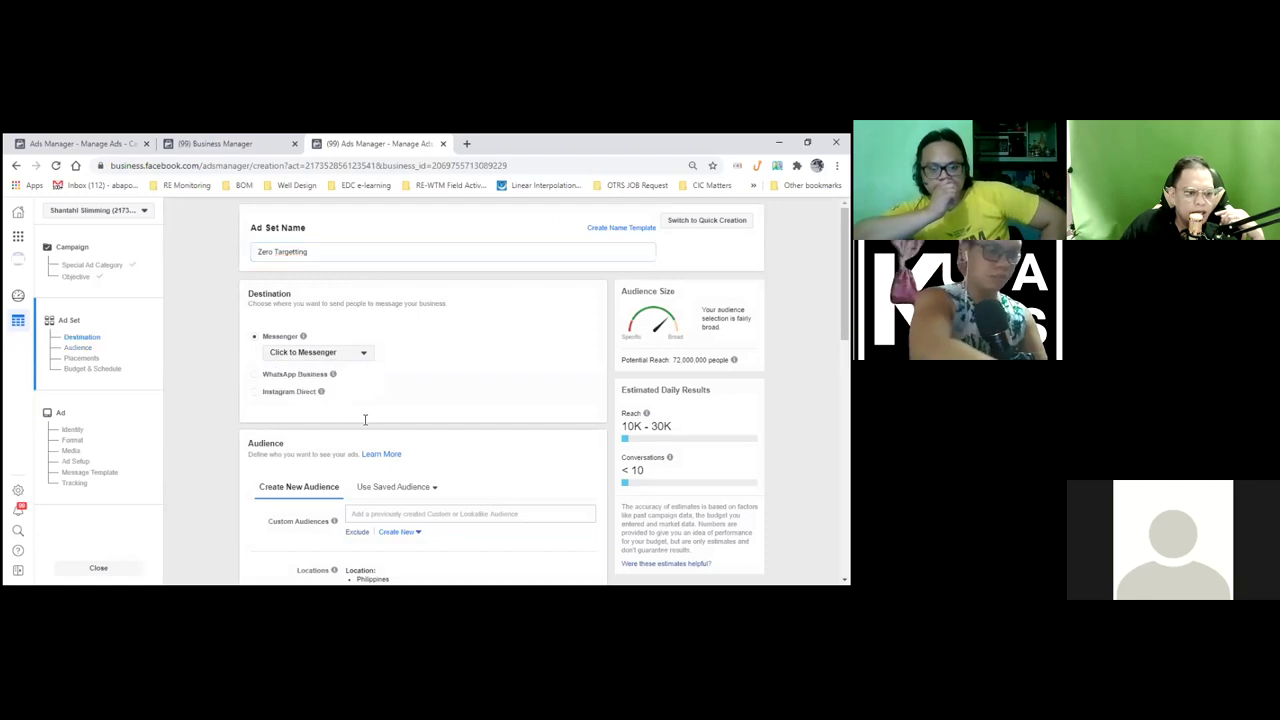
# Open the new audience's locations for editing and examine the options for which people in a location are targeted
pyautogui.scroll(-2, 365, 419)
pyautogui.scroll(-3, 365, 419)
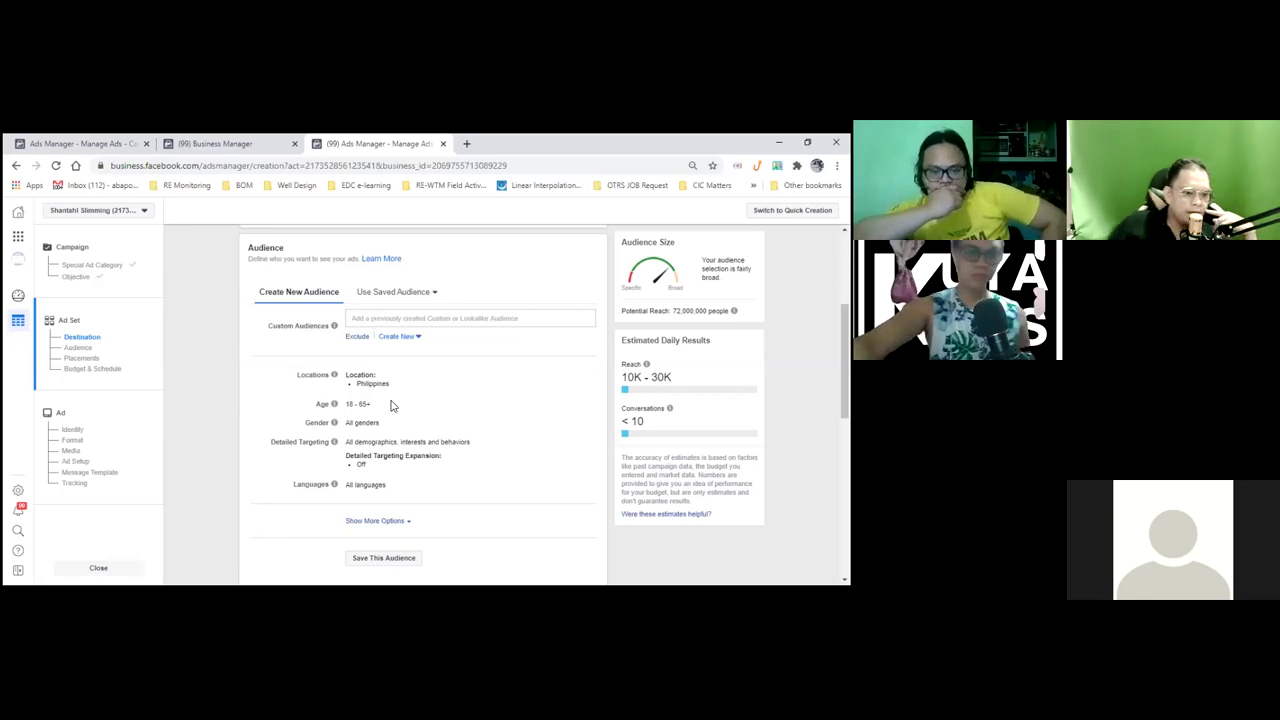
pyautogui.scroll(-1, 400, 360)
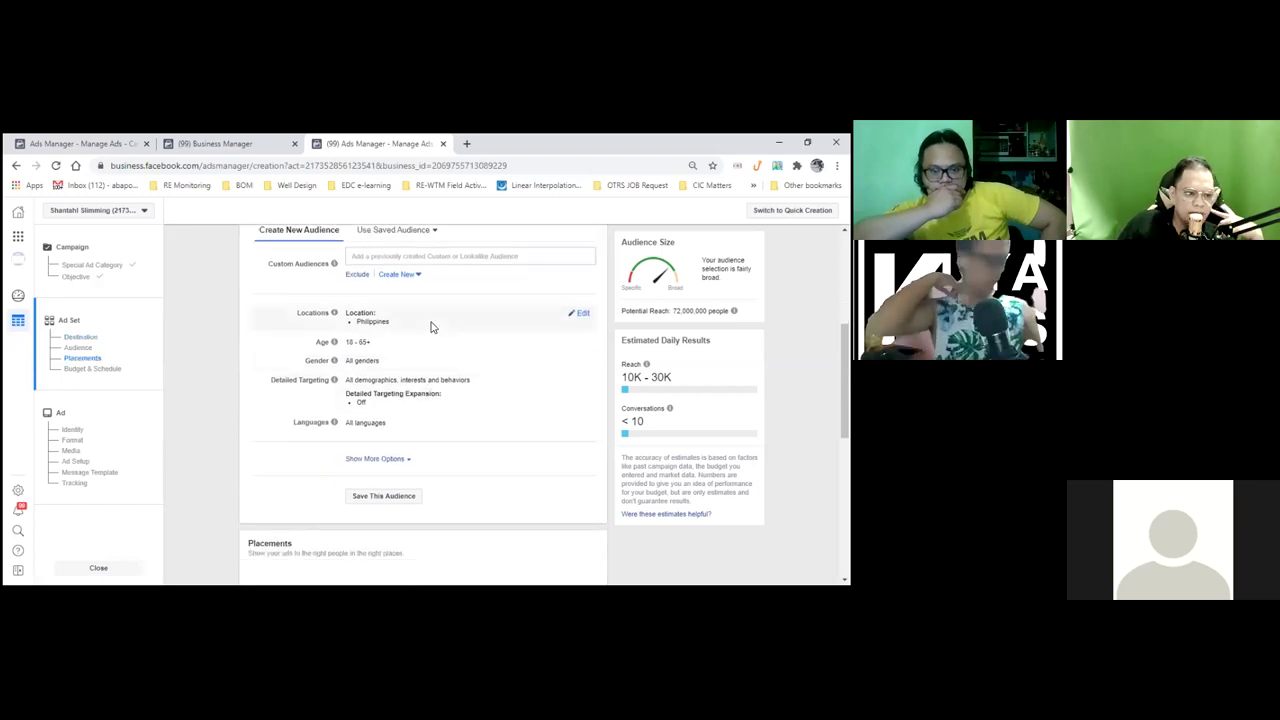
pyautogui.click(579, 315)
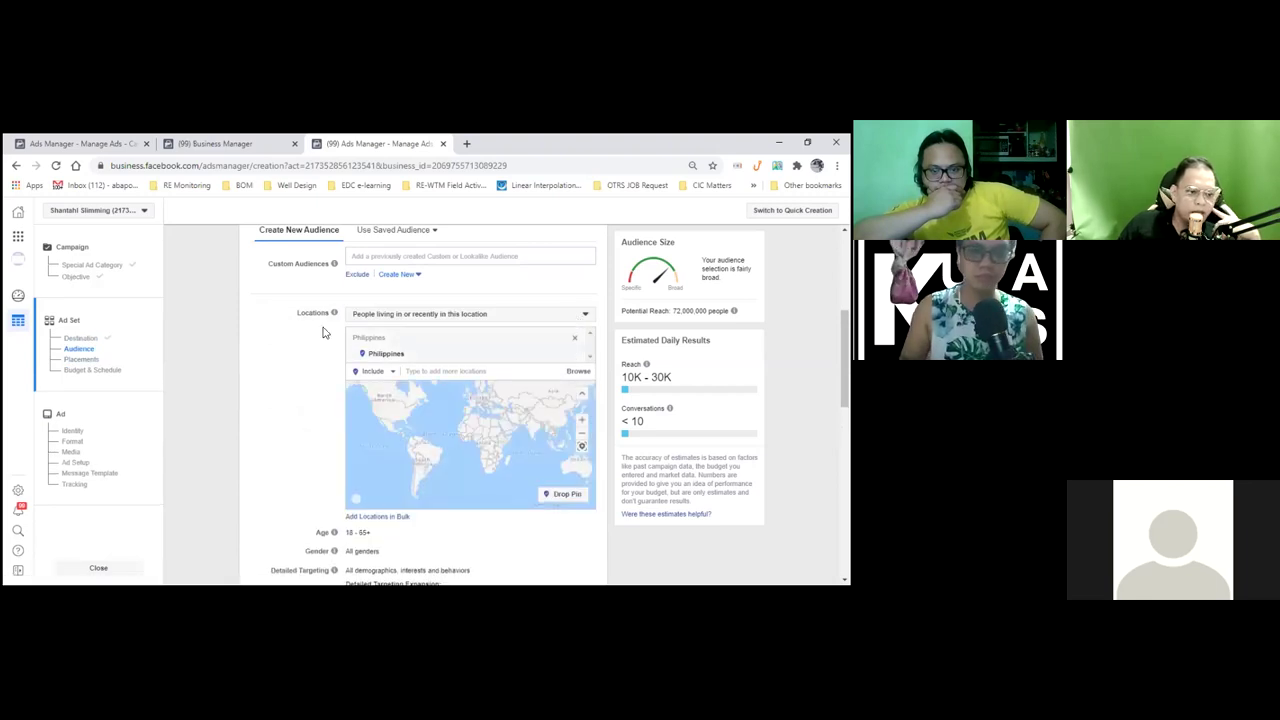
pyautogui.click(585, 315)
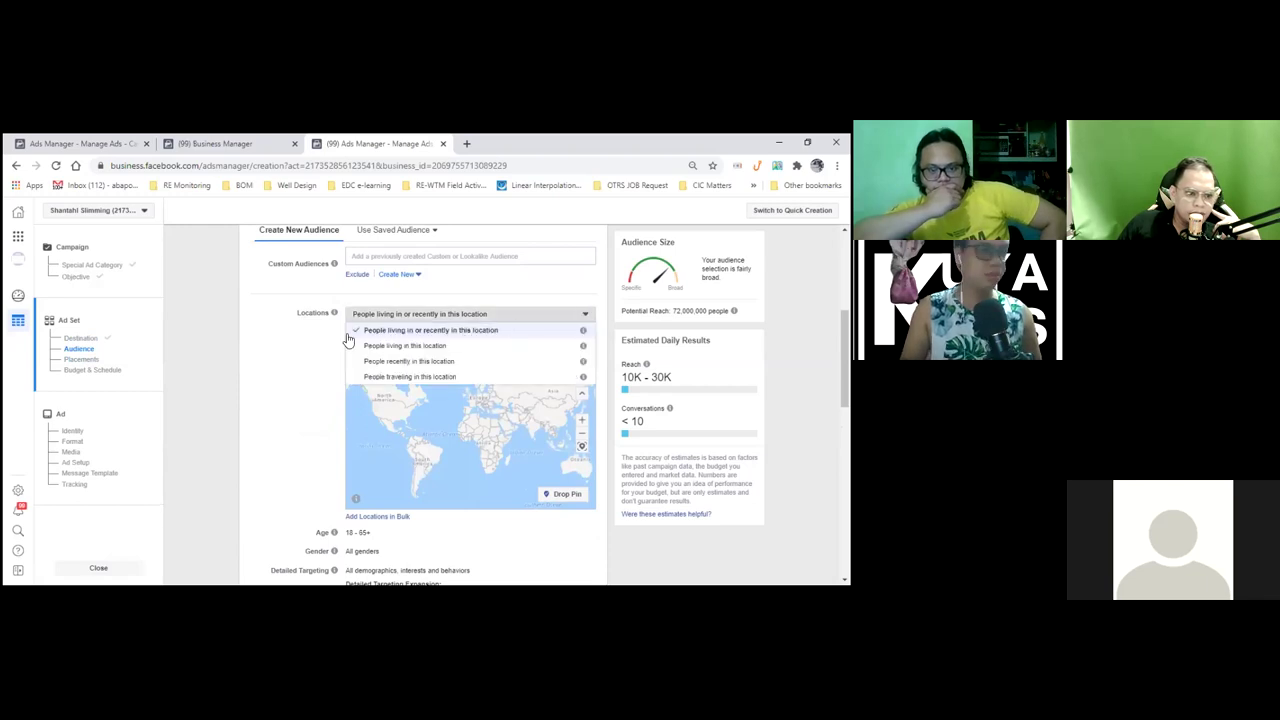
pyautogui.click(290, 330)
pyautogui.moveTo(333, 313)
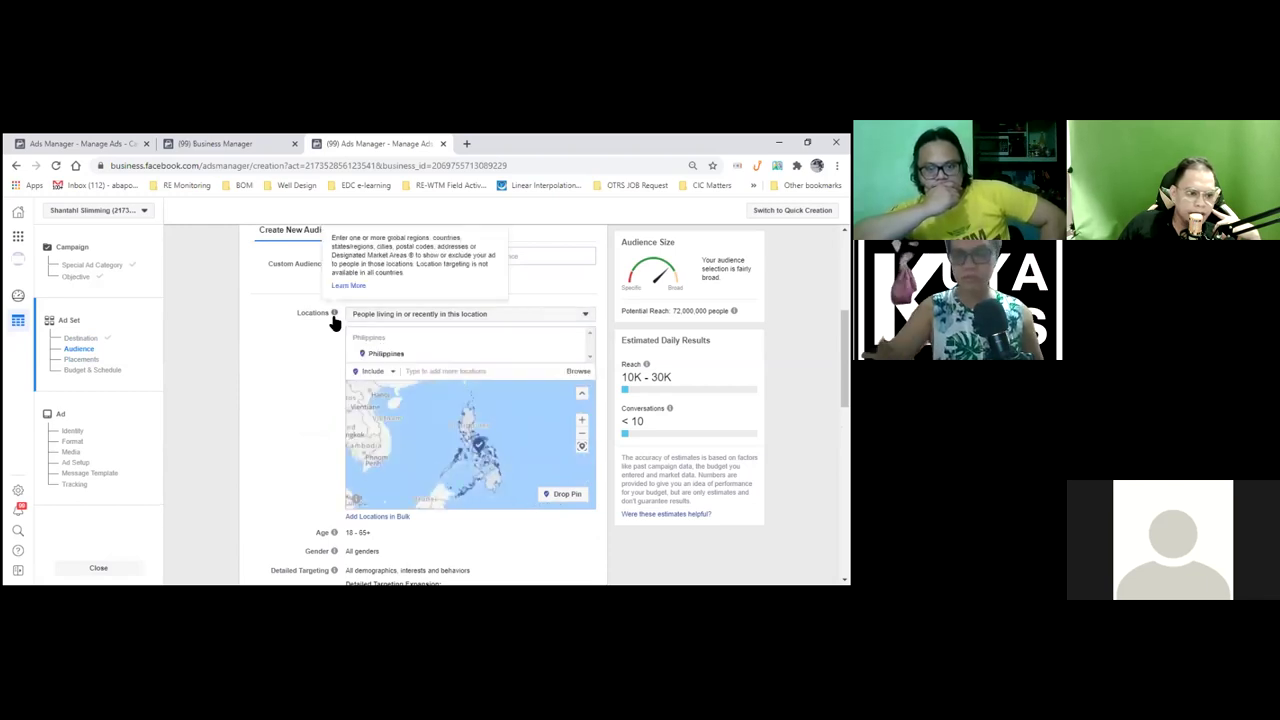
# Remove the Philippines from the audience's locations and add it back as an included country
pyautogui.scroll(-1, 448, 528)
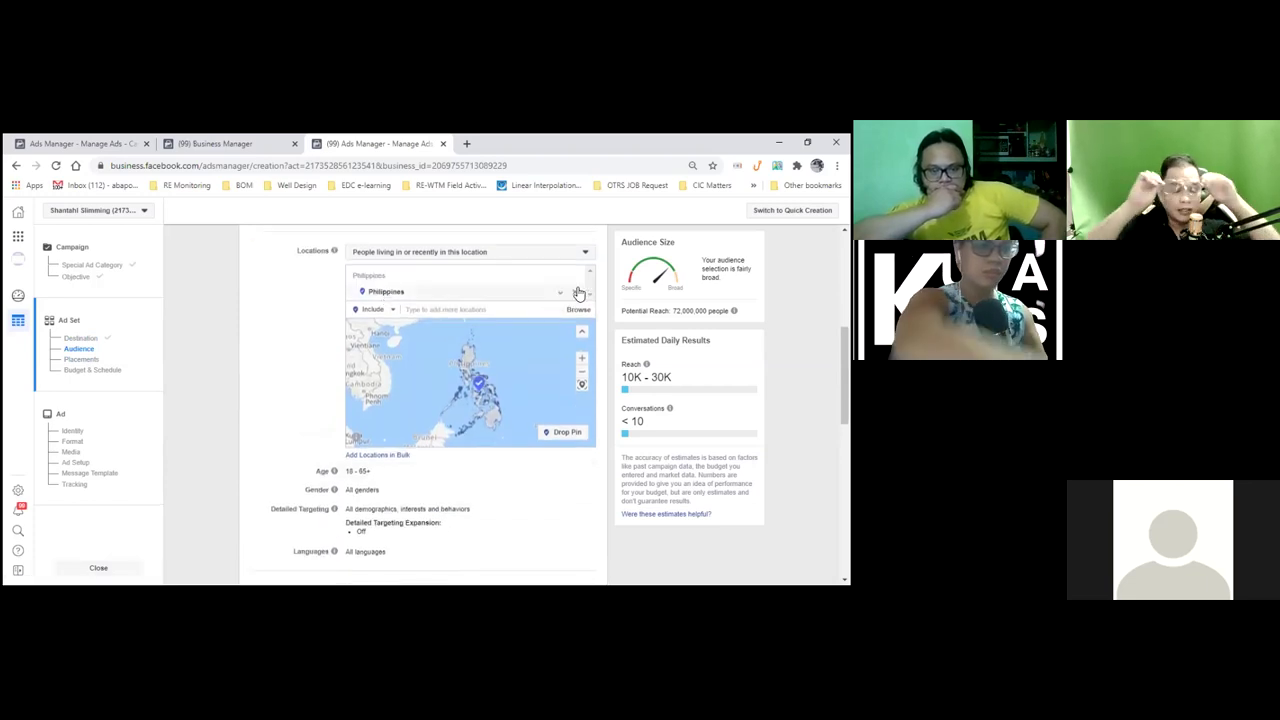
pyautogui.click(577, 292)
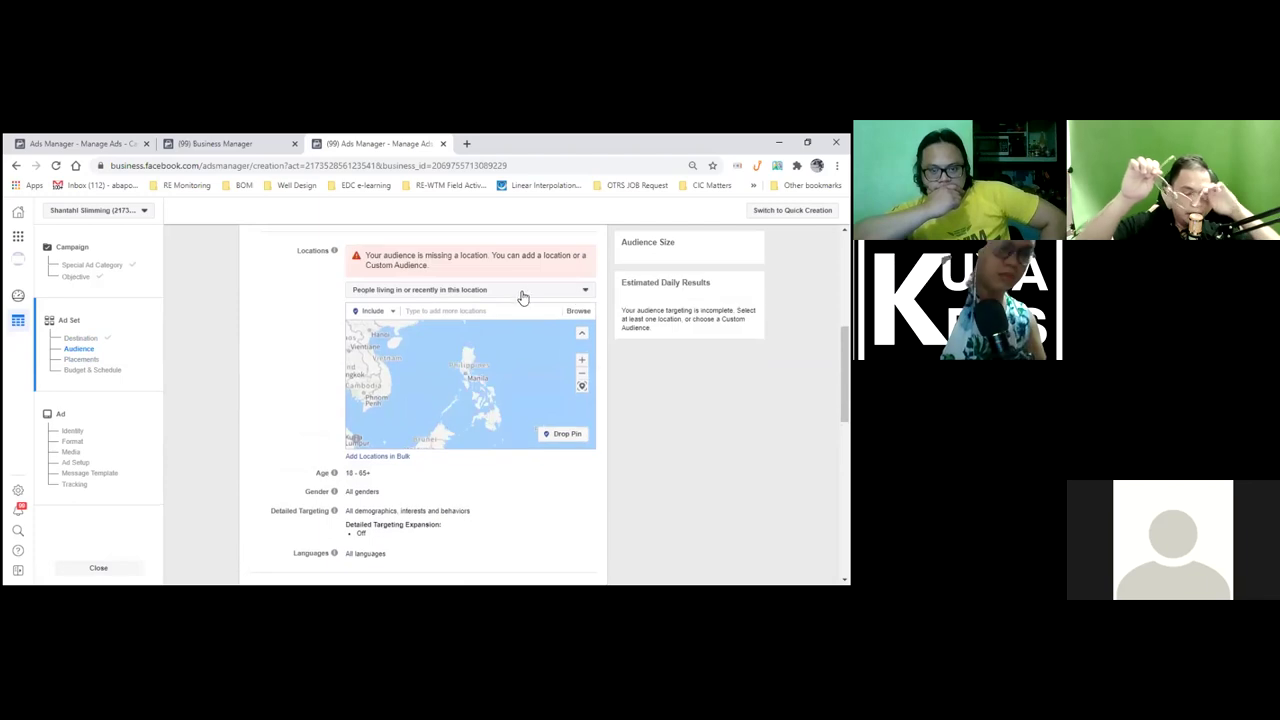
pyautogui.click(440, 311)
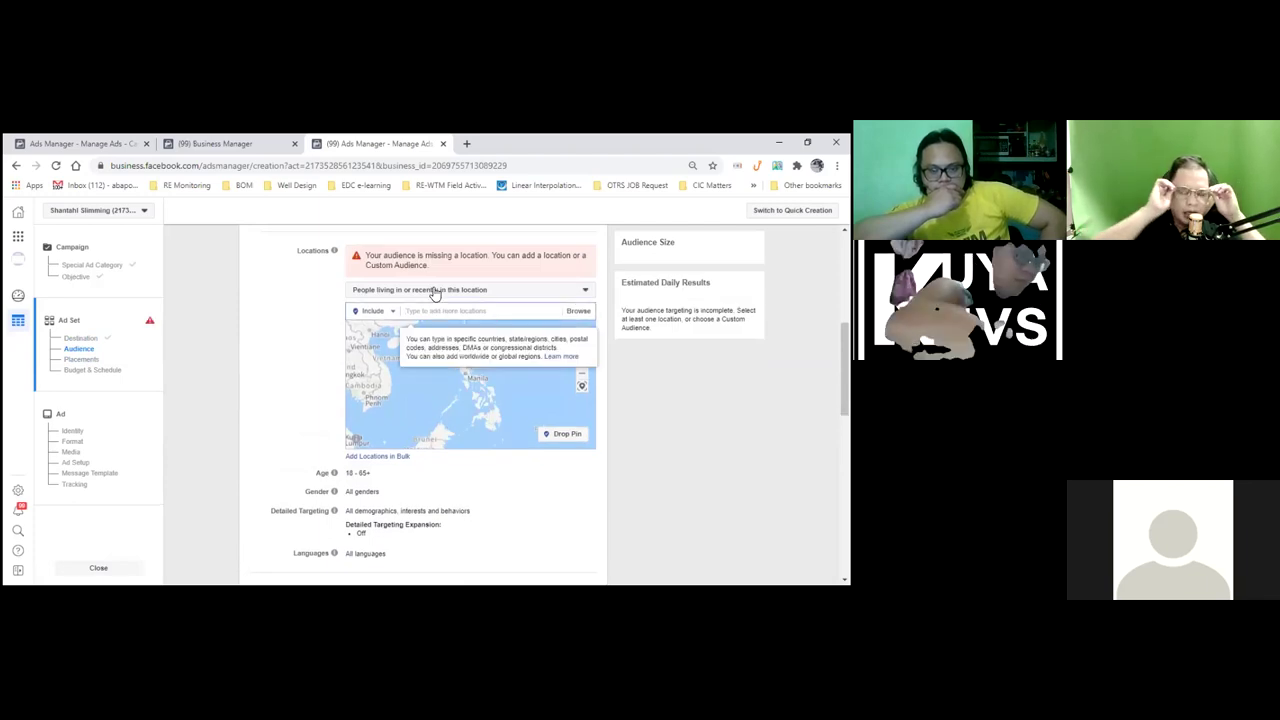
pyautogui.click(433, 291)
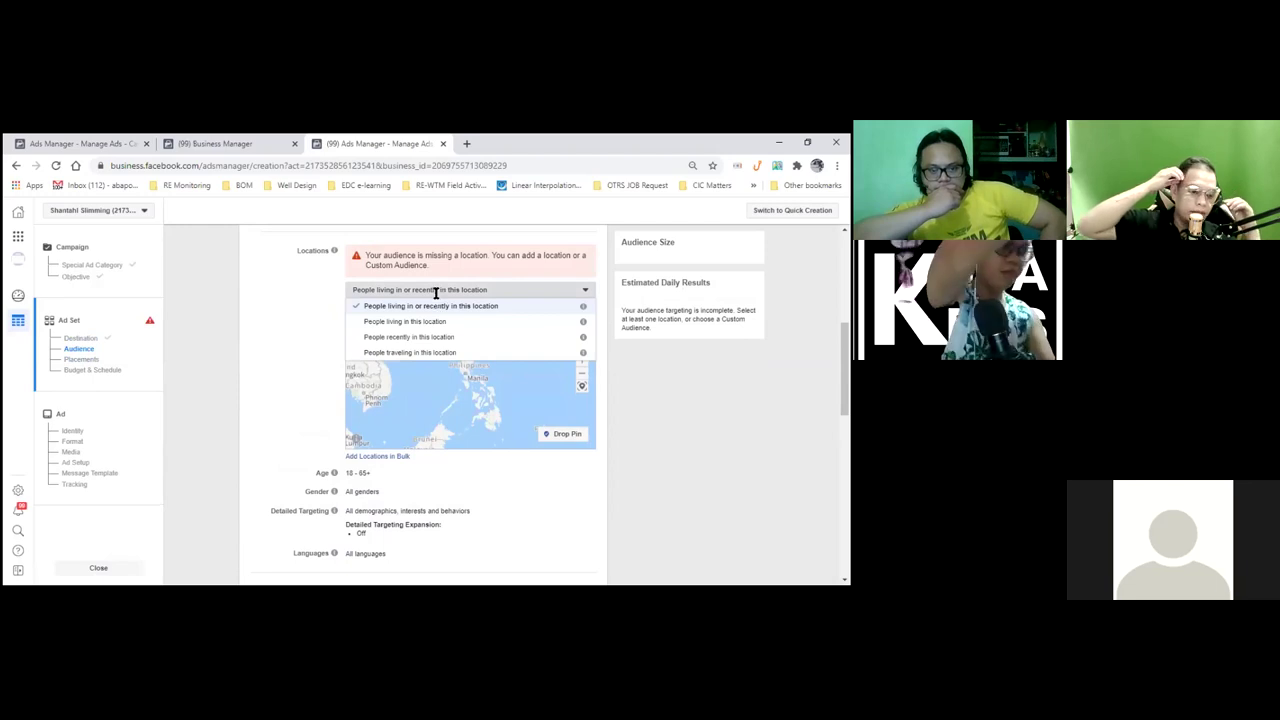
pyautogui.scroll(1, 355, 330)
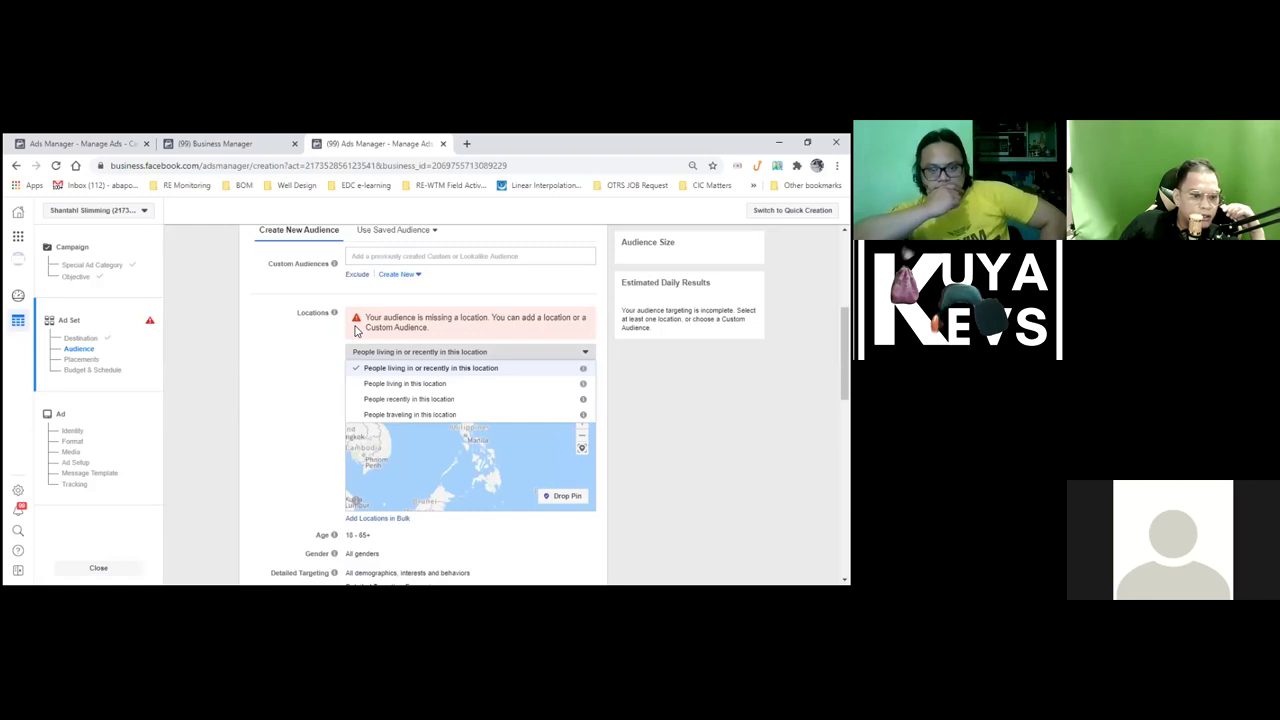
pyautogui.click(449, 421)
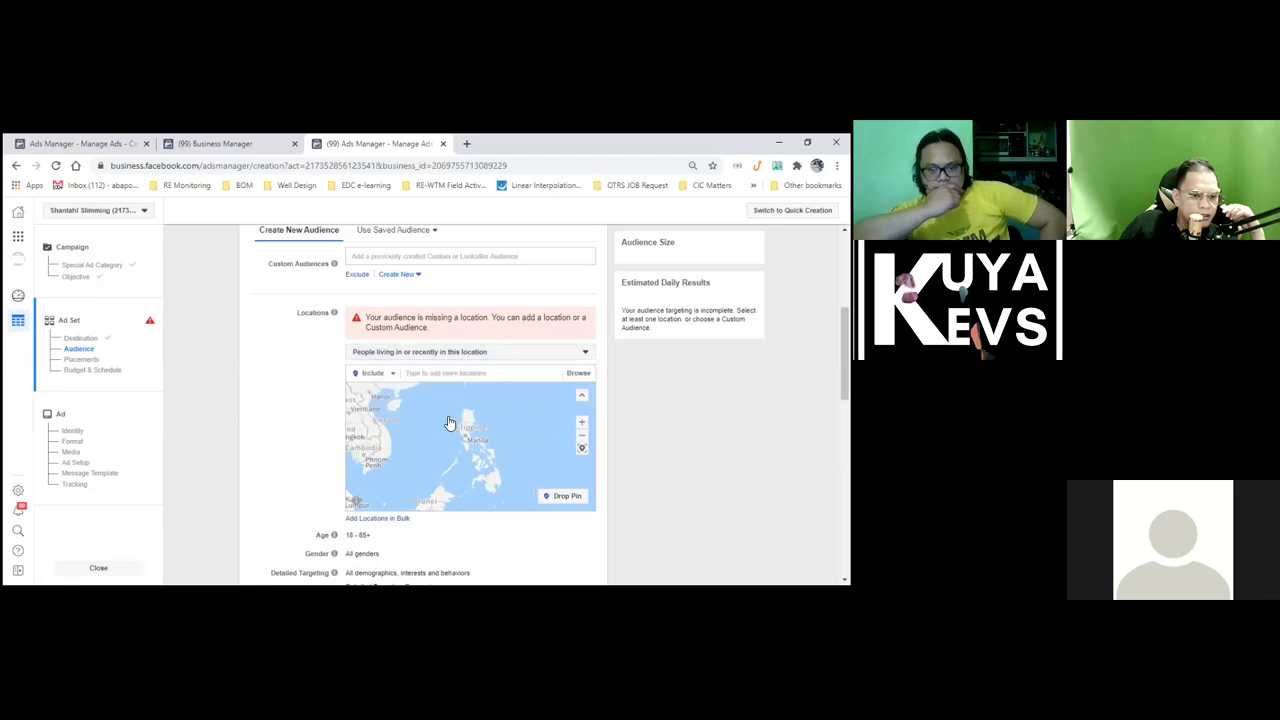
pyautogui.write('Phi')
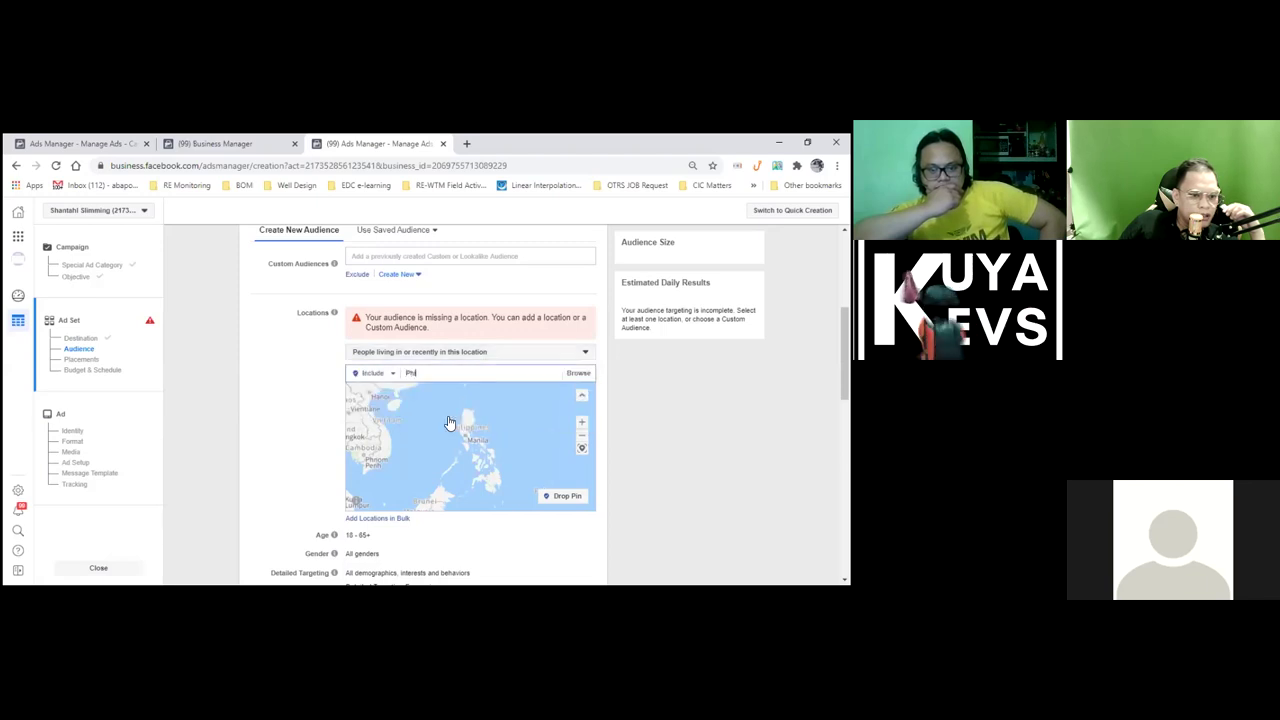
pyautogui.write('lipp')
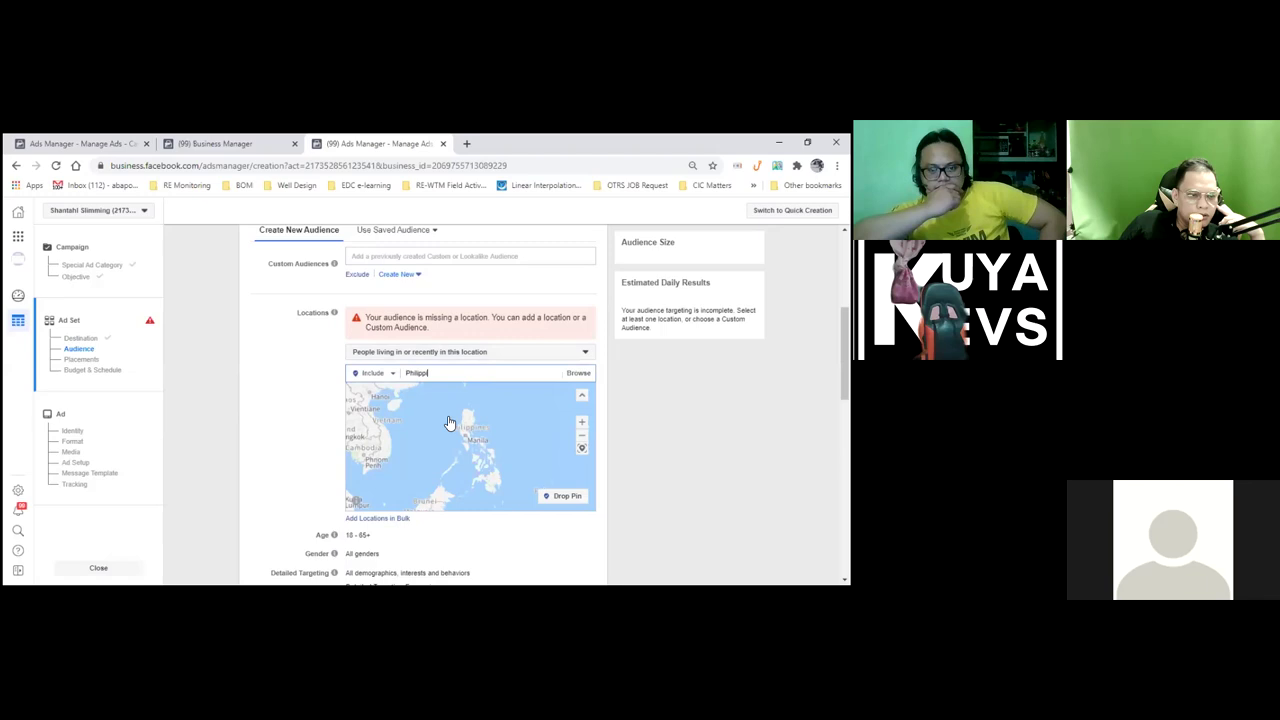
pyautogui.write('ines')
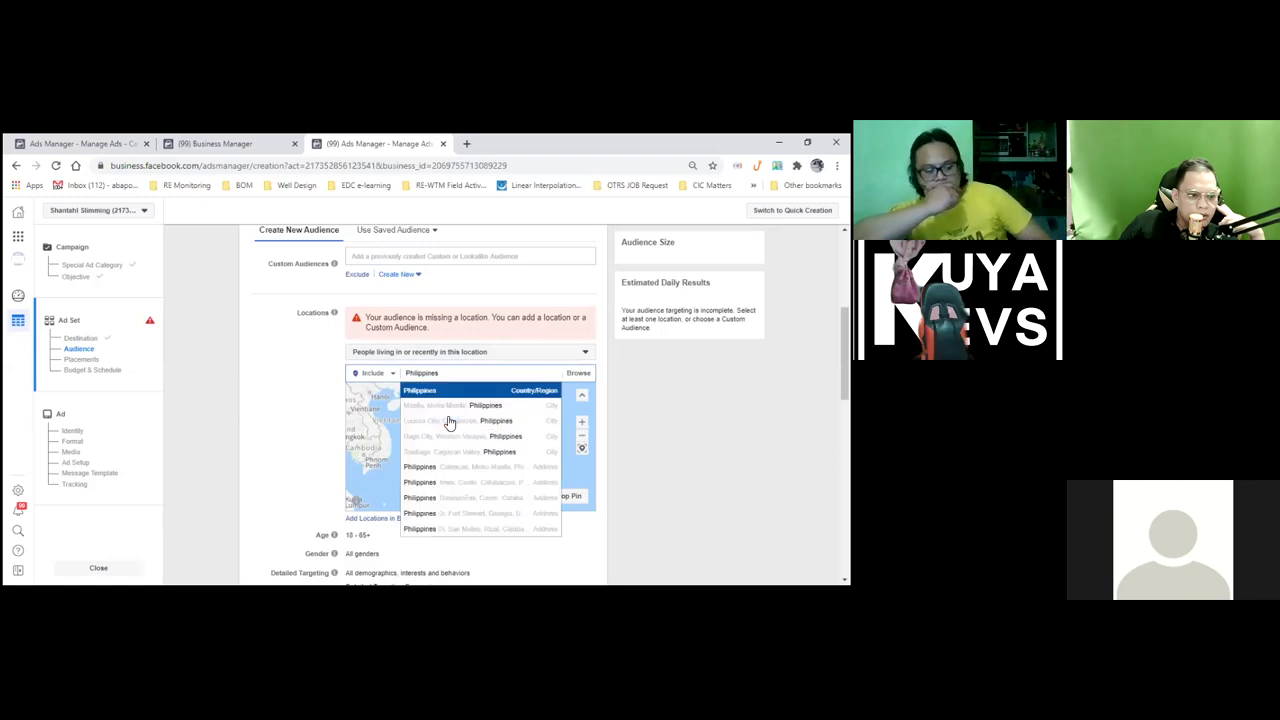
pyautogui.press('Return')
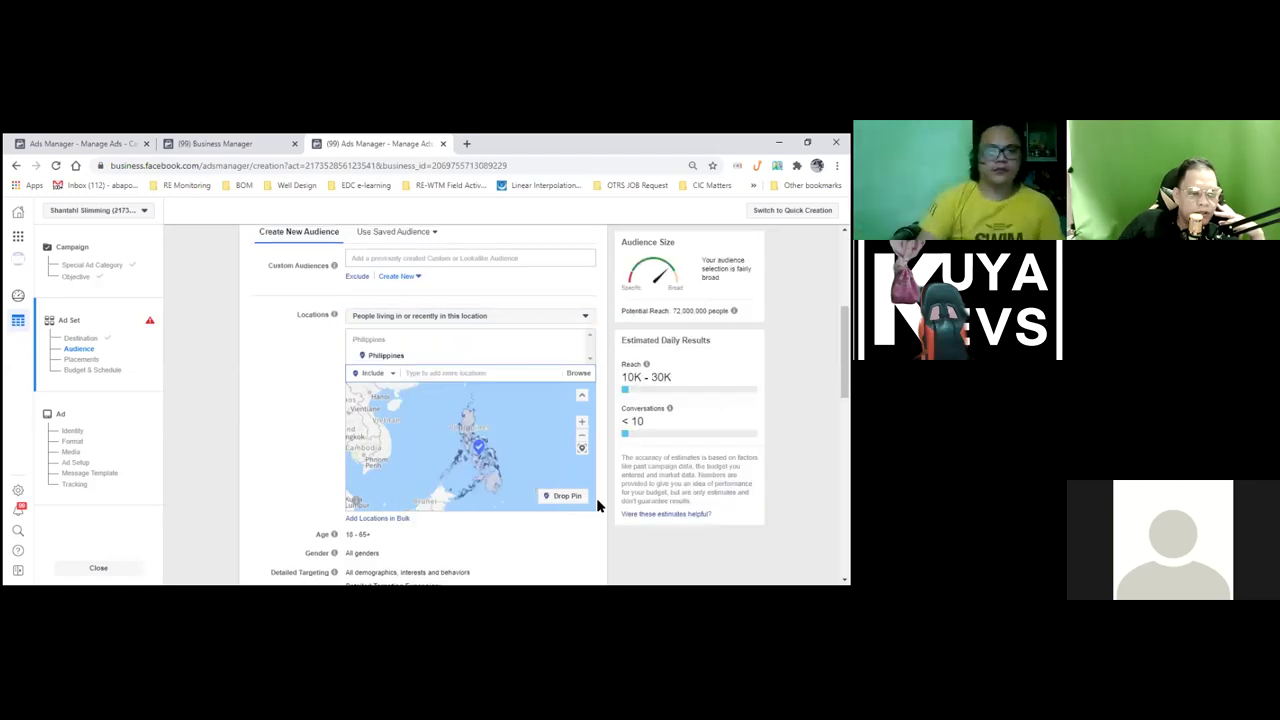
# Set the audience's age range to 26–54
pyautogui.scroll(-1, 595, 502)
pyautogui.click(581, 495)
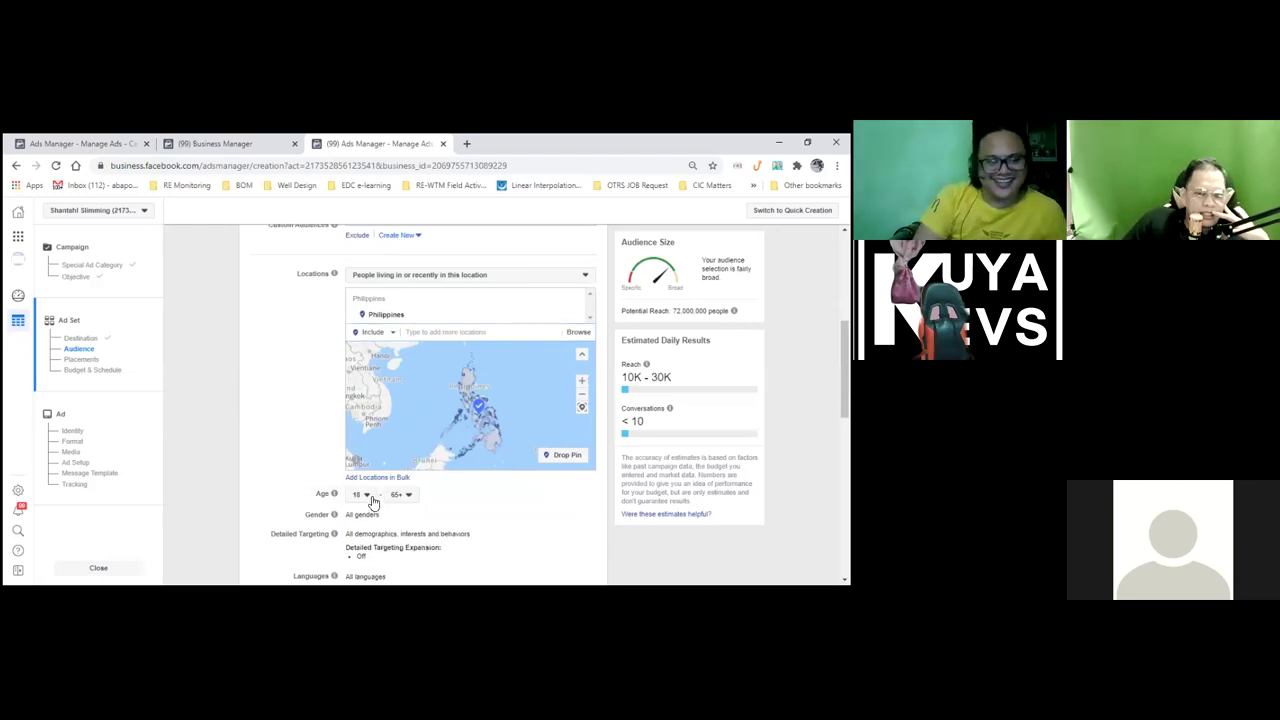
pyautogui.click(370, 497)
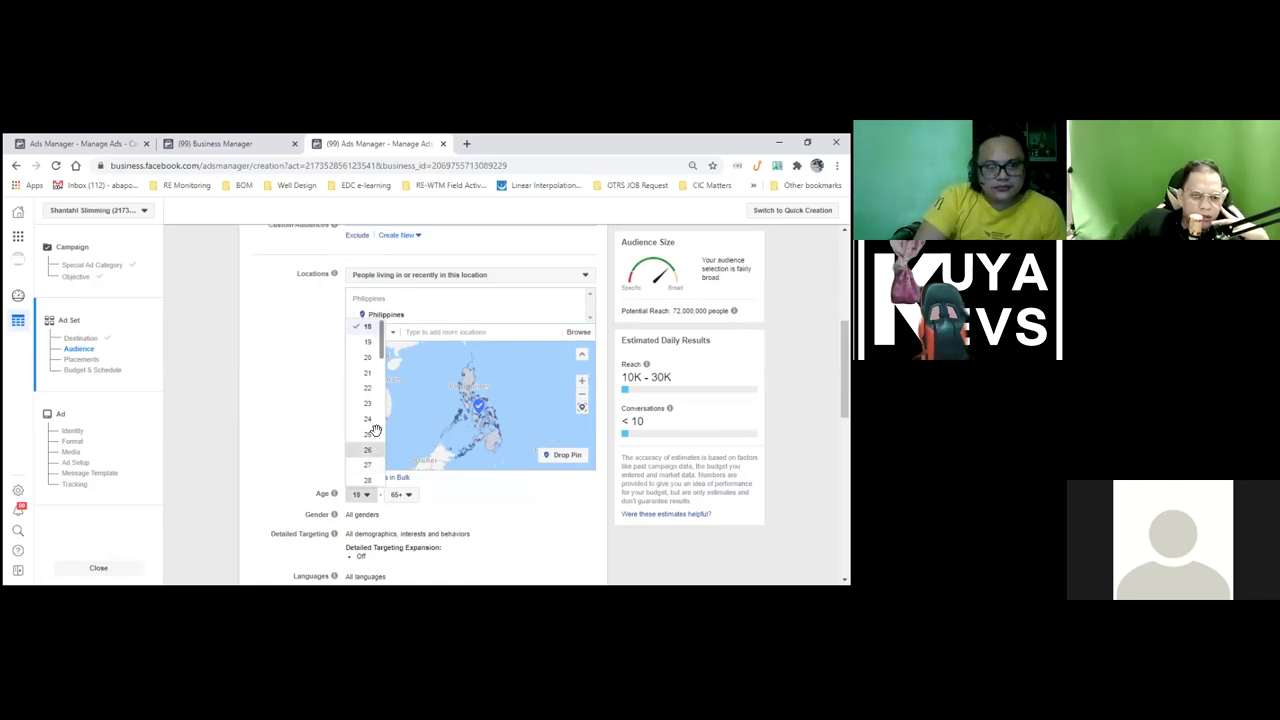
pyautogui.press('Return')
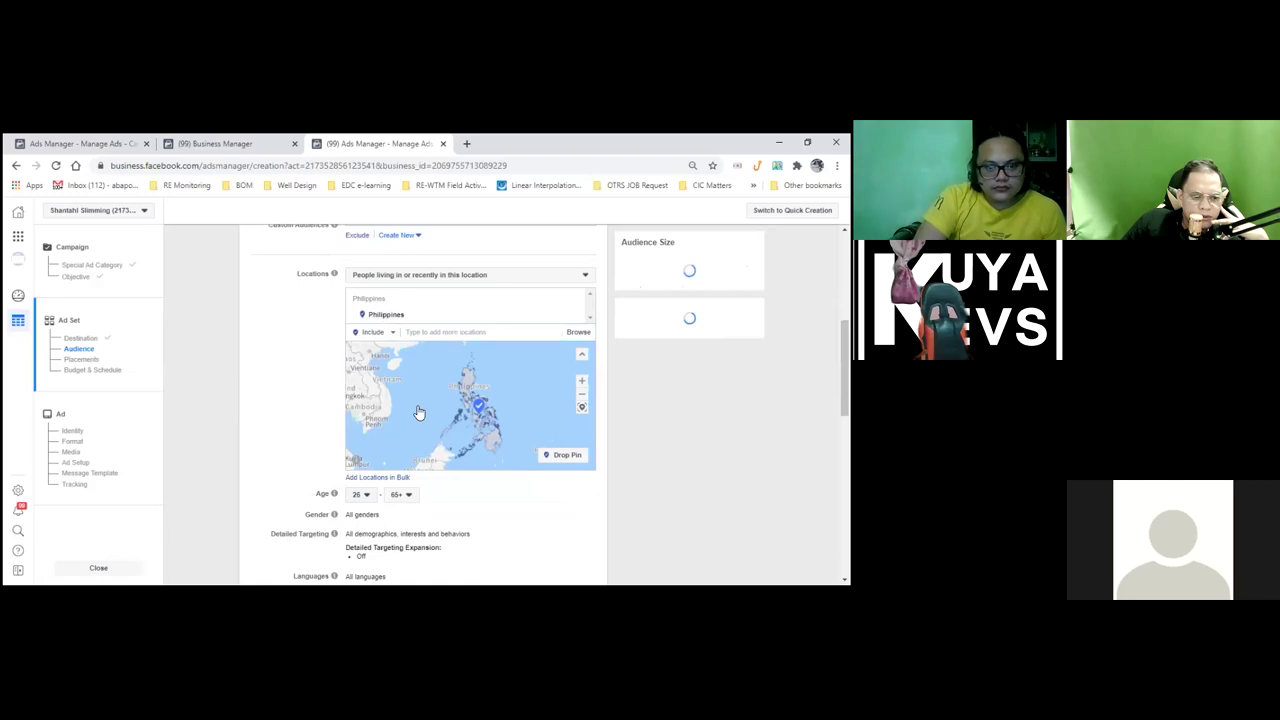
pyautogui.press('Tab')
pyautogui.press('space')
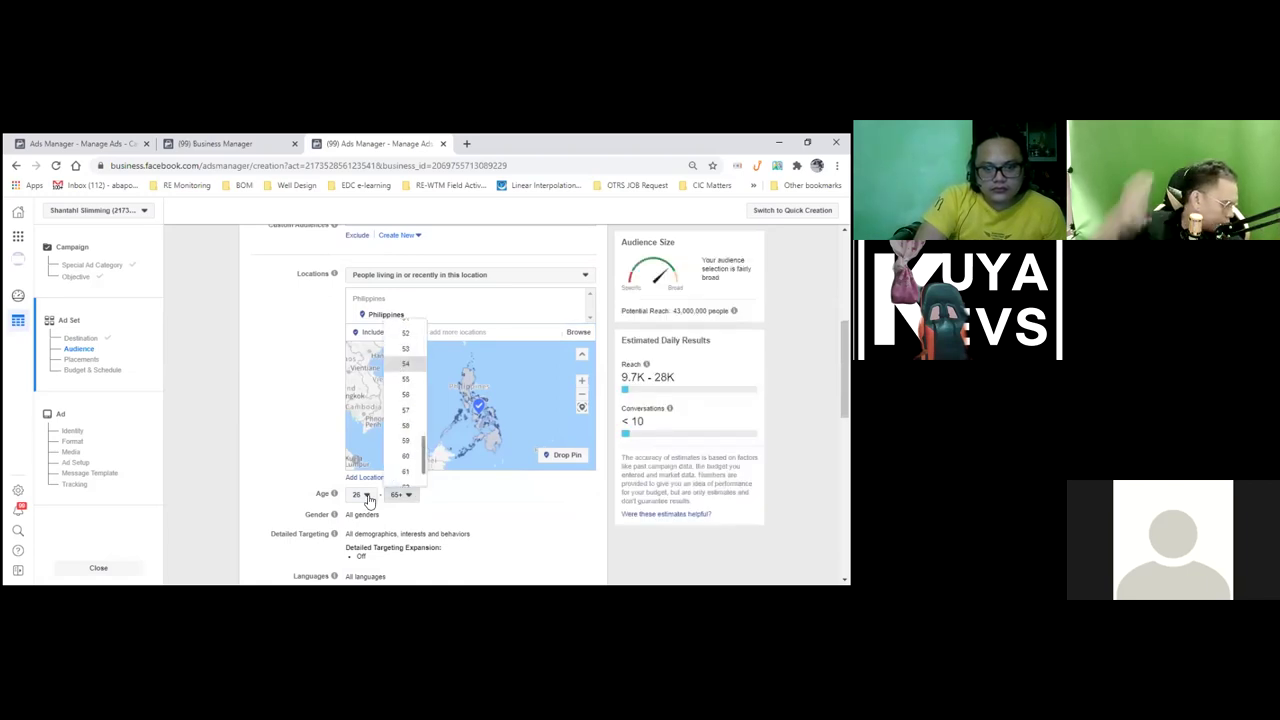
pyautogui.press('5')
pyautogui.press('4')
pyautogui.press('Return')
# Change the audience's minimum age to 25
pyautogui.hotkey('shift', 'Tab')
pyautogui.press('space')
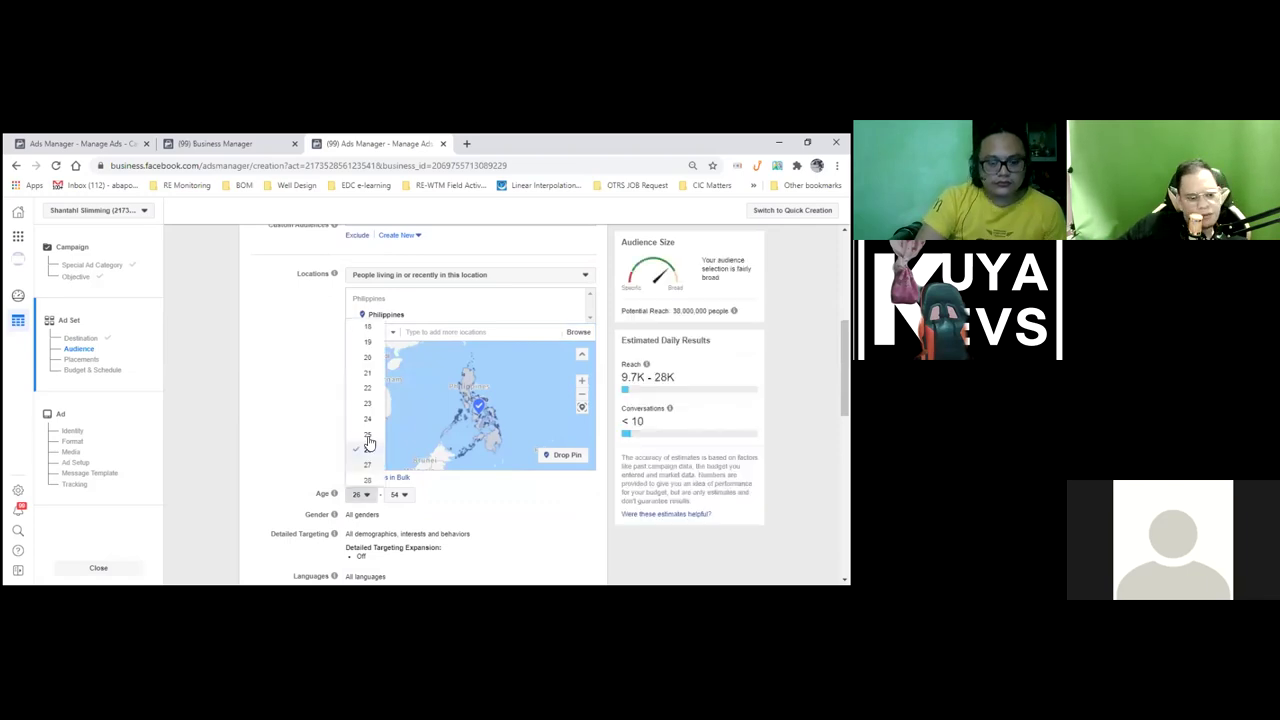
pyautogui.click(368, 436)
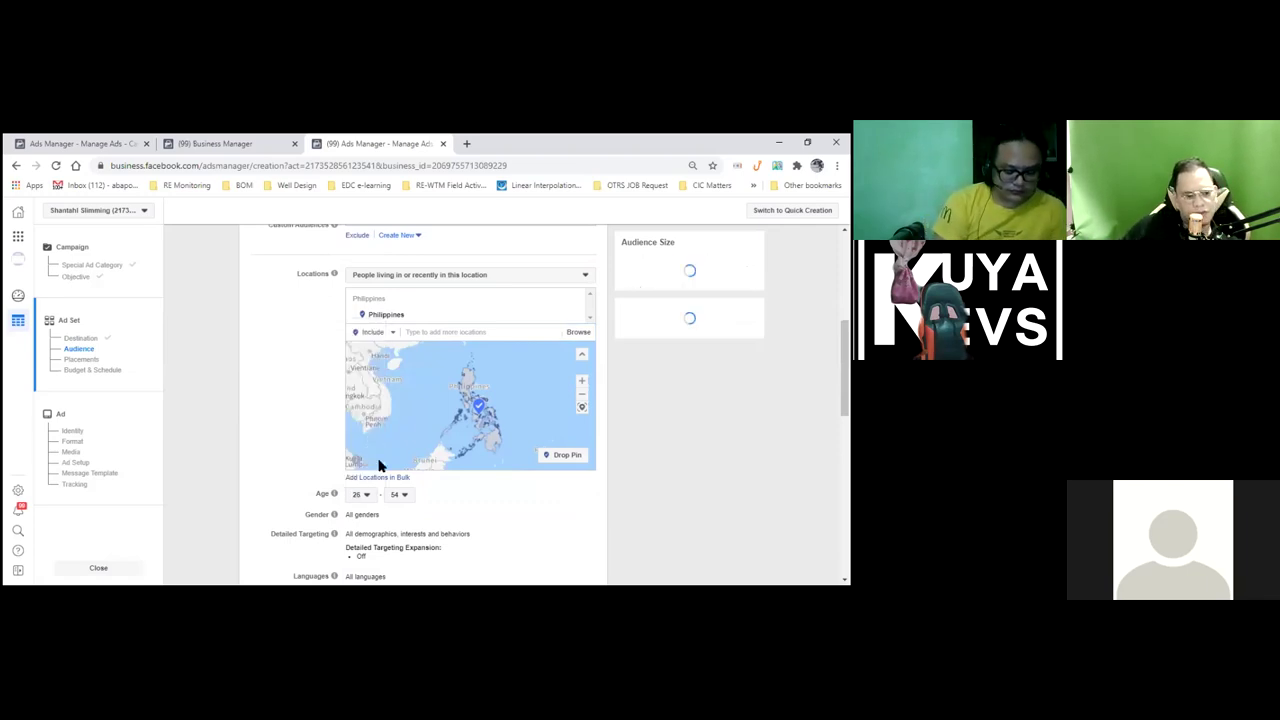
# Open the audience's gender setting for editing and review the remaining targeting and language settings
pyautogui.scroll(-1, 379, 458)
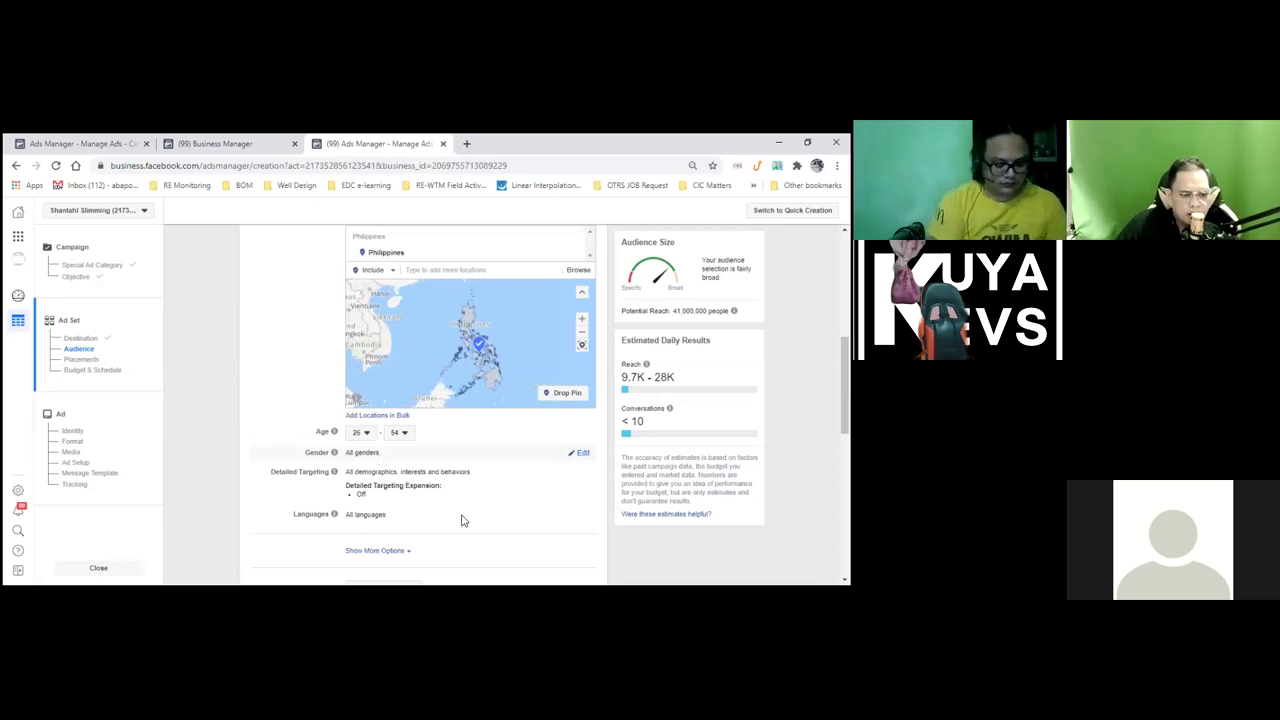
pyautogui.scroll(-1, 435, 477)
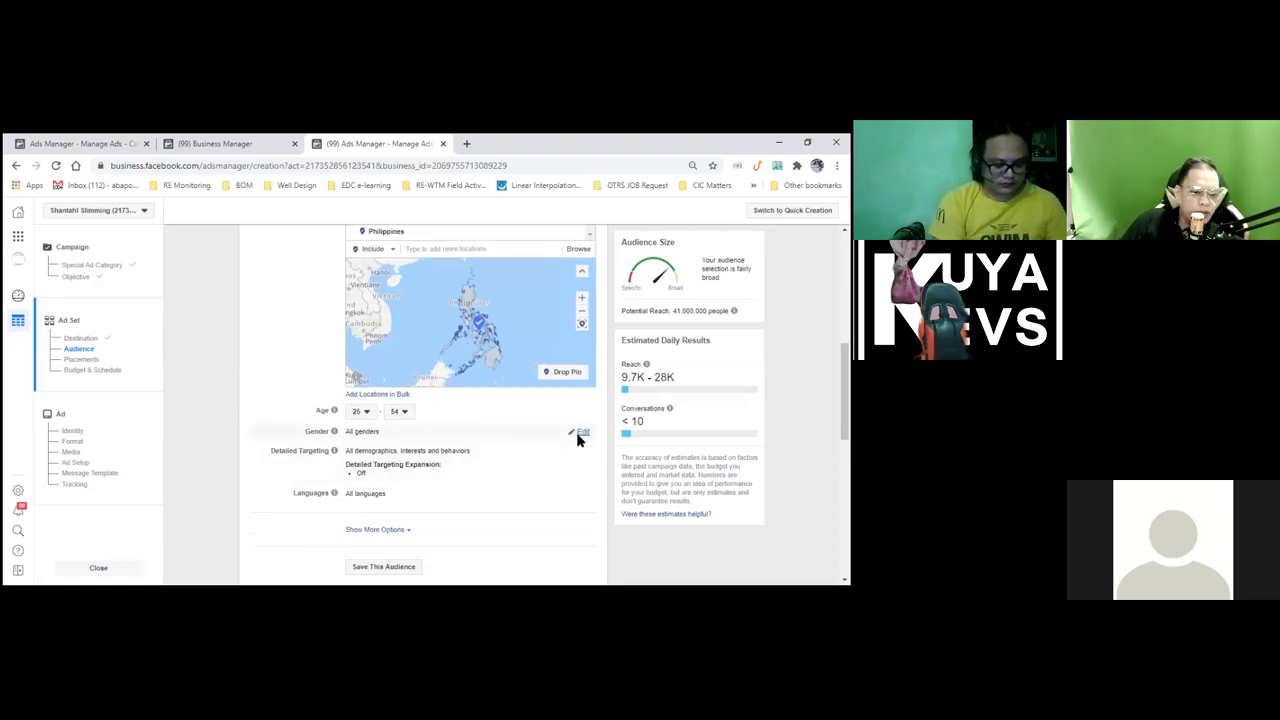
pyautogui.click(577, 432)
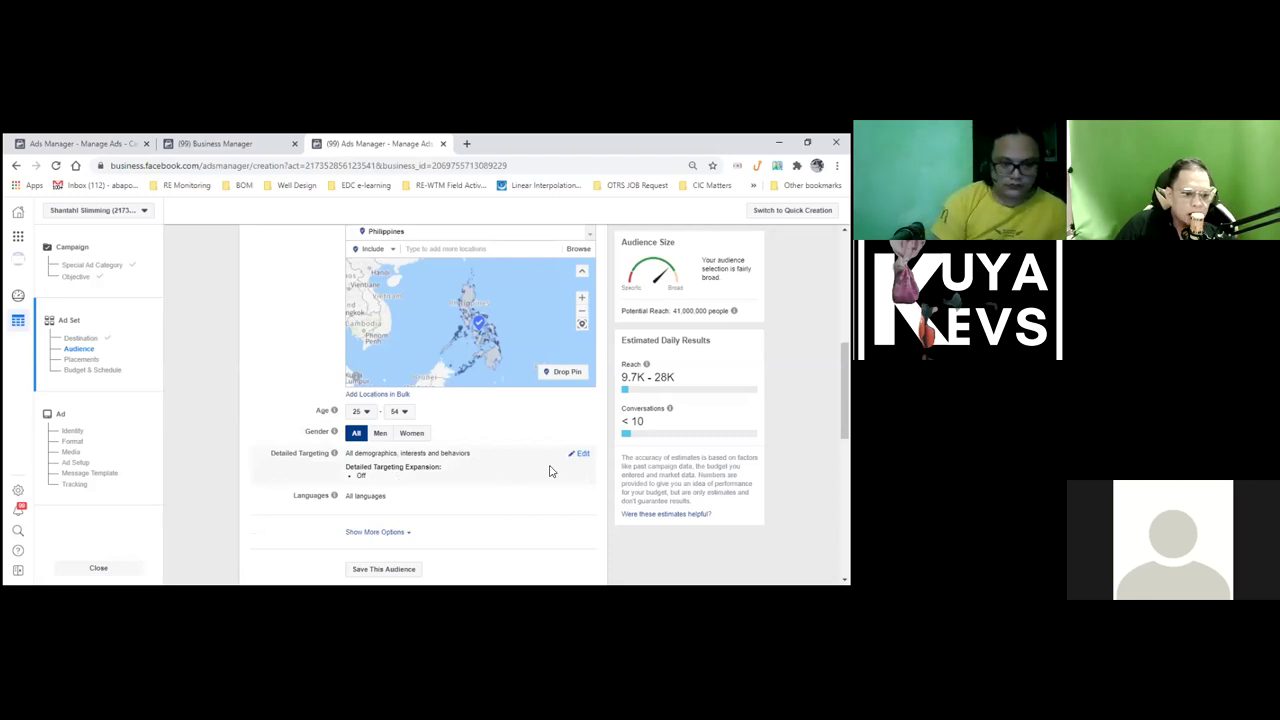
pyautogui.scroll(-1, 487, 495)
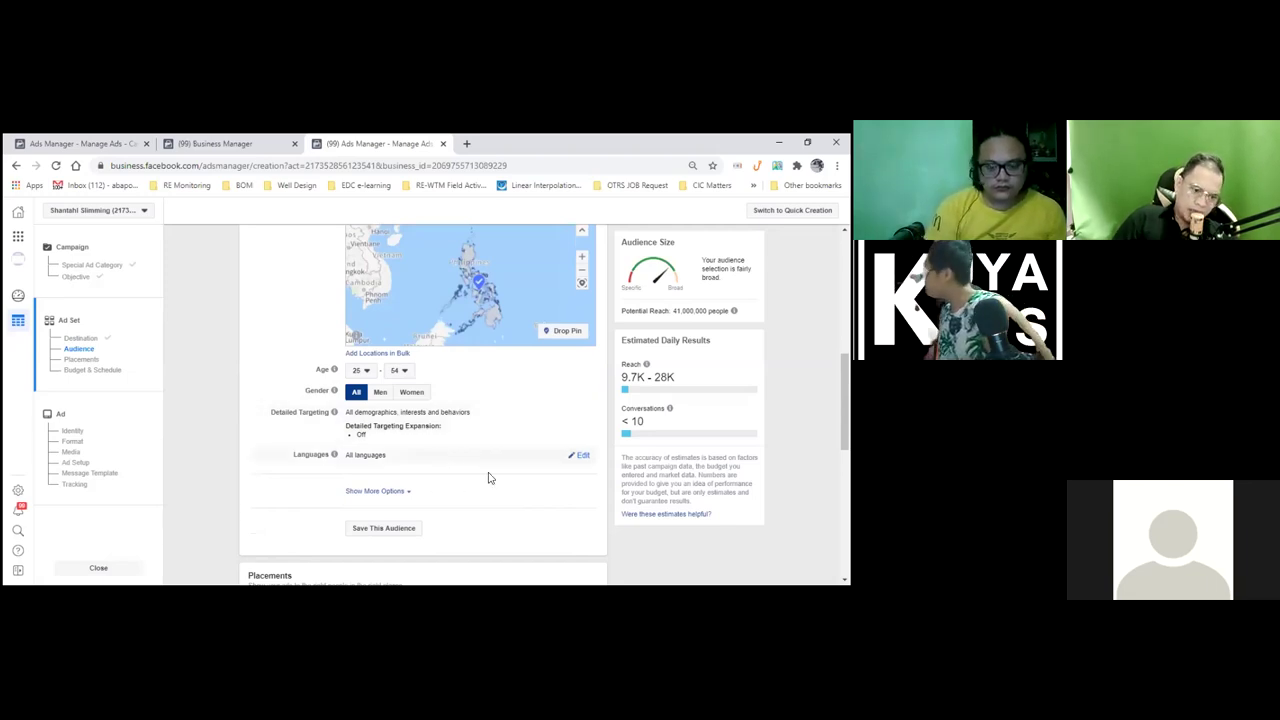
pyautogui.scroll(-1, 487, 479)
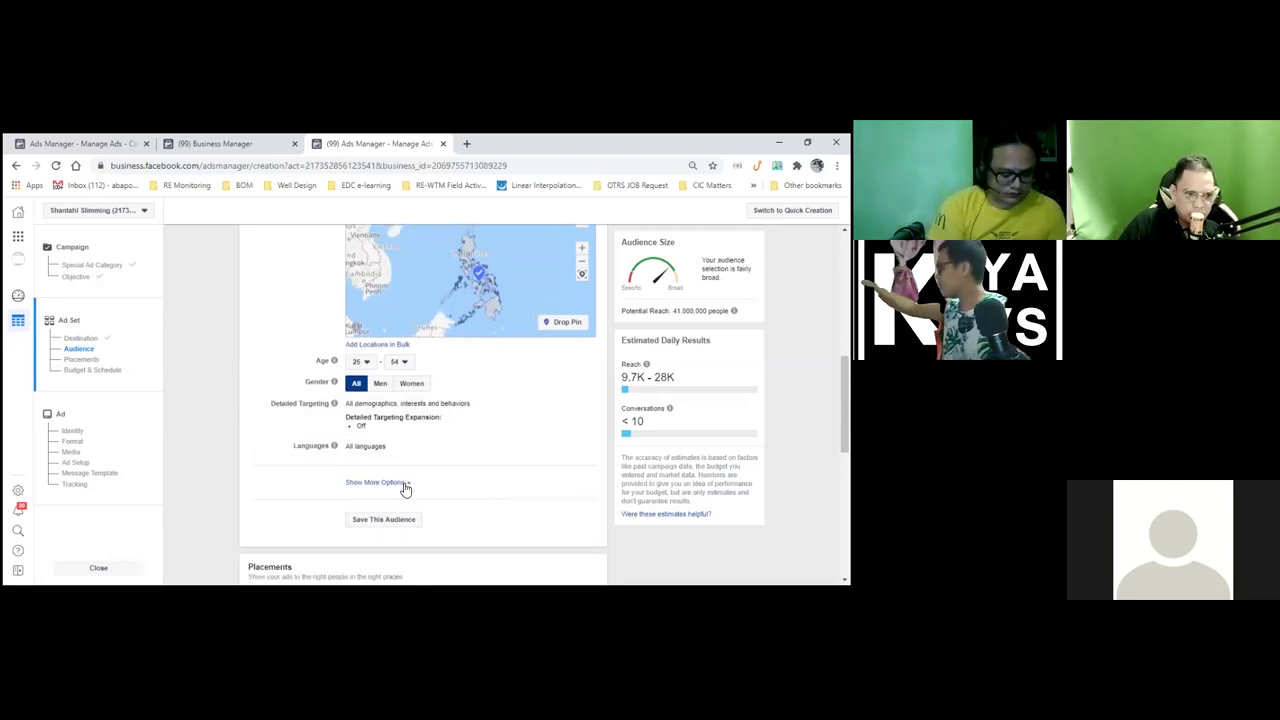
pyautogui.scroll(1, 403, 485)
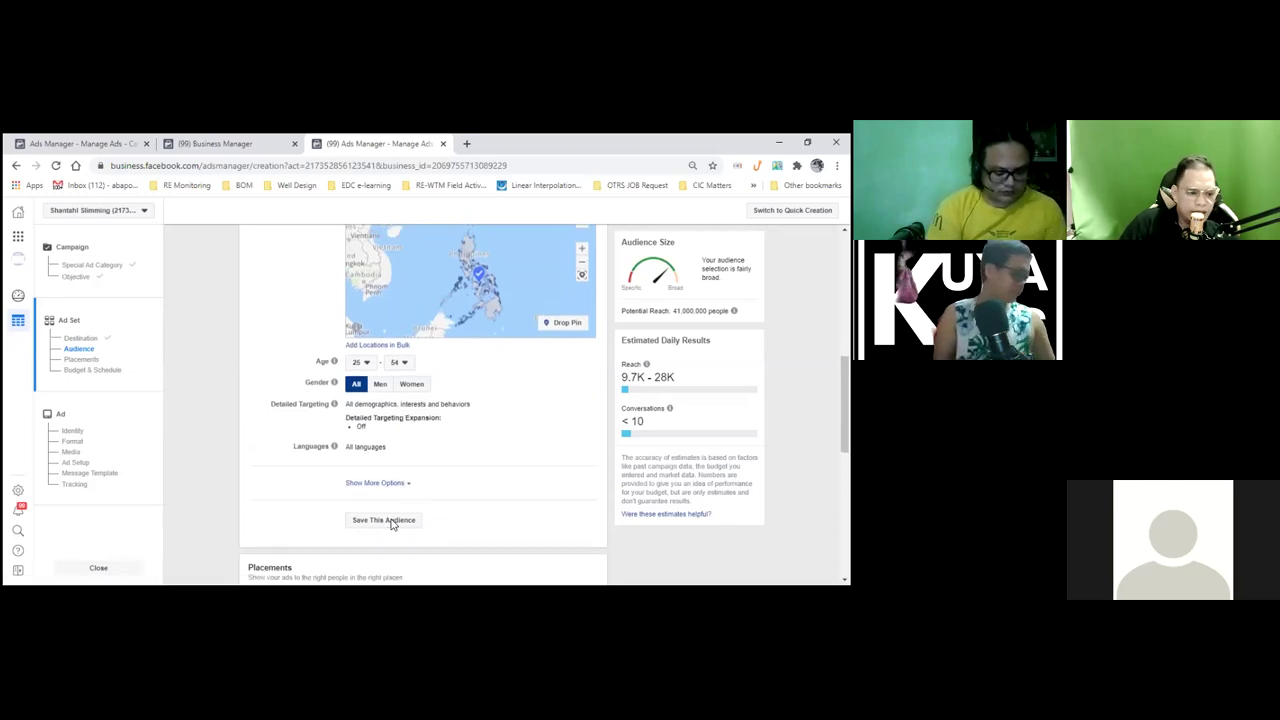
# Switch the ad set to Manual Placements and exclude the Instagram Feed and Facebook Marketplace placements
pyautogui.scroll(-1, 521, 519)
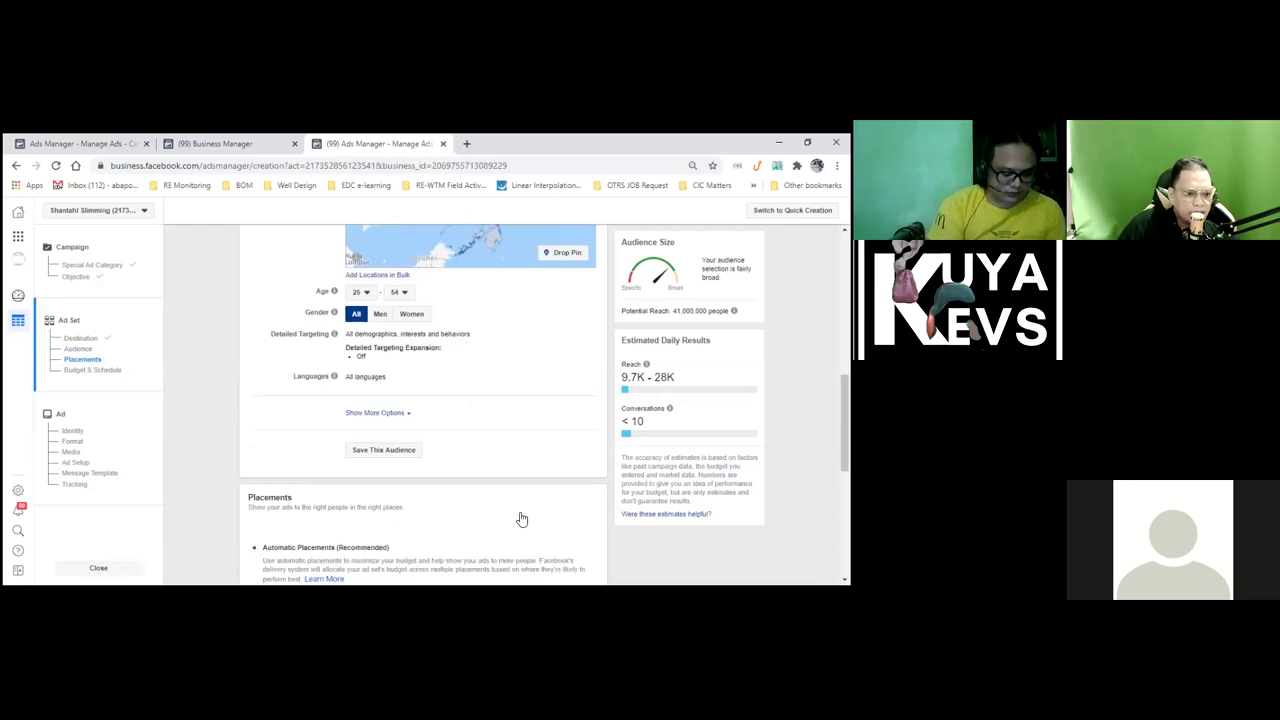
pyautogui.scroll(-1, 521, 519)
pyautogui.scroll(-1, 520, 518)
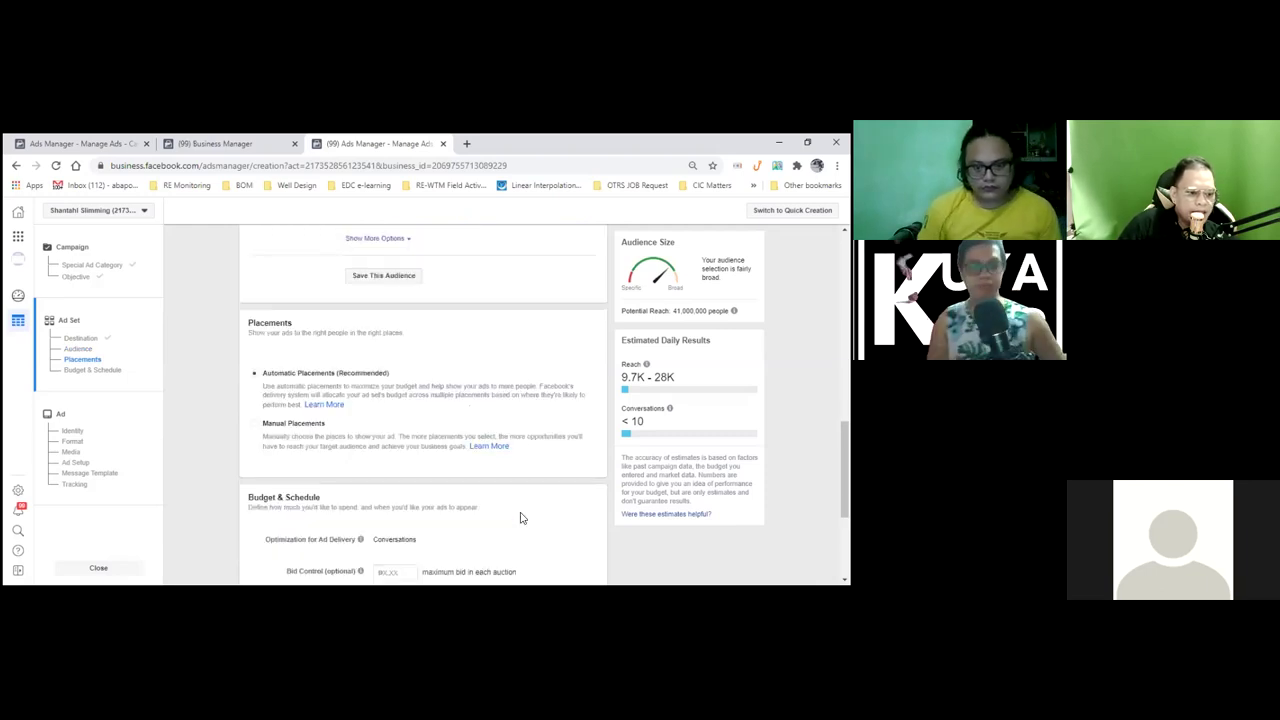
pyautogui.scroll(-1, 255, 410)
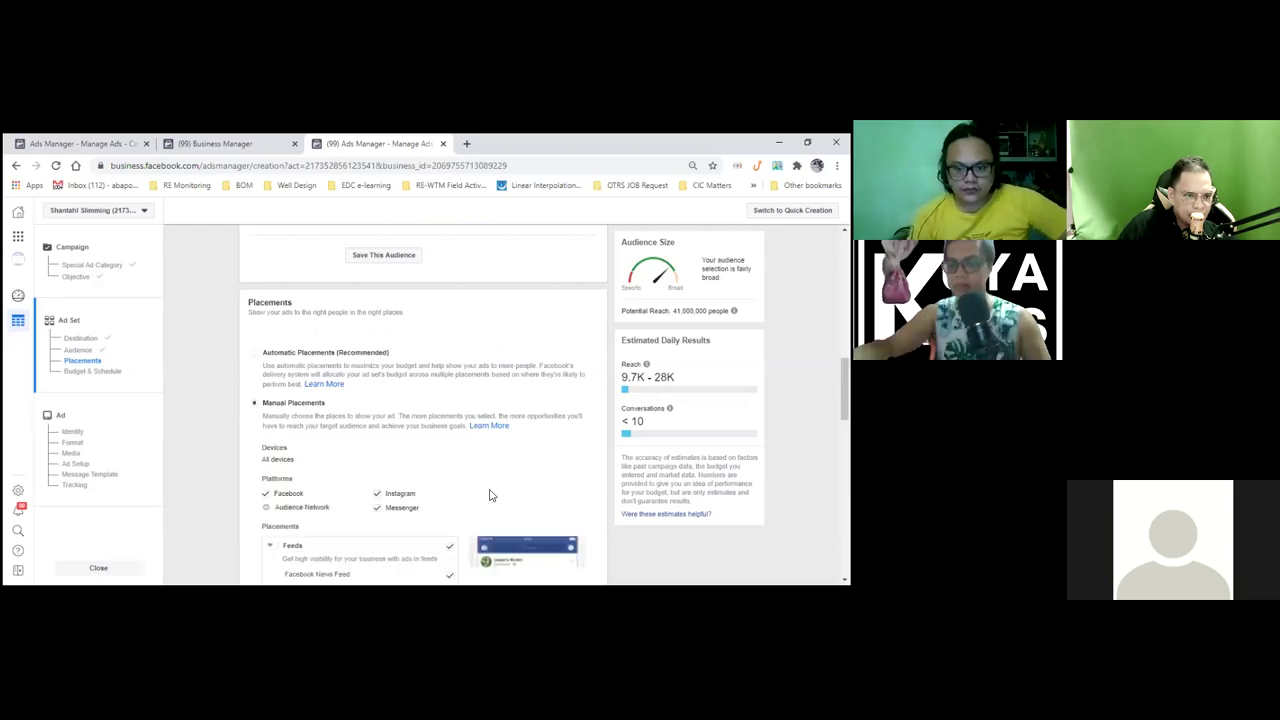
pyautogui.scroll(-1, 490, 494)
pyautogui.scroll(-1, 490, 494)
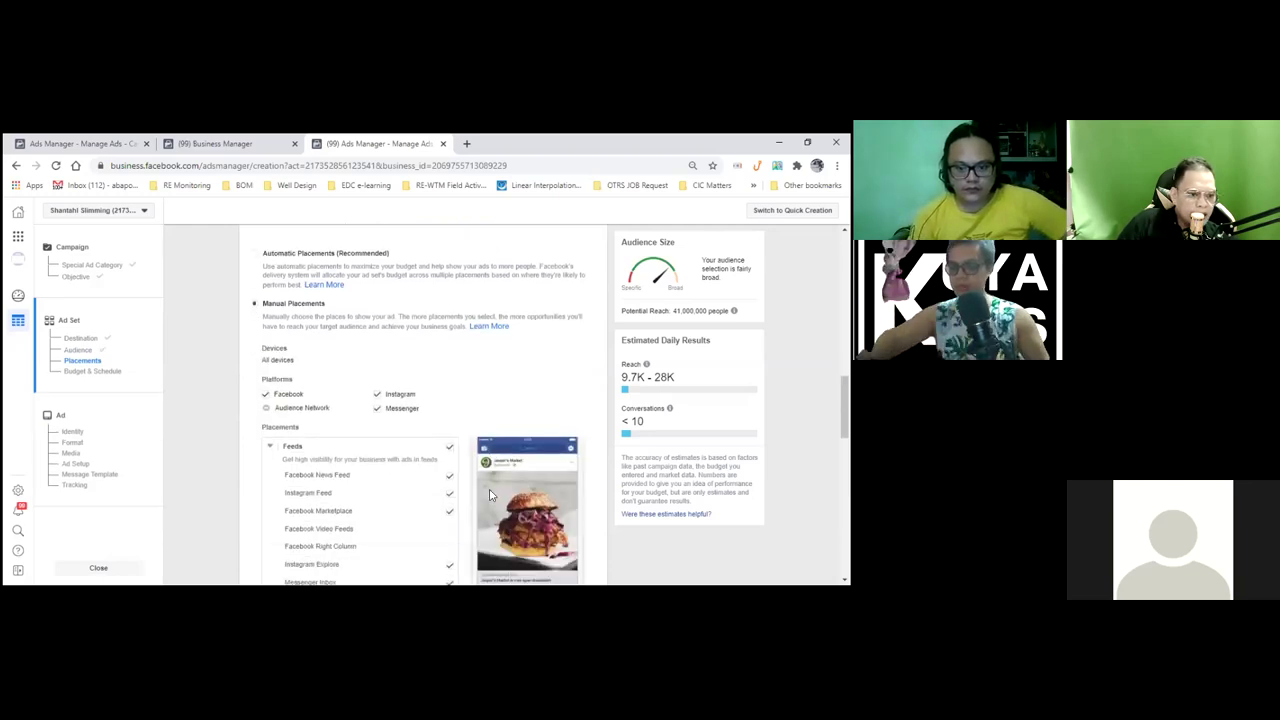
pyautogui.scroll(-1, 490, 494)
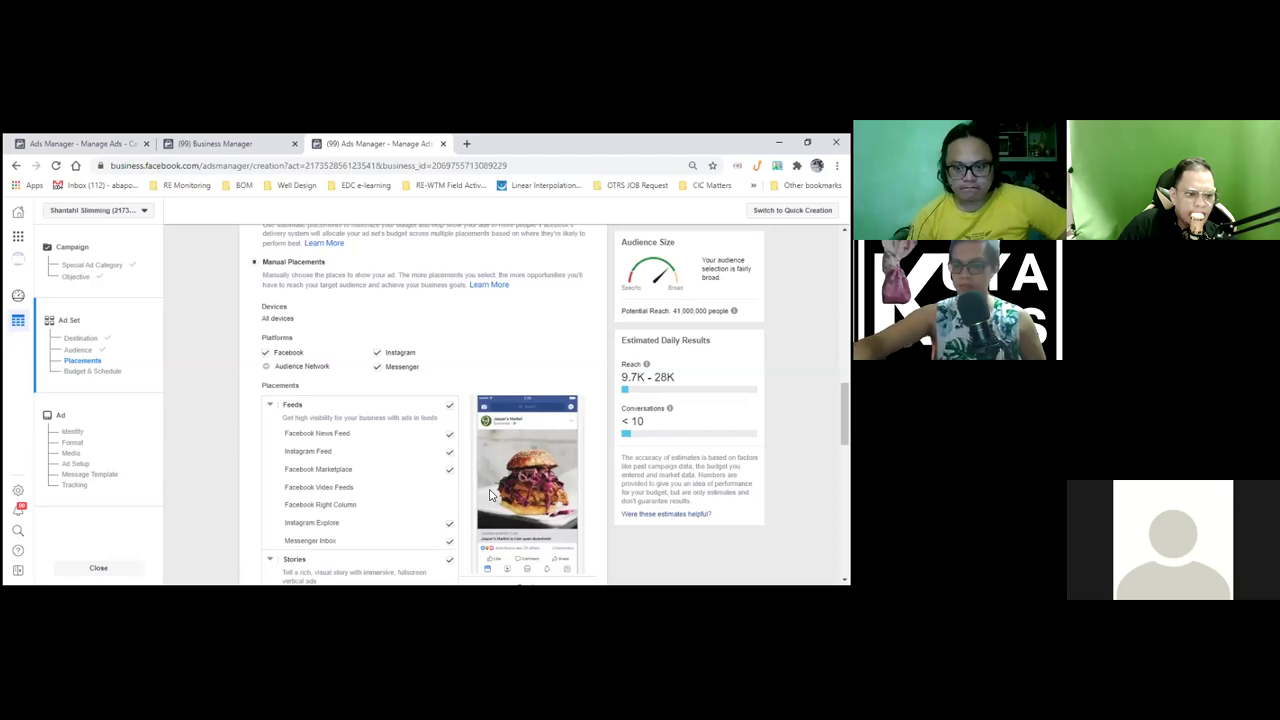
pyautogui.click(449, 453)
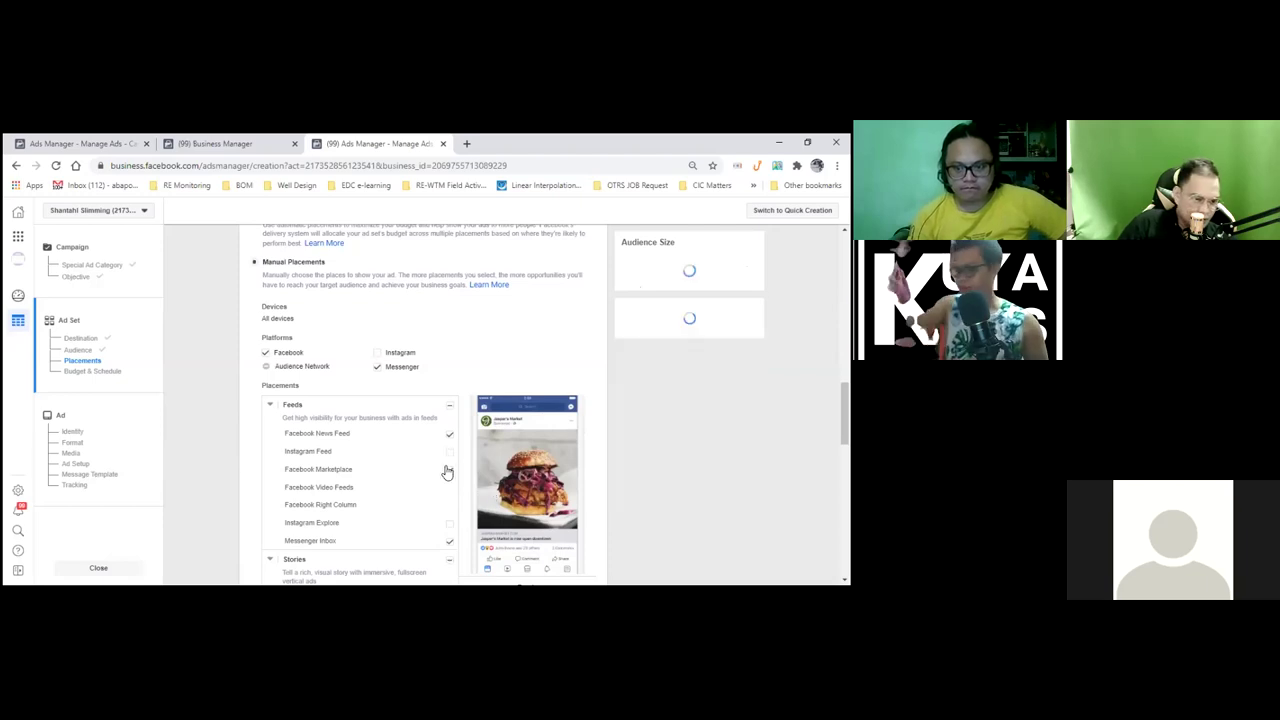
pyautogui.click(449, 469)
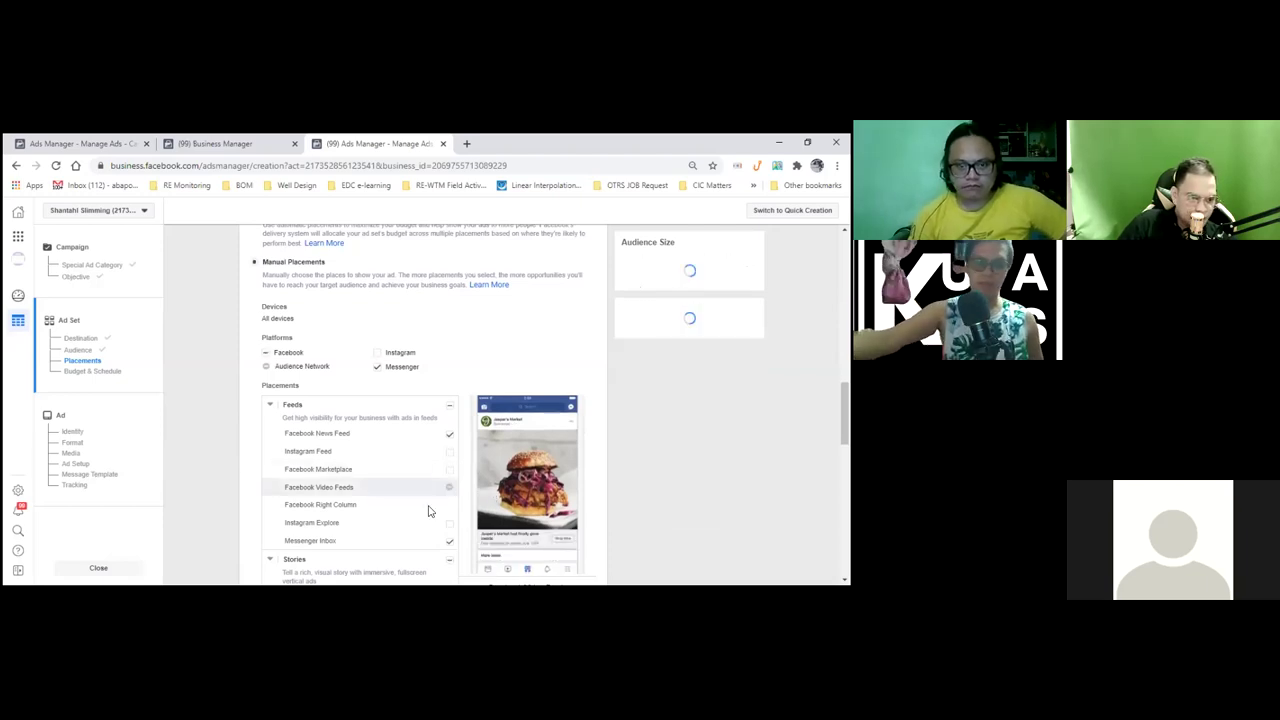
# Exclude Facebook Stories and Messenger Stories from the ad set's placements
pyautogui.scroll(-1, 440, 520)
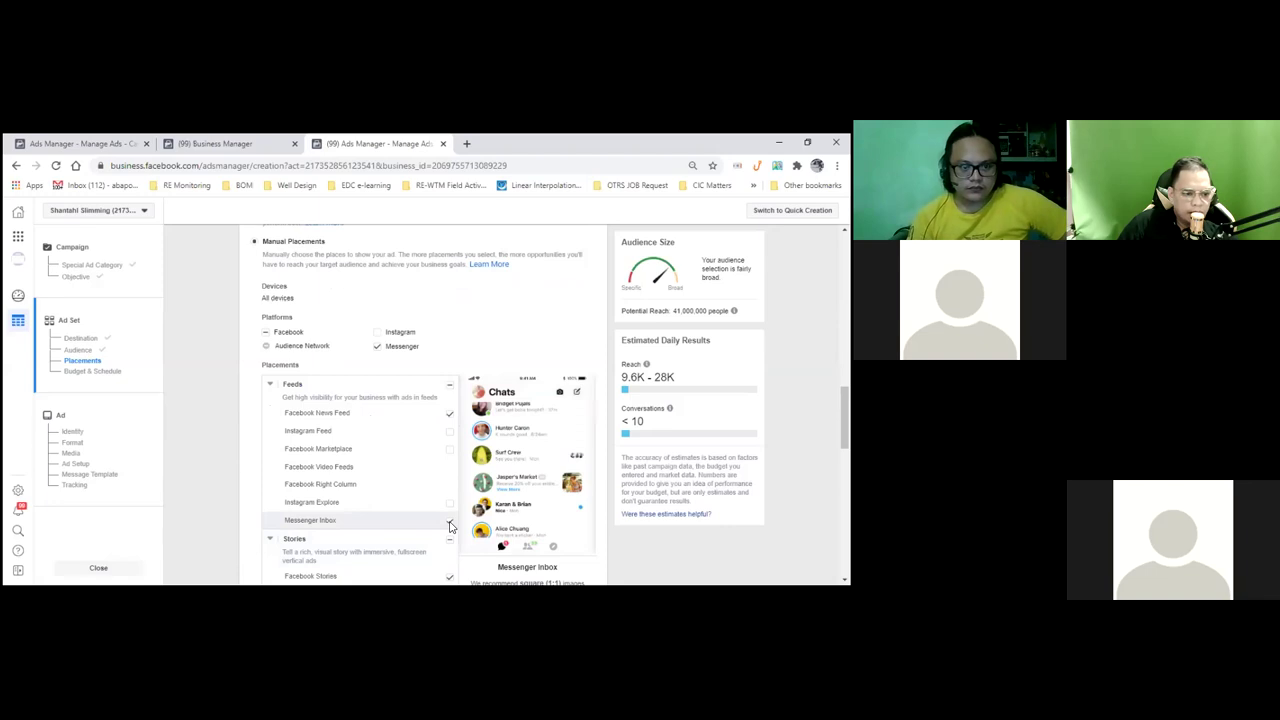
pyautogui.click(450, 521)
pyautogui.scroll(-2, 449, 534)
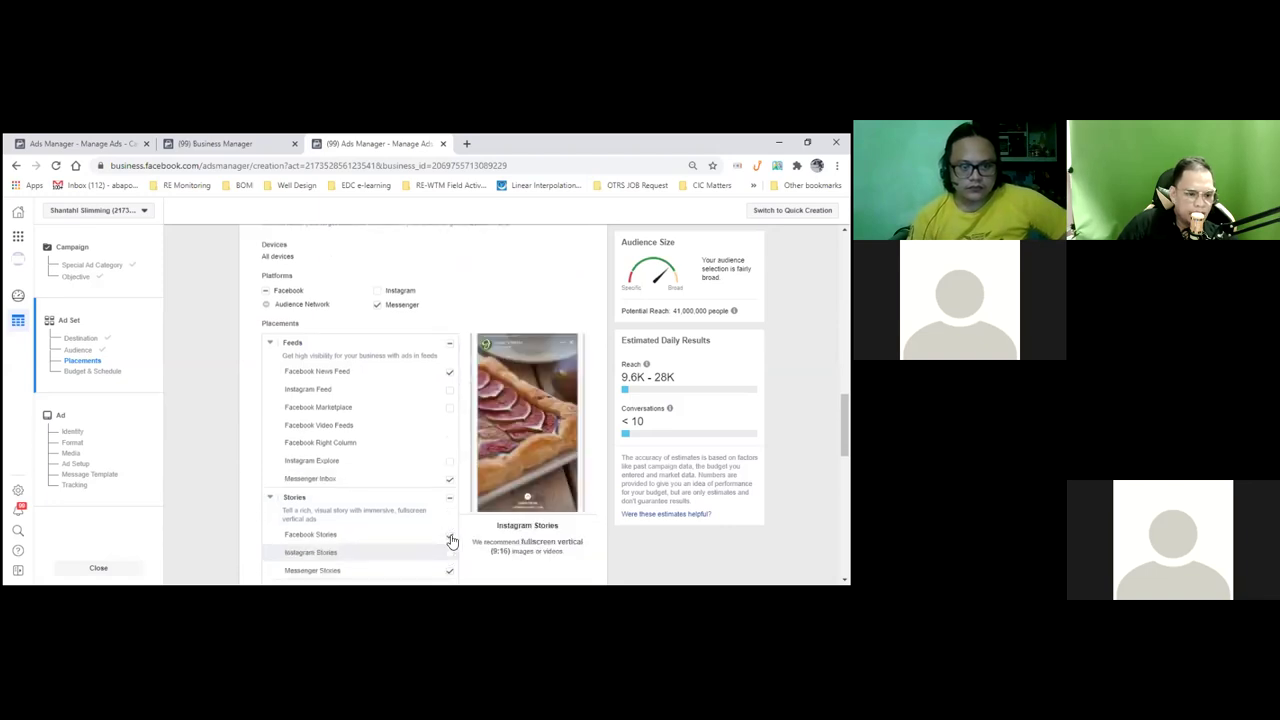
pyautogui.click(450, 535)
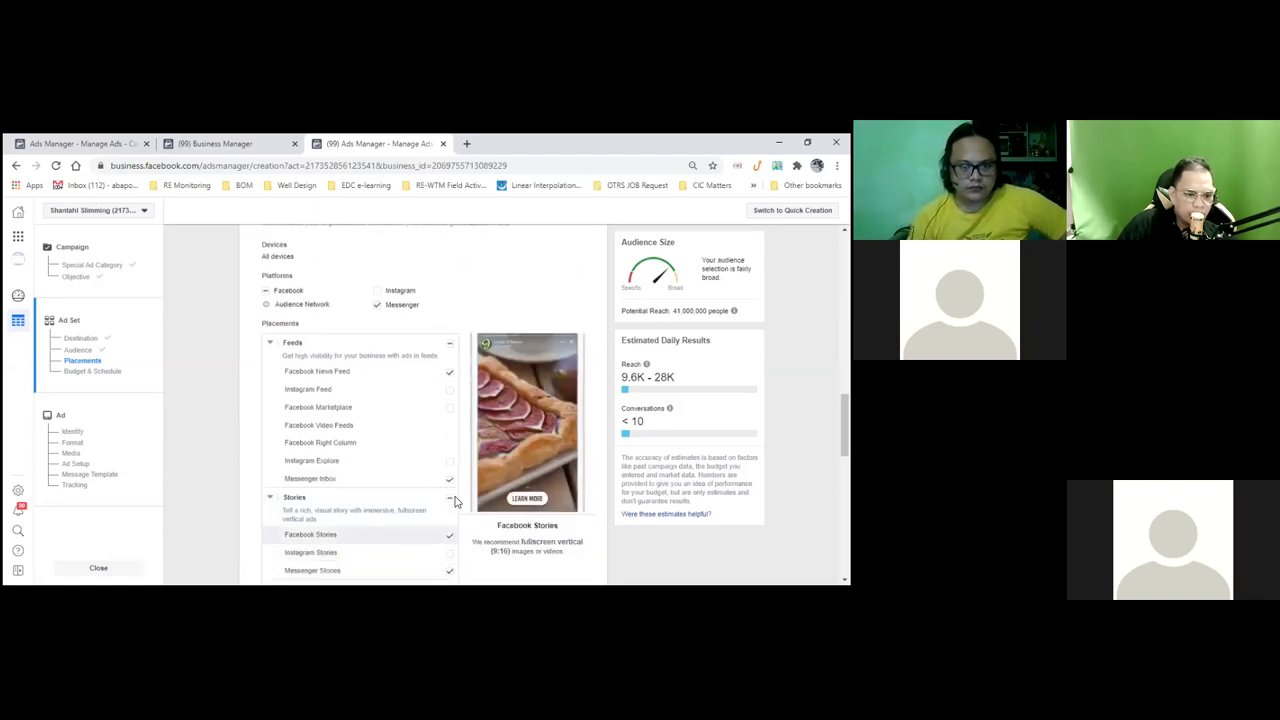
pyautogui.scroll(-1, 455, 500)
pyautogui.click(450, 497)
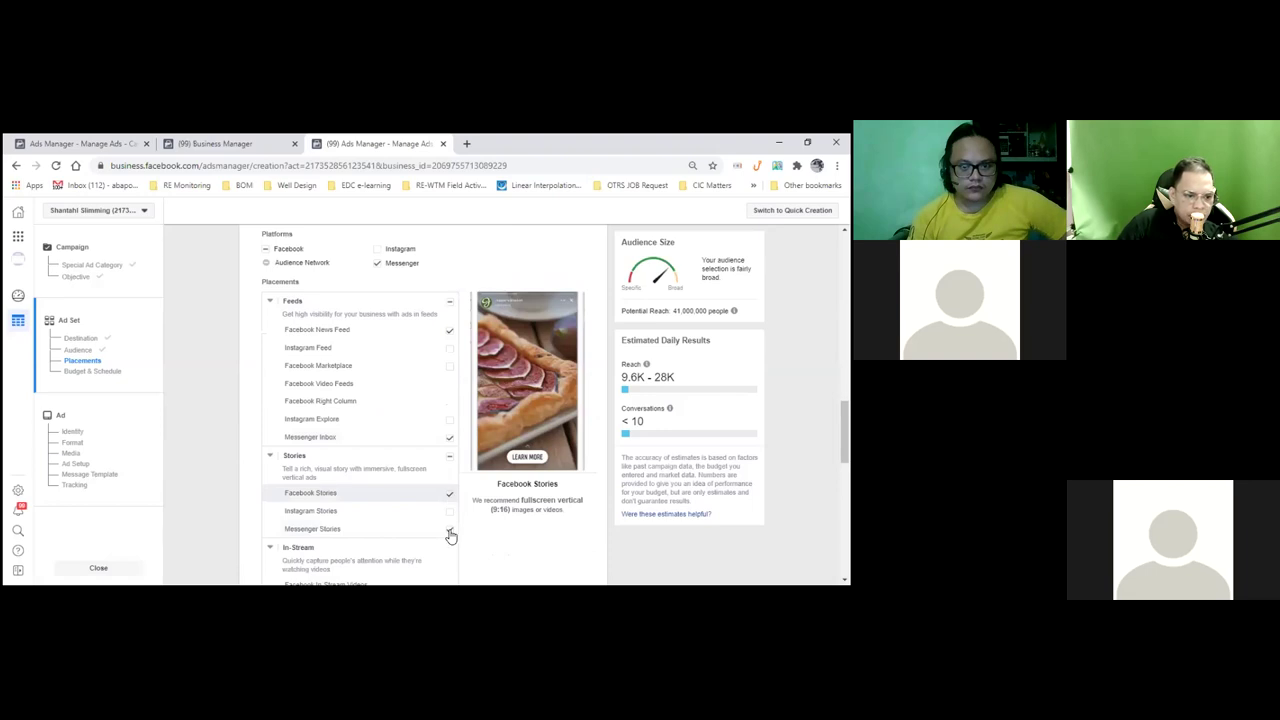
pyautogui.click(450, 541)
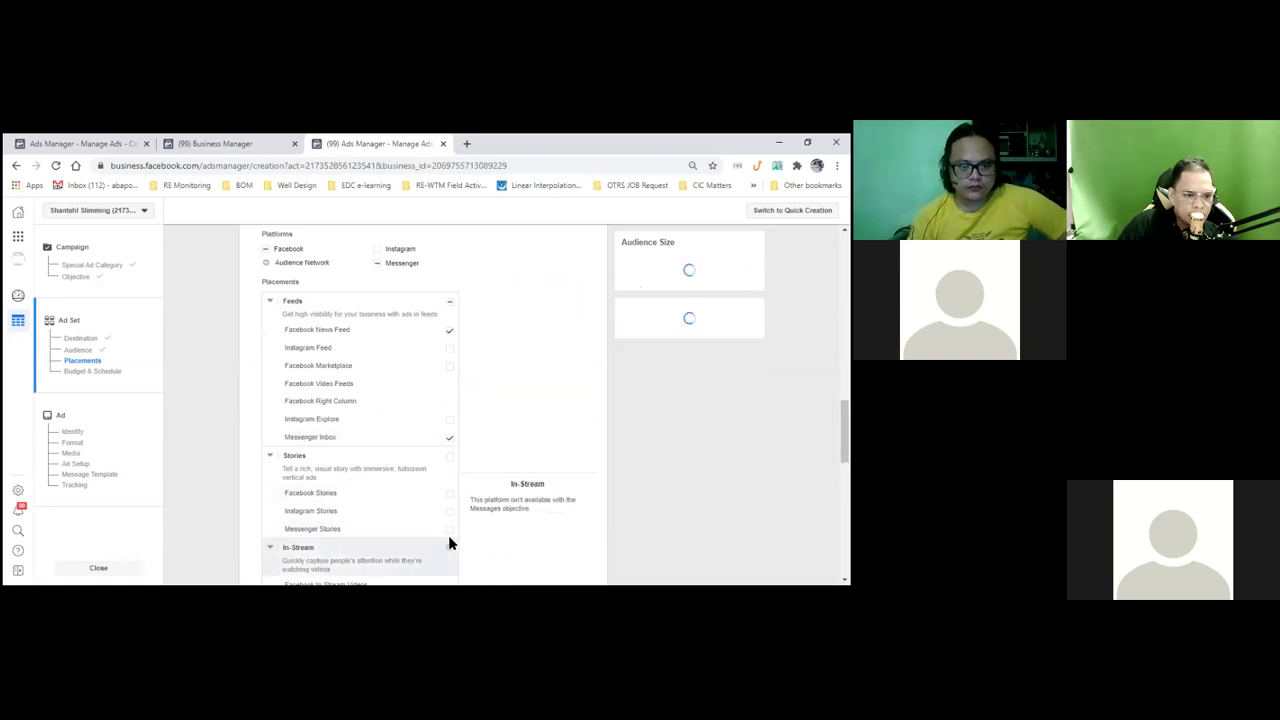
pyautogui.scroll(-1, 451, 543)
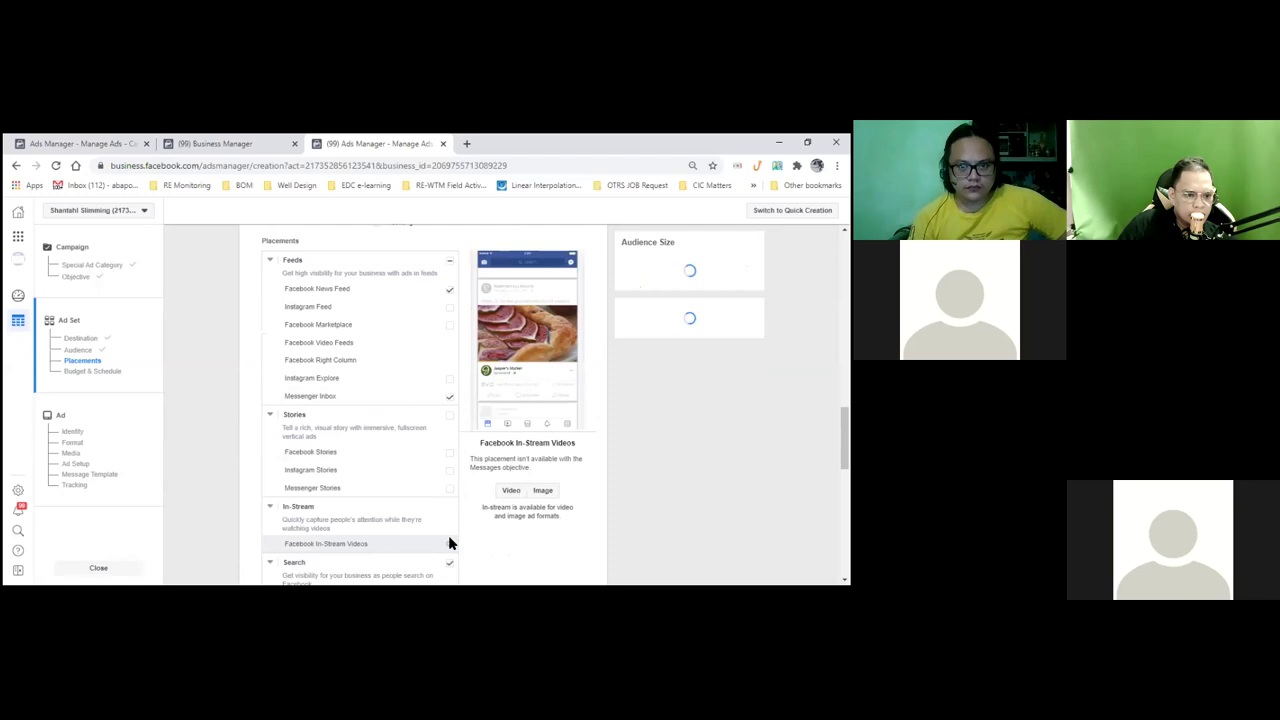
# Review the remaining ad placements, from In-Stream and Search through Messages, In-Article, and Apps and Sites
pyautogui.scroll(-1, 449, 543)
pyautogui.scroll(-1, 449, 543)
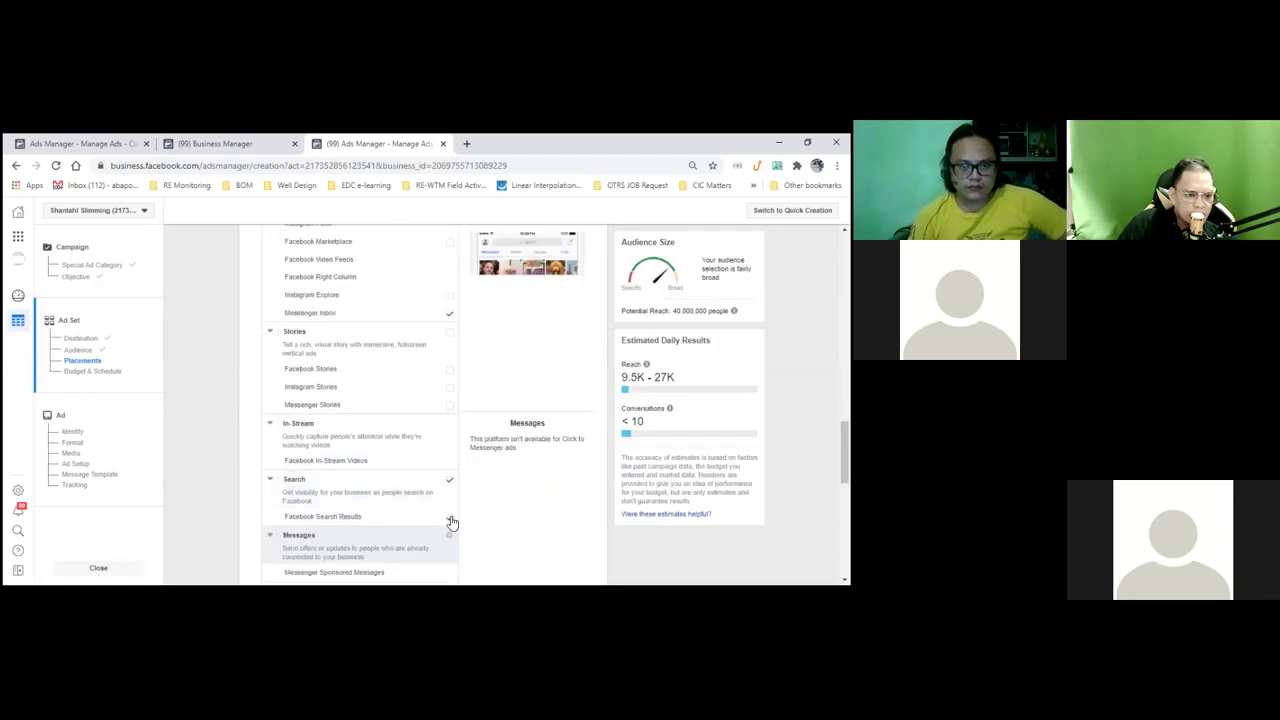
pyautogui.scroll(-1, 451, 523)
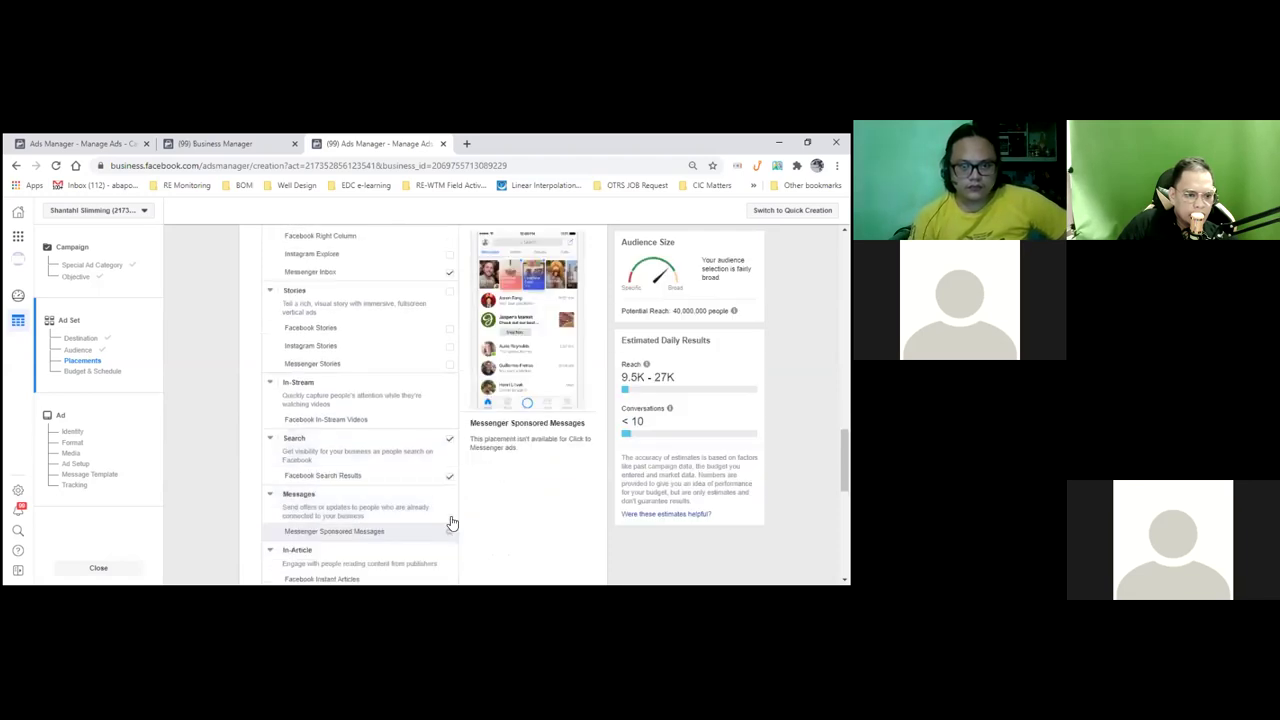
pyautogui.click(450, 441)
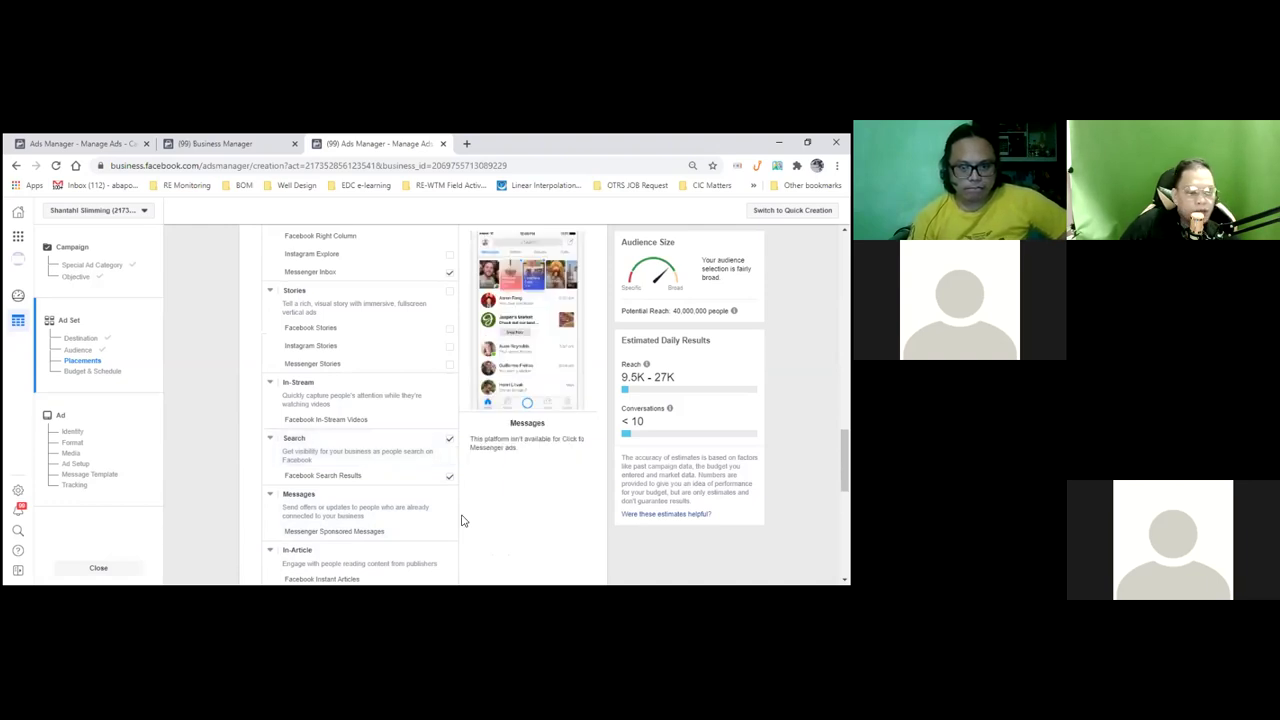
pyautogui.scroll(-1, 462, 520)
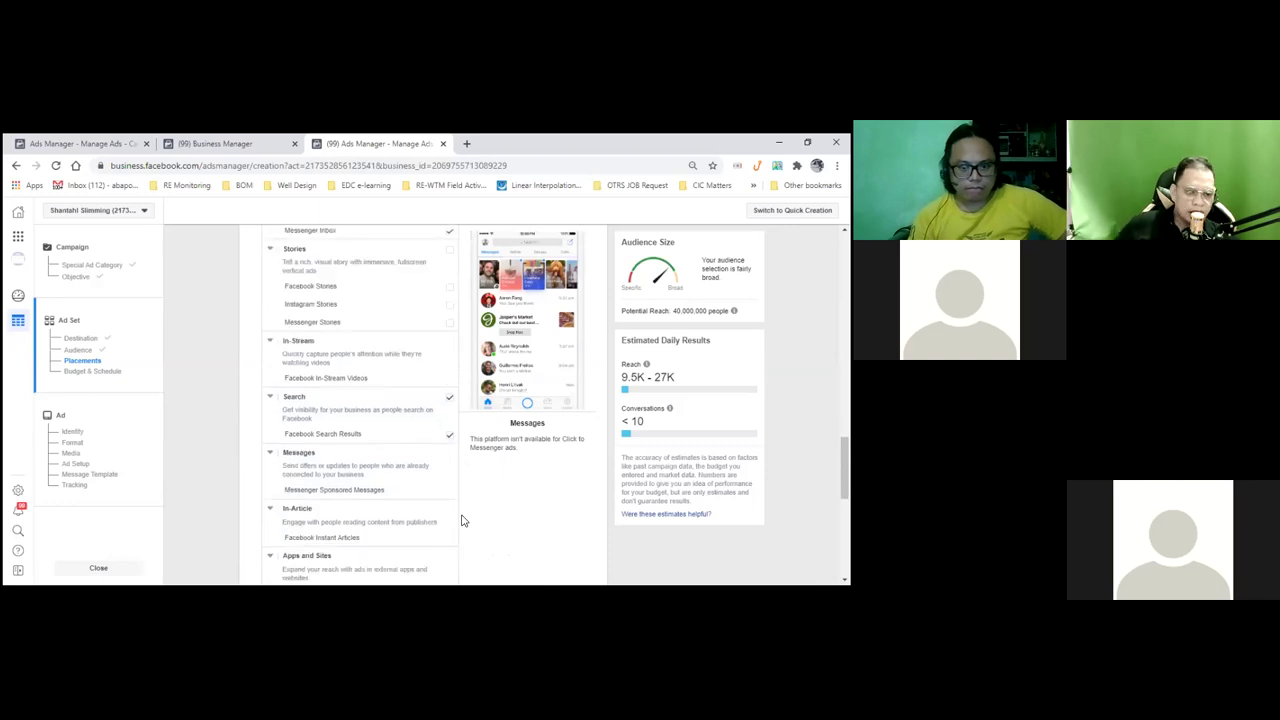
pyautogui.scroll(-1, 462, 520)
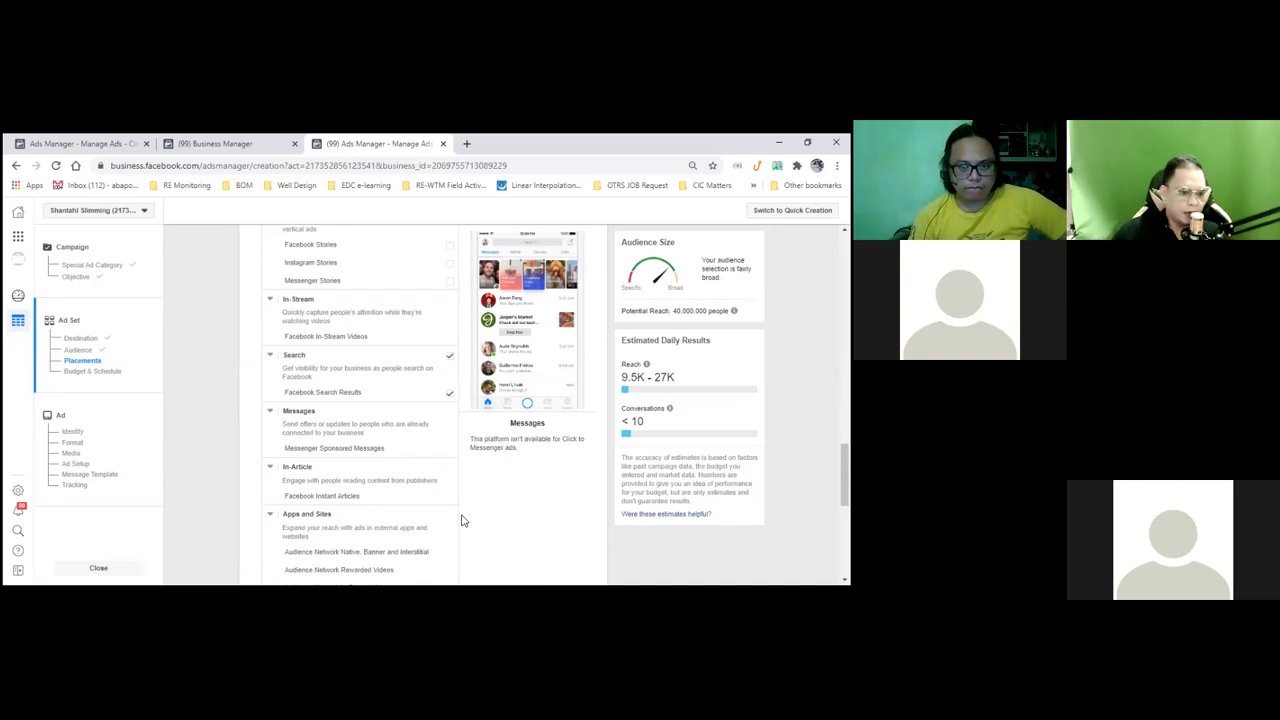
pyautogui.scroll(-4, 462, 520)
pyautogui.scroll(-3, 463, 515)
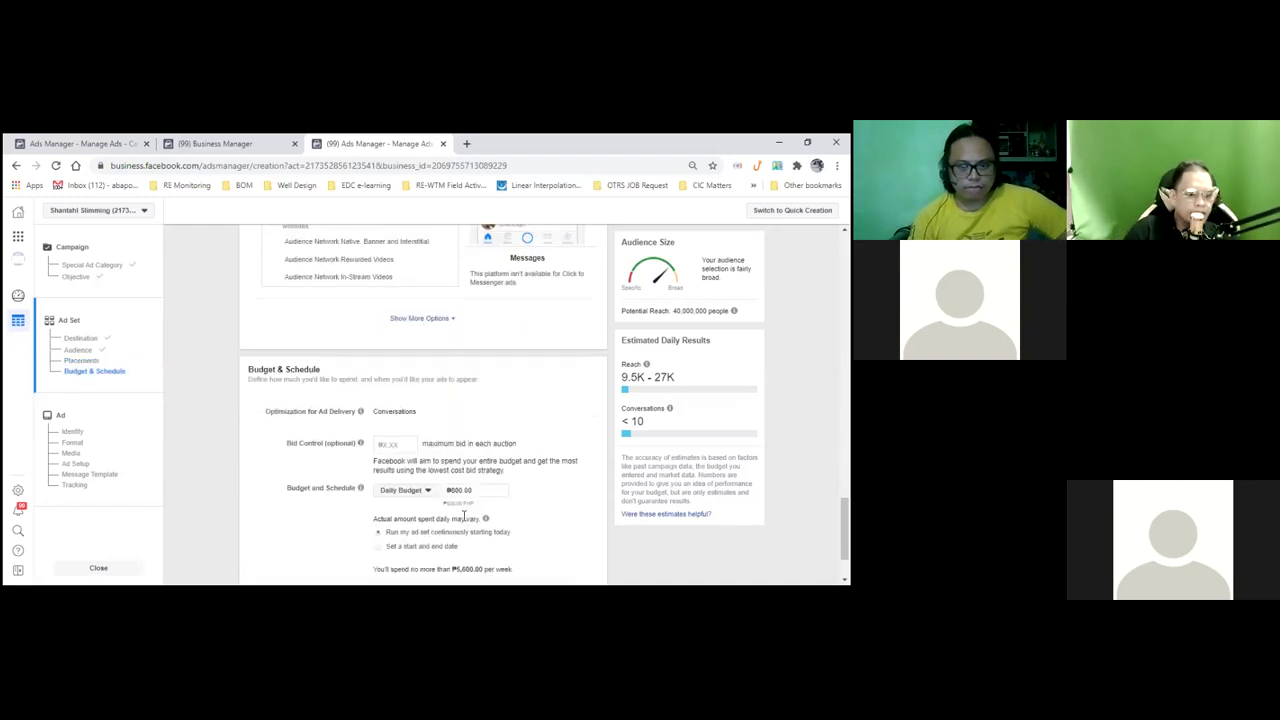
pyautogui.scroll(1, 463, 520)
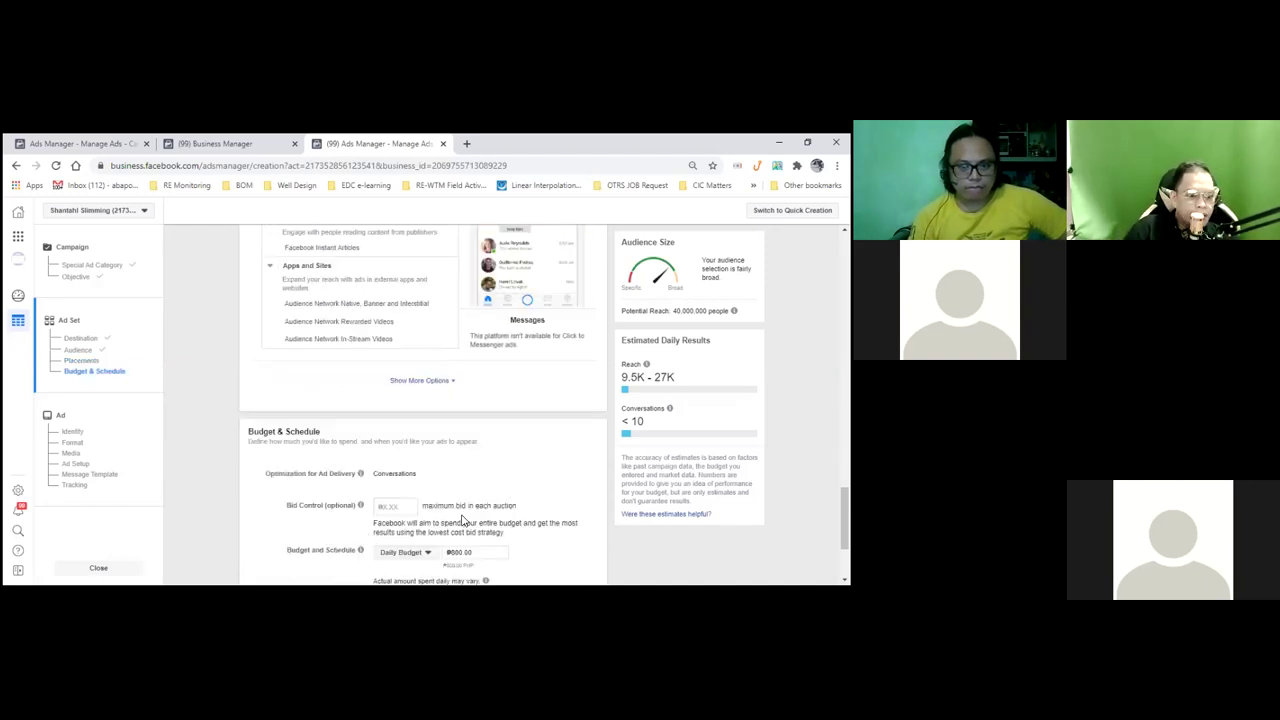
pyautogui.scroll(1, 463, 520)
pyautogui.scroll(-1, 463, 520)
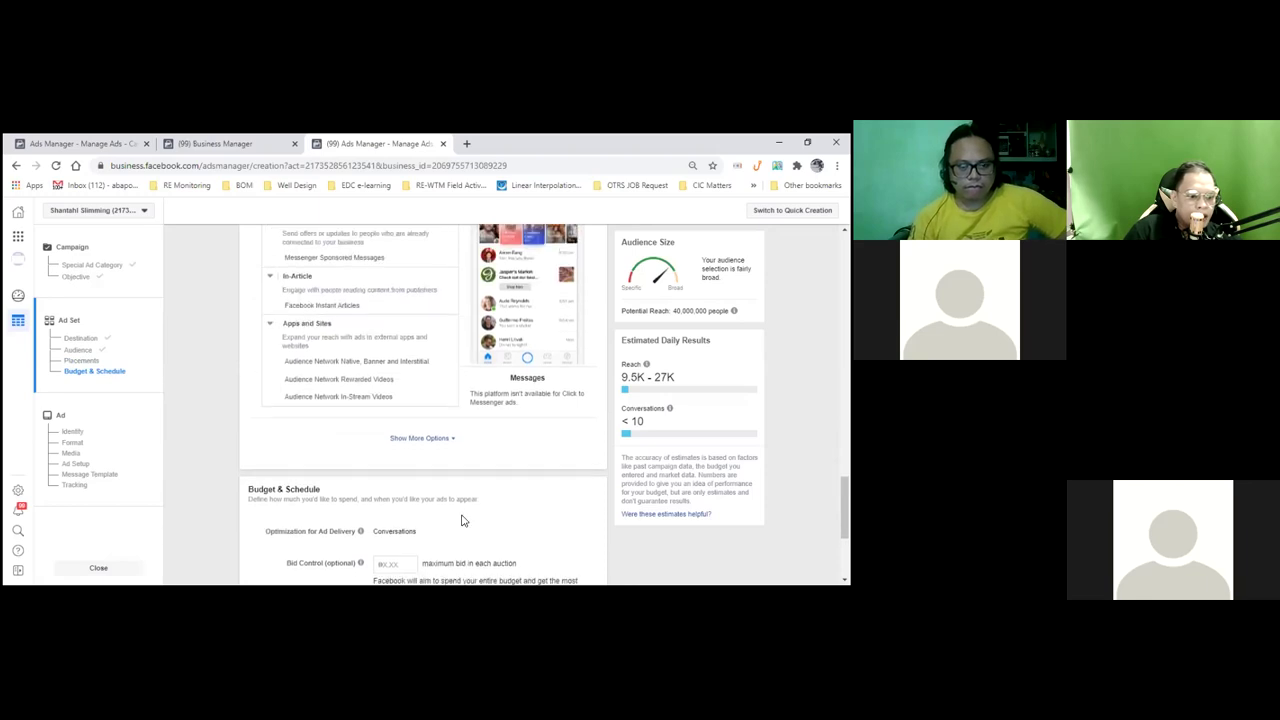
# Set the ad set's daily budget to ₱300
pyautogui.scroll(-2, 463, 520)
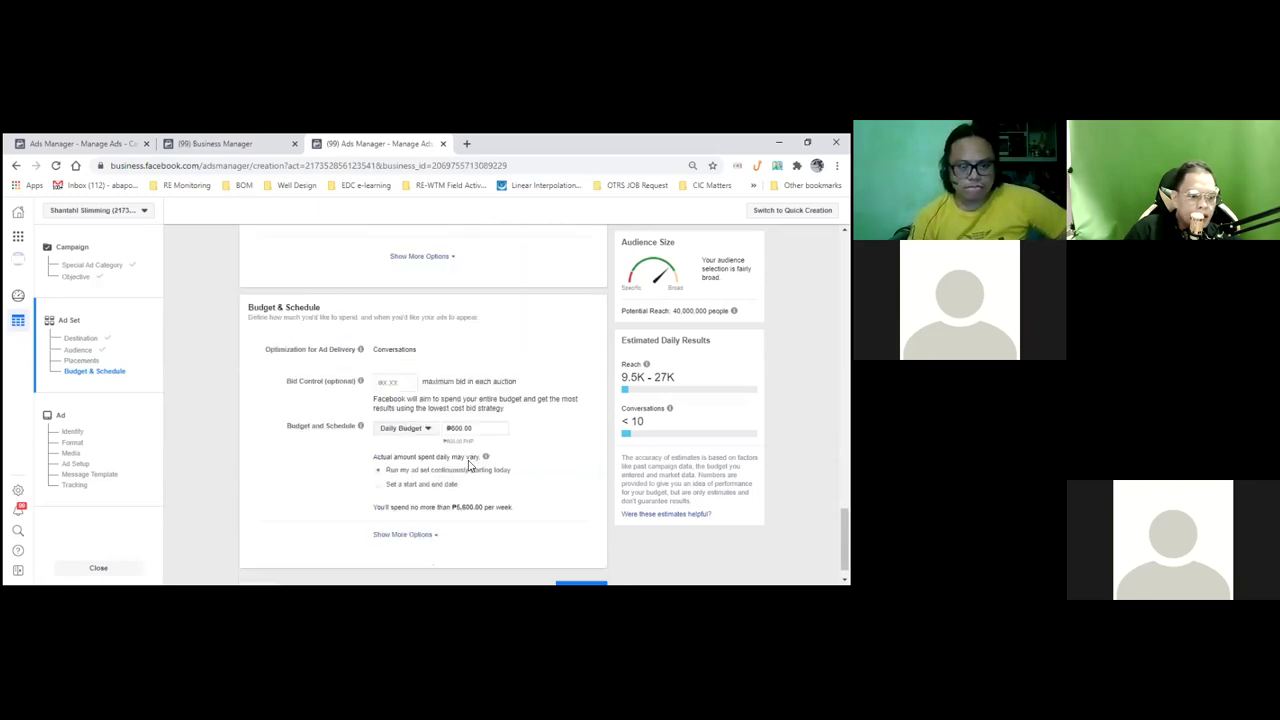
pyautogui.moveTo(514, 474)
pyautogui.scroll(1, 288, 500)
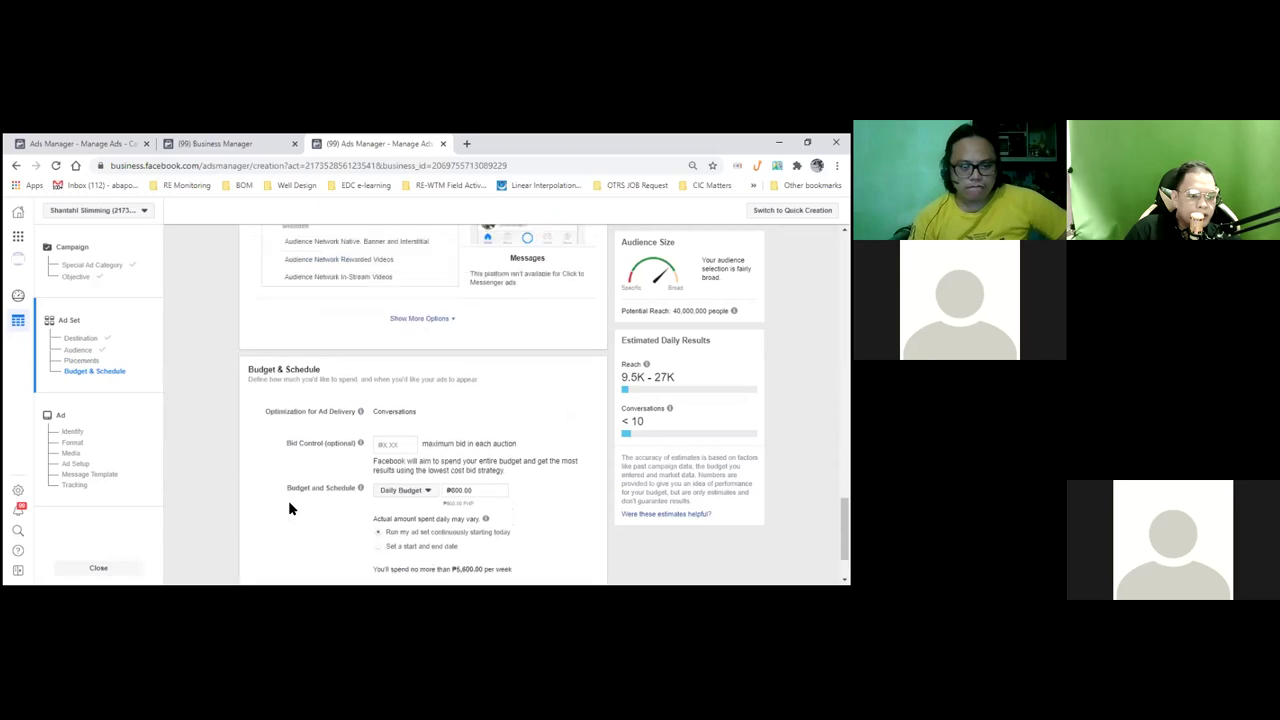
pyautogui.moveTo(477, 491); pyautogui.dragTo(422, 497)
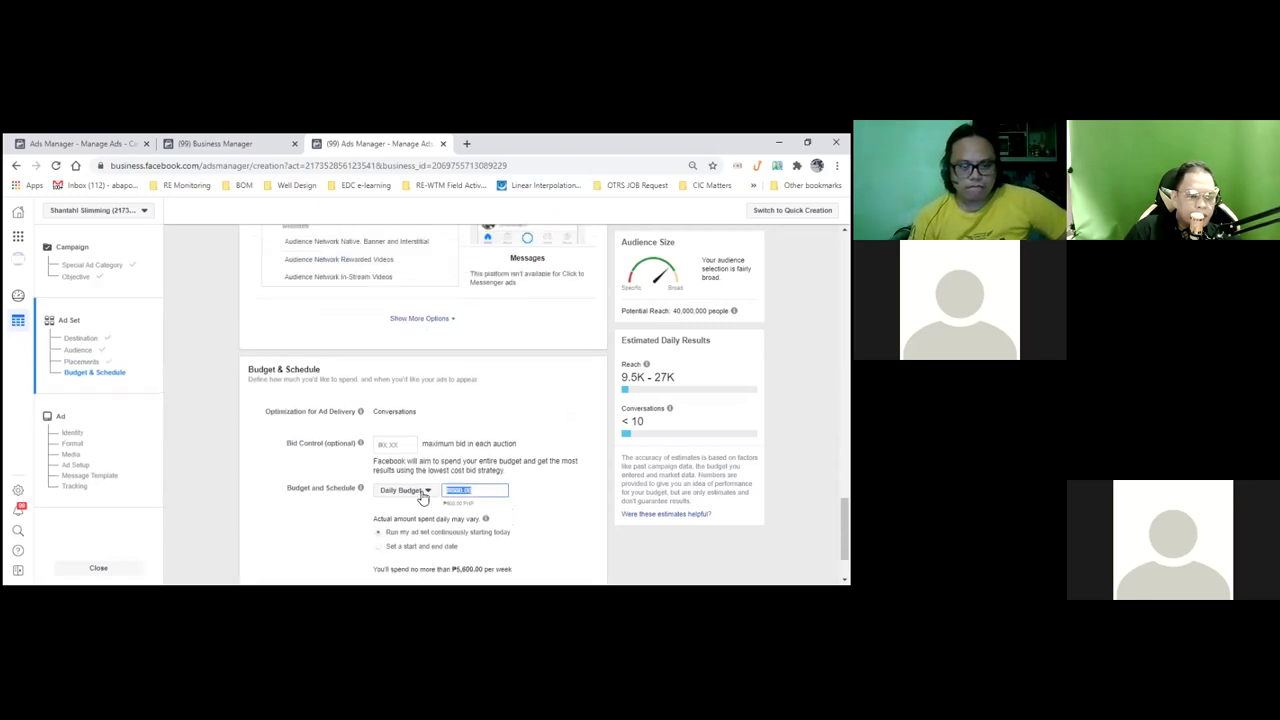
pyautogui.write('300')
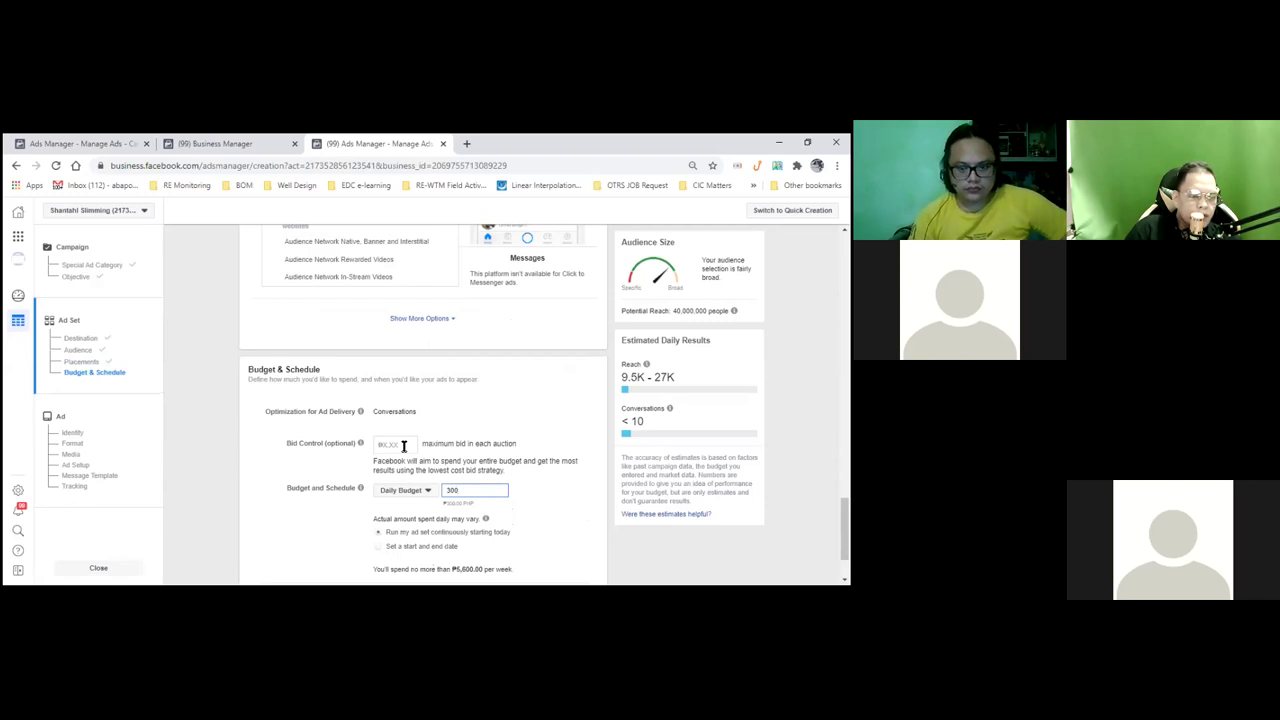
# Set the bid control to a maximum bid of ₱150 in each auction
pyautogui.click(367, 451)
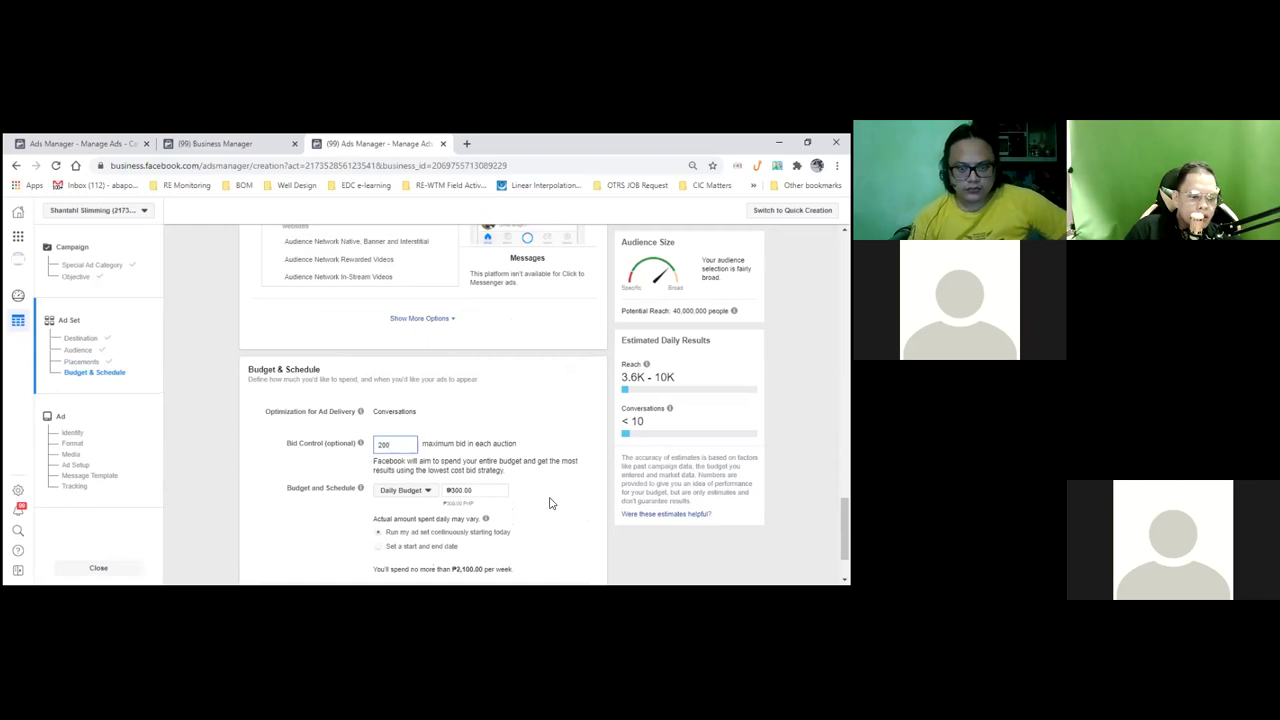
pyautogui.scroll(-2, 549, 503)
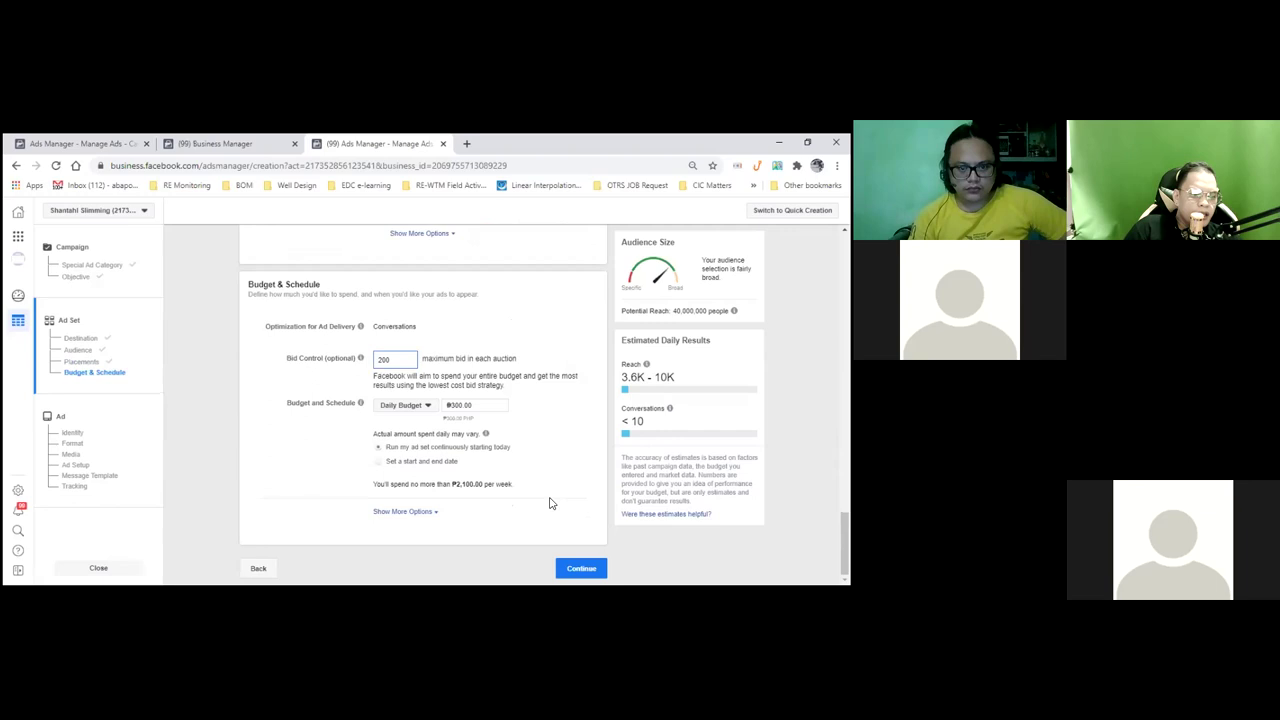
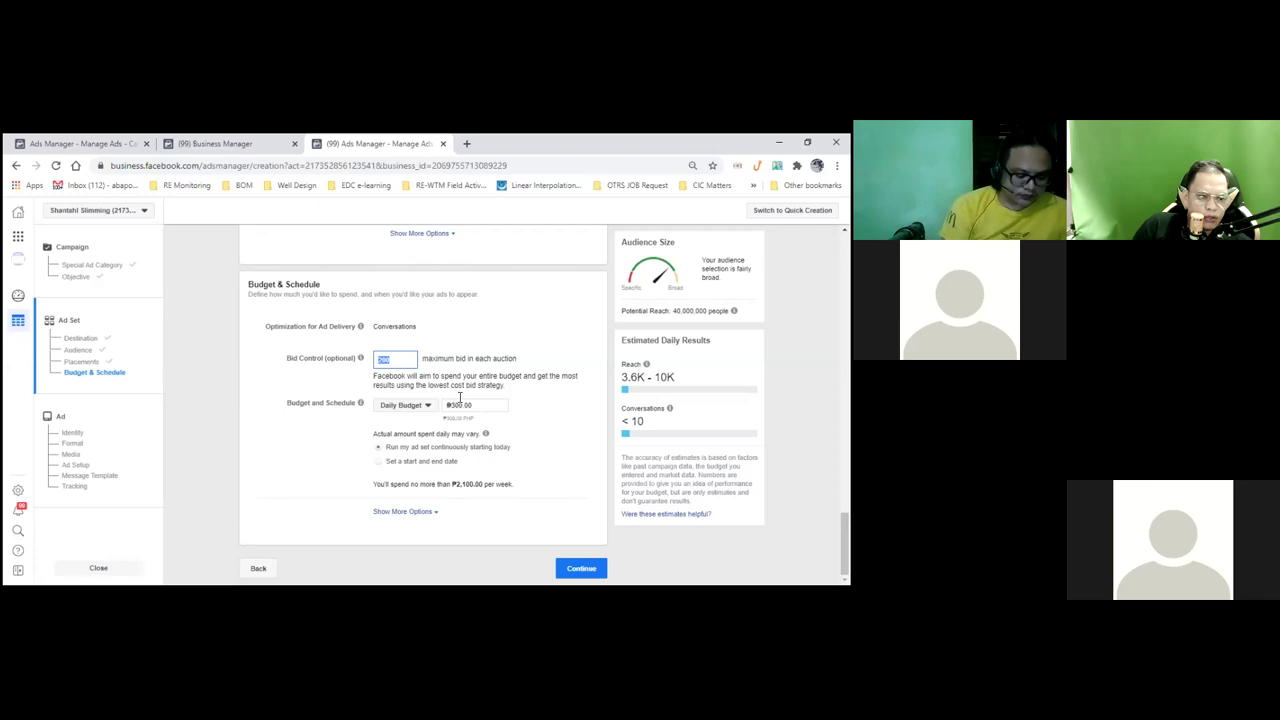
pyautogui.write('0')
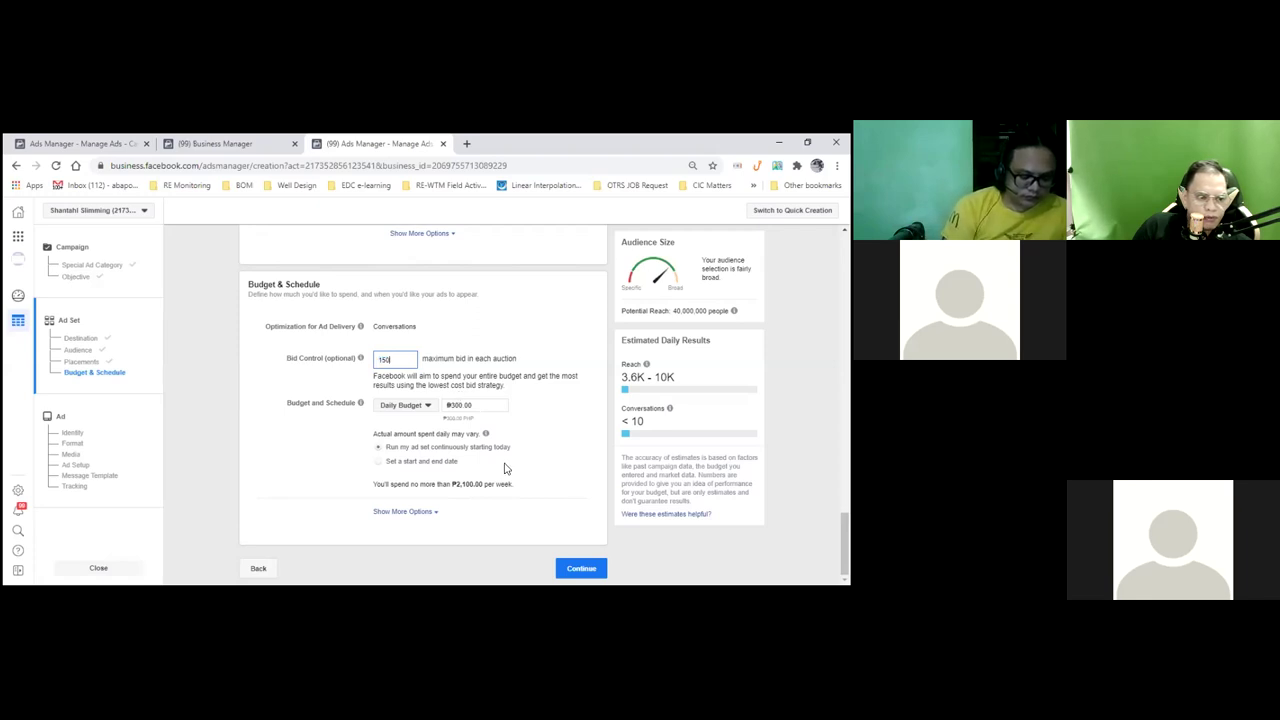
pyautogui.click(508, 530)
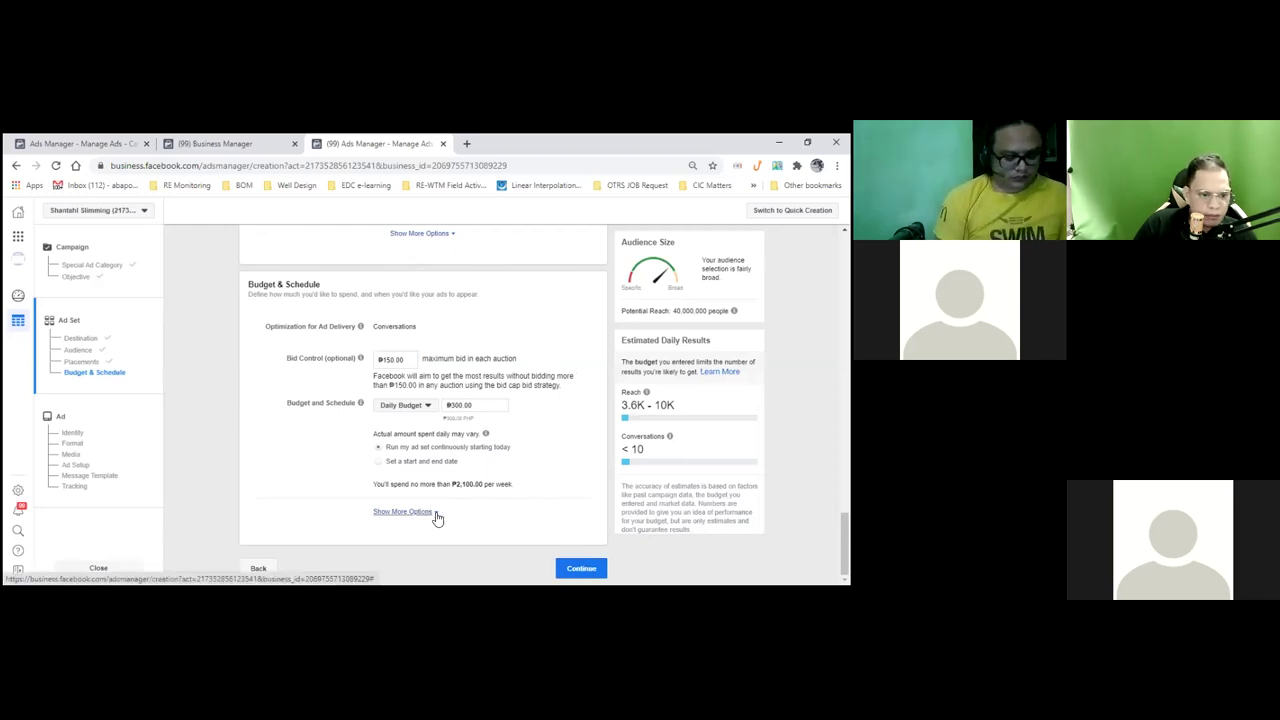
# Show the additional budget and schedule options to review charging, scheduling and delivery type, and continue to the ad setup
pyautogui.click(434, 513)
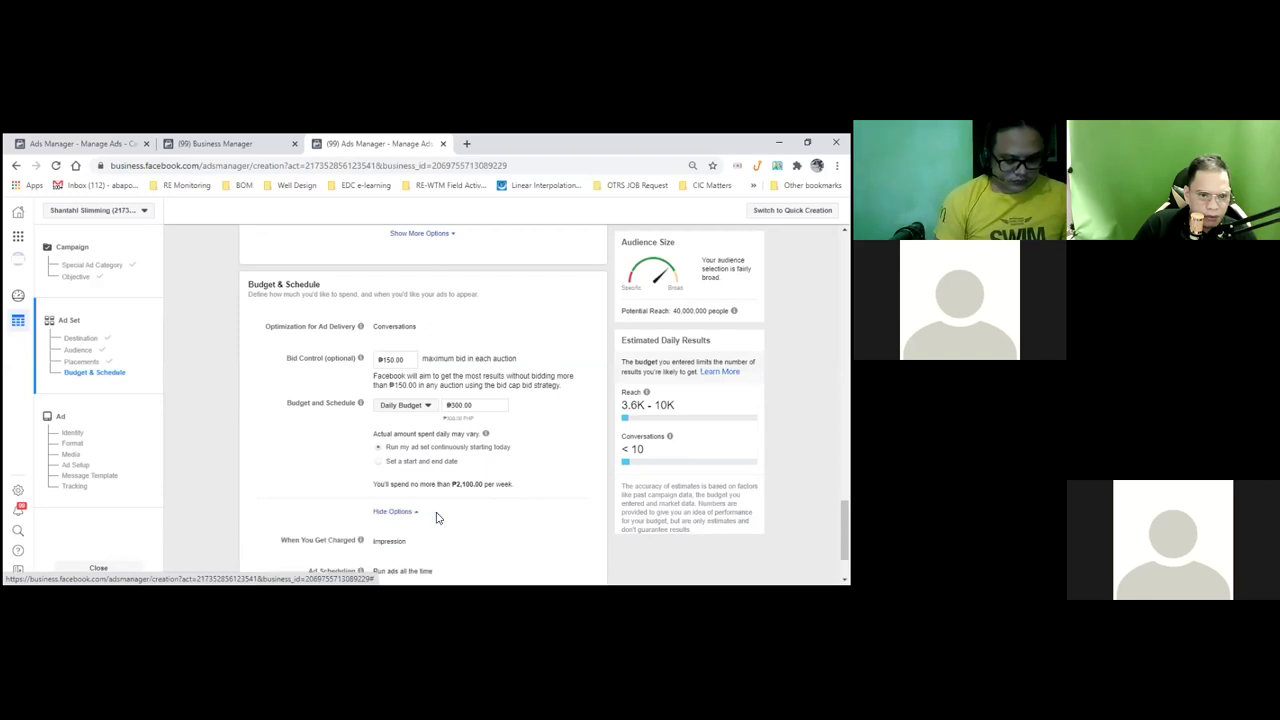
pyautogui.scroll(-2, 474, 514)
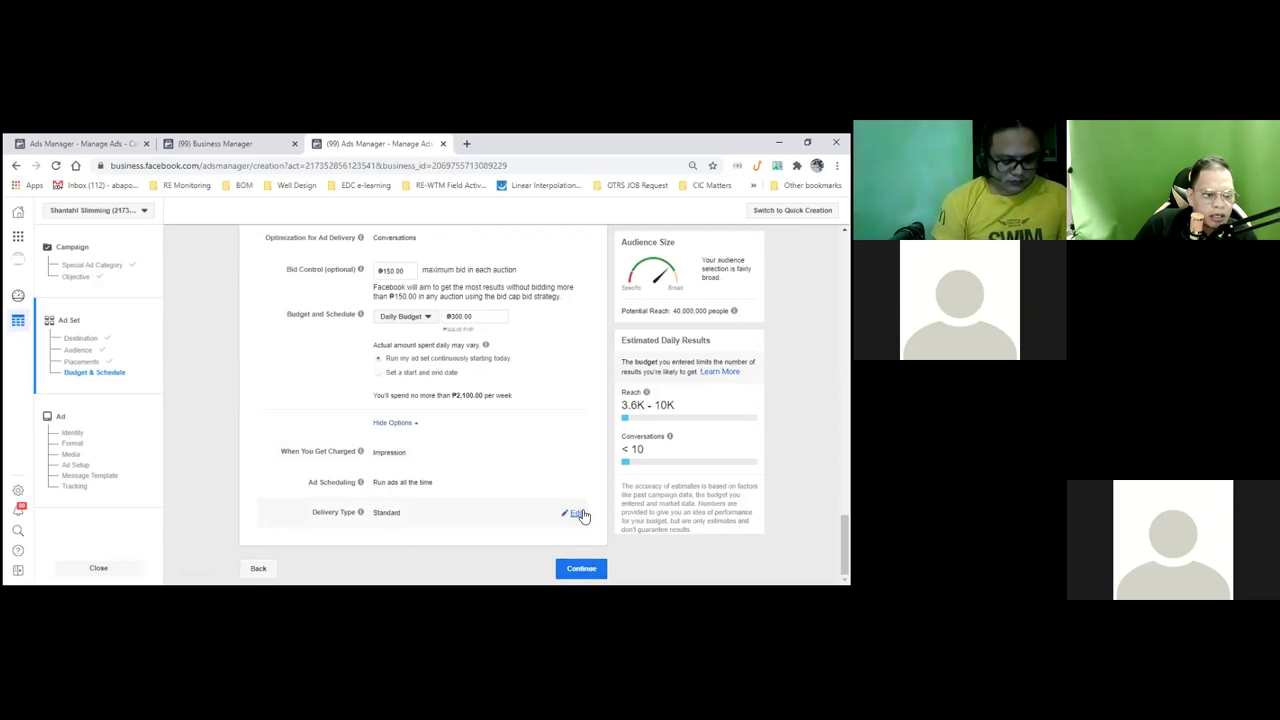
pyautogui.click(583, 574)
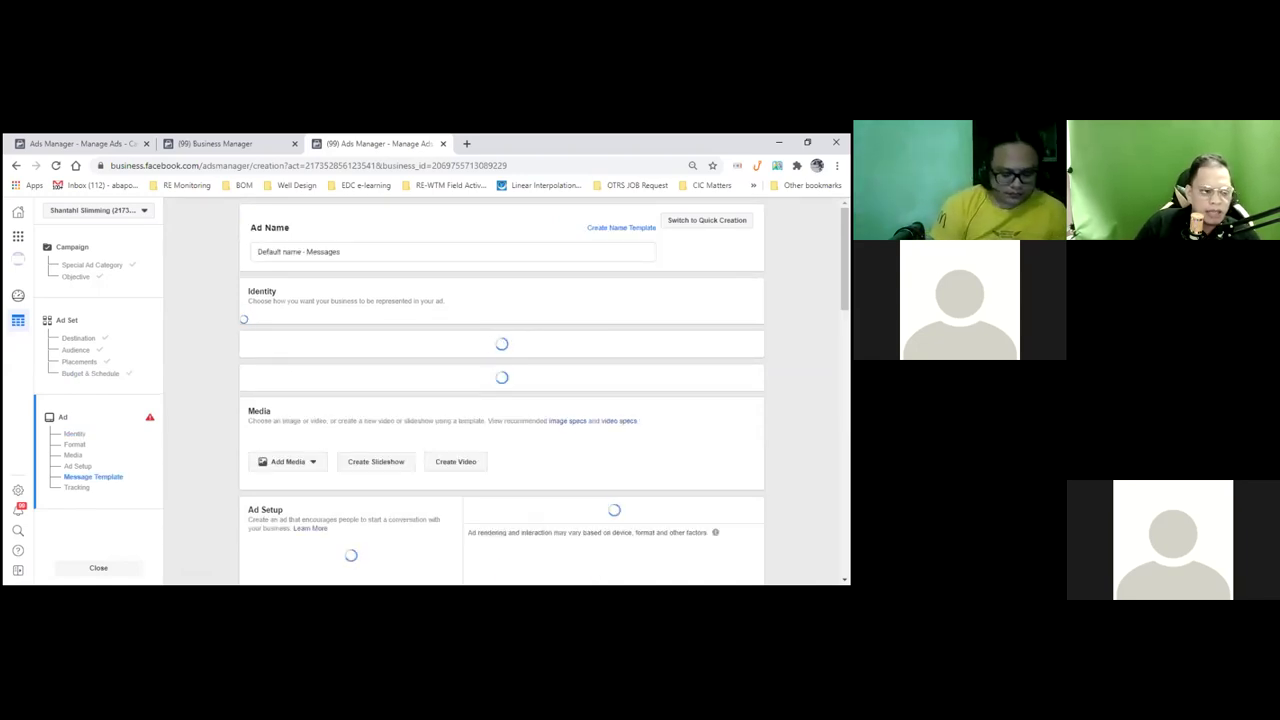
# Name the ad "GIRL COFFEE"
pyautogui.click(358, 252)
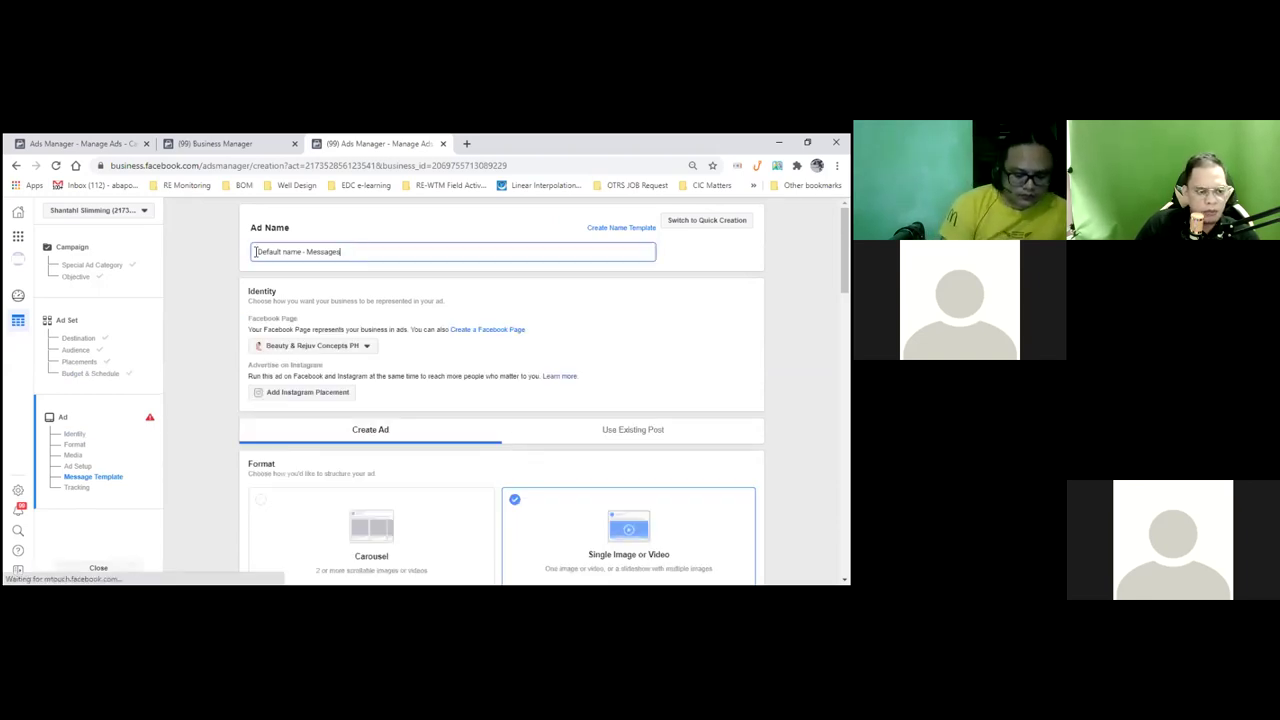
pyautogui.moveTo(358, 252); pyautogui.dragTo(258, 252)
pyautogui.press('BackSpace')
pyautogui.write('GIRL')
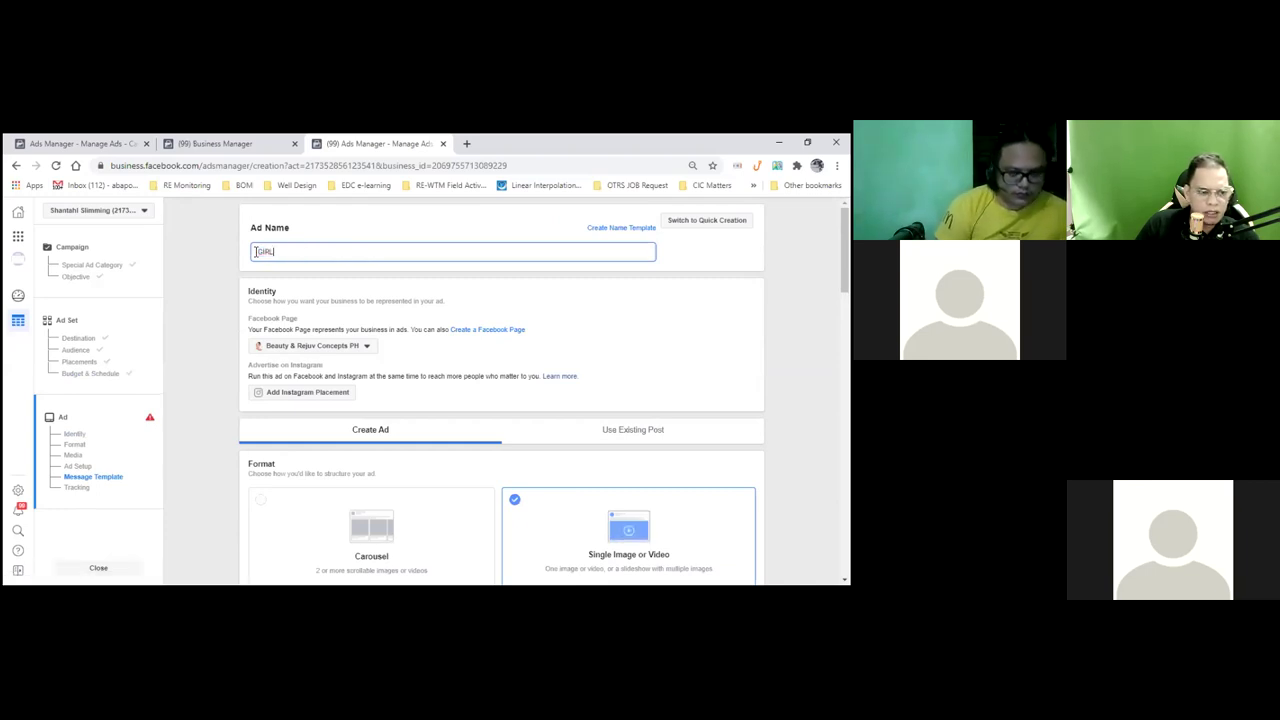
pyautogui.write(' COFFEE')
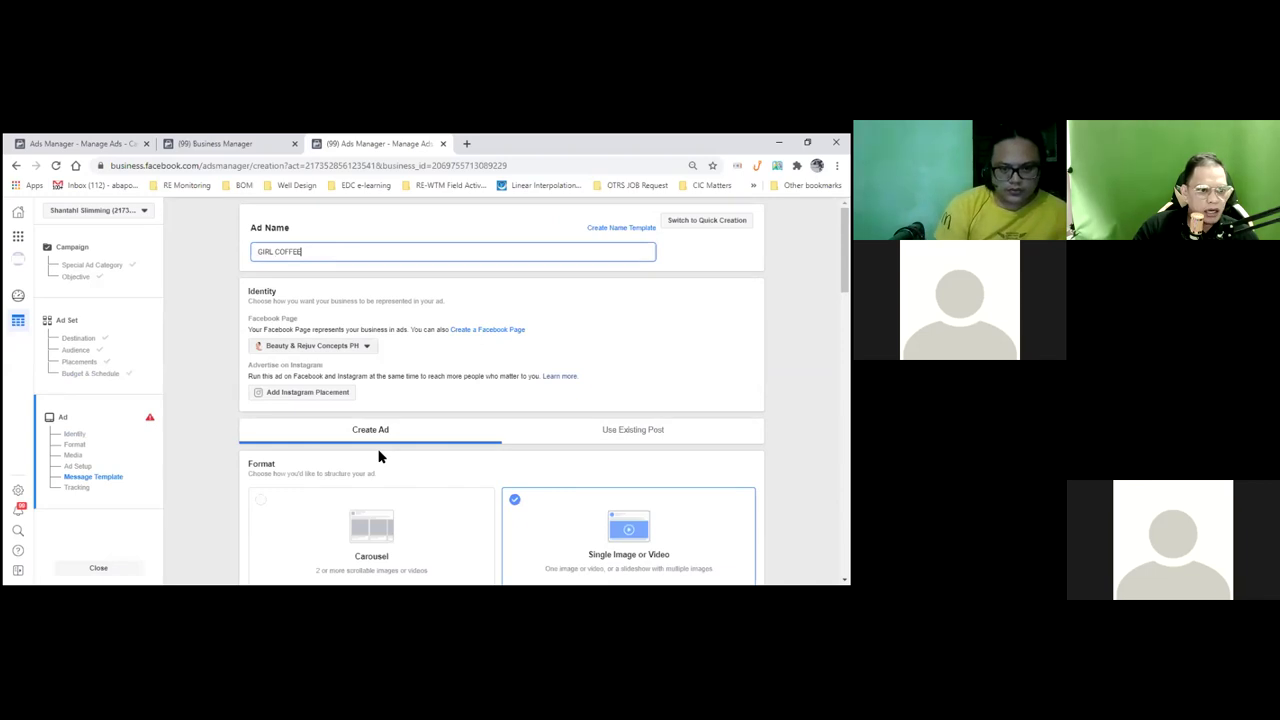
pyautogui.press('Tab')
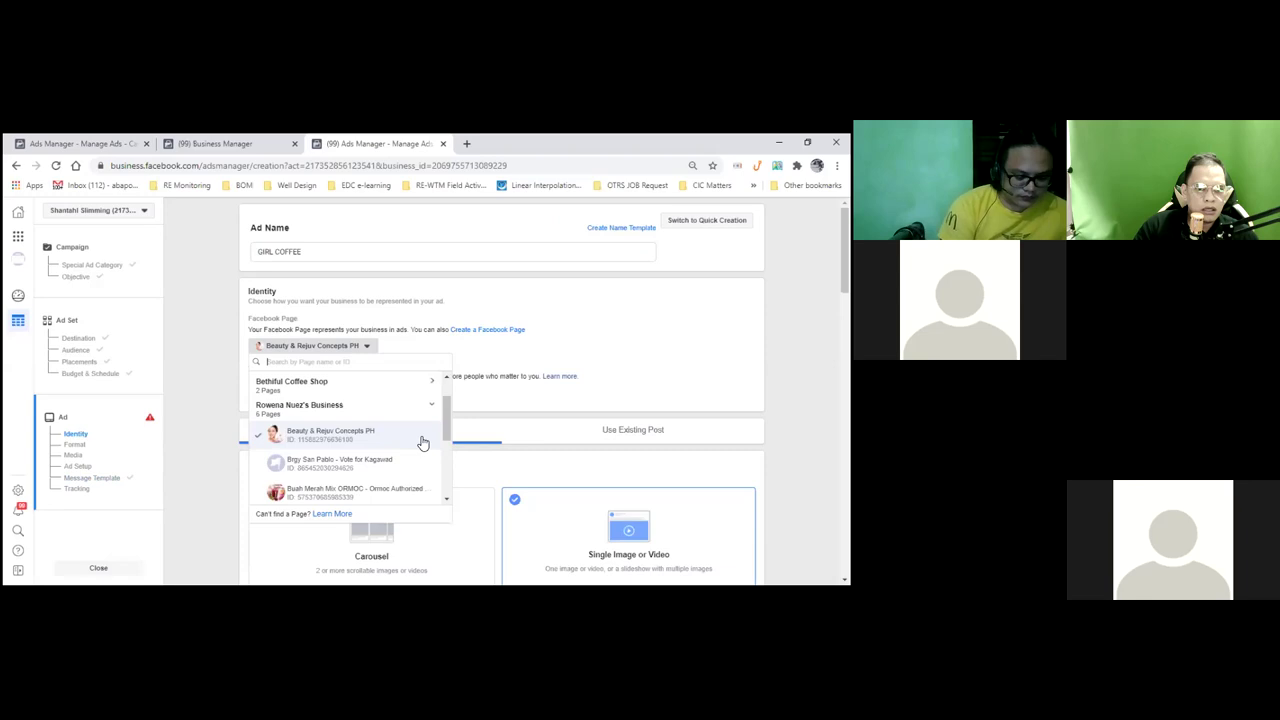
# Choose Slimma Coffee Philippines as the Facebook Page that represents the business in the ad
pyautogui.moveTo(448, 408); pyautogui.dragTo(448, 455)
pyautogui.scroll(-1, 447, 455)
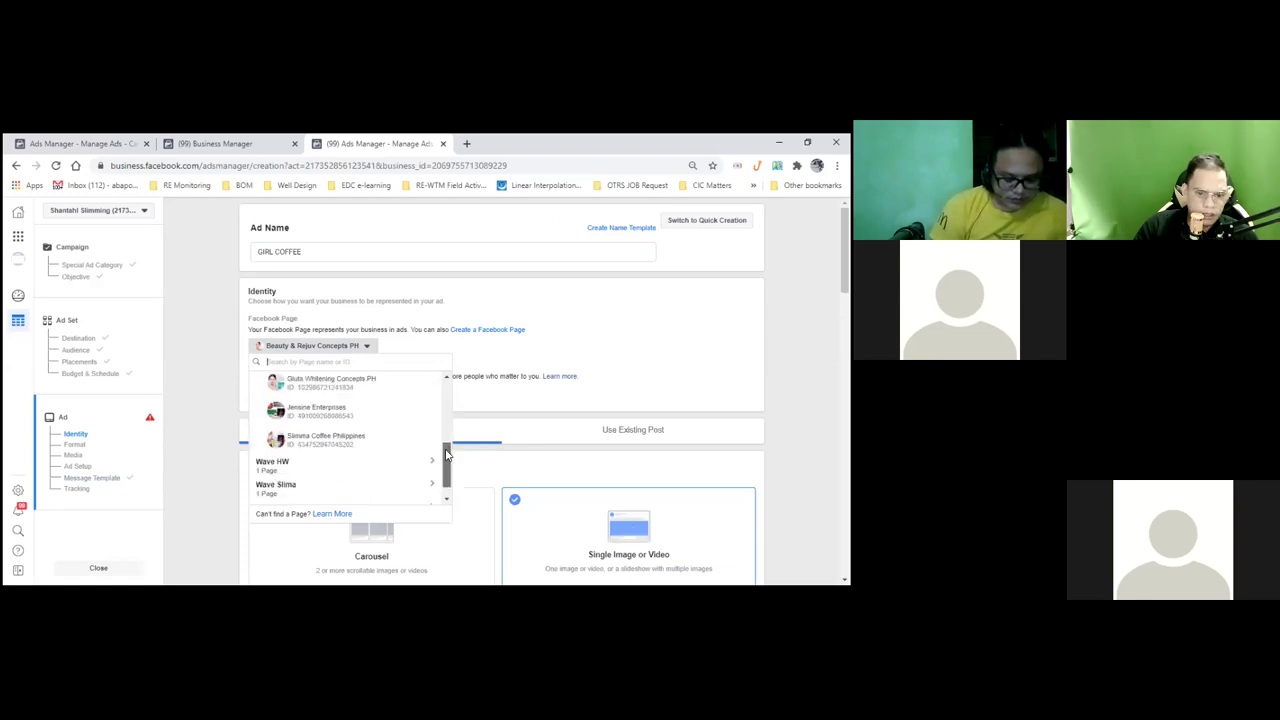
pyautogui.click(369, 442)
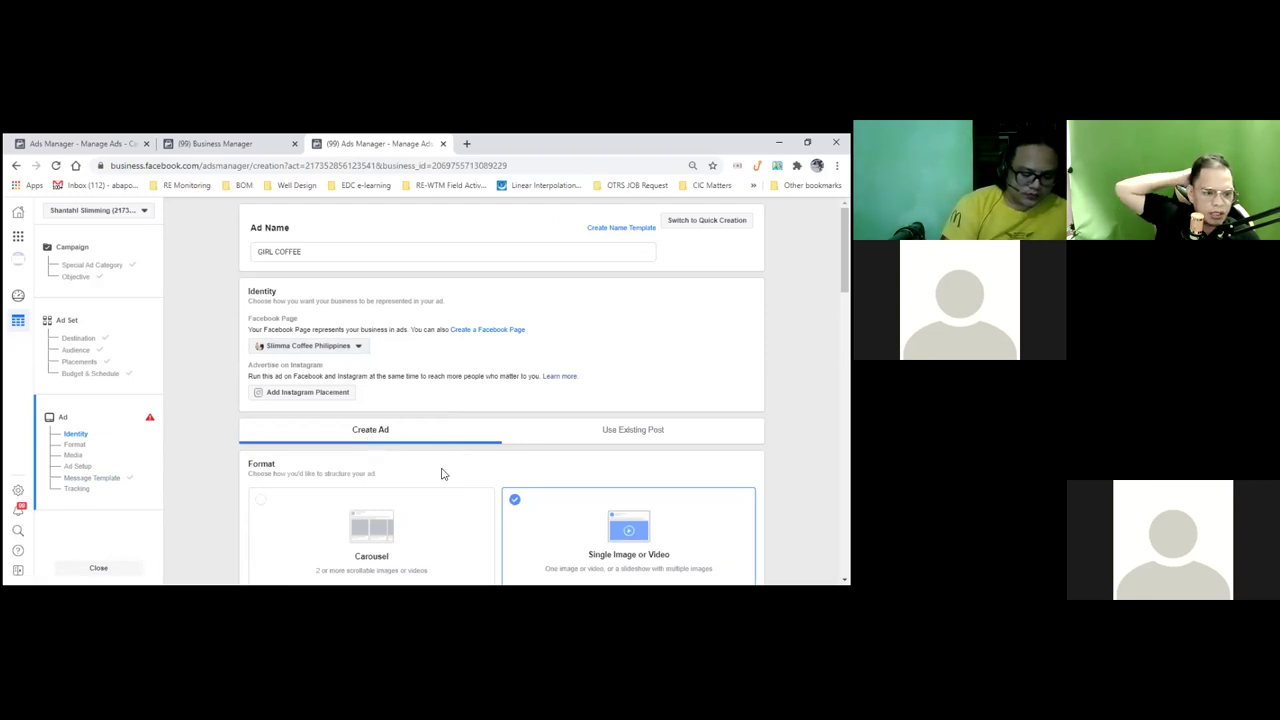
# Check the other available Facebook Pages and look over the ad's format and media options
pyautogui.moveTo(446, 458)
pyautogui.mouseDown()
pyautogui.moveTo(446, 403)
pyautogui.moveTo(446, 478)
pyautogui.mouseUp()
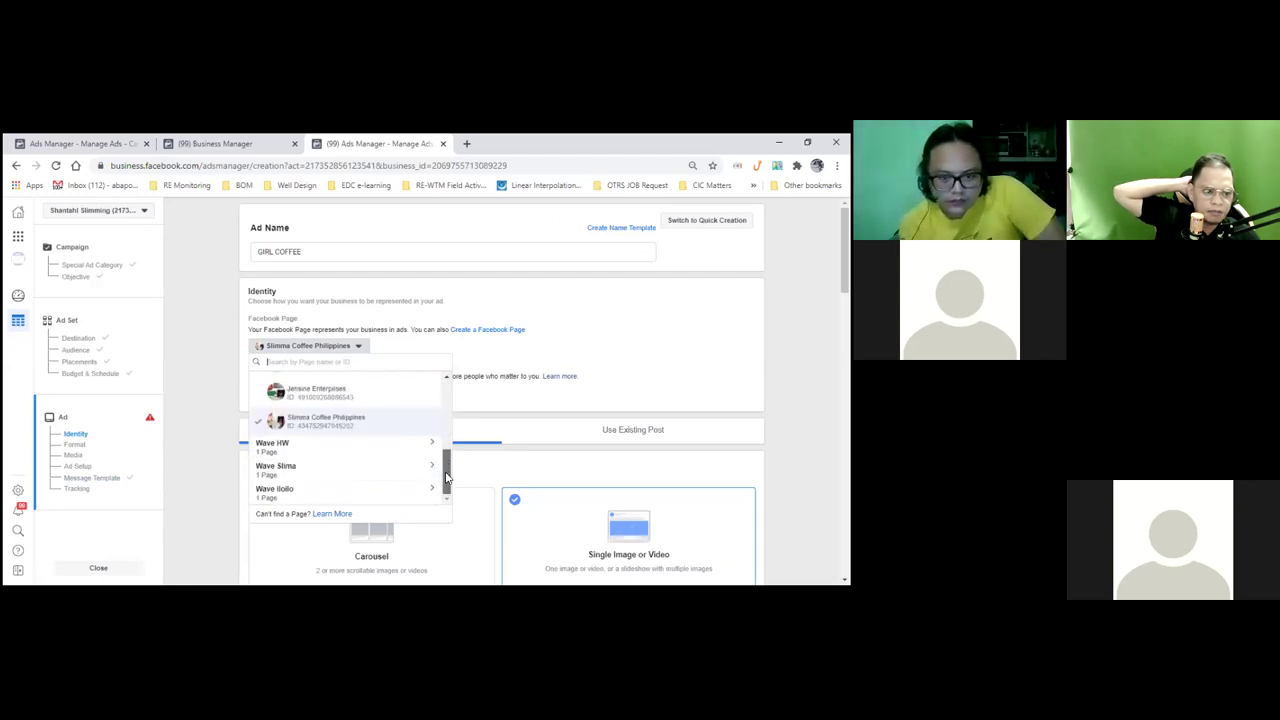
pyautogui.click(219, 410)
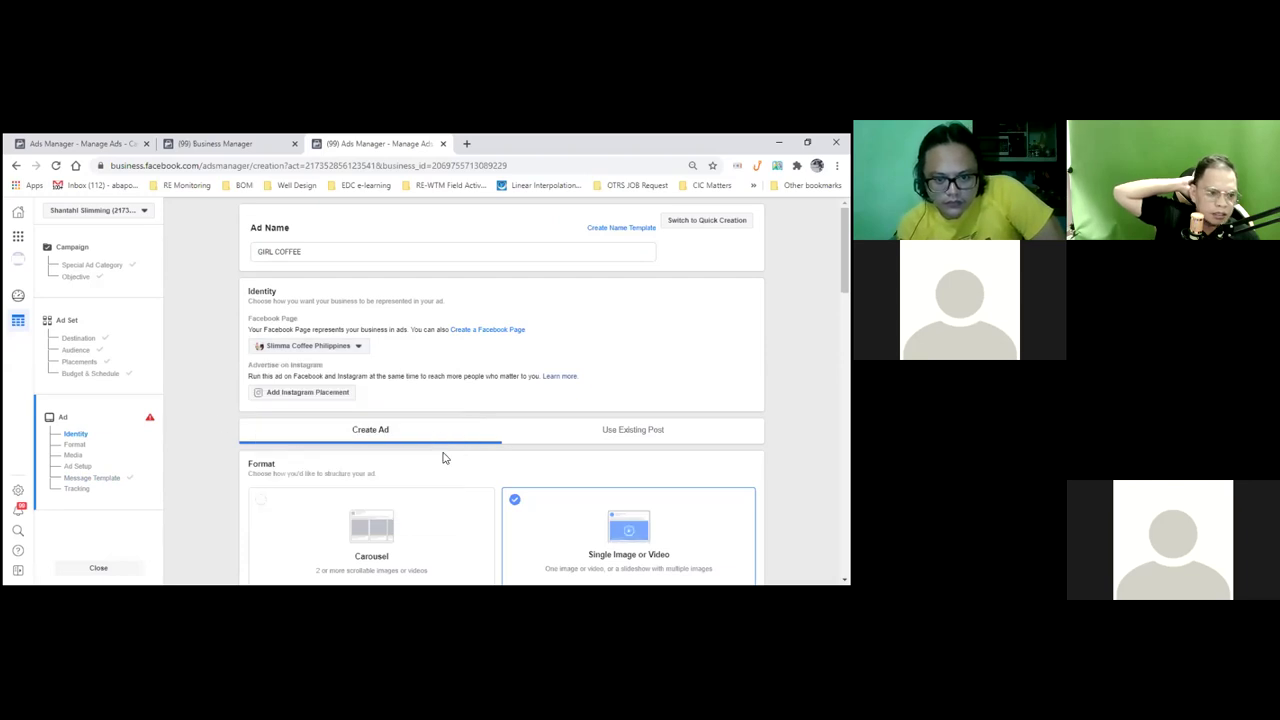
pyautogui.scroll(-1, 445, 458)
pyautogui.scroll(-1, 445, 458)
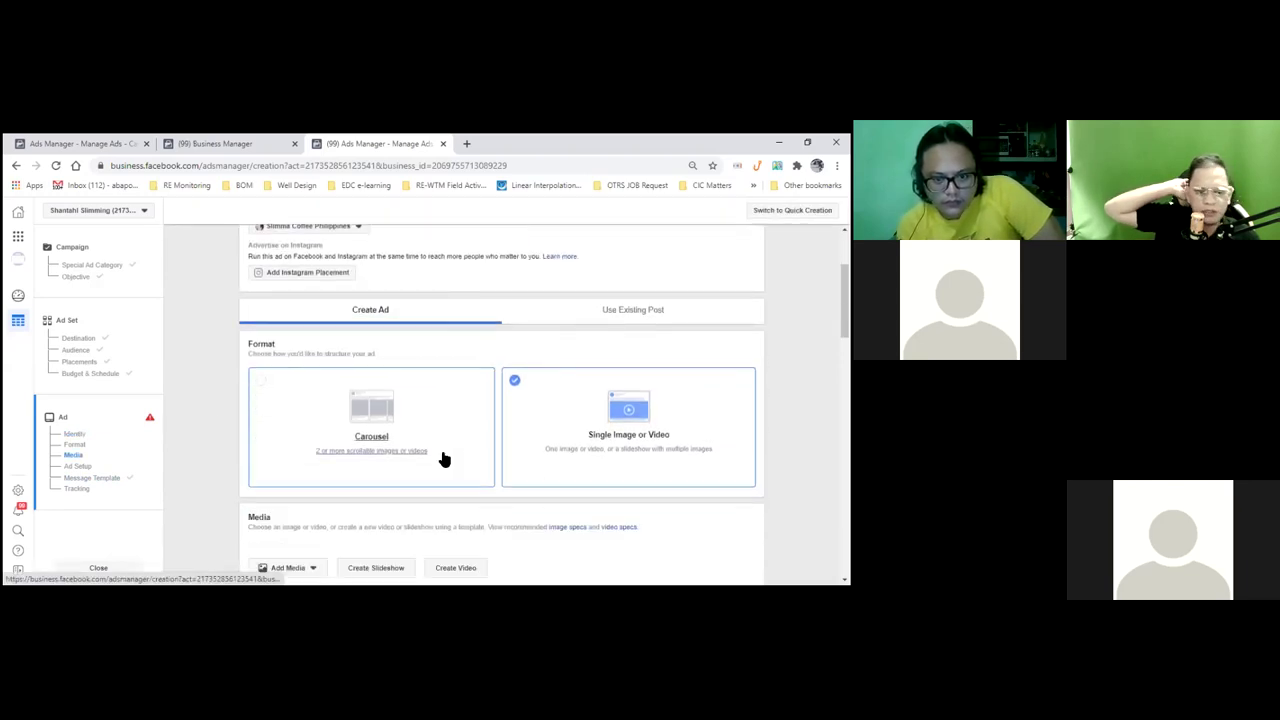
pyautogui.scroll(1, 445, 456)
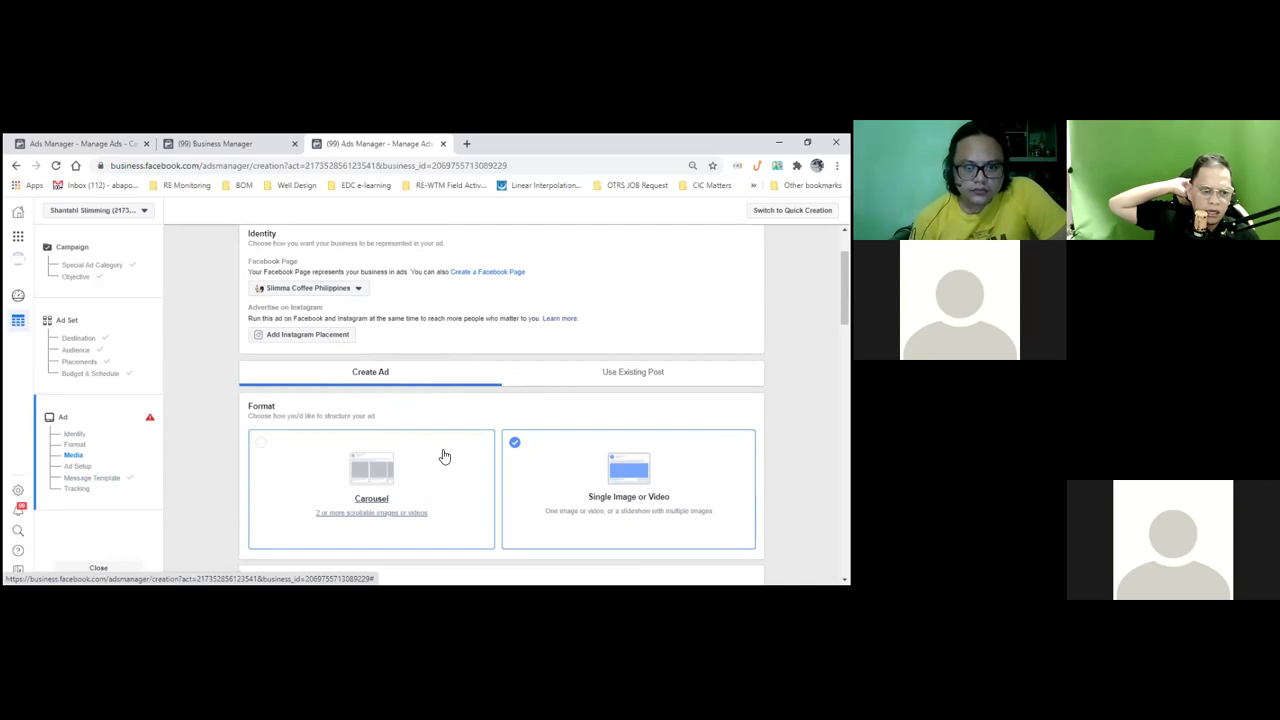
# Look through the available Facebook Pages, including those in the Personal group, for a different Page to represent the ad
pyautogui.click(359, 290)
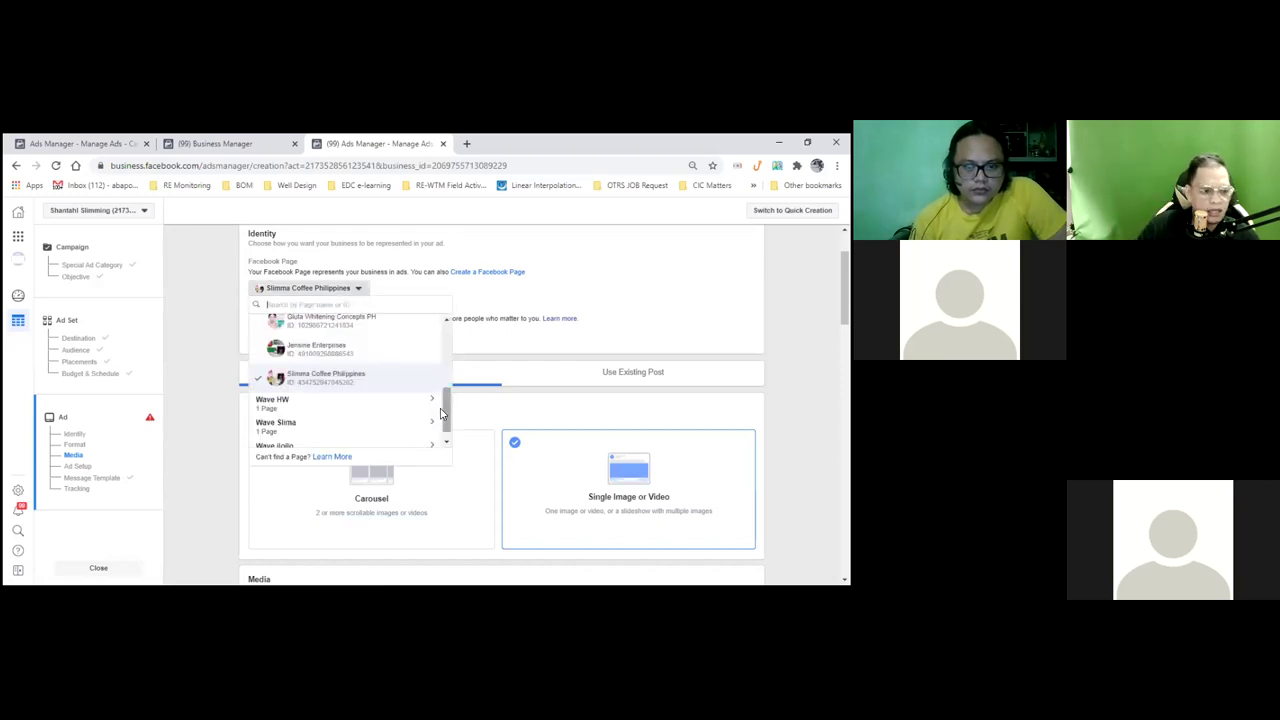
pyautogui.scroll(-1, 446, 430)
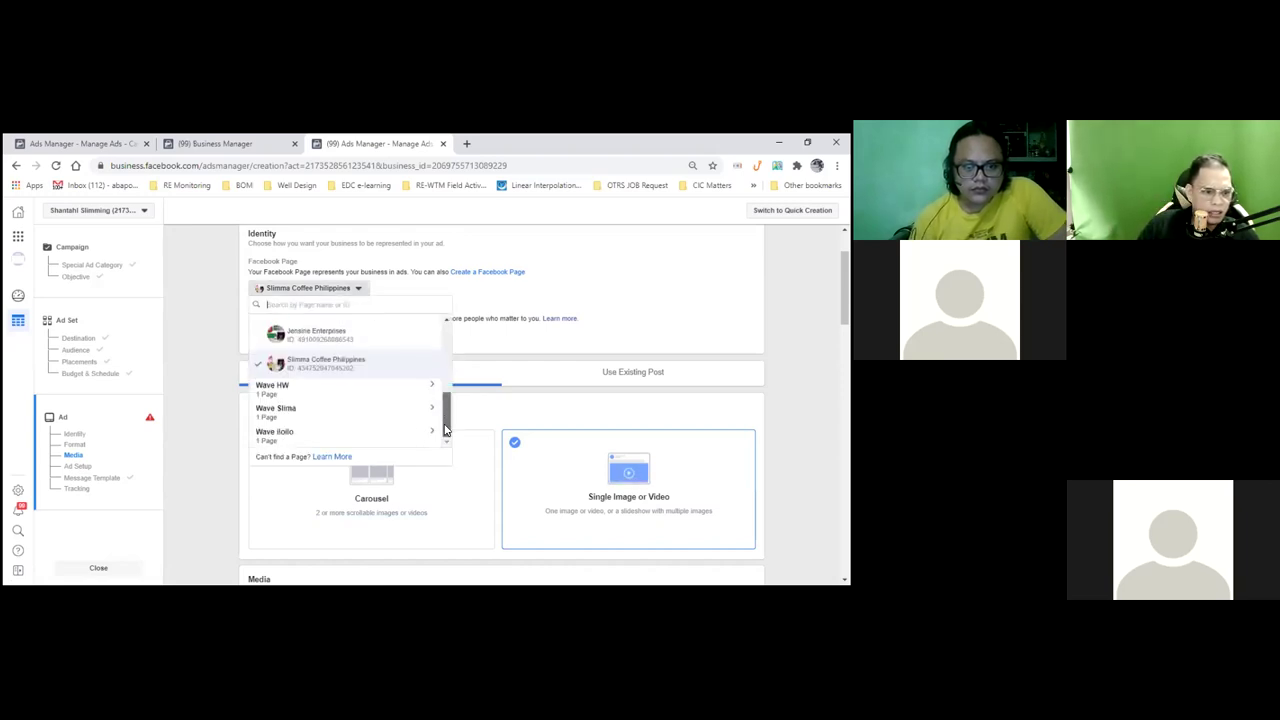
pyautogui.scroll(5, 446, 420)
pyautogui.scroll(3, 447, 380)
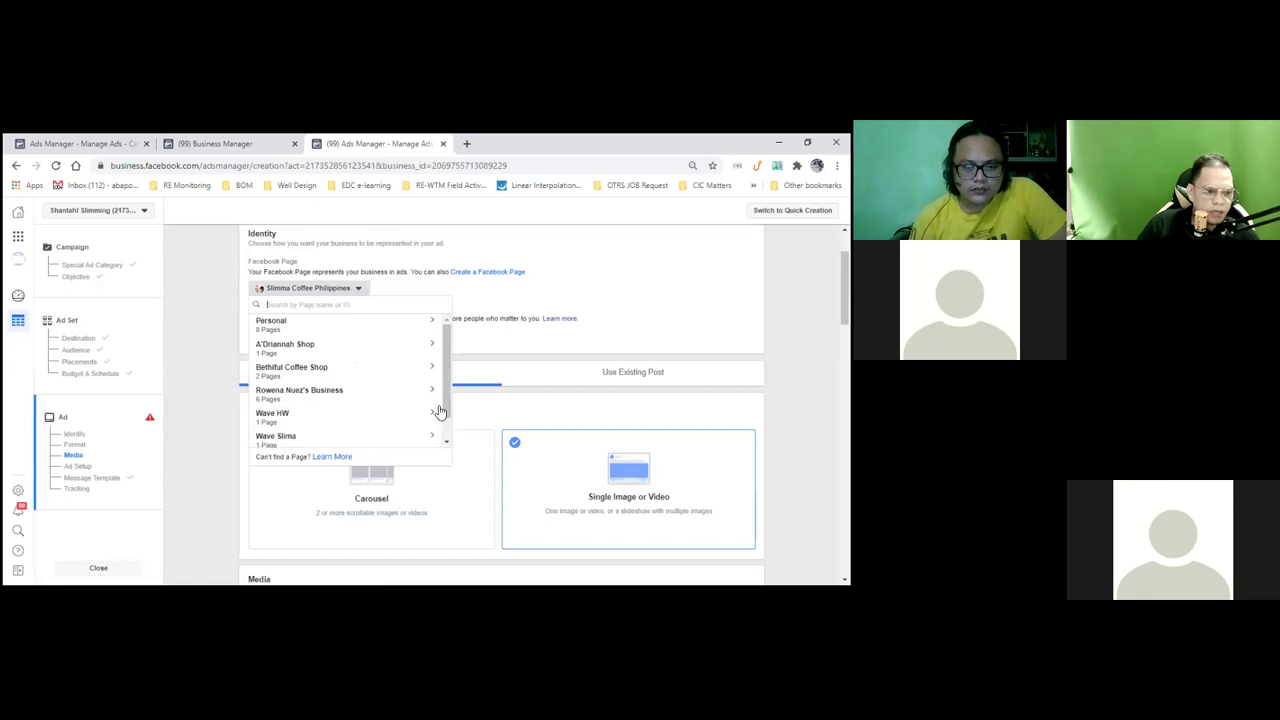
pyautogui.click(285, 324)
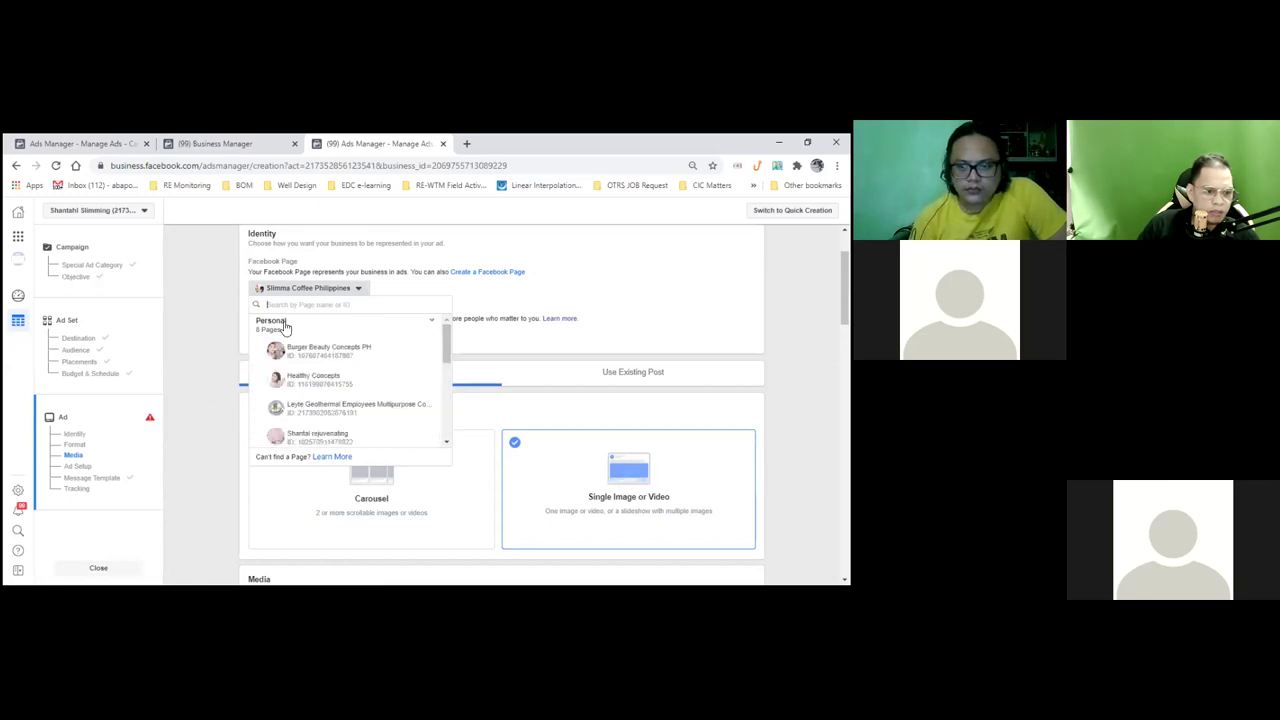
pyautogui.scroll(-5, 349, 334)
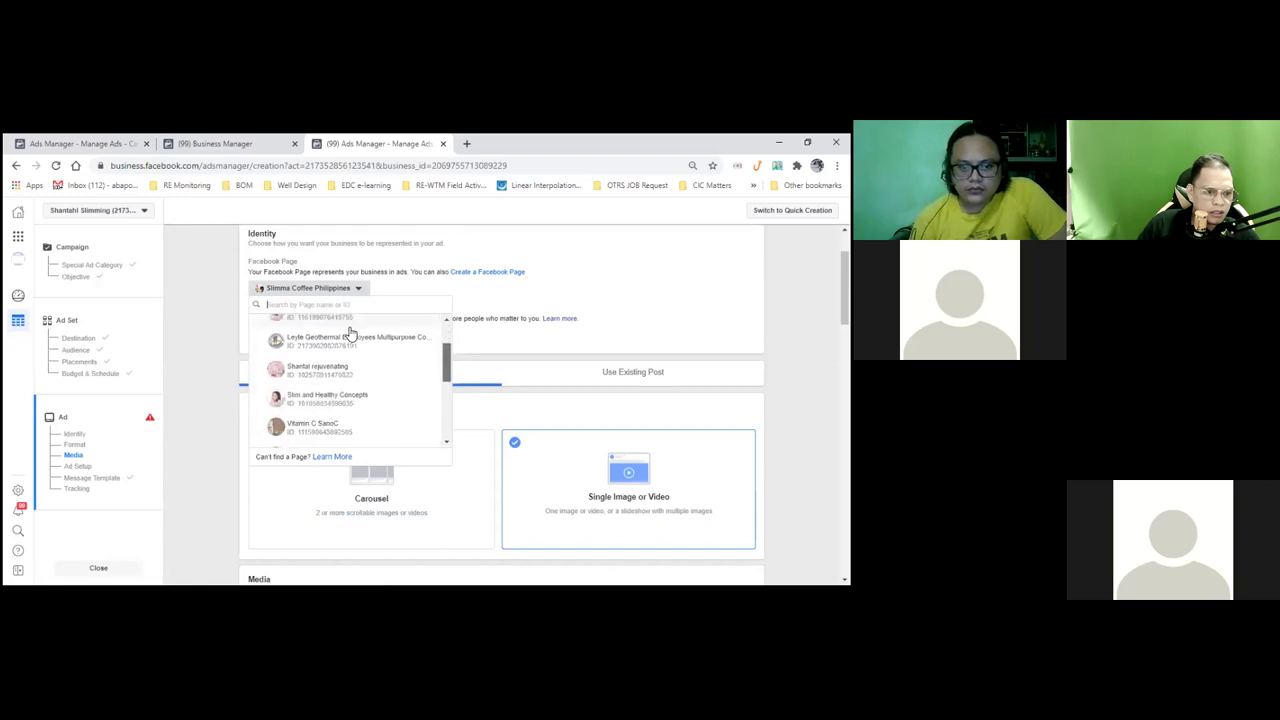
pyautogui.scroll(-5, 449, 407)
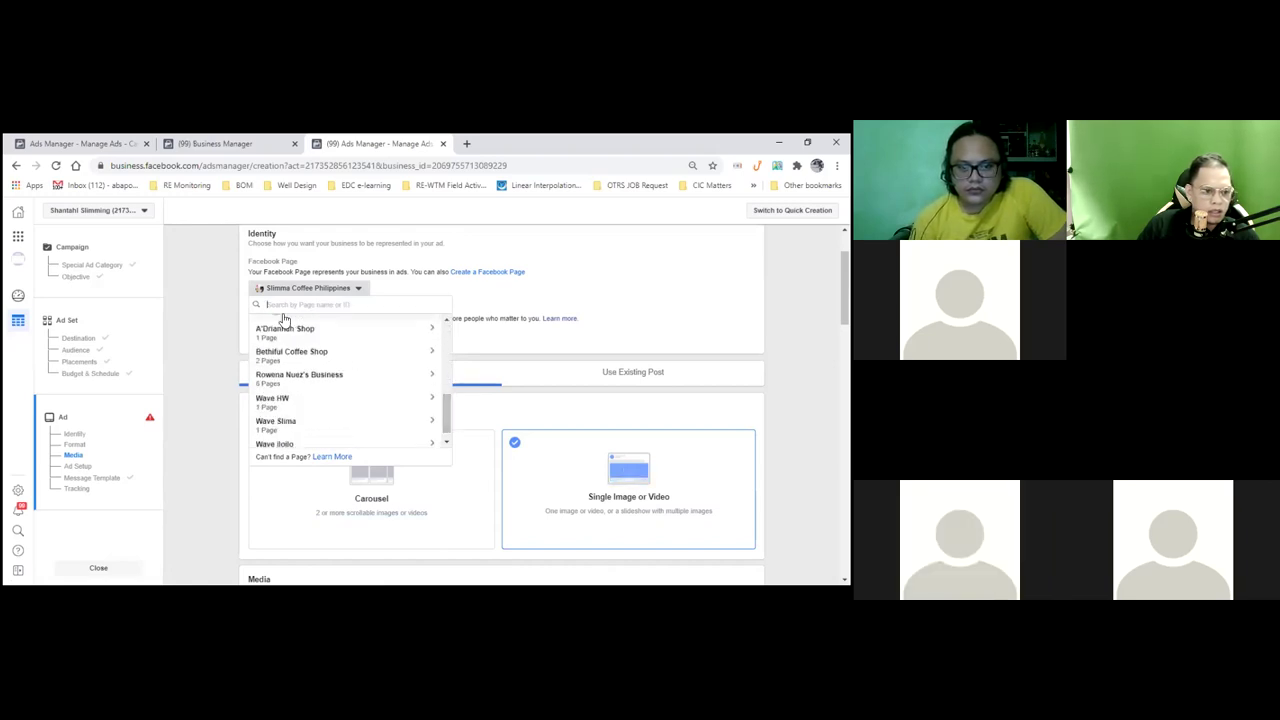
# Search the Facebook Pages for "Slimming" and choose Slimming Organic Coffee Mix to represent the business in the ad
pyautogui.write('Slim')
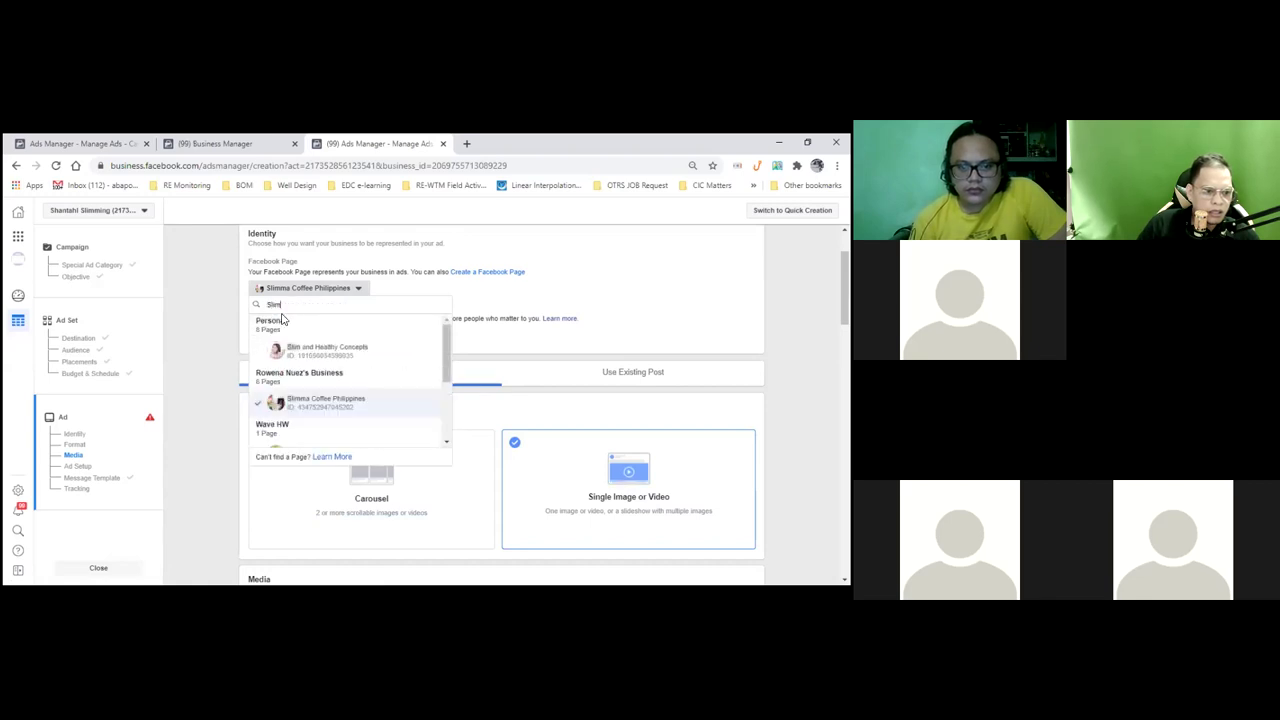
pyautogui.write('ming')
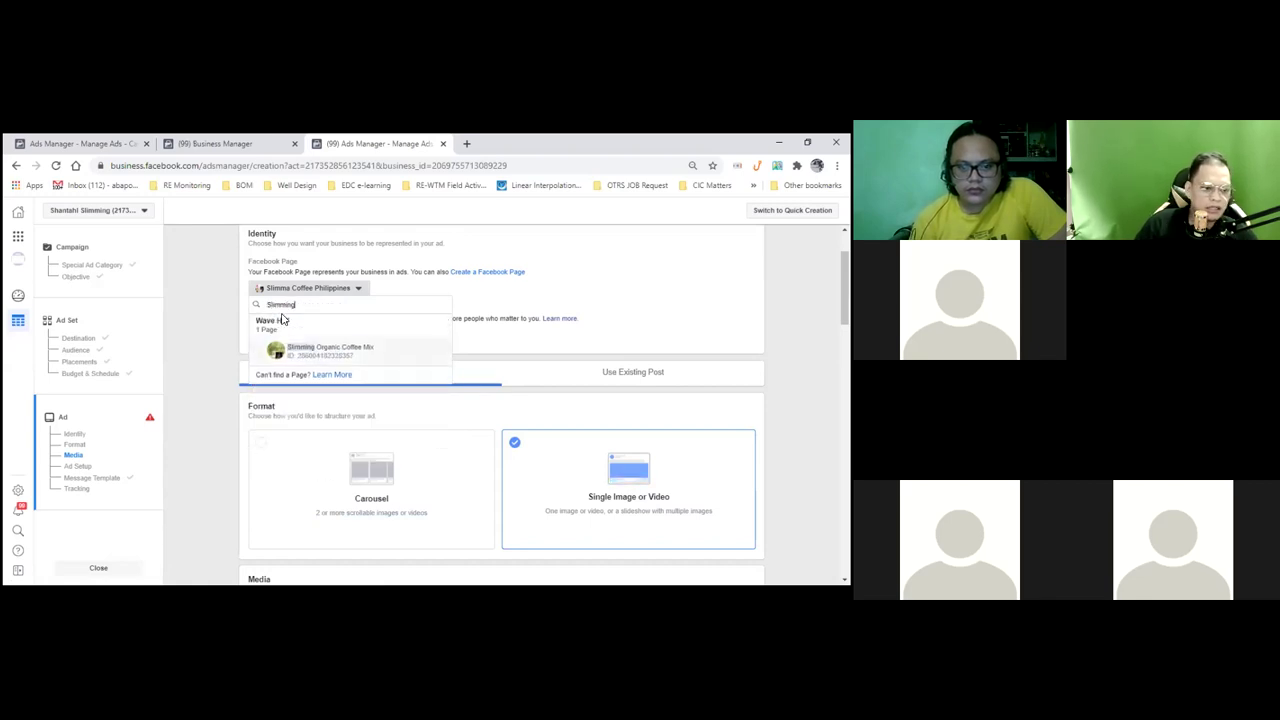
pyautogui.click(283, 319)
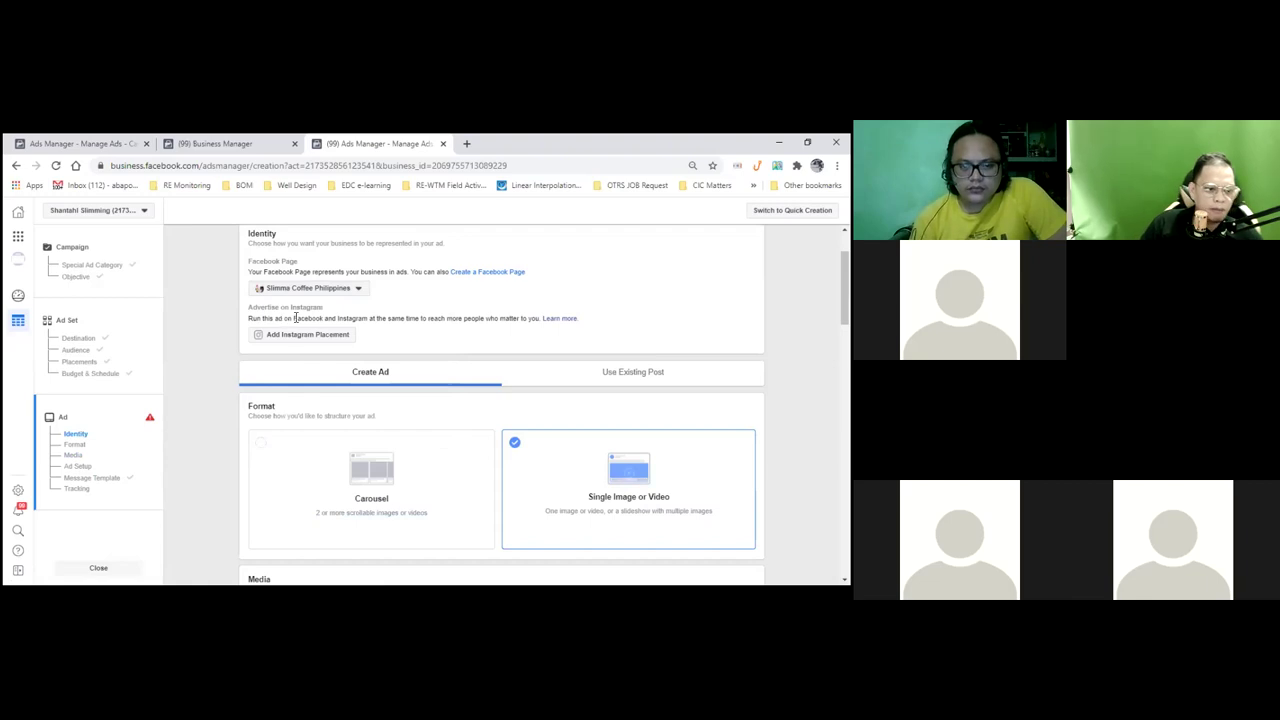
pyautogui.click(358, 289)
pyautogui.write('Slimmin')
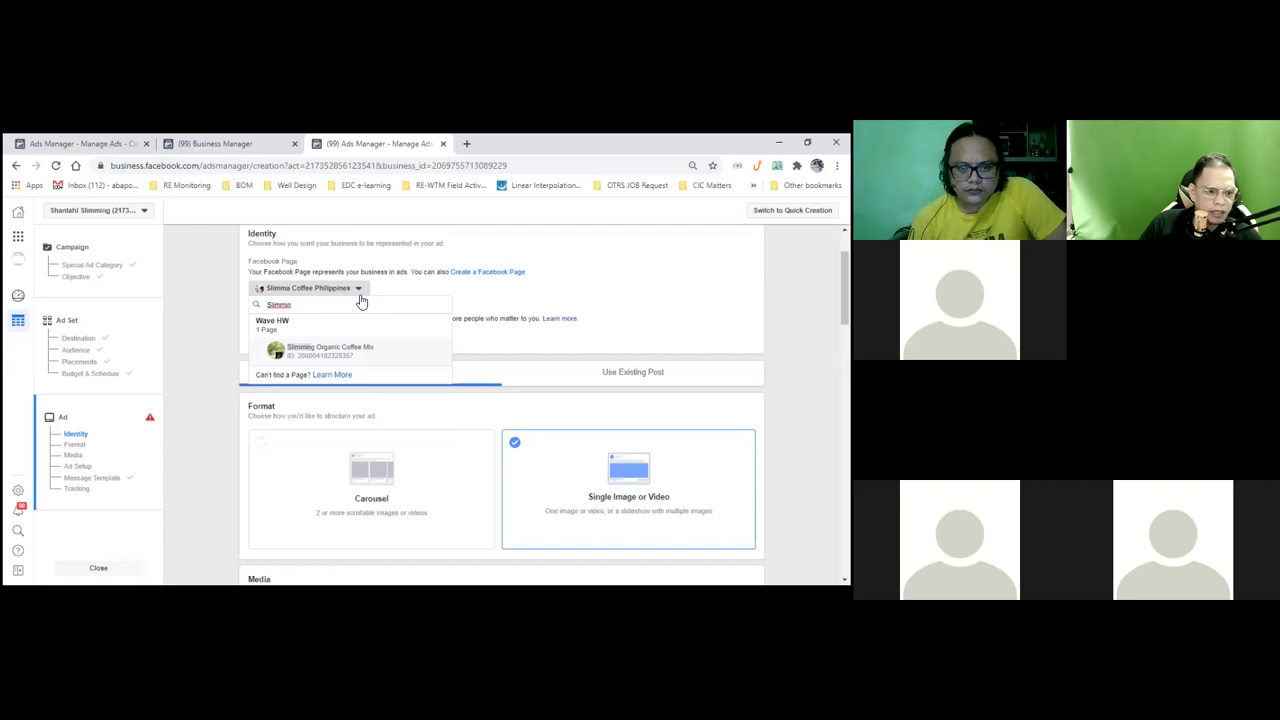
pyautogui.press('Return')
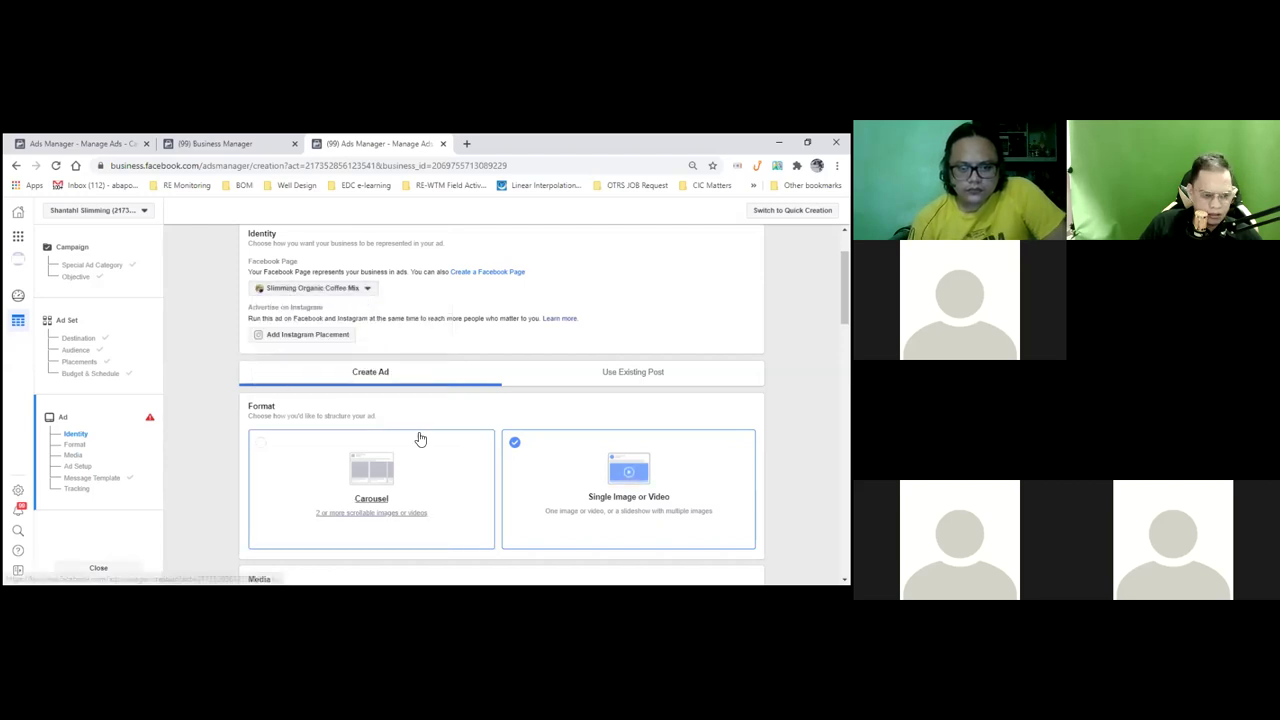
# Keep the Single Image or Video format and open the account's image selection to add media to the ad
pyautogui.scroll(-1, 420, 440)
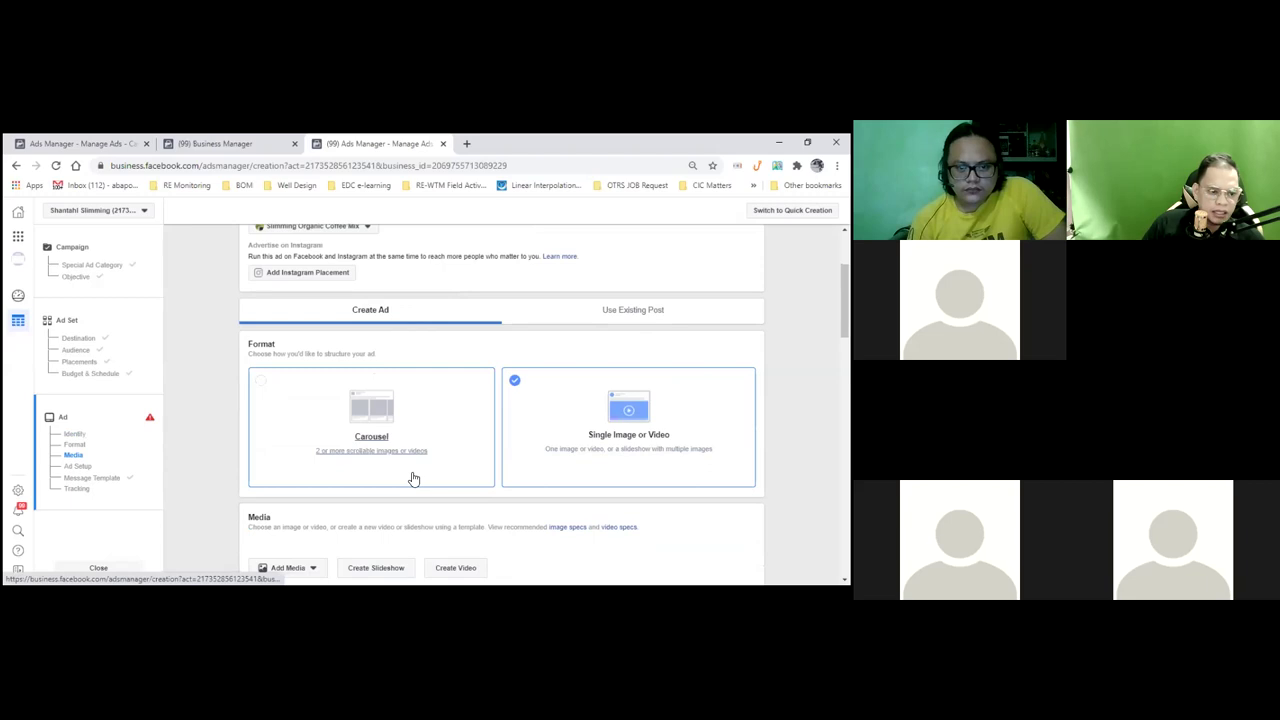
pyautogui.scroll(-1, 412, 478)
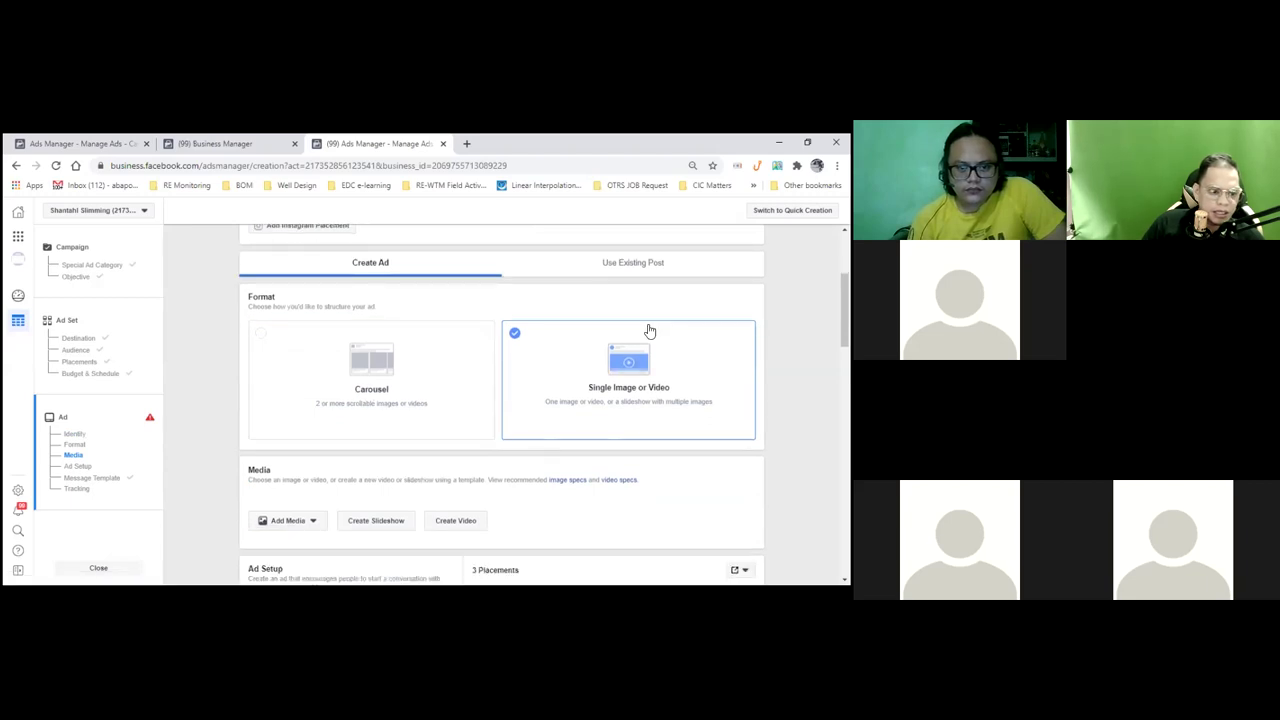
pyautogui.click(287, 506)
pyautogui.click(287, 526)
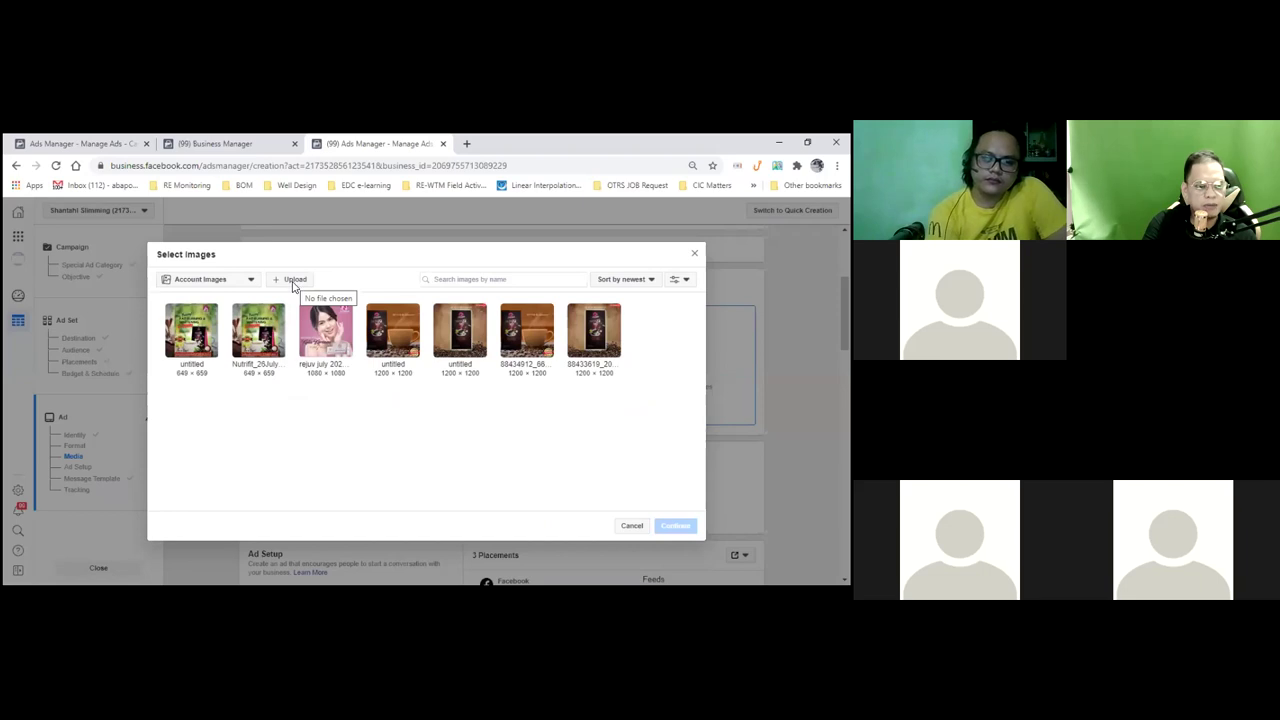
# Upload the "nutrifit 2" image from the august ads folder inside Downloads > nutrifit to the account images
pyautogui.click(293, 282)
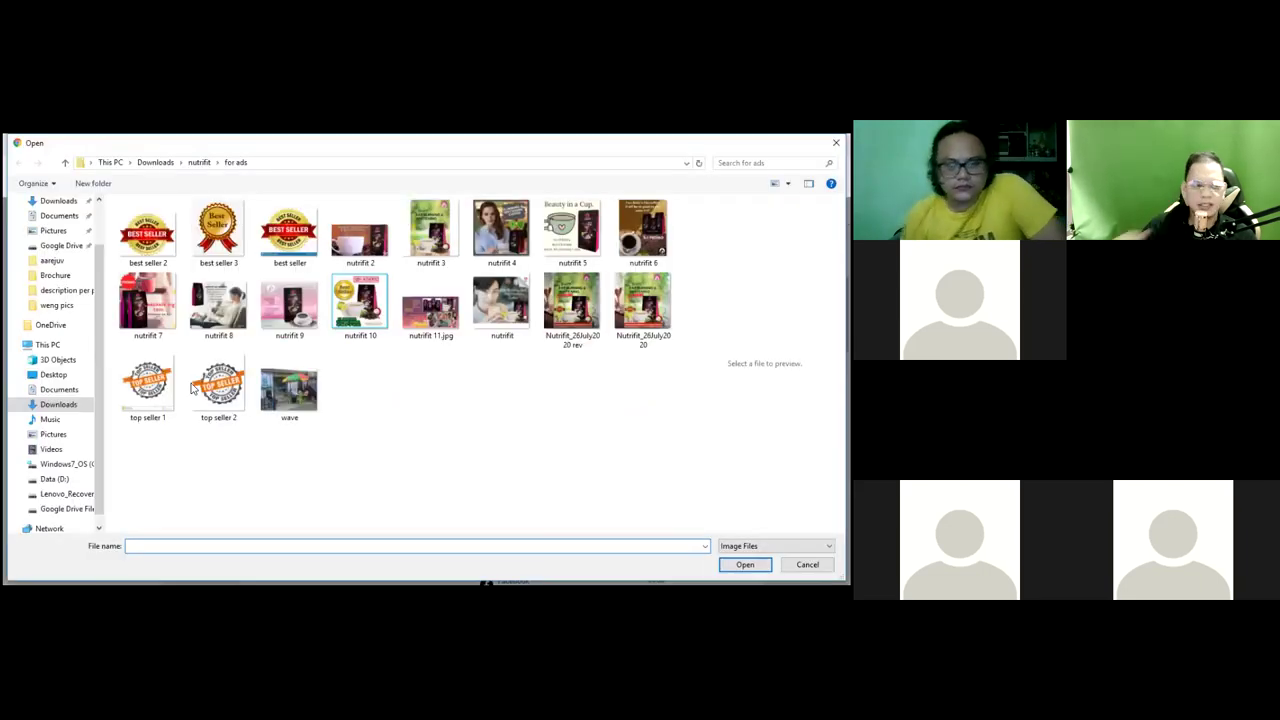
pyautogui.scroll(-1, 166, 490)
pyautogui.click(166, 488)
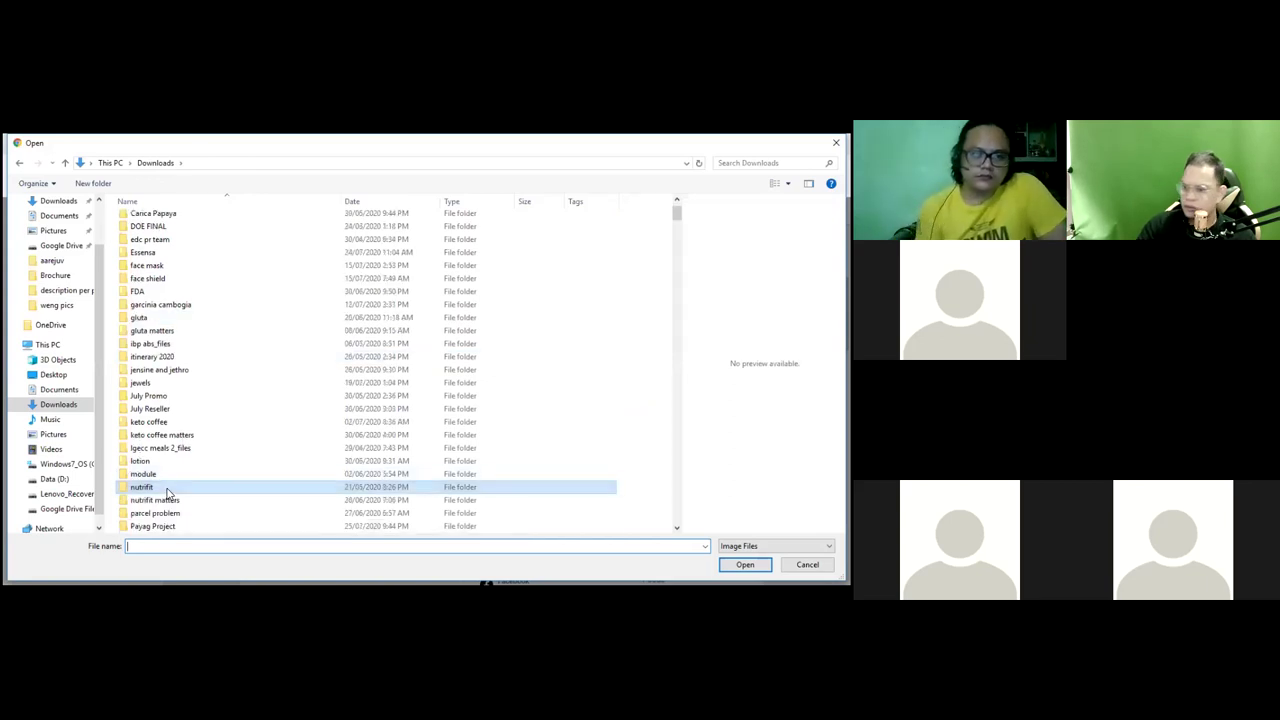
pyautogui.press('Return')
pyautogui.doubleClick(166, 246)
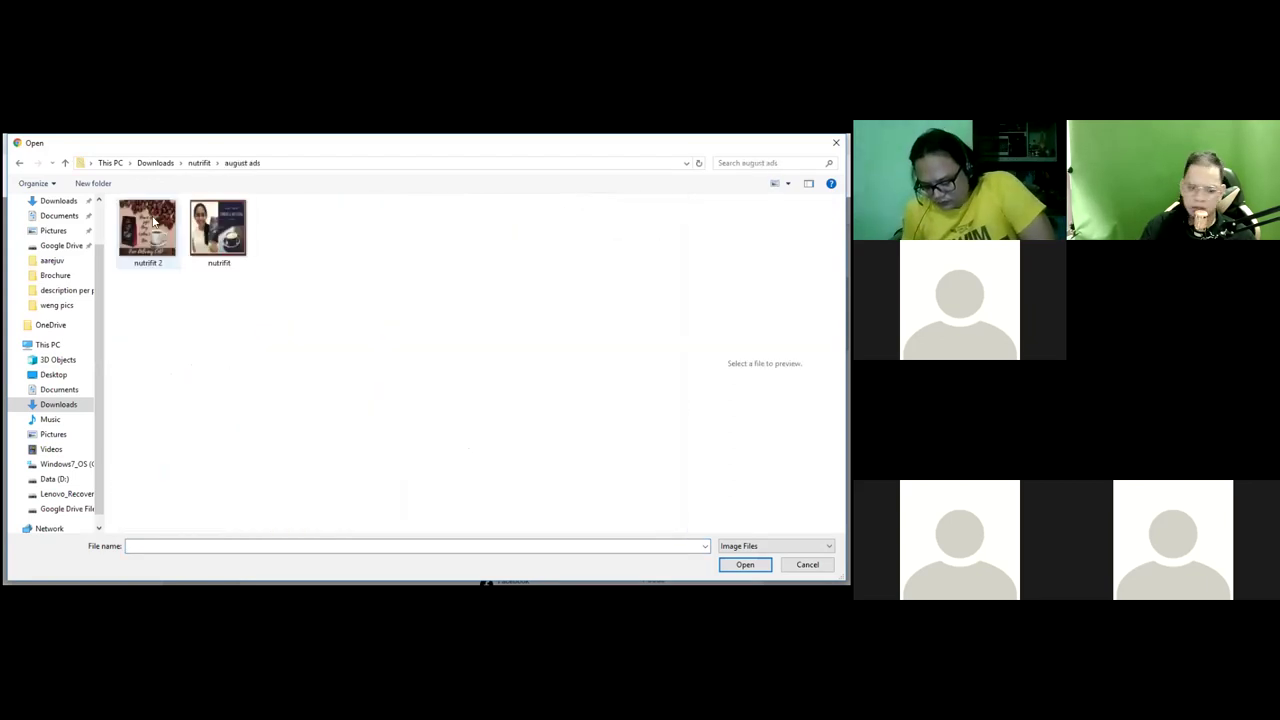
pyautogui.click(153, 222)
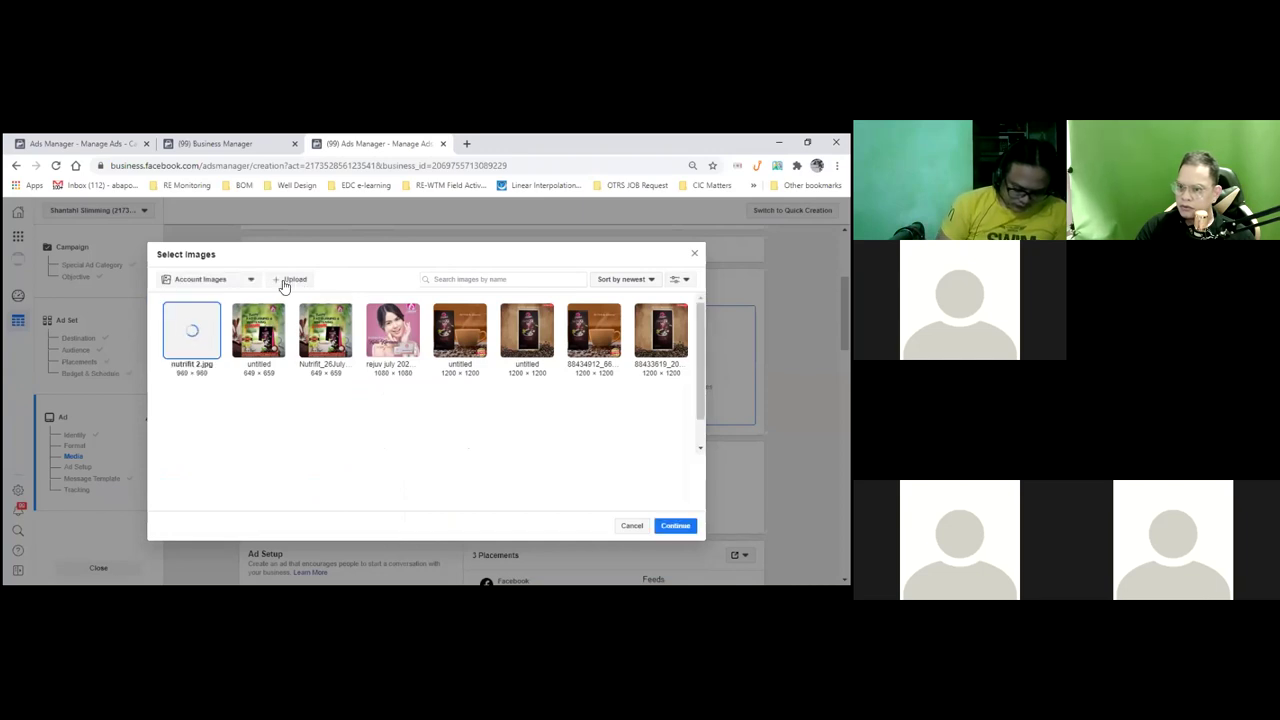
# Upload the "nutrifit" image from the august ads folder and add both selected images to the ad
pyautogui.click(285, 282)
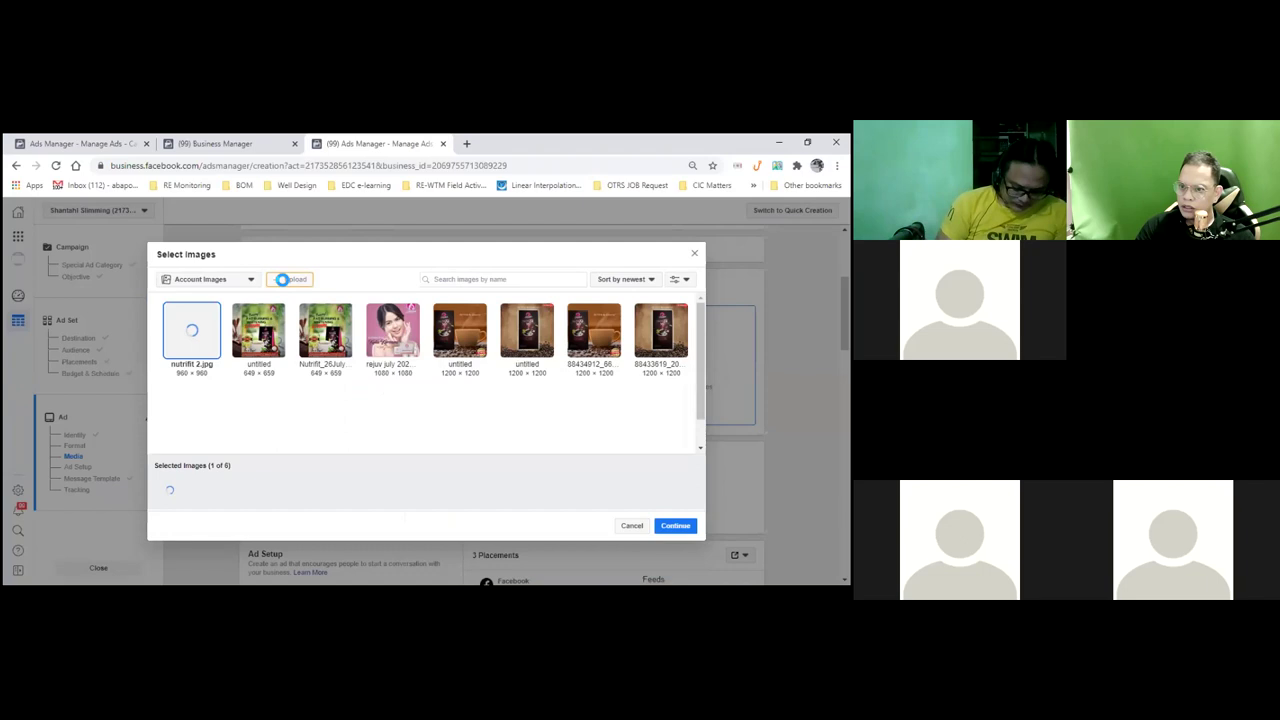
pyautogui.click(218, 230)
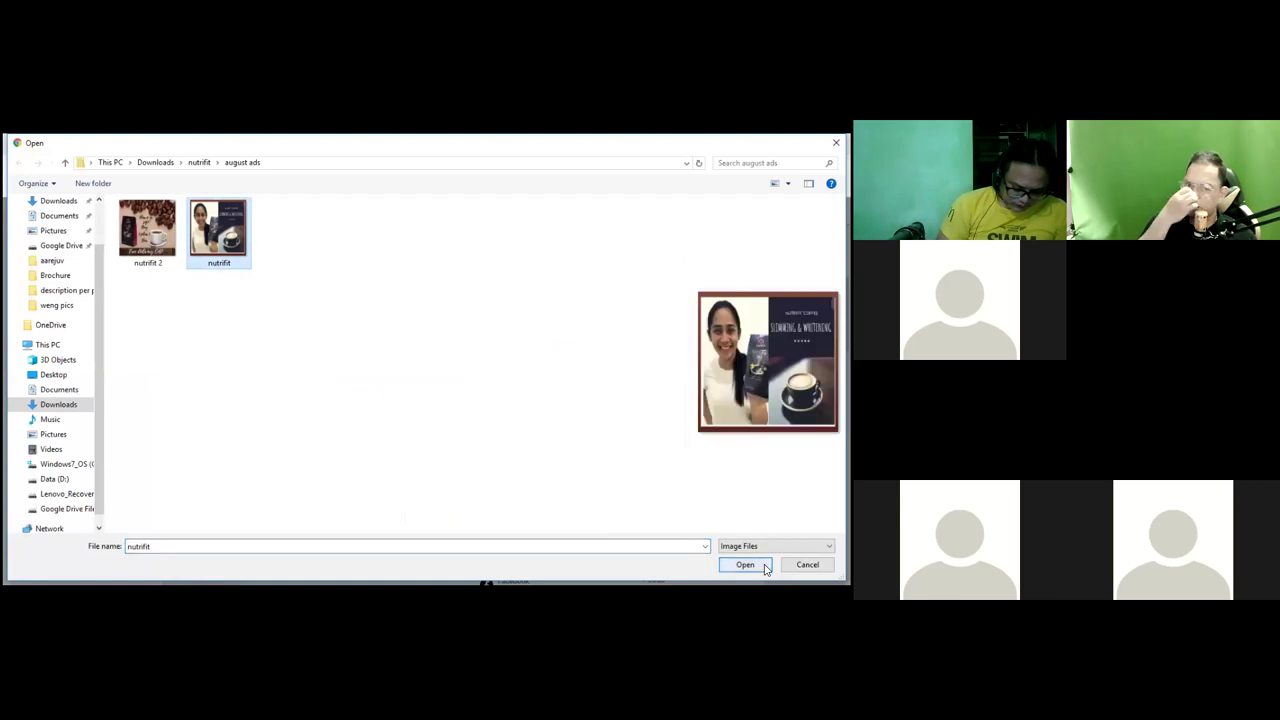
pyautogui.click(745, 565)
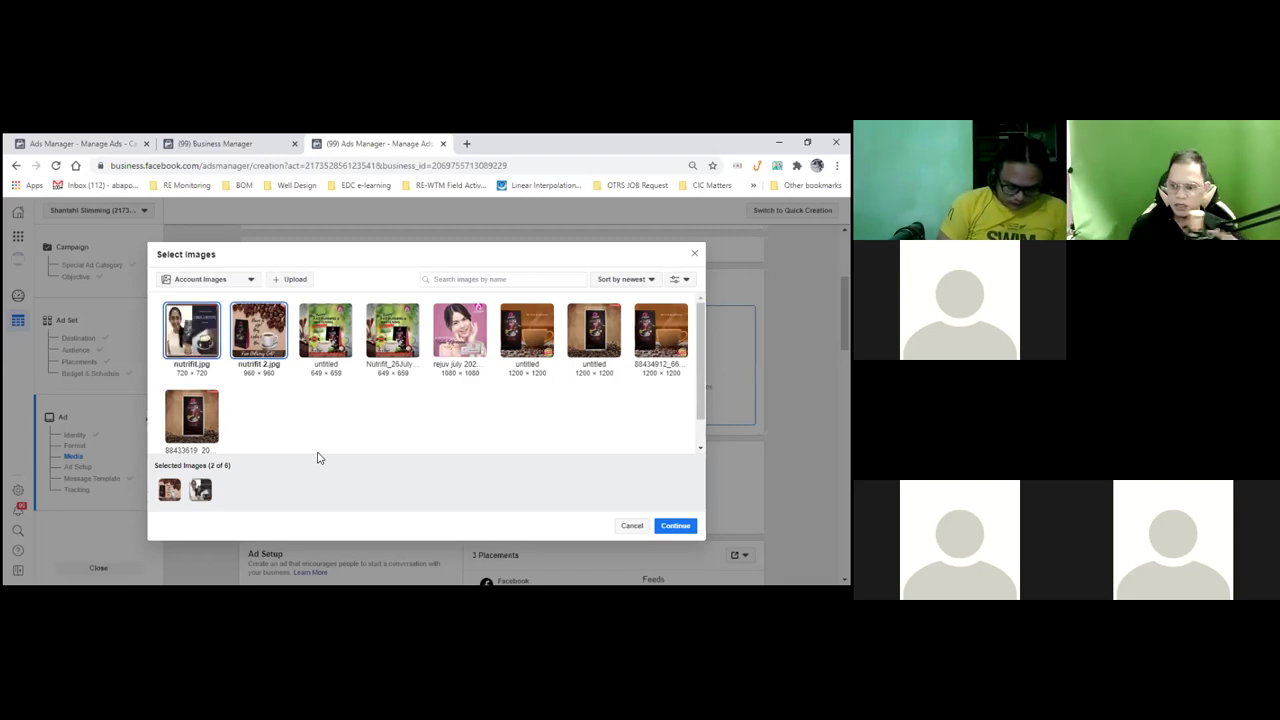
pyautogui.click(201, 340)
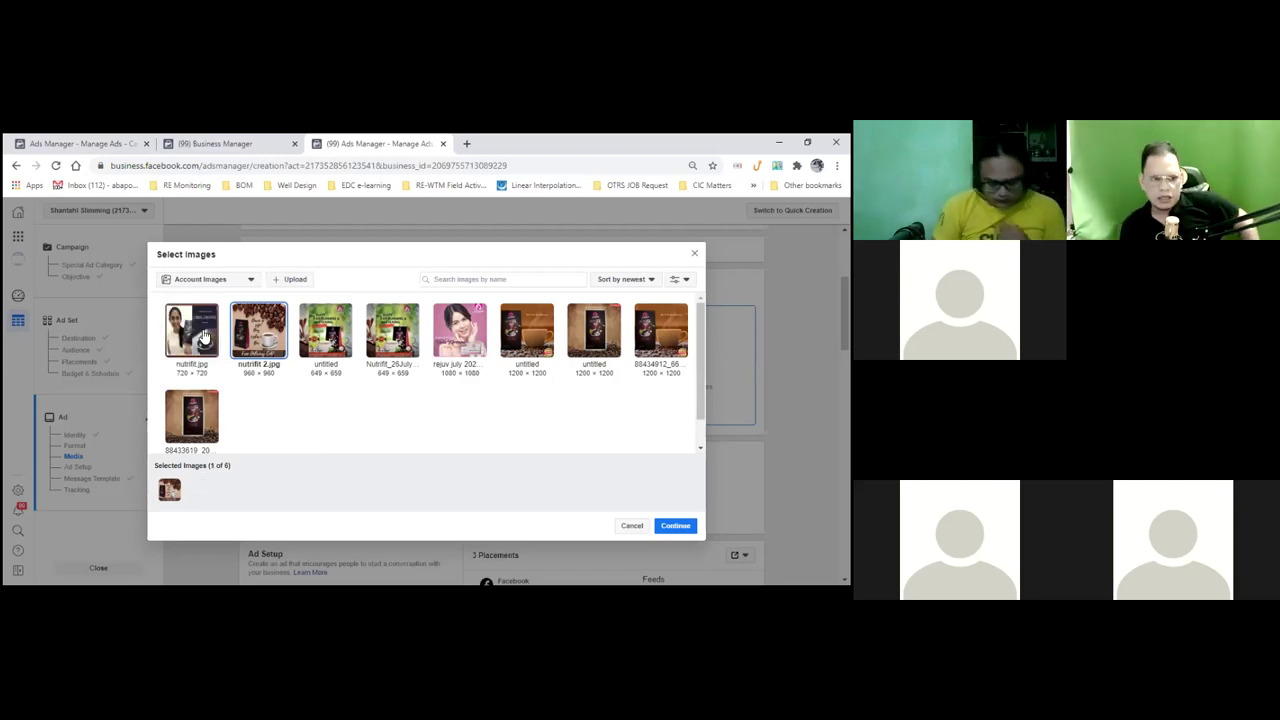
pyautogui.click(201, 340)
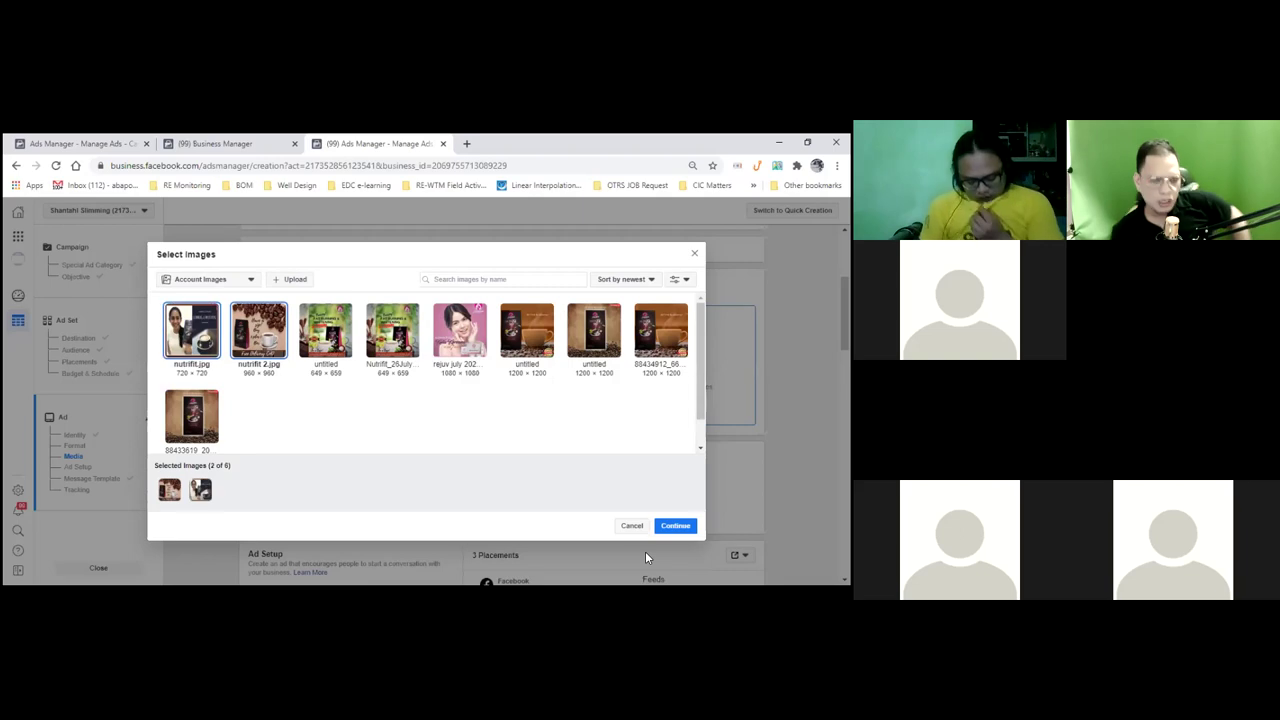
pyautogui.click(692, 526)
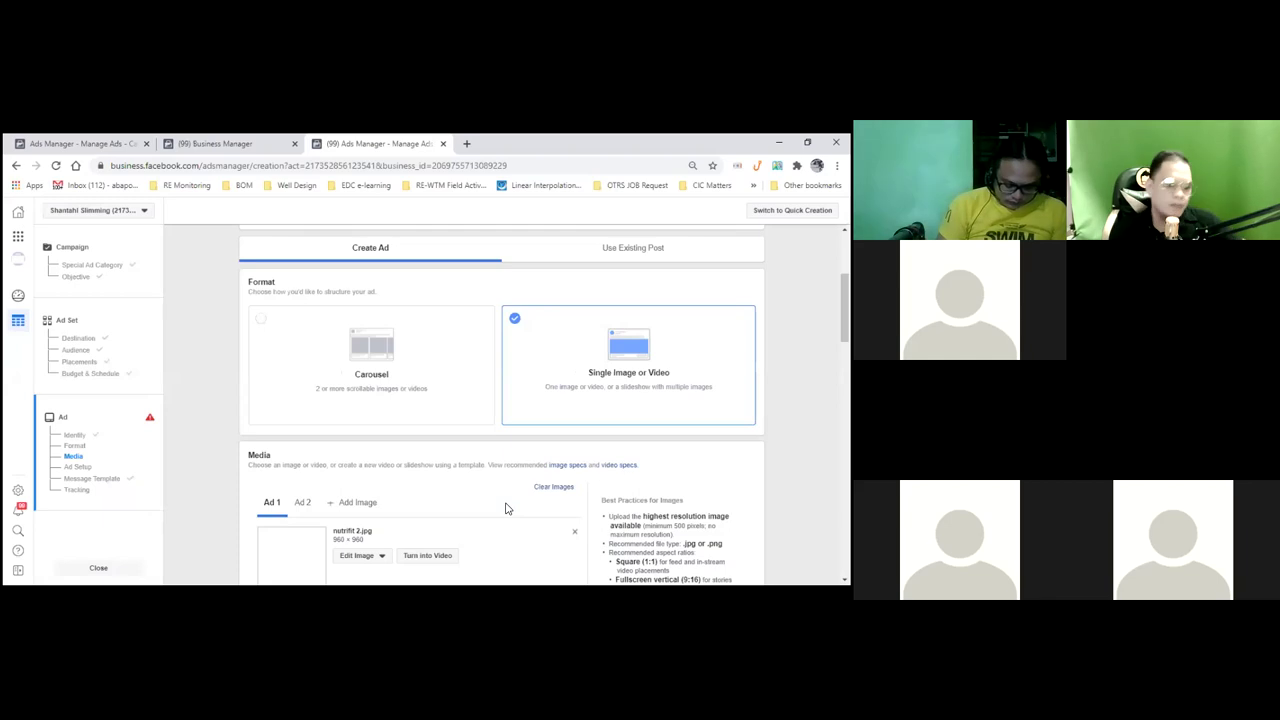
# Remove nutrifit 2.jpg from the ad media
pyautogui.scroll(-2, 531, 480)
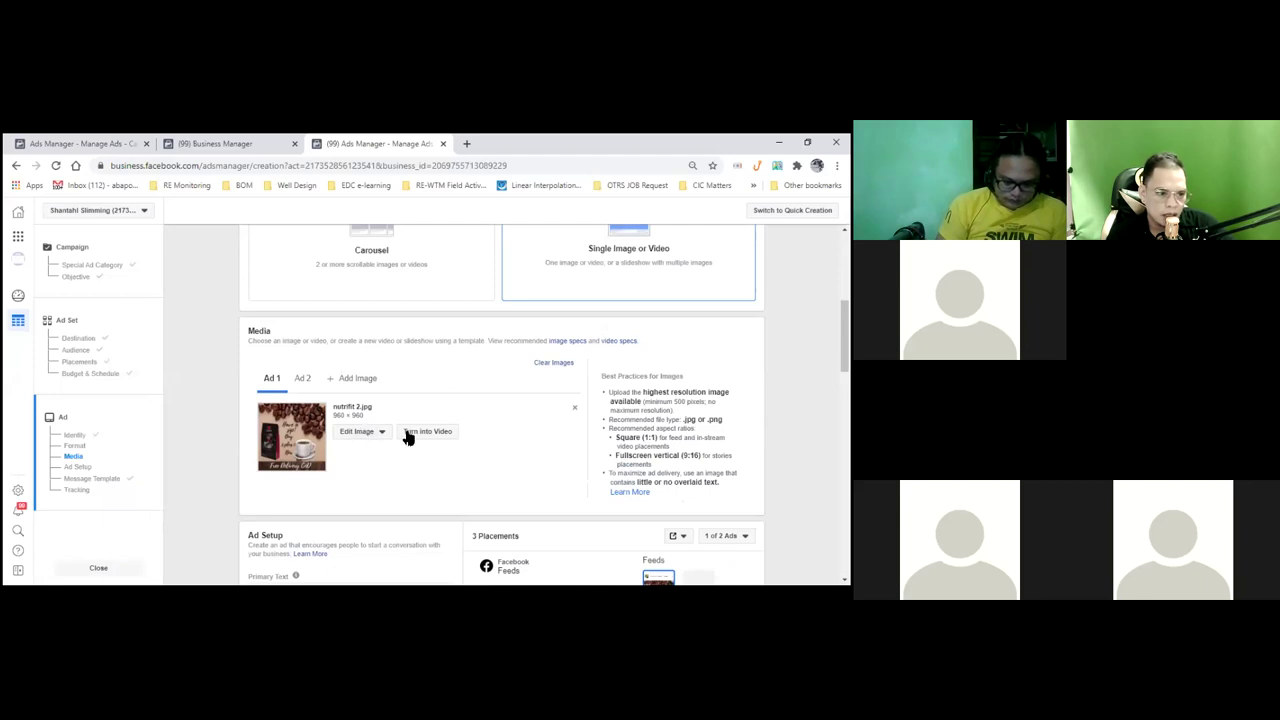
pyautogui.click(575, 410)
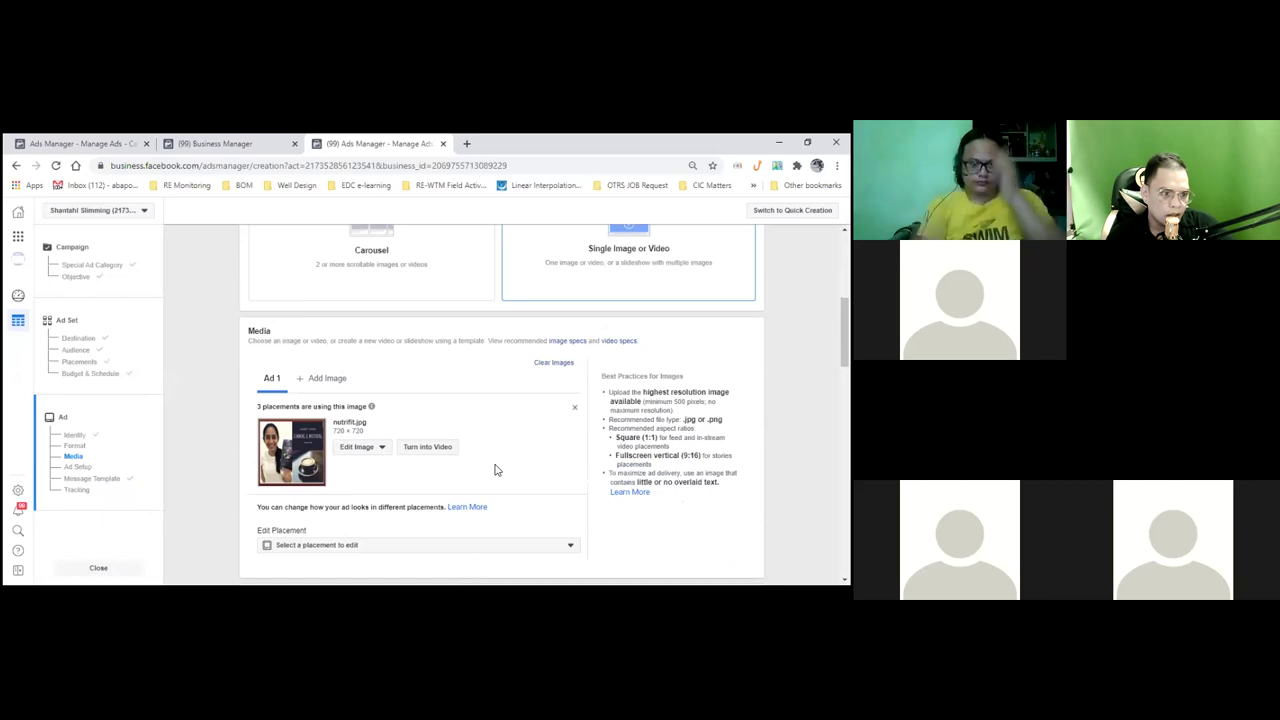
# Enter "Nandito na ang pinaka Trending na Slimming Coffee" as the ad's primary text
pyautogui.scroll(-2, 494, 470)
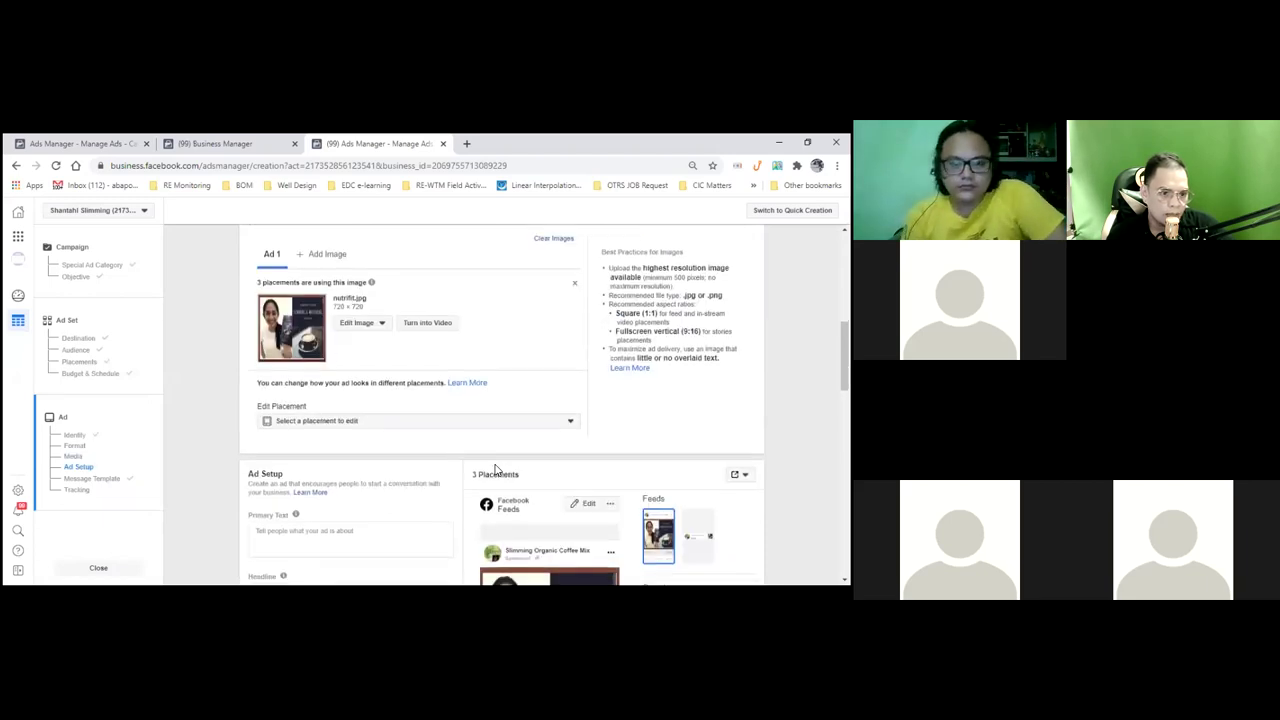
pyautogui.scroll(-2, 494, 470)
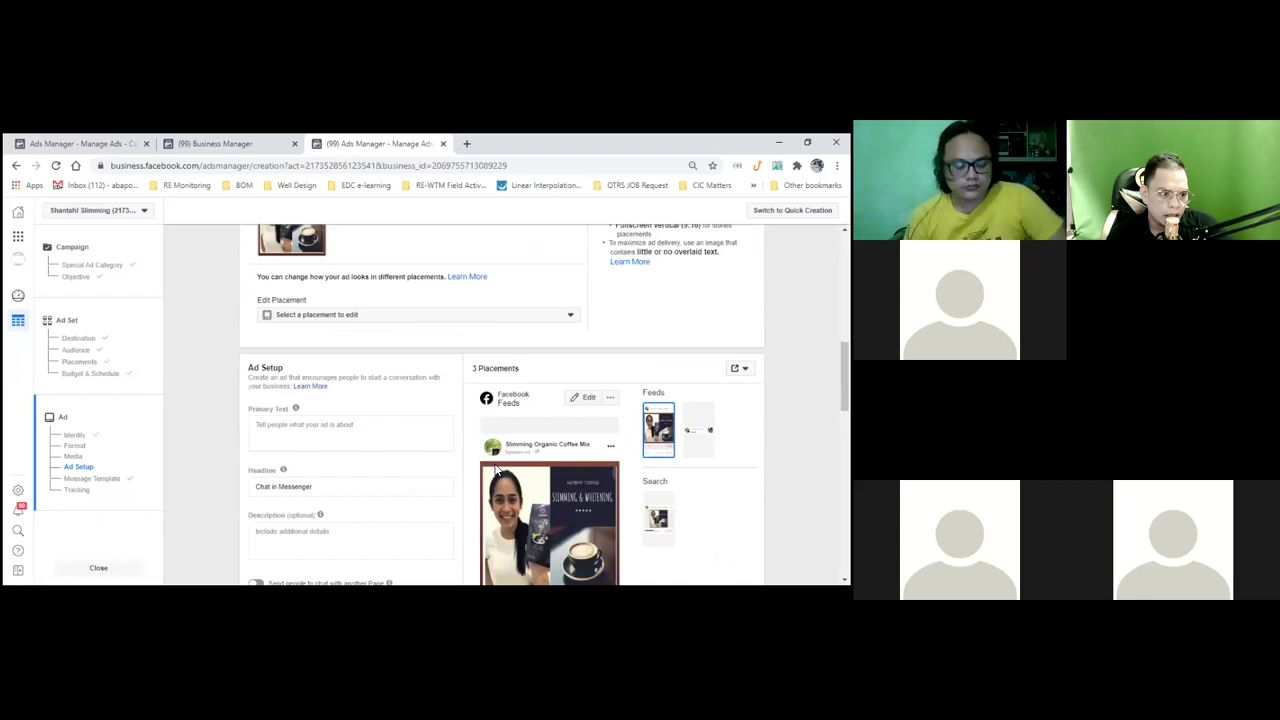
pyautogui.scroll(-3, 496, 470)
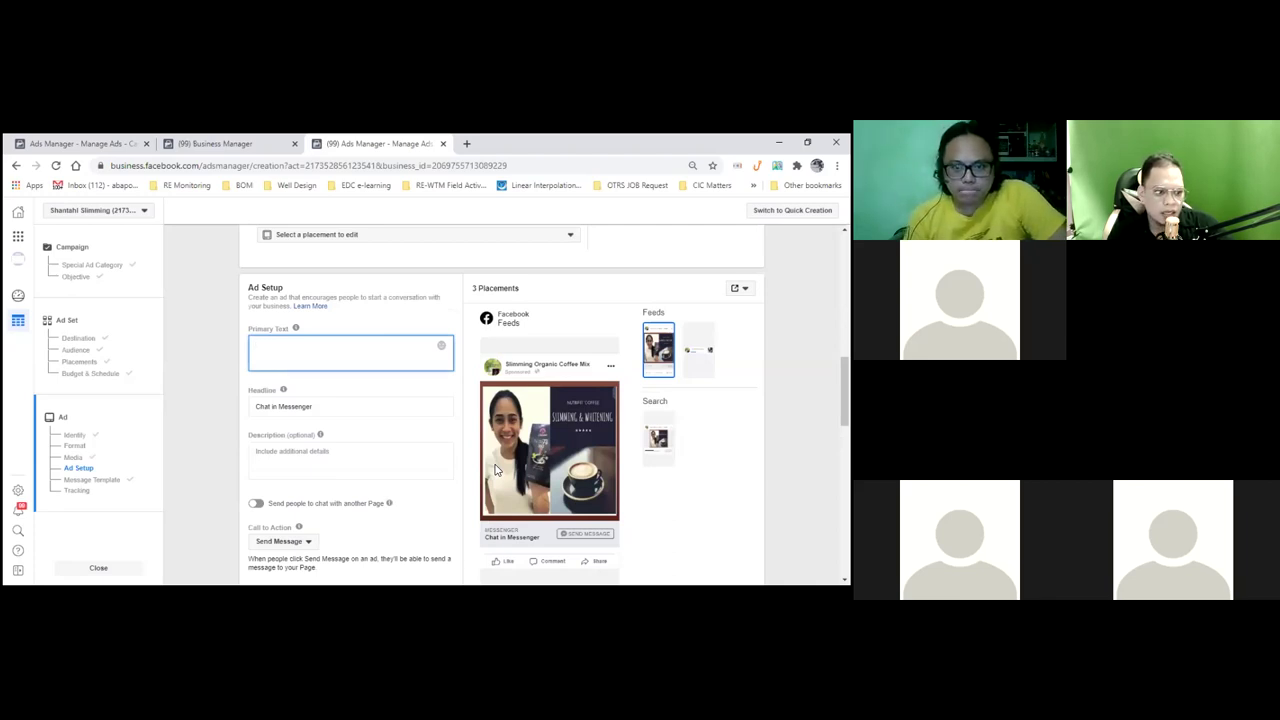
pyautogui.write('Nan')
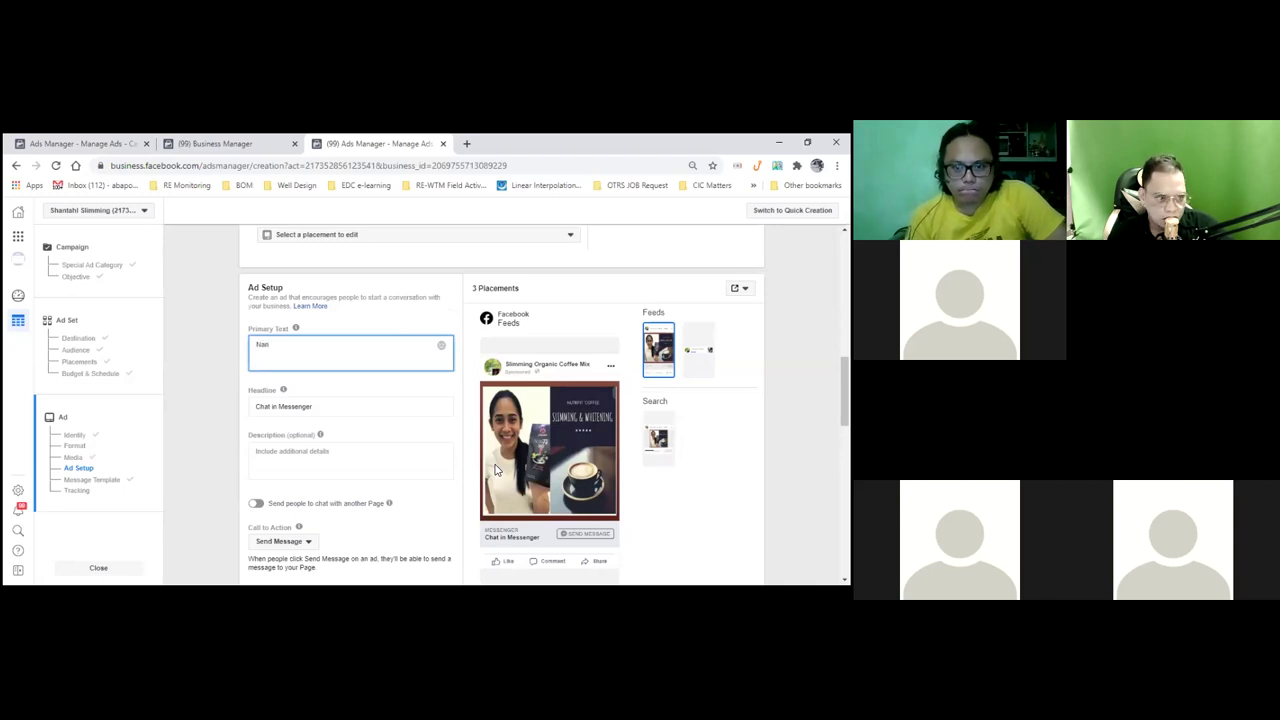
pyautogui.write('dito')
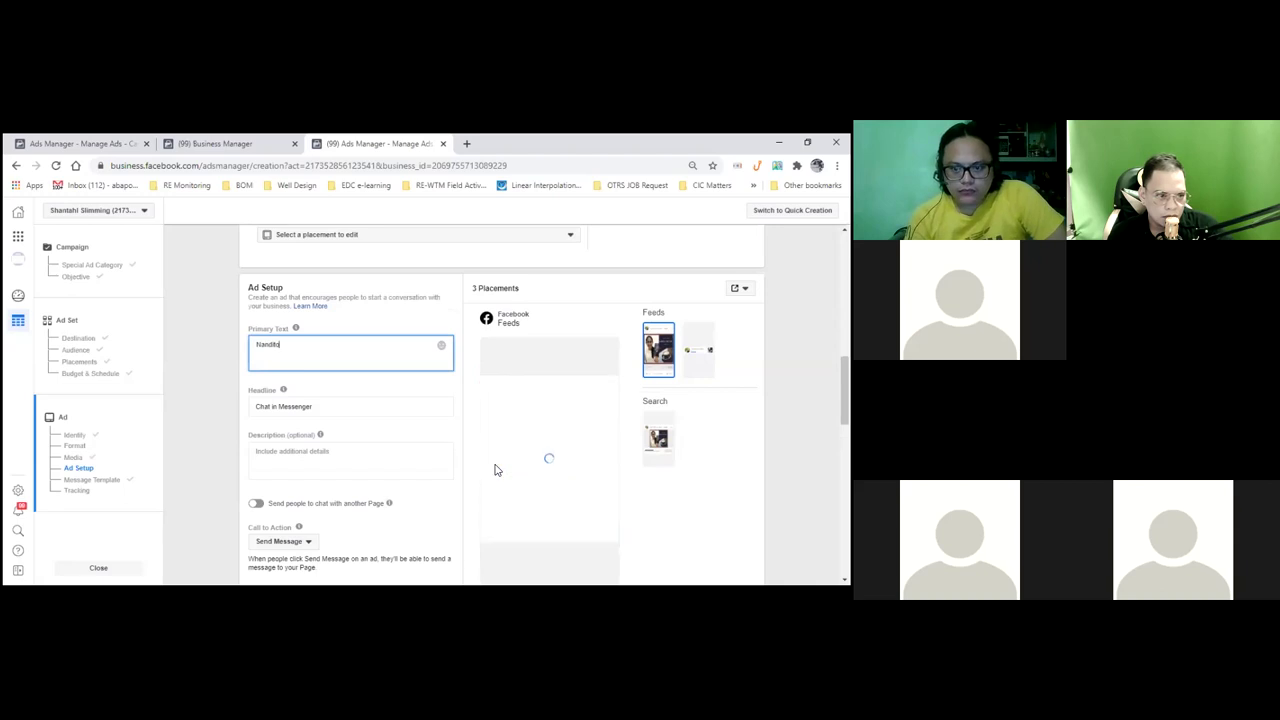
pyautogui.write(' na ang')
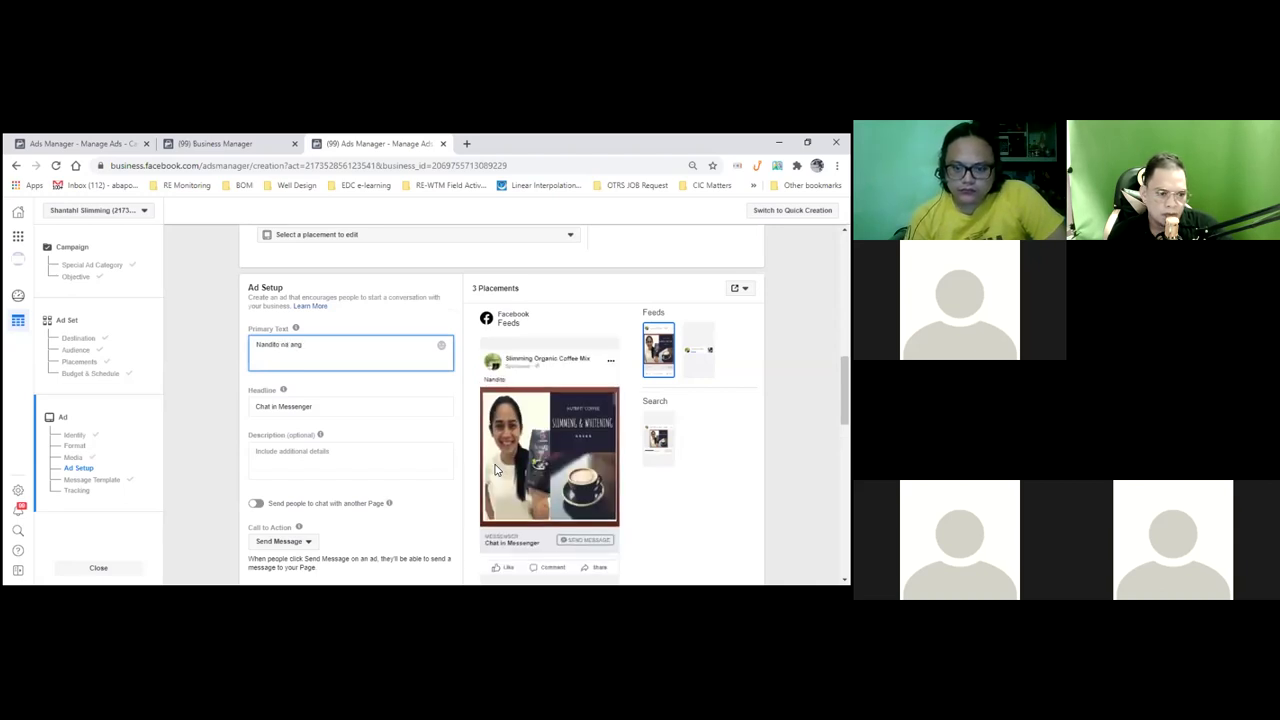
pyautogui.write(' pinaka Trending')
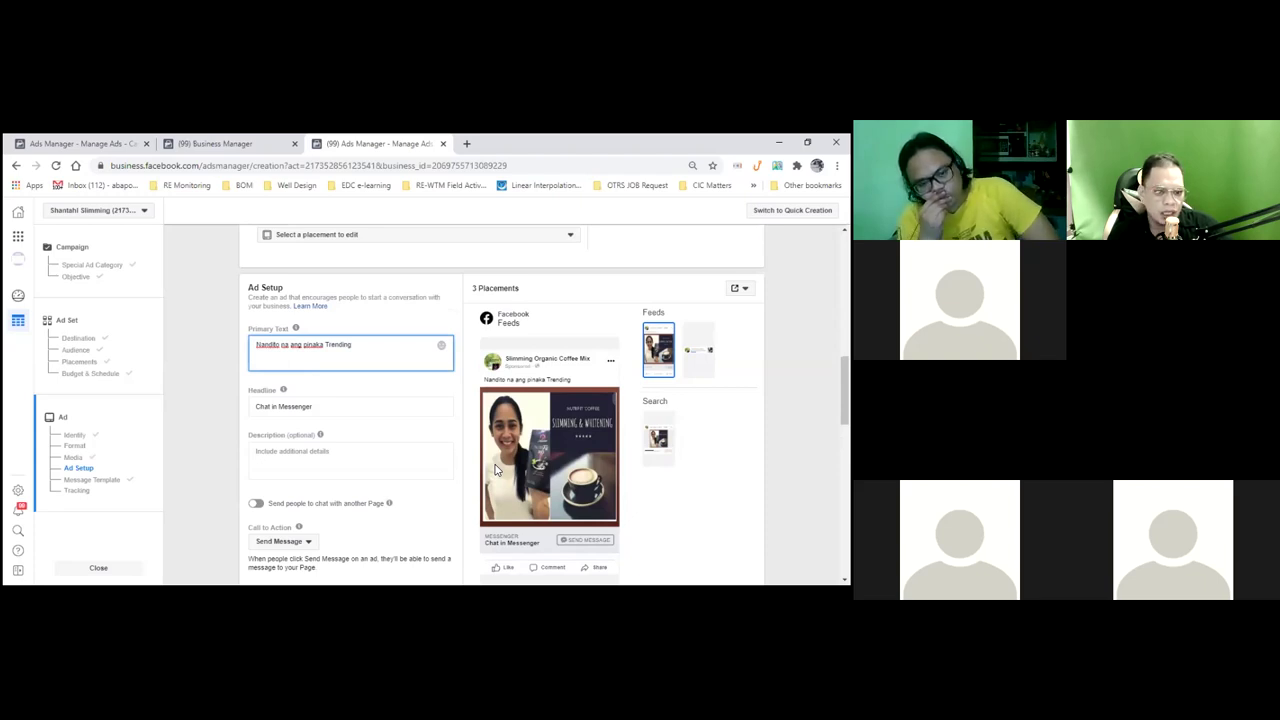
pyautogui.write('na Sl')
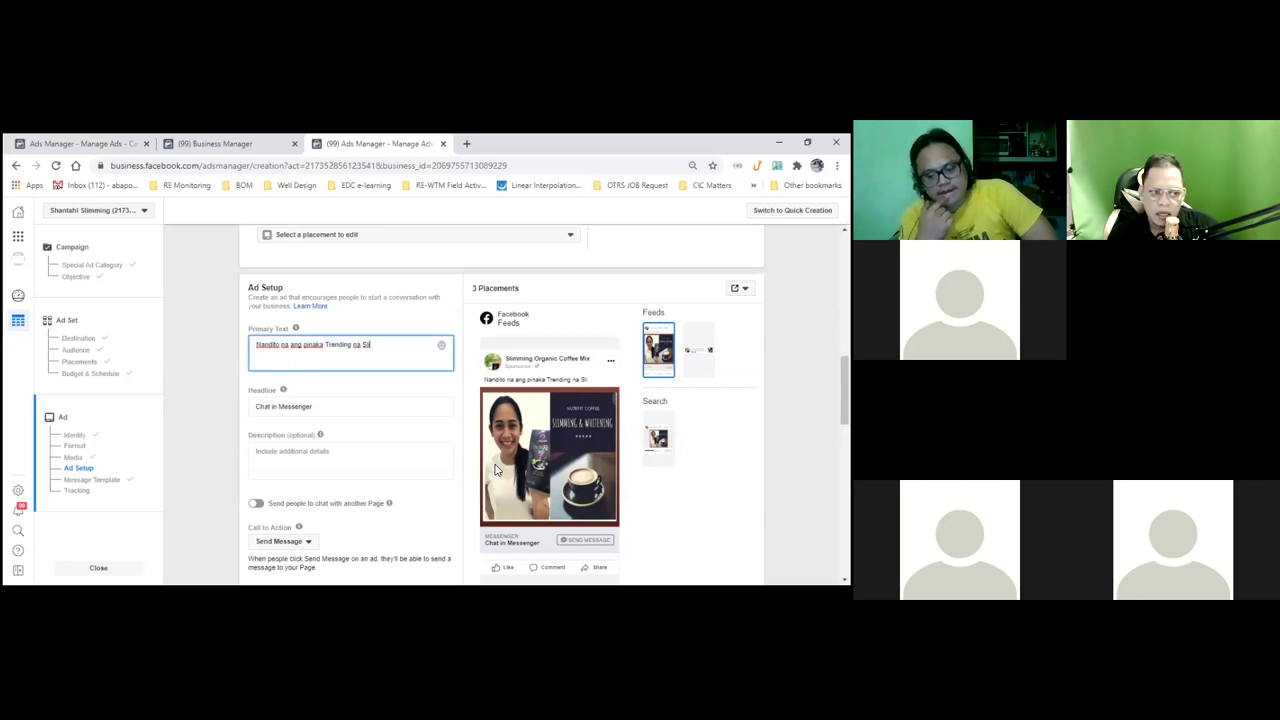
pyautogui.write('mming')
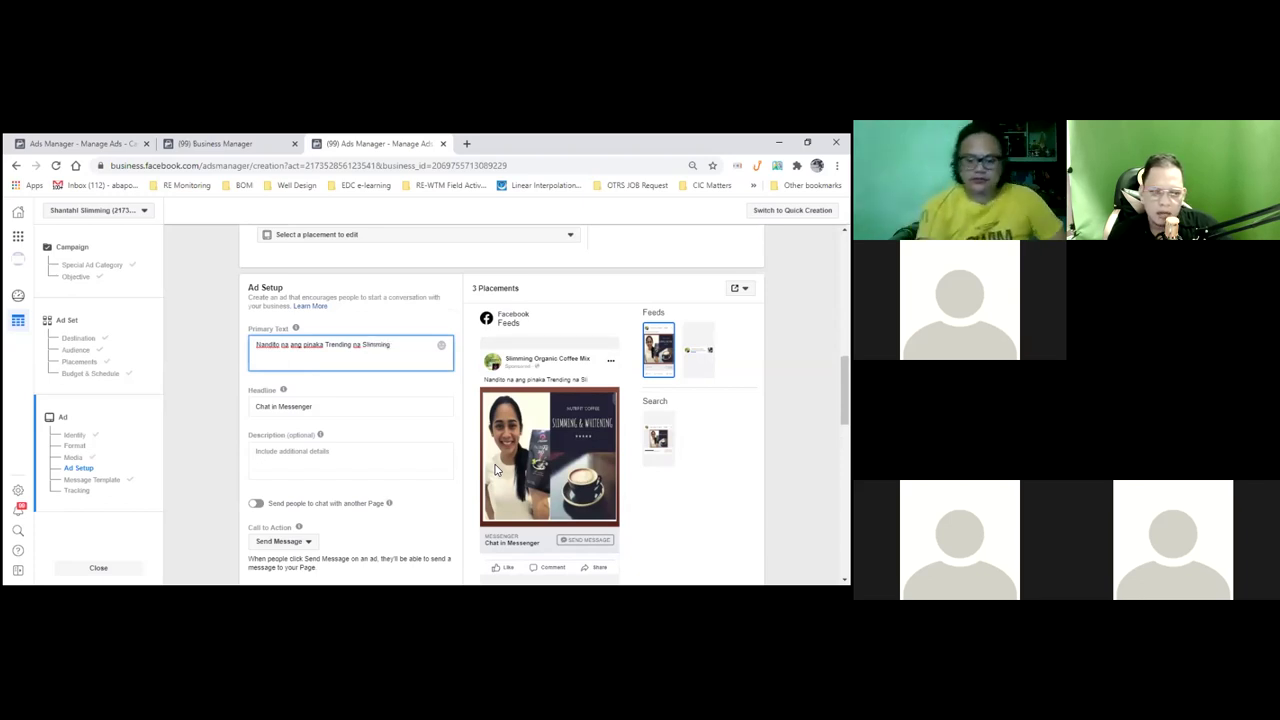
pyautogui.write(' Coff')
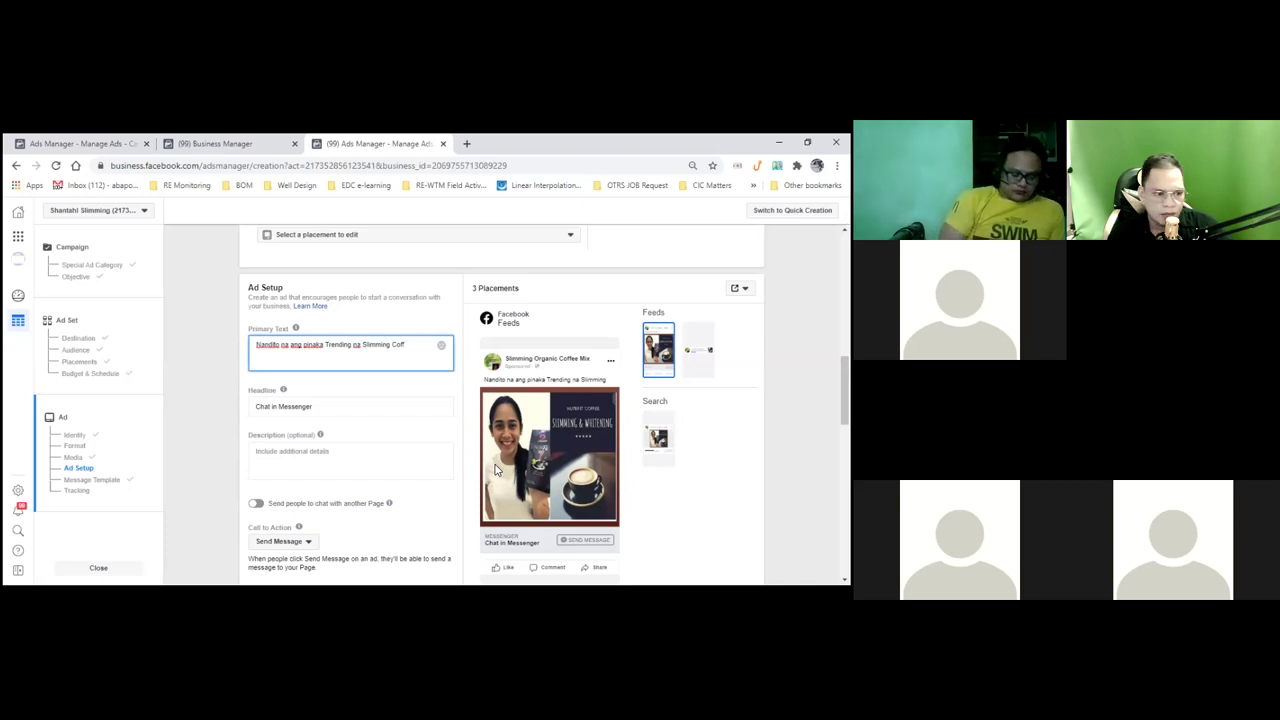
pyautogui.write('ee')
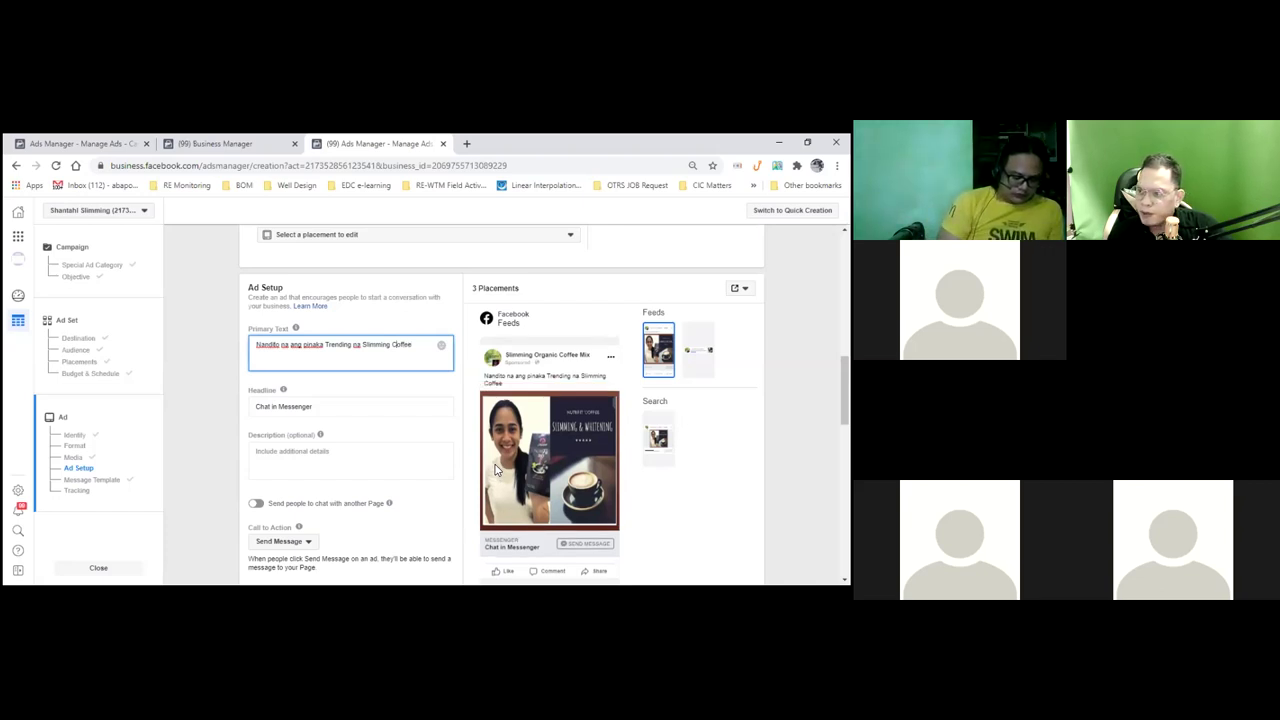
pyautogui.press('Left')
pyautogui.press('Left')
pyautogui.press('Left')
pyautogui.press('Left')
pyautogui.press('Left')
pyautogui.press('Left')
pyautogui.press('Left')
pyautogui.press('Left')
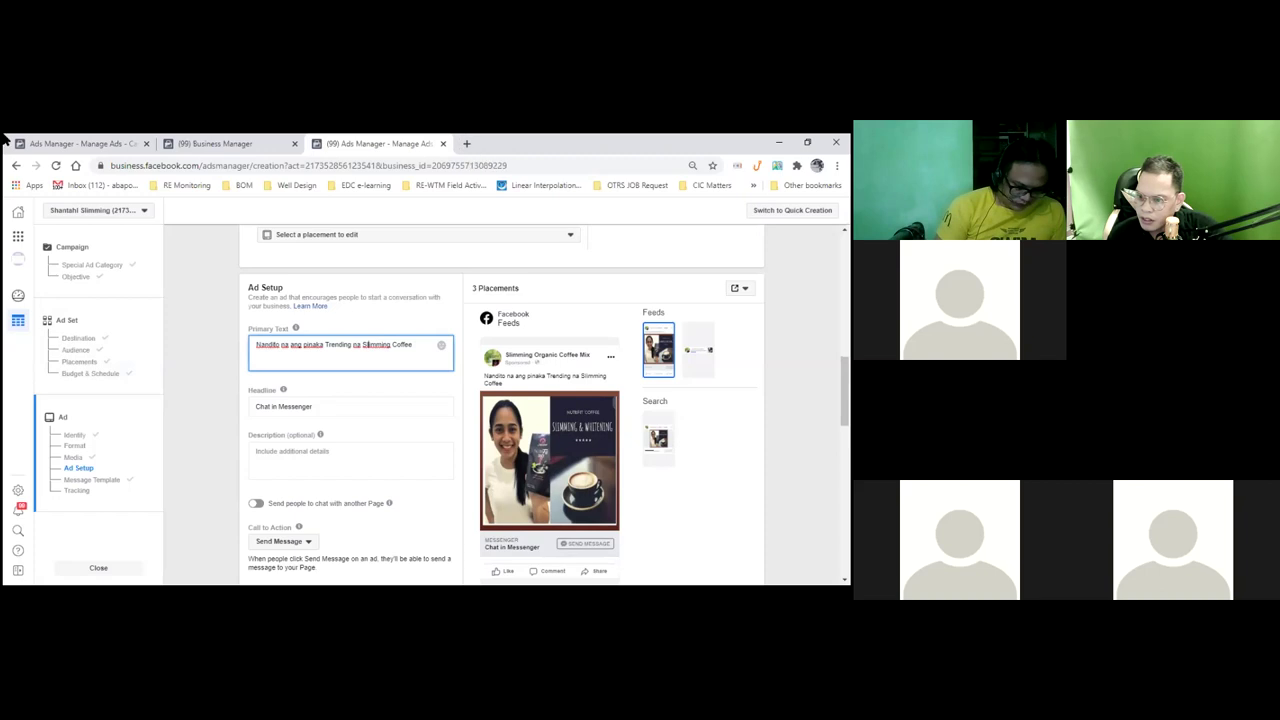
# Switch to Facebook in a new browser tab and open a recent message conversation
pyautogui.click(466, 145)
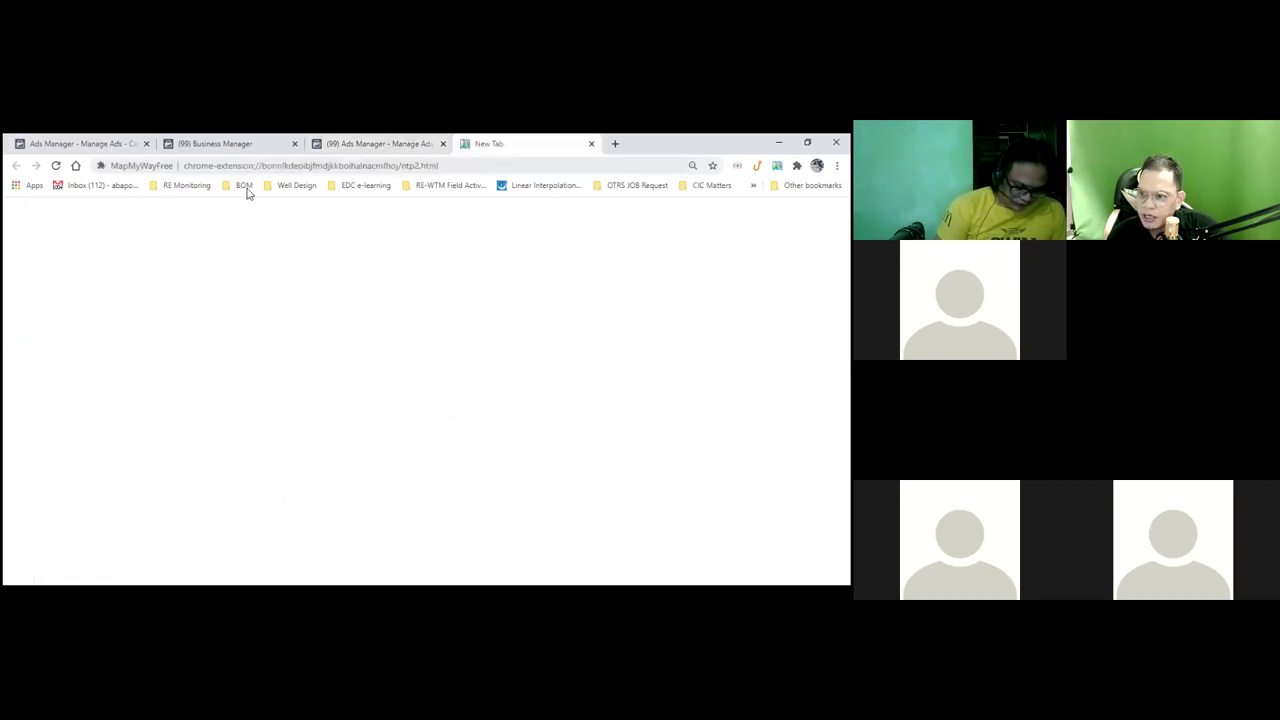
pyautogui.write('face')
pyautogui.press('Return')
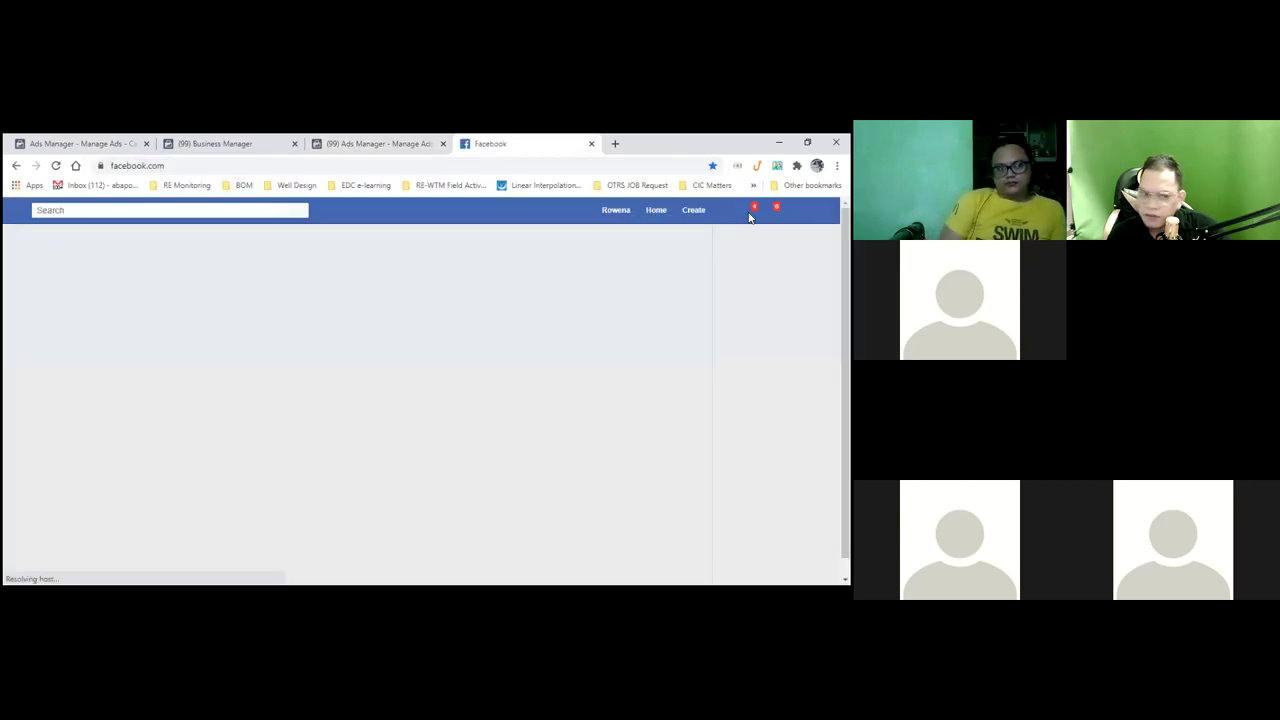
pyautogui.click(748, 212)
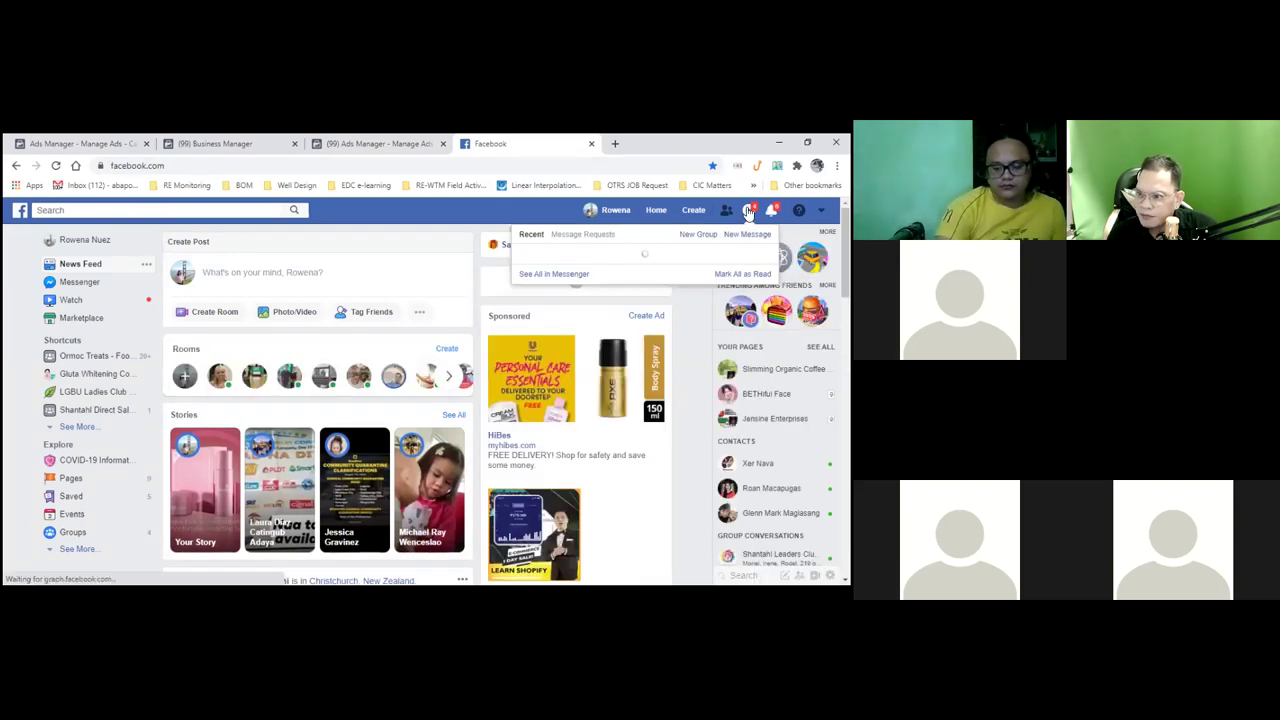
pyautogui.click(748, 212)
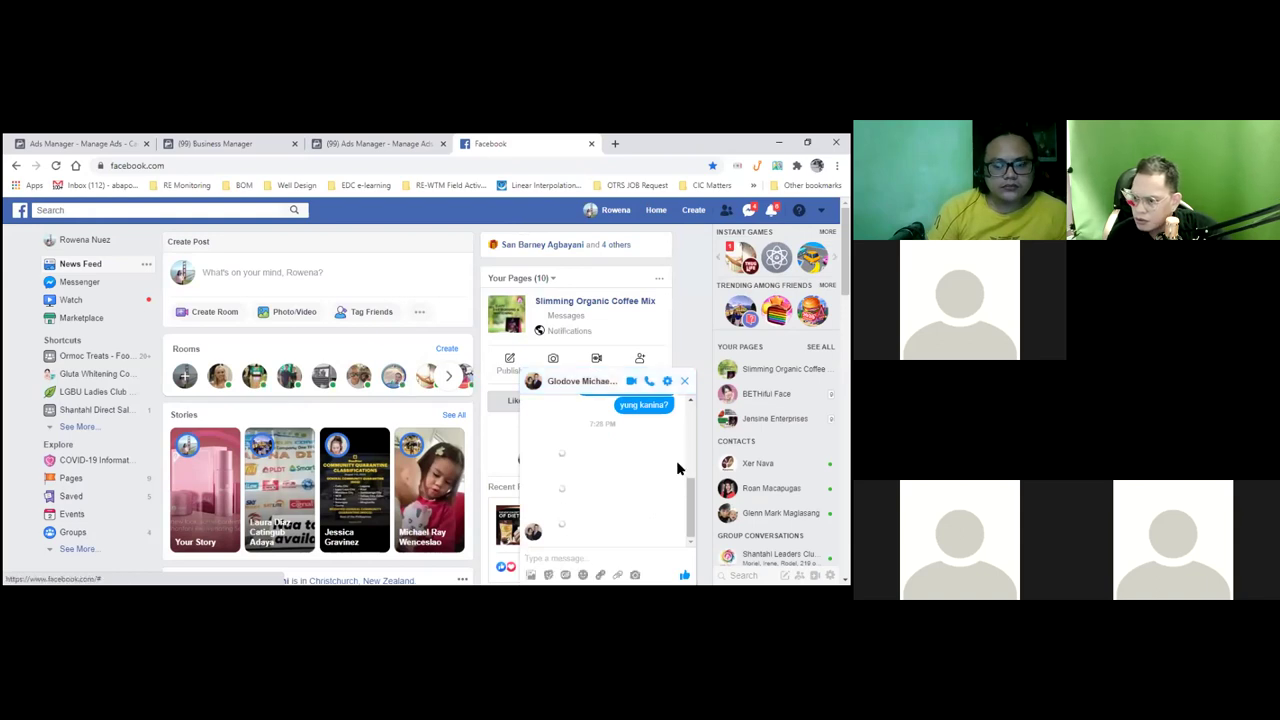
# Search Facebook for "nutrifit 360 slimming & whitening coffee" using the suggestion offered for "Nutrifit"
pyautogui.click(377, 146)
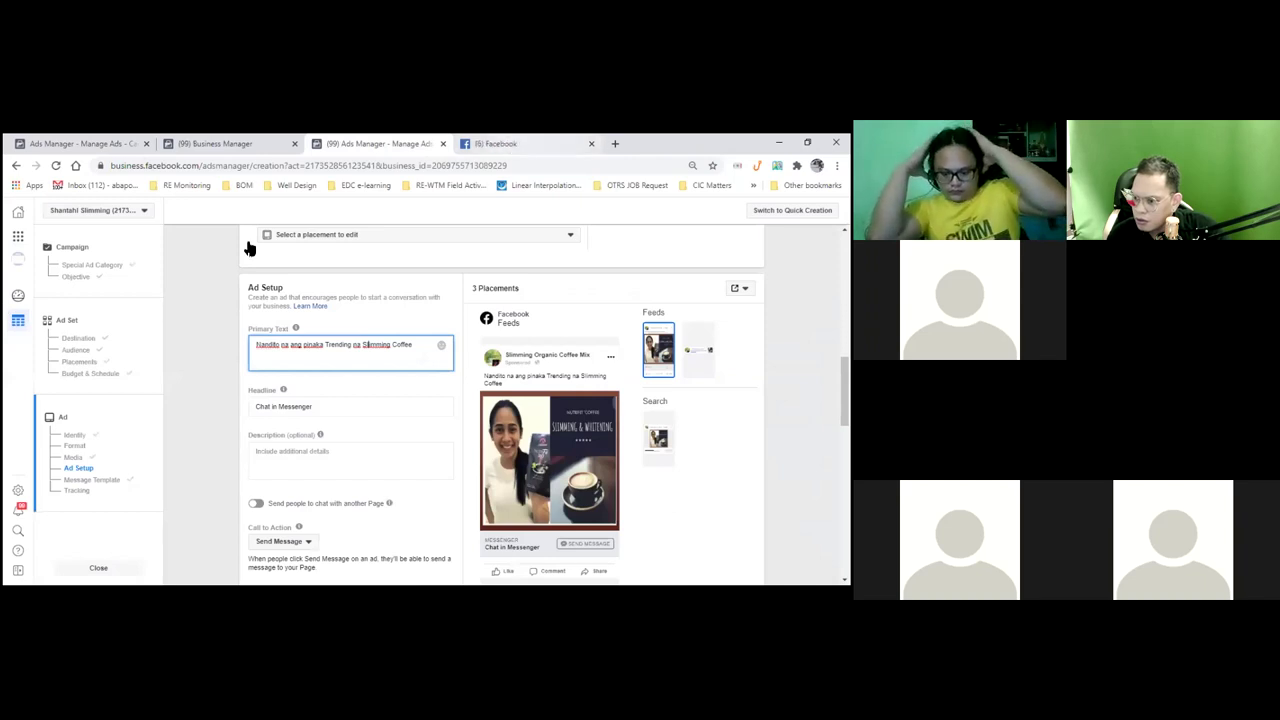
pyautogui.hotkey('ctrl', 'Tab')
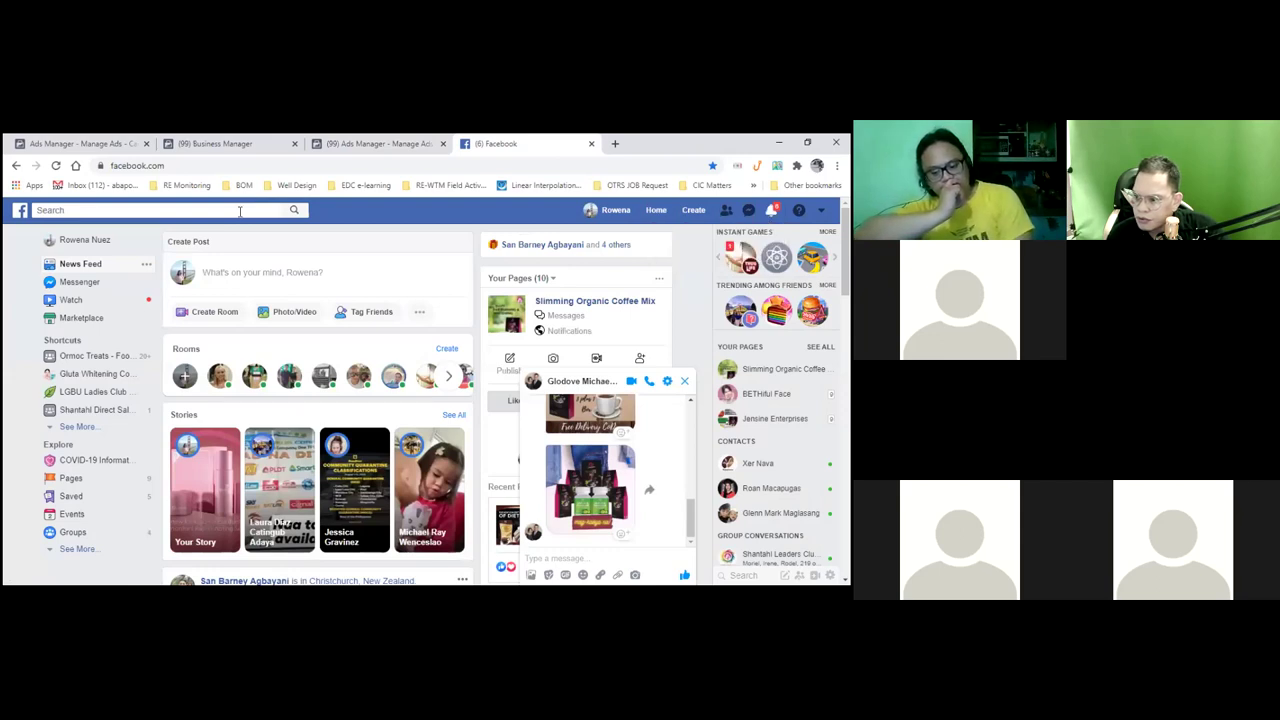
pyautogui.click(240, 212)
pyautogui.write('Nutfitif')
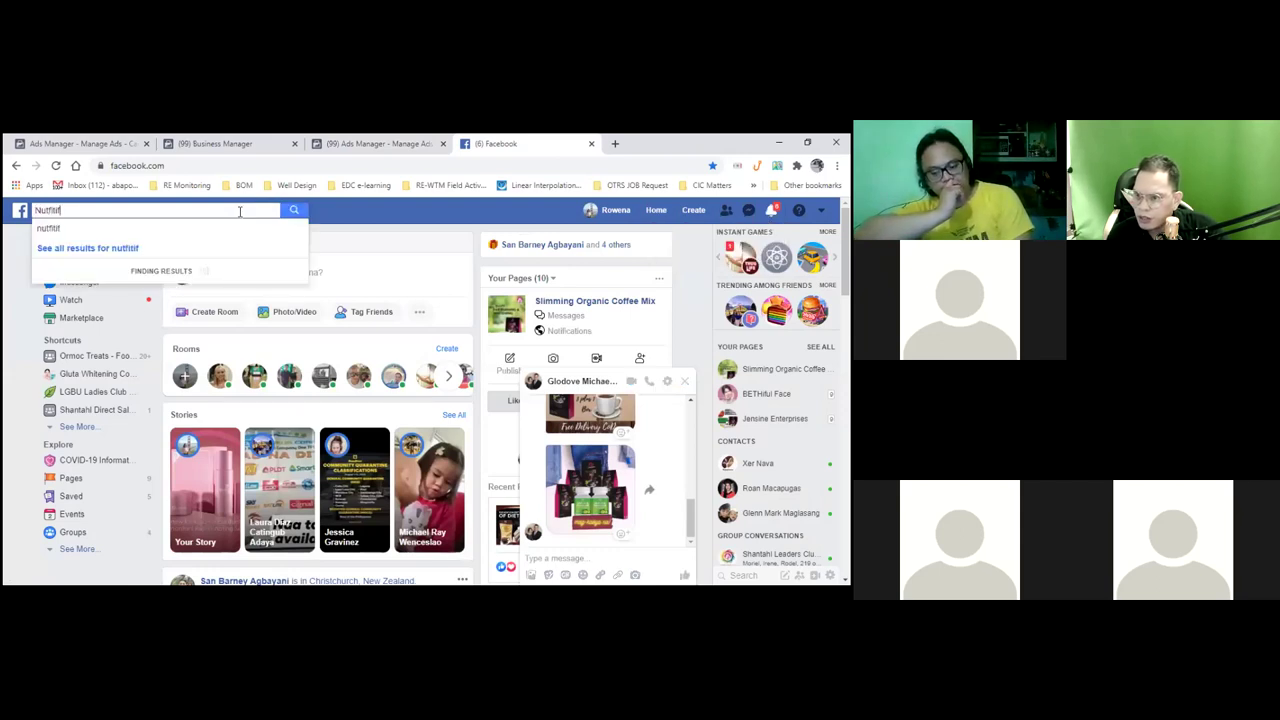
pyautogui.press('BackSpace')
pyautogui.press('BackSpace')
pyautogui.press('BackSpace')
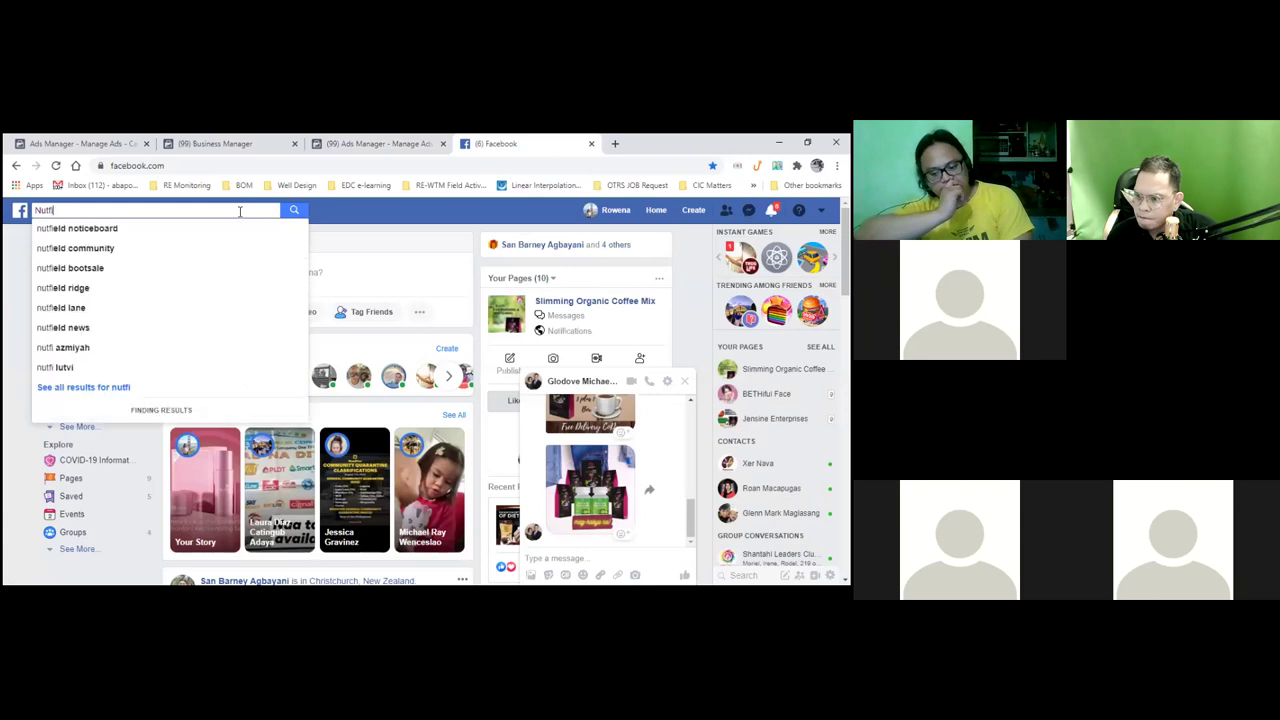
pyautogui.press('BackSpace')
pyautogui.press('BackSpace')
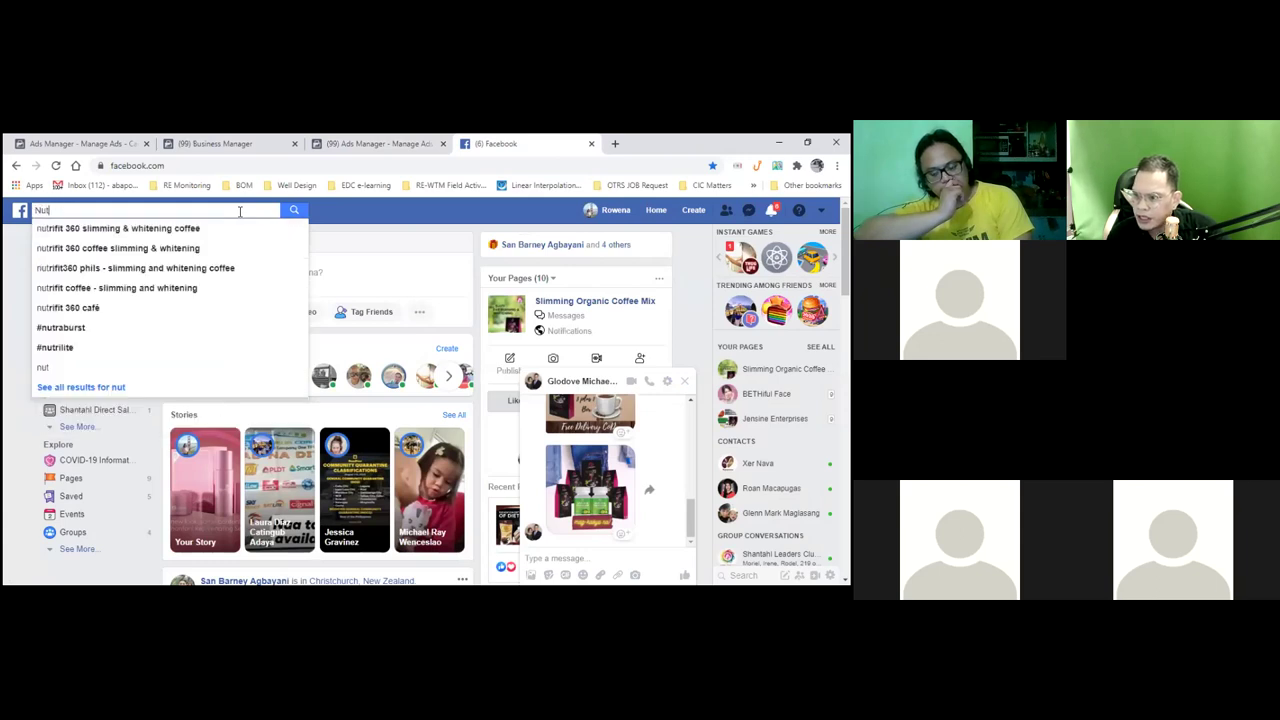
pyautogui.write('rifit')
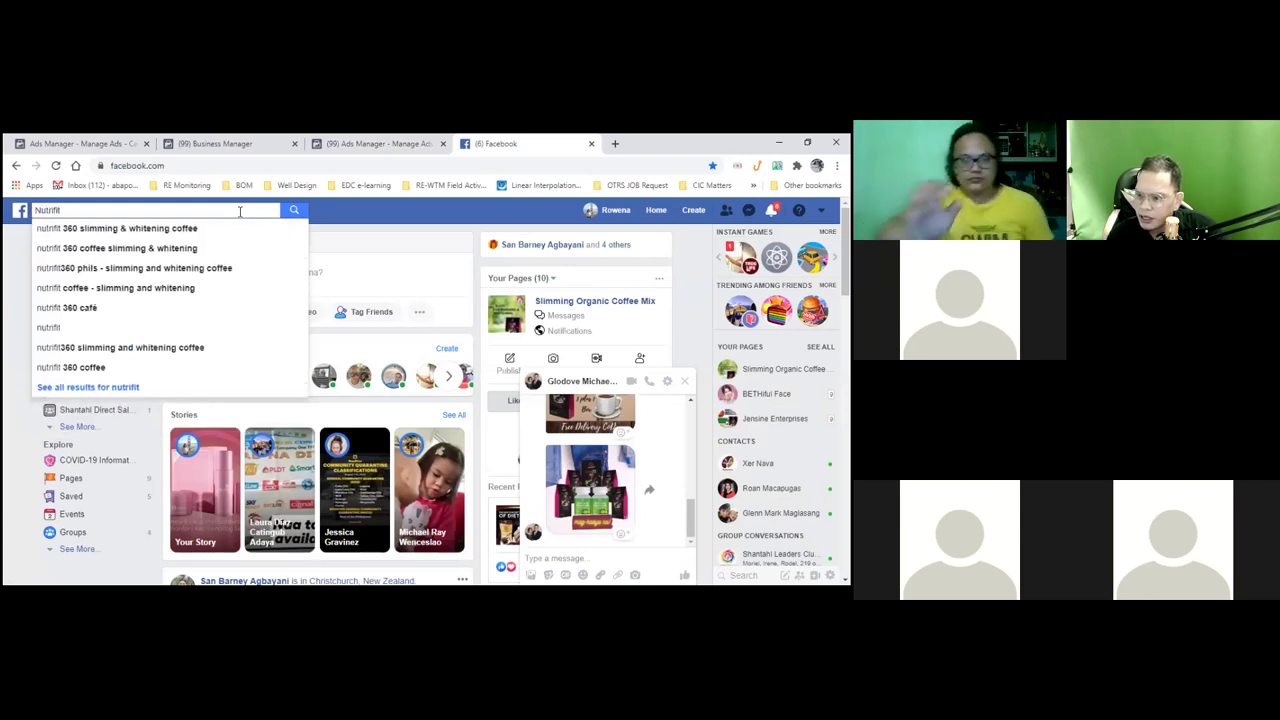
pyautogui.click(117, 228)
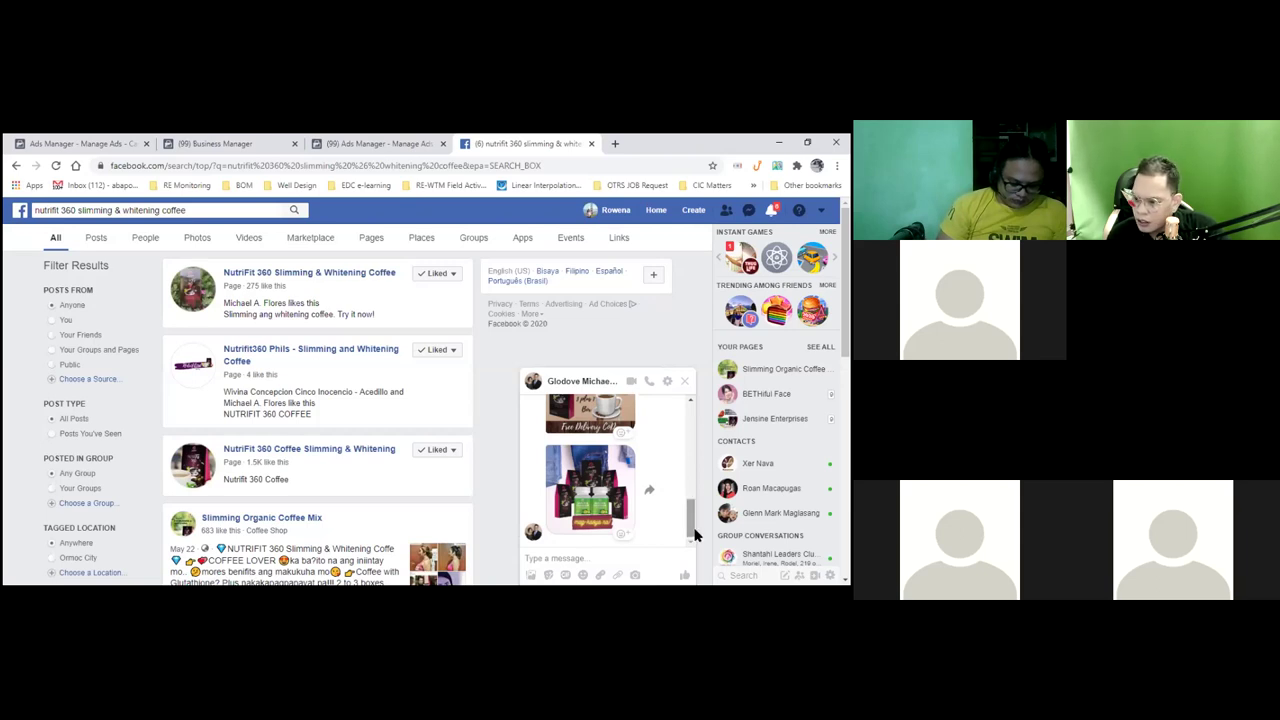
# Examine the Nutrifit coffee pages and posts in the Facebook search results for wording suited to the ad
pyautogui.click(592, 552)
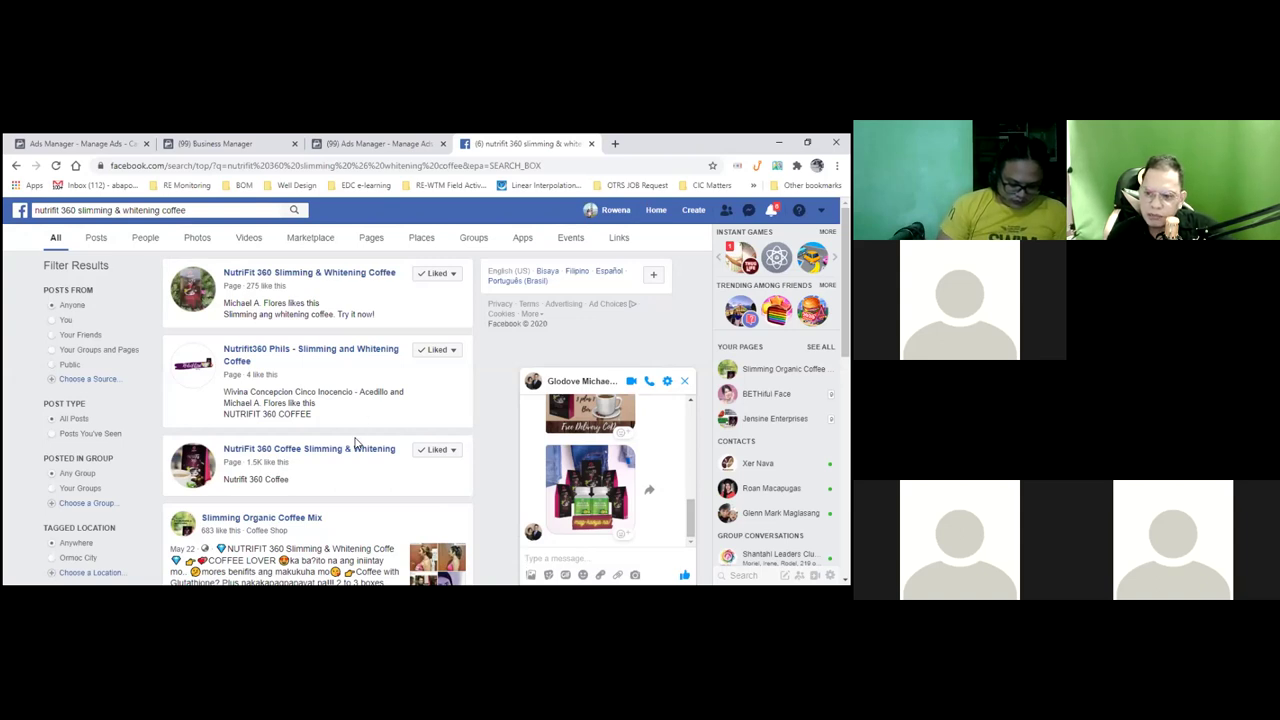
pyautogui.scroll(-1, 355, 443)
pyautogui.scroll(-1, 356, 443)
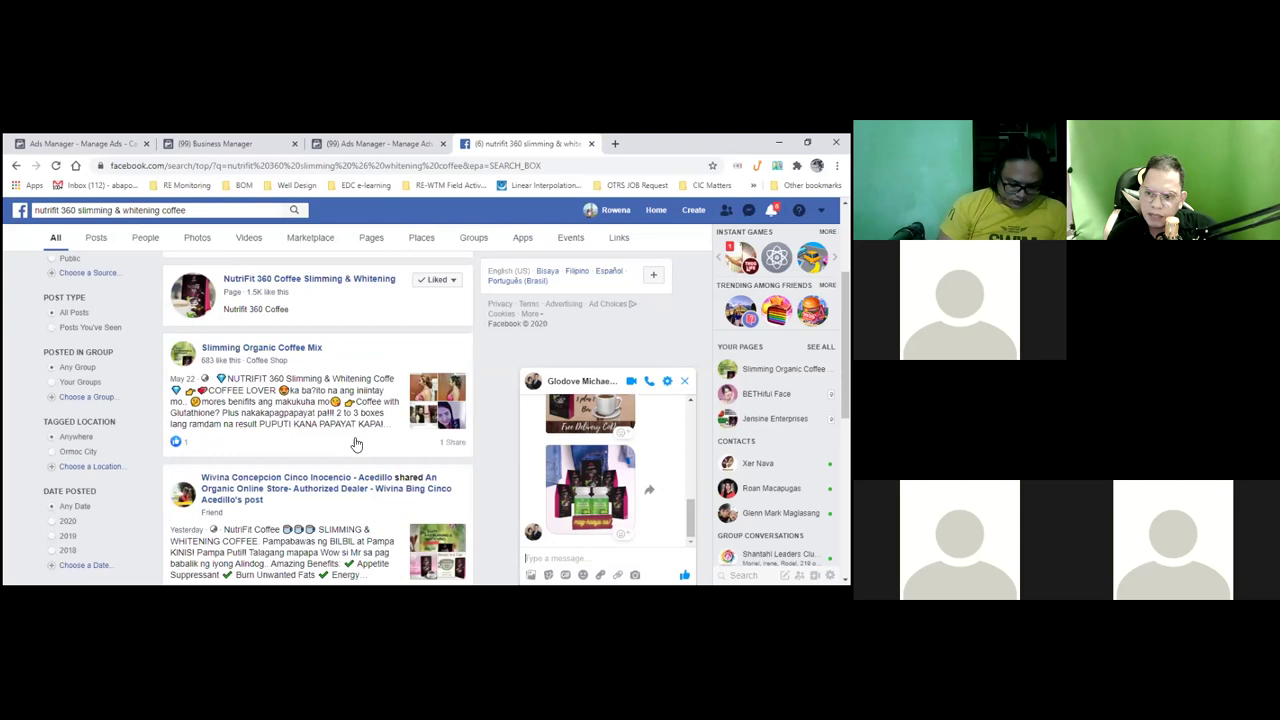
pyautogui.scroll(-4, 356, 443)
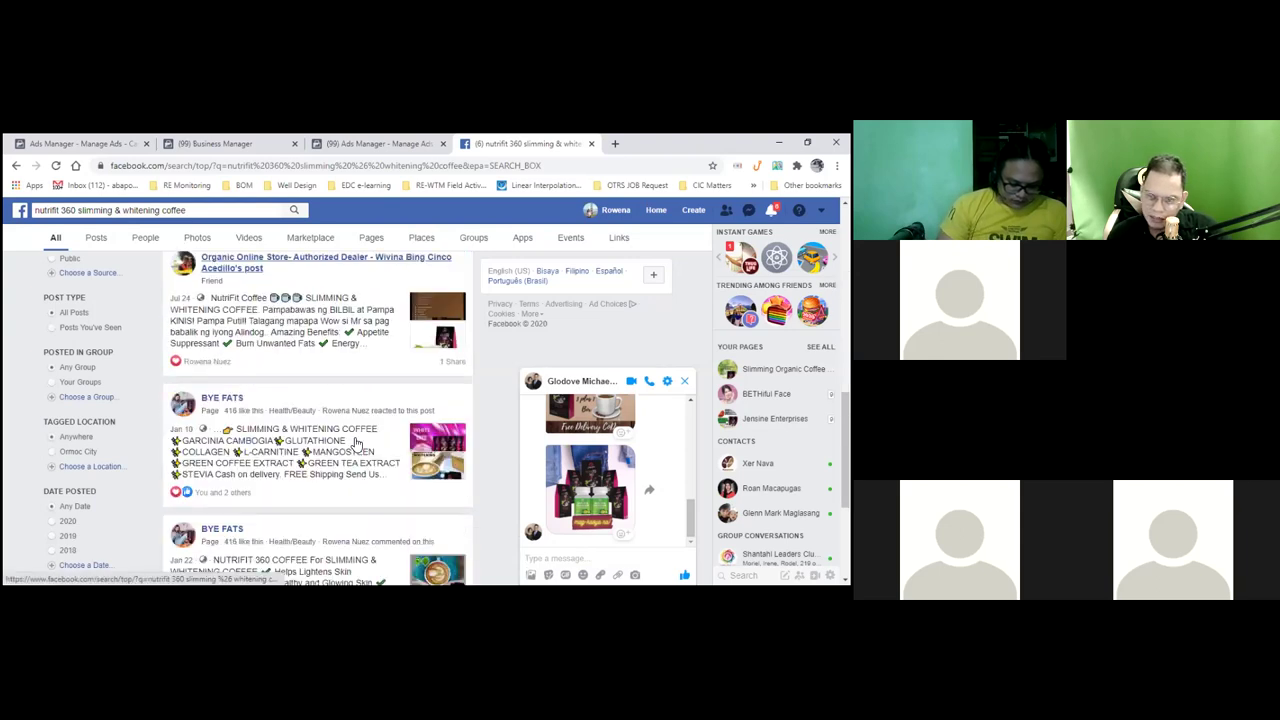
pyautogui.scroll(-1, 356, 443)
pyautogui.scroll(-1, 356, 443)
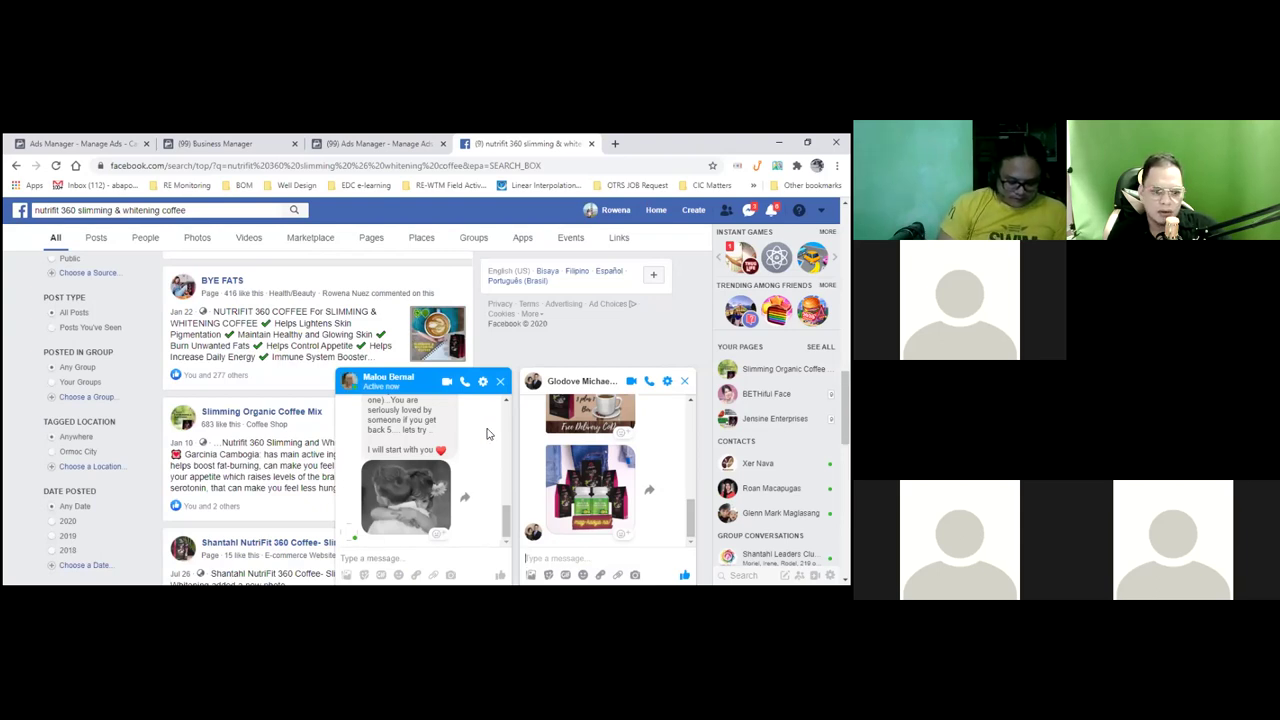
pyautogui.press('Escape')
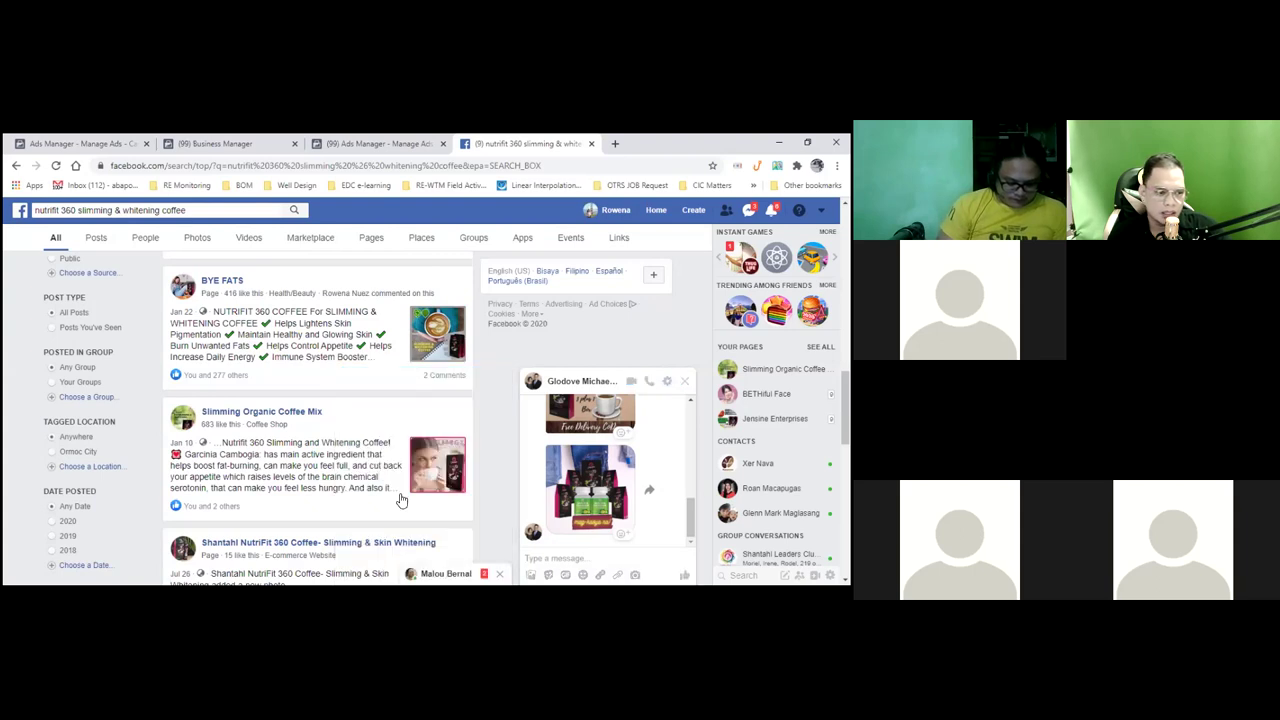
pyautogui.scroll(-5, 400, 500)
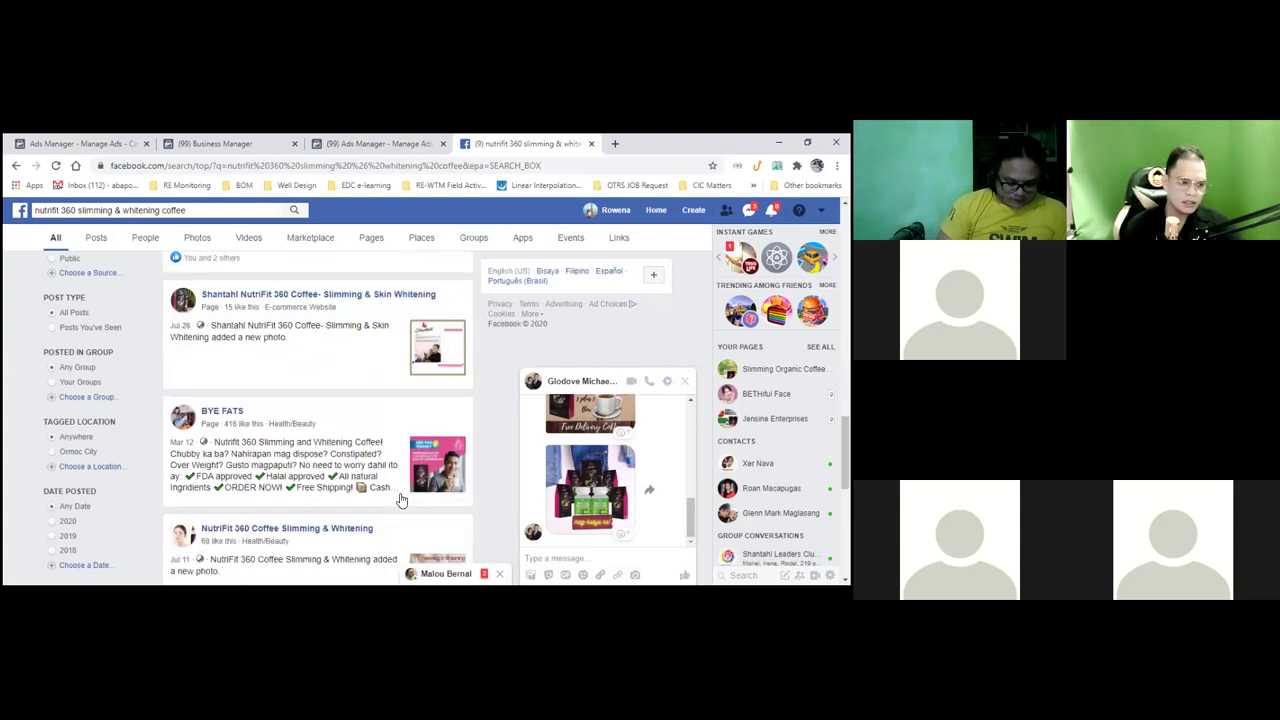
pyautogui.scroll(-6, 400, 500)
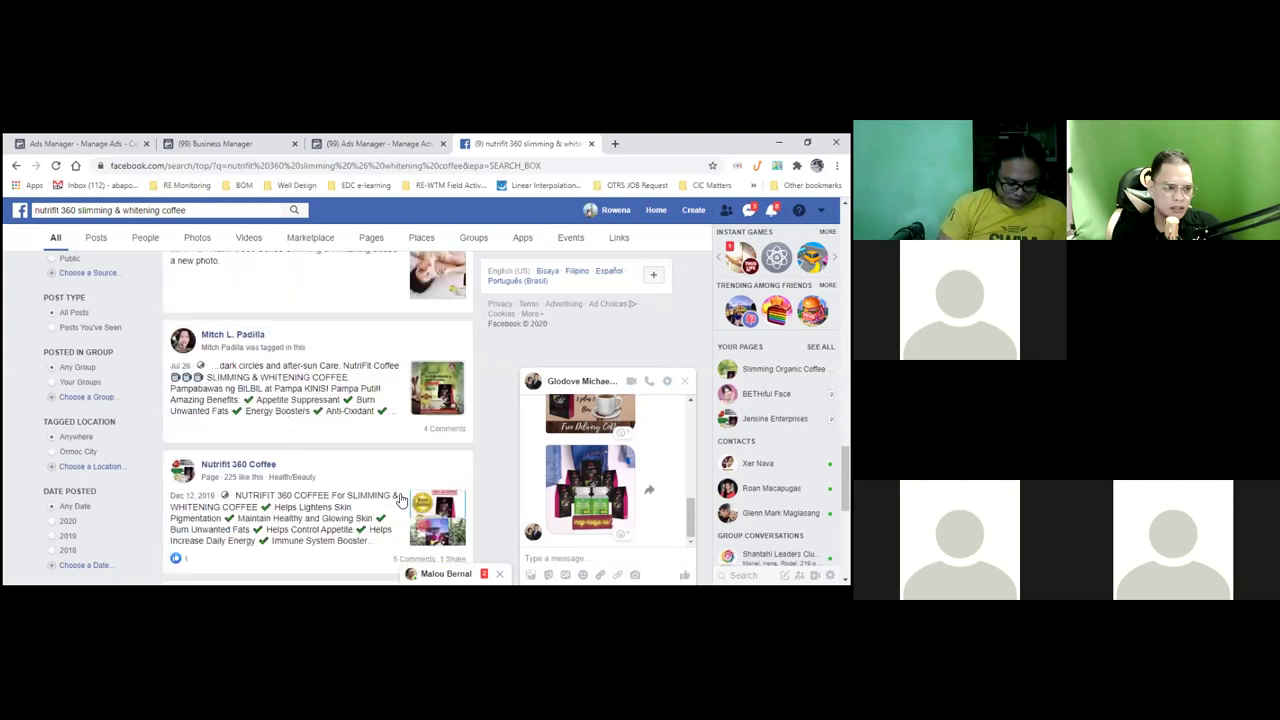
pyautogui.scroll(-2, 400, 499)
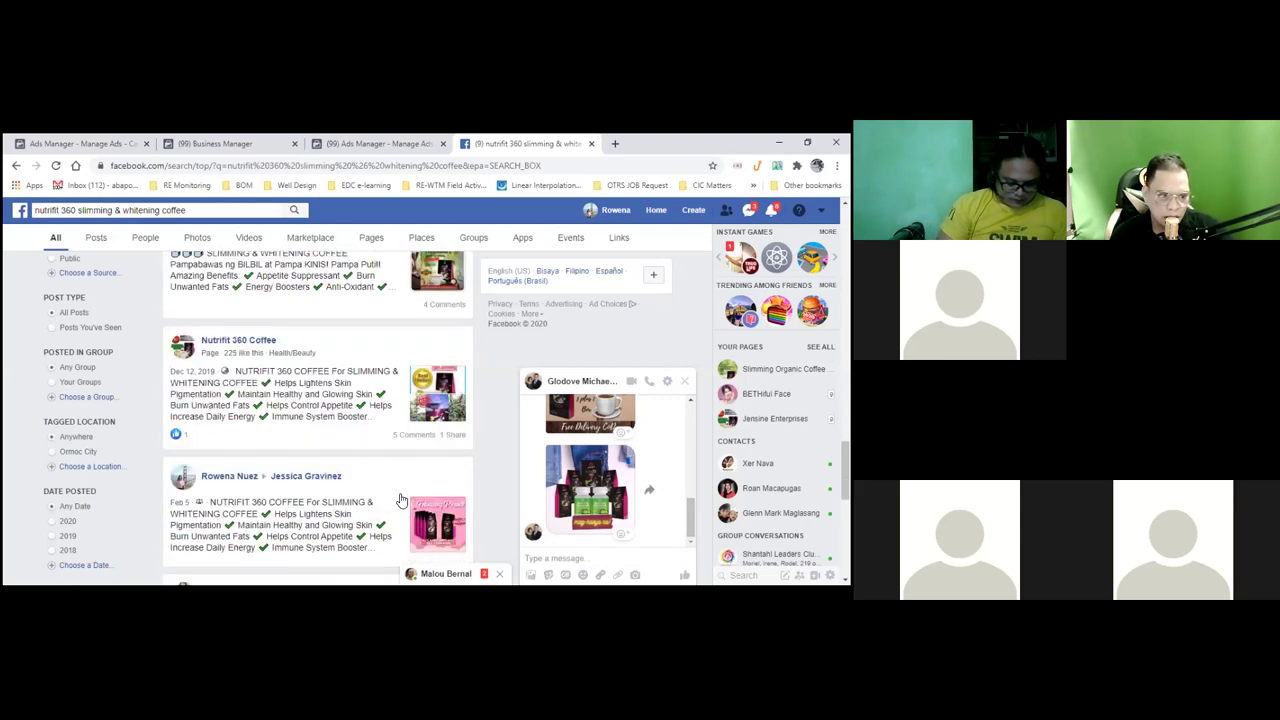
pyautogui.scroll(-10, 400, 500)
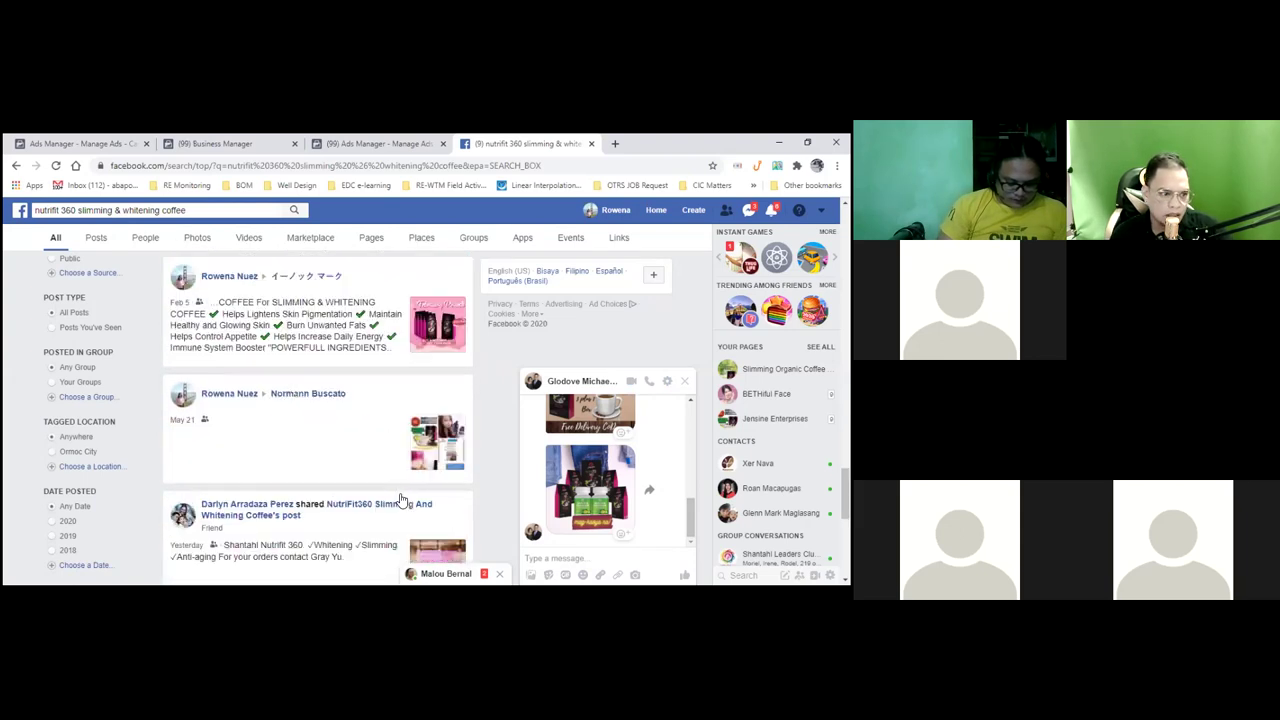
pyautogui.scroll(-3, 400, 499)
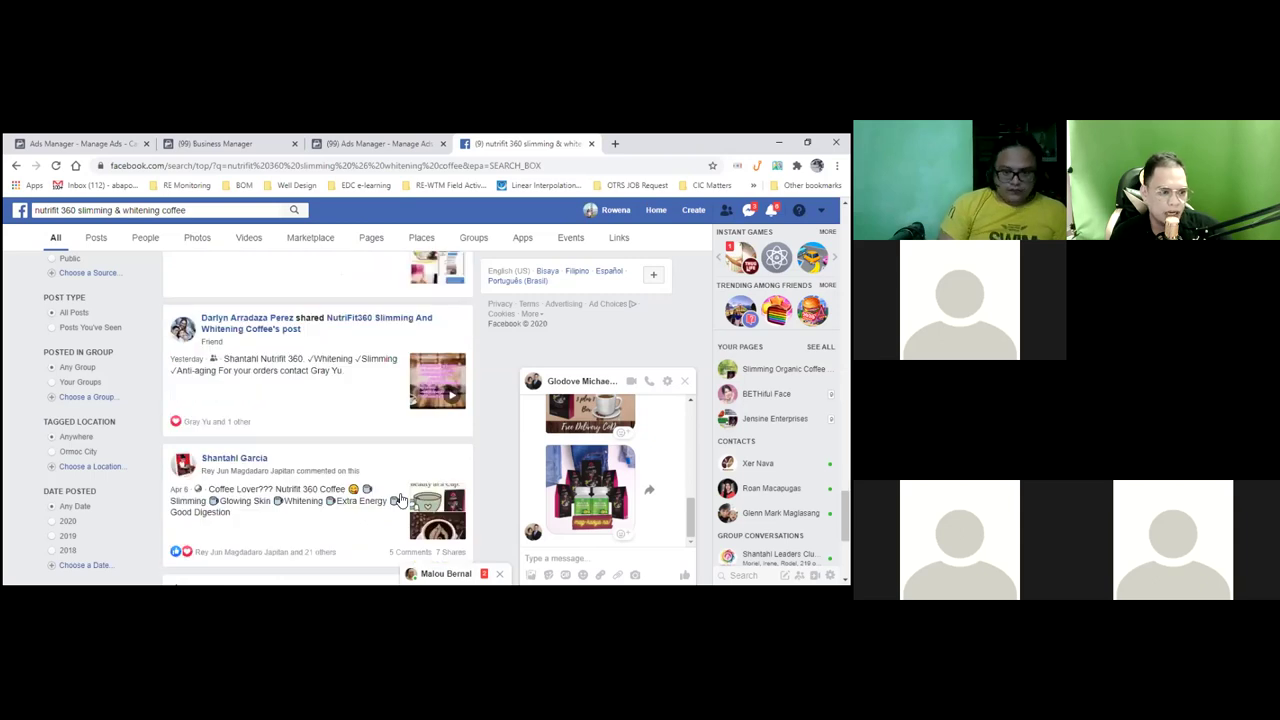
pyautogui.scroll(-2, 400, 499)
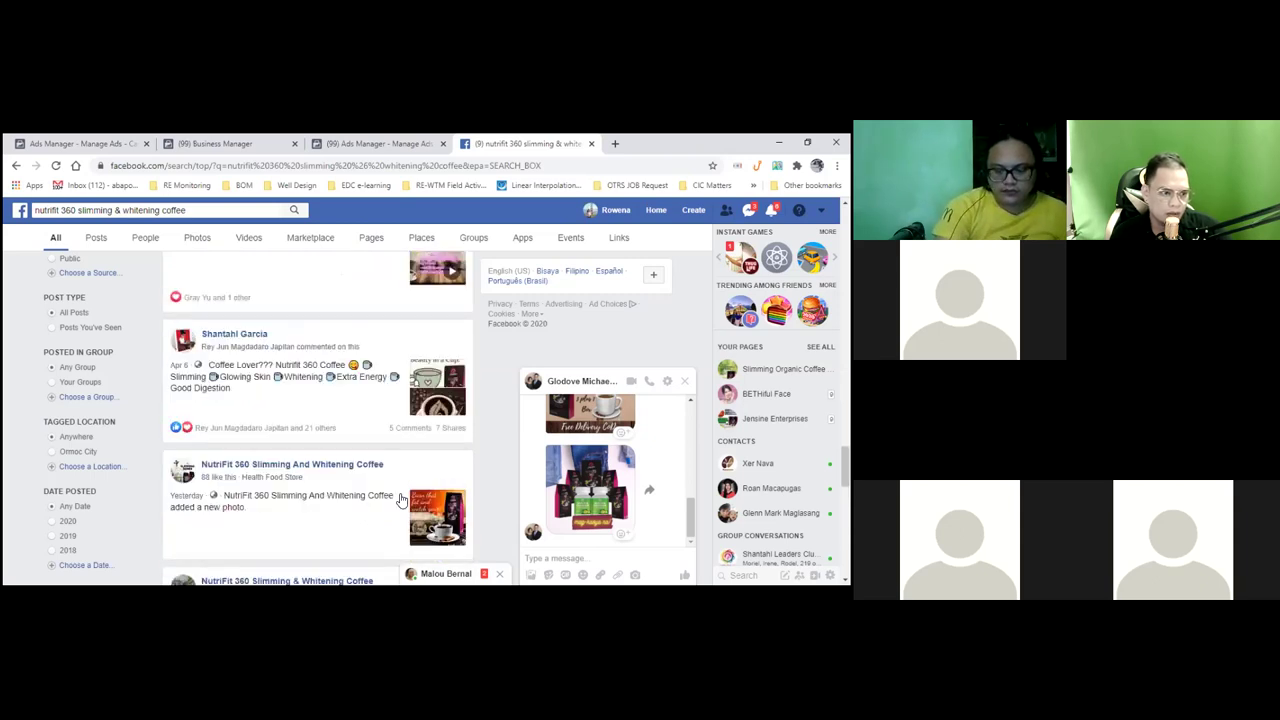
pyautogui.scroll(-1, 400, 499)
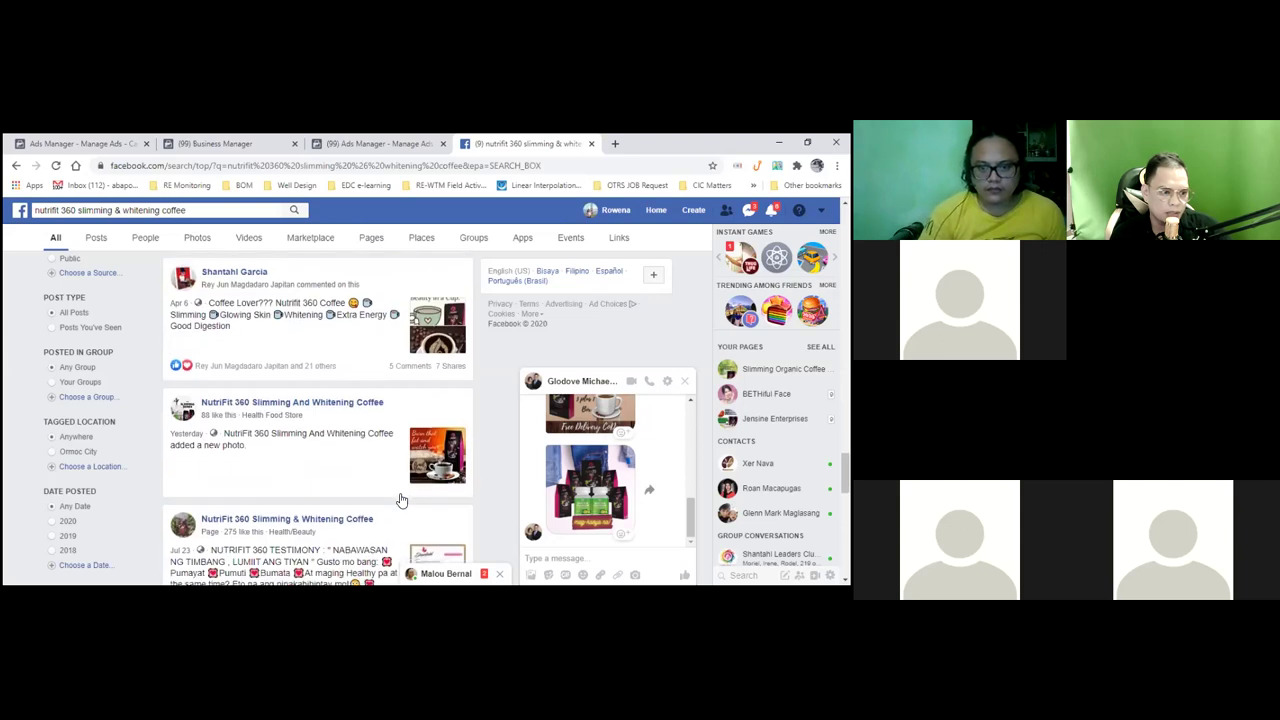
pyautogui.scroll(-10, 400, 499)
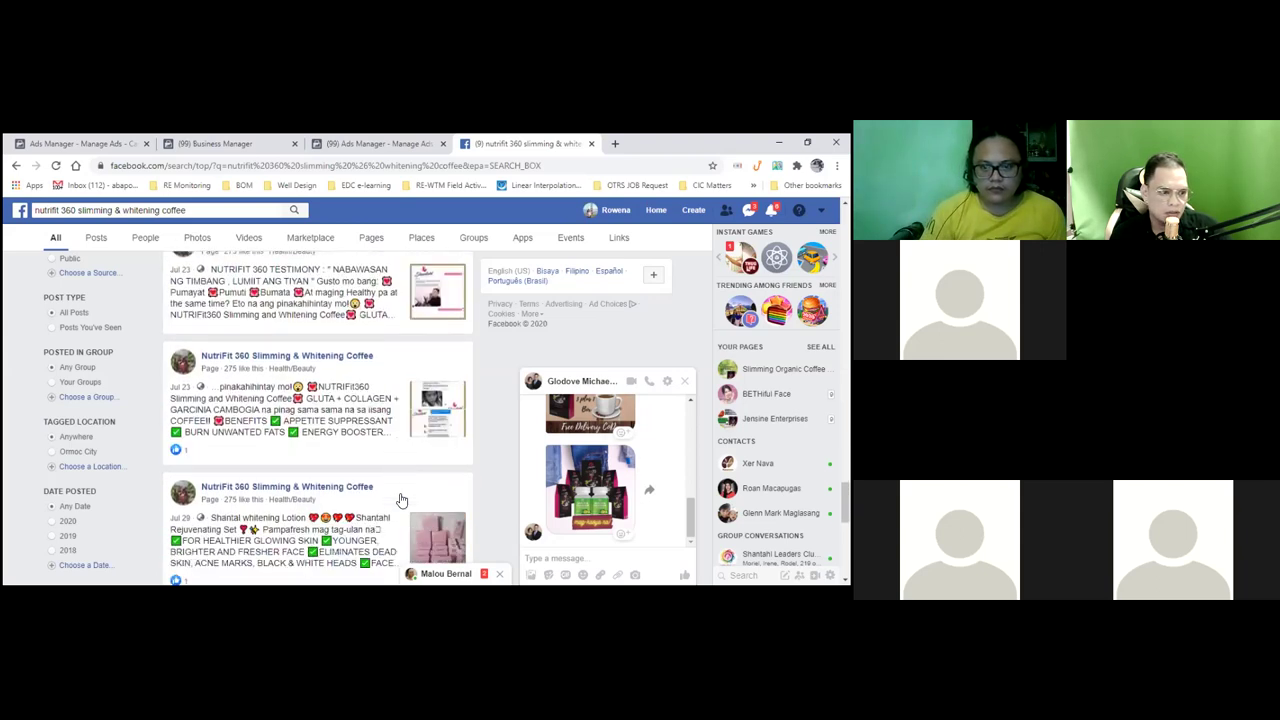
pyautogui.scroll(-6, 400, 499)
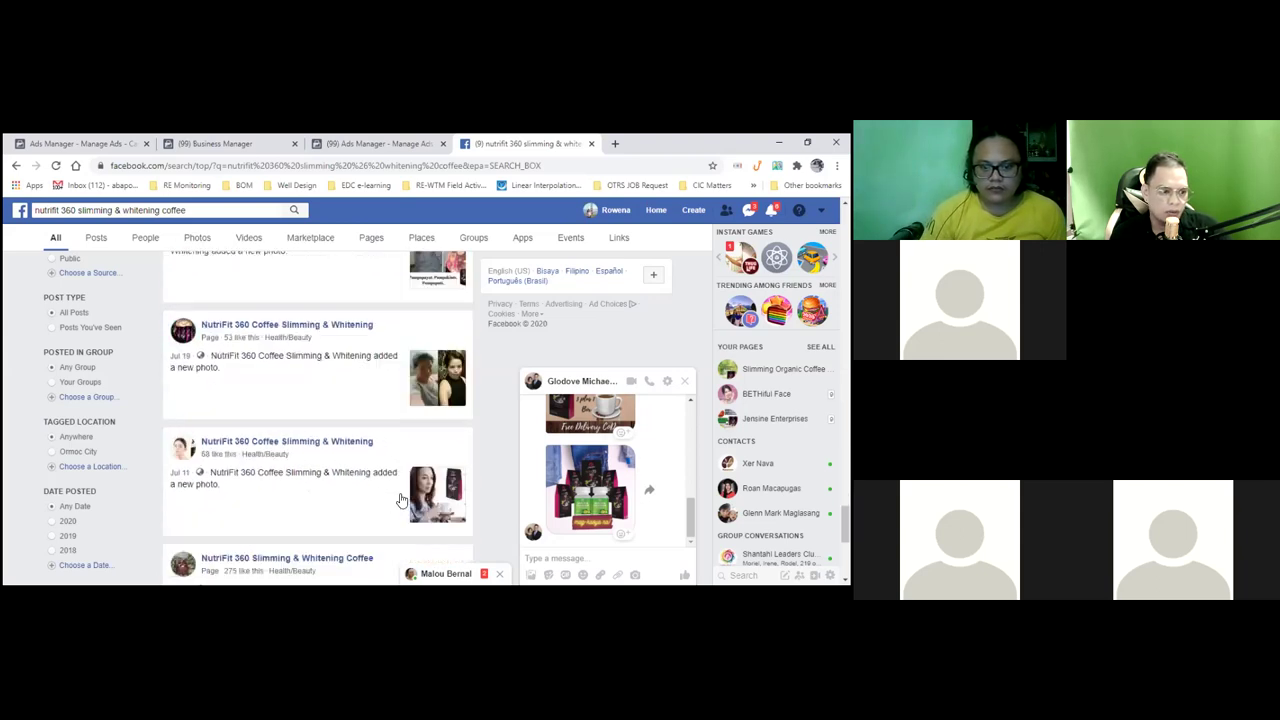
pyautogui.scroll(1, 390, 450)
# Restrict the Facebook search results to pages and close the minimized chat
pyautogui.click(371, 243)
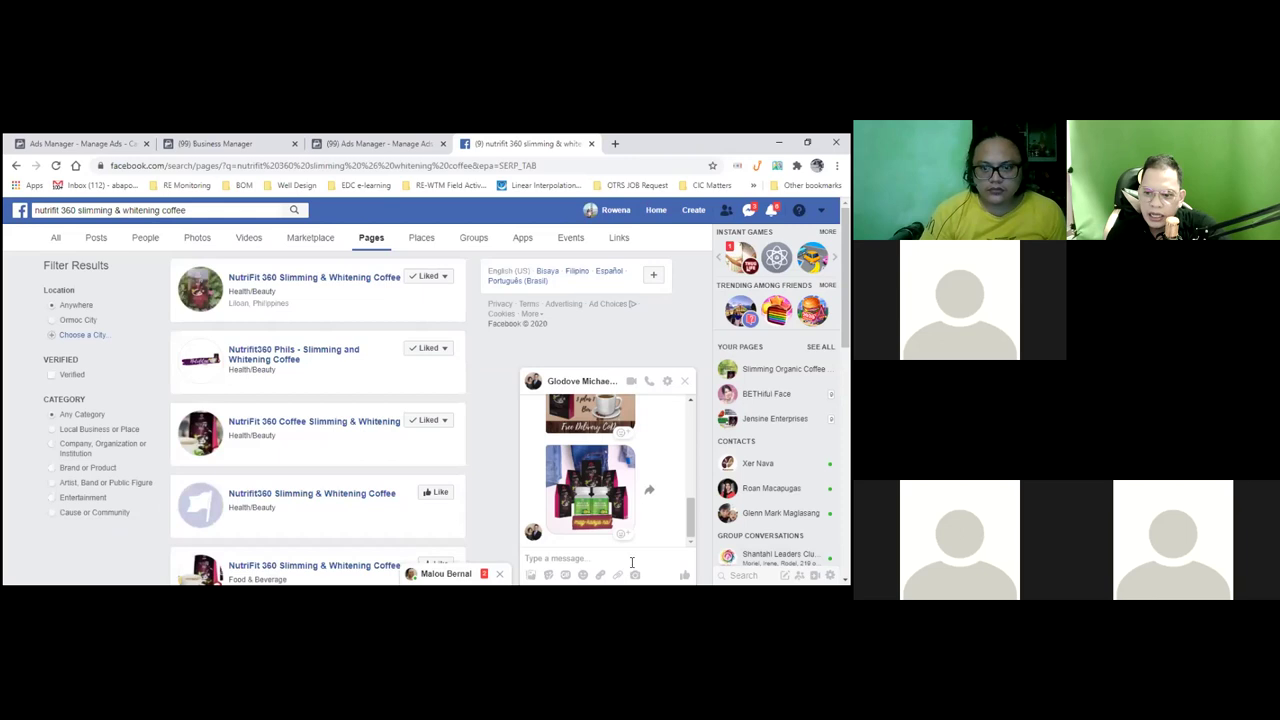
pyautogui.click(499, 574)
pyautogui.click(558, 560)
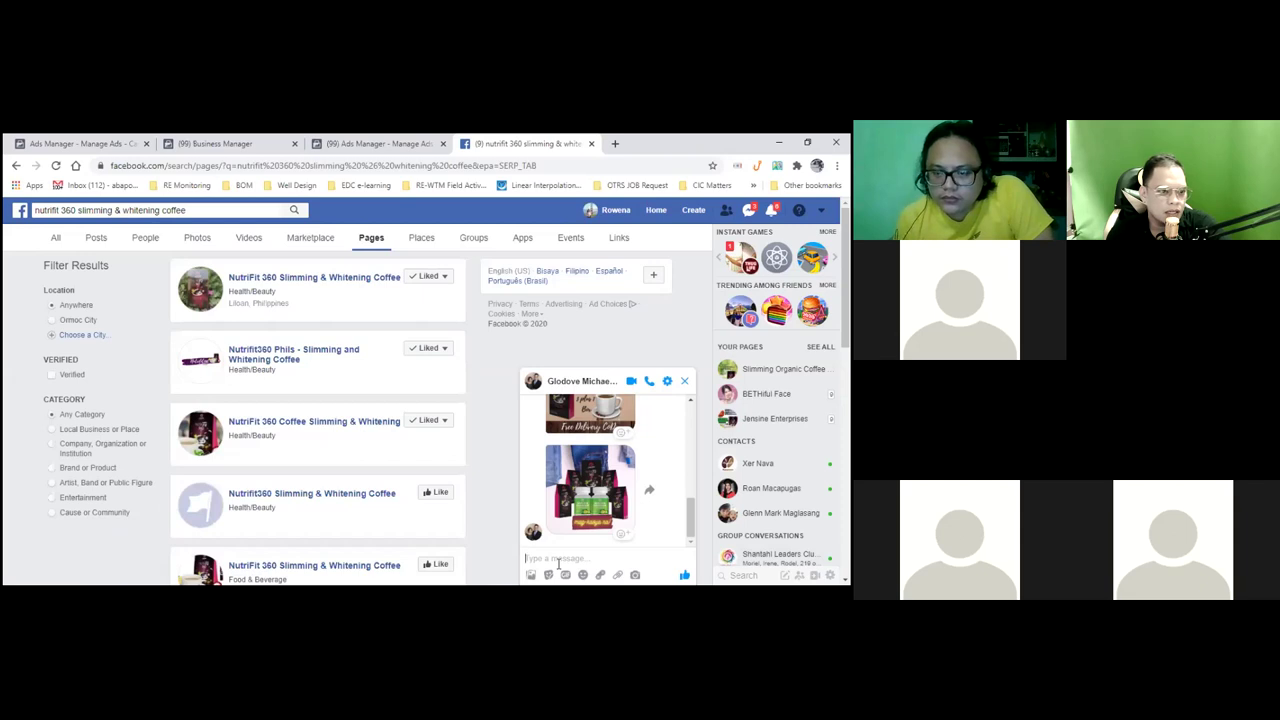
# Check the ad draft's primary text, then open the Shantahl NutriFit 360 Coffee- Slimming & Skin Whitening page from the page results
pyautogui.click(389, 148)
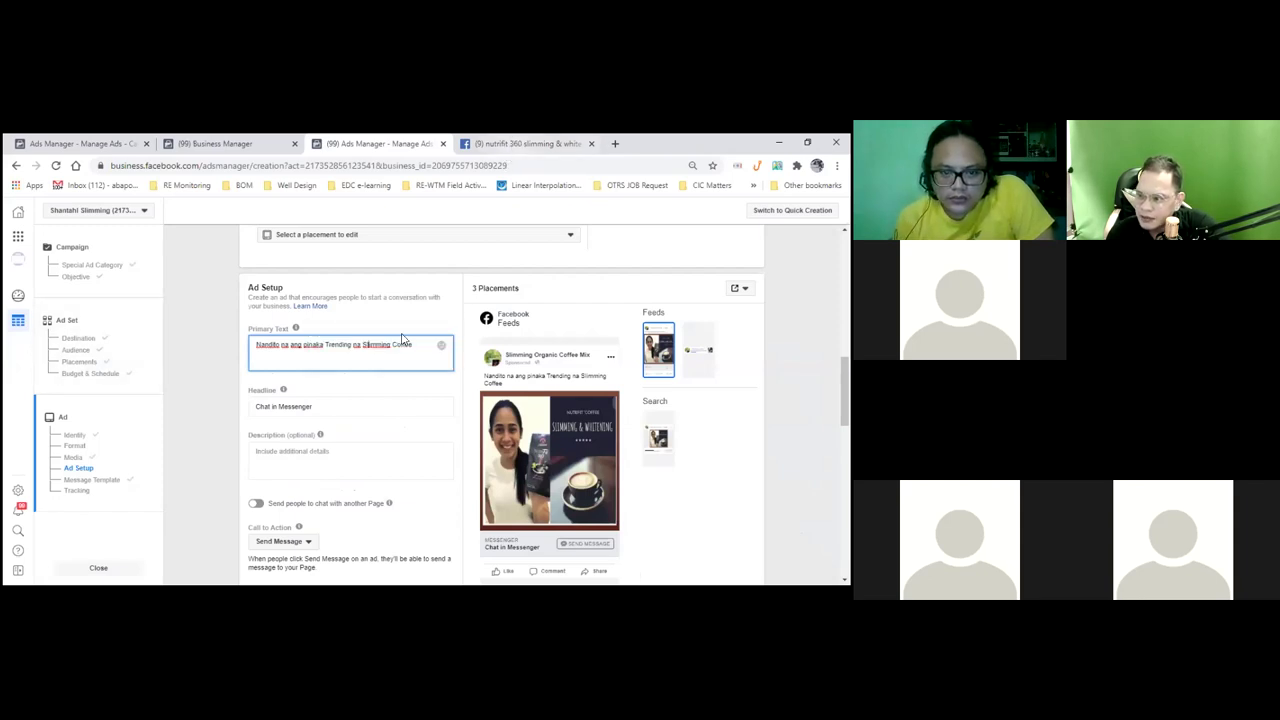
pyautogui.hotkey('ctrl', 'Tab')
pyautogui.scroll(-5, 402, 340)
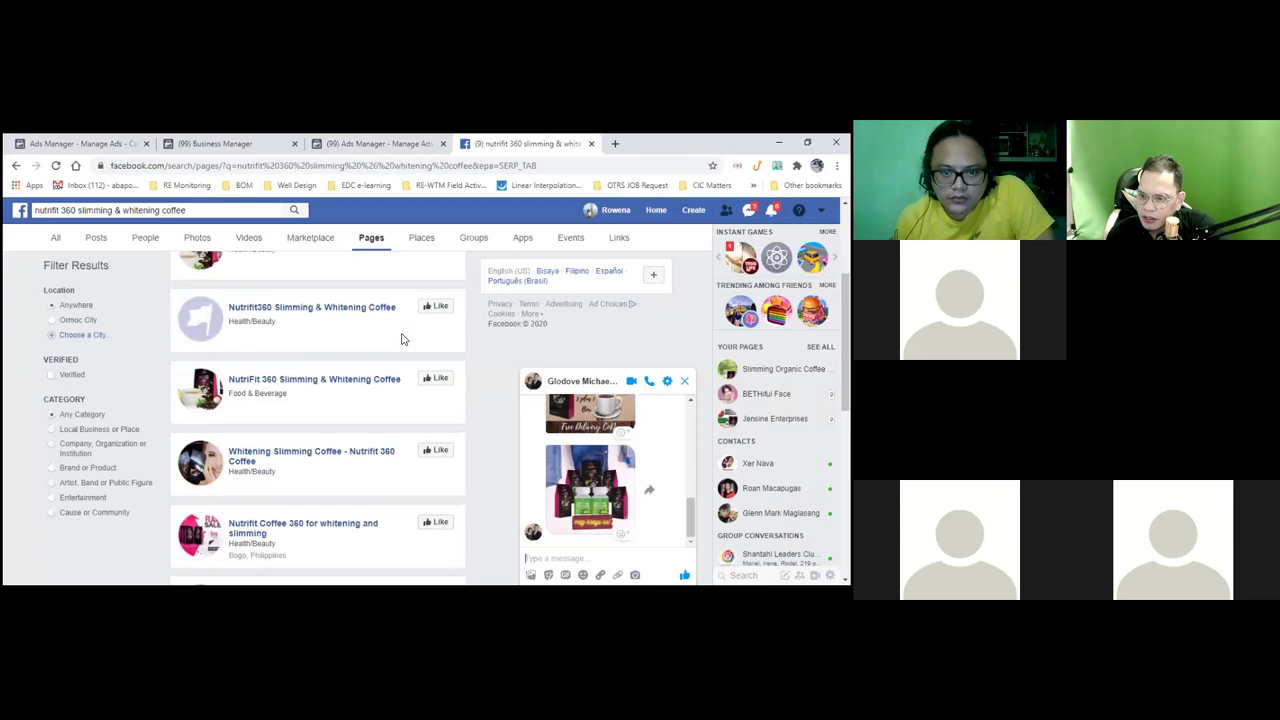
pyautogui.scroll(-1, 402, 340)
pyautogui.scroll(-3, 402, 340)
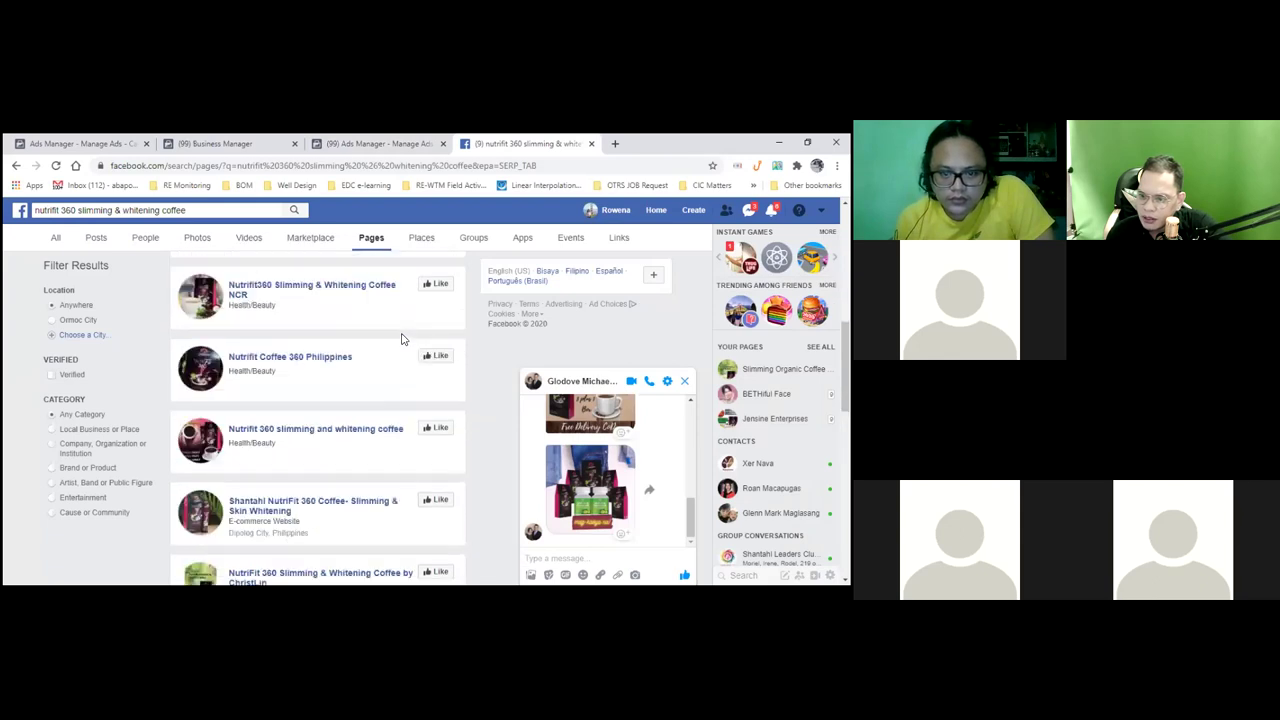
pyautogui.scroll(-1, 343, 423)
pyautogui.scroll(-1, 337, 443)
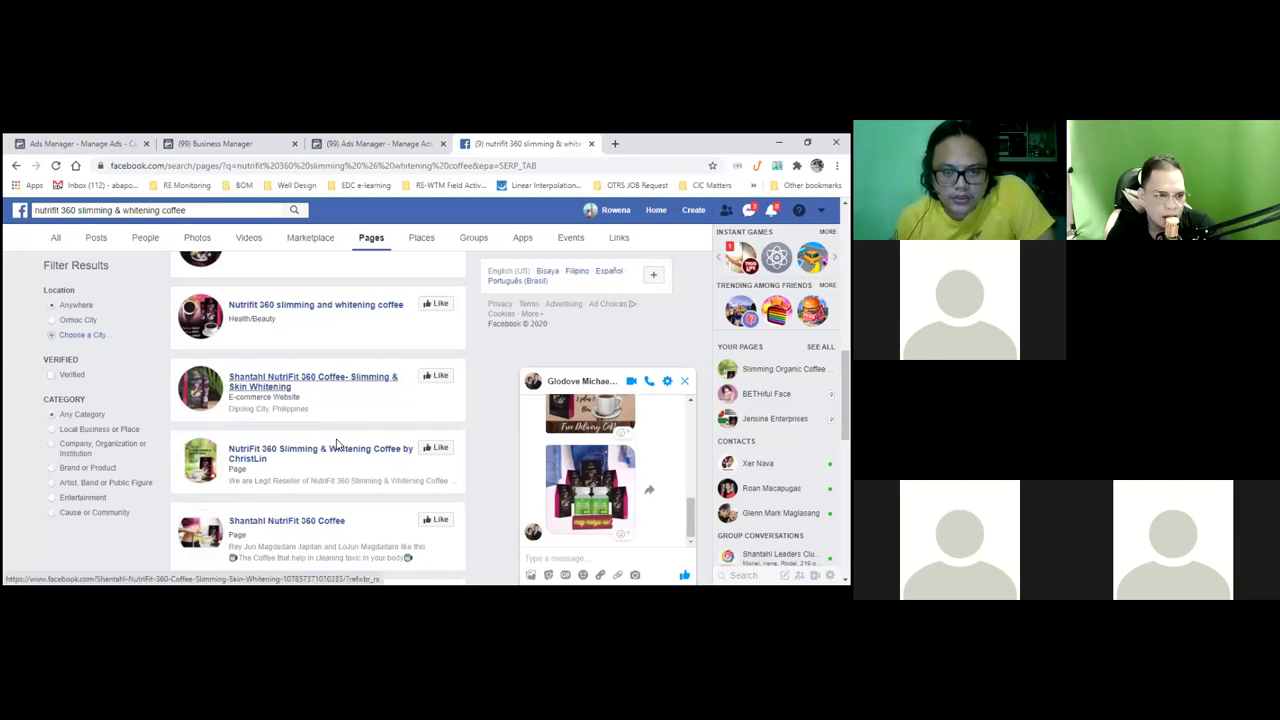
pyautogui.click(337, 444)
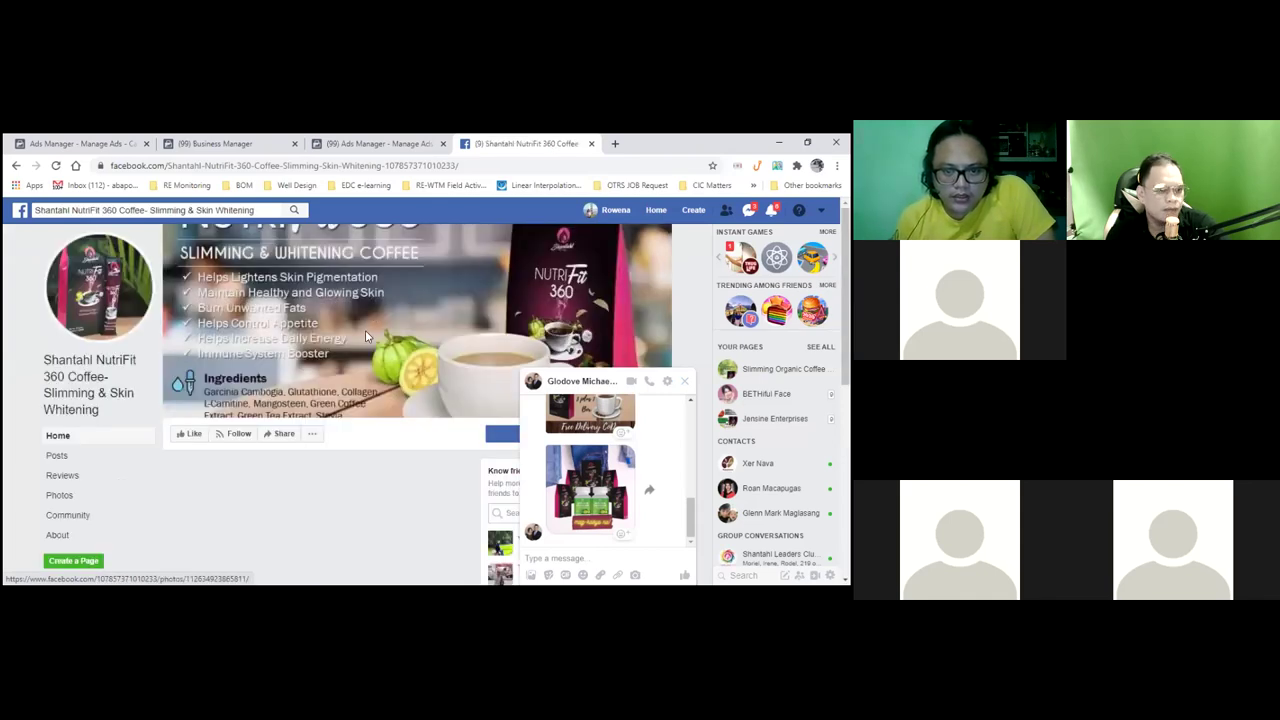
# Look through the page's posts and open a Messenger chat with the page from its ad-style post
pyautogui.scroll(-2, 365, 336)
pyautogui.scroll(-3, 365, 336)
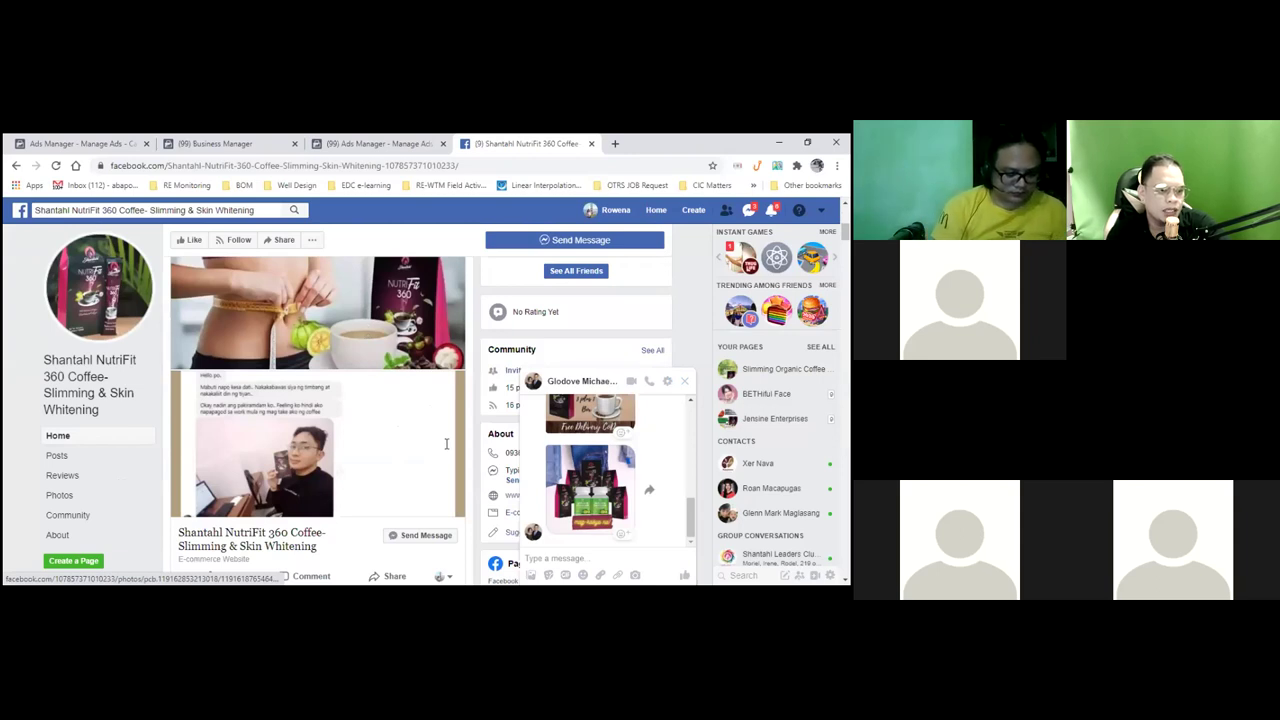
pyautogui.click(426, 535)
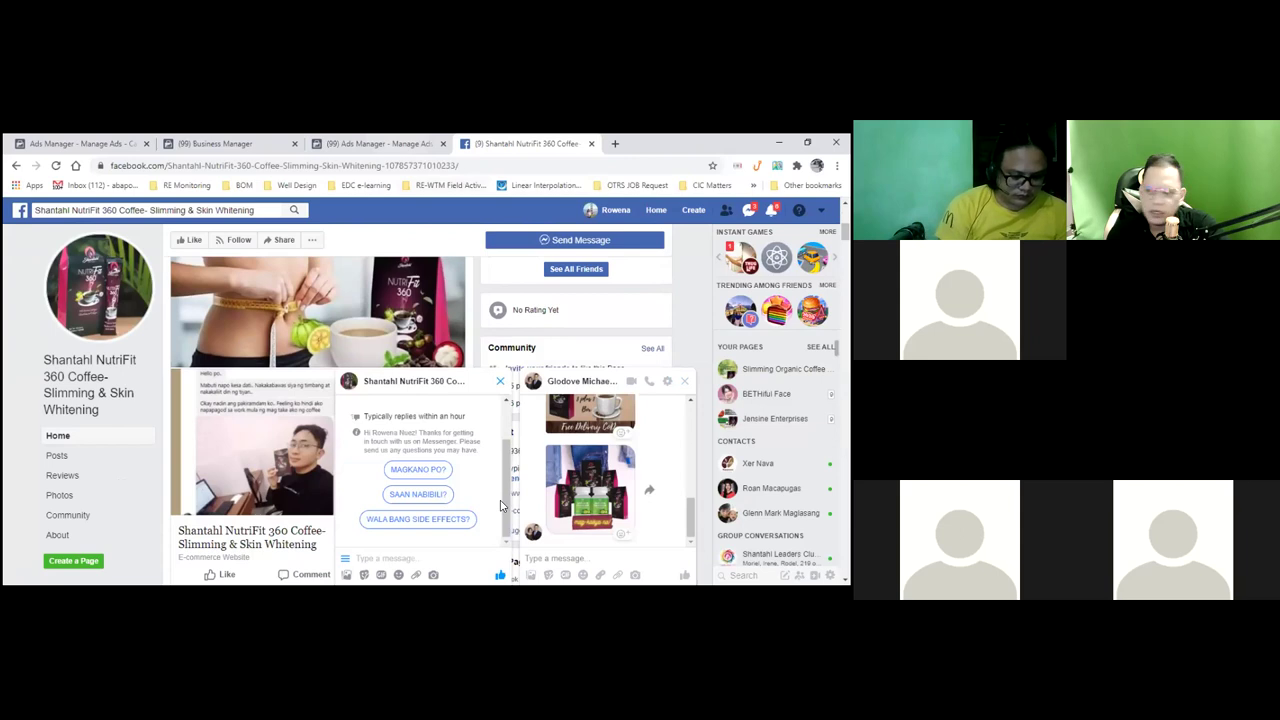
# Return to the ad's primary text, then search Google for "facebook symbol" in a new tab and open the piliapp Facebook Symbols result
pyautogui.hotkey('ctrl', 'shift', 'Tab')
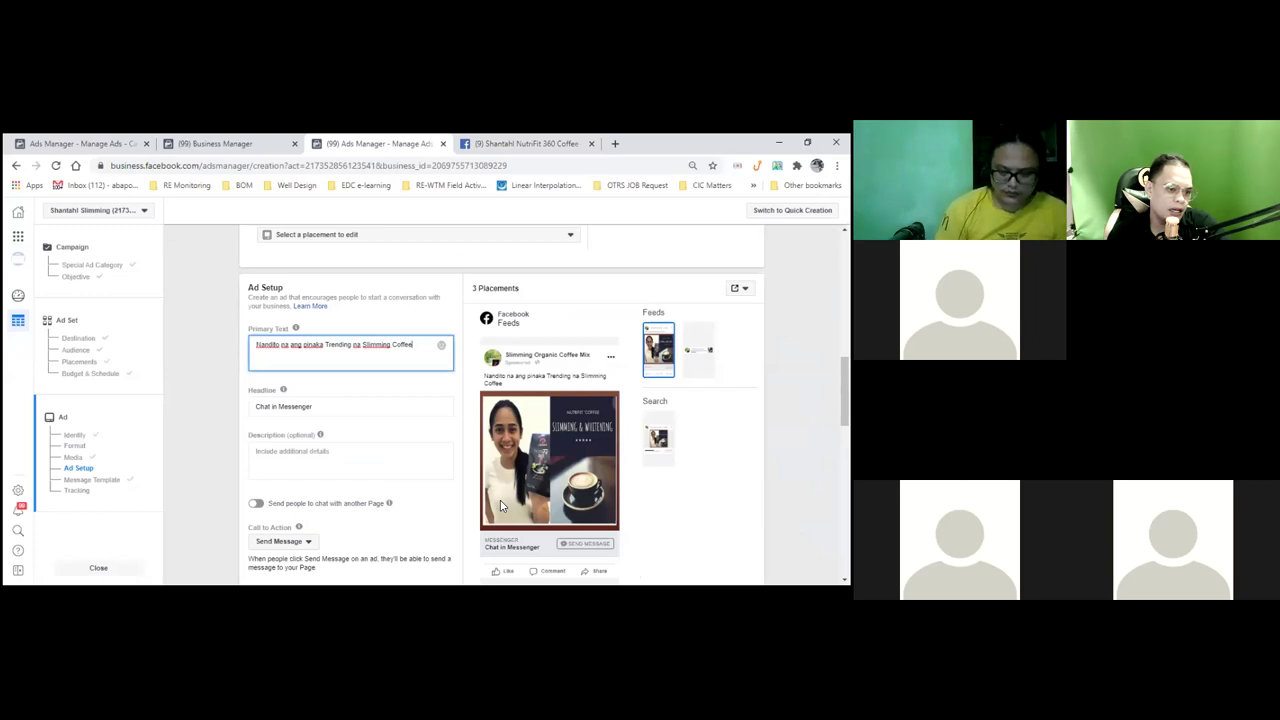
pyautogui.press('Home')
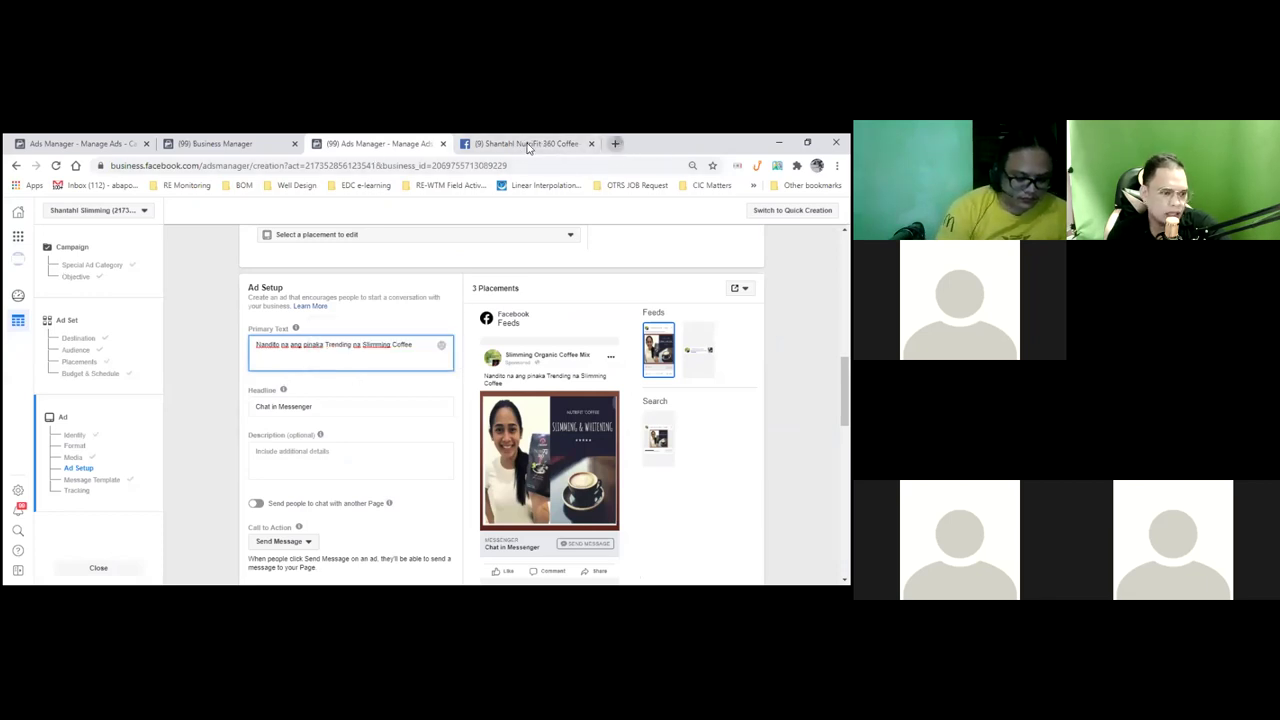
pyautogui.hotkey('ctrl', 't')
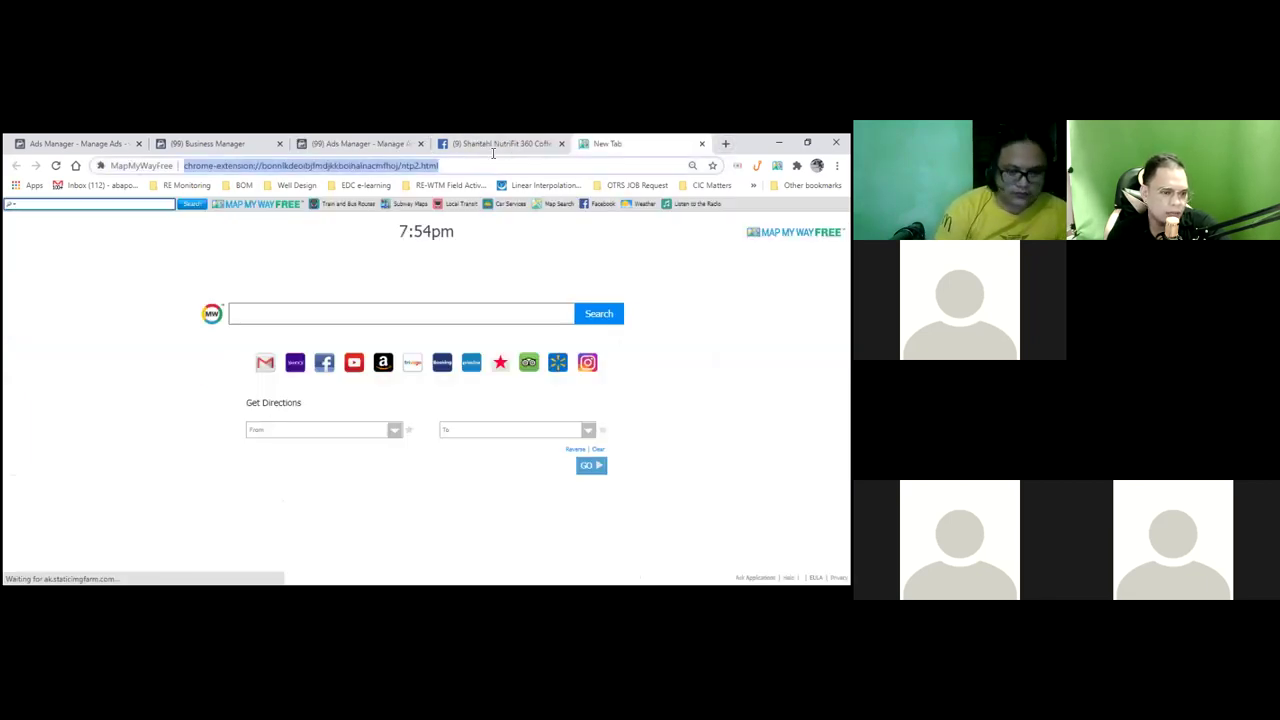
pyautogui.write('facebo')
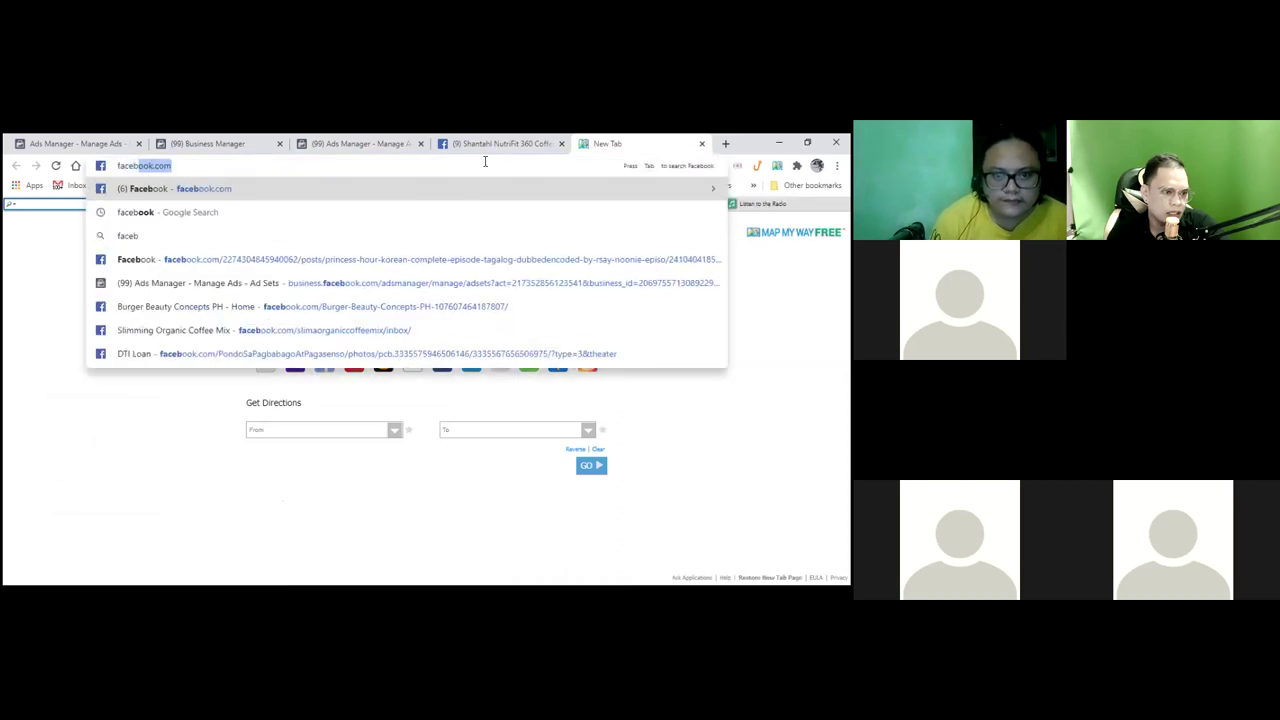
pyautogui.write('ok symno')
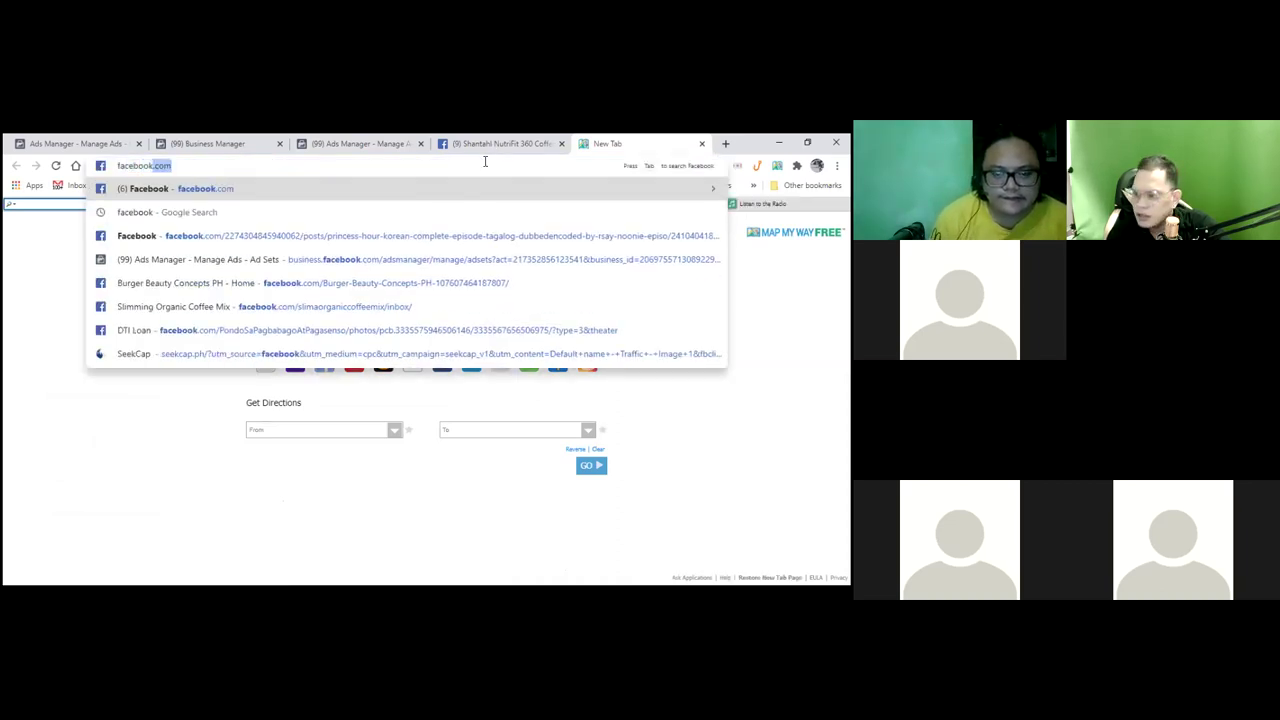
pyautogui.press('BackSpace')
pyautogui.press('BackSpace')
pyautogui.write('bol')
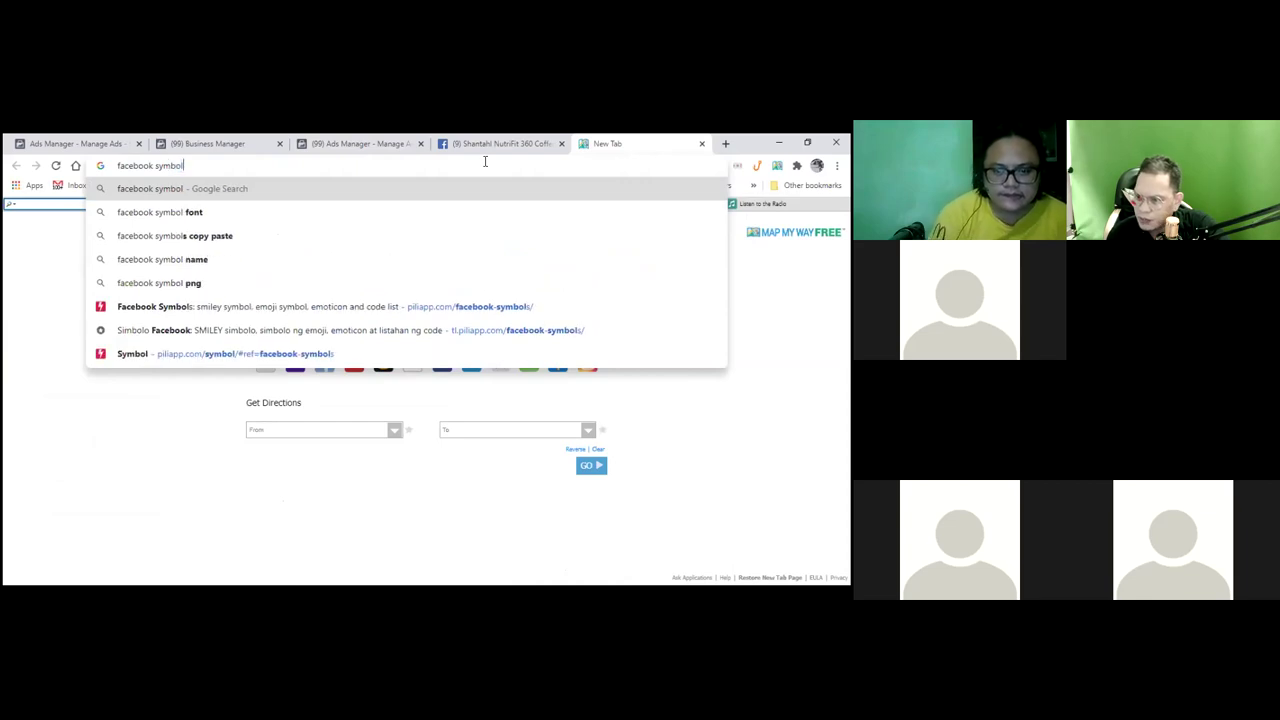
pyautogui.press('Return')
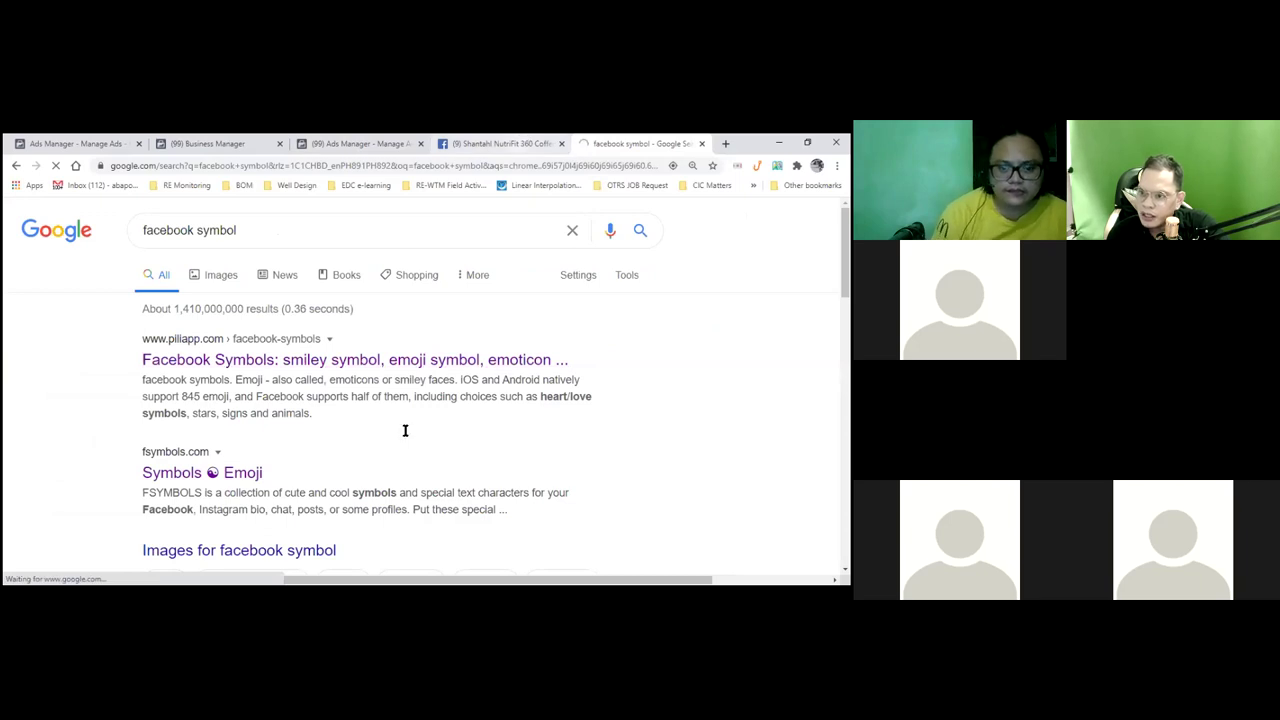
pyautogui.hotkey('ctrl', 'shift', 'Tab')
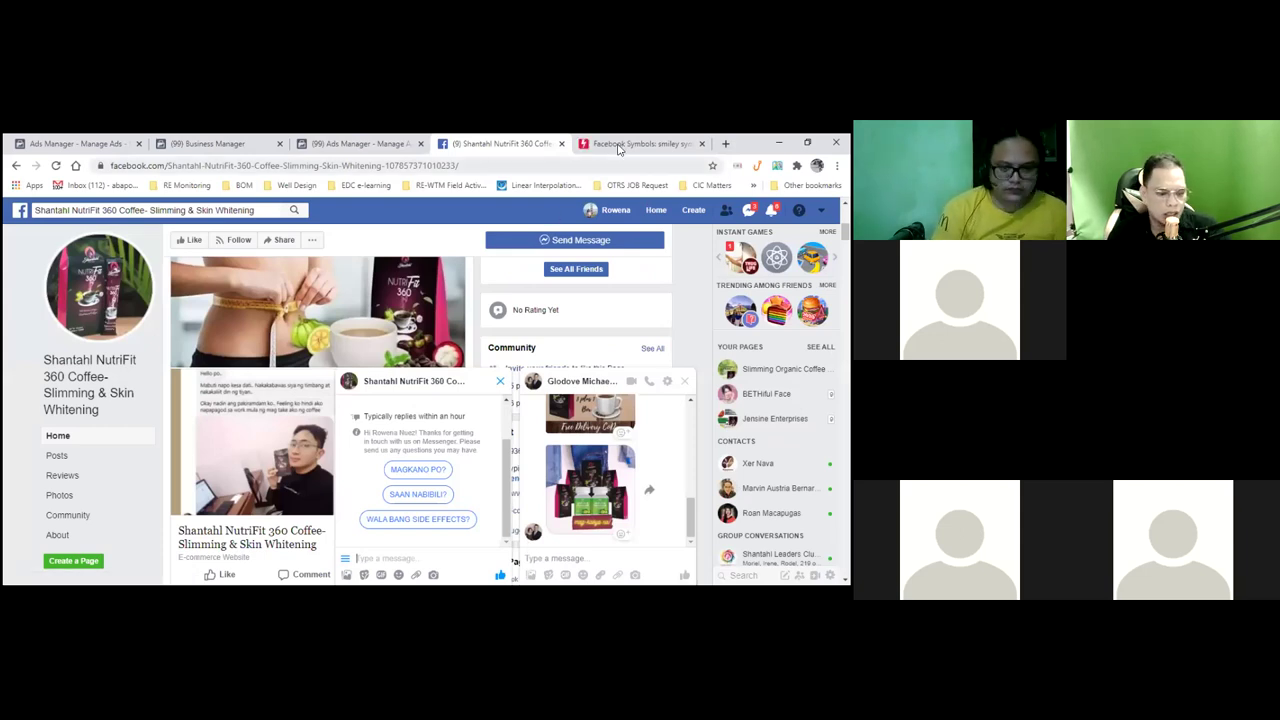
pyautogui.hotkey('ctrl', 'Tab')
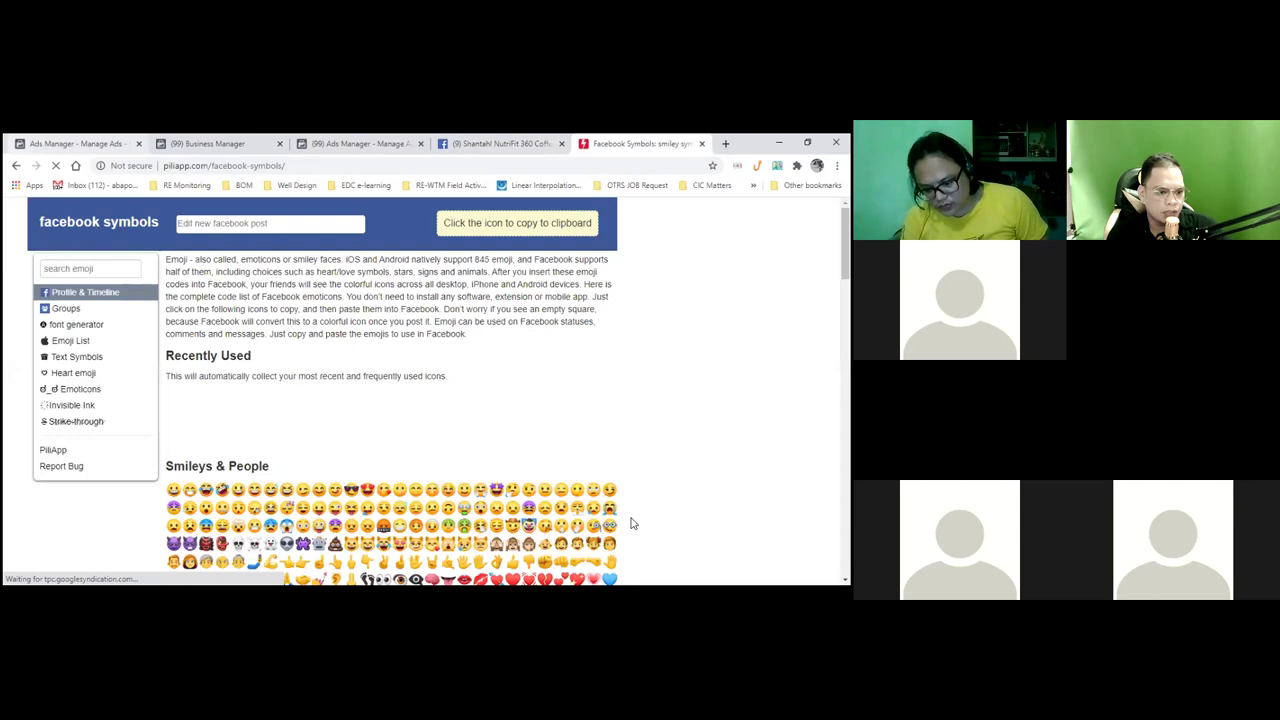
# Switch back to the Shantahl NutriFit Facebook page and place the cursor in the personal contact's message field
pyautogui.hotkey('ctrl', 'shift', 'Tab')
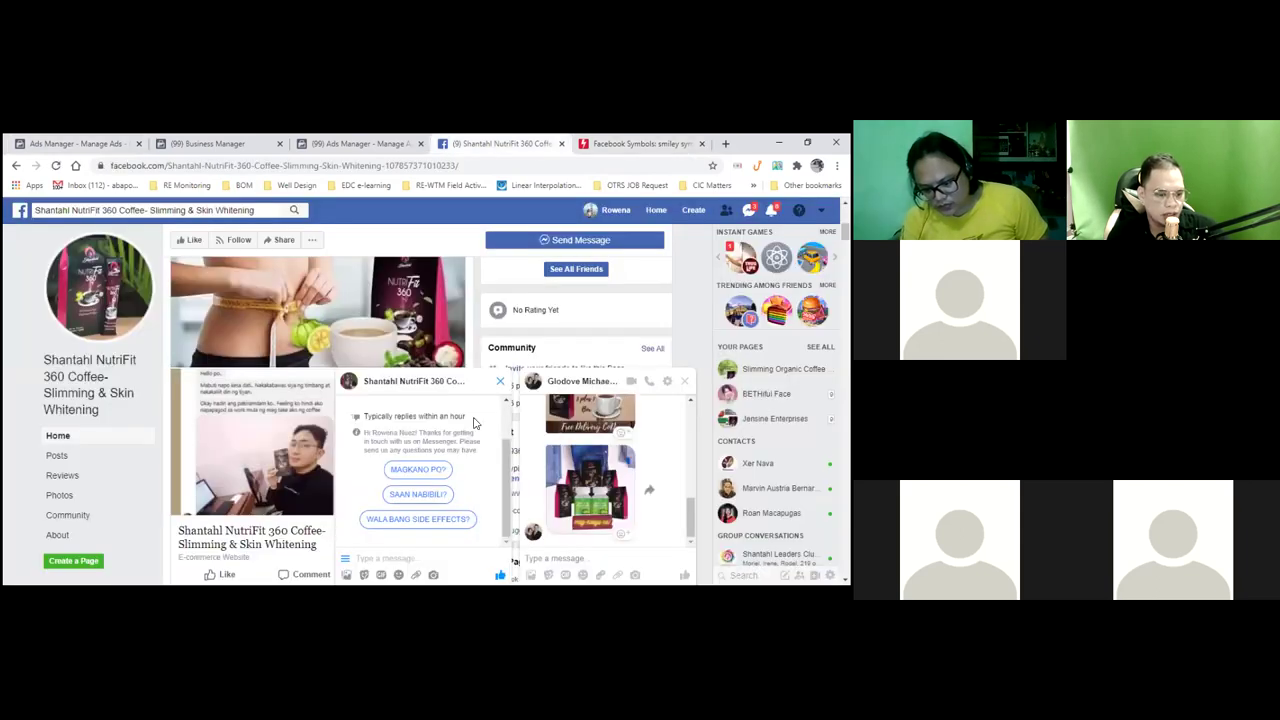
pyautogui.click(625, 560)
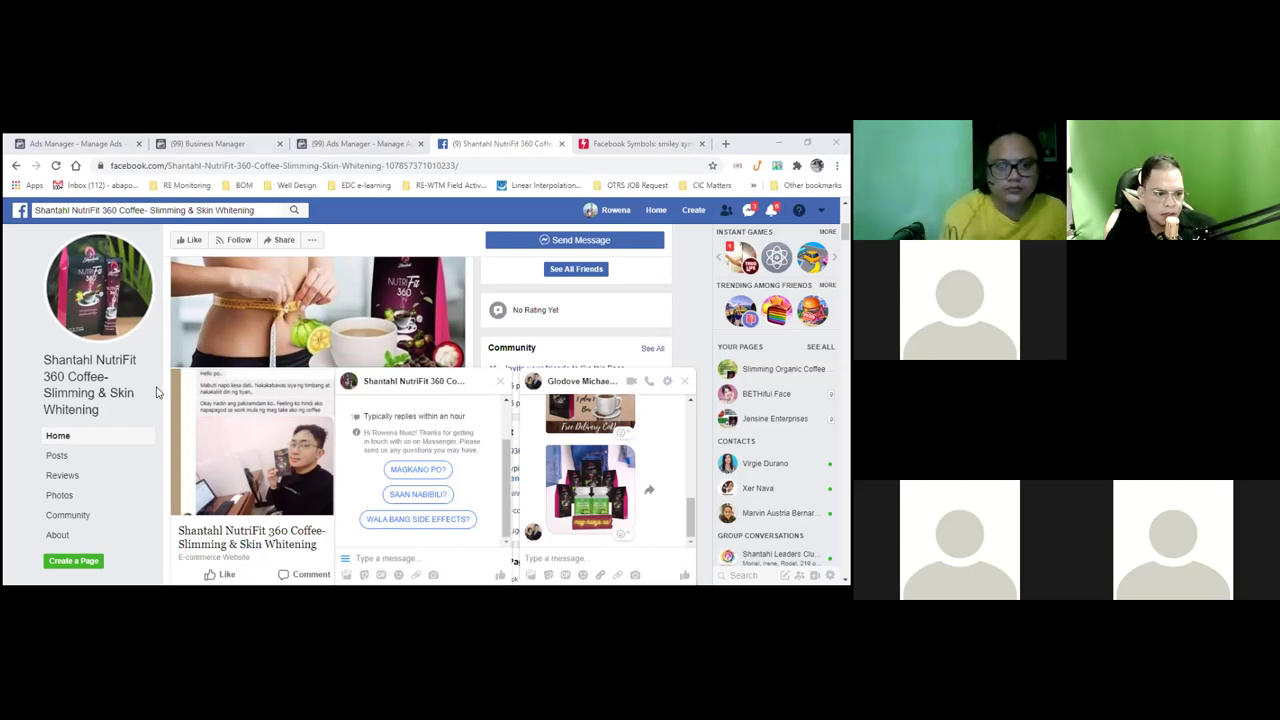
pyautogui.click(603, 560)
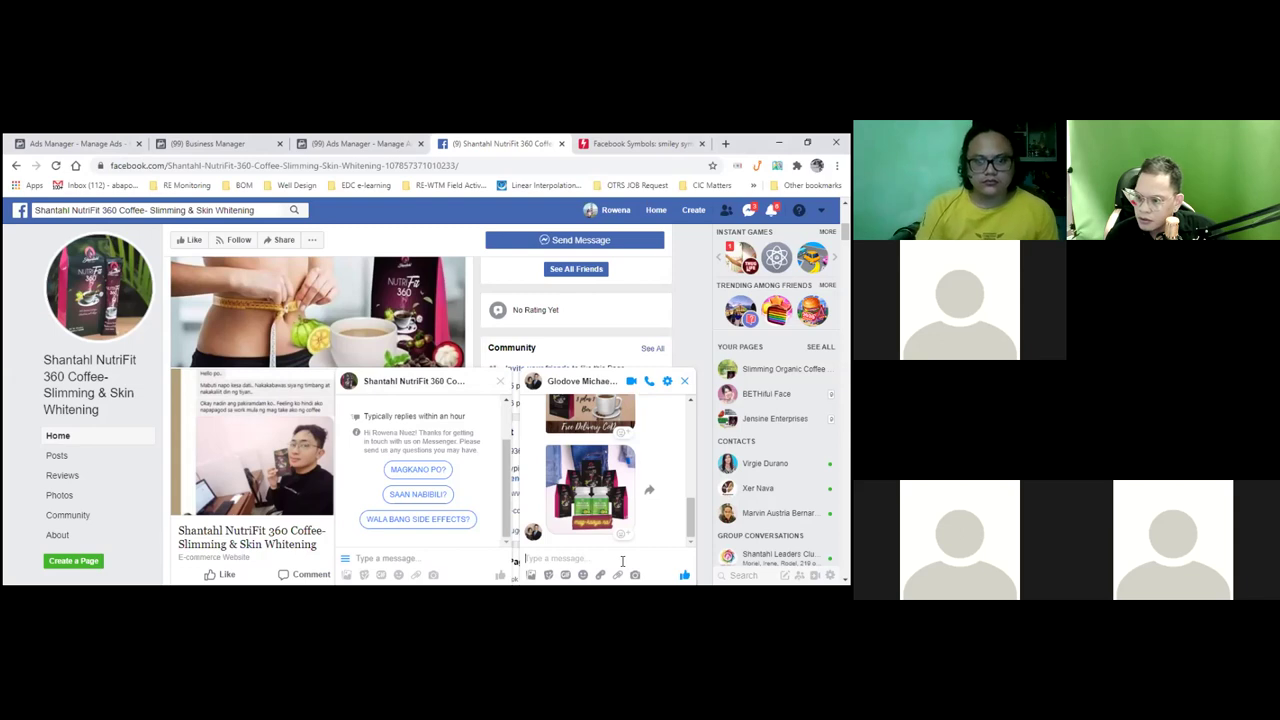
# Replace the ad's primary text with the NUTRIFIT360 Coffee promo message copied from the personal contact's chat, from "Paano MagpaPUTI" to "MESSAGE NOW"
pyautogui.scroll(3, 587, 451)
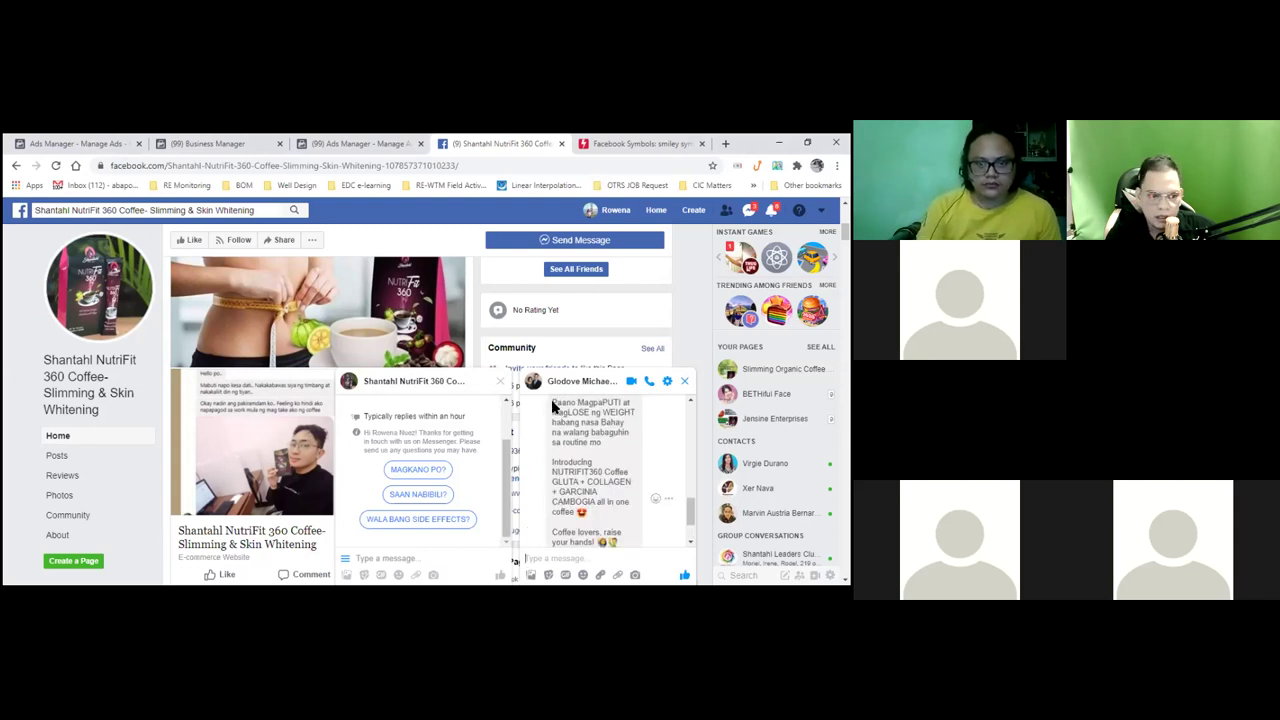
pyautogui.moveTo(553, 401); pyautogui.dragTo(633, 526)
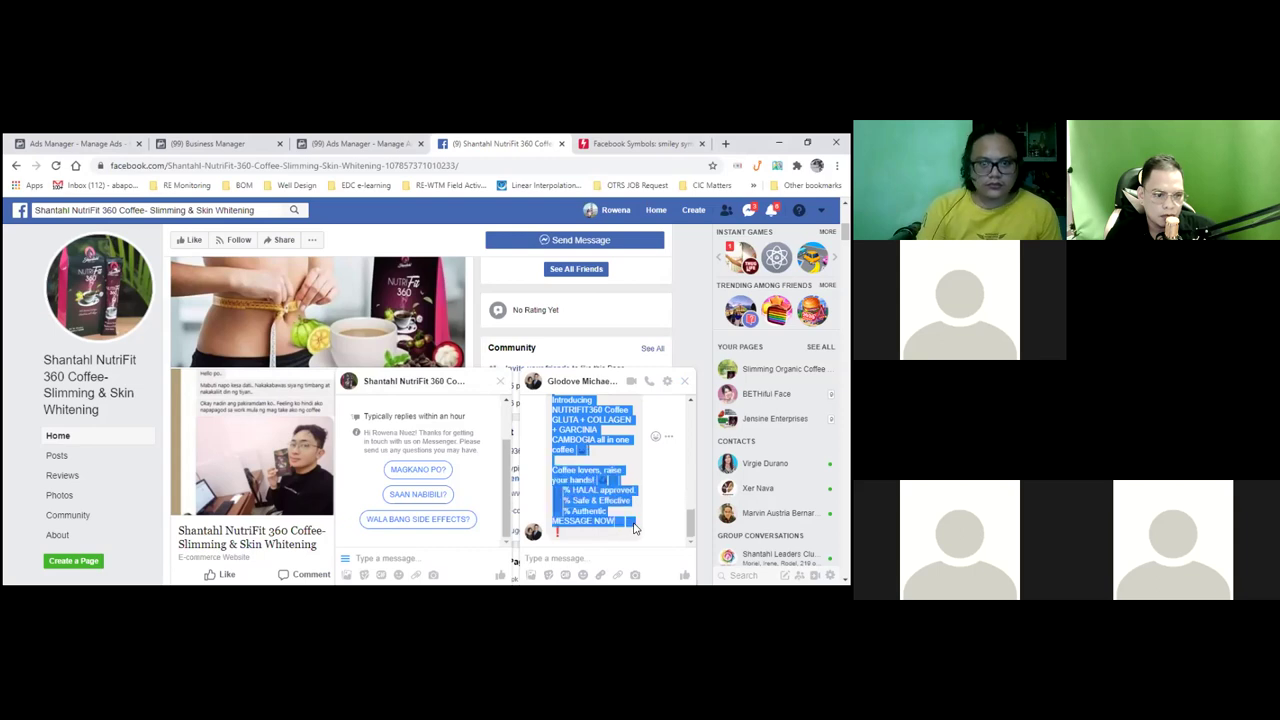
pyautogui.click(378, 143)
pyautogui.tripleClick(257, 346)
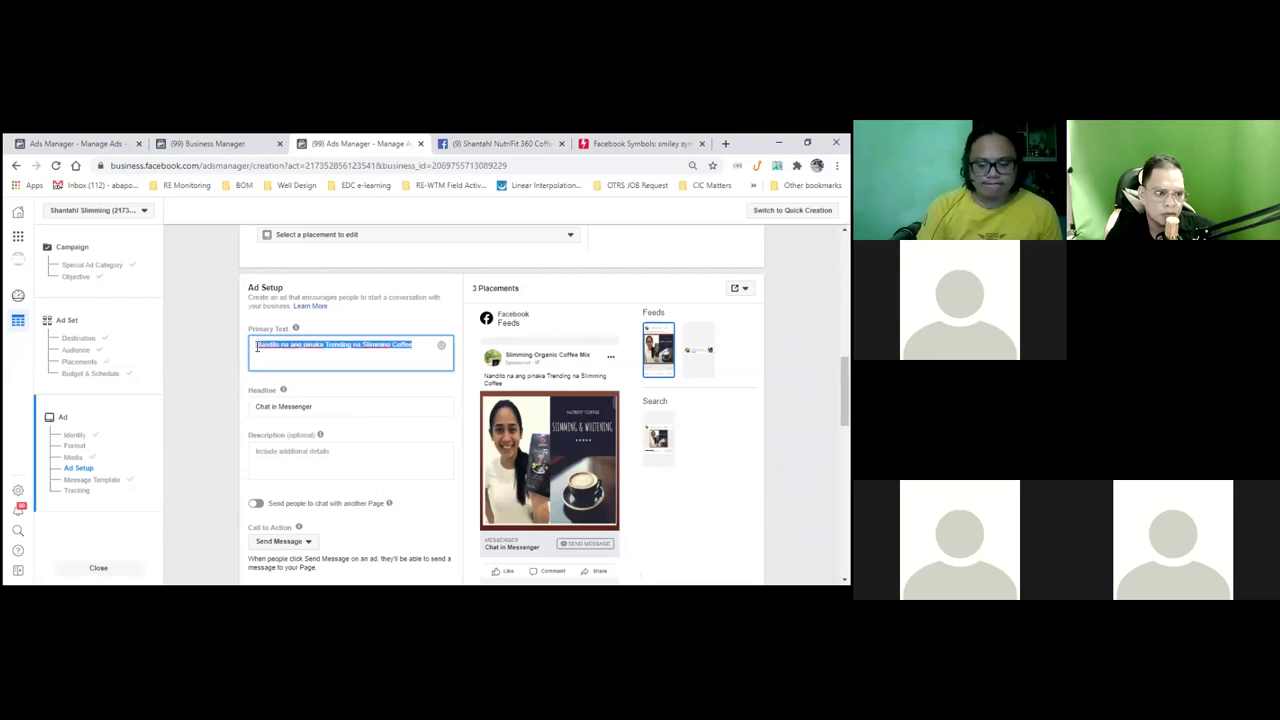
pyautogui.press('BackSpace')
pyautogui.hotkey('ctrl', 'v')
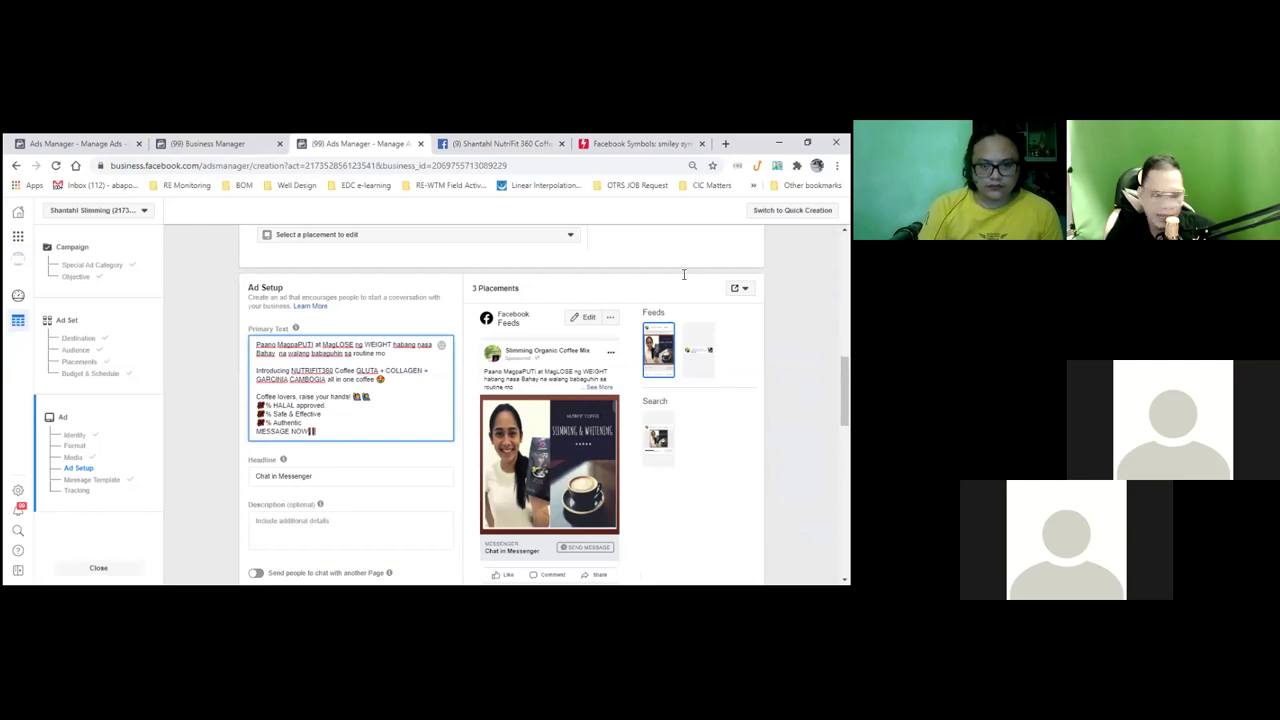
# Set the ad's headline to "FREE SHIPPING PROMO TODAY!" in place of the default text
pyautogui.click(326, 475)
pyautogui.moveTo(326, 475); pyautogui.dragTo(204, 480)
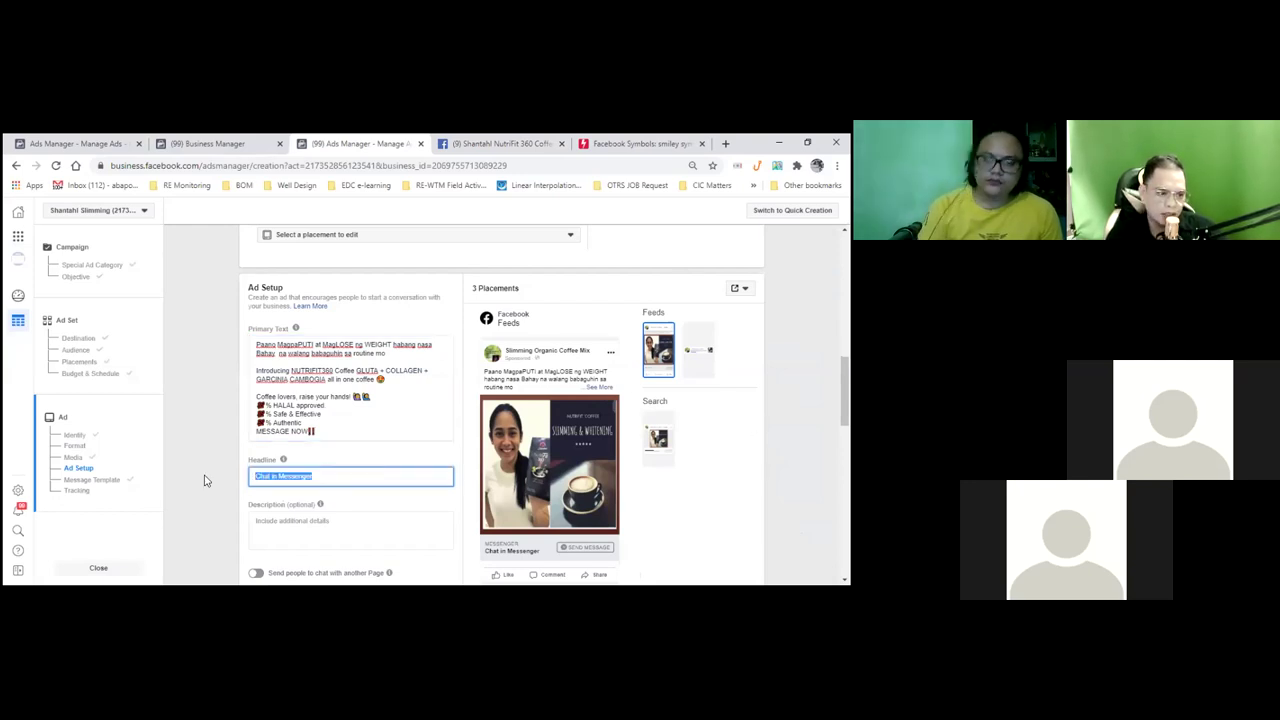
pyautogui.press('BackSpace')
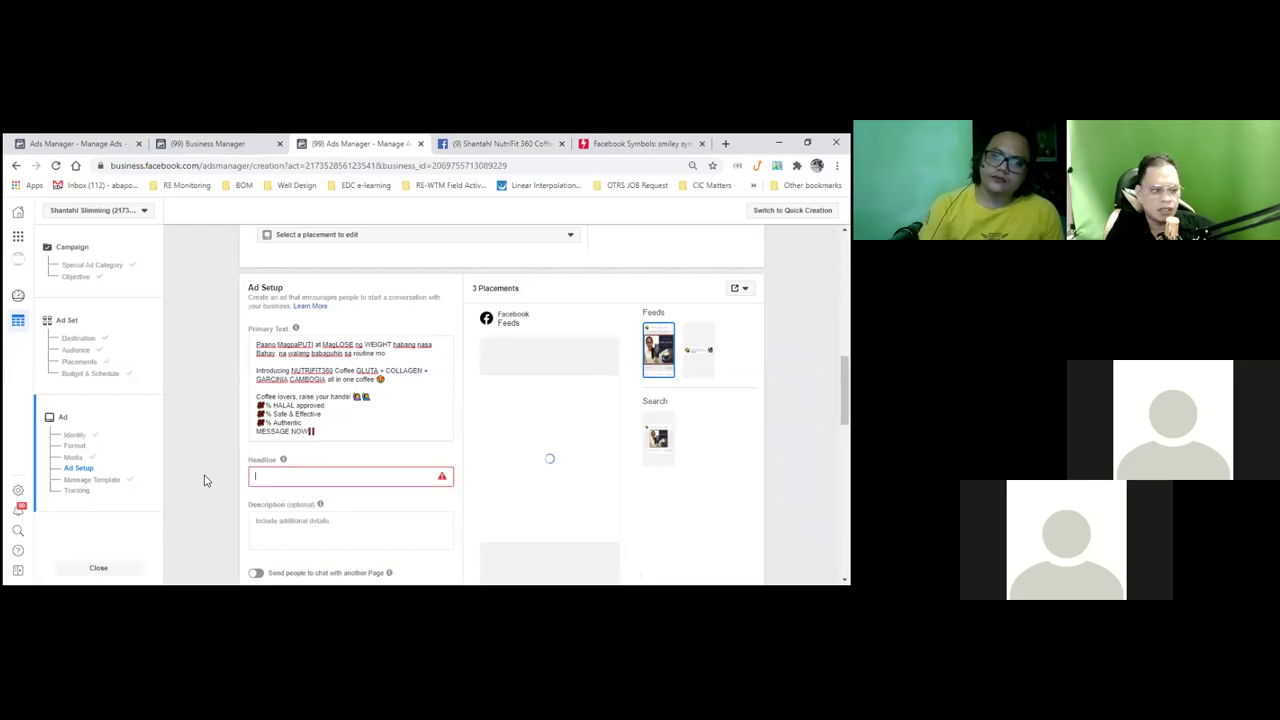
pyautogui.write('FREES')
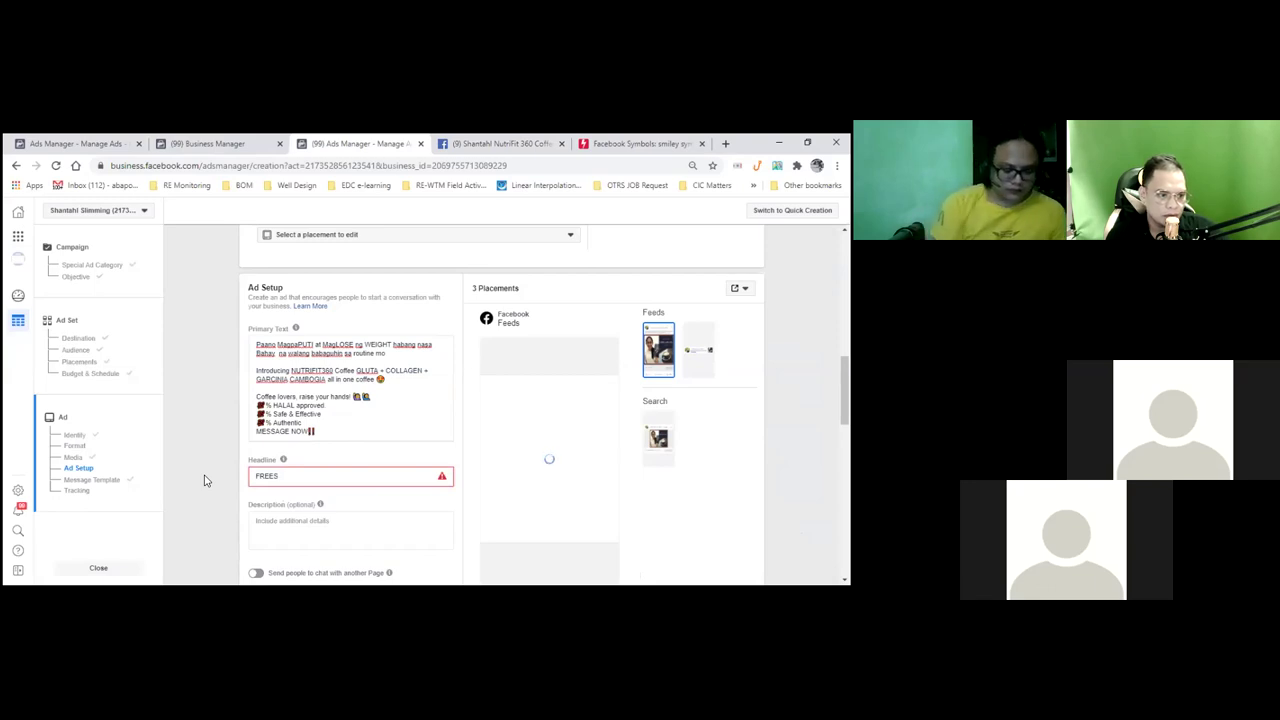
pyautogui.press('BackSpace')
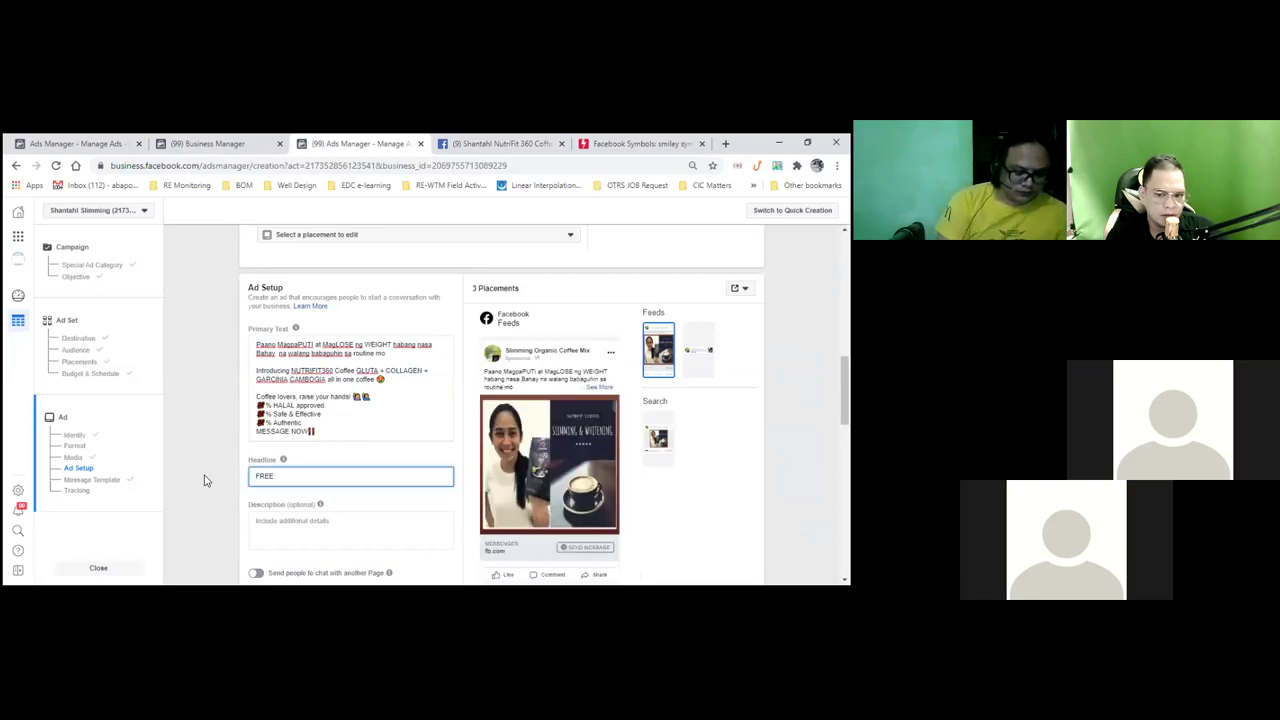
pyautogui.write('SHIPPING')
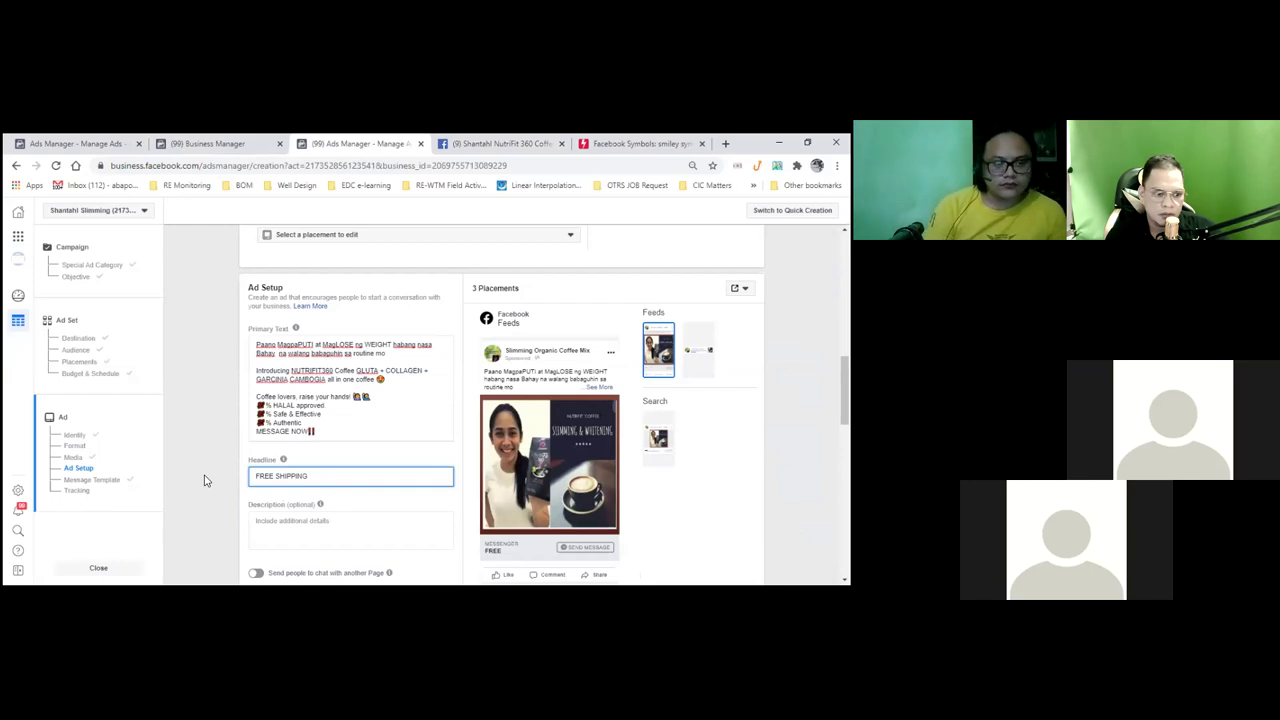
pyautogui.write(' PROMO TODA')
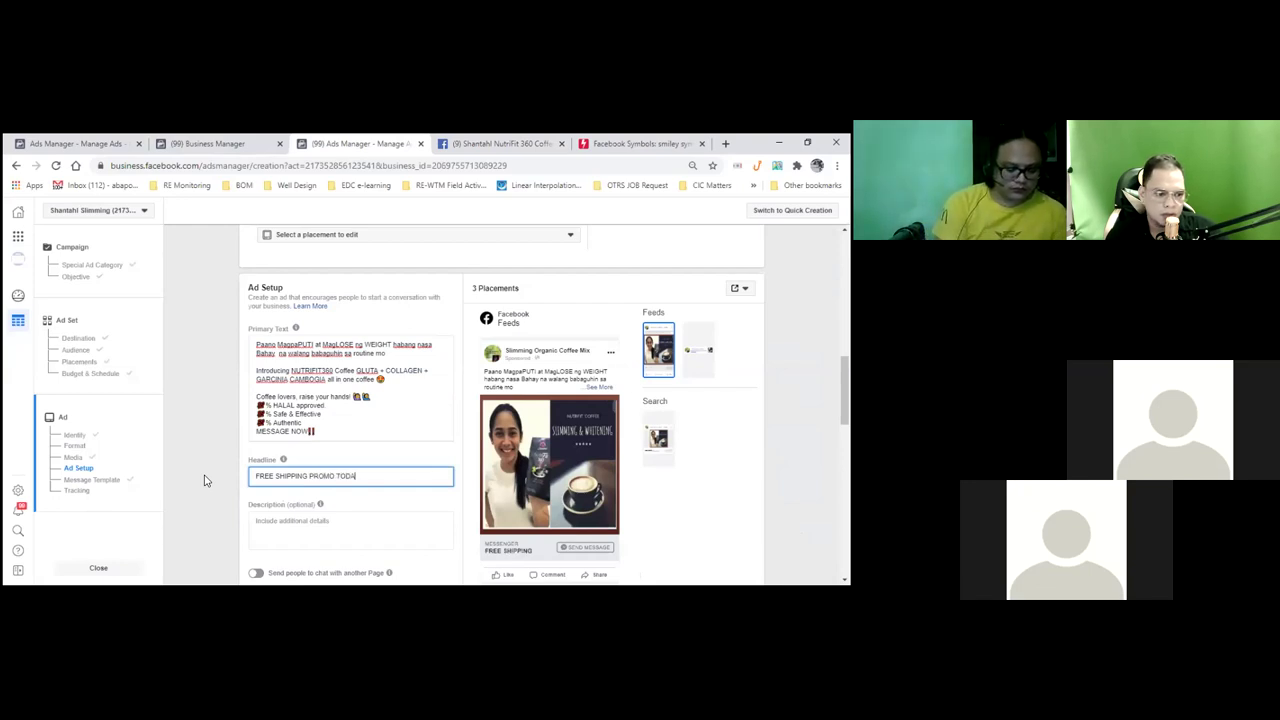
pyautogui.write('Y!!!')
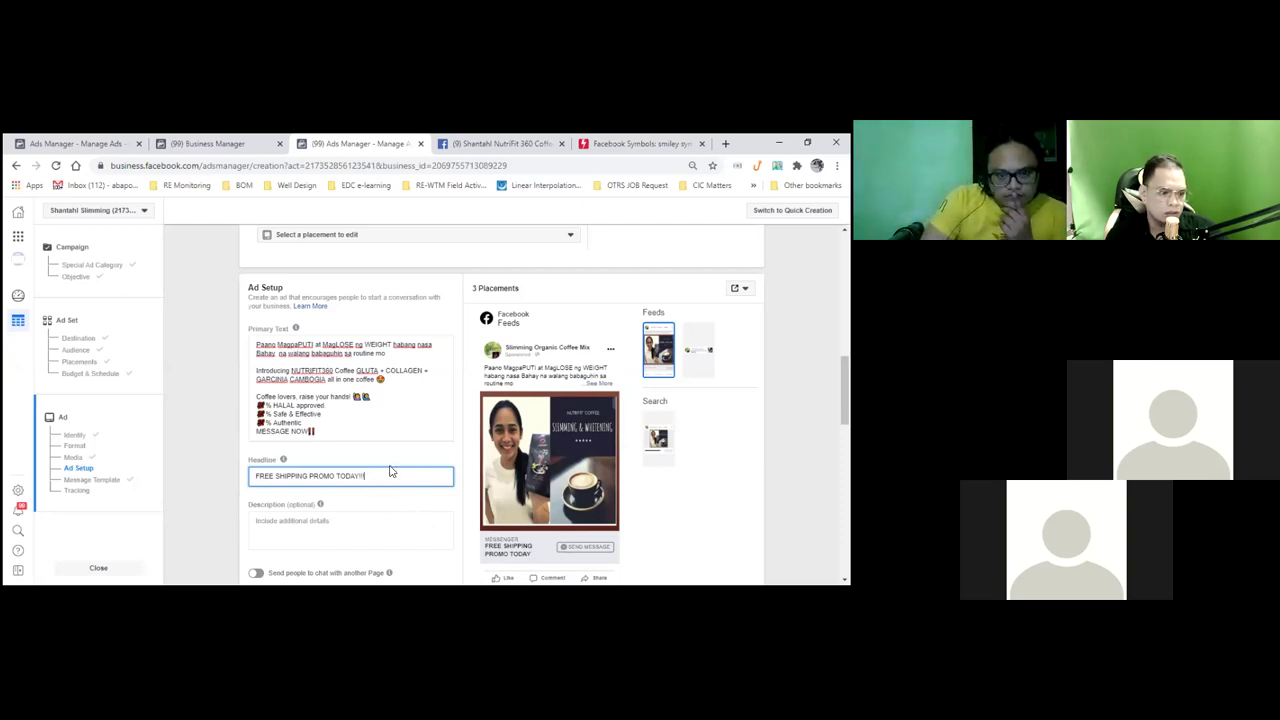
pyautogui.press('BackSpace')
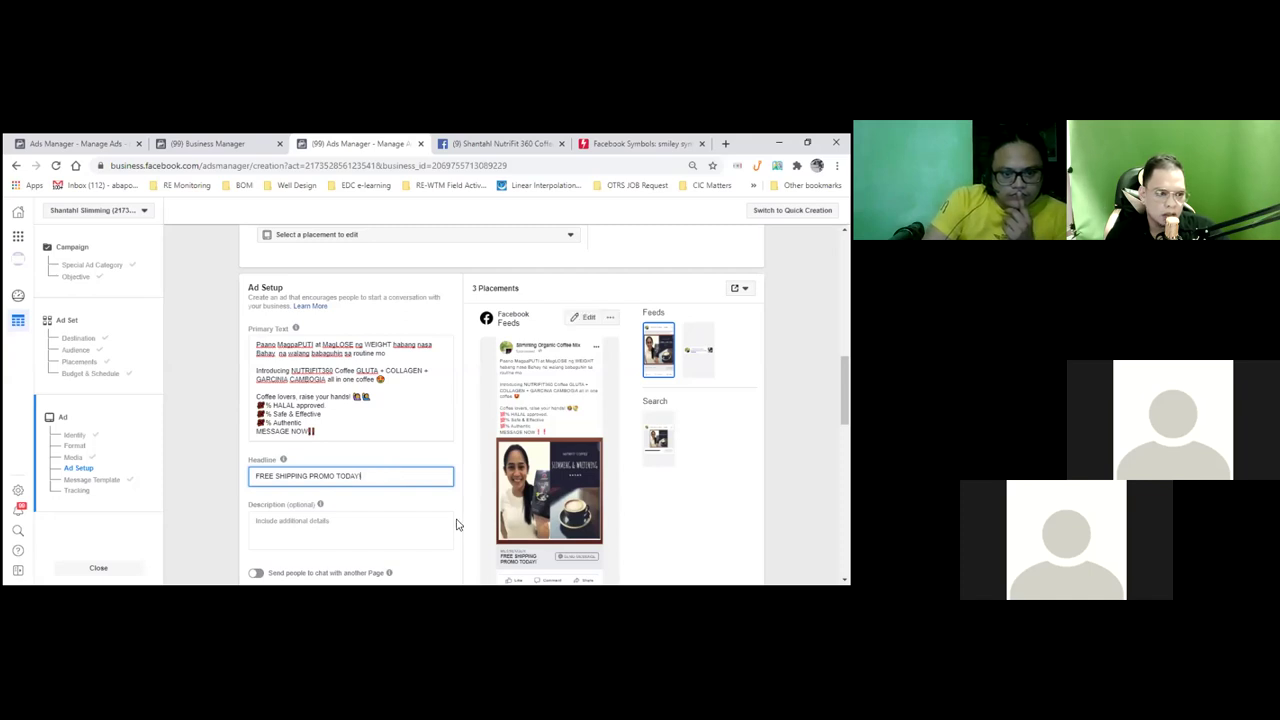
# Try the option to send people to chat with another Page, and switch it back off
pyautogui.scroll(-1, 430, 510)
pyautogui.scroll(-1, 390, 485)
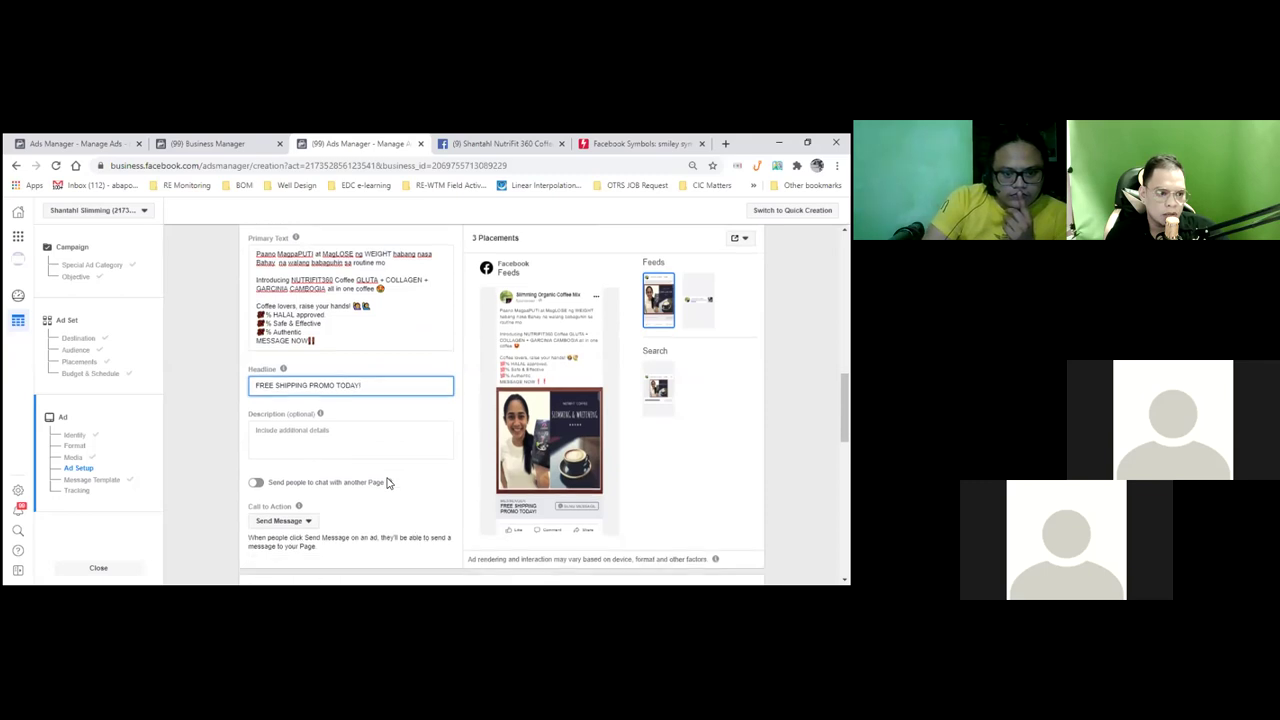
pyautogui.scroll(-1, 388, 483)
pyautogui.click(298, 402)
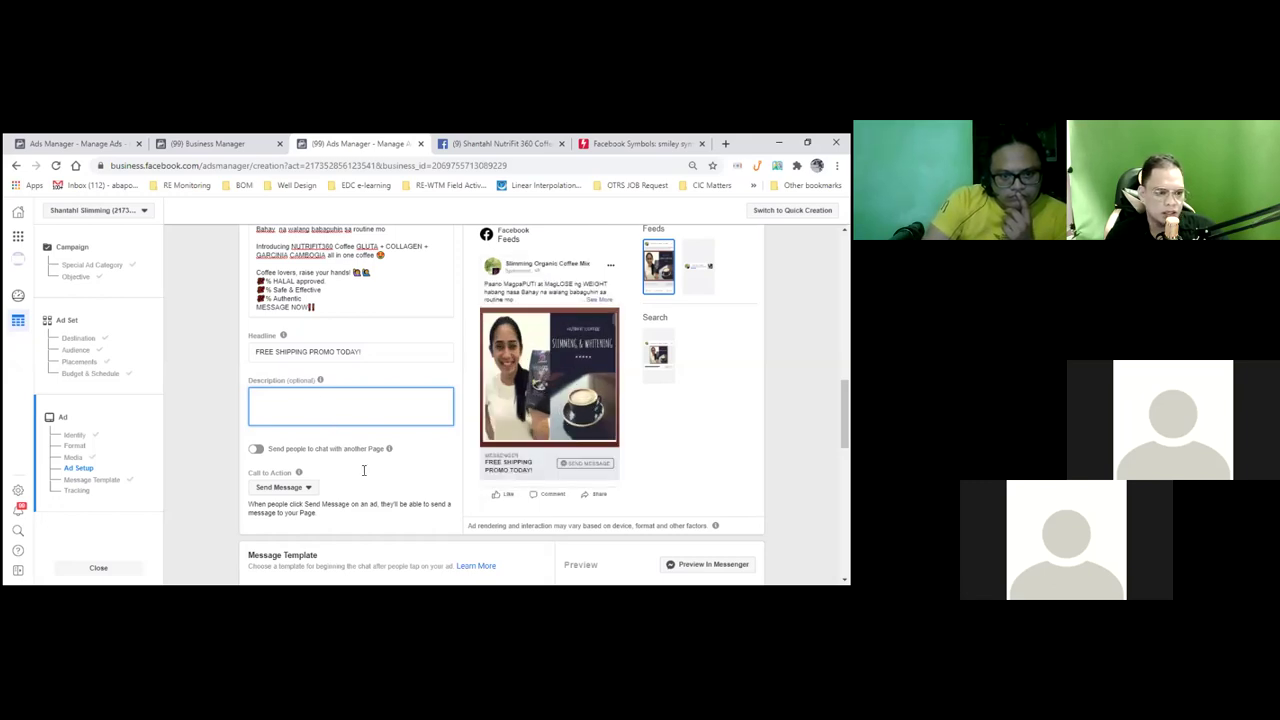
pyautogui.scroll(-1, 266, 340)
pyautogui.scroll(-1, 263, 330)
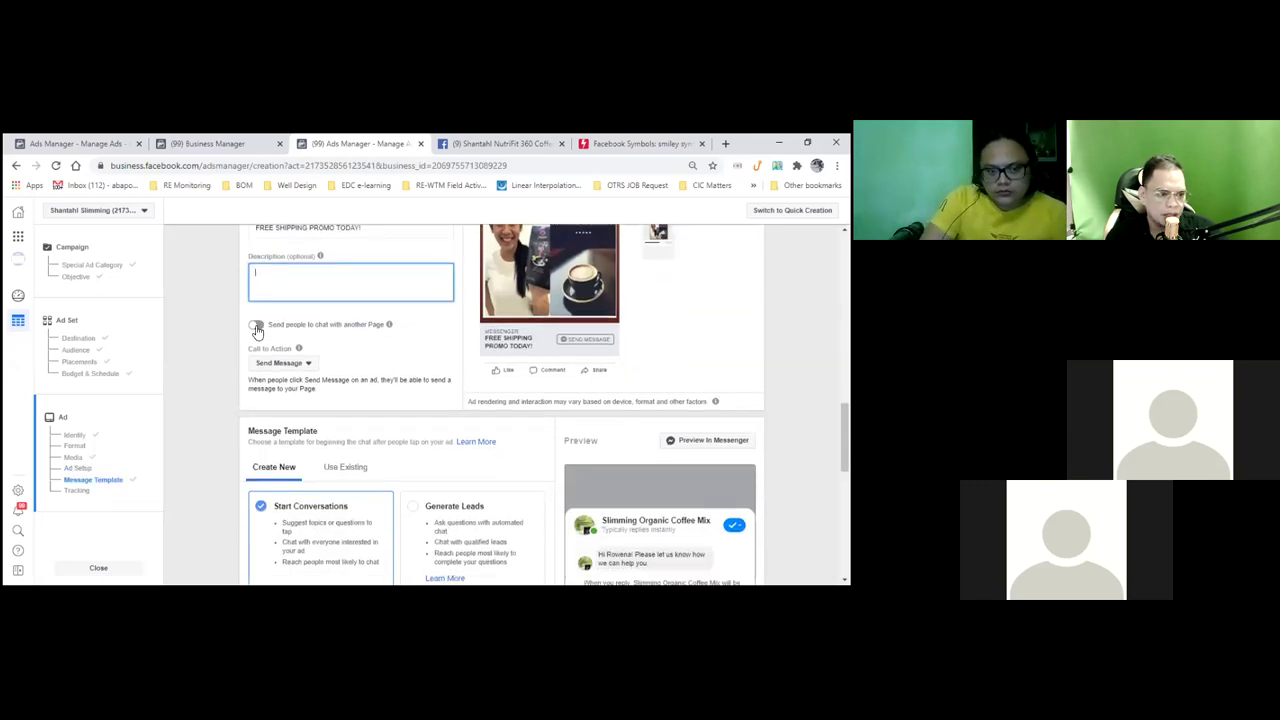
pyautogui.click(257, 330)
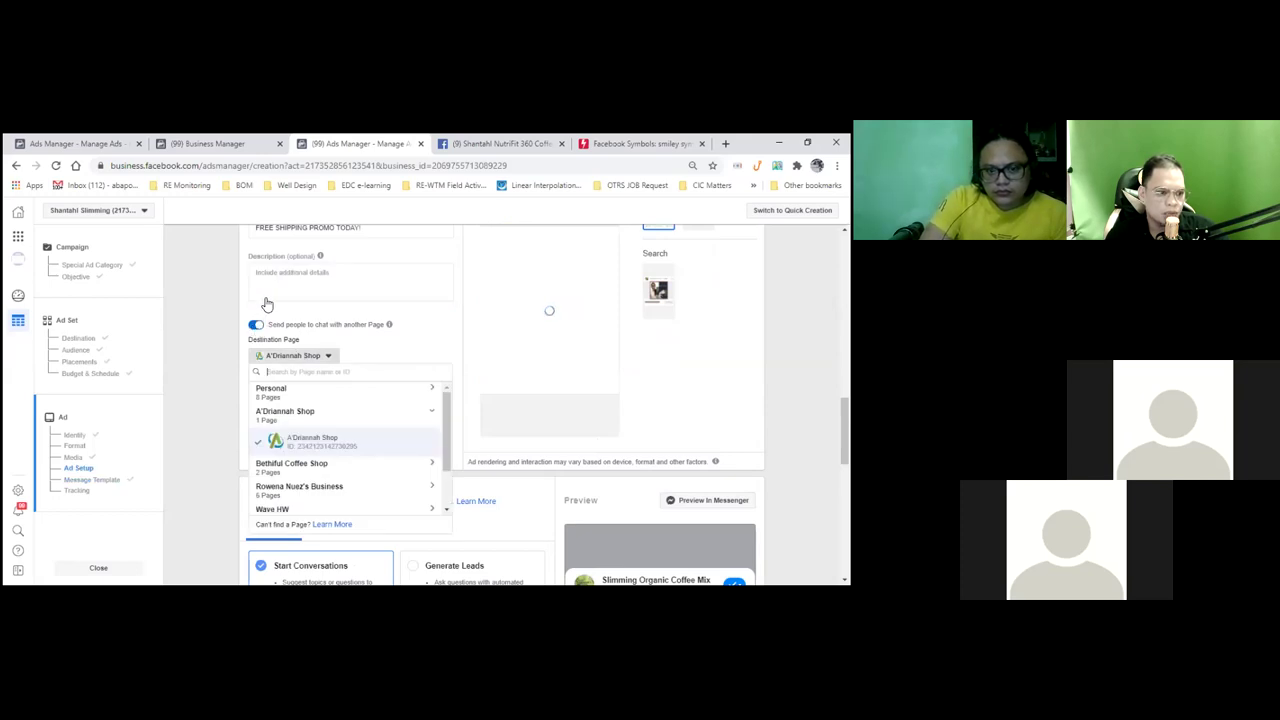
pyautogui.click(257, 326)
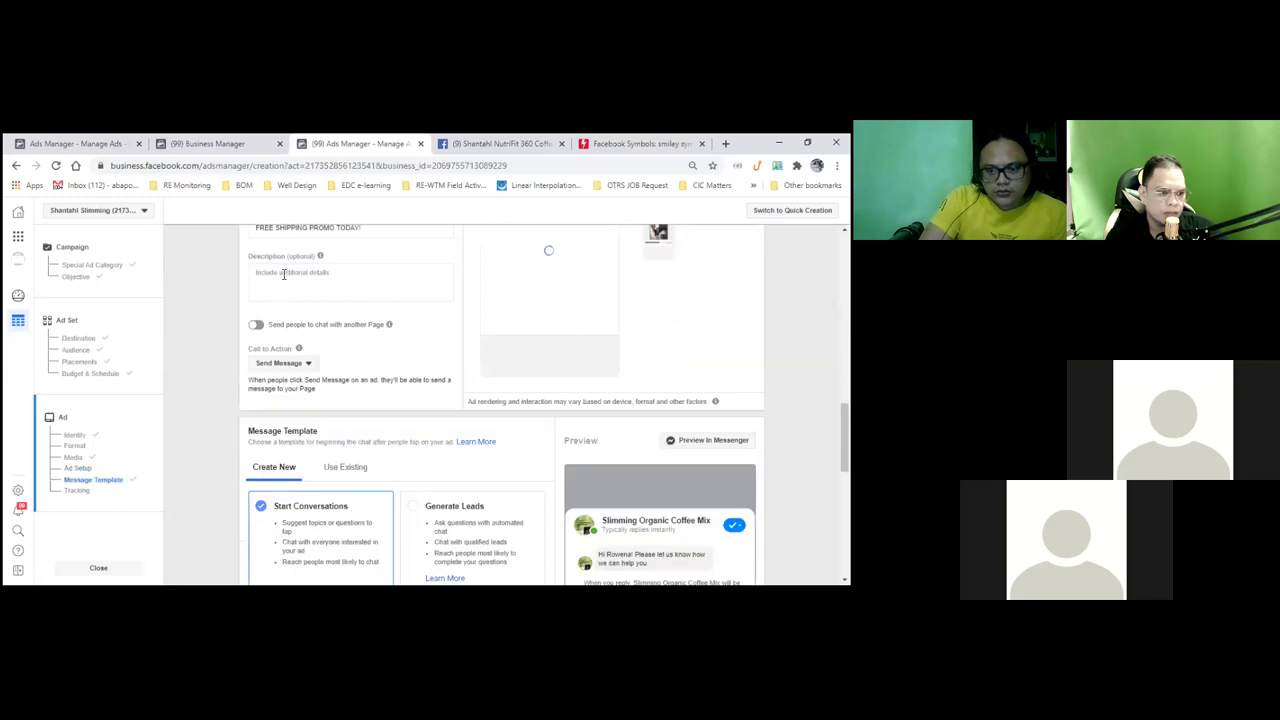
# Enter "BUY 3 GET 1 FREE NOW!!!" as the ad's optional description
pyautogui.click(284, 274)
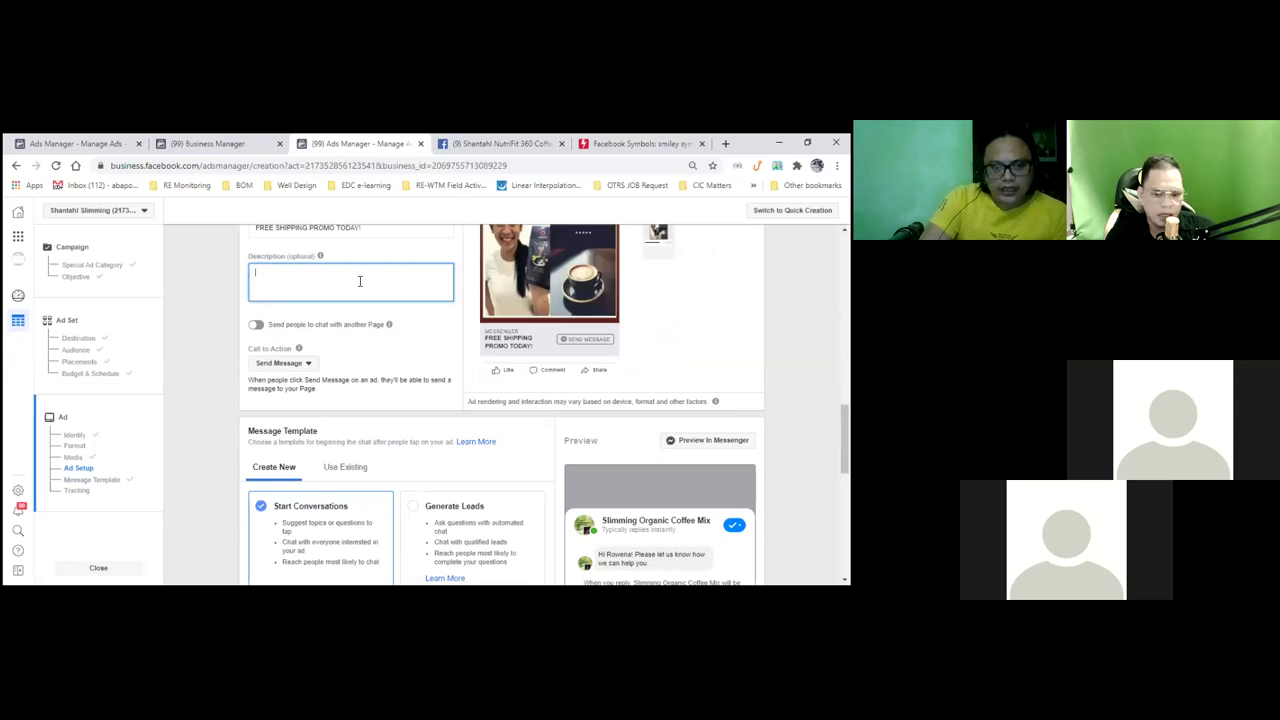
pyautogui.write('BUY')
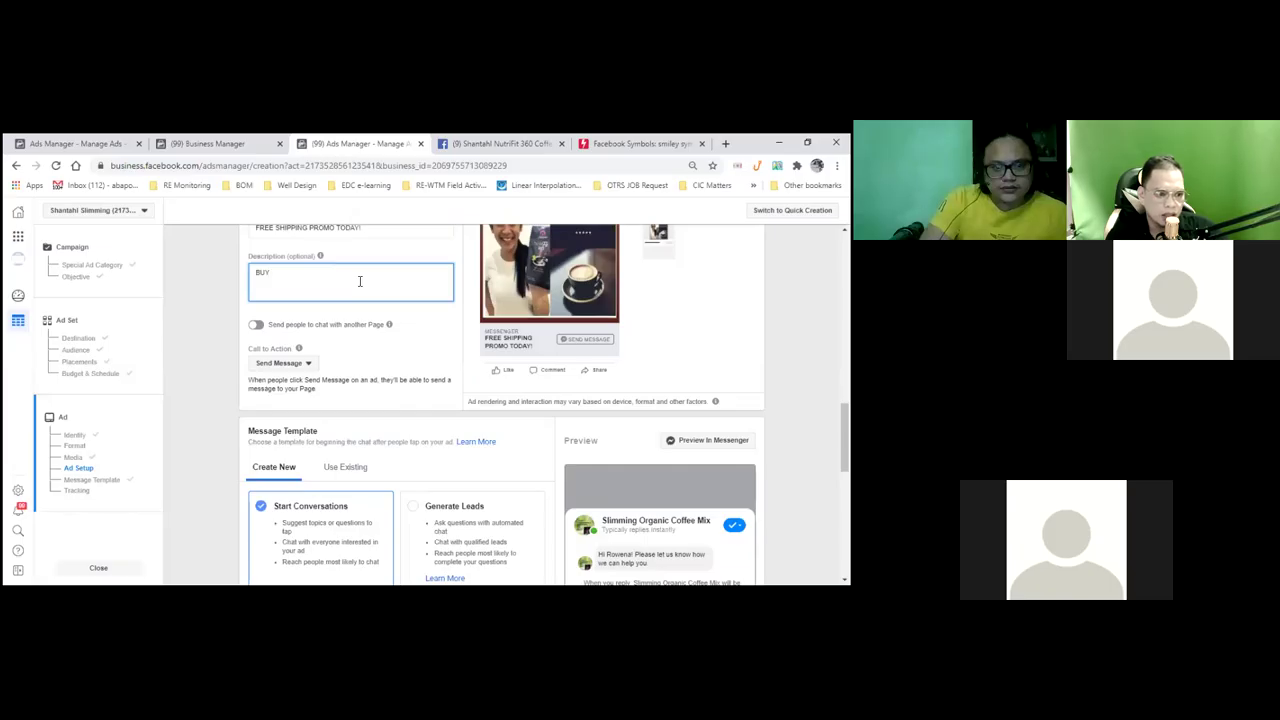
pyautogui.write(' 3 GET')
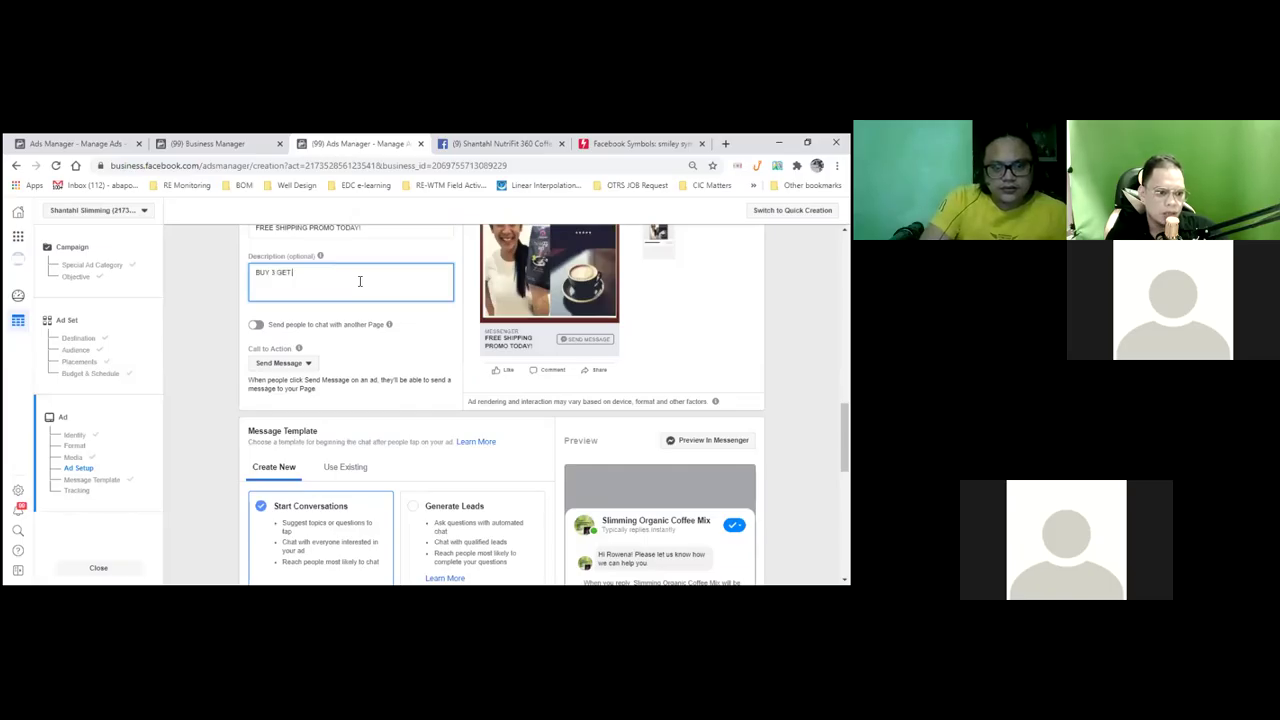
pyautogui.write(' 1 FREE')
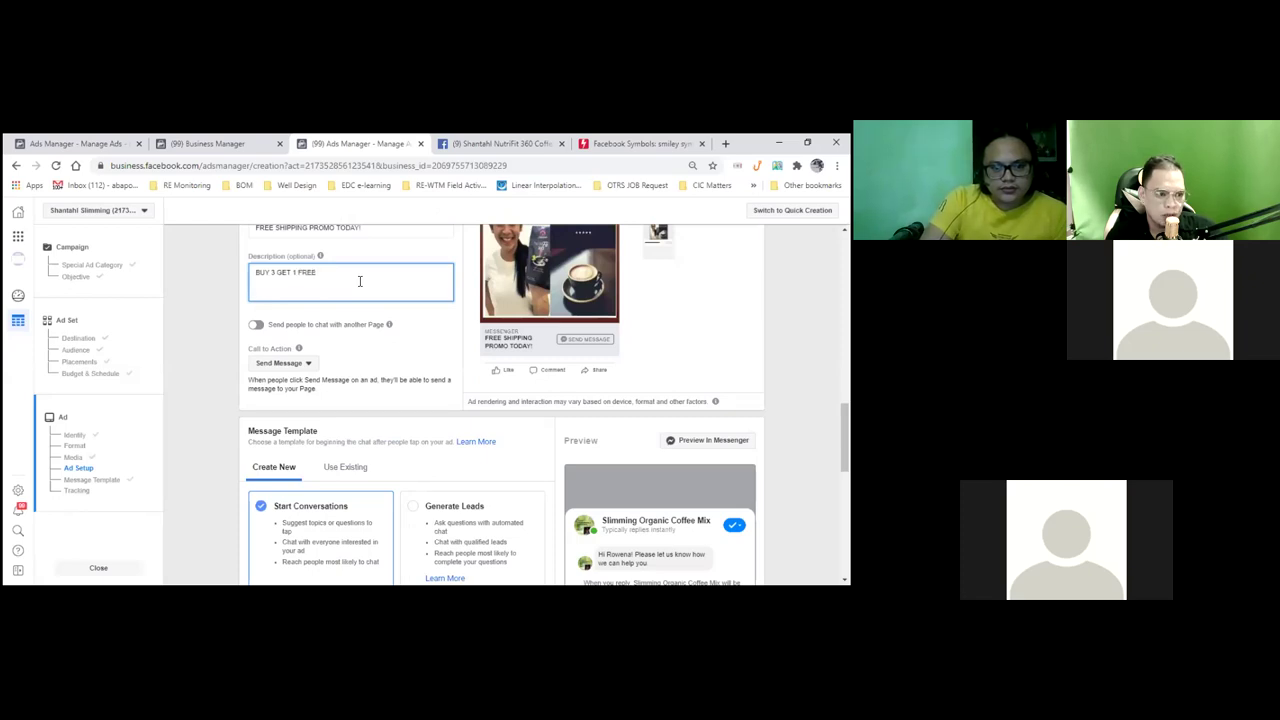
pyautogui.write(' NOW!!')
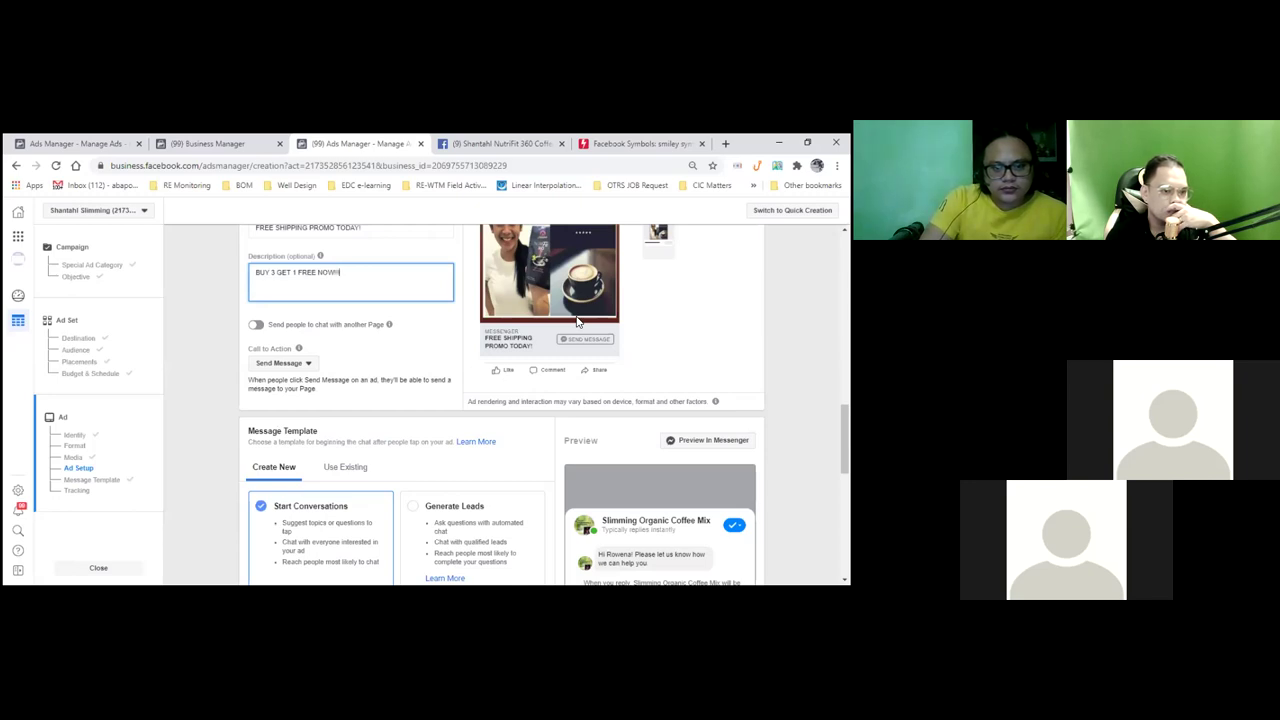
# Move the "BUY 3 GET 1 FREE NOW!!!" text from the description to the headline, replacing the free-shipping text and leaving the description empty
pyautogui.scroll(2, 576, 318)
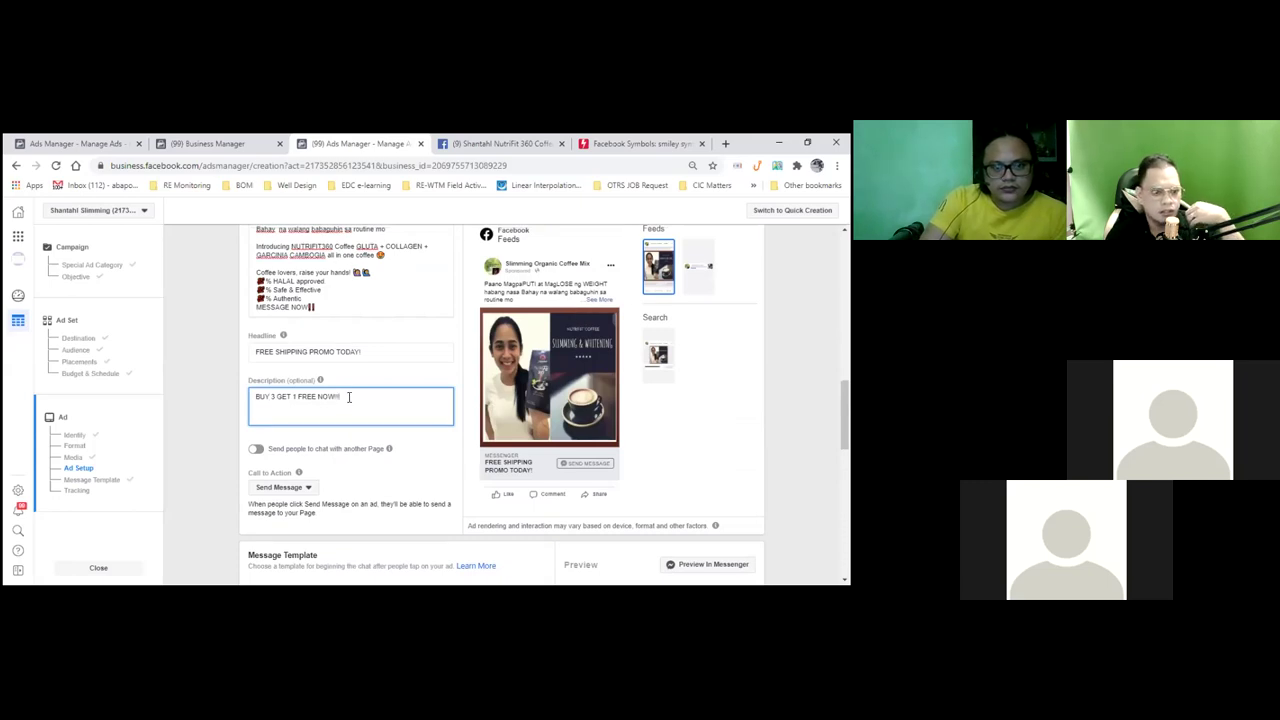
pyautogui.moveTo(349, 397); pyautogui.dragTo(254, 402)
pyautogui.hotkey('ctrl', 'c')
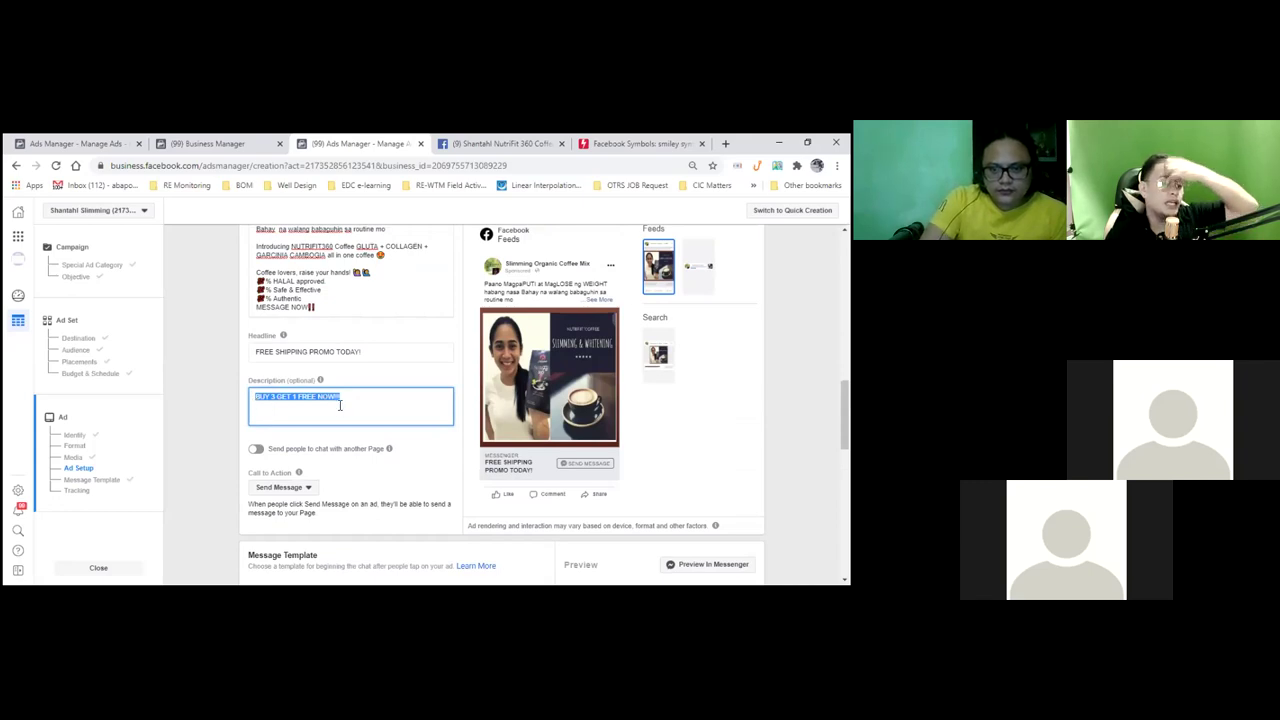
pyautogui.press('BackSpace')
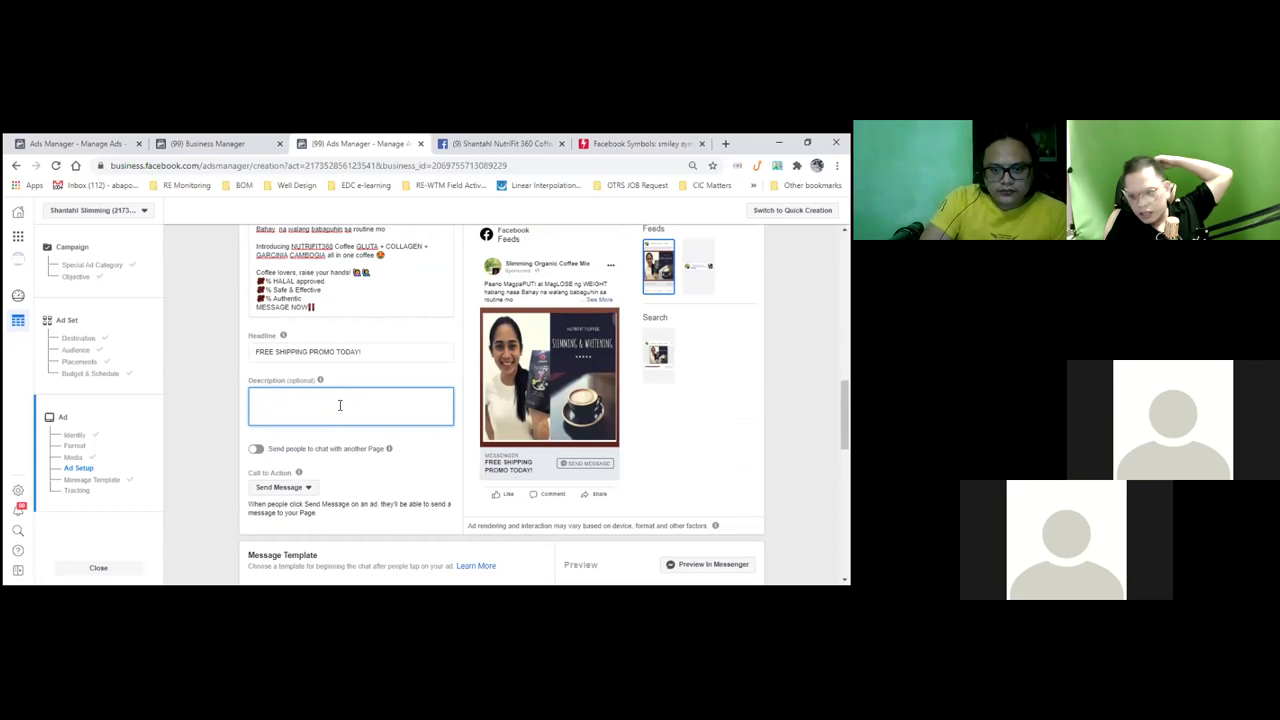
pyautogui.moveTo(361, 352); pyautogui.dragTo(256, 352)
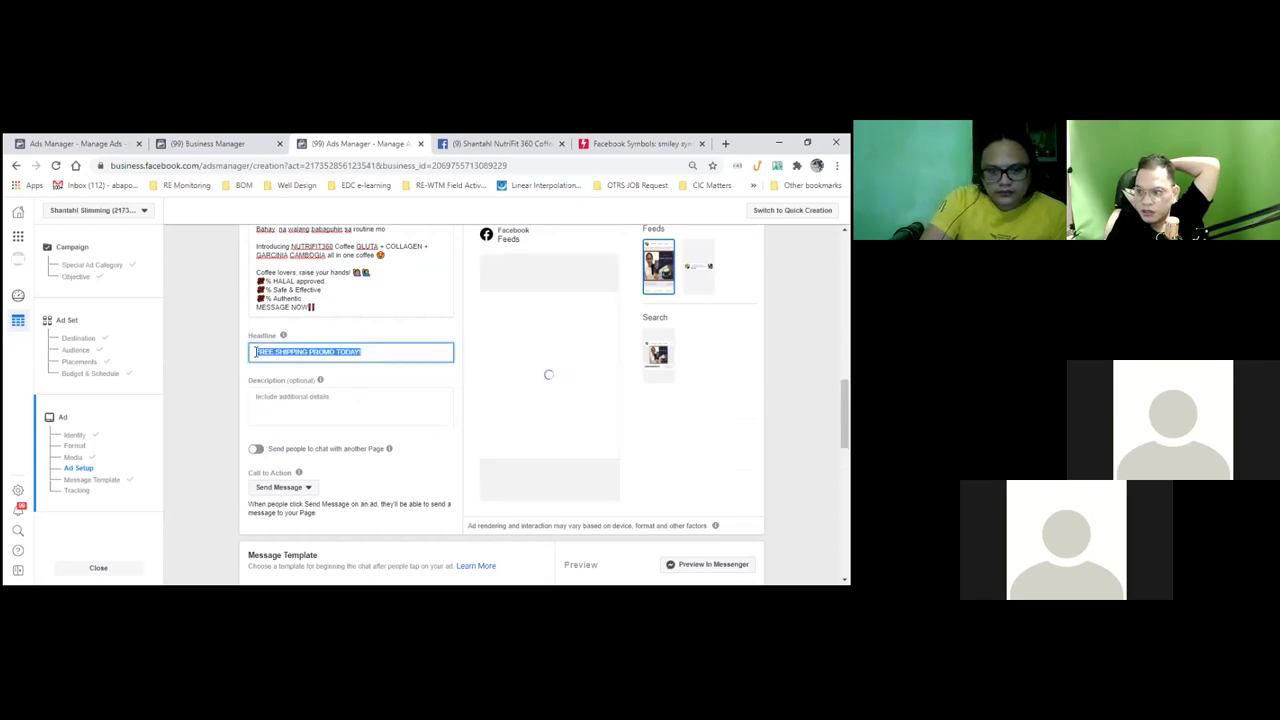
pyautogui.hotkey('ctrl', 'v')
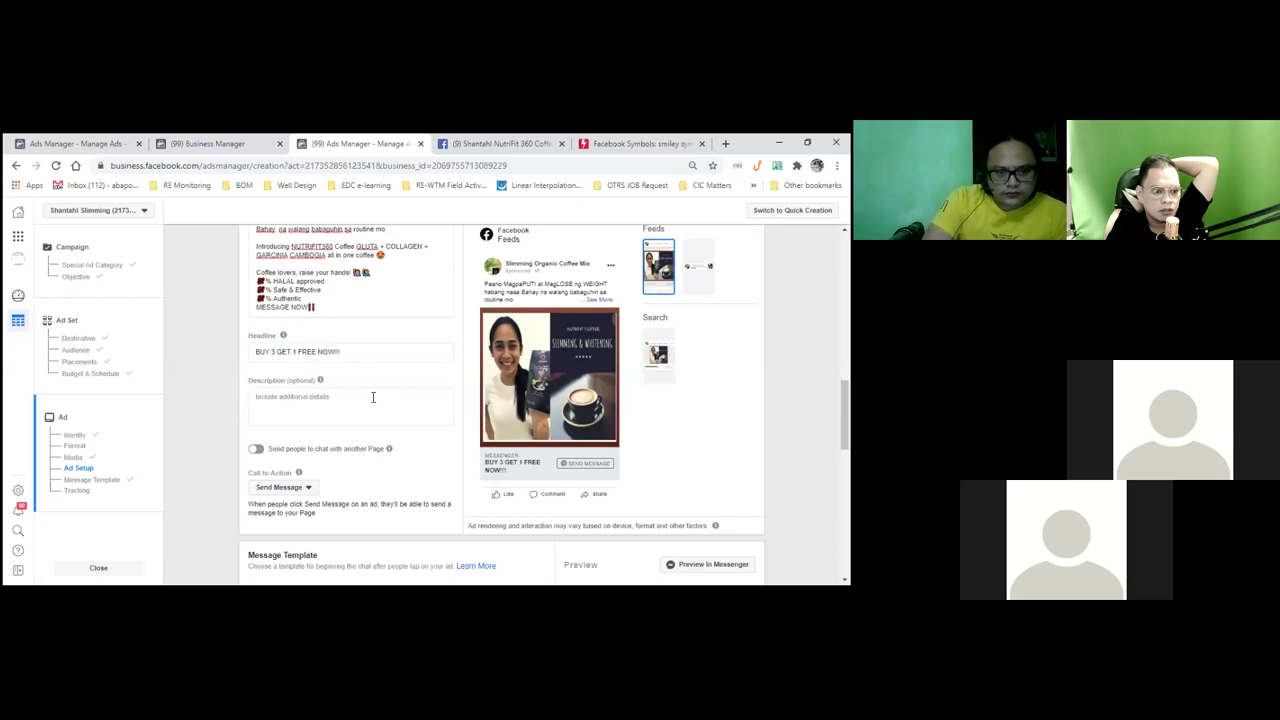
# Leave the description blank and examine the Message Template section's conversation and lead options along with its Messenger preview
pyautogui.click(342, 401)
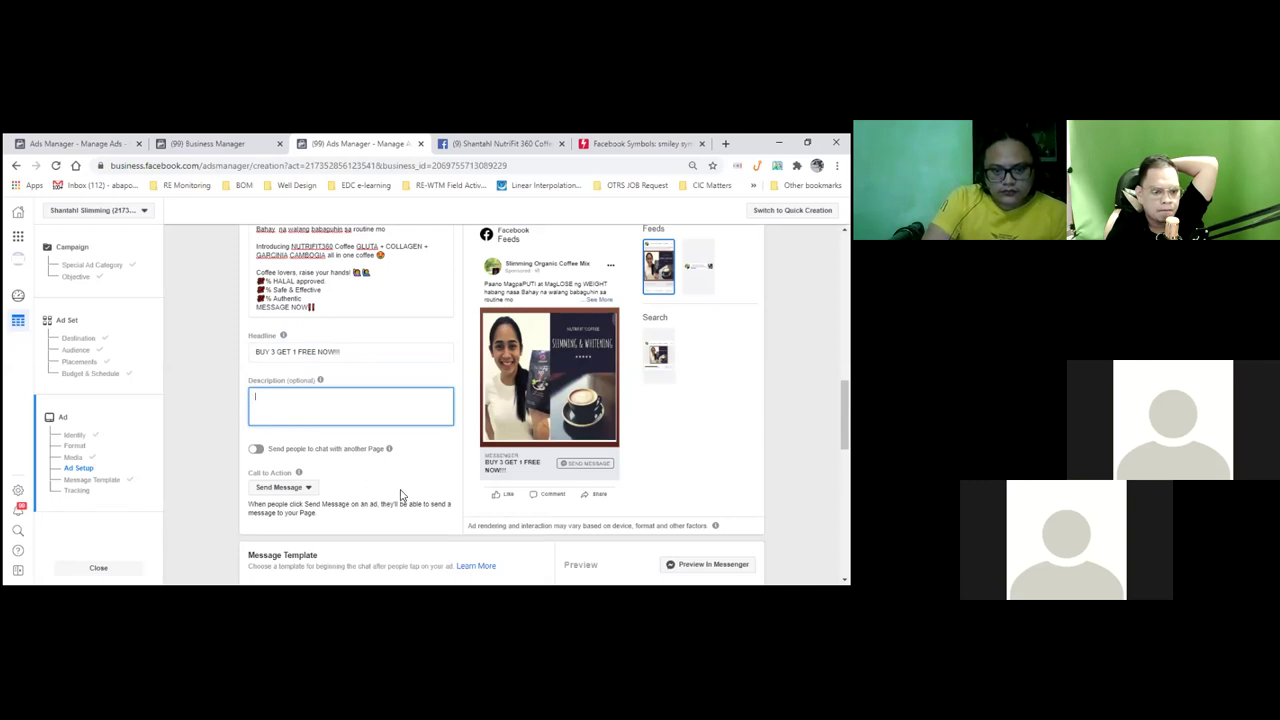
pyautogui.scroll(-1, 330, 440)
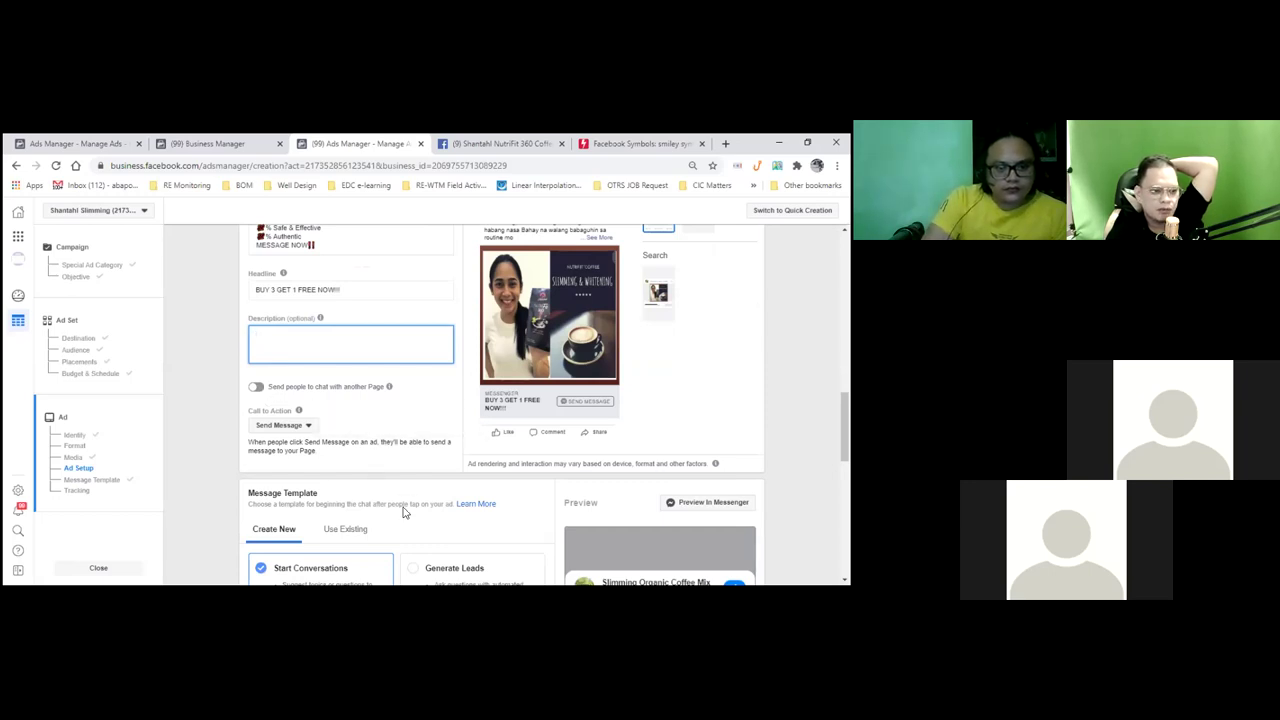
pyautogui.scroll(-1, 404, 510)
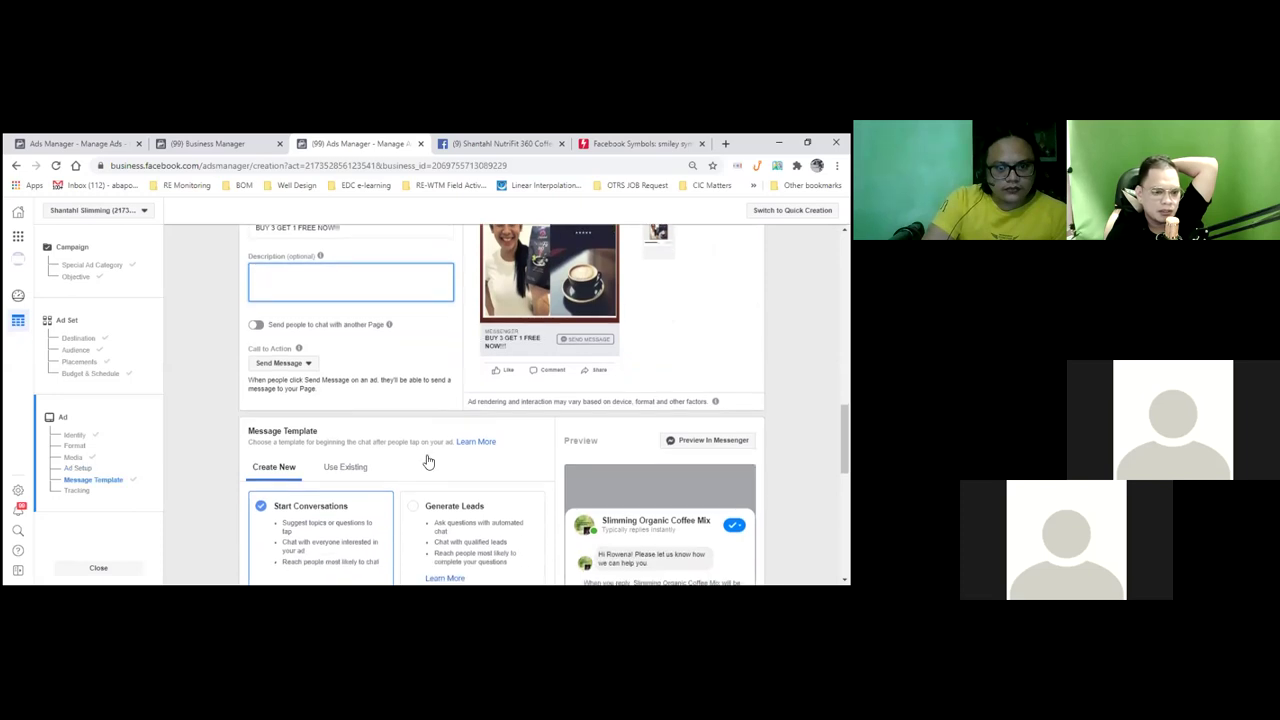
pyautogui.scroll(-1, 428, 461)
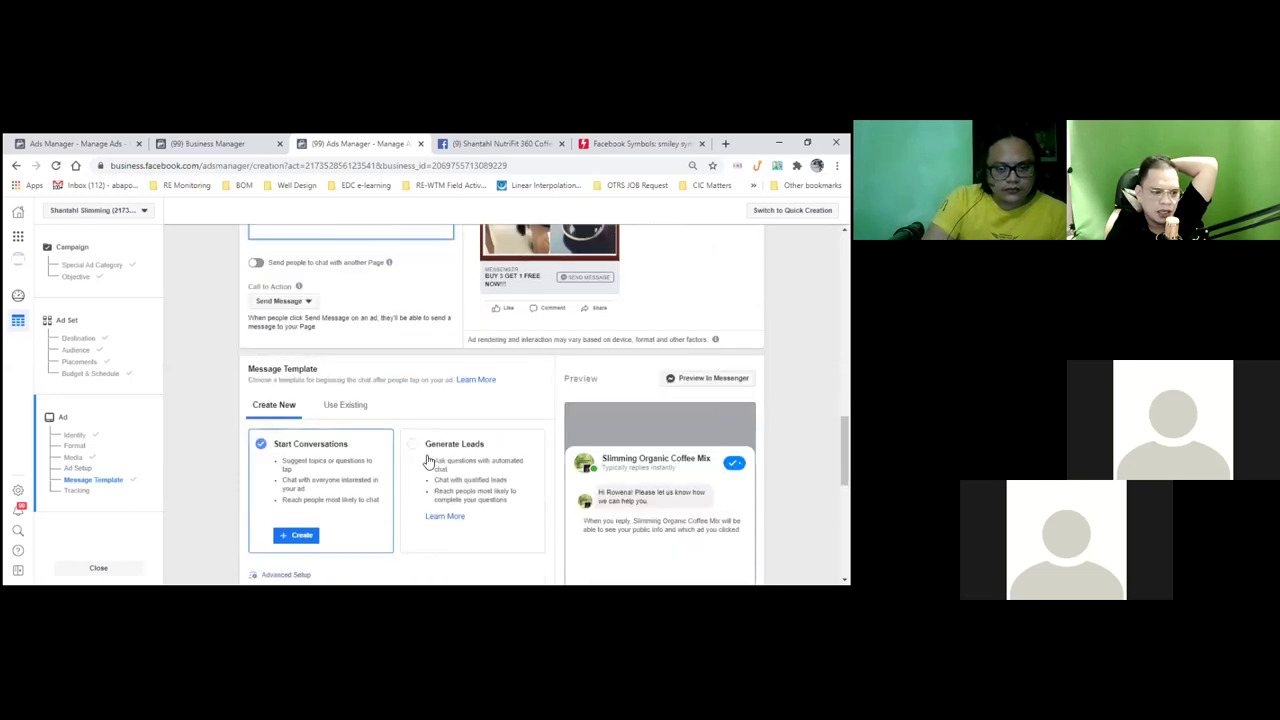
pyautogui.scroll(-1, 428, 461)
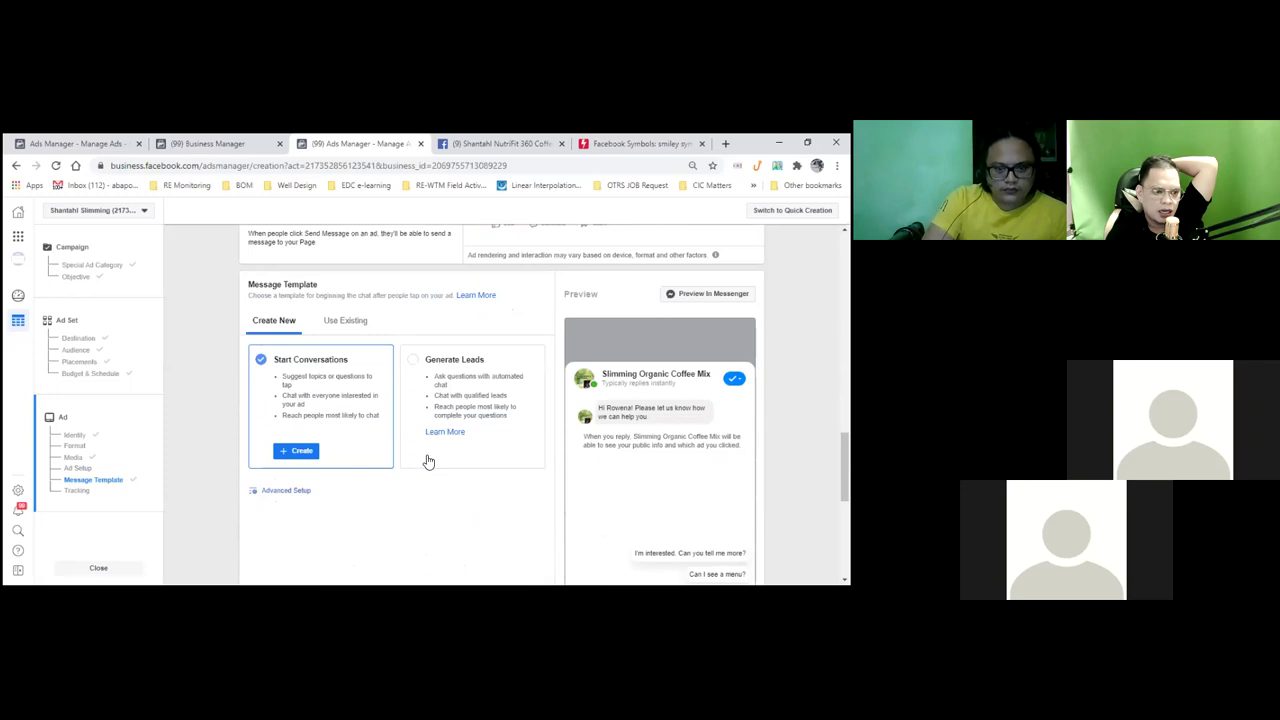
pyautogui.scroll(-2, 428, 461)
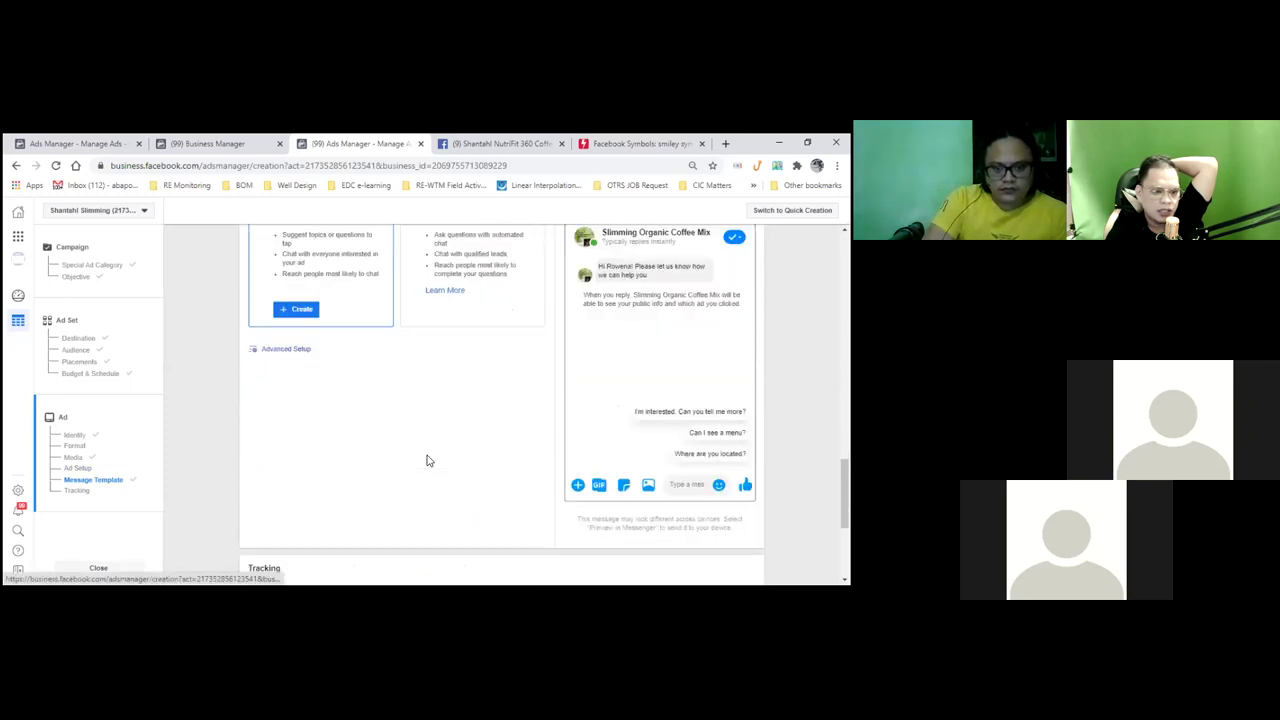
pyautogui.scroll(1, 427, 461)
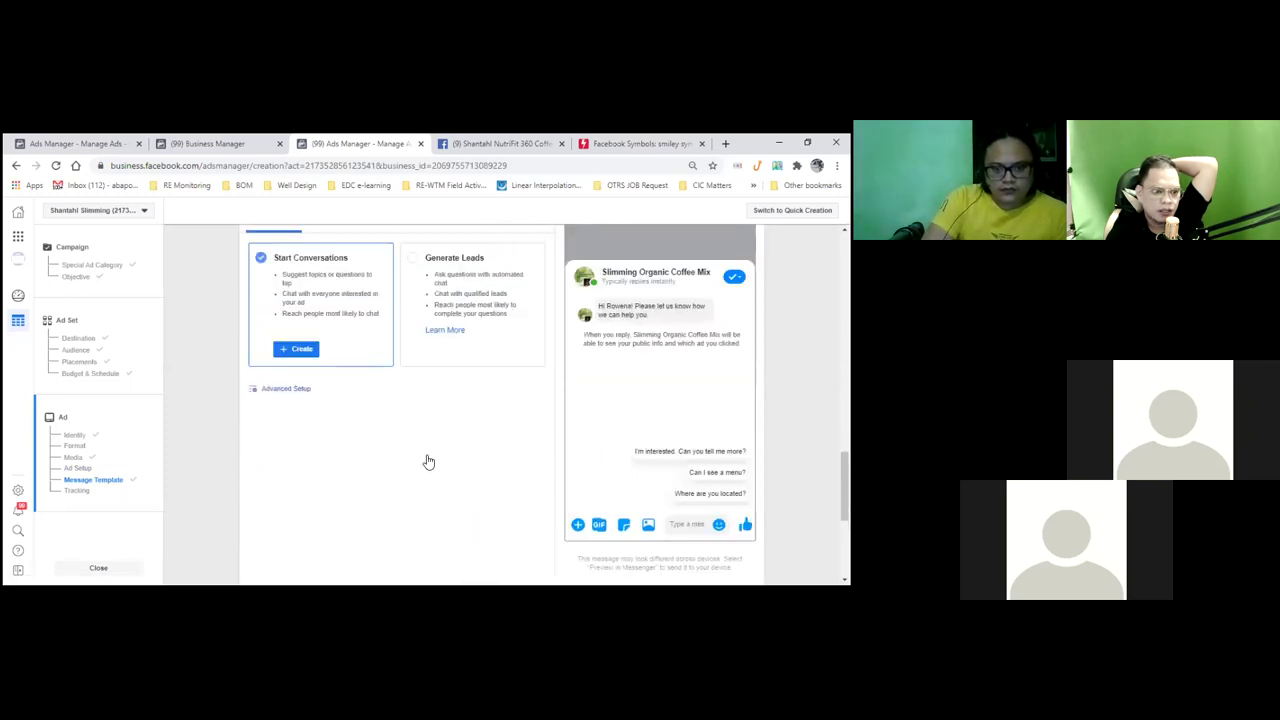
pyautogui.scroll(1, 428, 461)
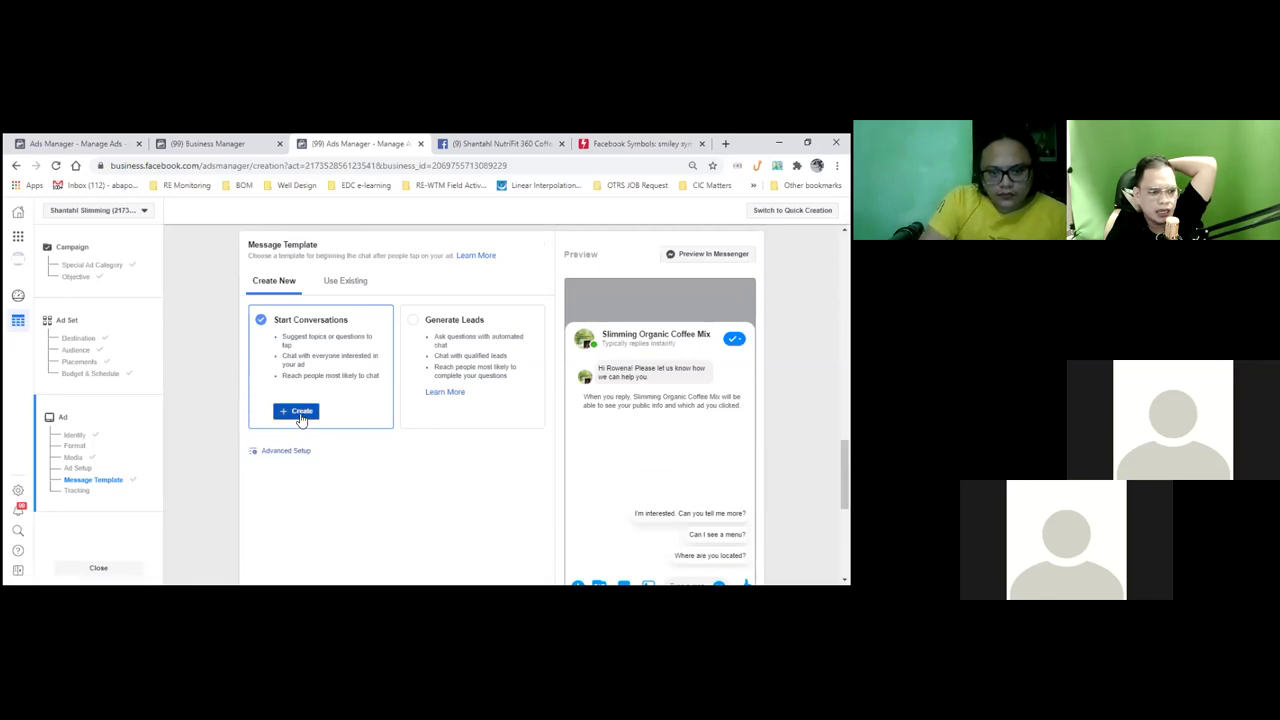
# Create a new Start Conversations template and replace the greeting text after the customer's name with "Salamat sa pag"
pyautogui.click(300, 412)
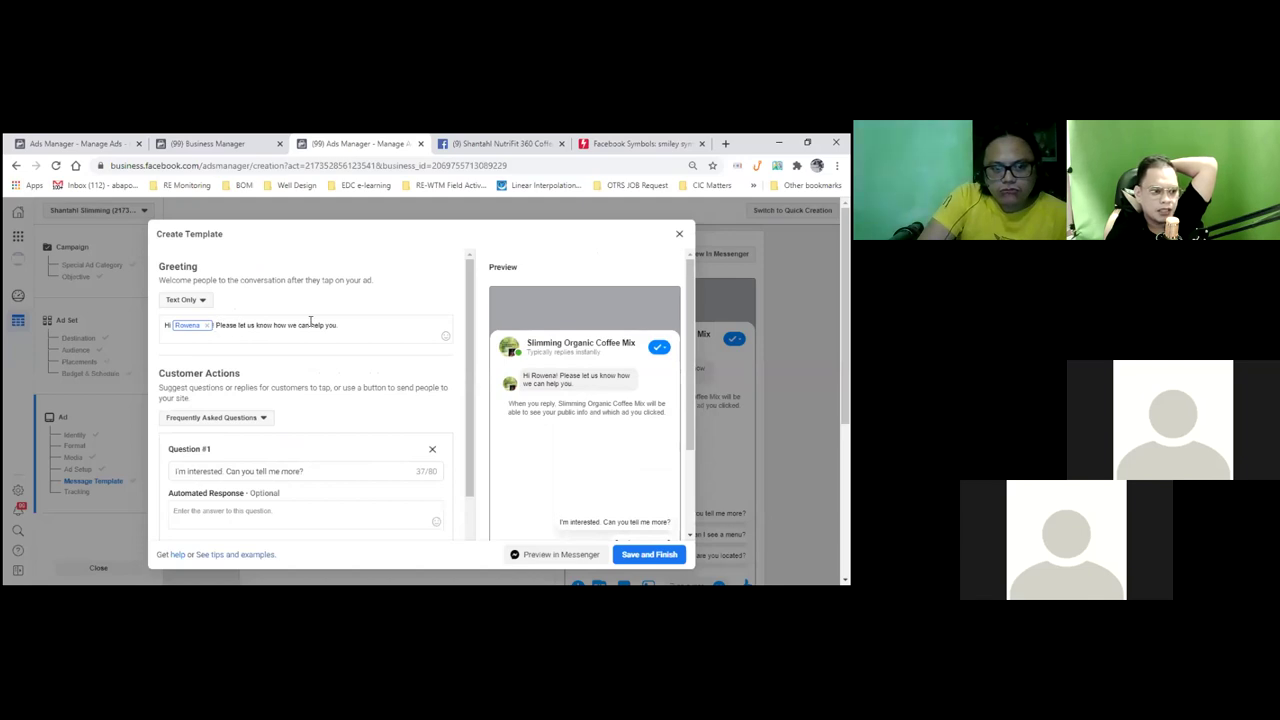
pyautogui.moveTo(216, 325); pyautogui.dragTo(354, 321)
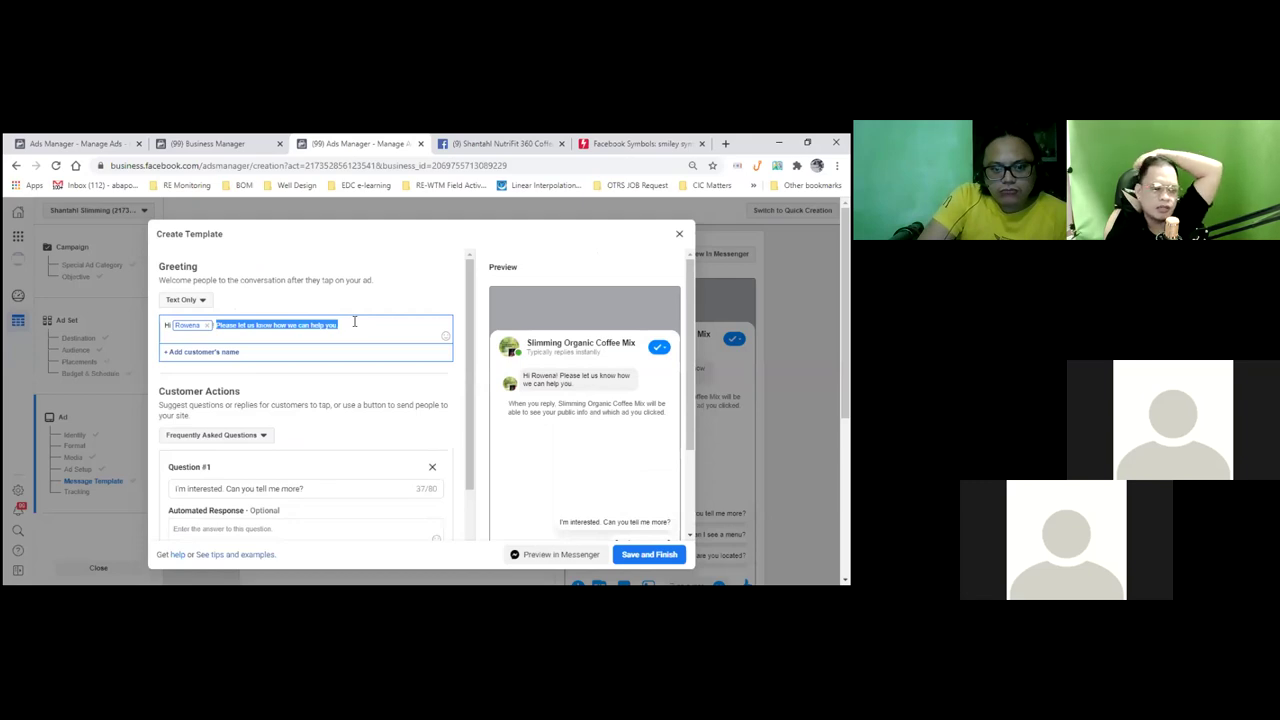
pyautogui.write('sALA')
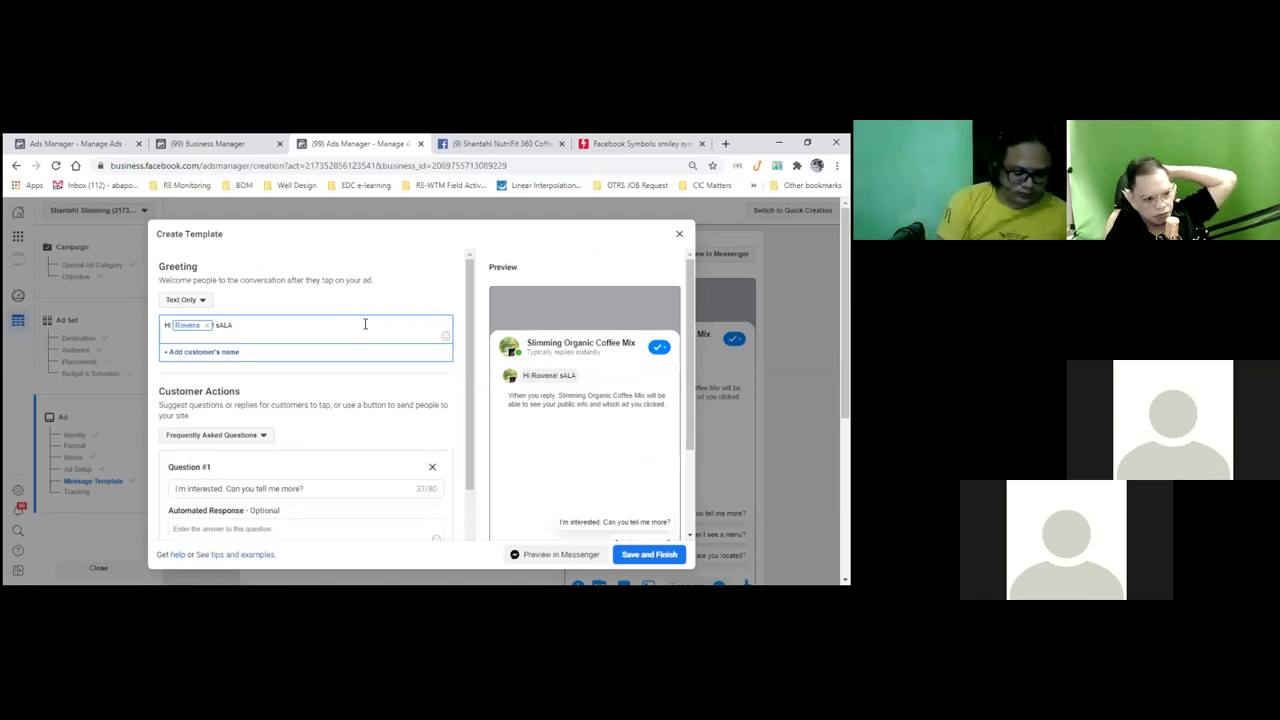
pyautogui.press('BackSpace')
pyautogui.press('BackSpace')
pyautogui.press('BackSpace')
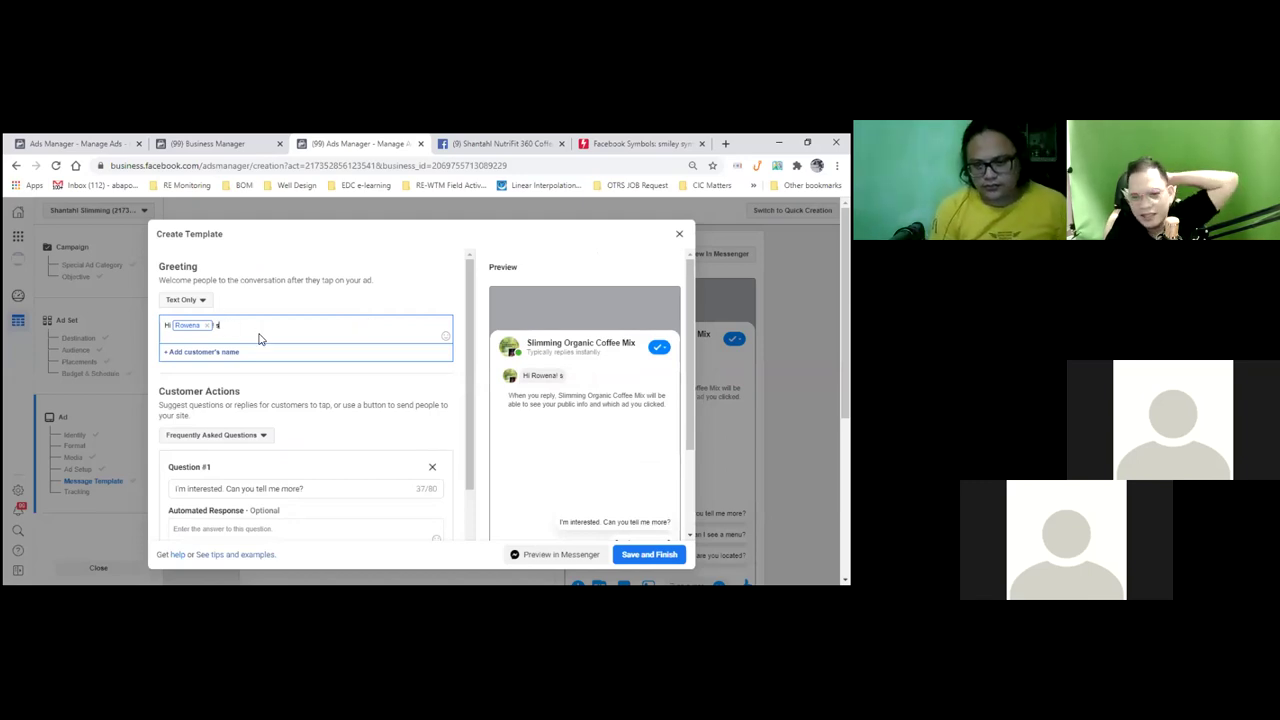
pyautogui.press('BackSpace')
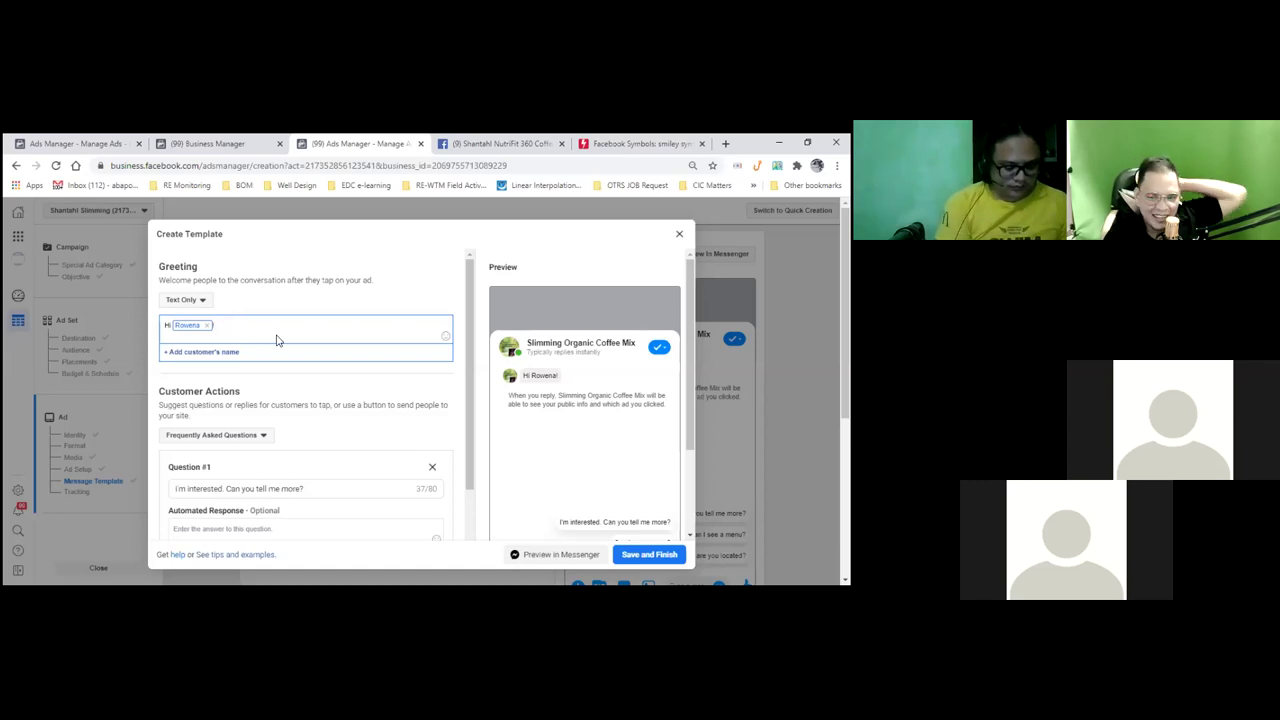
pyautogui.write('sA')
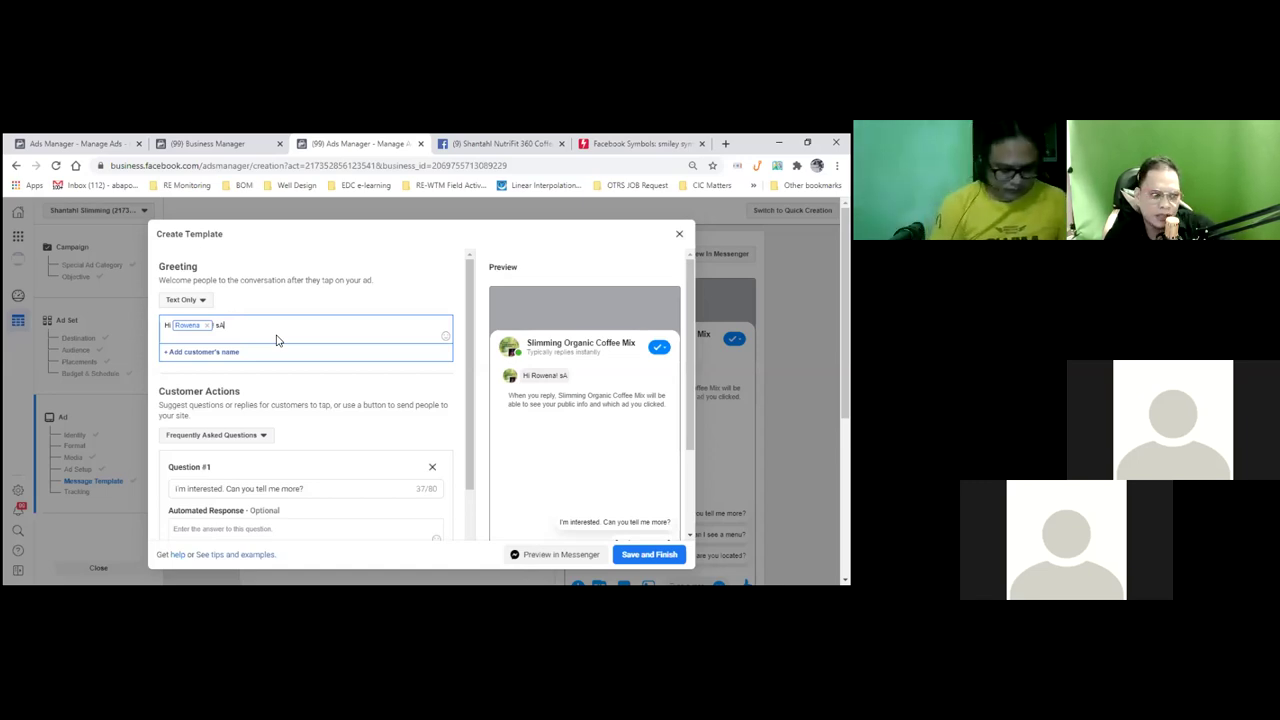
pyautogui.press('BackSpace')
pyautogui.press('BackSpace')
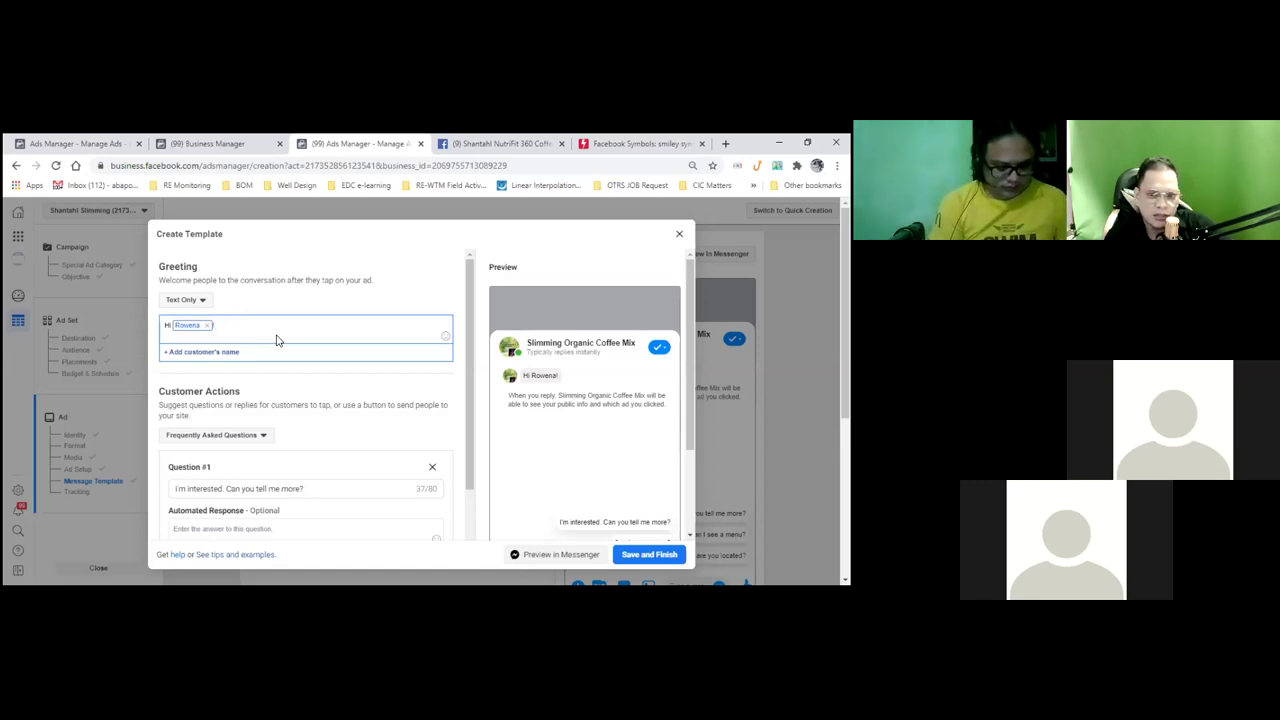
pyautogui.write('Sa')
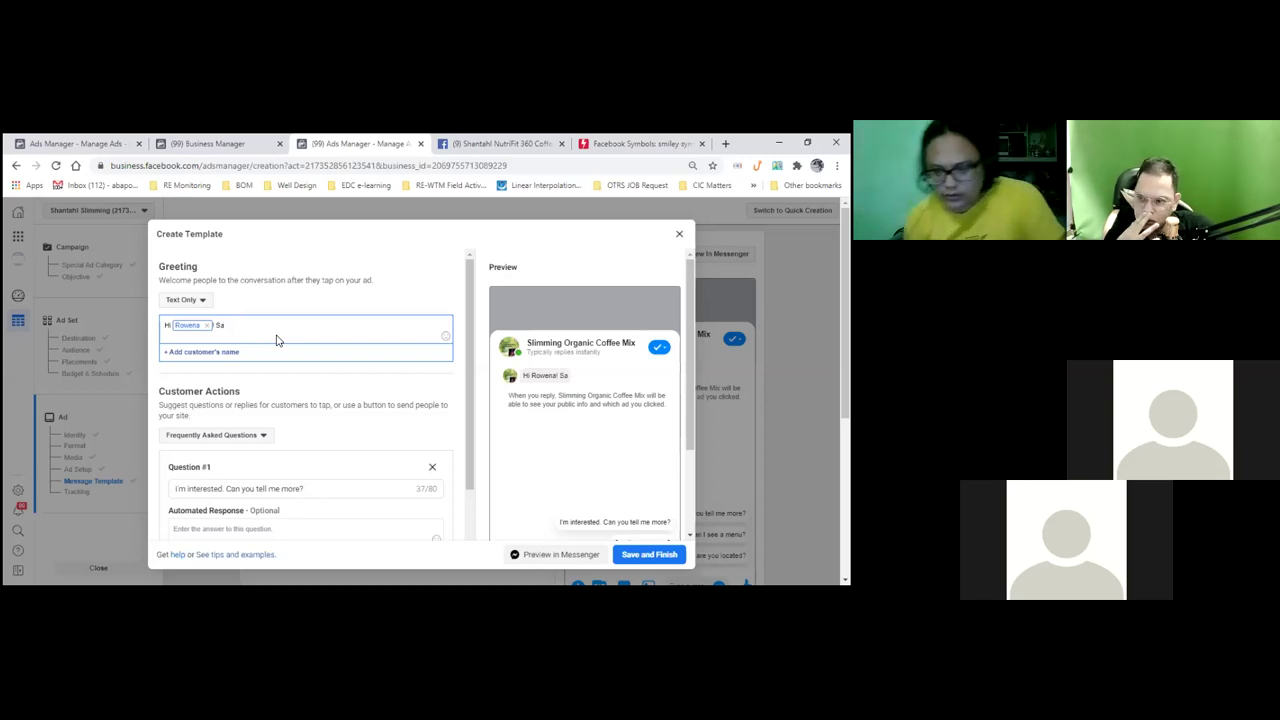
pyautogui.write('lamat')
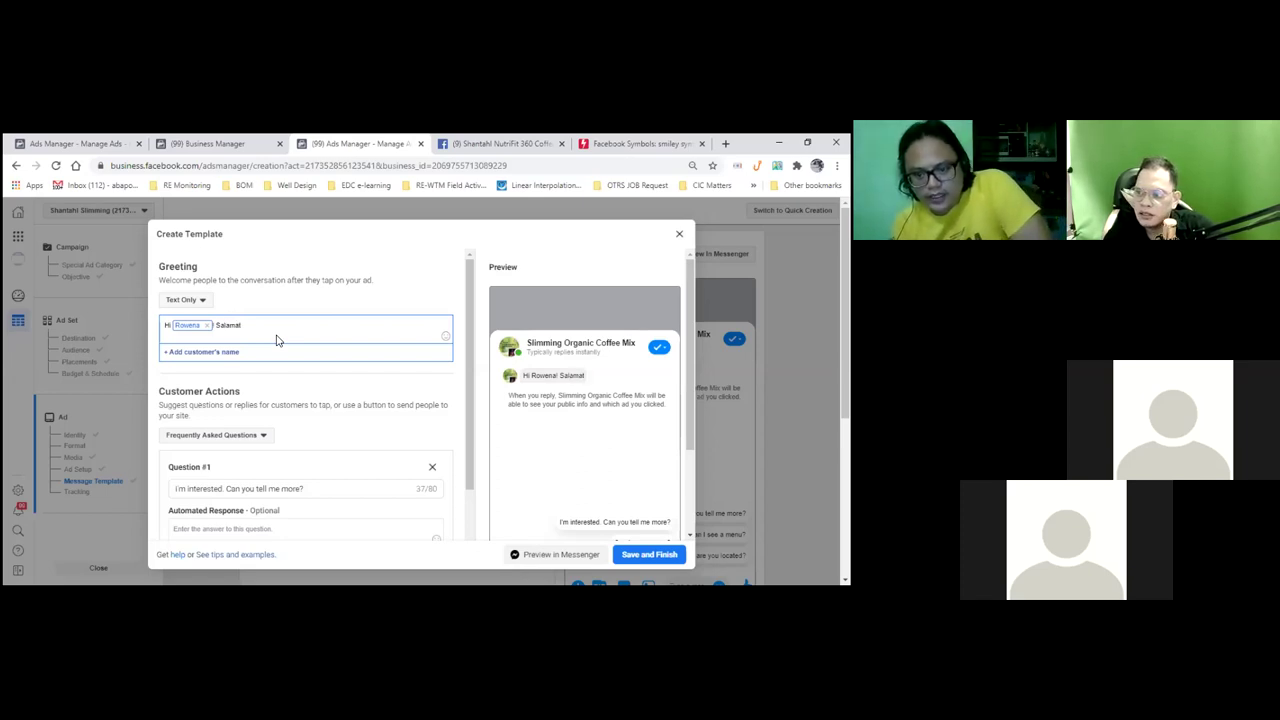
pyautogui.write(' sa')
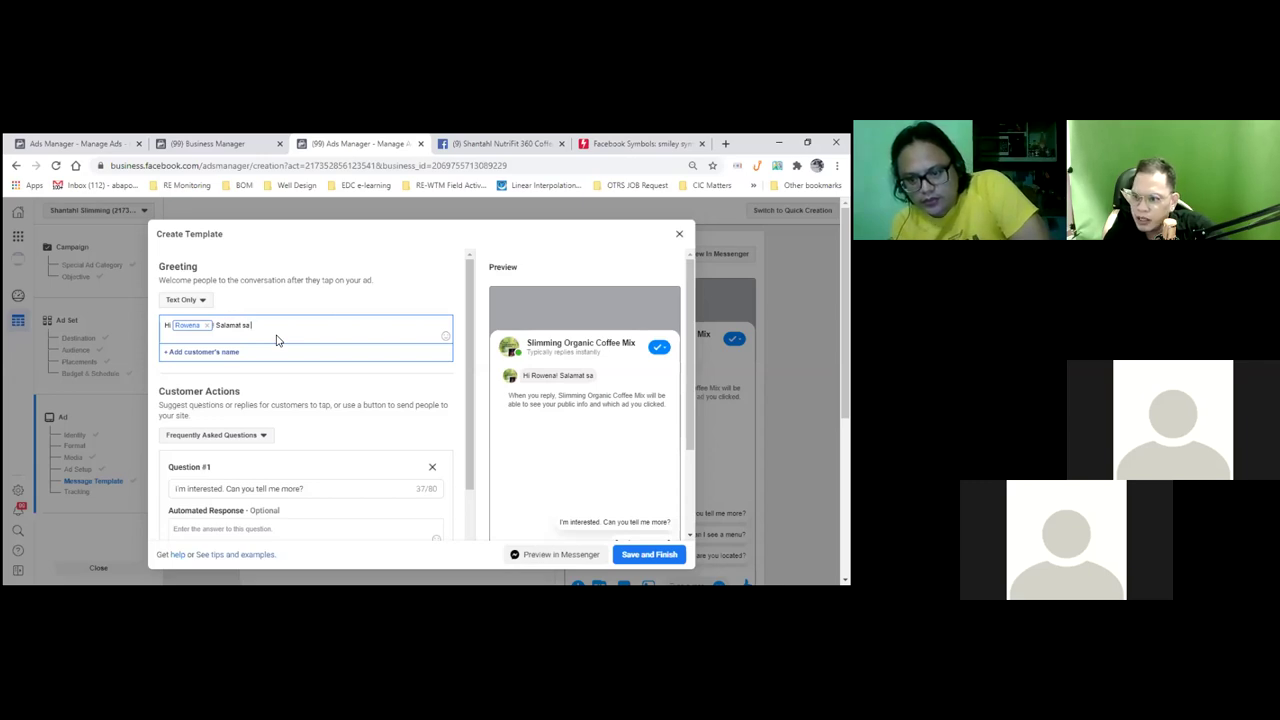
pyautogui.write(' pag')
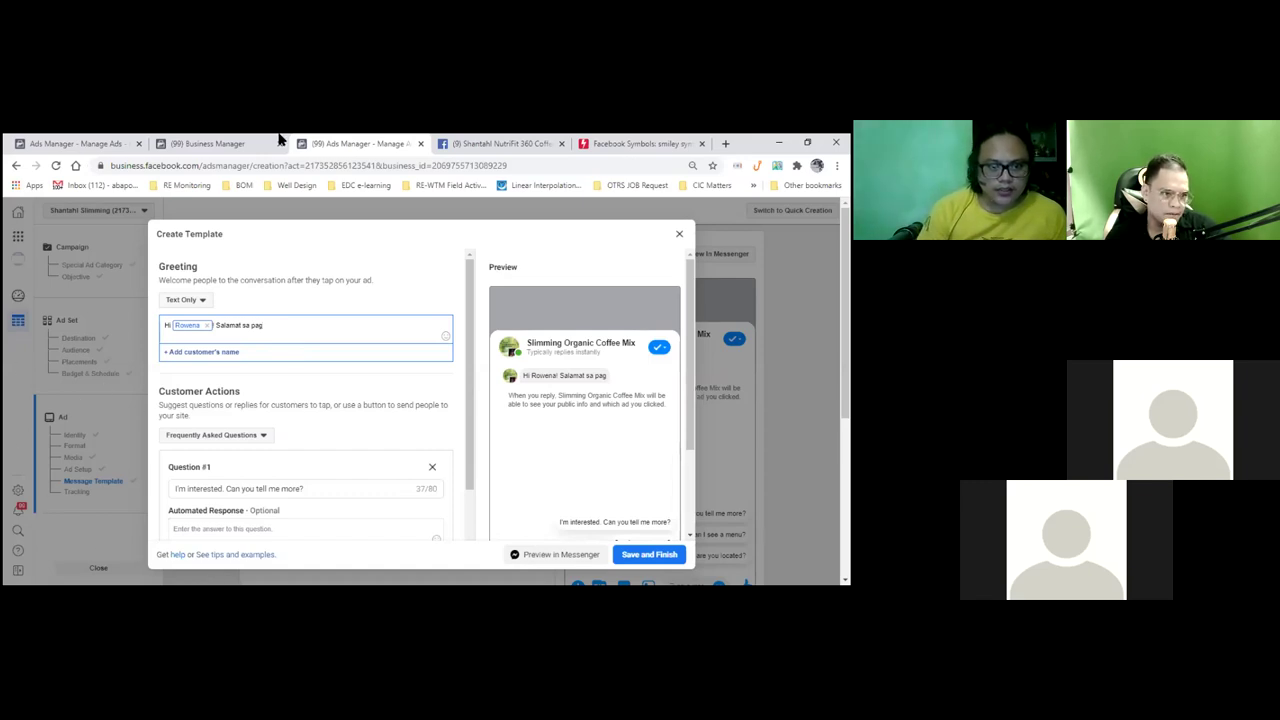
# Review the Nutrifit ad copy received in the chat on the Shantahl NutriFit 360 page, and close the page's own chat window
pyautogui.click(491, 145)
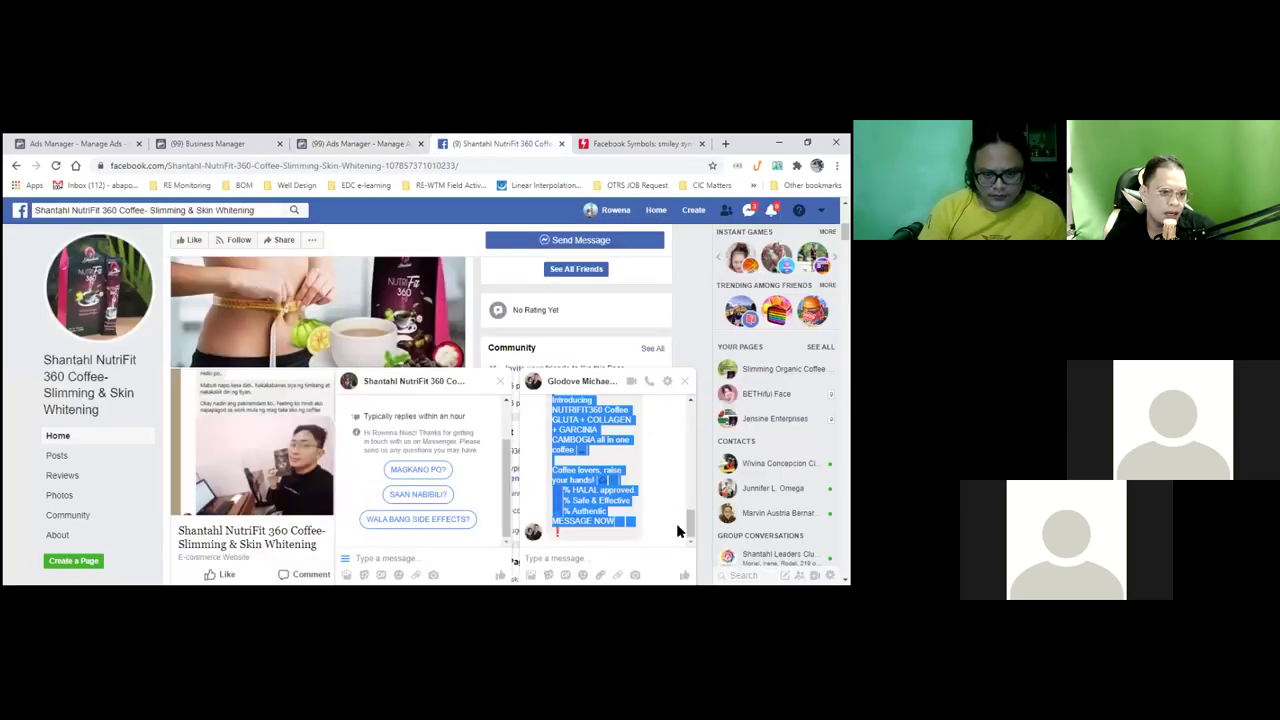
pyautogui.click(638, 557)
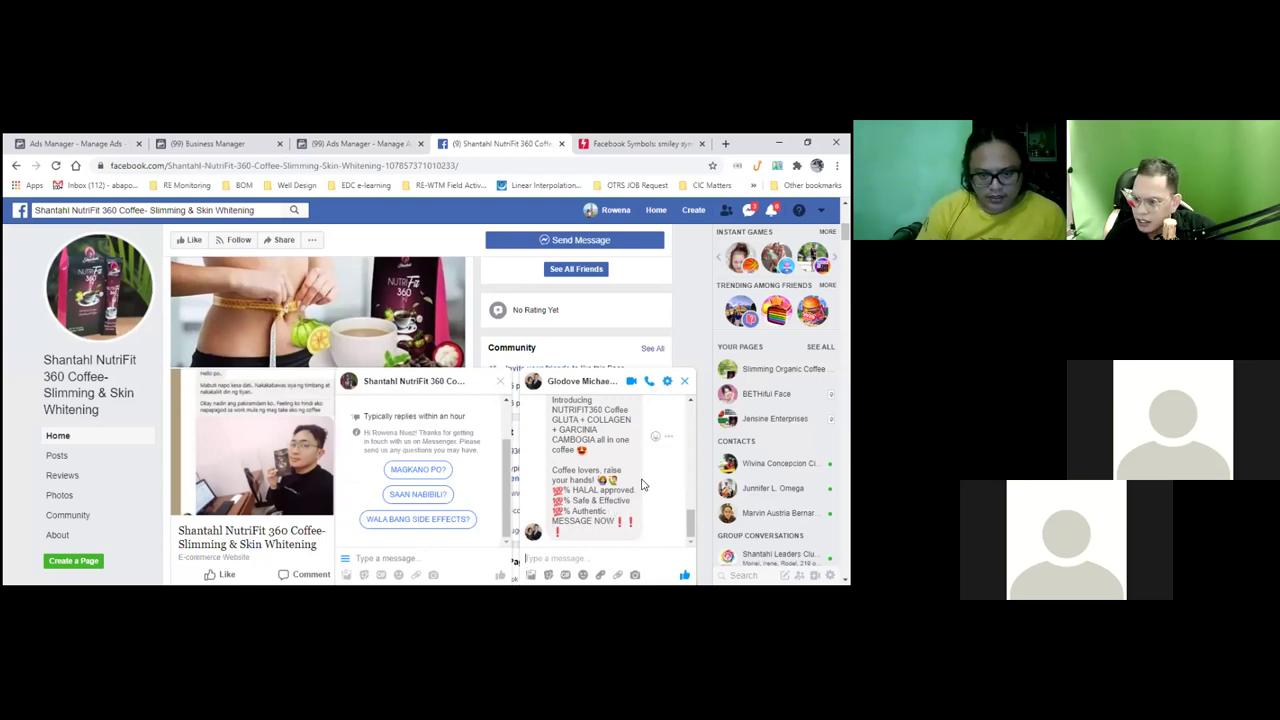
pyautogui.scroll(2, 668, 492)
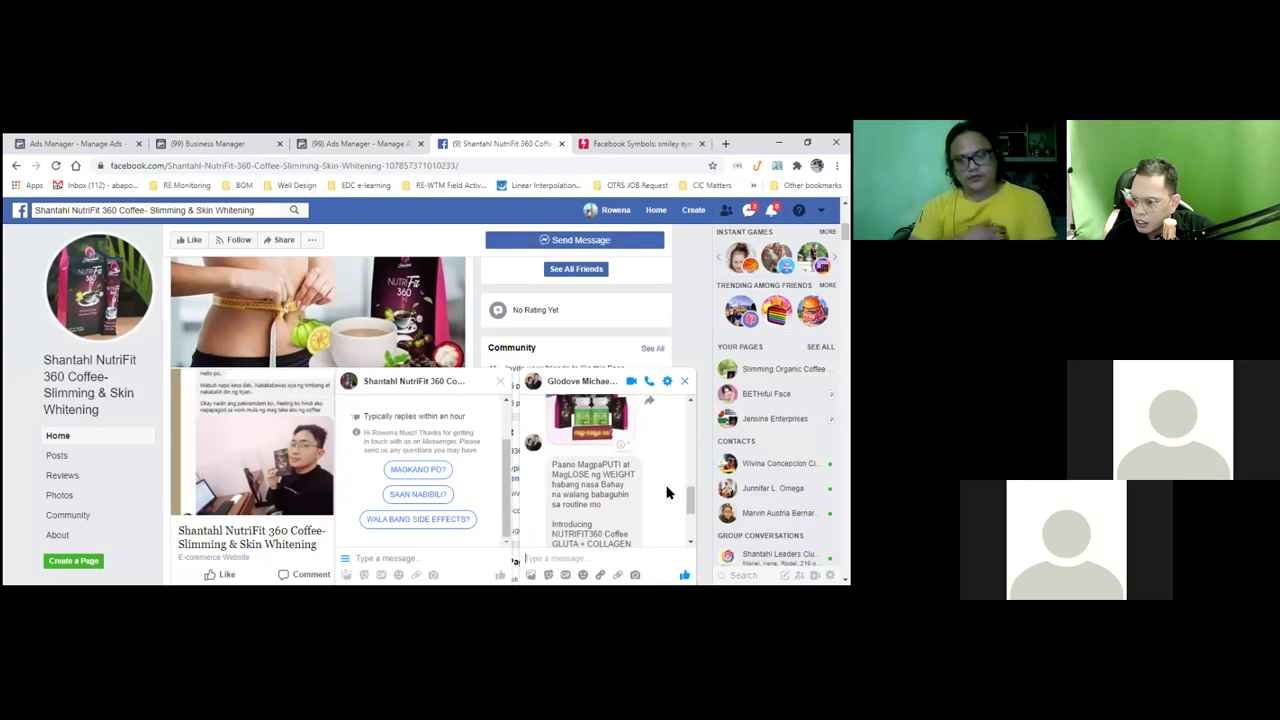
pyautogui.scroll(-2, 668, 492)
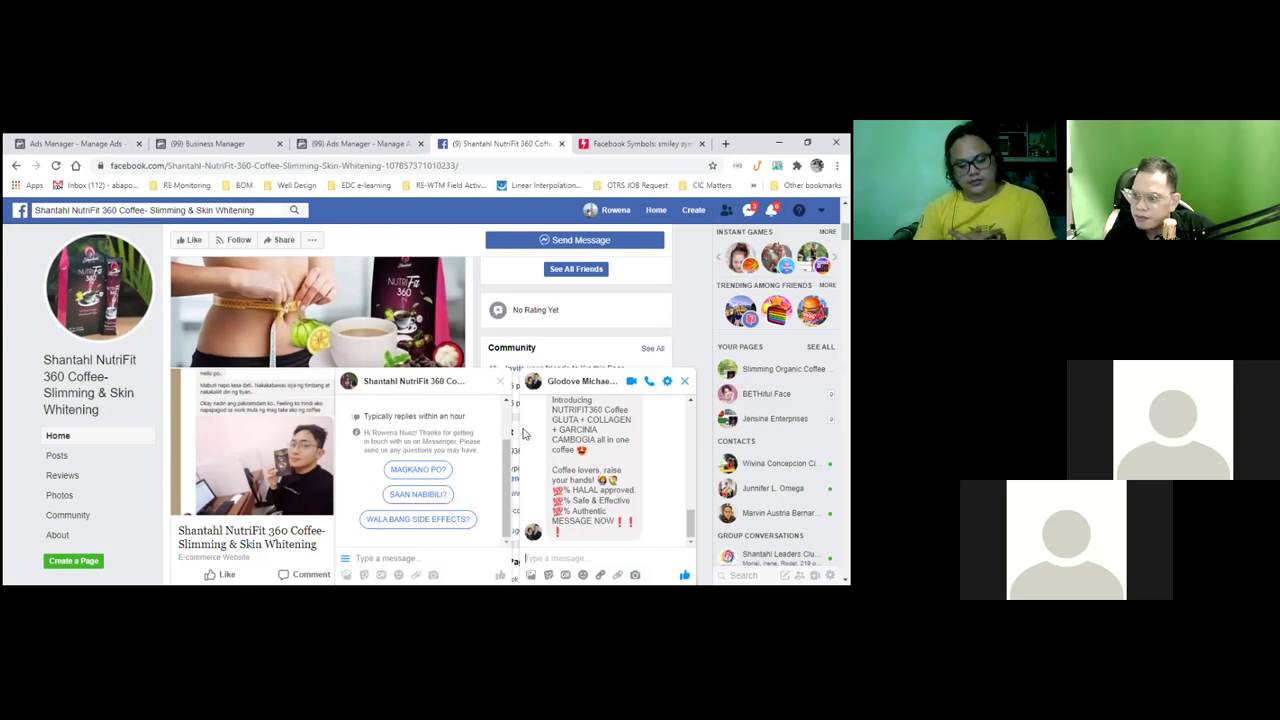
pyautogui.click(500, 381)
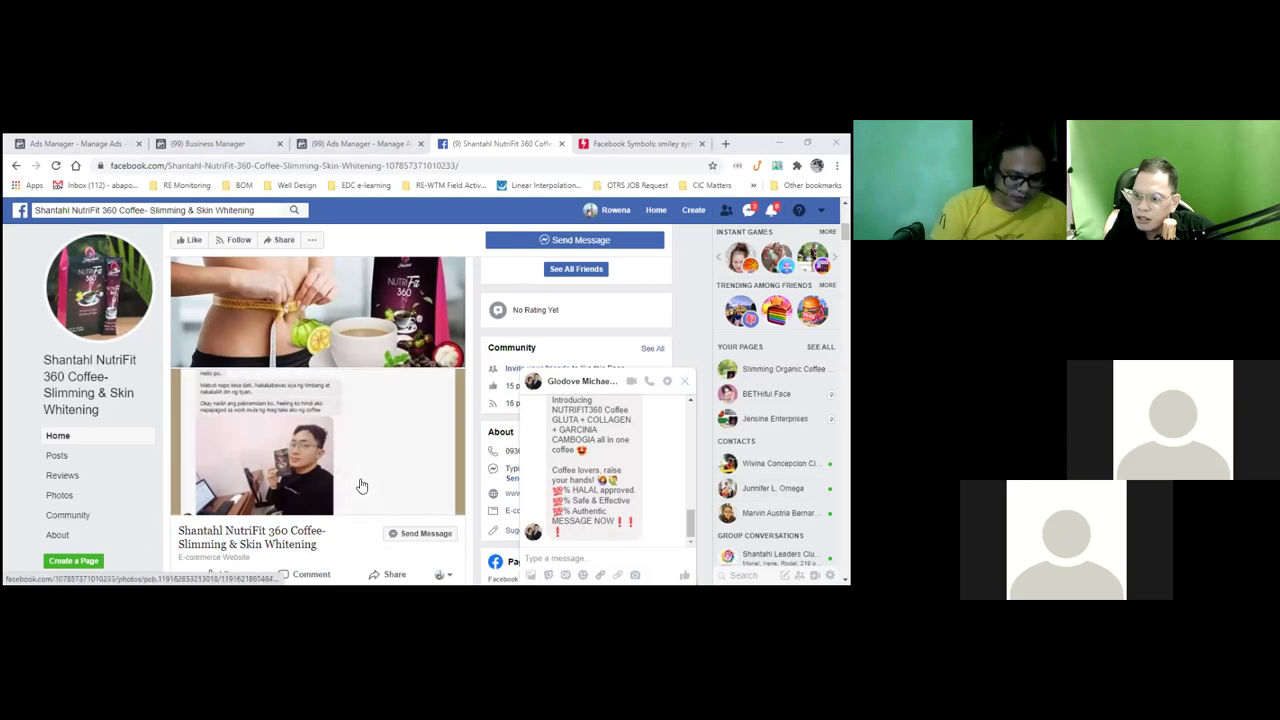
pyautogui.scroll(3, 605, 483)
pyautogui.scroll(-4, 605, 483)
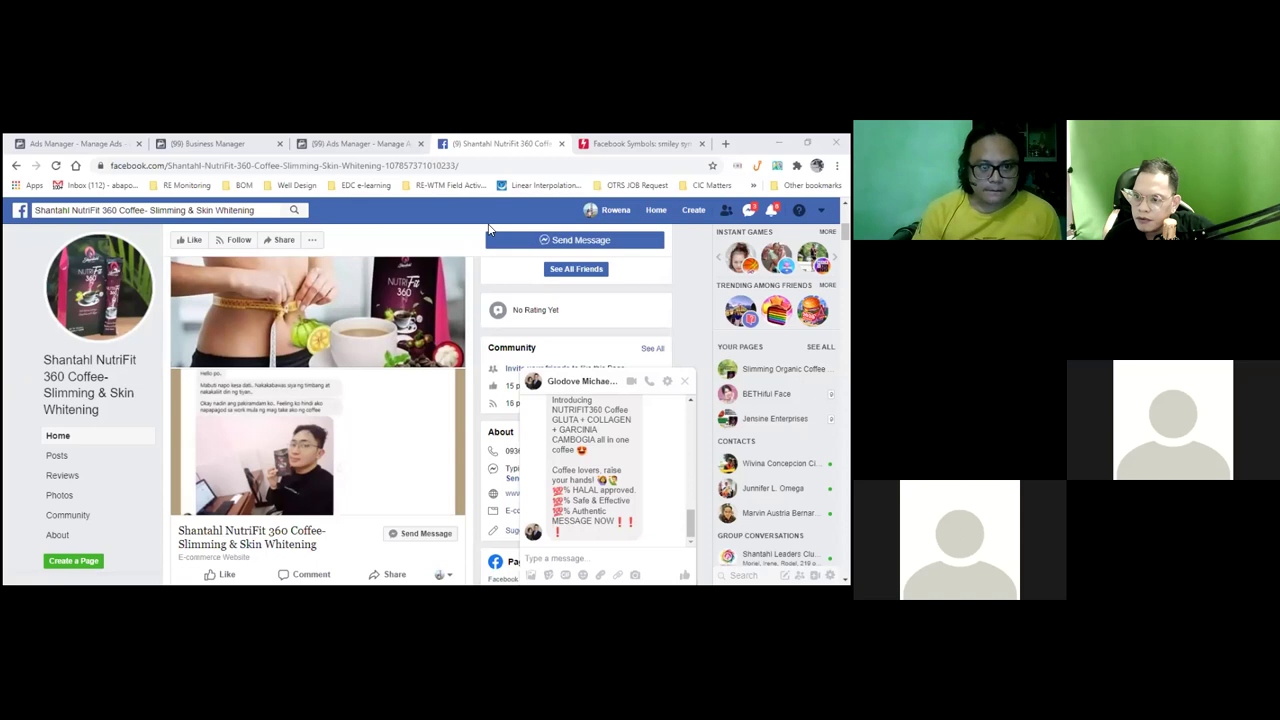
pyautogui.click(592, 328)
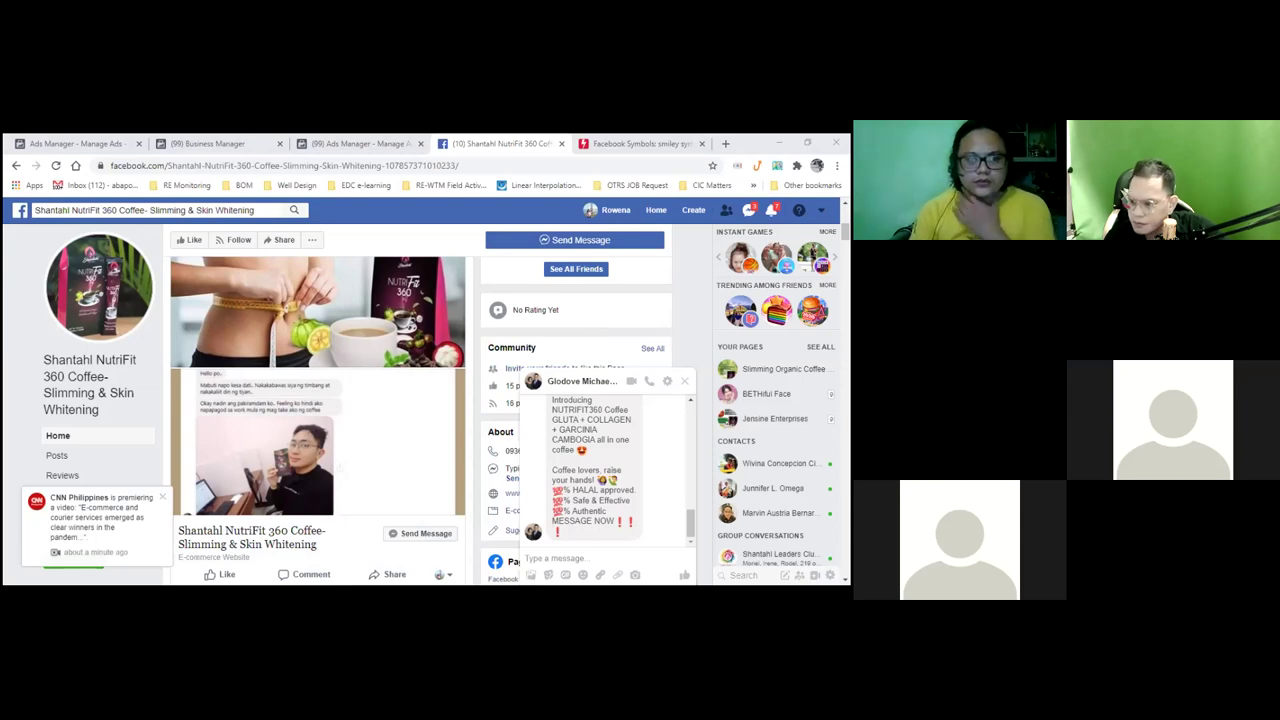
# Move the Business Manager and ad creation tabs into a separate browser window, away from the Shantahl NutriFit 360 page
pyautogui.click(368, 145)
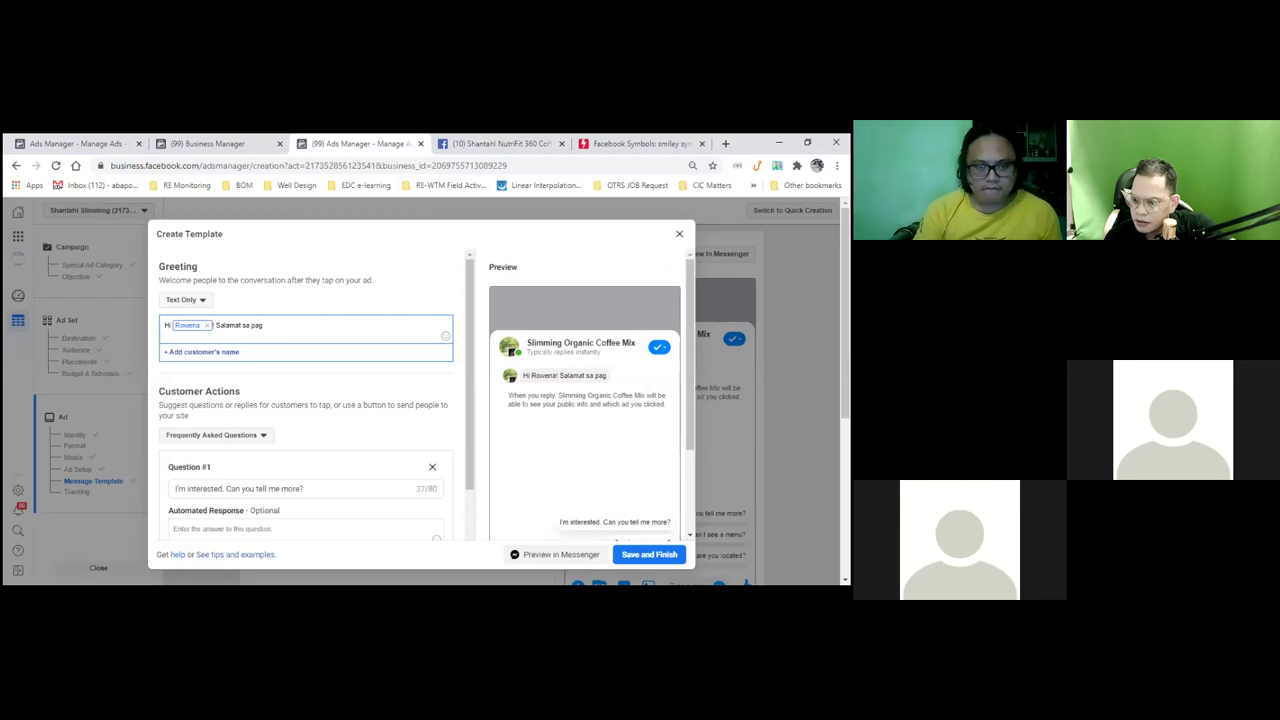
pyautogui.hotkey('alt', 'Tab')
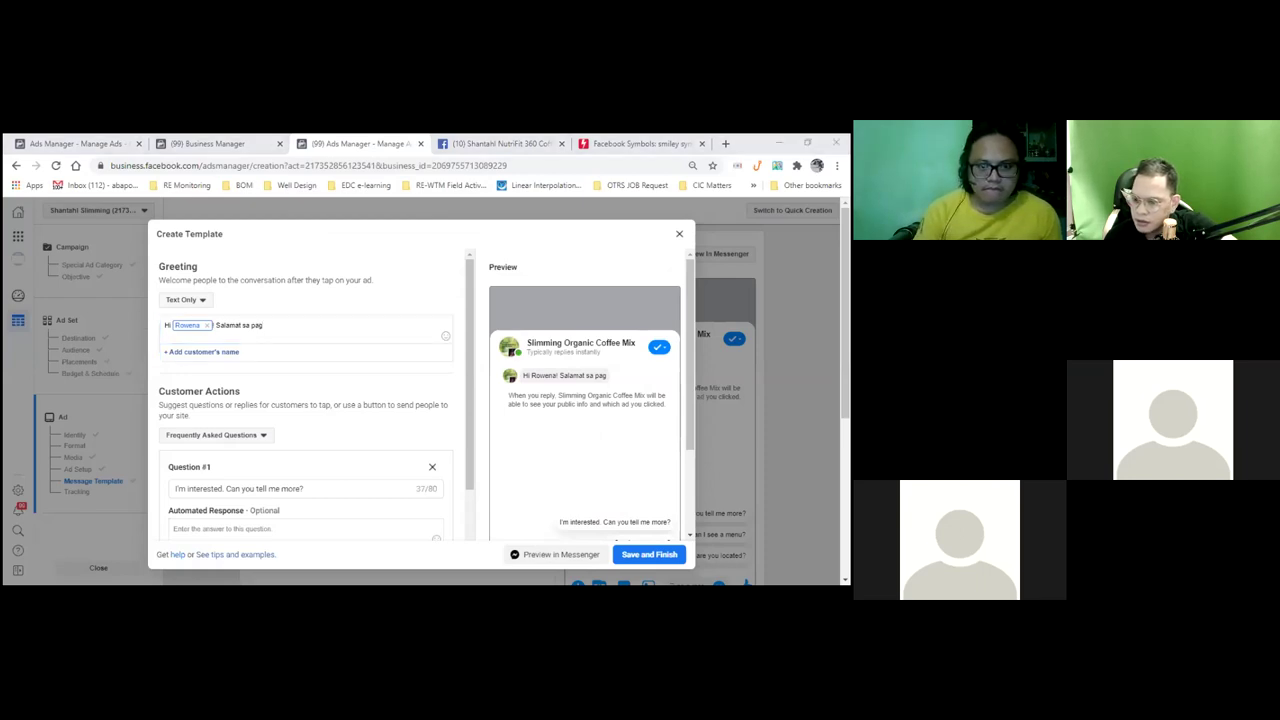
pyautogui.click(497, 145)
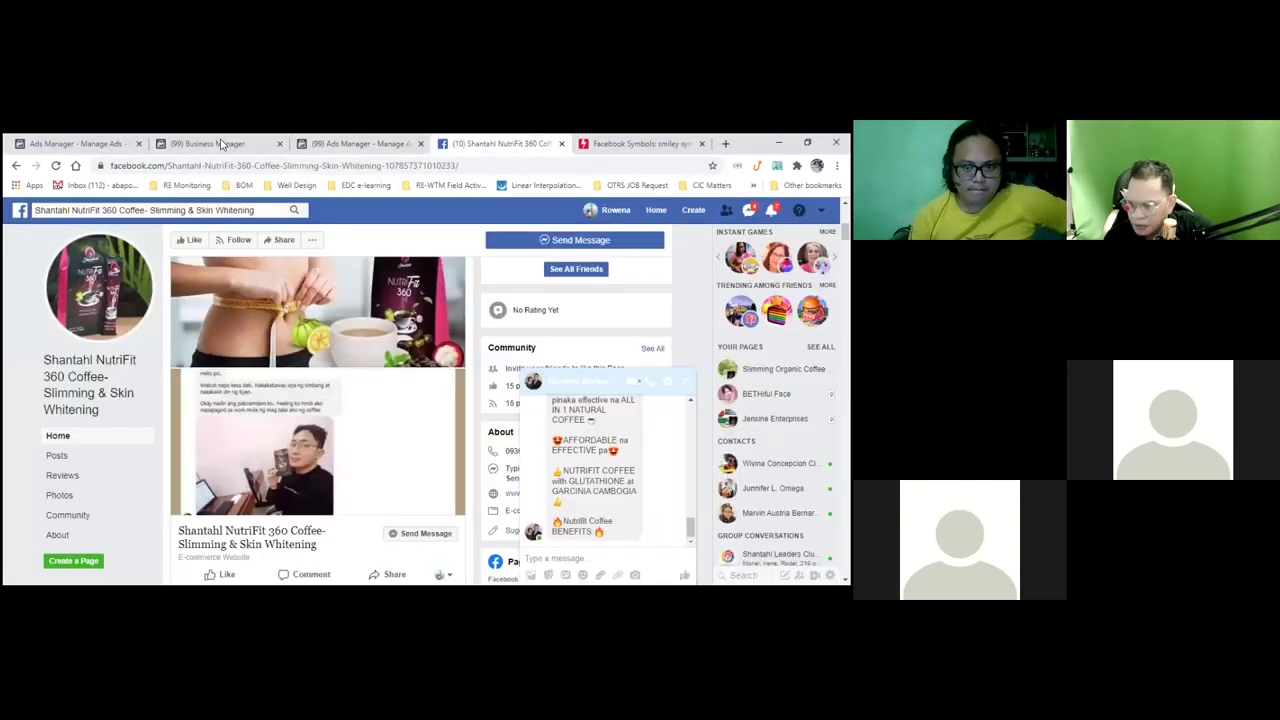
pyautogui.click(222, 145)
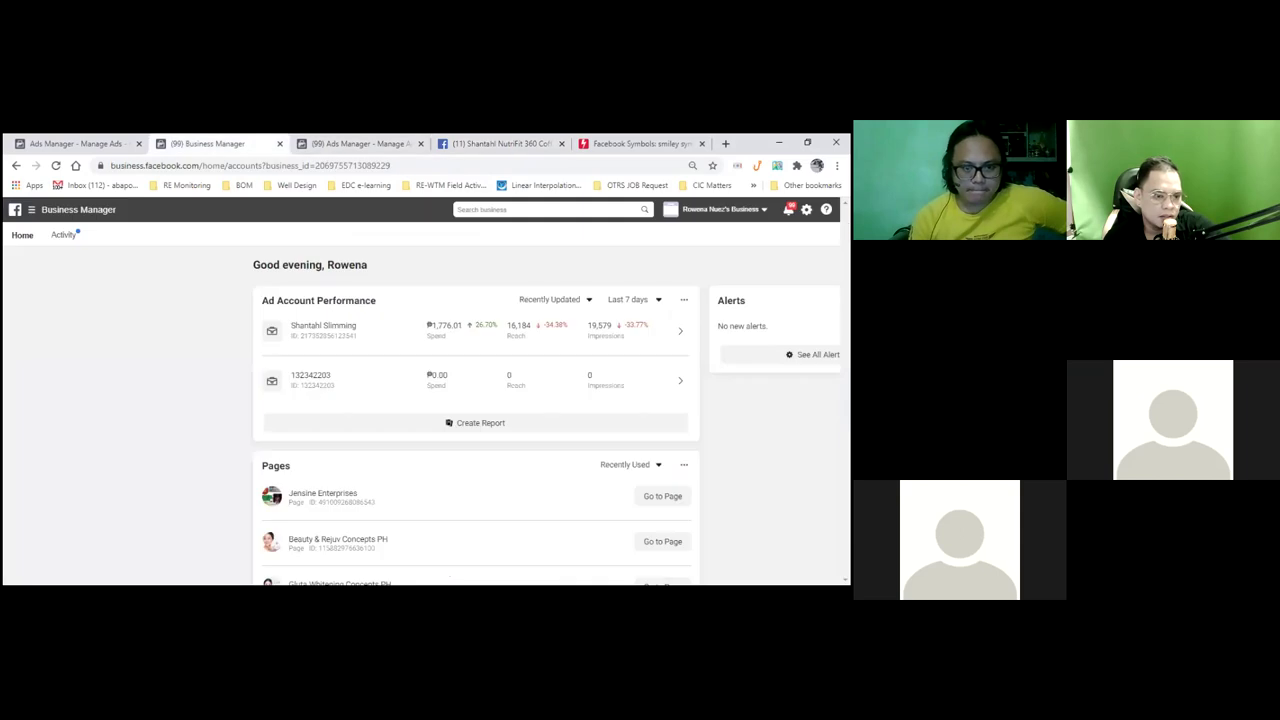
pyautogui.click(279, 143)
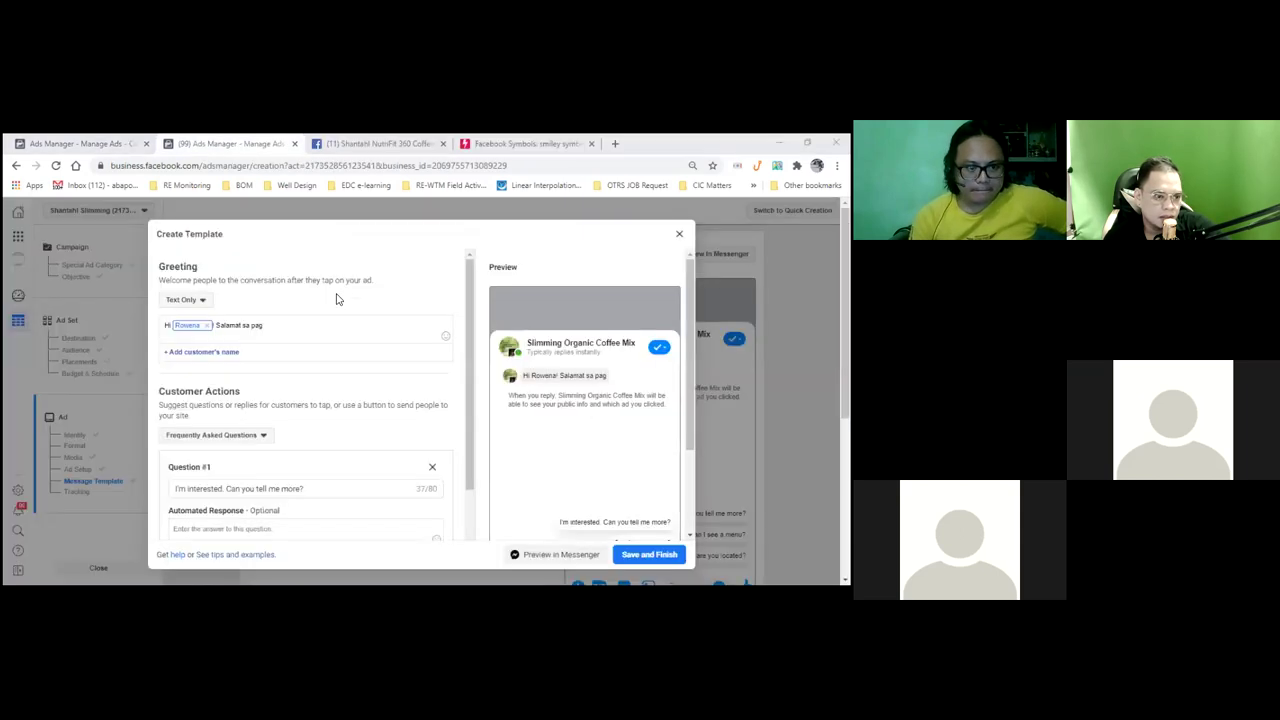
pyautogui.middleClick(226, 146)
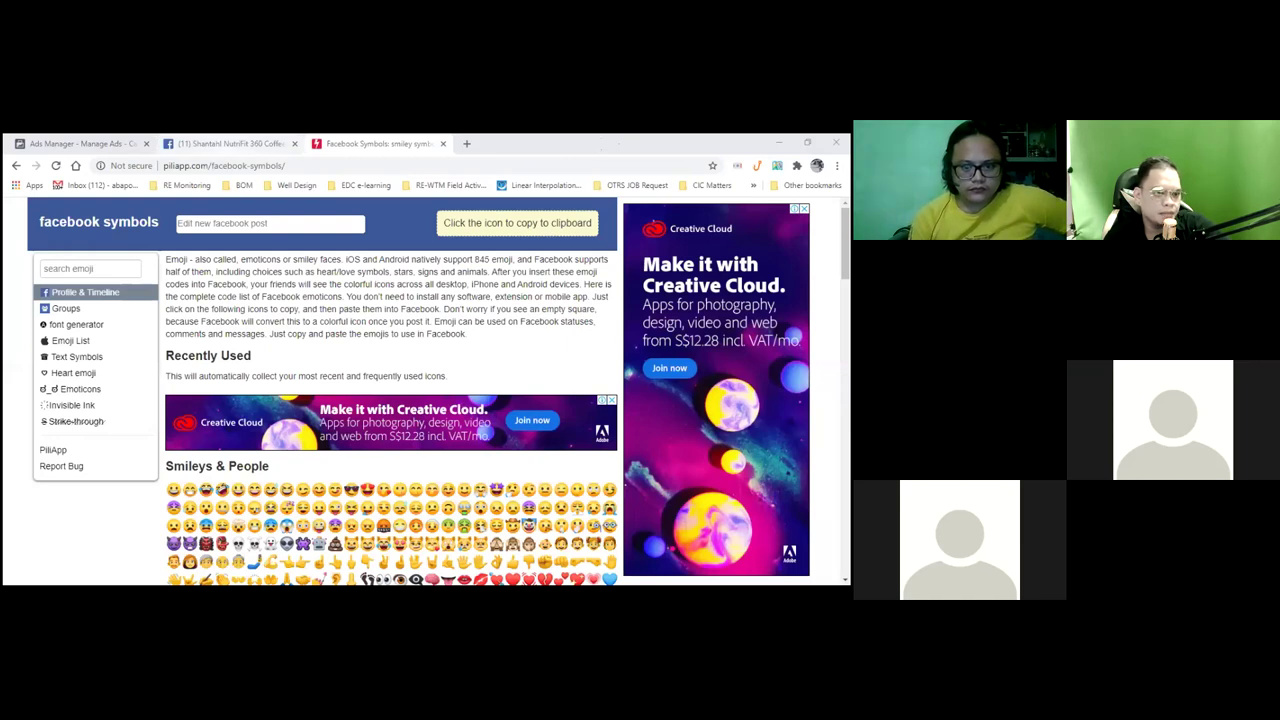
# Copy the "NUTRIFIT COFFEE" promotional message from the chat on the product page, minimizing the other open chat
pyautogui.hotkey('ctrl', 'shift', 'Tab')
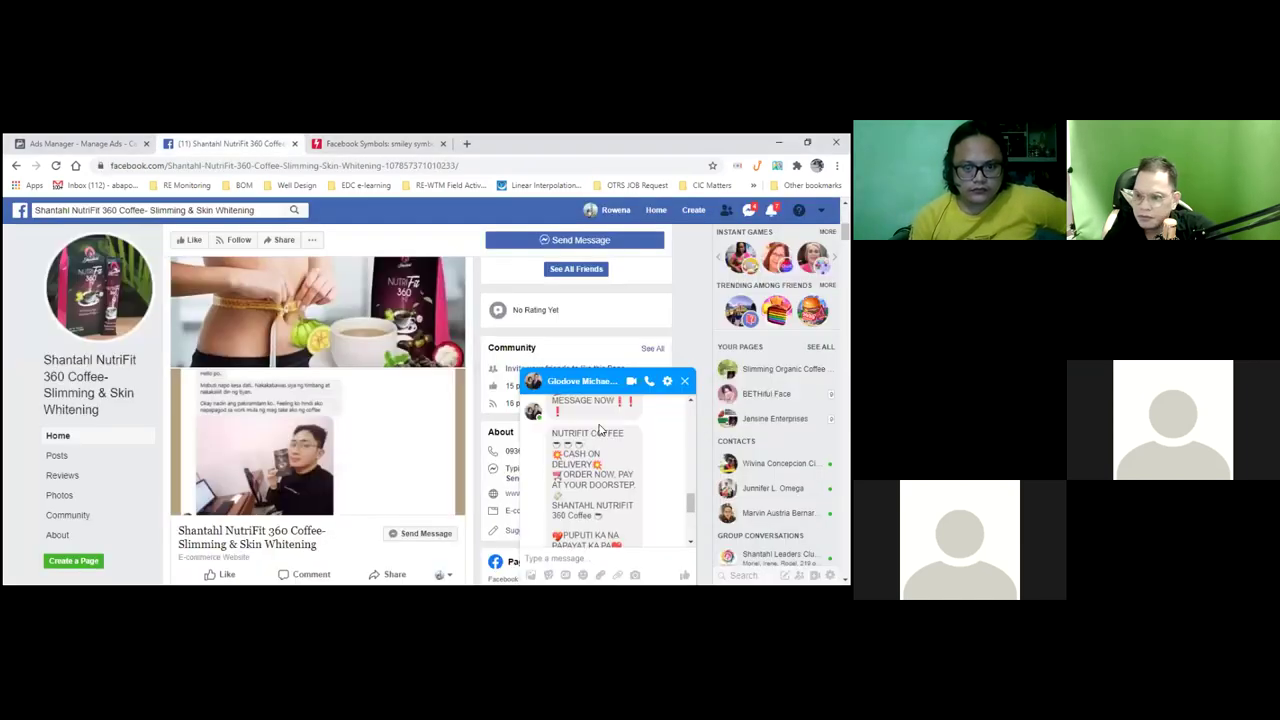
pyautogui.moveTo(551, 436); pyautogui.dragTo(615, 537)
pyautogui.scroll(-2, 614, 532)
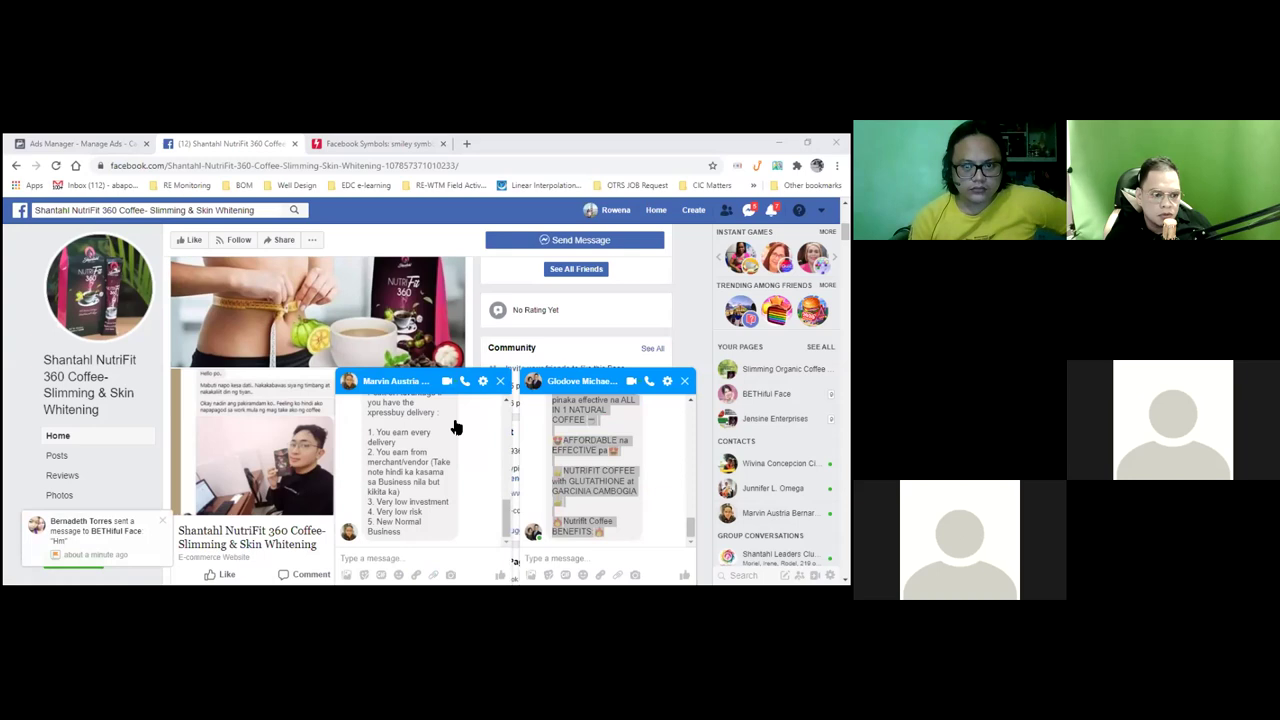
pyautogui.click(501, 574)
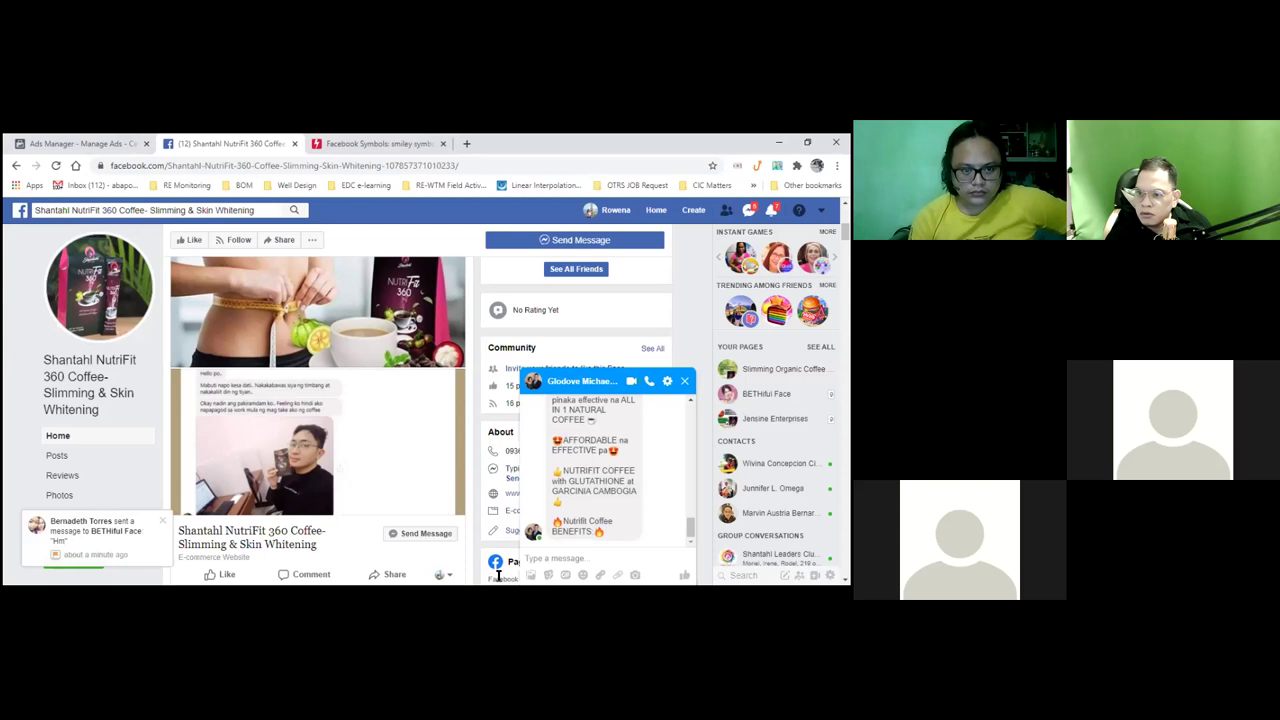
pyautogui.scroll(3, 556, 447)
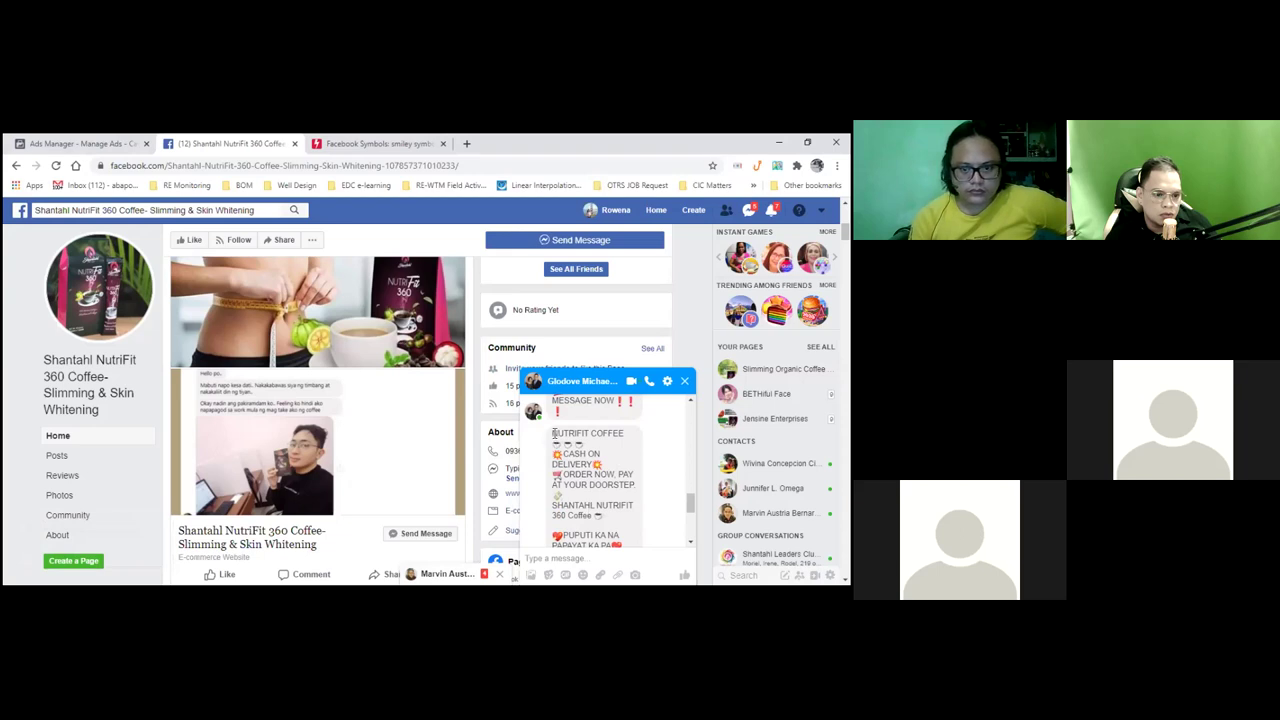
pyautogui.moveTo(600, 510); pyautogui.dragTo(612, 536)
pyautogui.rightClick(568, 450)
pyautogui.click(572, 455)
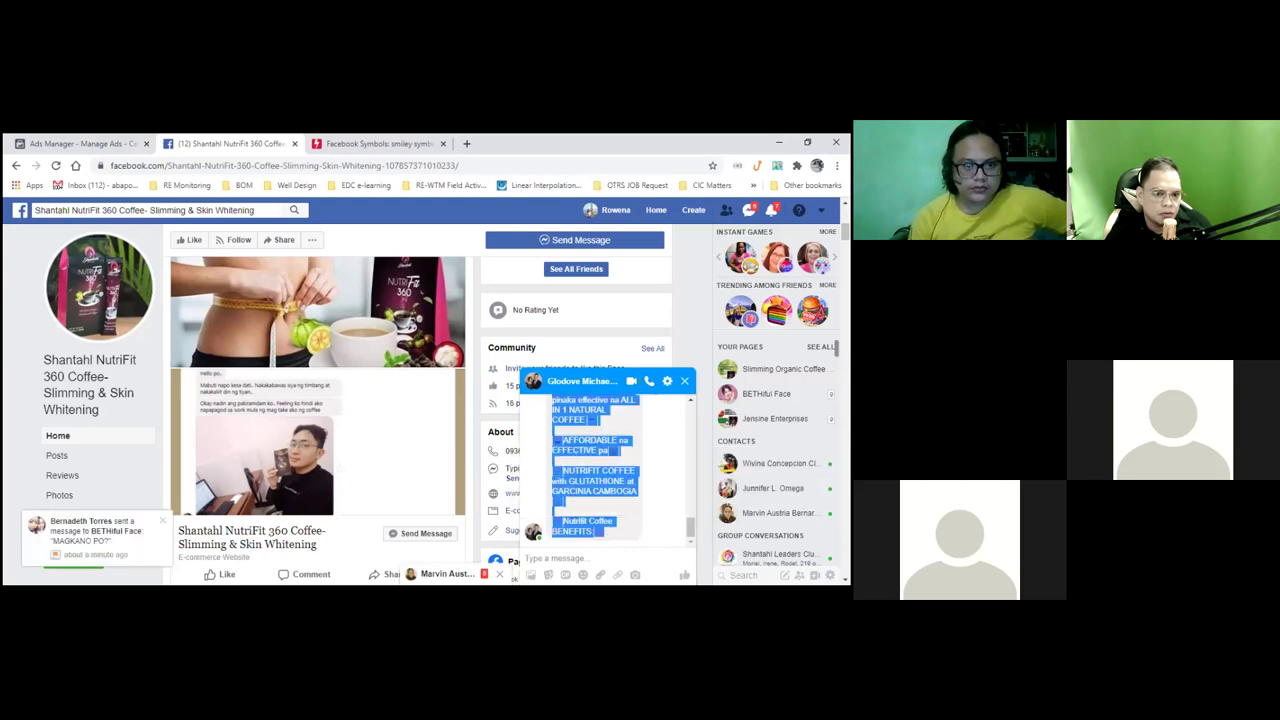
# Return to the template in the other window and rewrite its greeting as "Hi" followed by the recipient's first name
pyautogui.hotkey('alt', 'Tab')
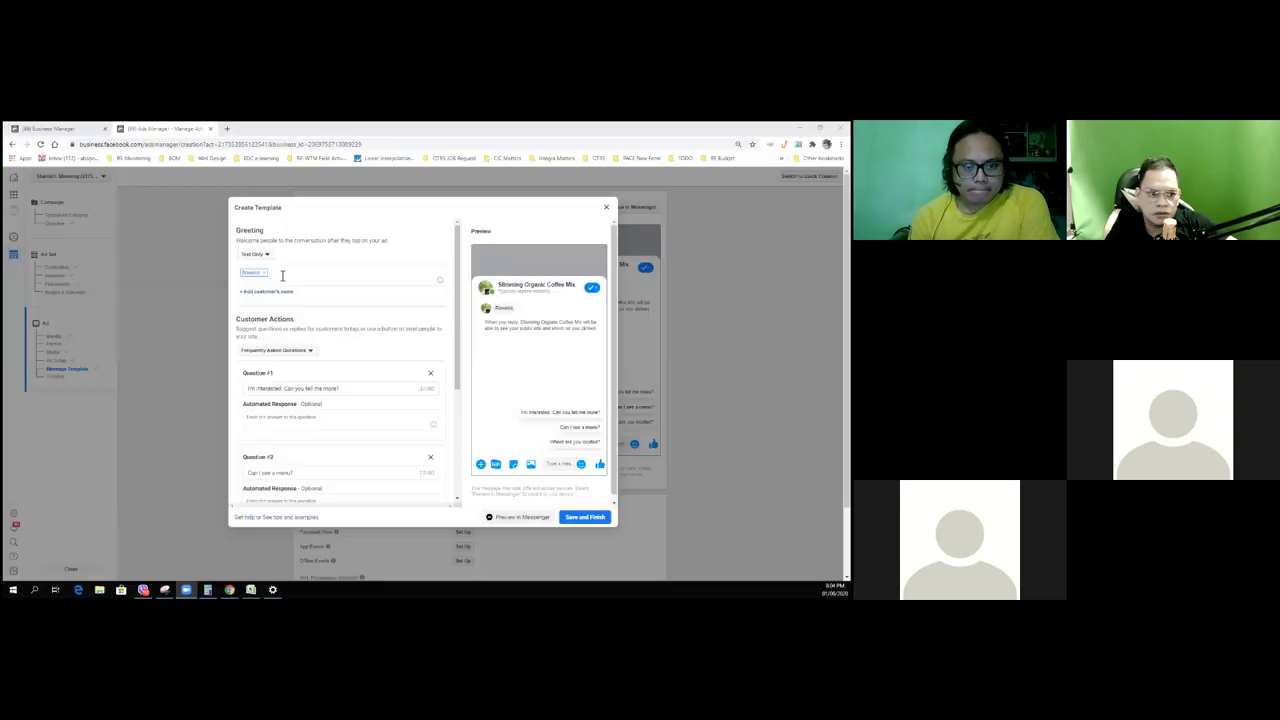
pyautogui.click(276, 277)
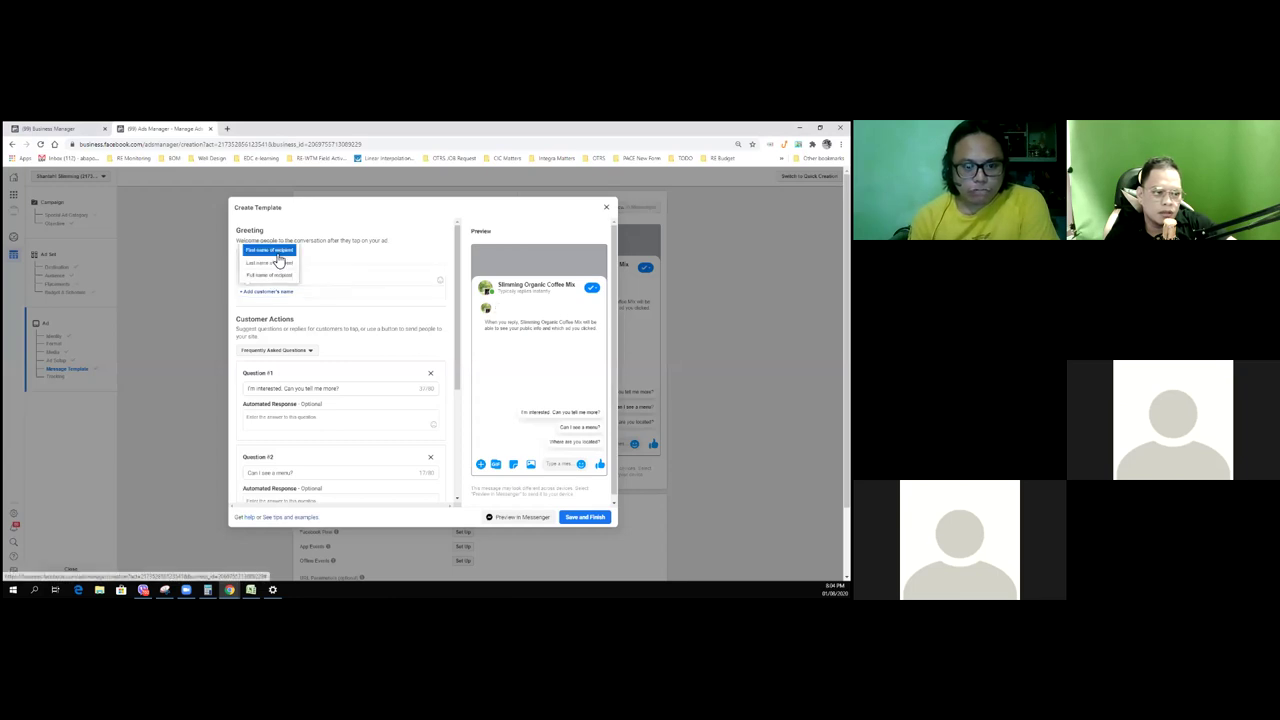
pyautogui.press('BackSpace')
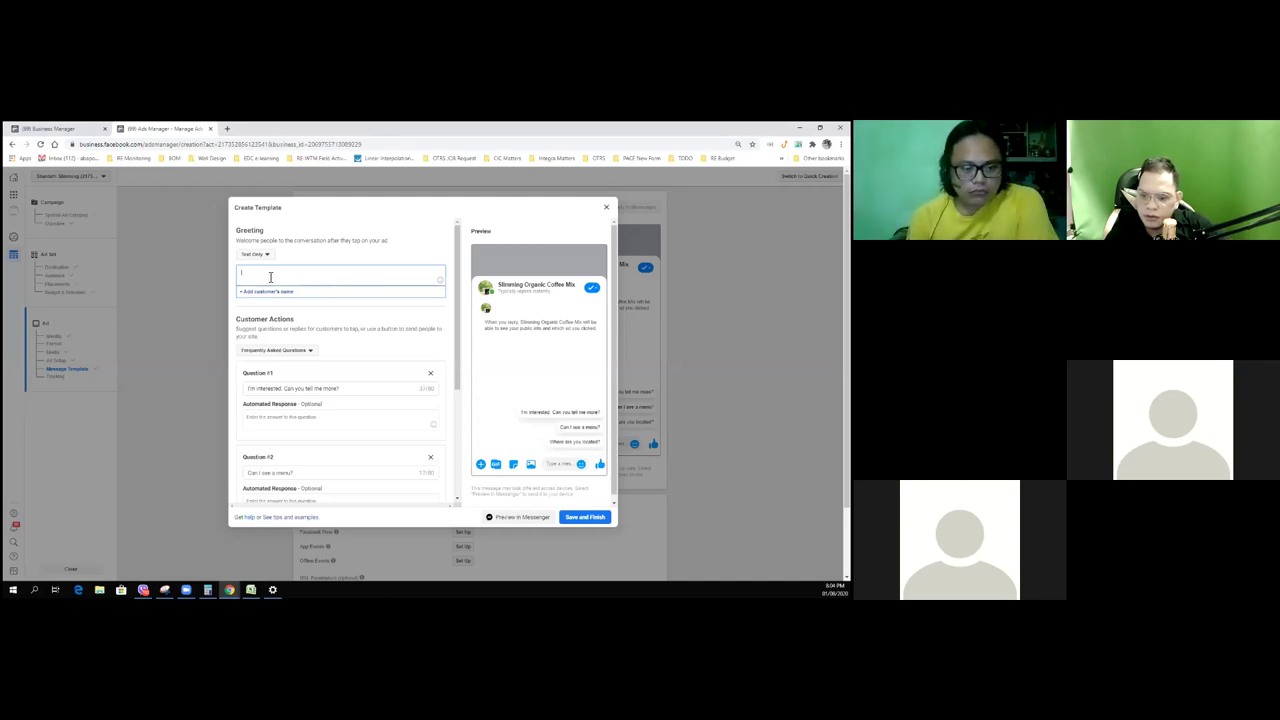
pyautogui.write('Hi')
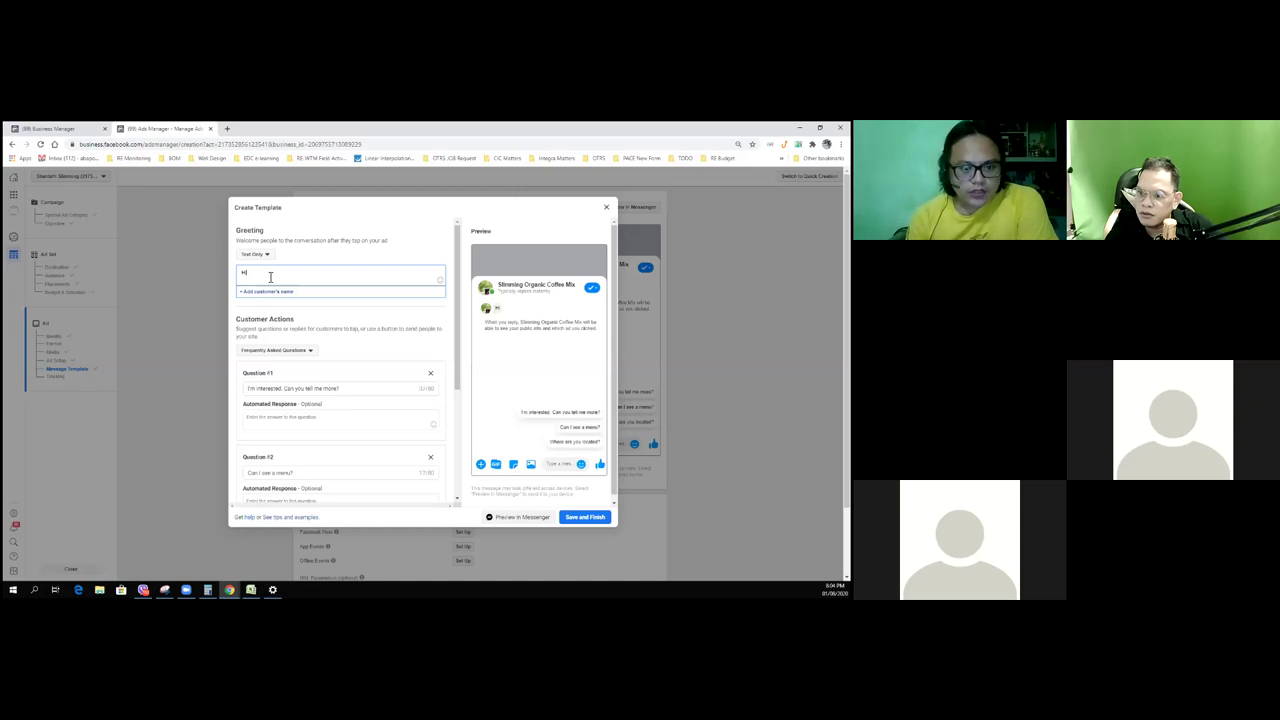
pyautogui.click(262, 291)
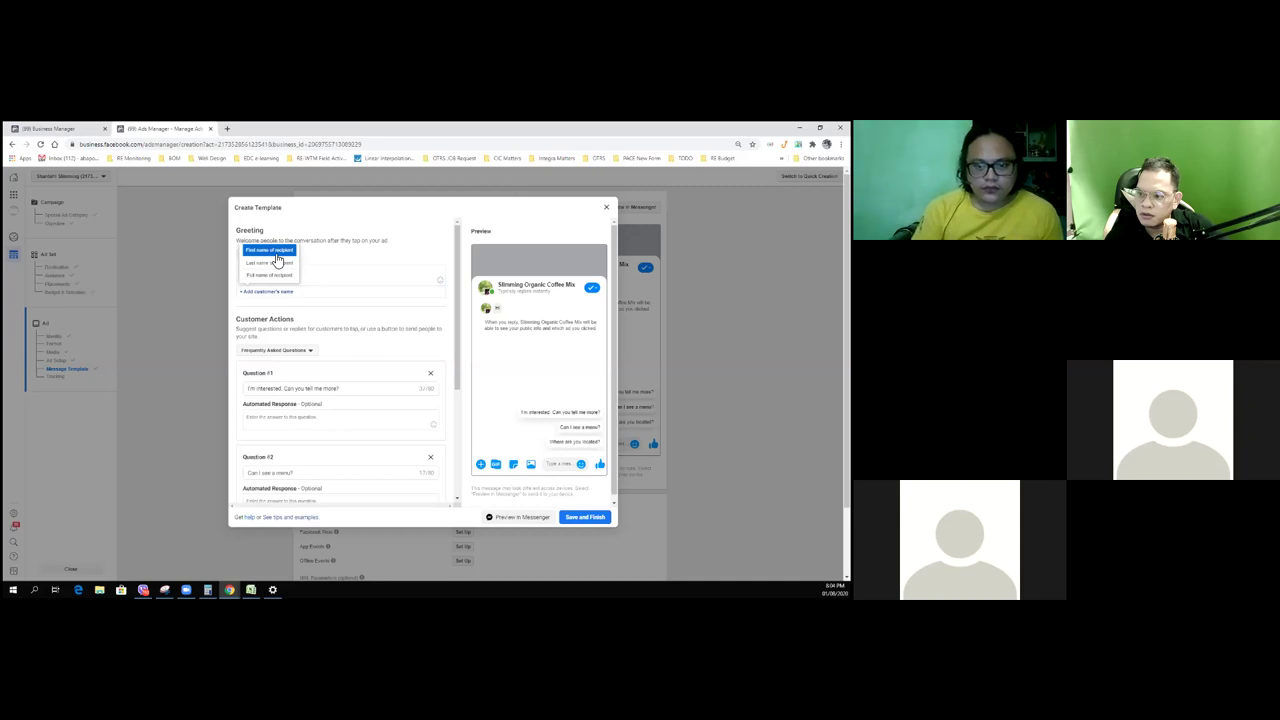
pyautogui.click(272, 251)
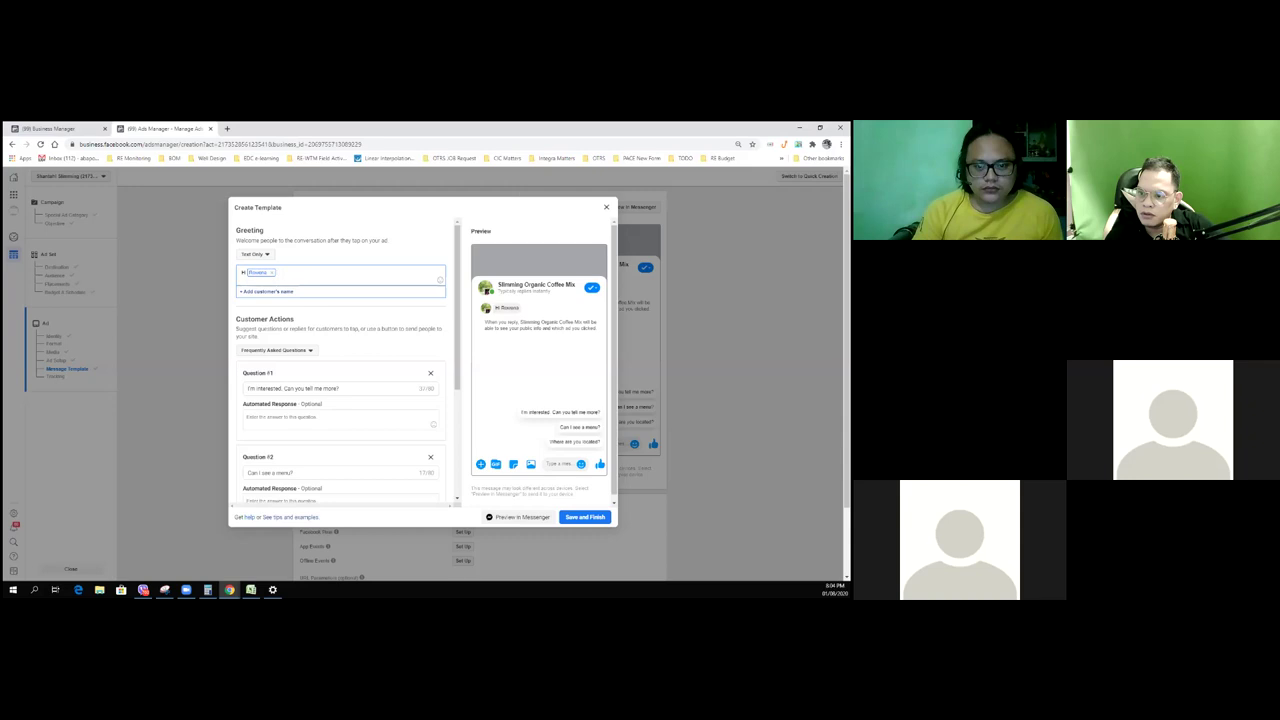
# Try to paste the copied promotional message after the recipient's first name in the template greeting
pyautogui.hotkey('alt', 'Tab')
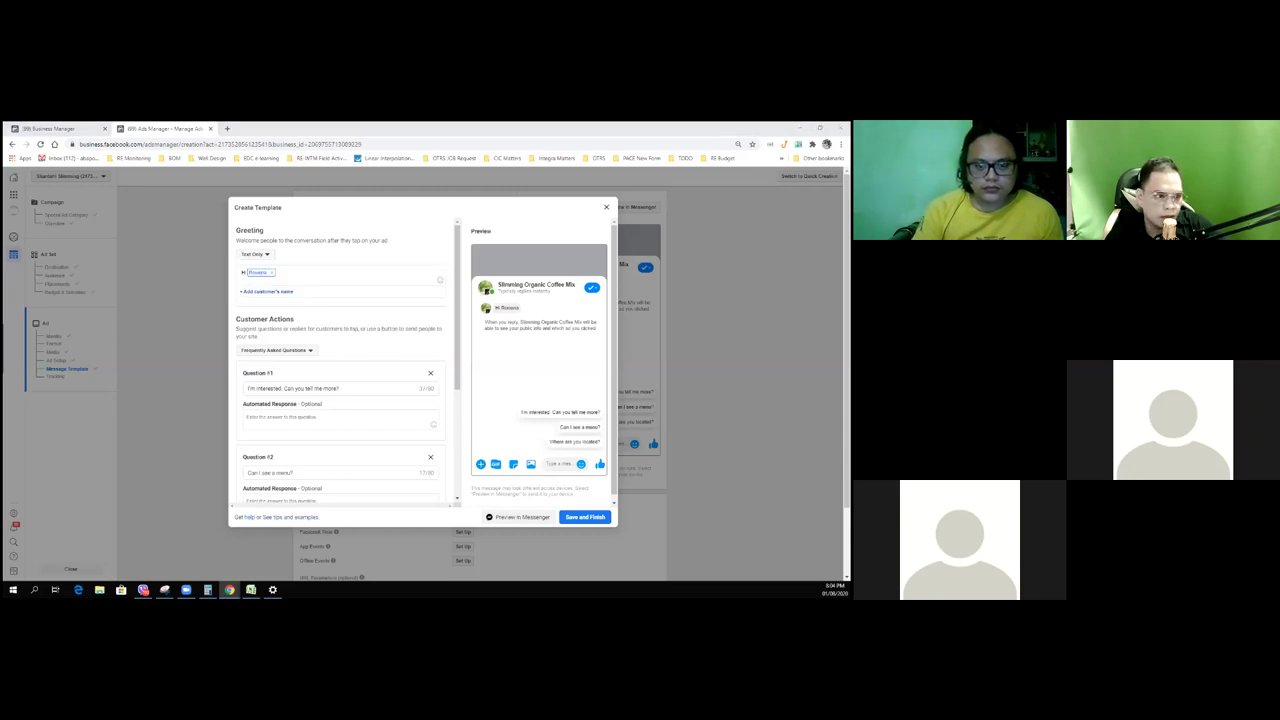
pyautogui.click(286, 275)
pyautogui.rightClick(285, 277)
pyautogui.click(313, 347)
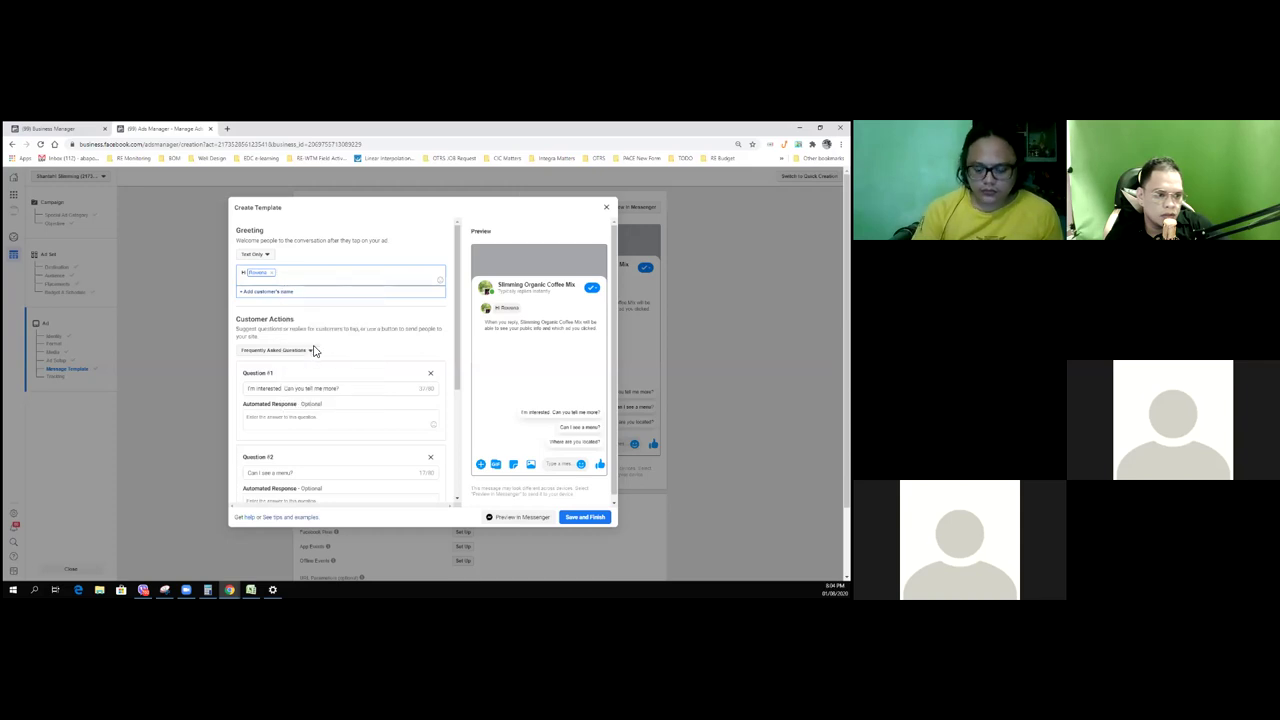
pyautogui.rightClick(286, 276)
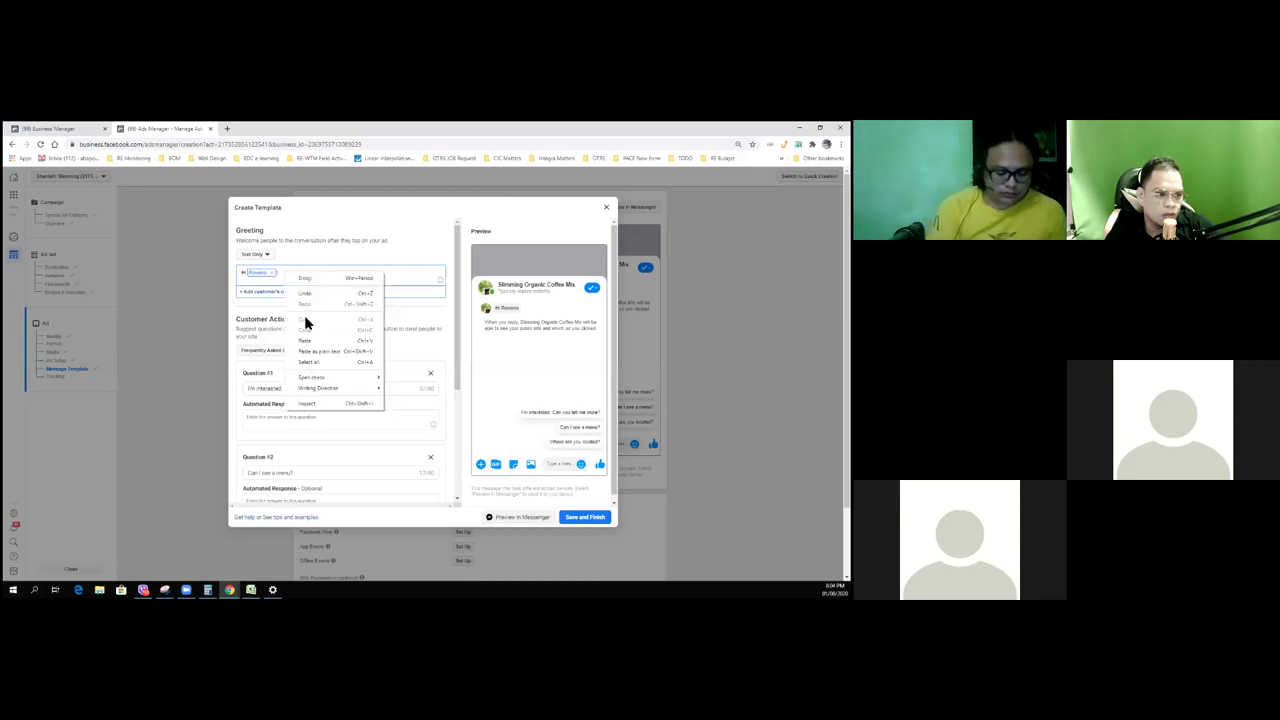
pyautogui.click(310, 345)
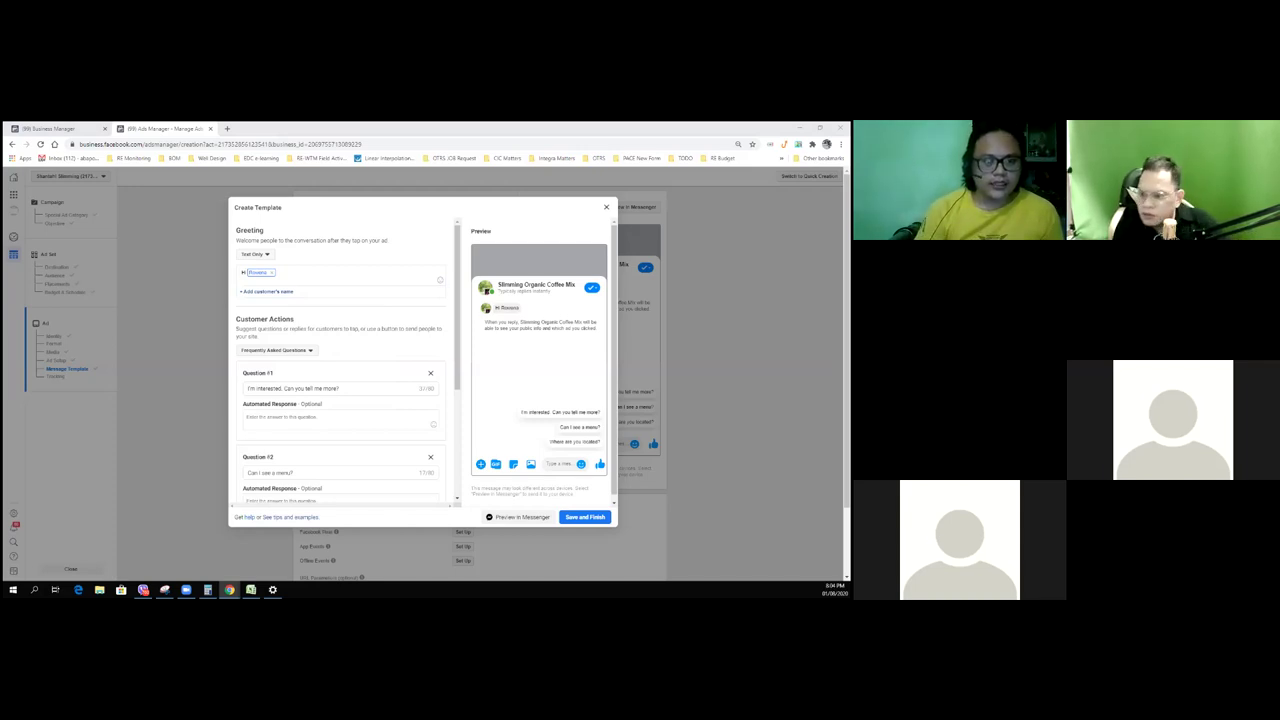
pyautogui.click(296, 278)
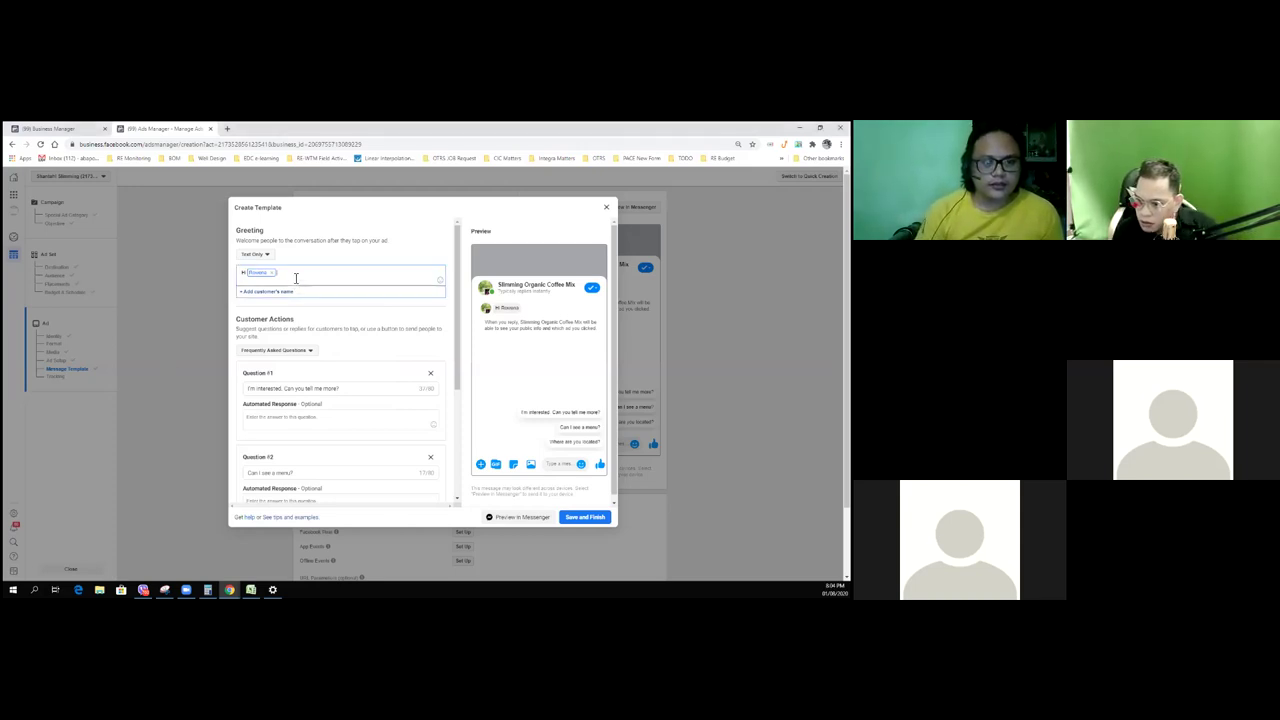
pyautogui.rightClick(296, 277)
pyautogui.click(323, 350)
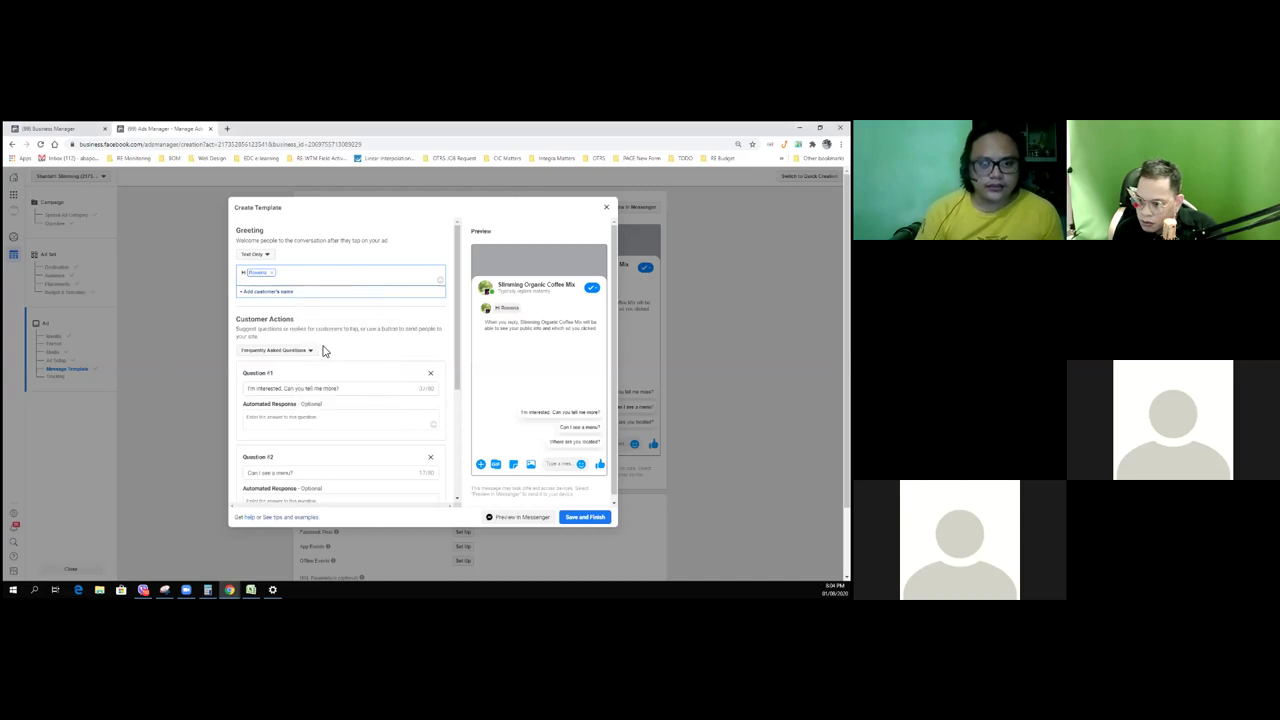
pyautogui.rightClick(296, 277)
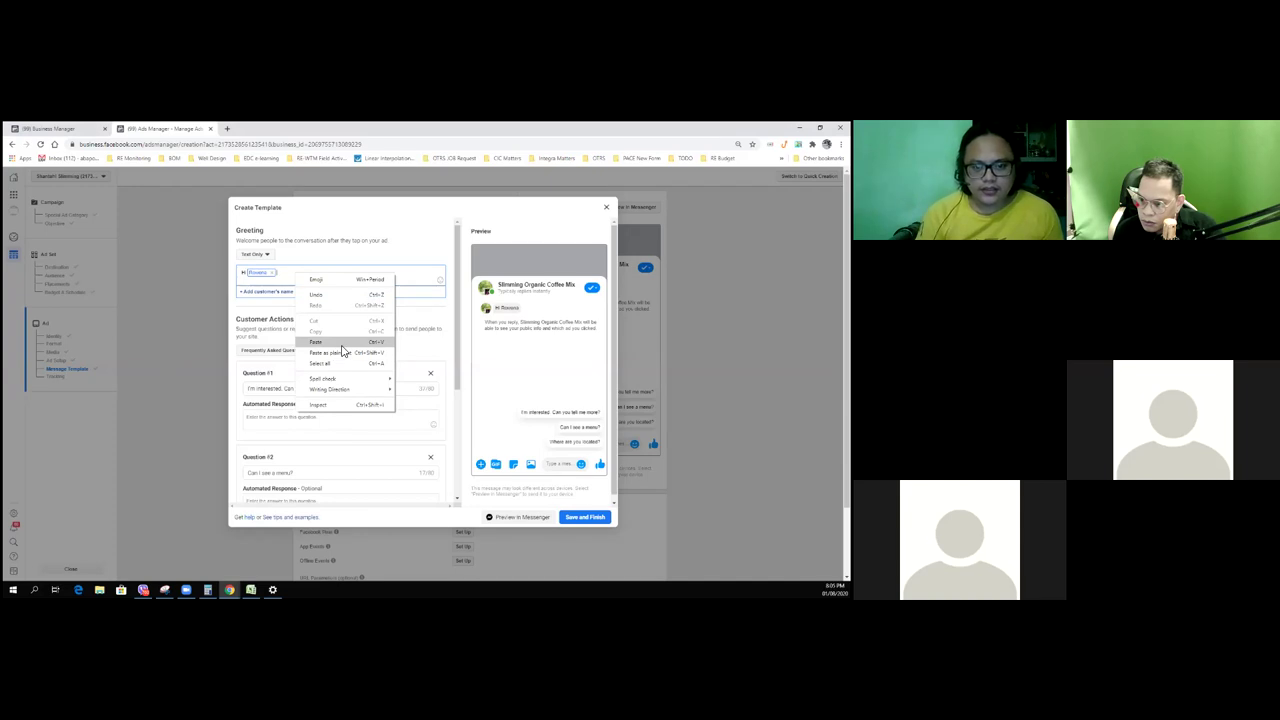
pyautogui.click(341, 345)
pyautogui.rightClick(306, 281)
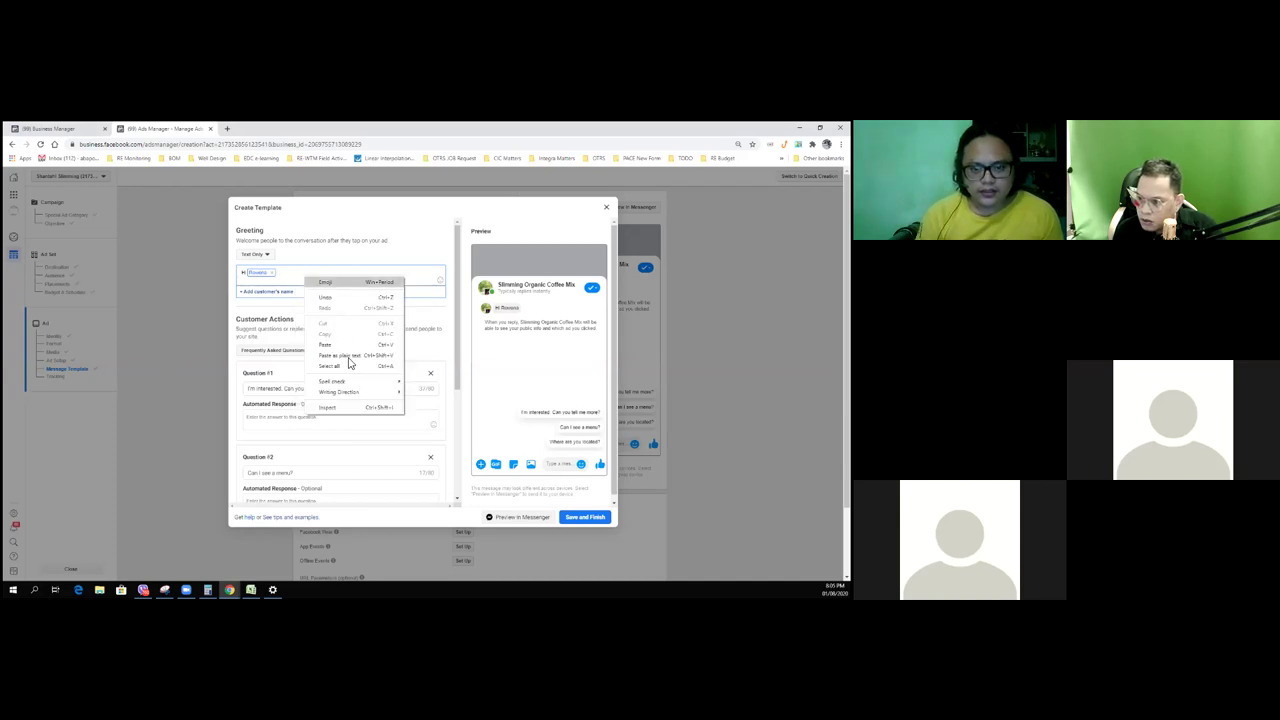
pyautogui.click(349, 364)
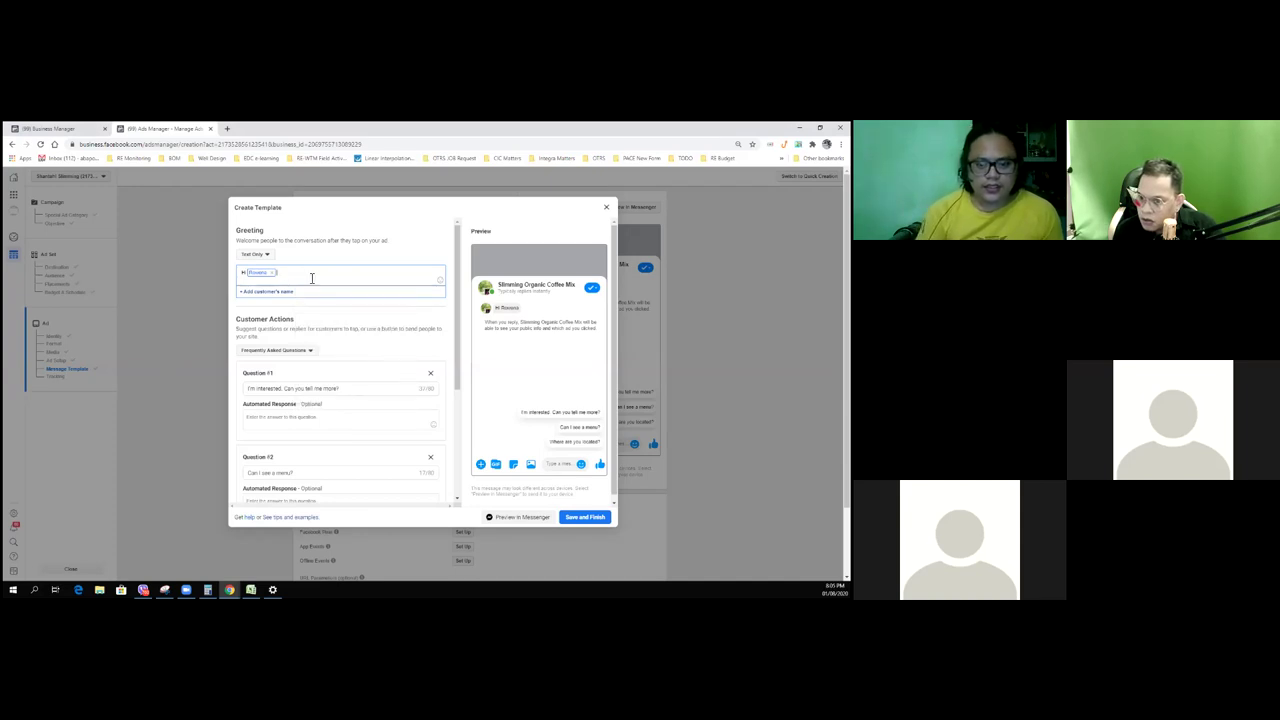
pyautogui.rightClick(309, 279)
pyautogui.click(340, 347)
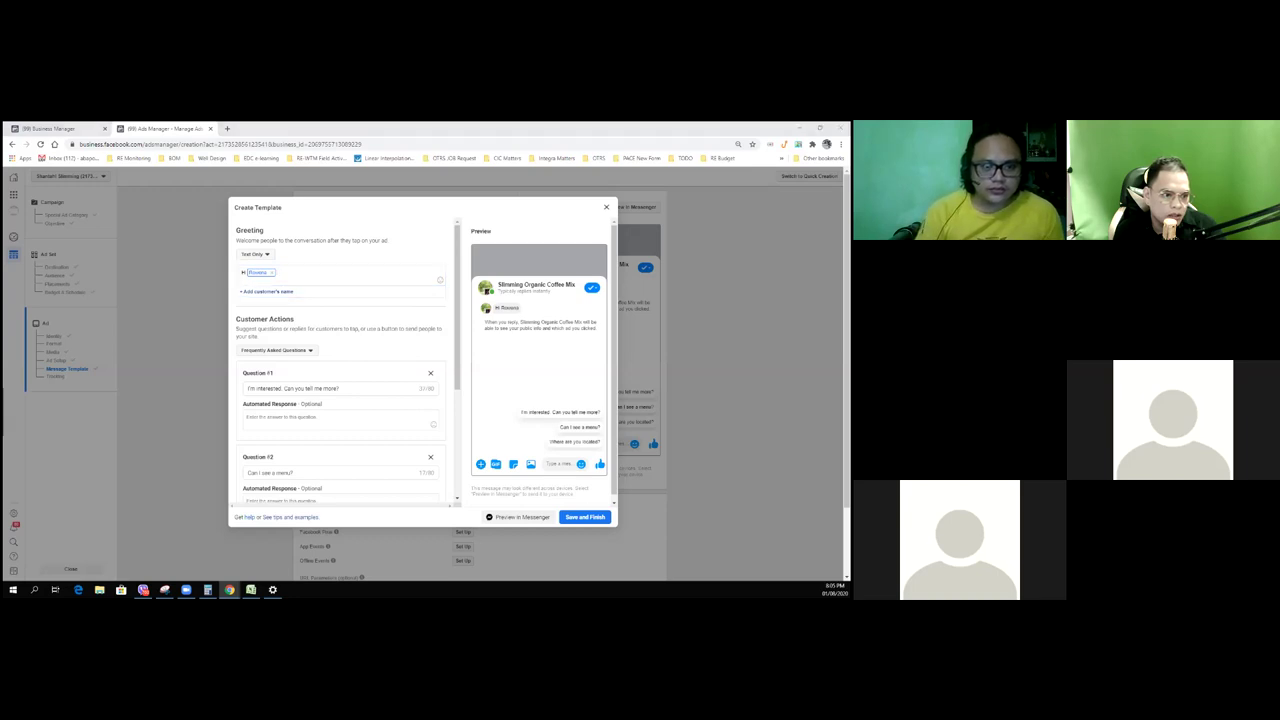
pyautogui.click(285, 280)
pyautogui.rightClick(284, 280)
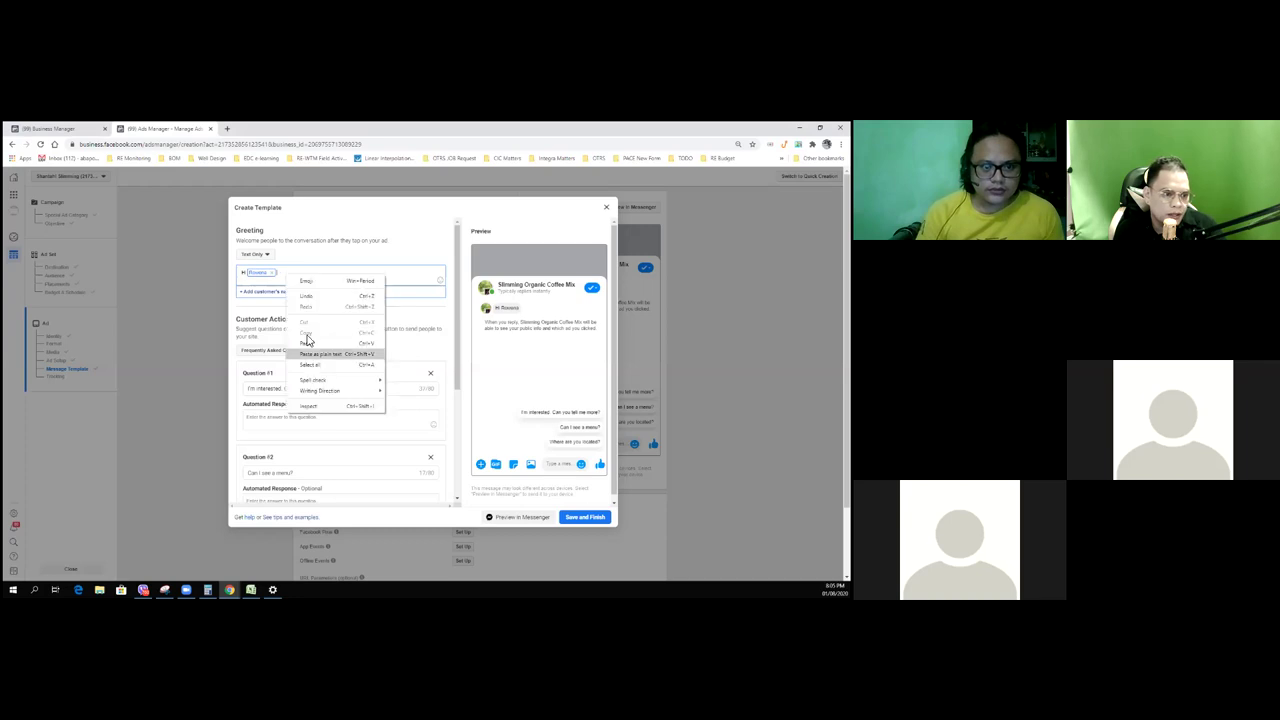
pyautogui.click(311, 347)
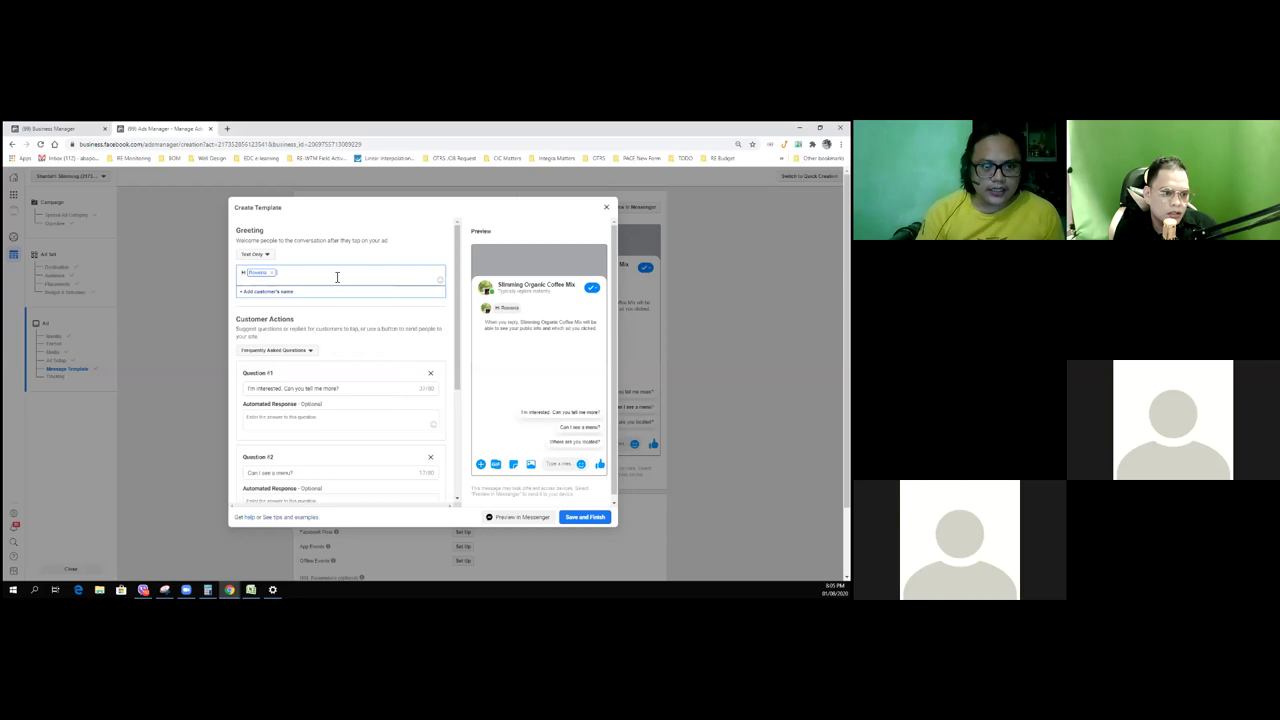
pyautogui.rightClick(298, 276)
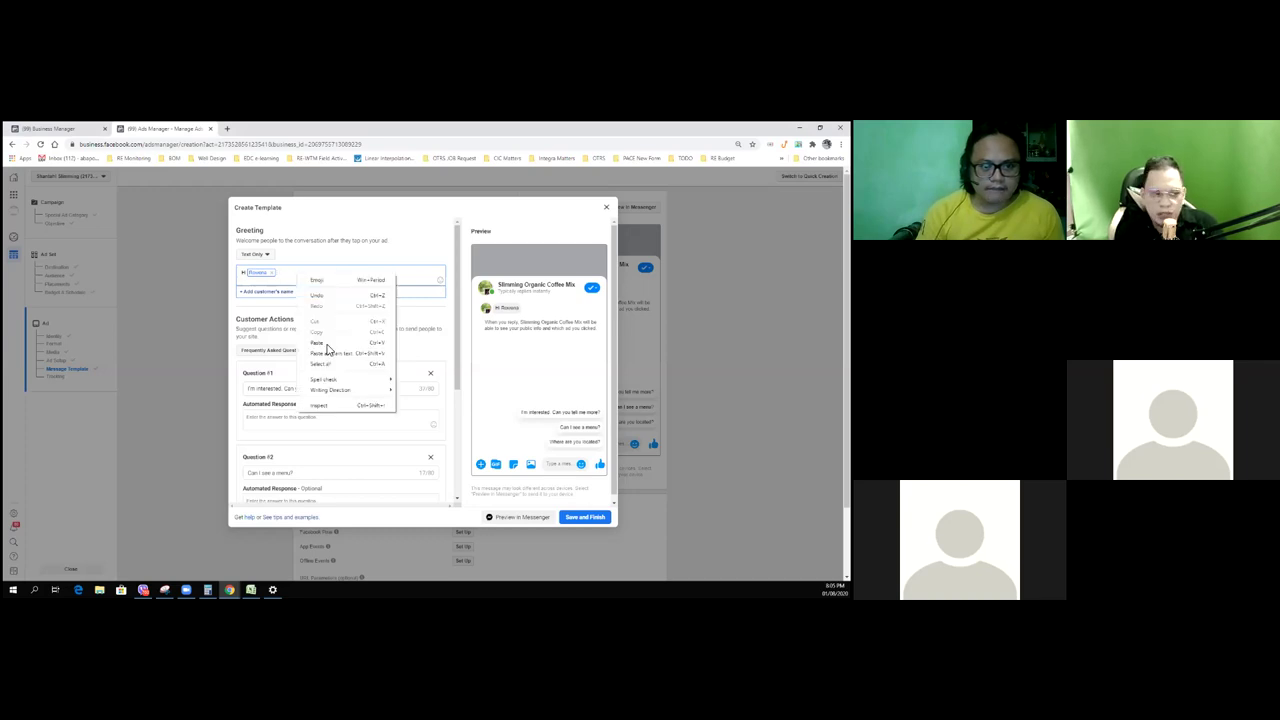
pyautogui.click(330, 347)
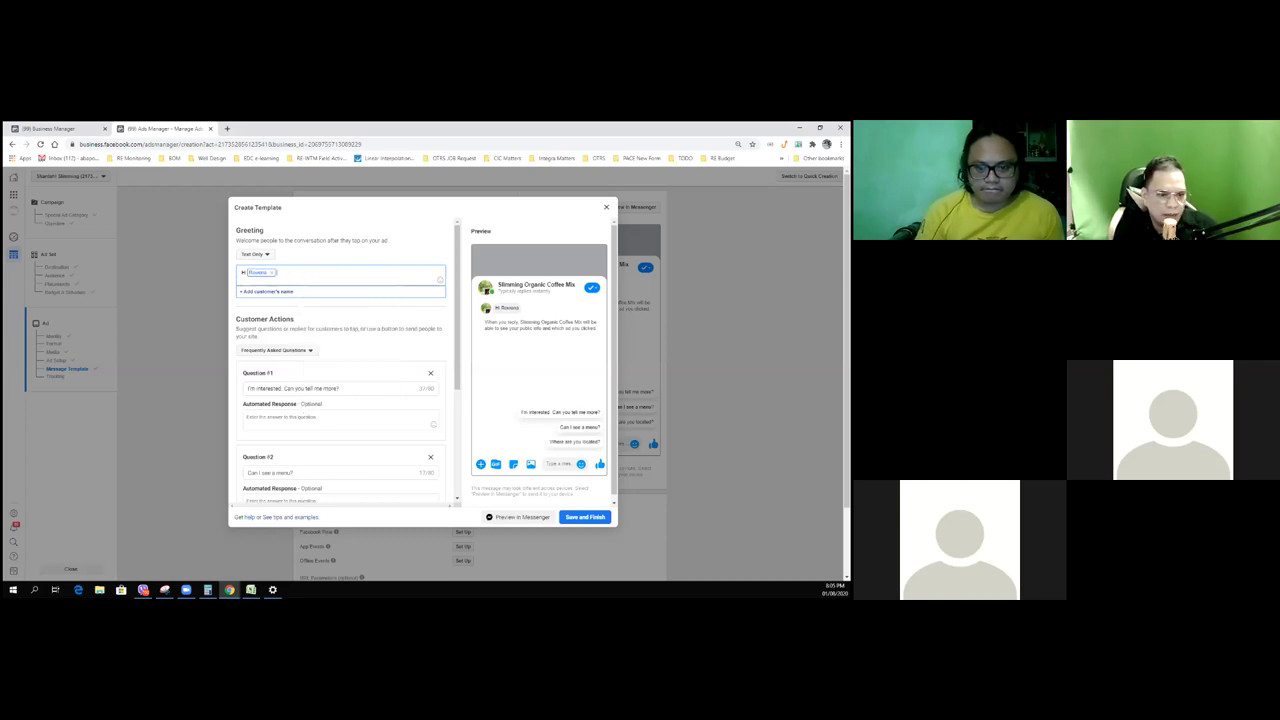
# Try adding hand-written text after the recipient's first name in the greeting and trim its last letters
pyautogui.hotkey('alt', 'Tab')
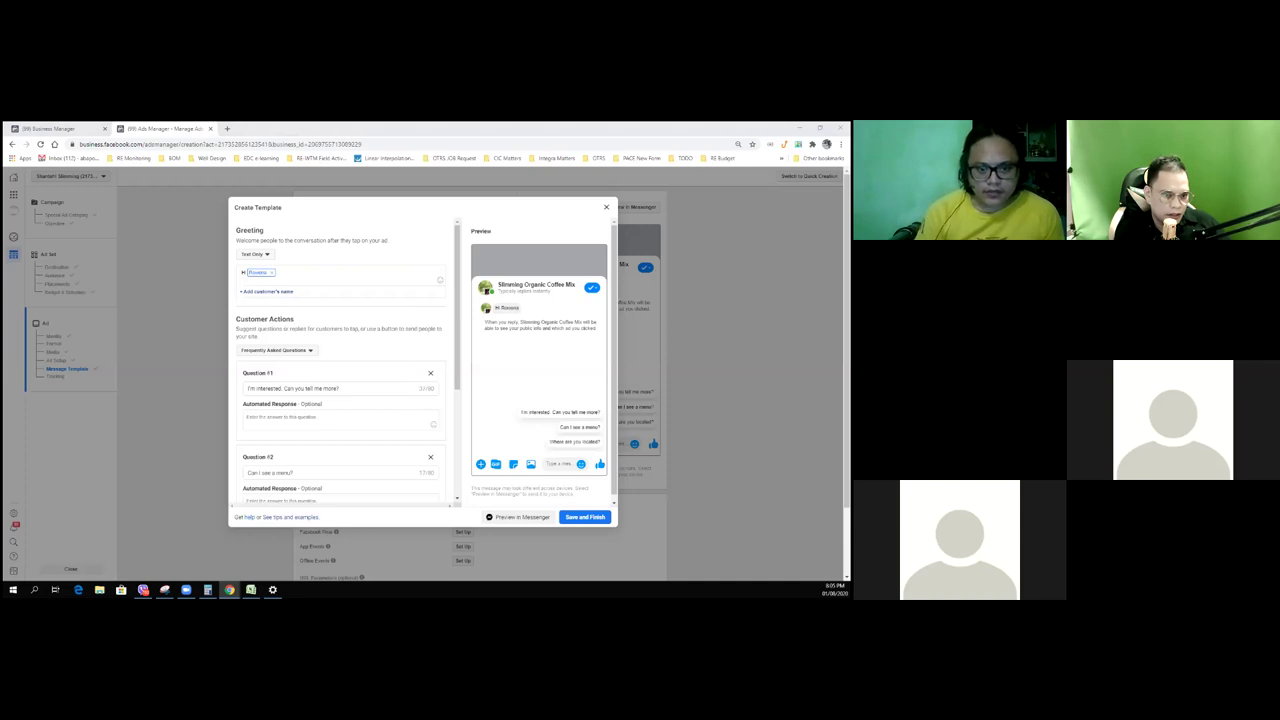
pyautogui.click(299, 275)
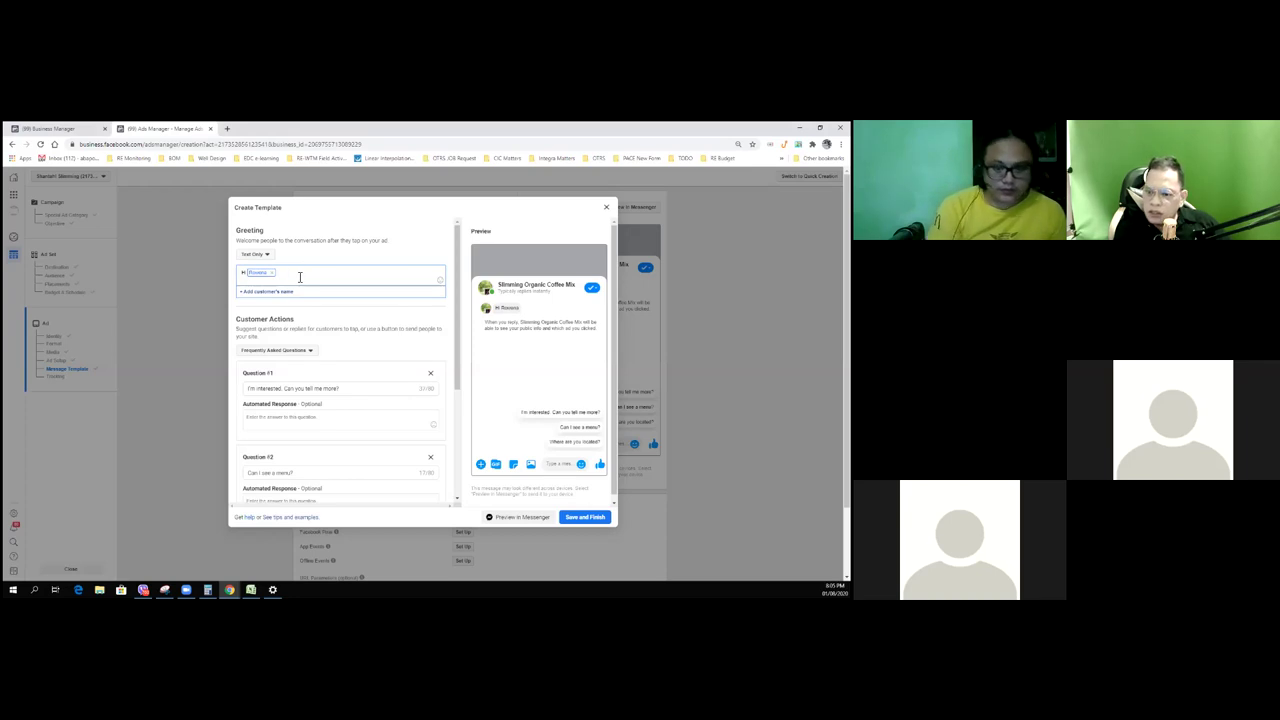
pyautogui.write('Tol')
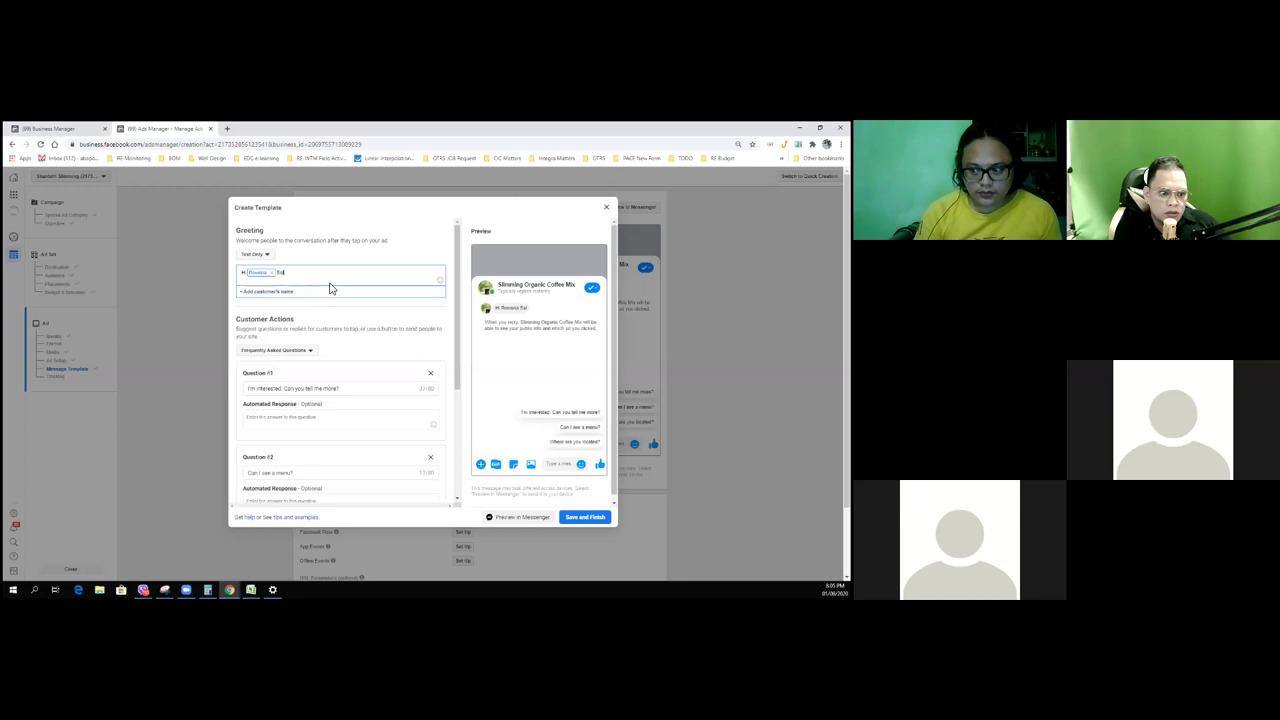
pyautogui.write('amat')
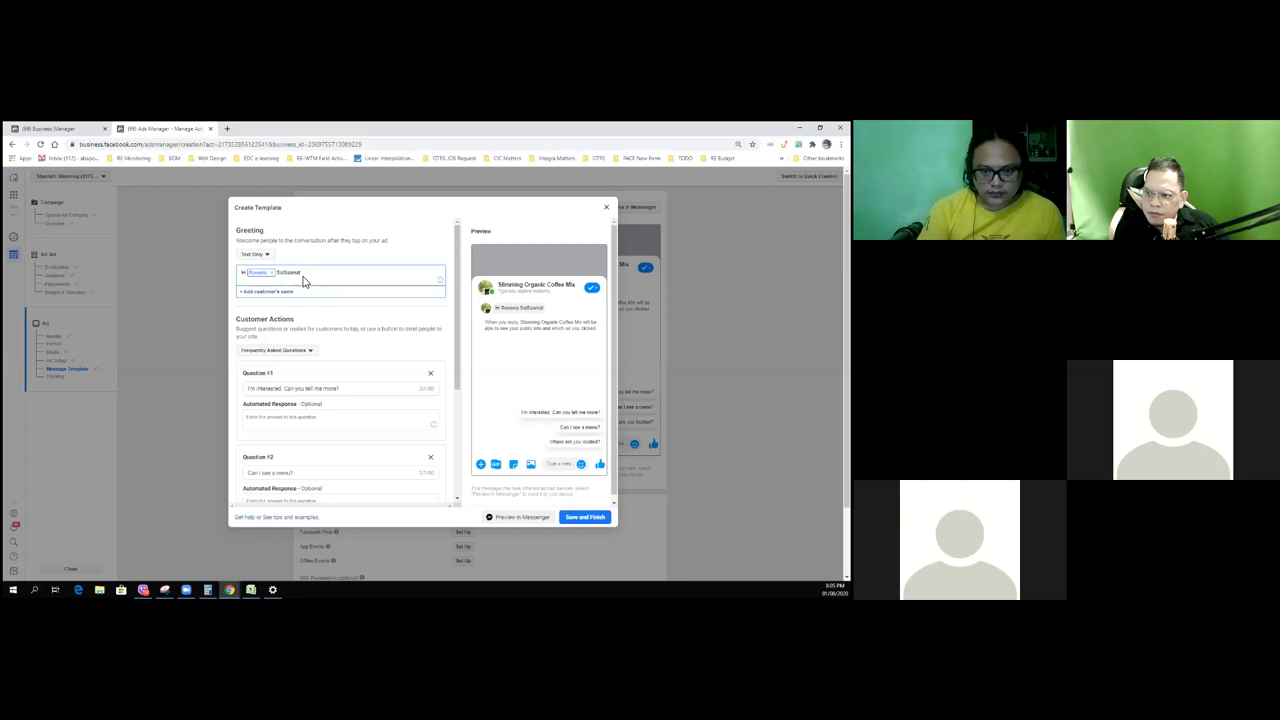
pyautogui.press('BackSpace')
pyautogui.press('BackSpace')
pyautogui.press('BackSpace')
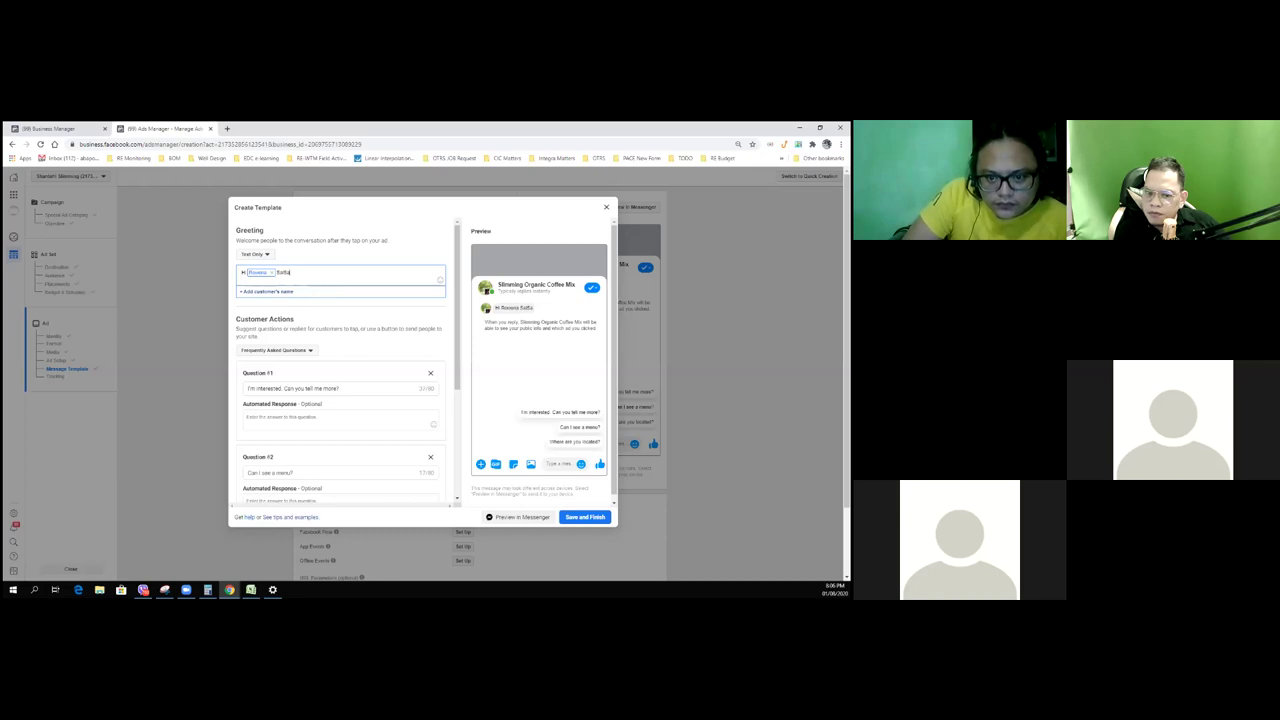
pyautogui.hotkey('alt', 'Tab')
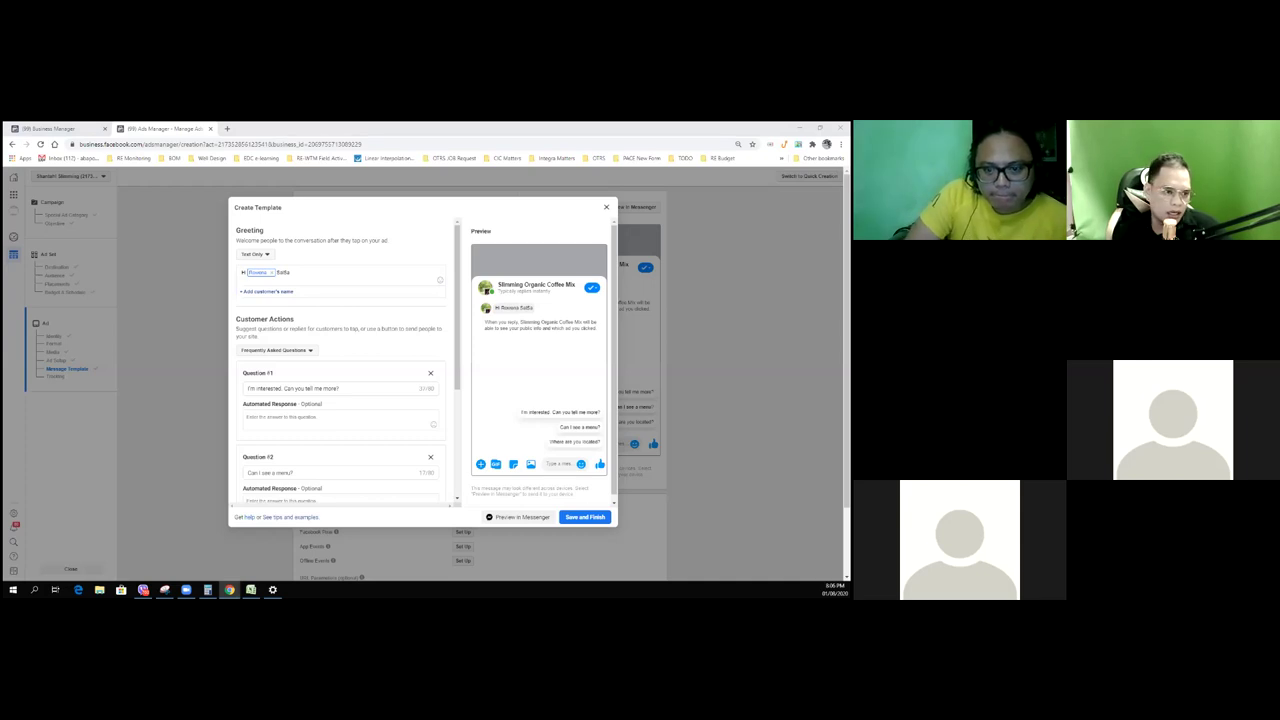
pyautogui.click(299, 279)
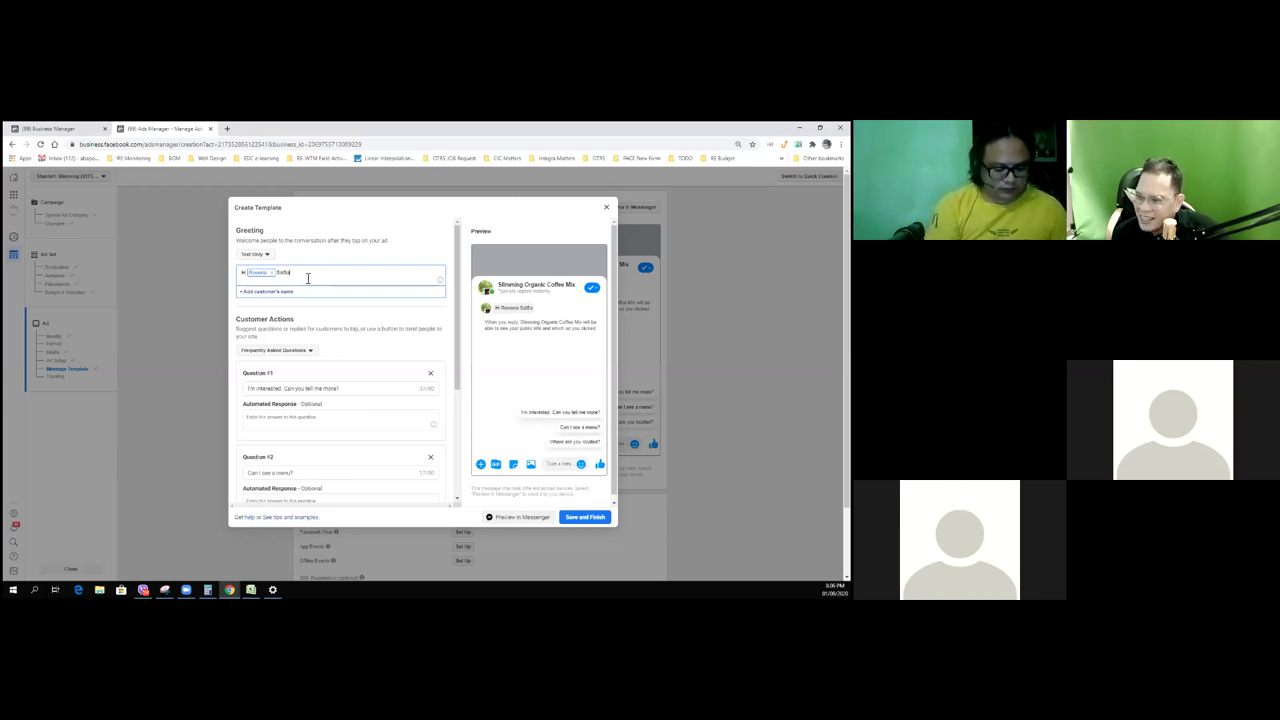
# Clear the whole greeting and rewrite it as "Hi" followed by the recipient's first name
pyautogui.hotkey('ctrl', 'a')
pyautogui.press('BackSpace')
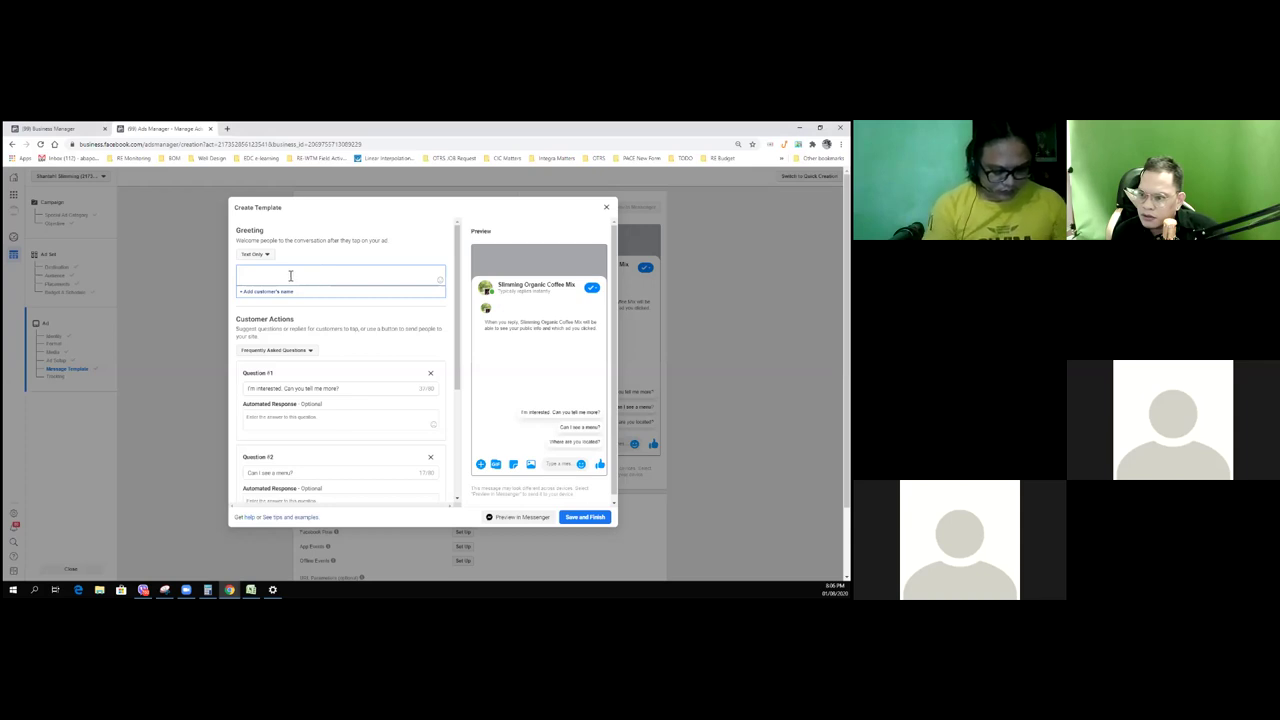
pyautogui.write('Hi')
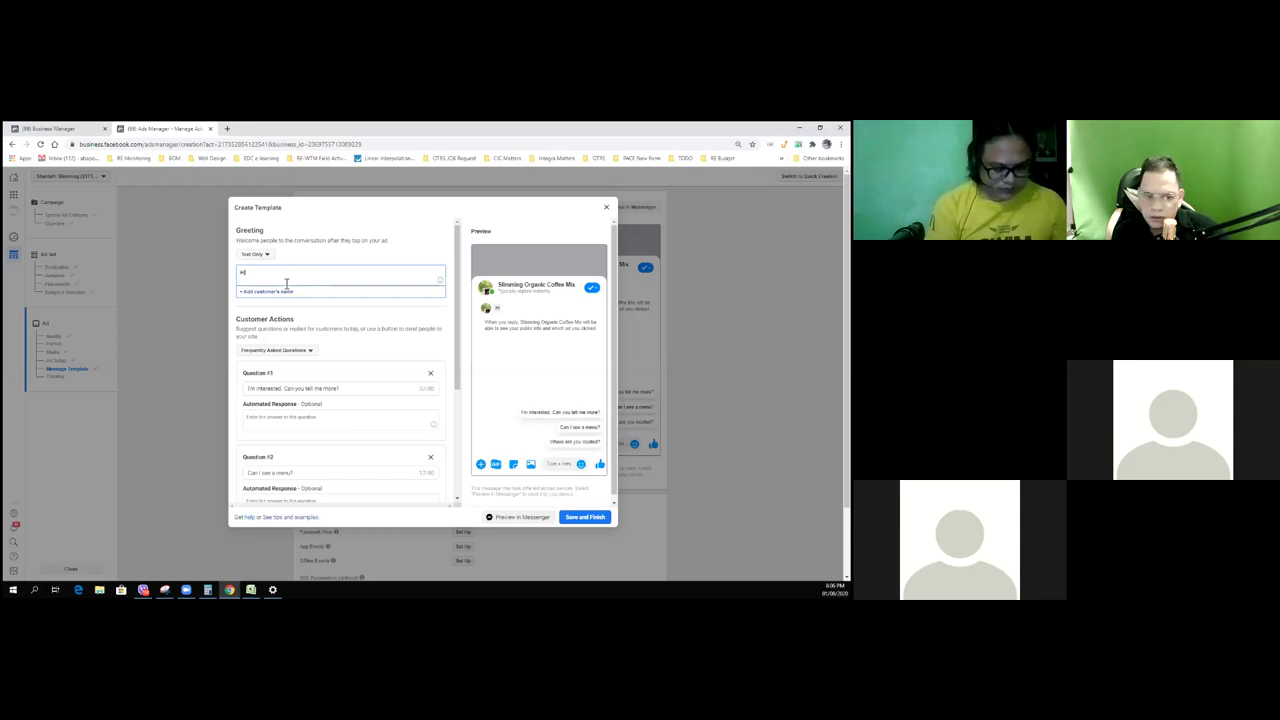
pyautogui.click(268, 293)
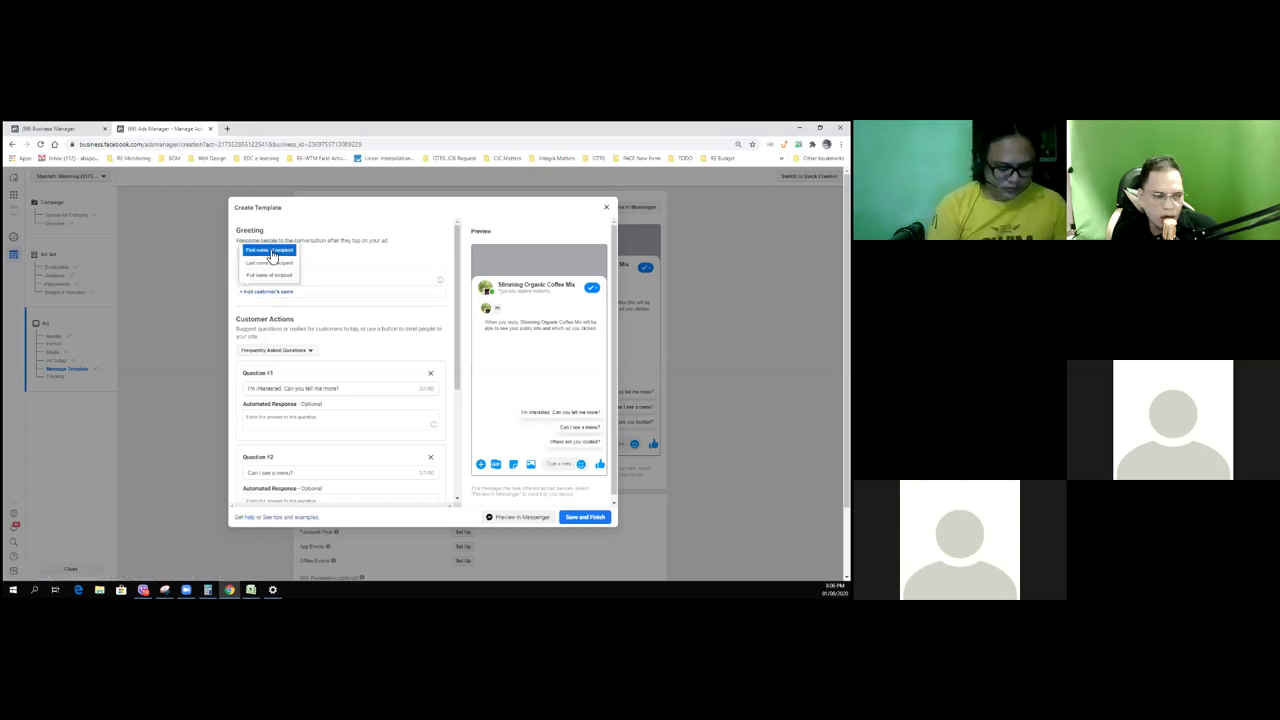
pyautogui.click(270, 251)
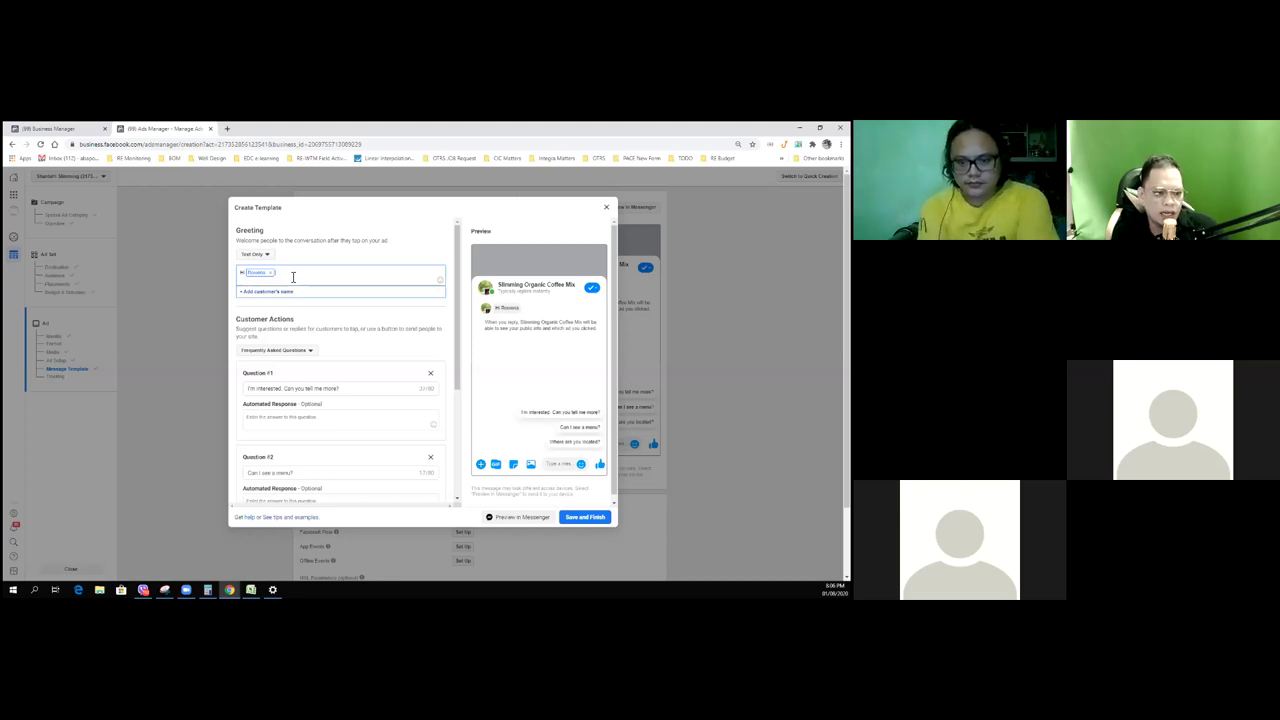
pyautogui.rightClick(293, 280)
pyautogui.click(284, 273)
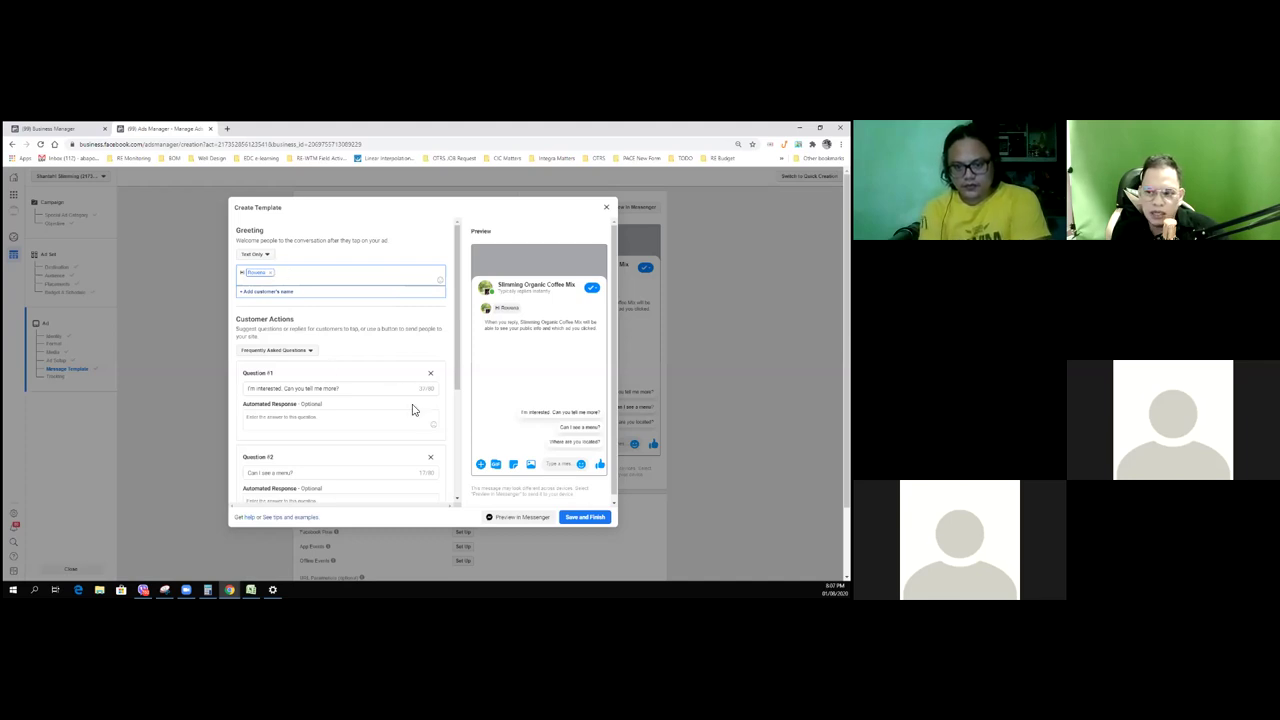
# Replace the text of Question #1 in the customer actions with "How to get free 1 box?"
pyautogui.click(380, 397)
pyautogui.hotkey('ctrl', 'a')
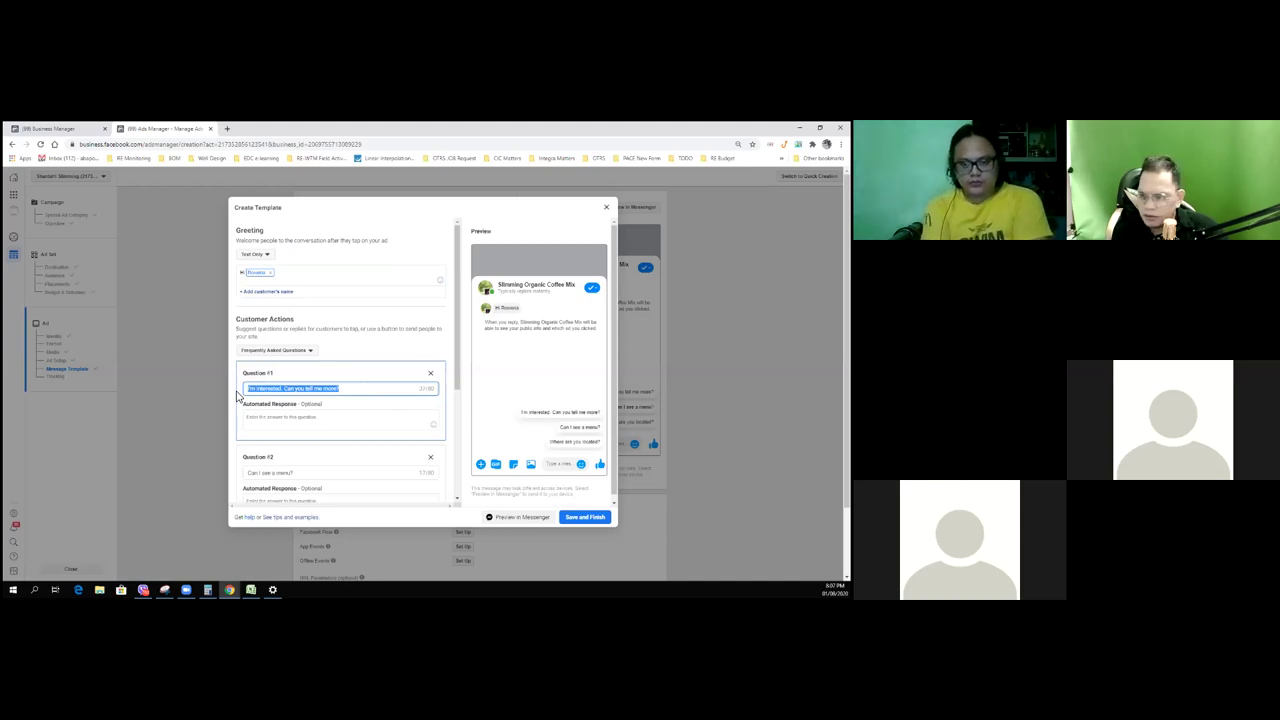
pyautogui.write('How')
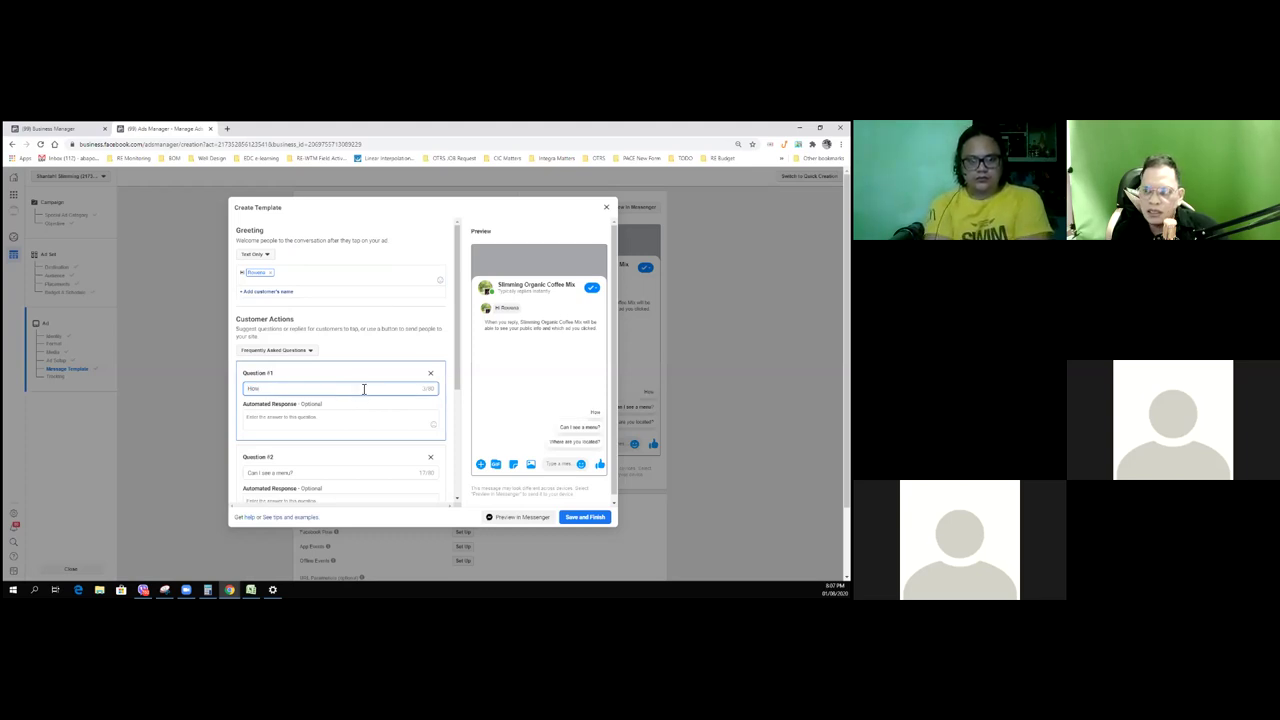
pyautogui.write('to')
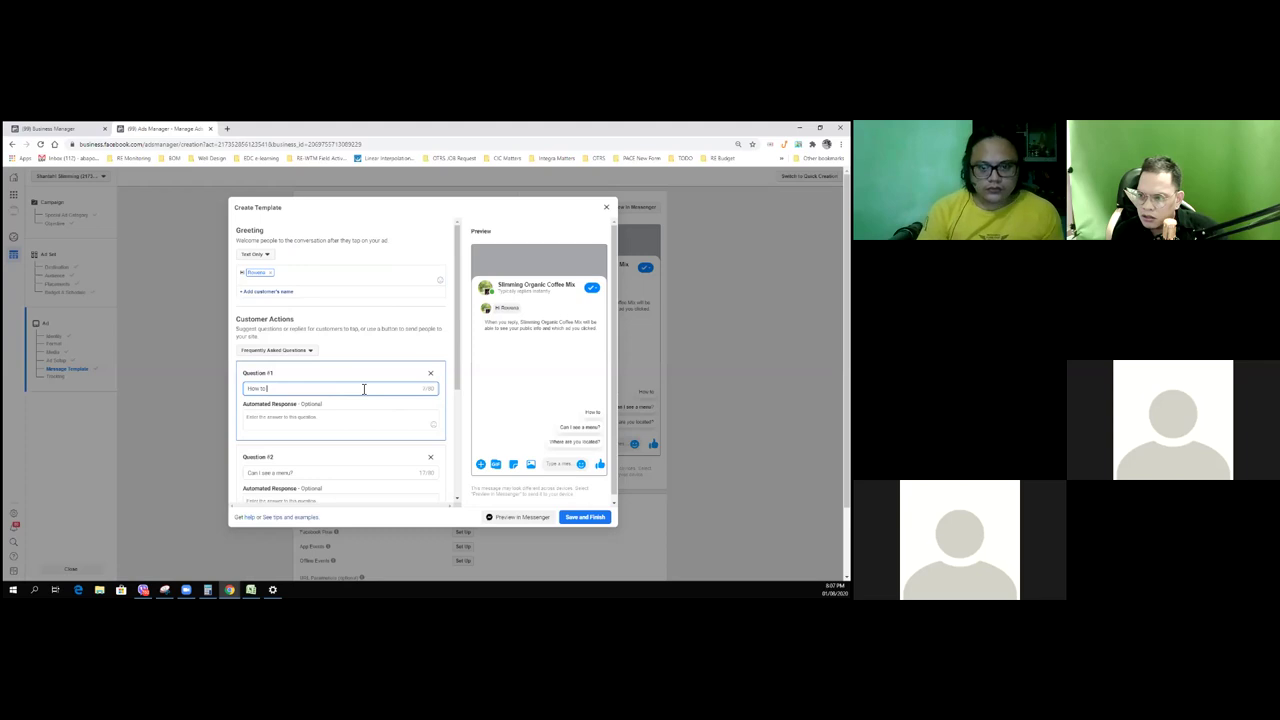
pyautogui.write(' get')
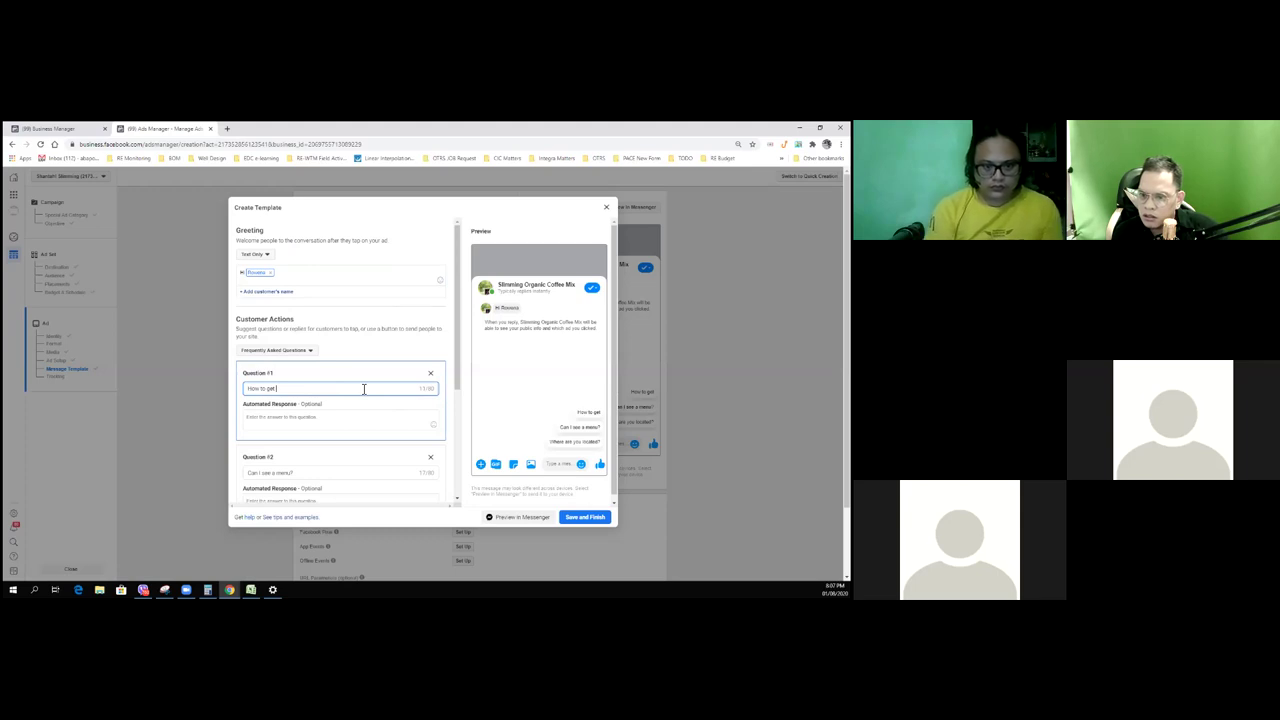
pyautogui.write('free')
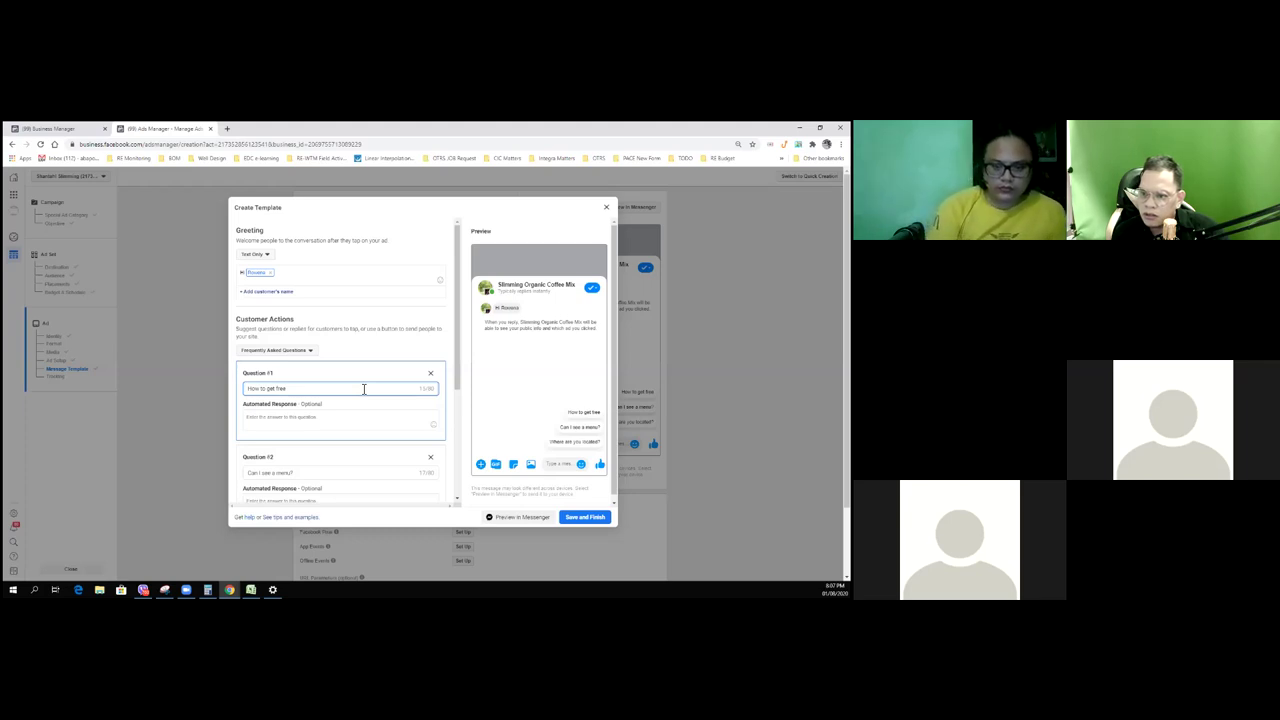
pyautogui.write('1 box')
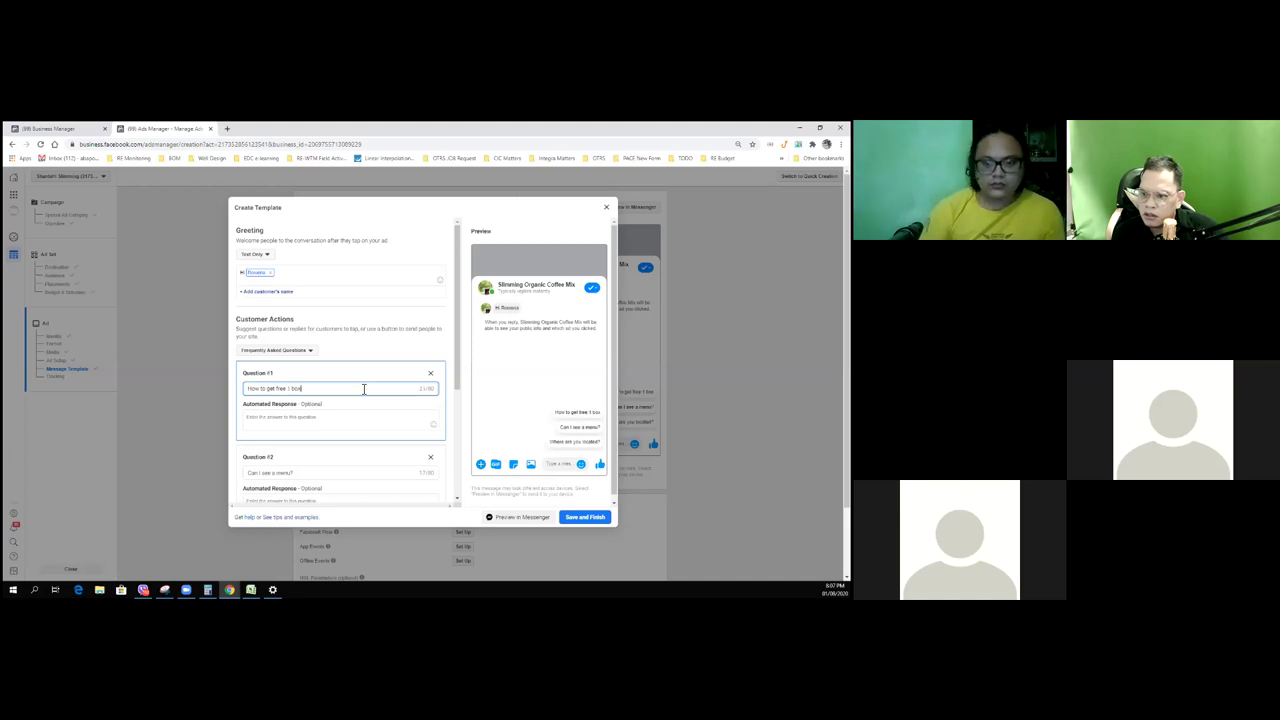
pyautogui.write('?')
pyautogui.click(280, 420)
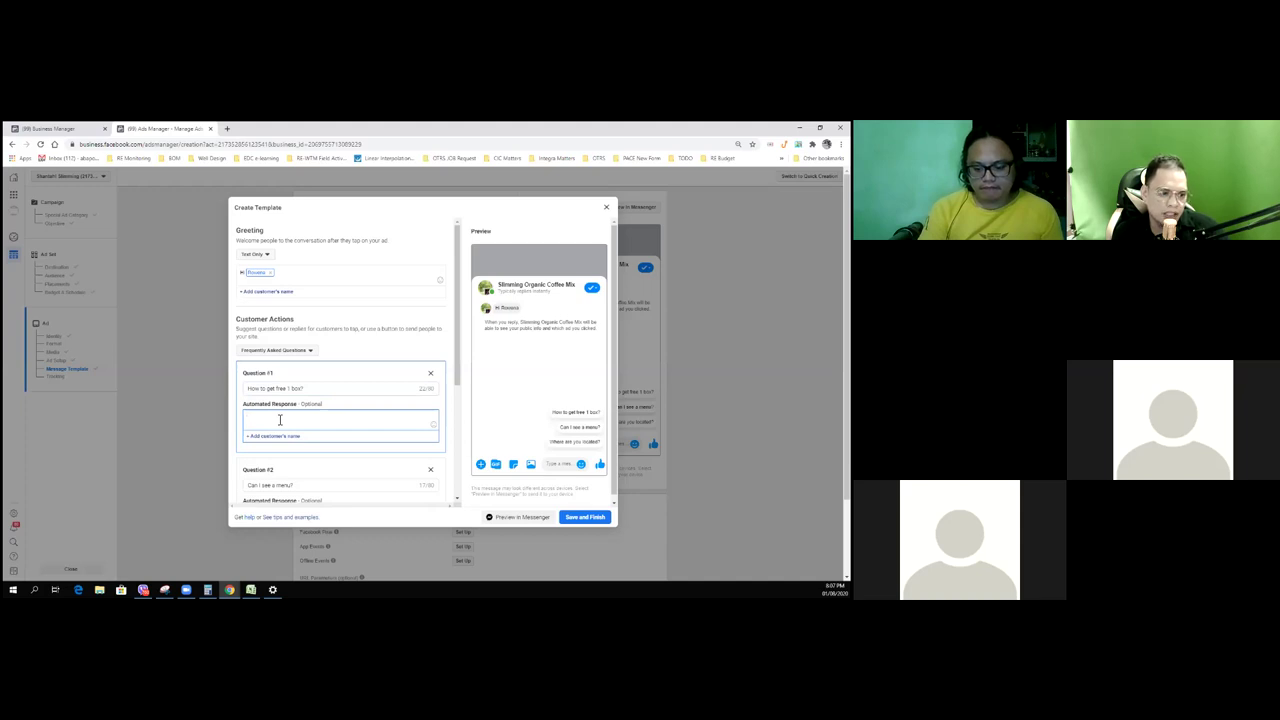
# Replace the text of Question #2 in the customer actions with "How to get free shipping?"
pyautogui.scroll(-1, 363, 478)
pyautogui.scroll(-3, 363, 478)
pyautogui.moveTo(318, 398); pyautogui.dragTo(243, 397)
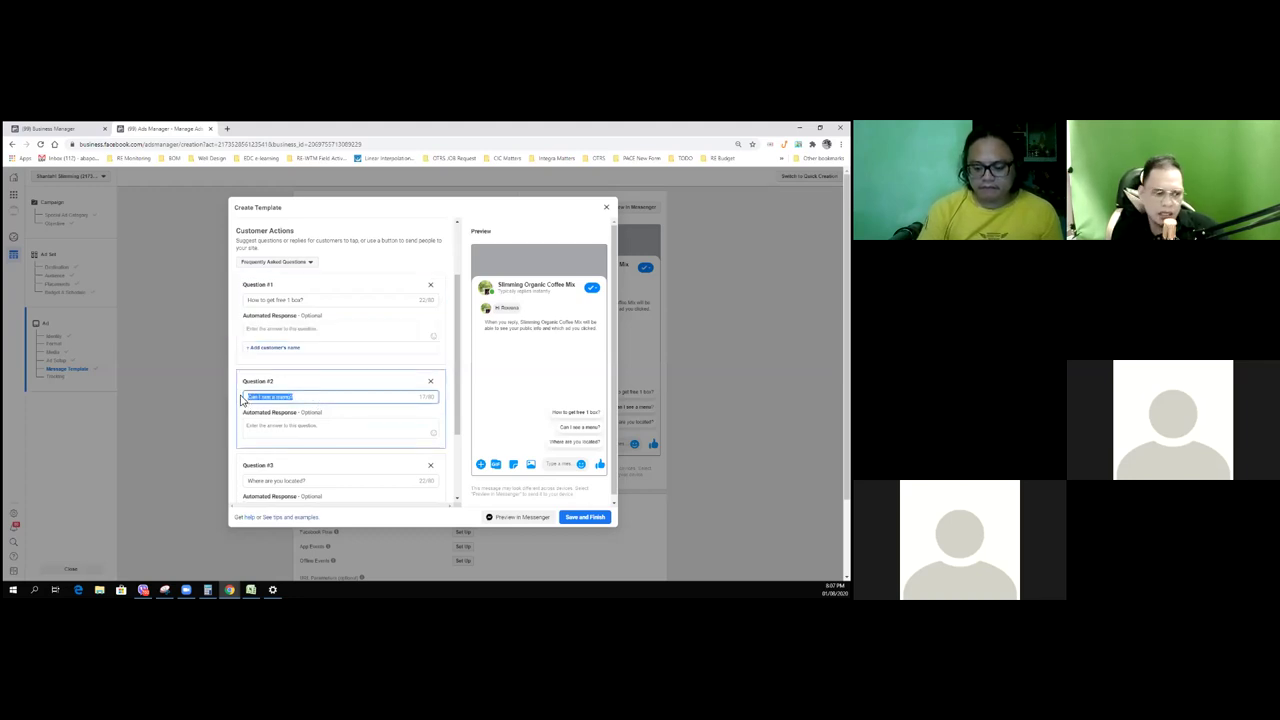
pyautogui.write('How')
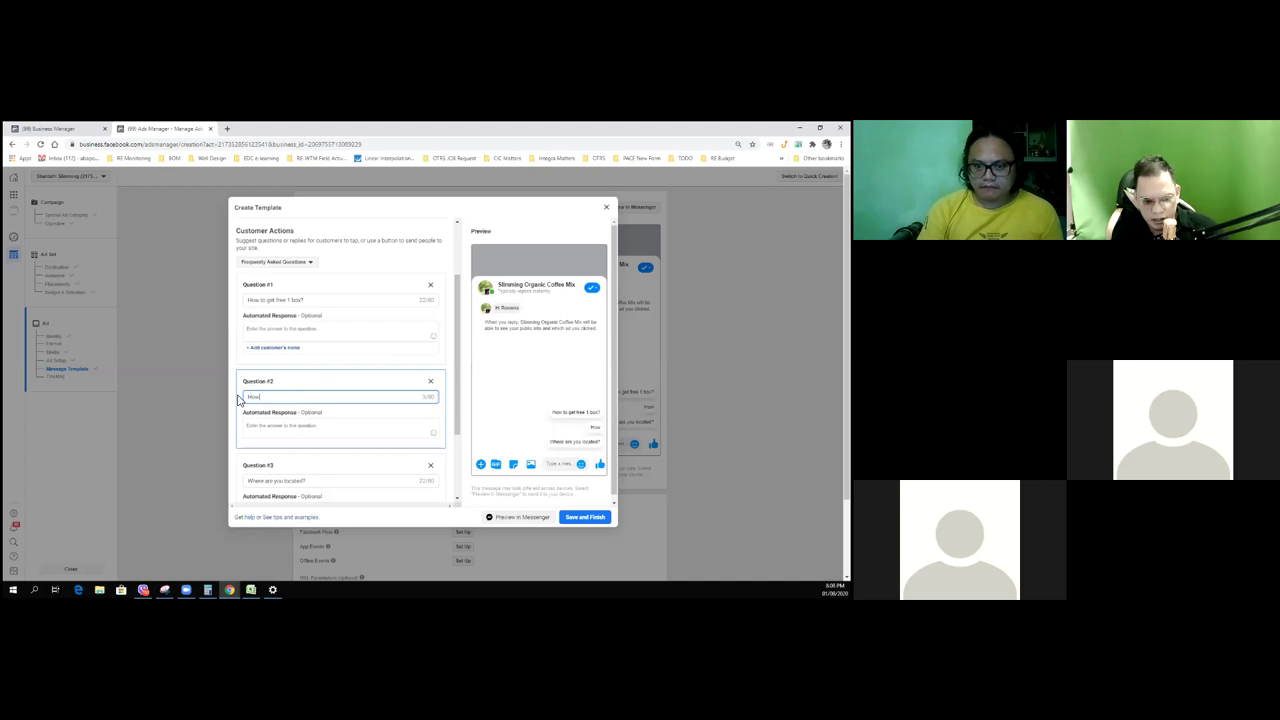
pyautogui.write(' to')
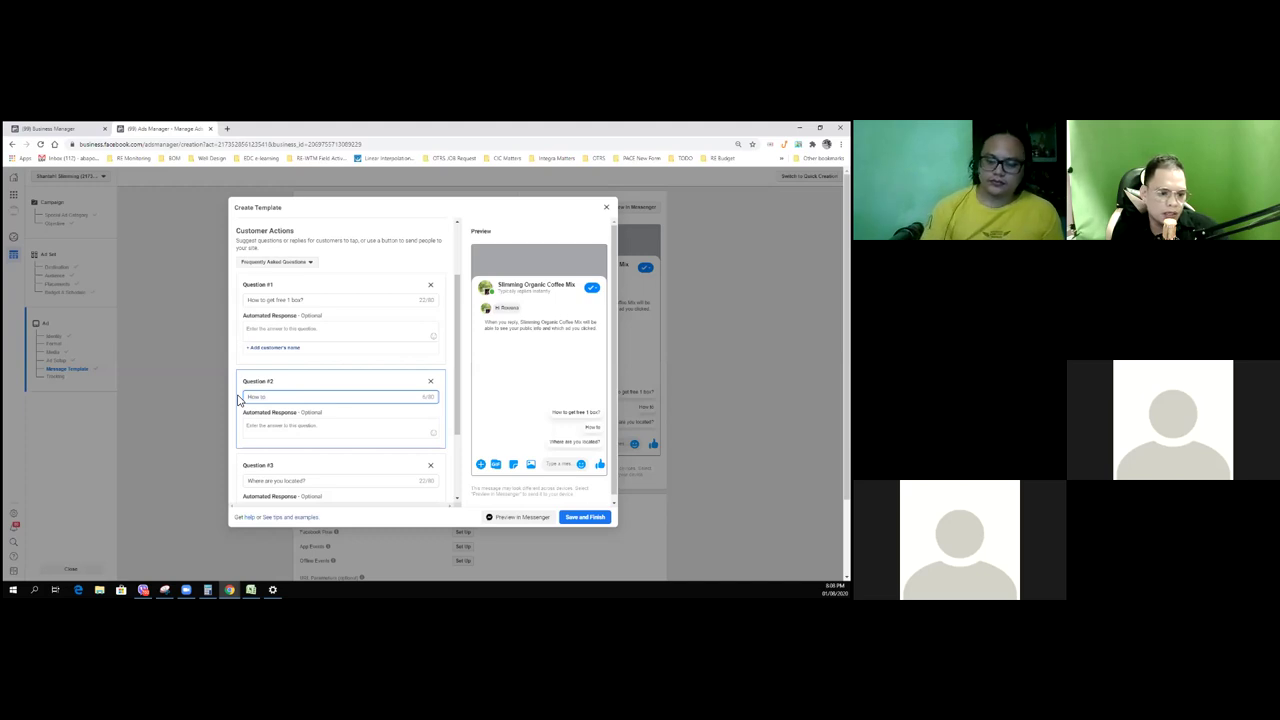
pyautogui.write('get')
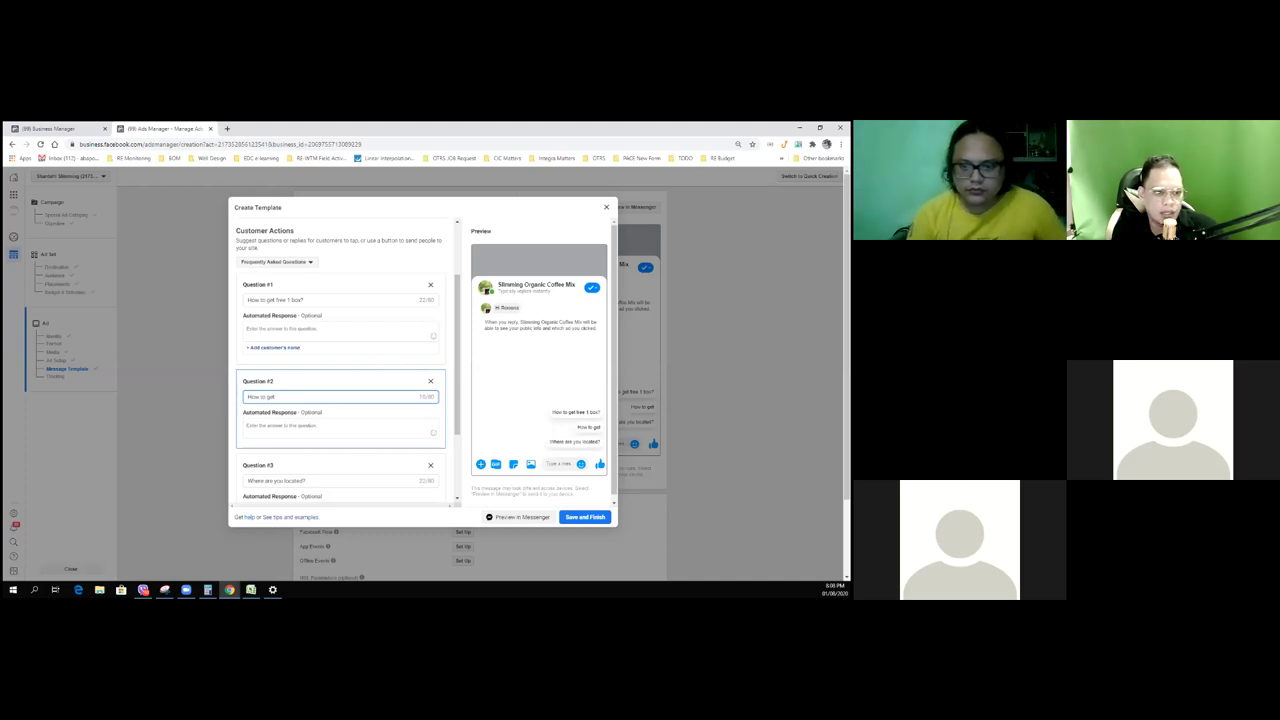
pyautogui.hotkey('alt', 'Tab')
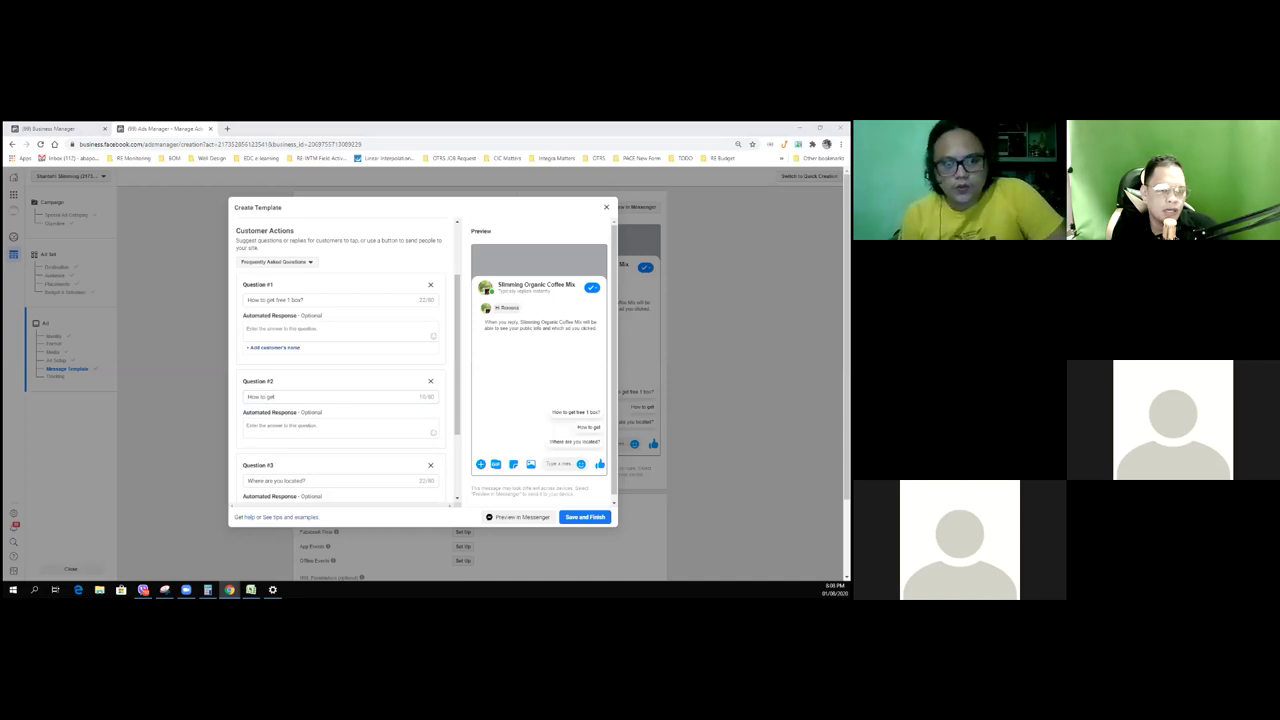
pyautogui.click(294, 401)
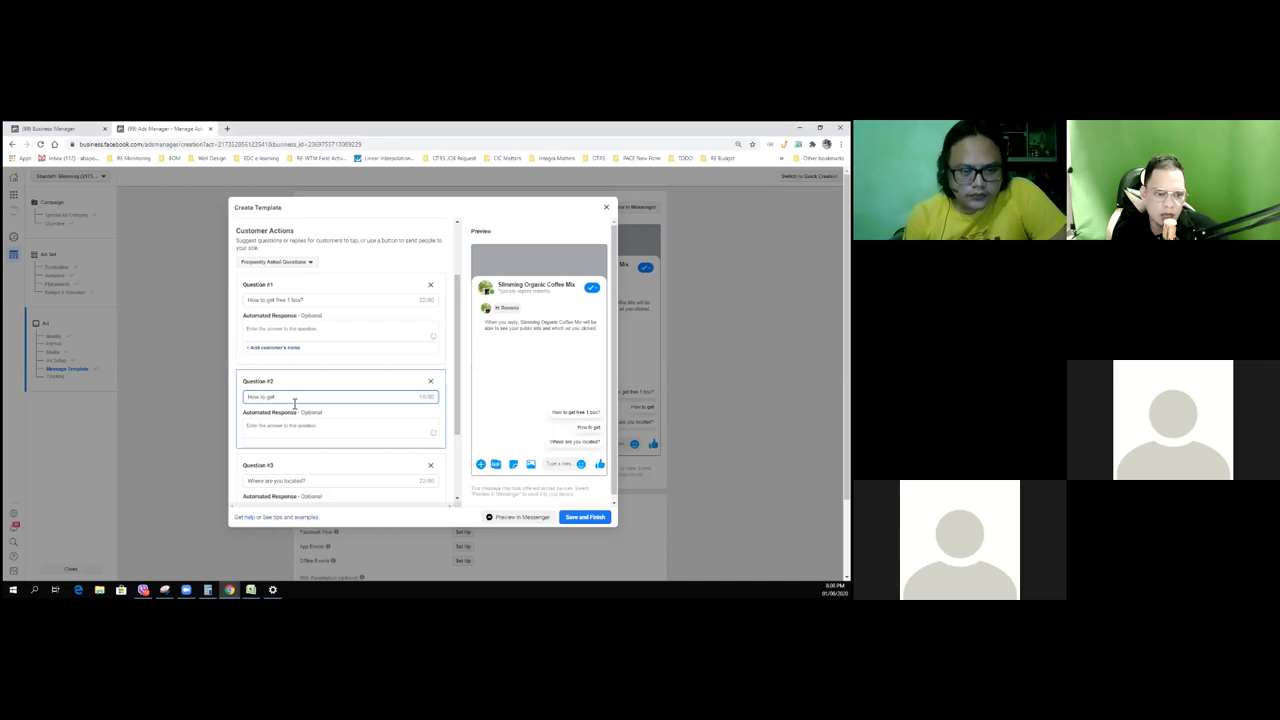
pyautogui.write('it')
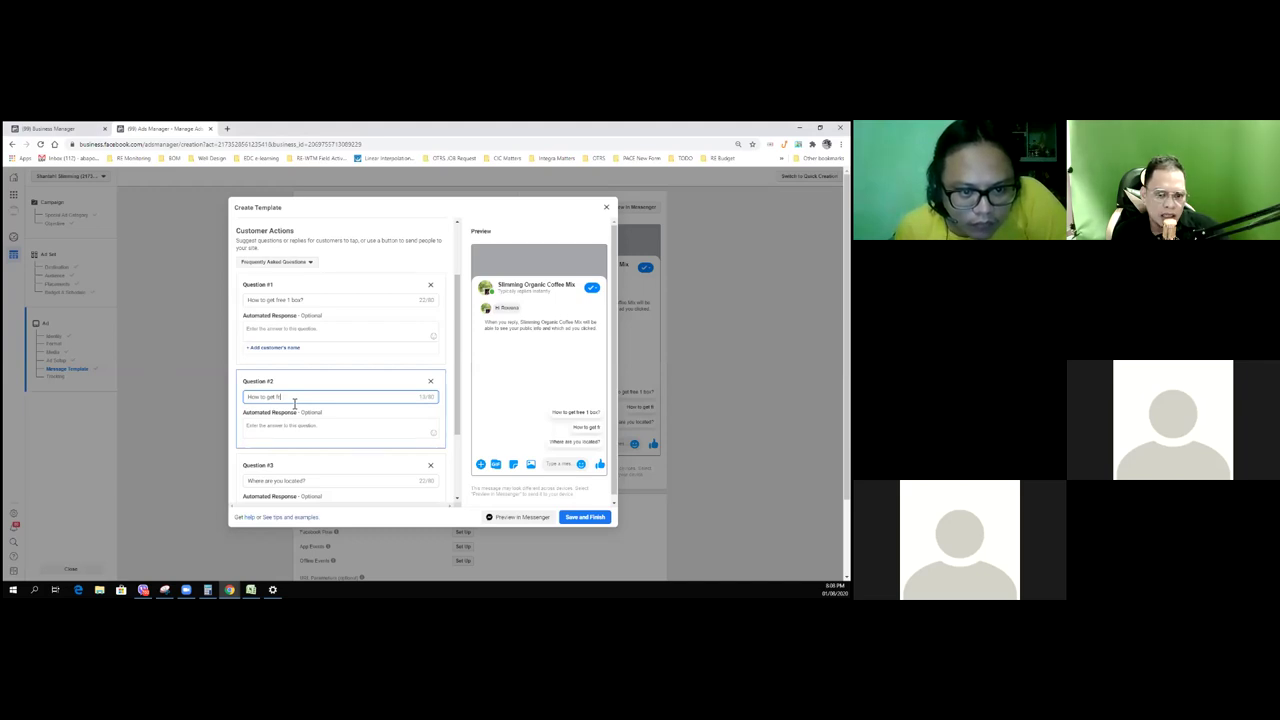
pyautogui.press('BackSpace')
pyautogui.press('BackSpace')
pyautogui.write('free')
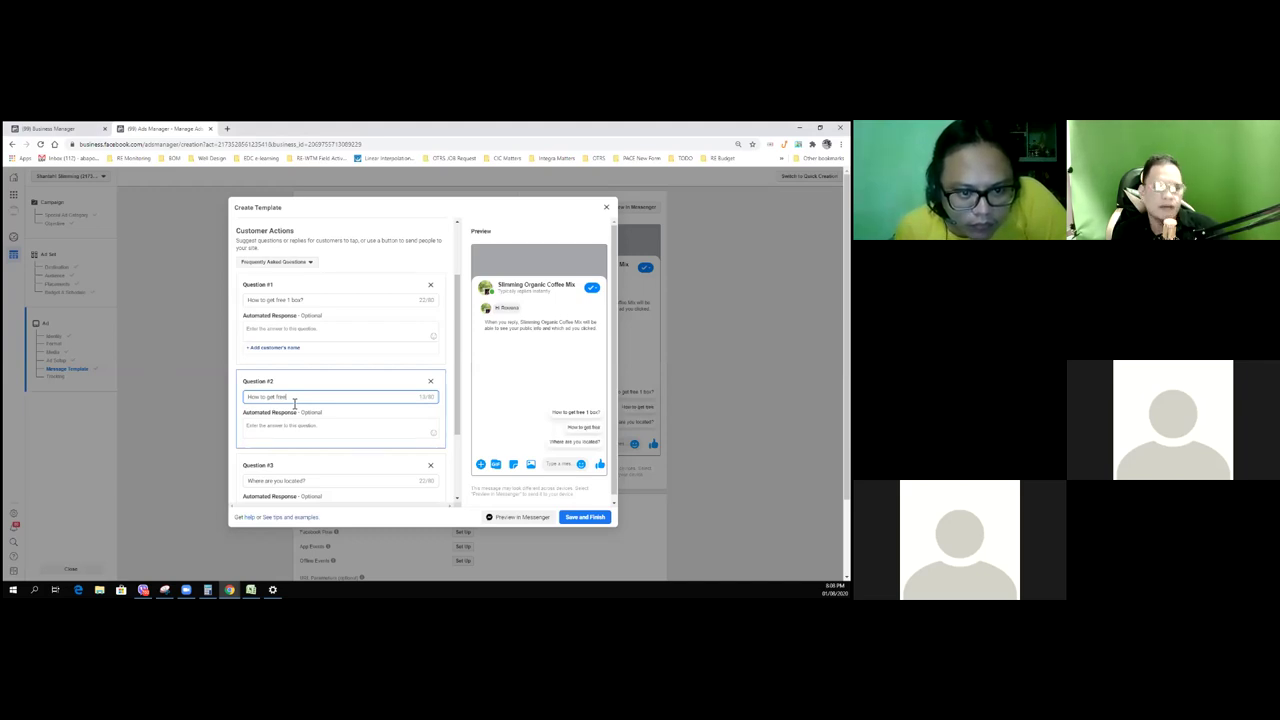
pyautogui.write(' s')
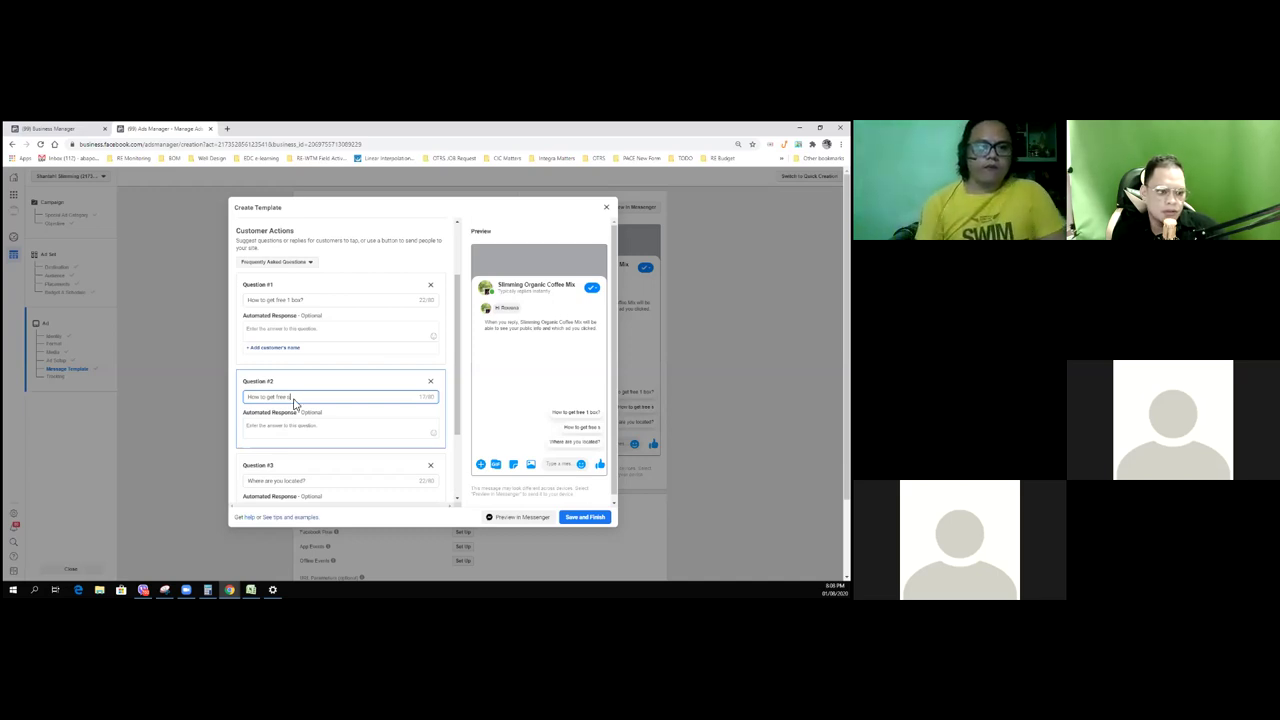
pyautogui.write('h')
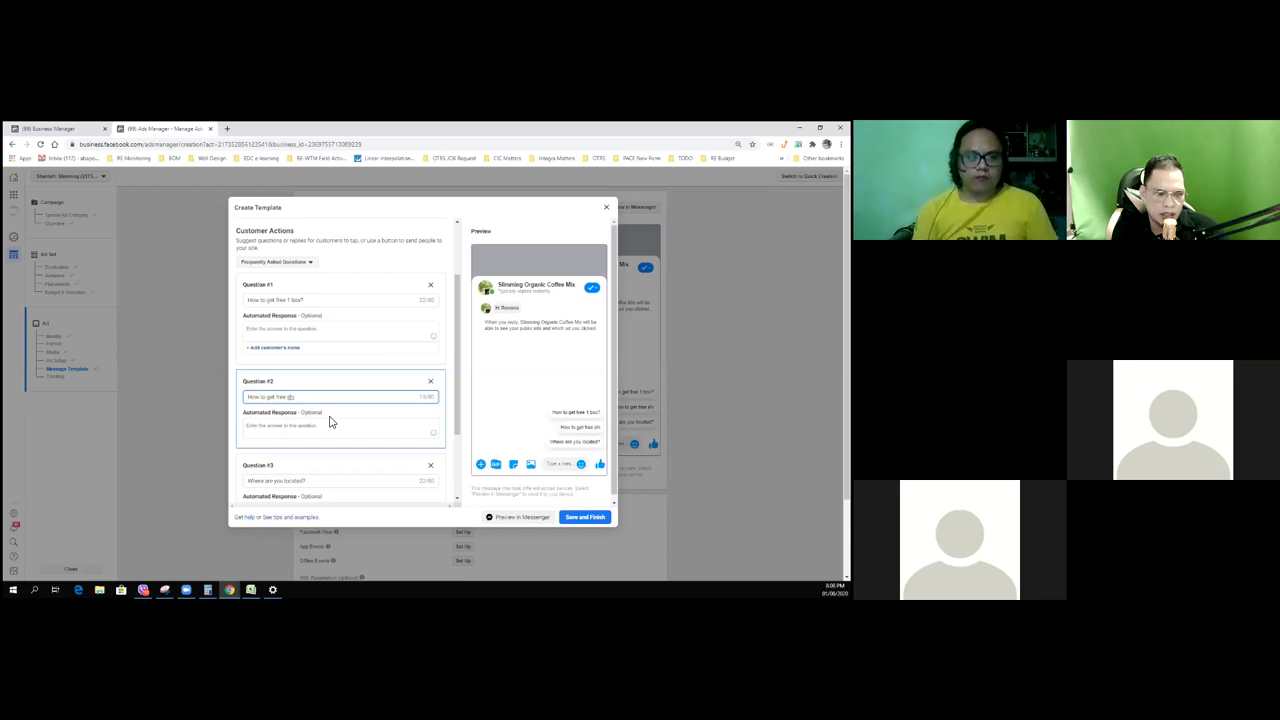
pyautogui.write('ipping')
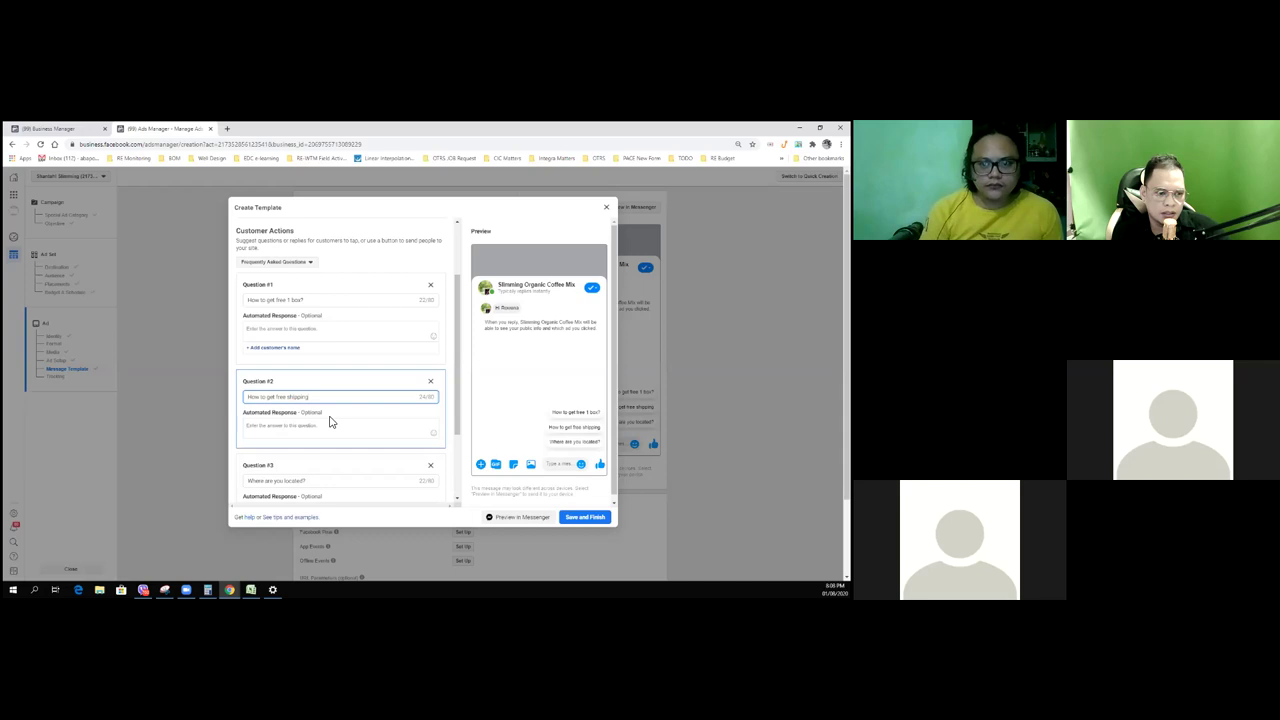
pyautogui.hotkey('alt', 'Tab')
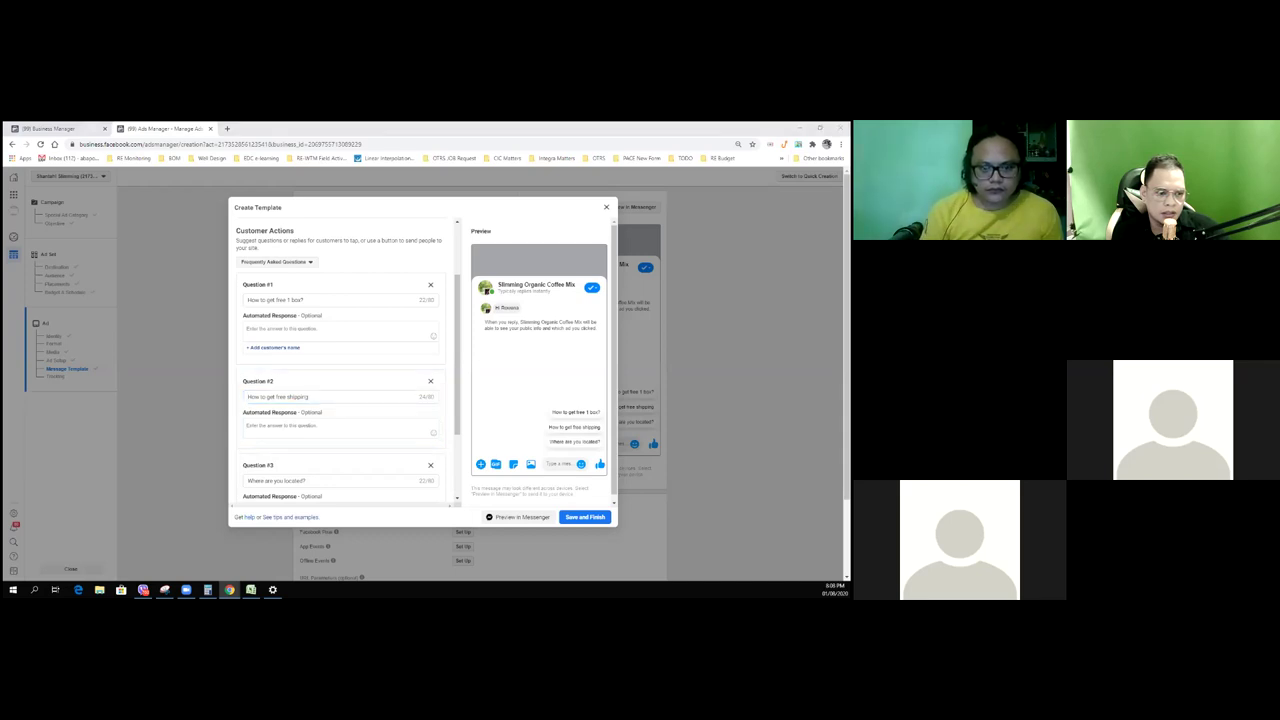
pyautogui.click(321, 399)
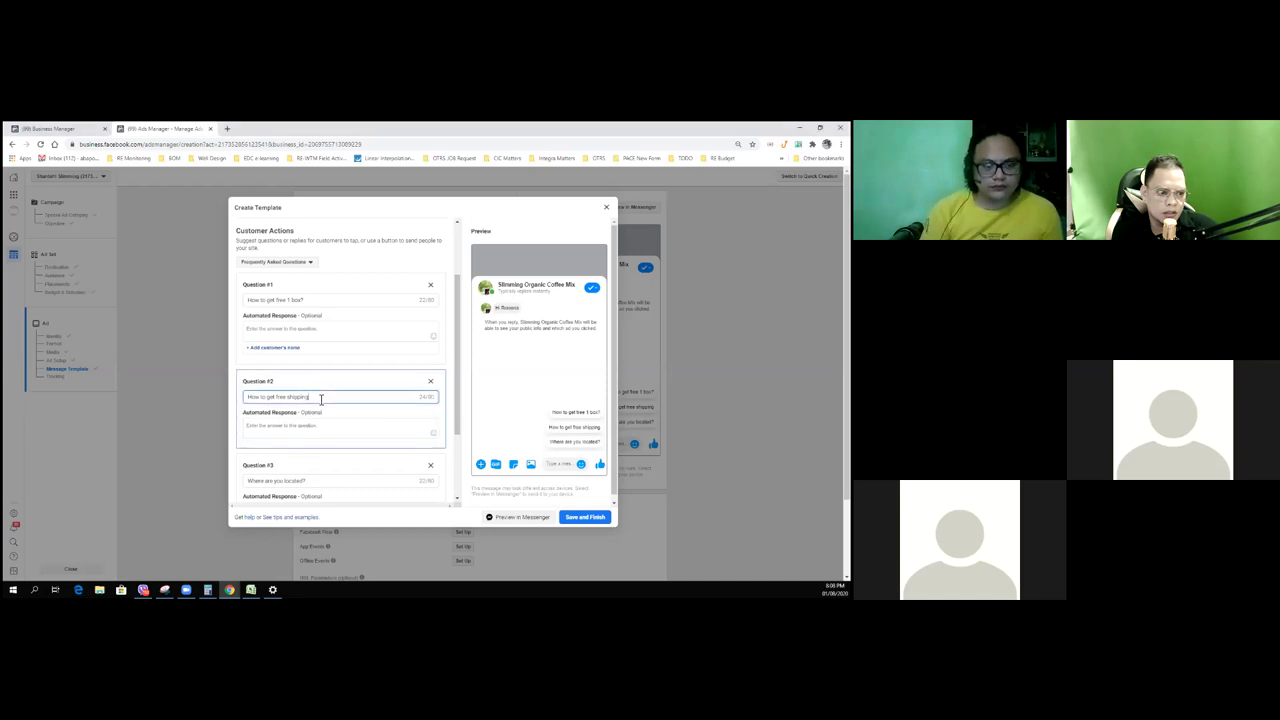
pyautogui.write('?')
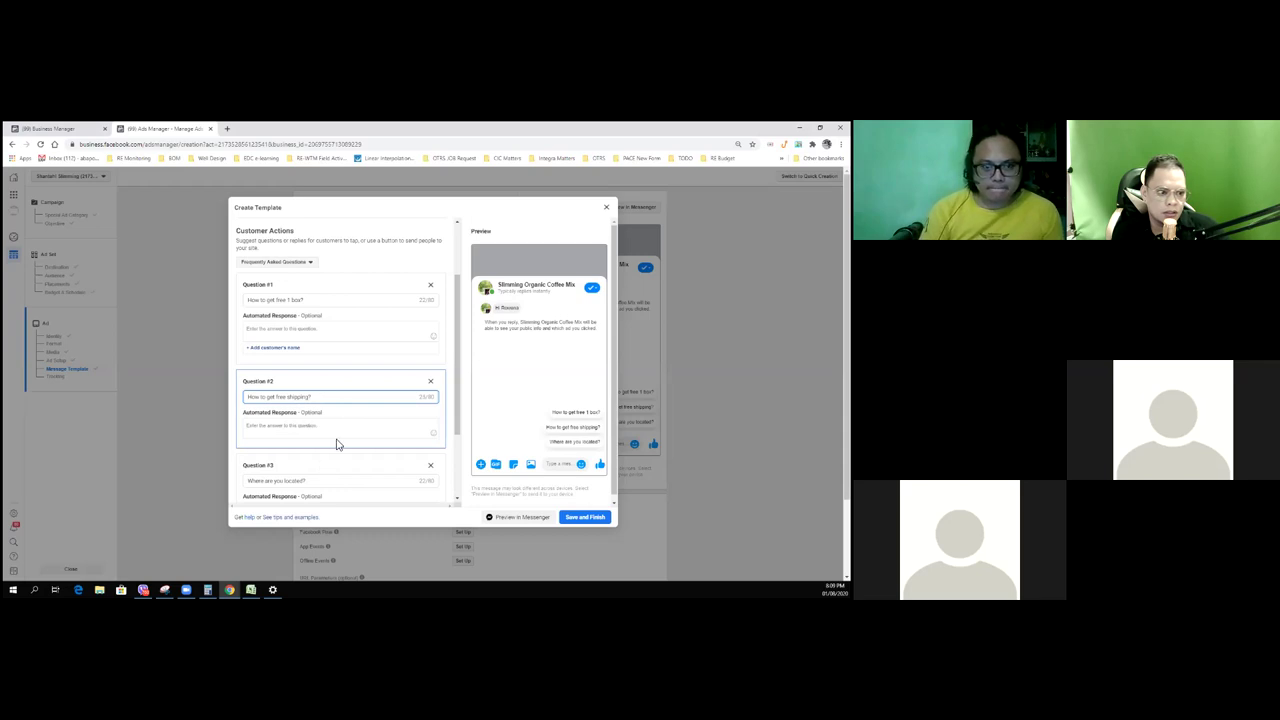
# Replace the text of Question #3 in the customer actions with "How to be a reseller?"
pyautogui.scroll(-2, 322, 393)
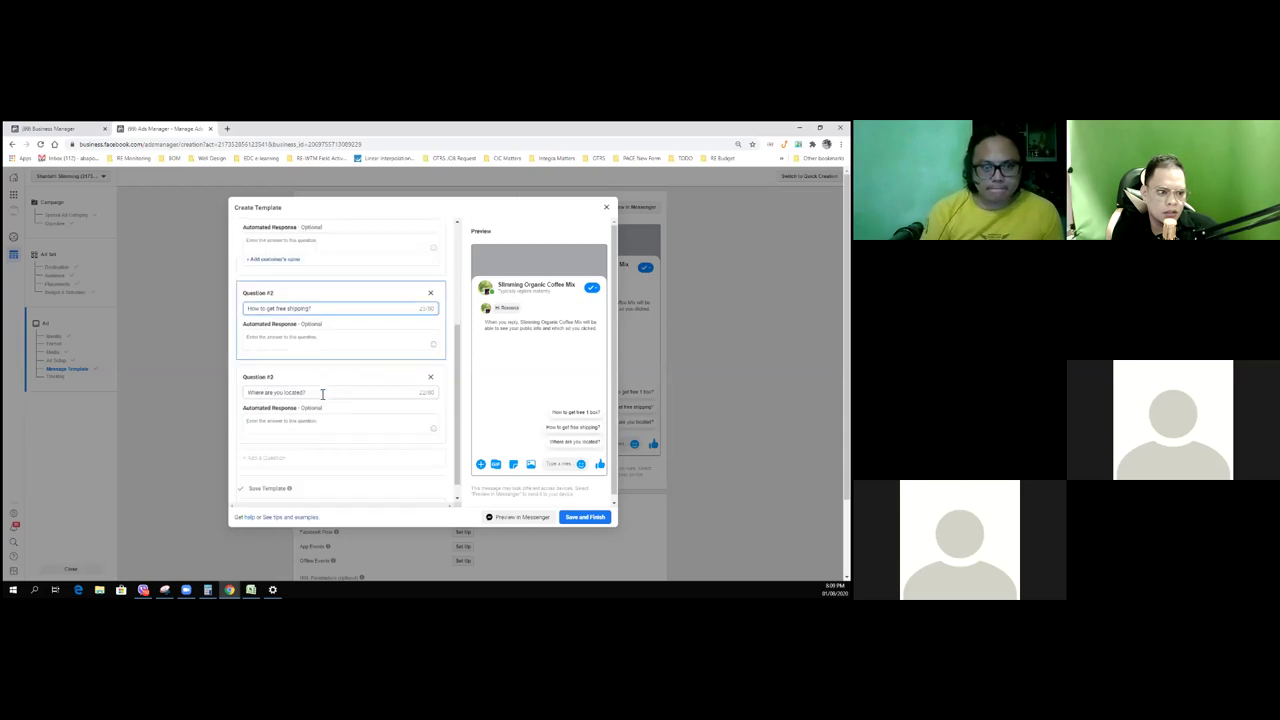
pyautogui.click(243, 392)
pyautogui.hotkey('ctrl', 'a')
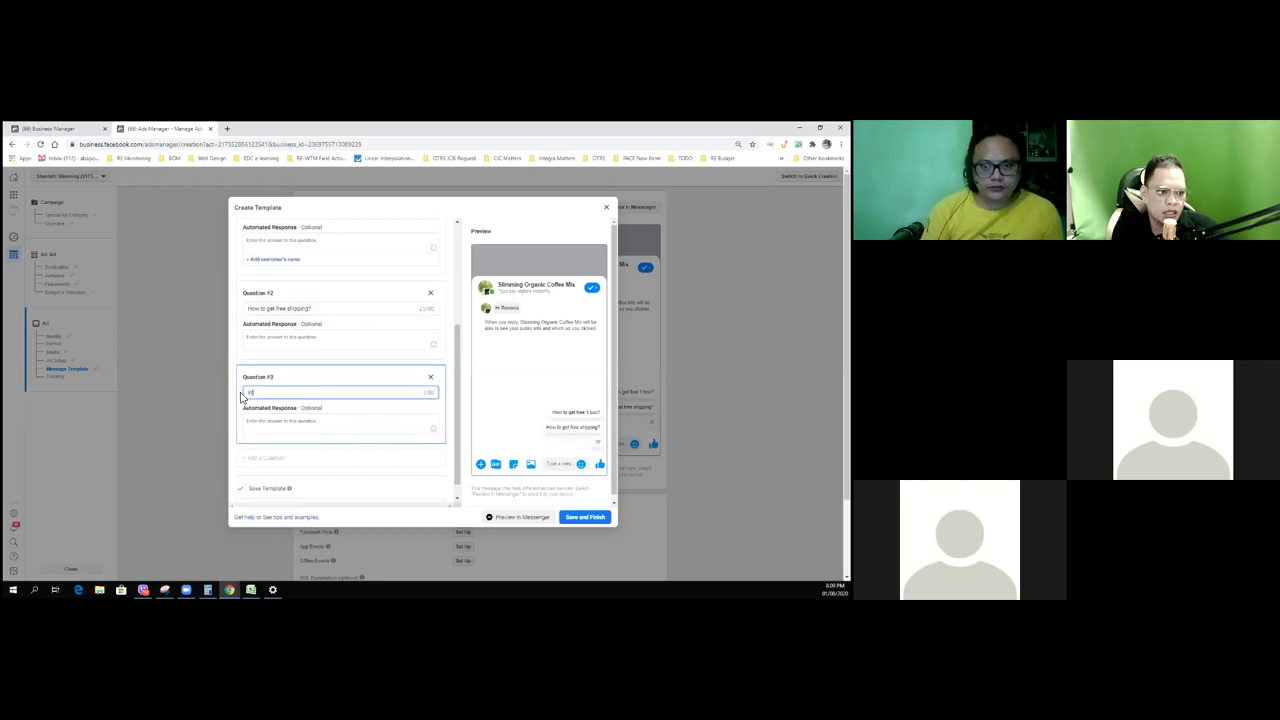
pyautogui.press('BackSpace')
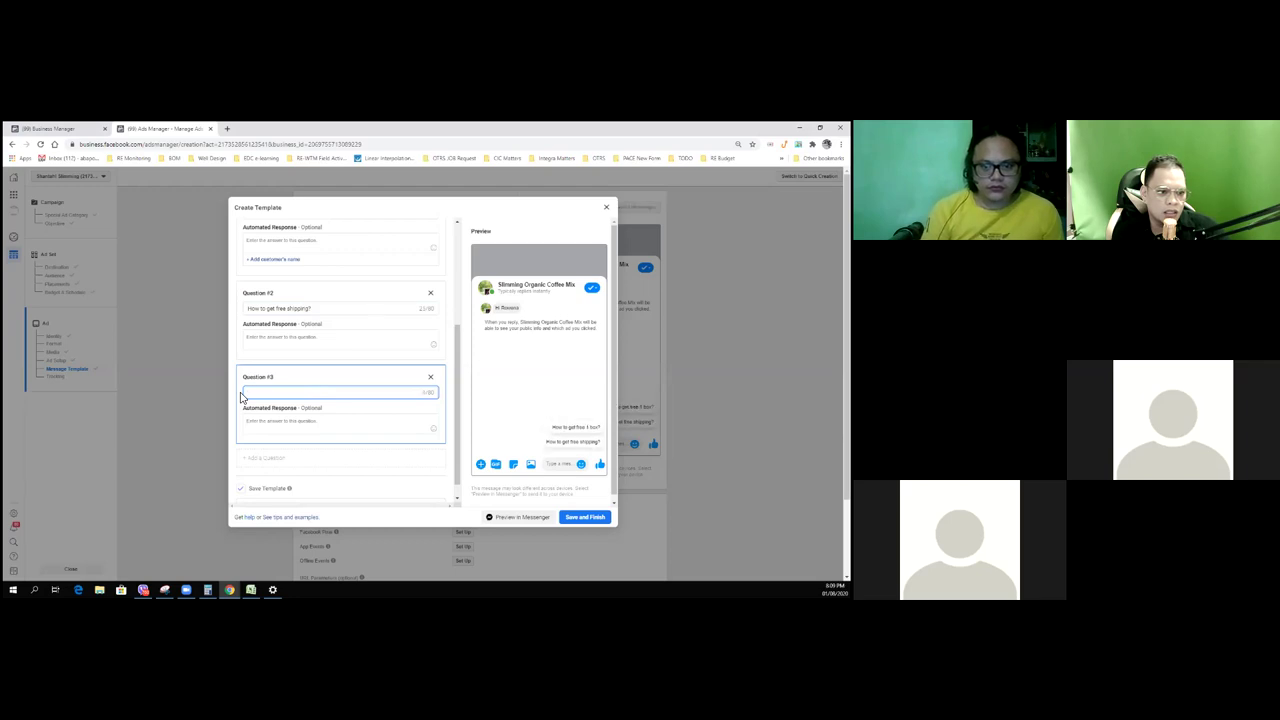
pyautogui.write('How')
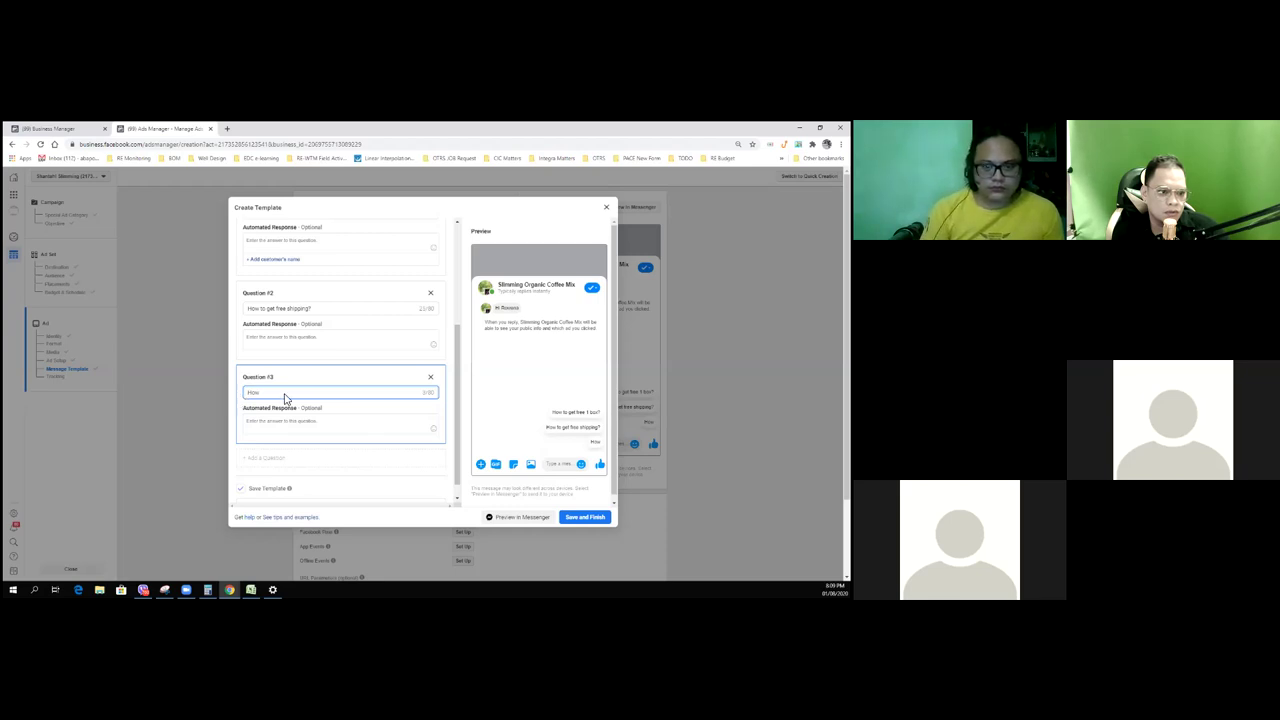
pyautogui.write('to b')
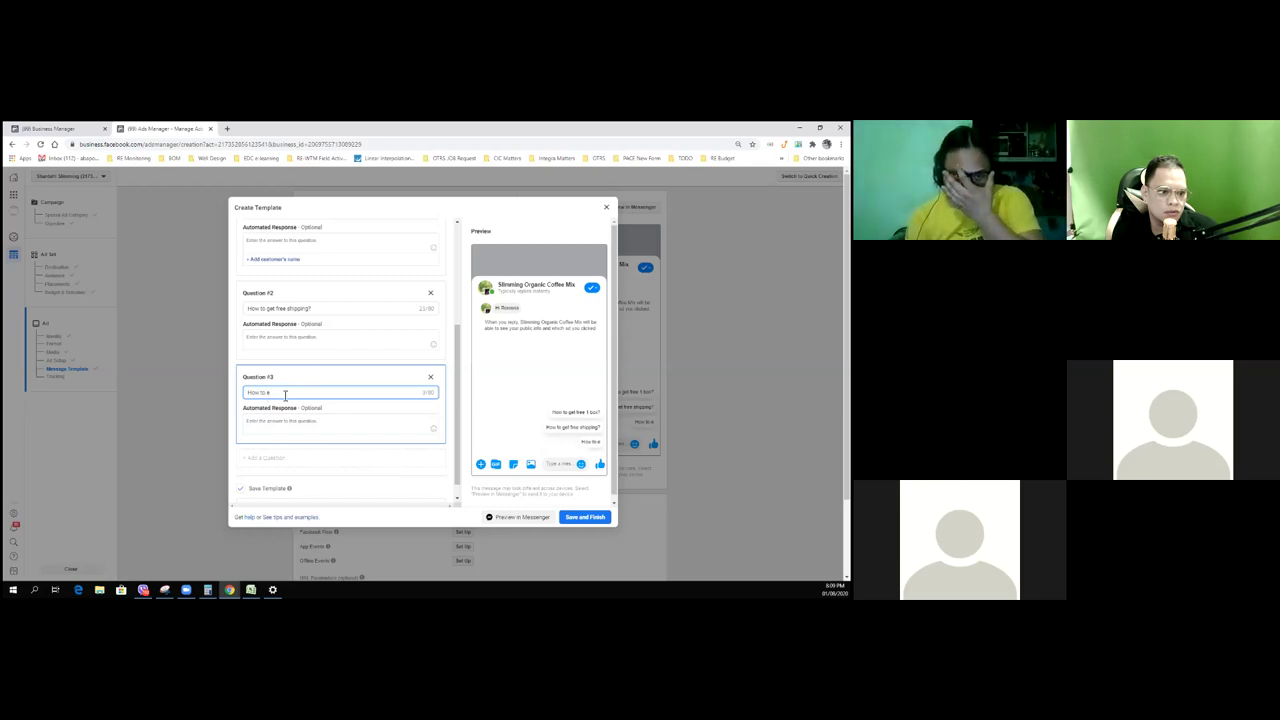
pyautogui.write('e')
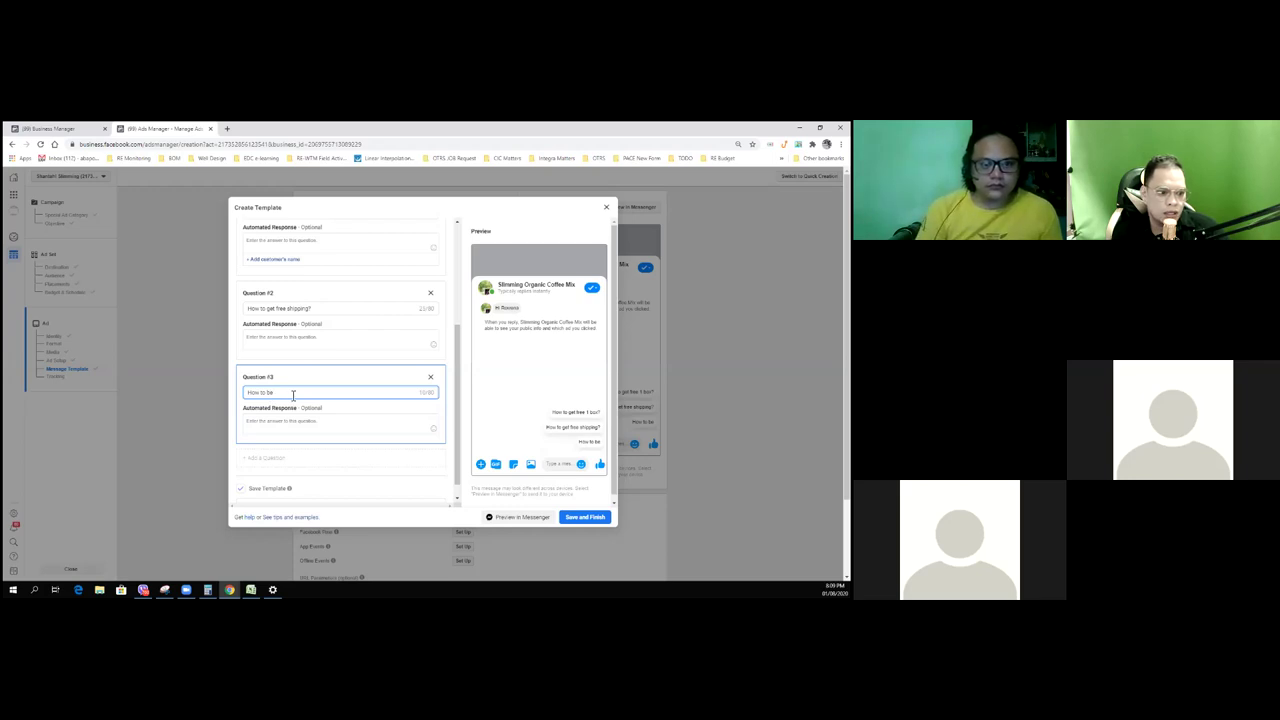
pyautogui.write(' a')
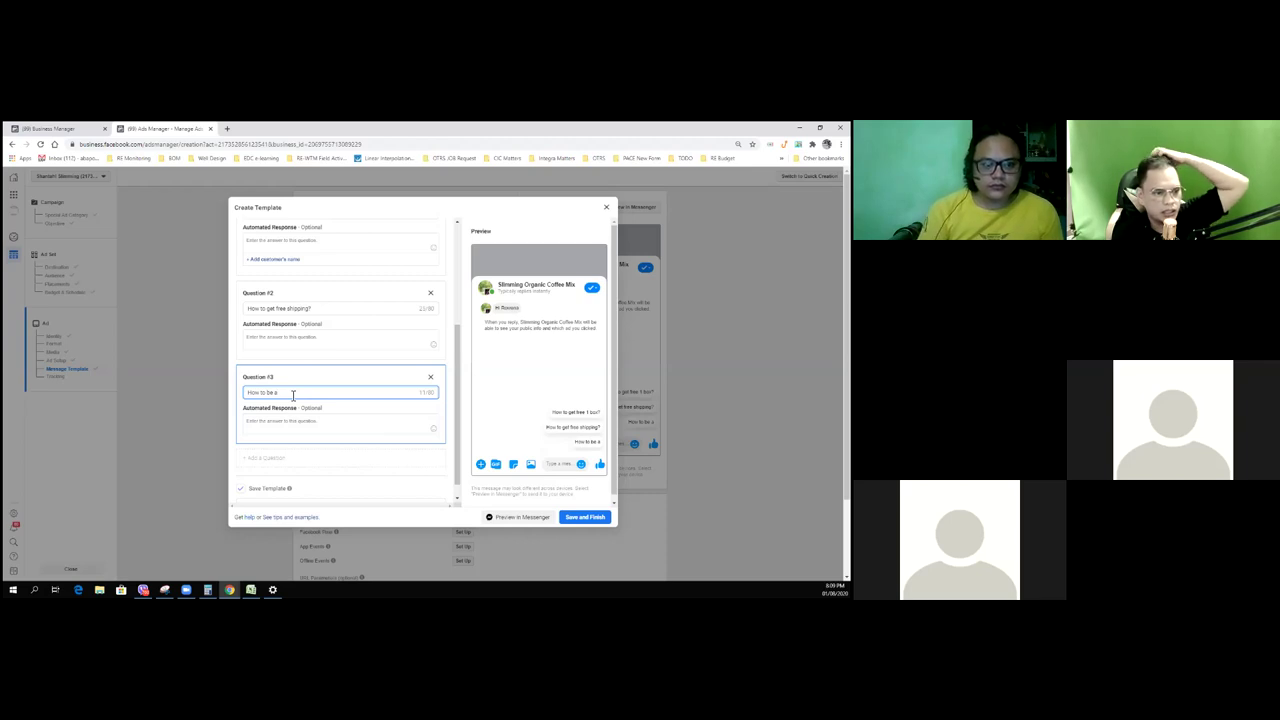
pyautogui.write(' re')
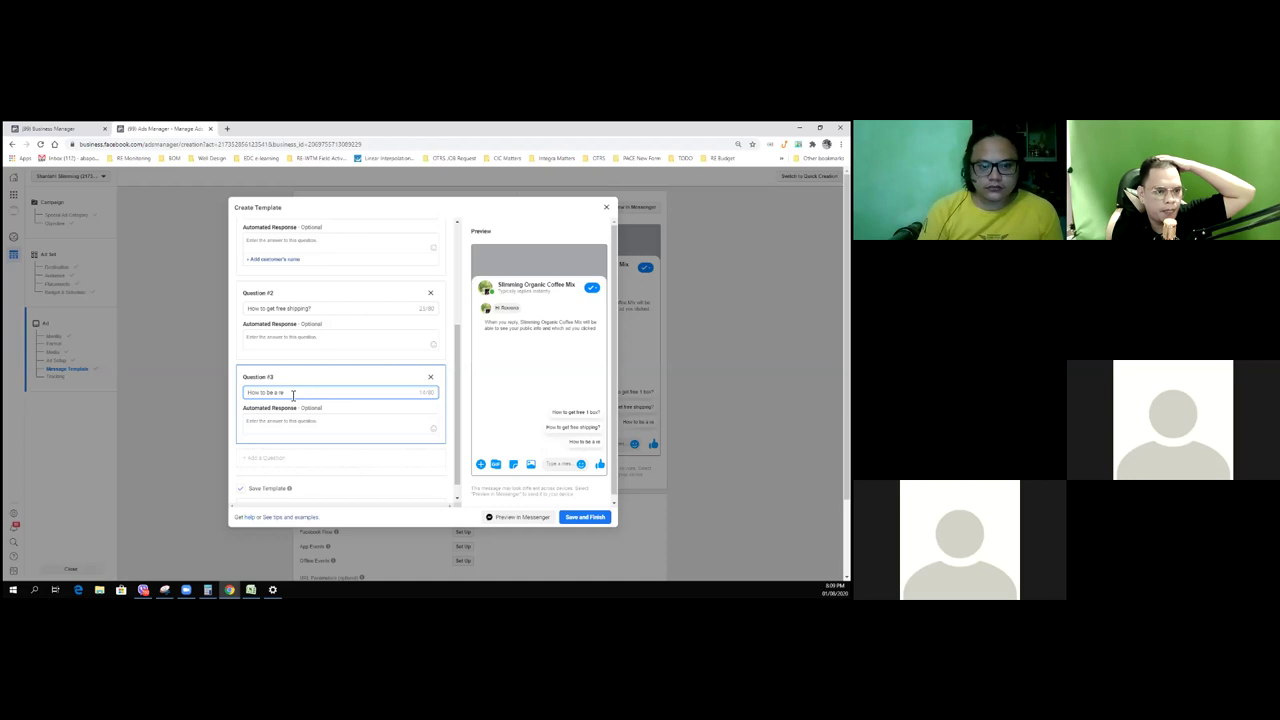
pyautogui.write('sel')
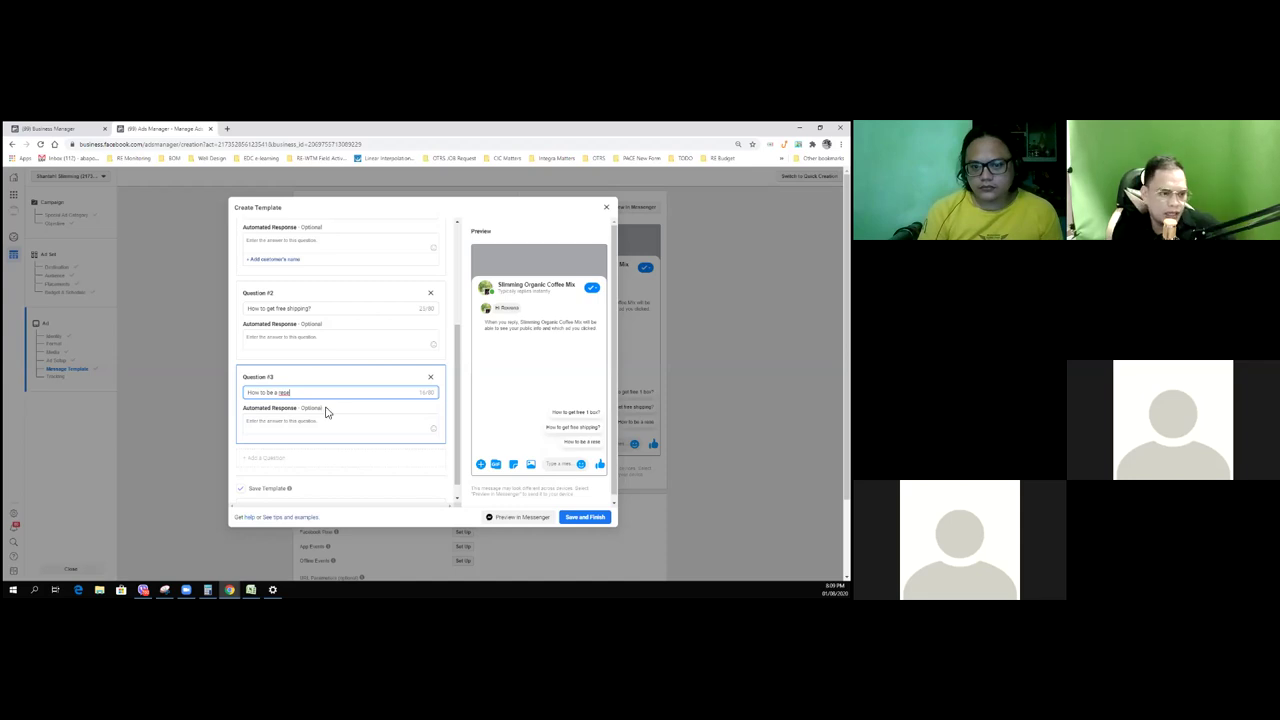
pyautogui.write('ler')
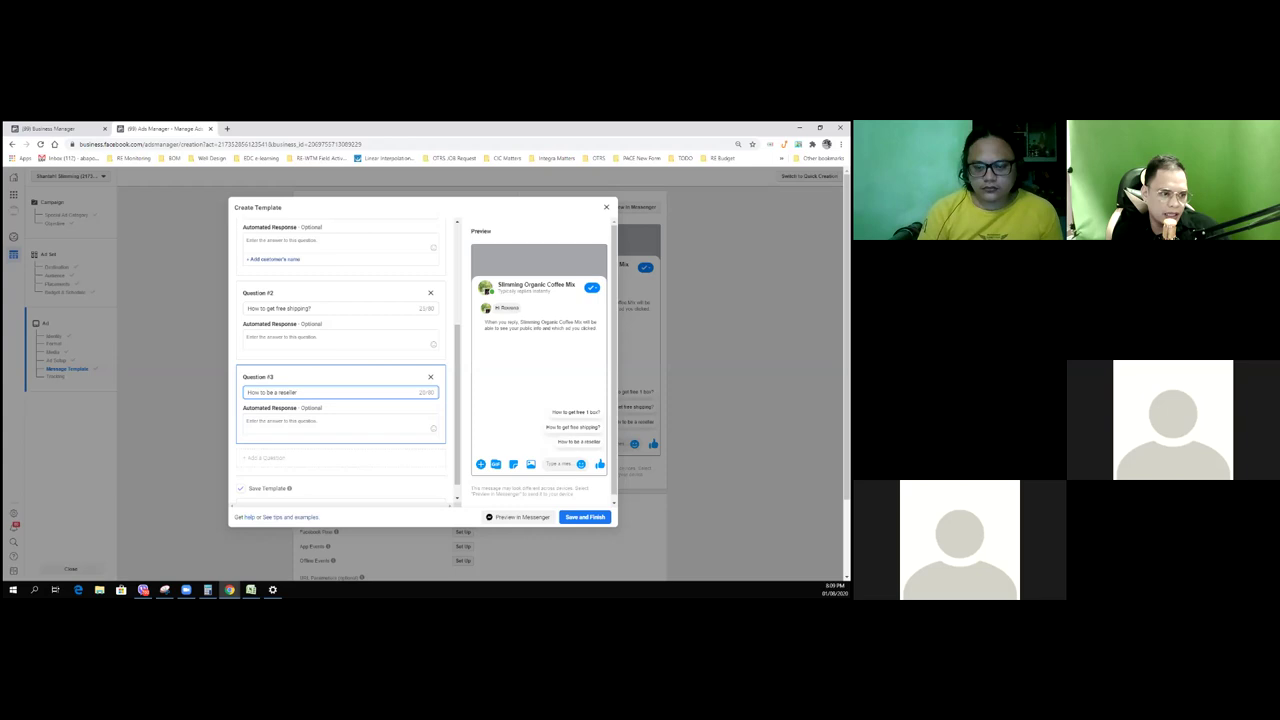
pyautogui.write('?')
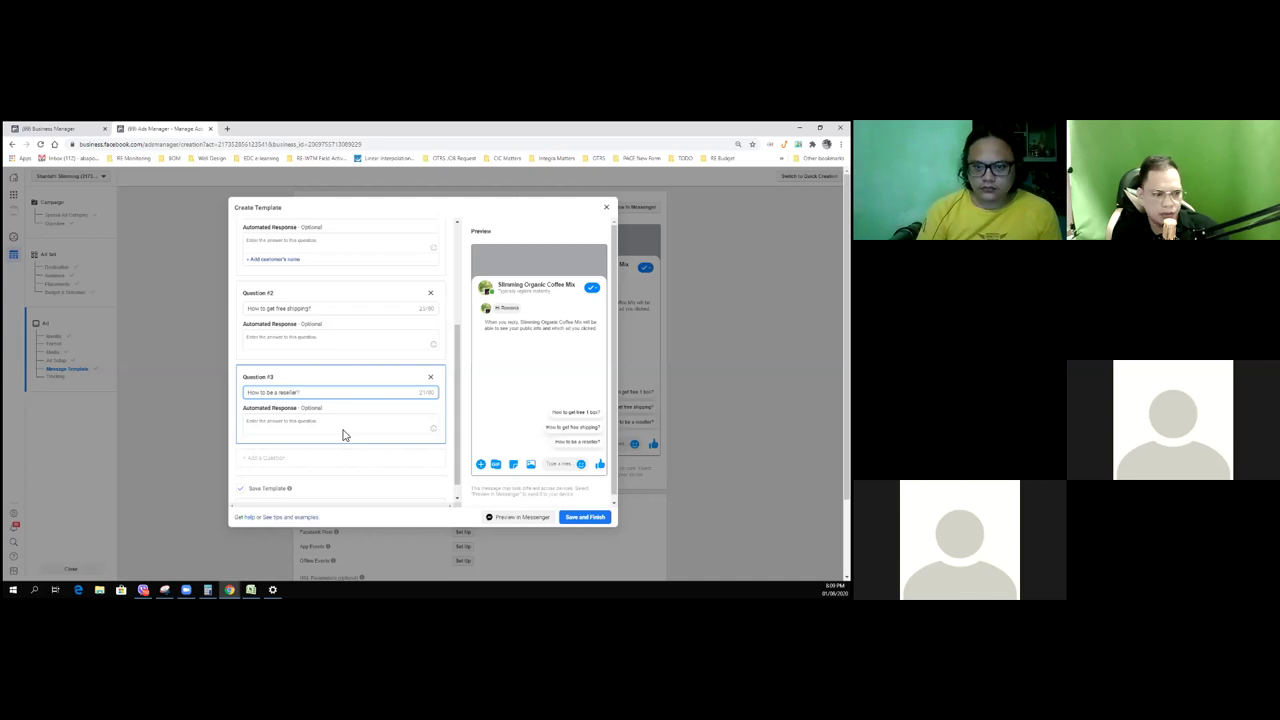
# Check the three customer questions in the message template, then save and finish it
pyautogui.scroll(-1, 343, 435)
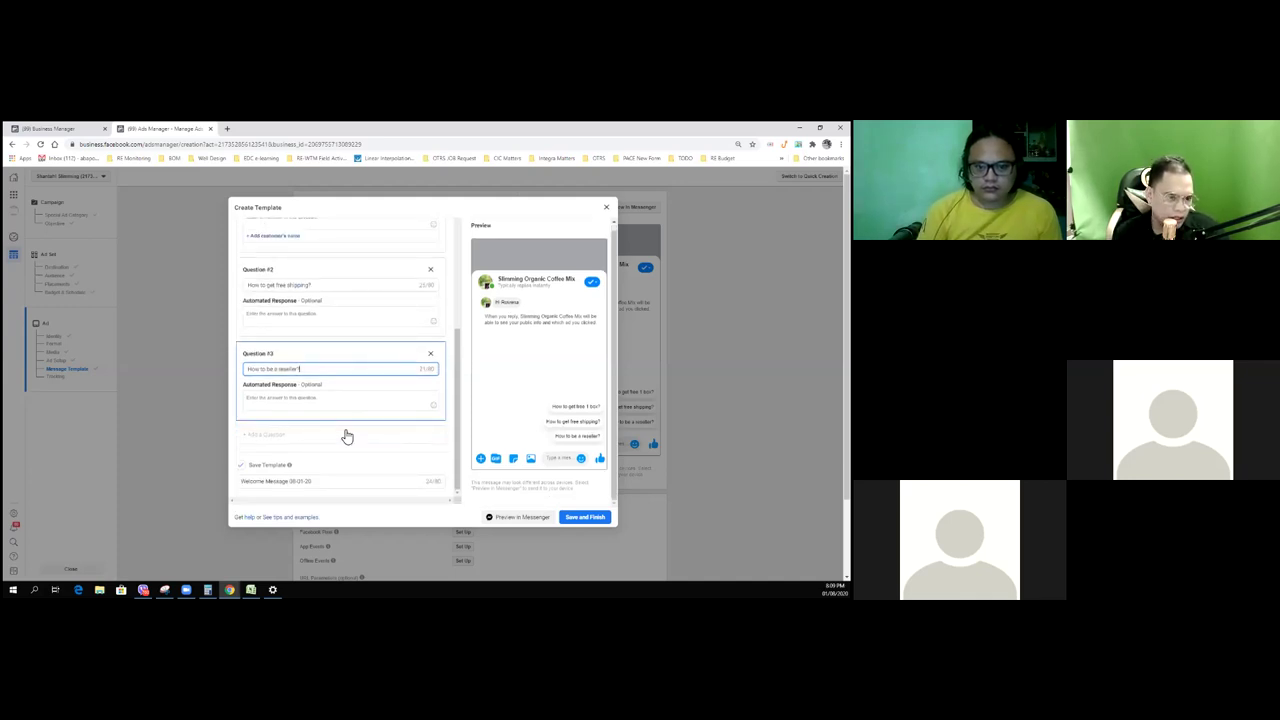
pyautogui.scroll(6, 346, 436)
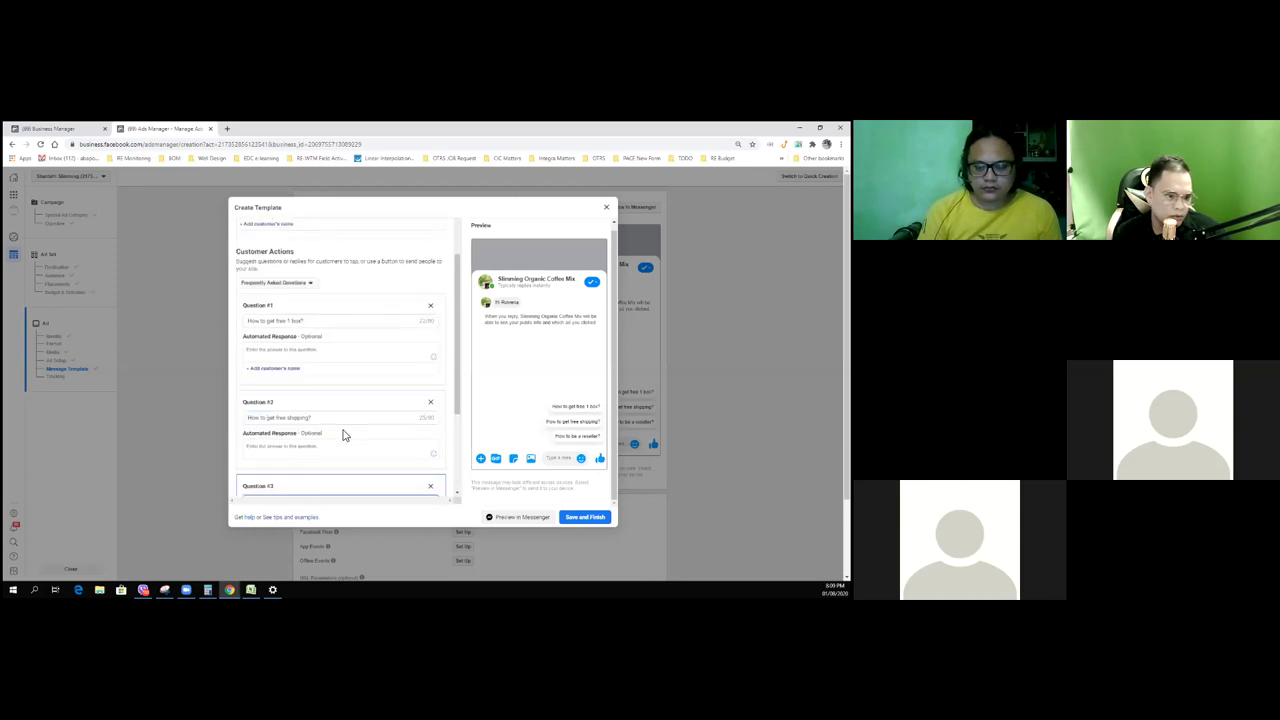
pyautogui.scroll(-6, 343, 435)
pyautogui.click(585, 517)
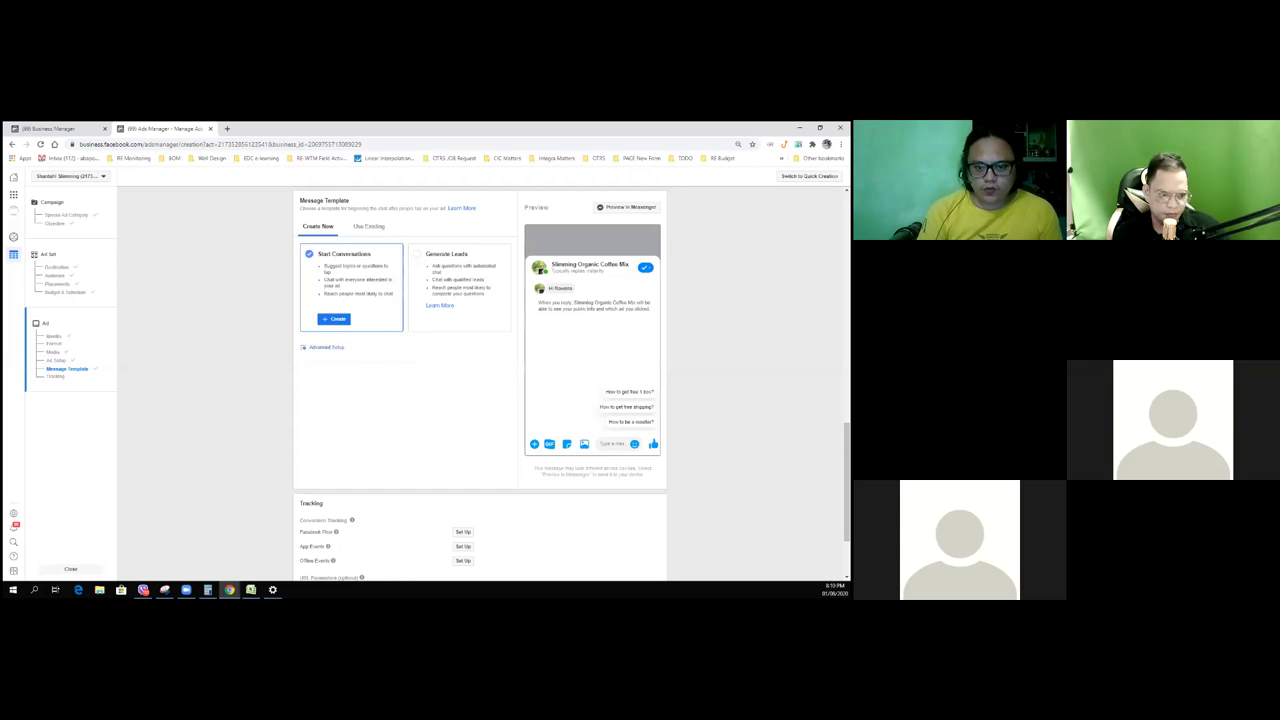
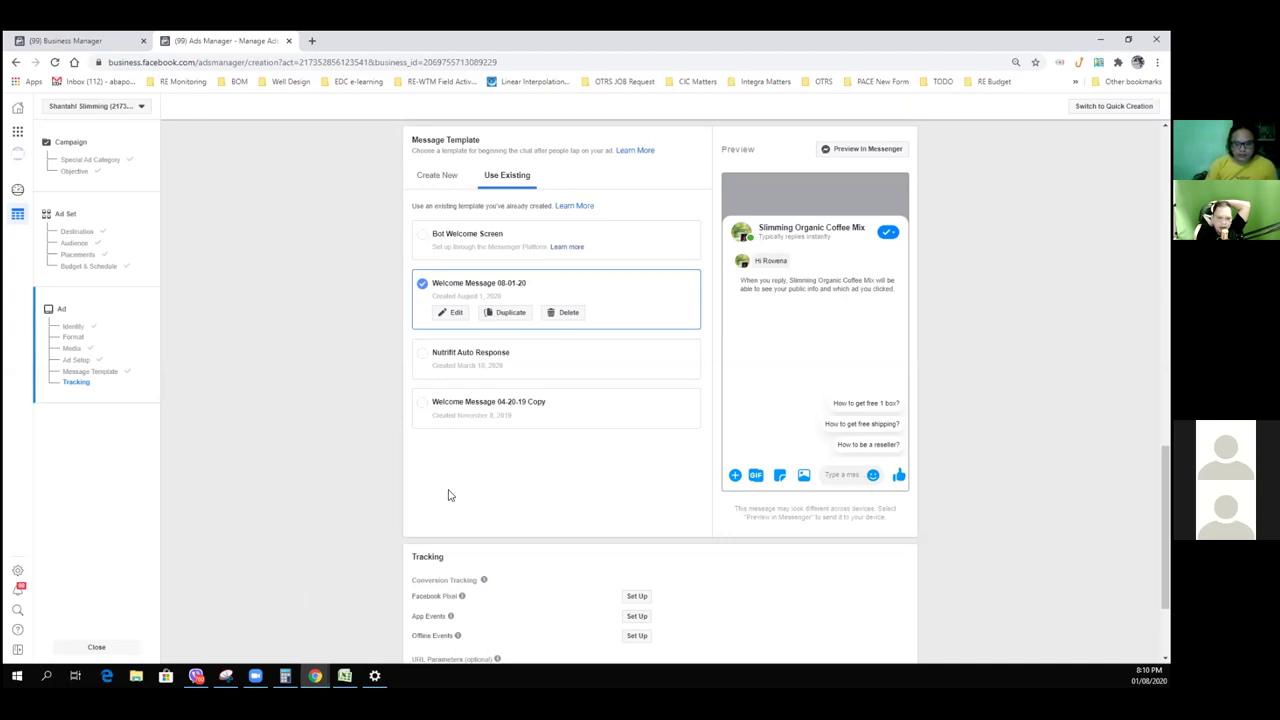
# Review the selected message template, tracking options and ad set audience settings, then return to the ad-level settings
pyautogui.scroll(-3, 507, 496)
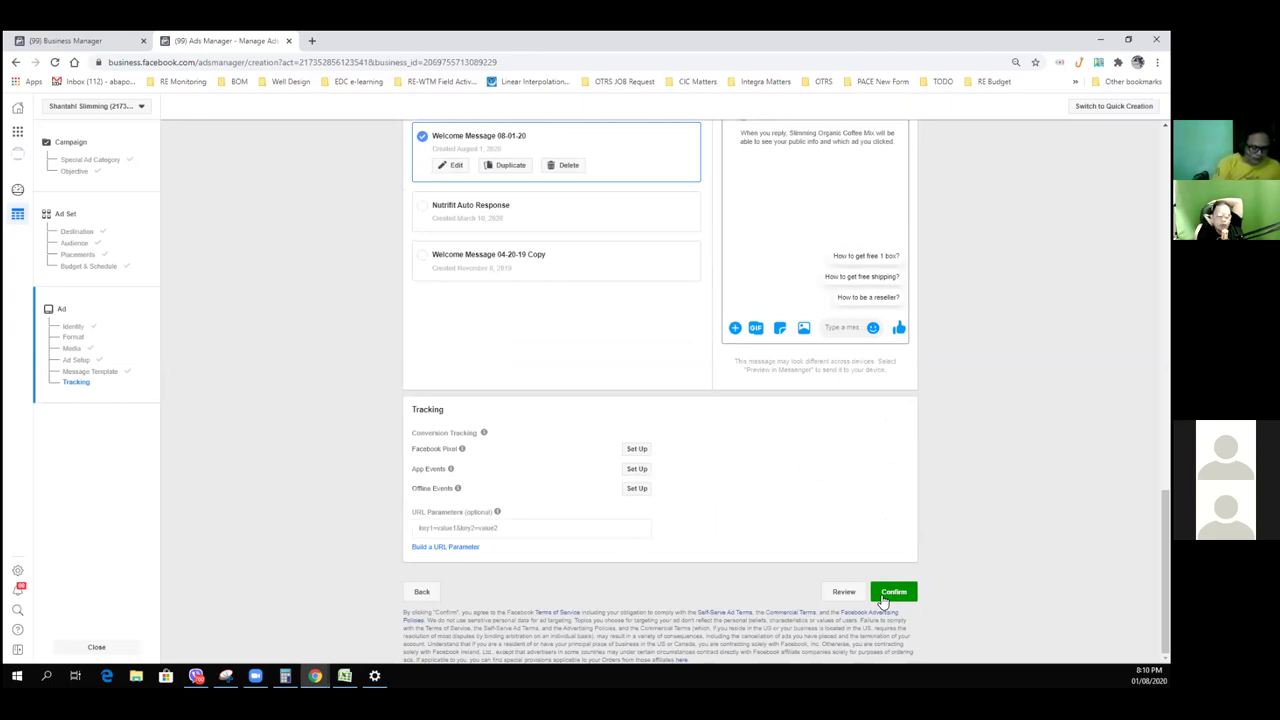
pyautogui.scroll(4, 751, 521)
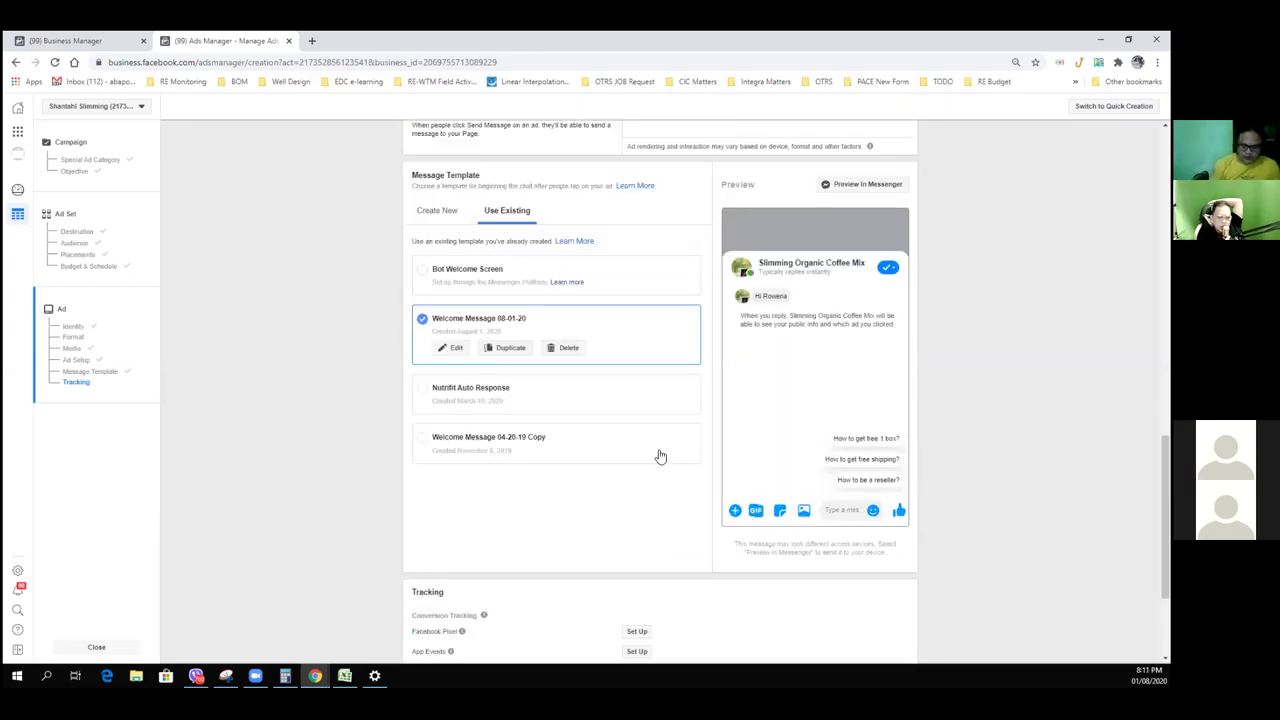
pyautogui.scroll(1, 660, 455)
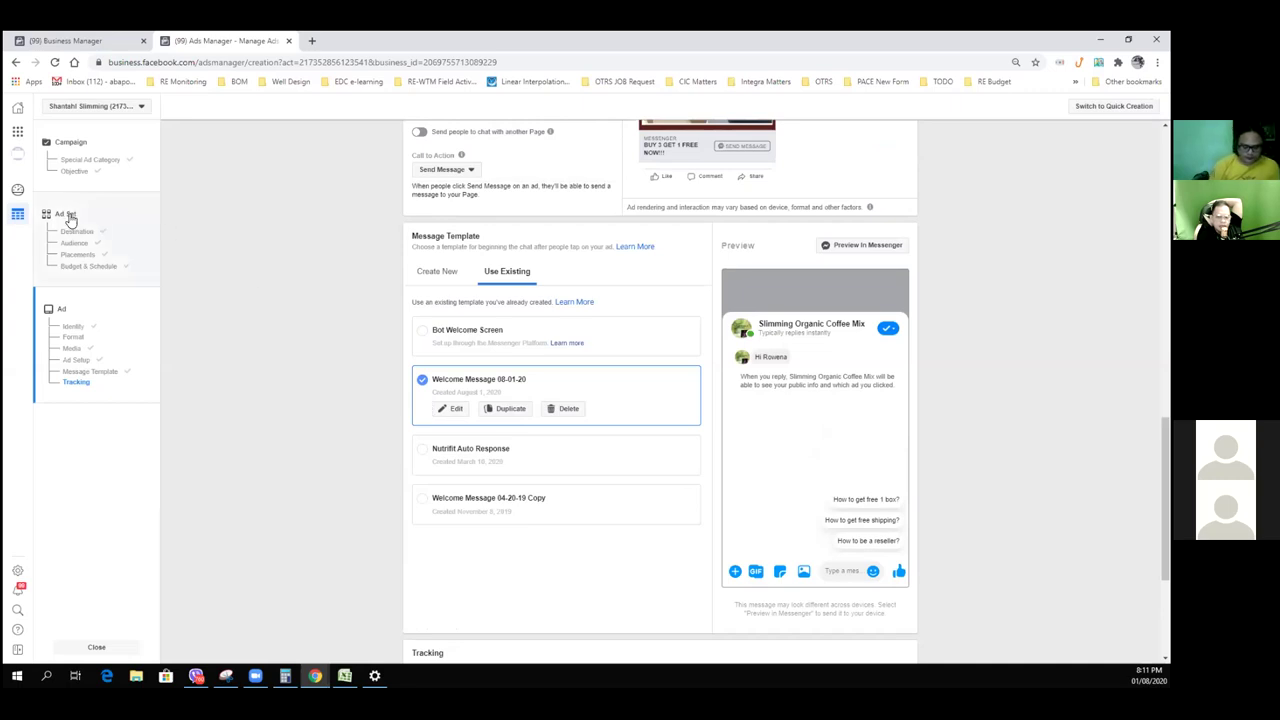
pyautogui.scroll(1, 814, 390)
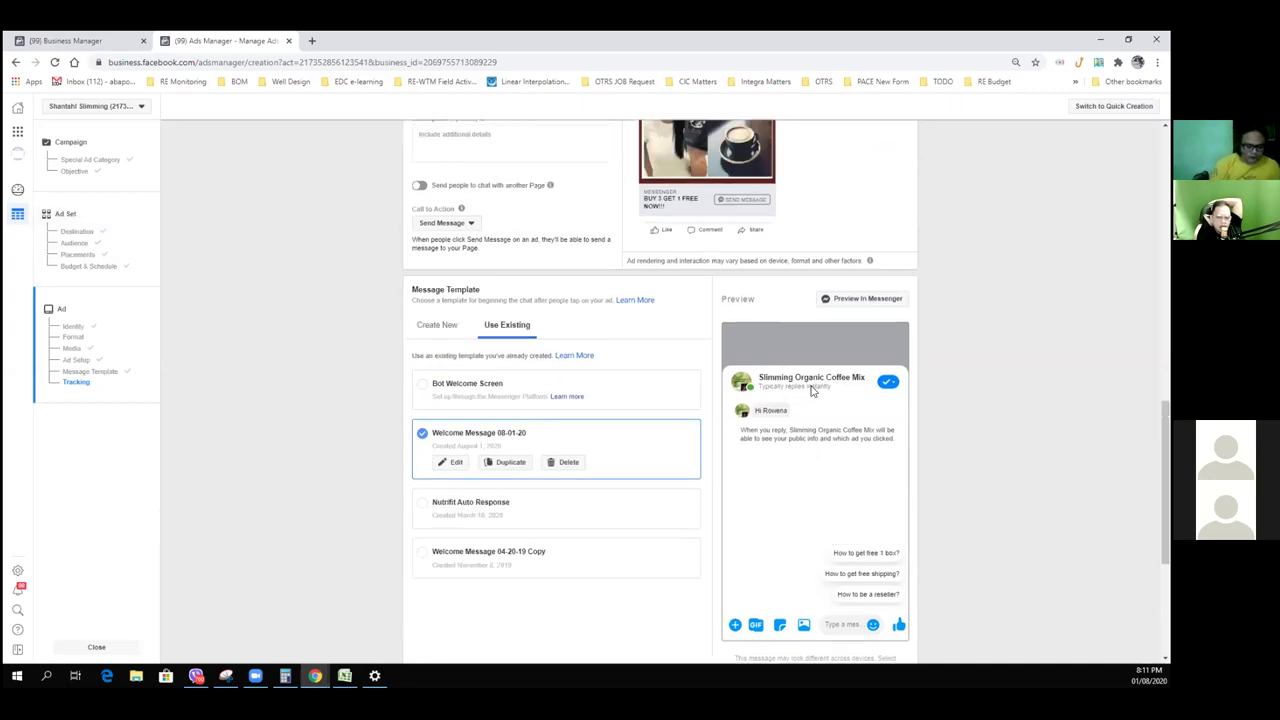
pyautogui.scroll(12, 814, 388)
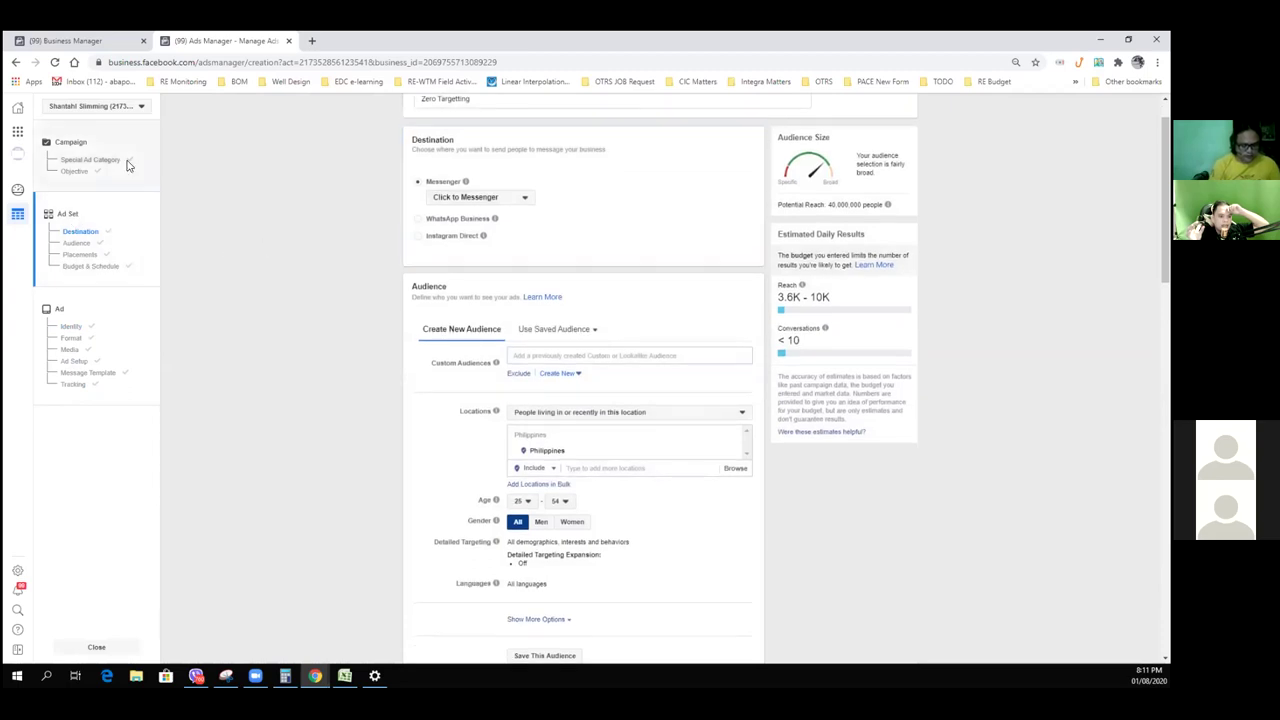
pyautogui.click(62, 312)
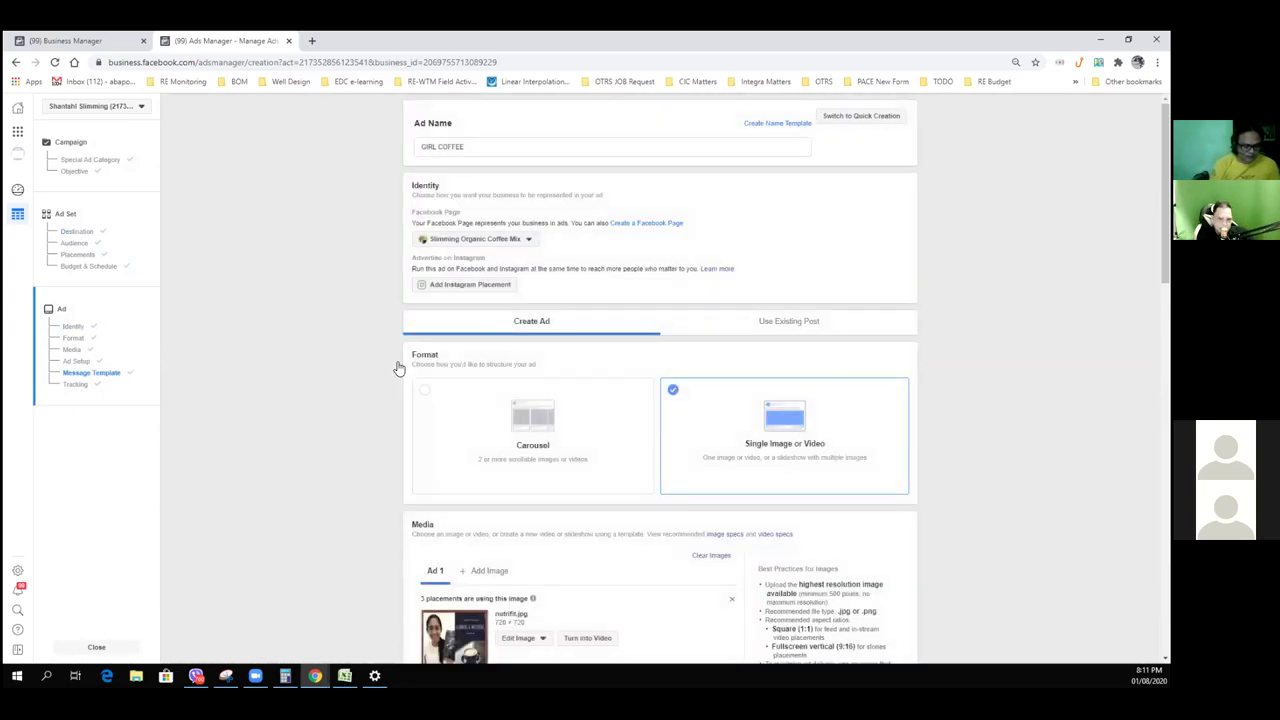
# Review the ad's identity, format, media, ad setup and message template settings
pyautogui.click(63, 313)
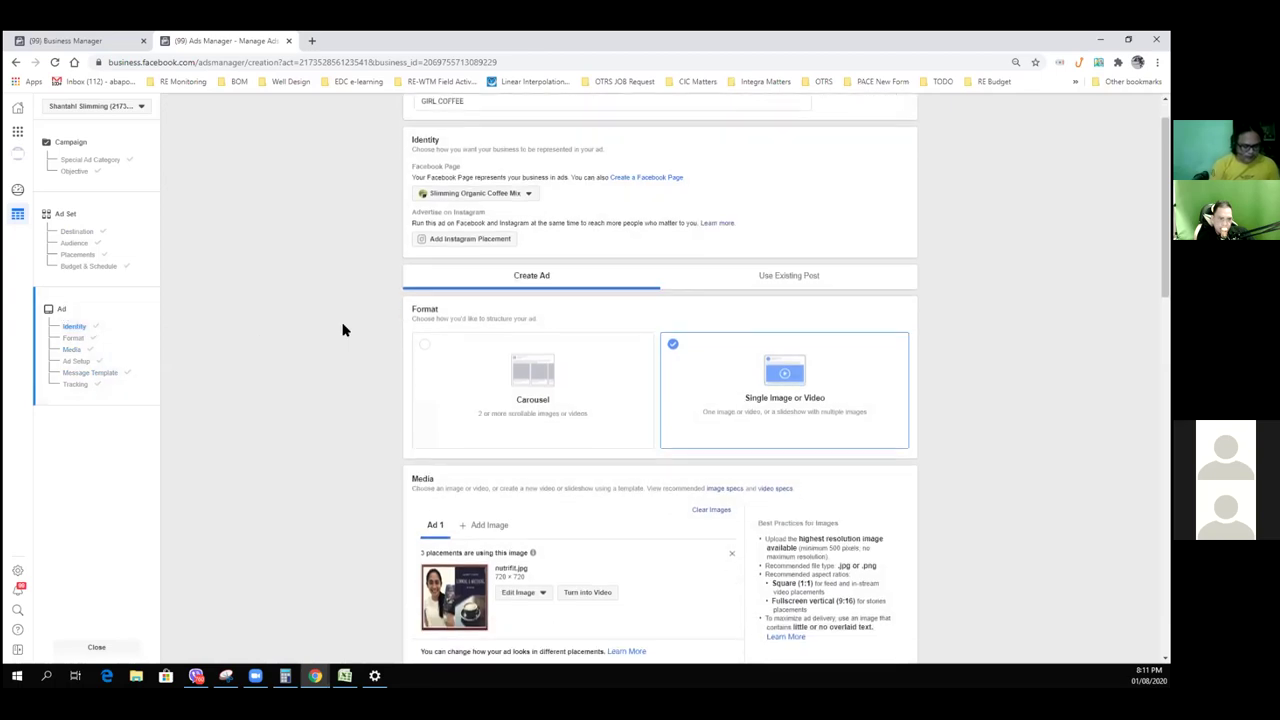
pyautogui.scroll(-2, 350, 378)
pyautogui.scroll(-3, 352, 384)
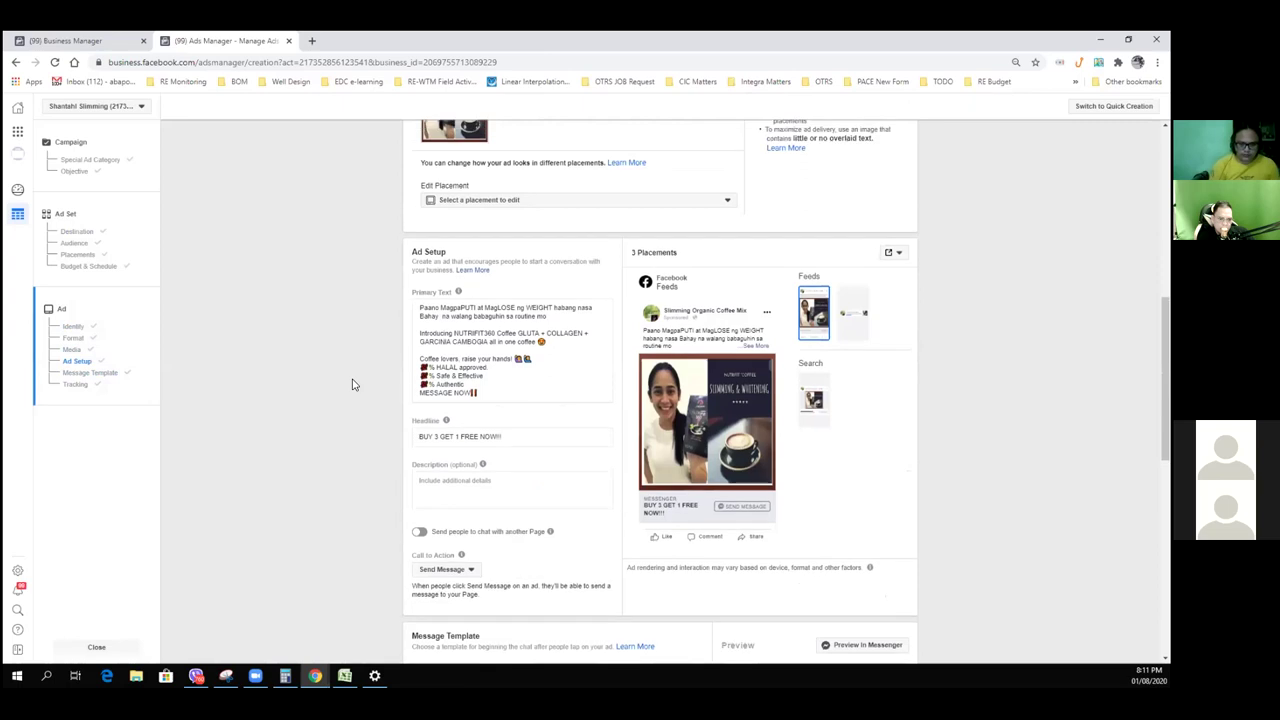
pyautogui.scroll(-4, 352, 384)
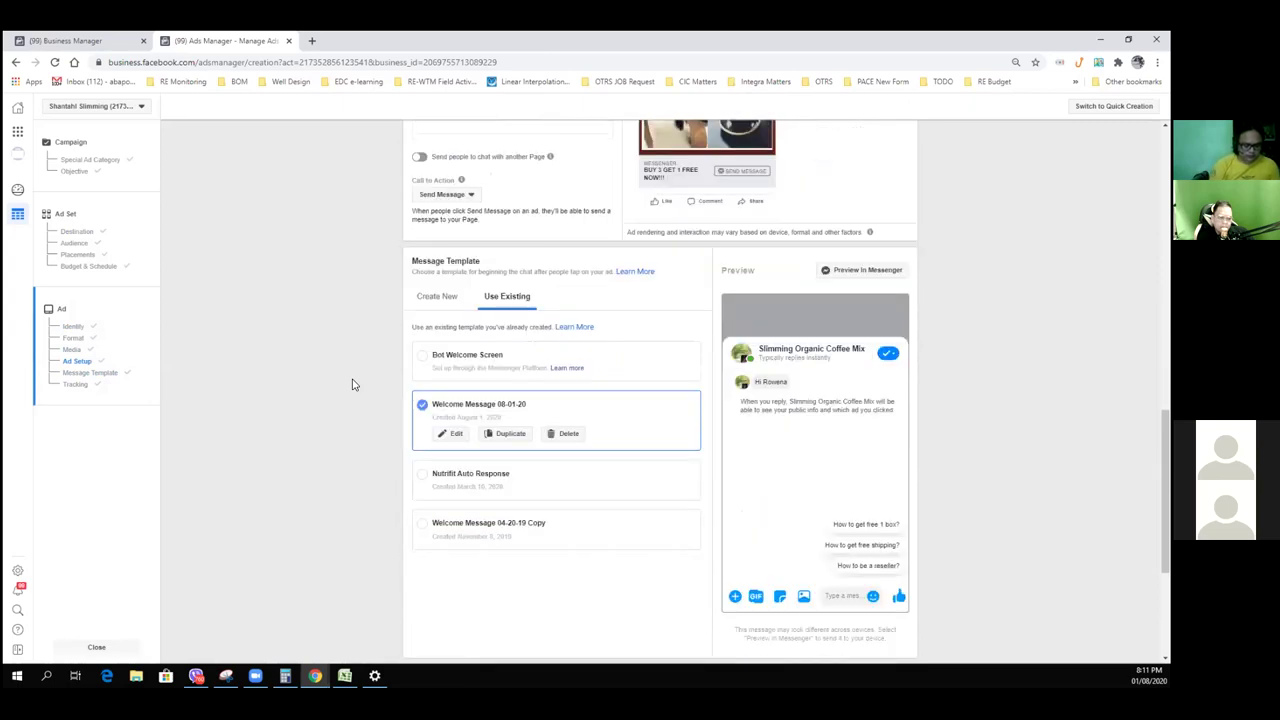
pyautogui.scroll(1, 352, 384)
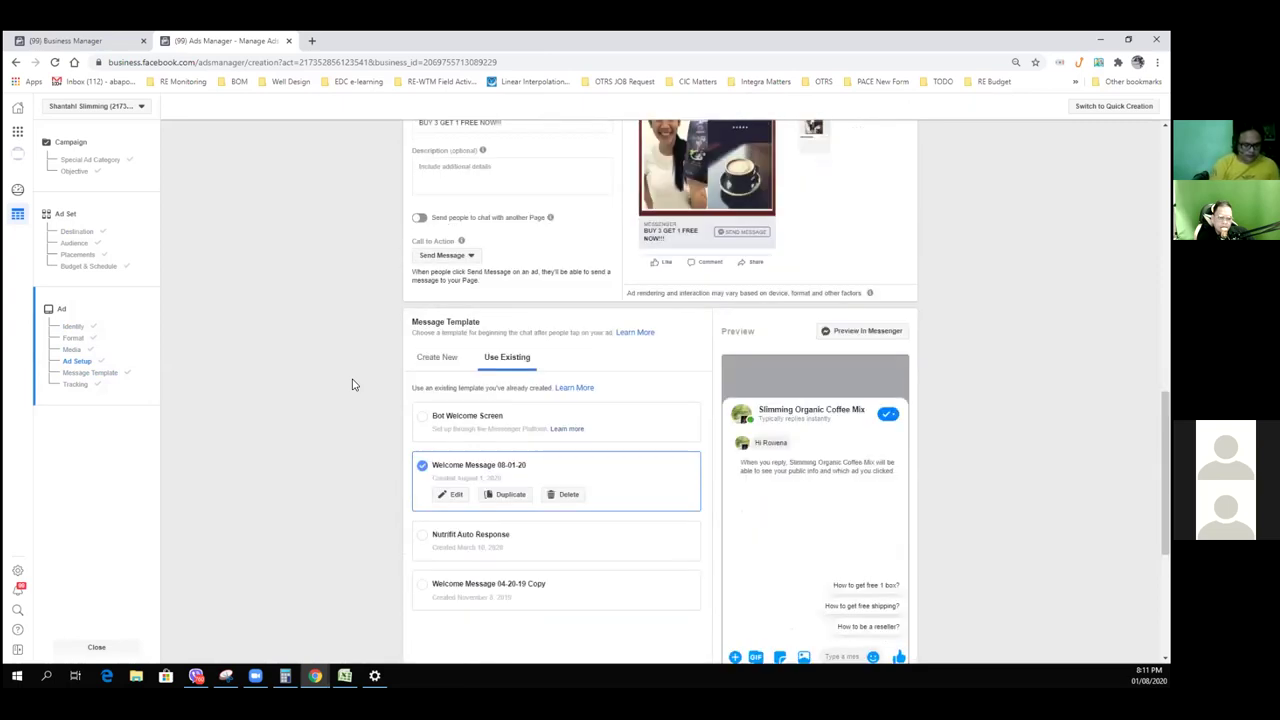
pyautogui.scroll(2, 352, 384)
pyautogui.scroll(4, 352, 384)
pyautogui.scroll(2, 352, 384)
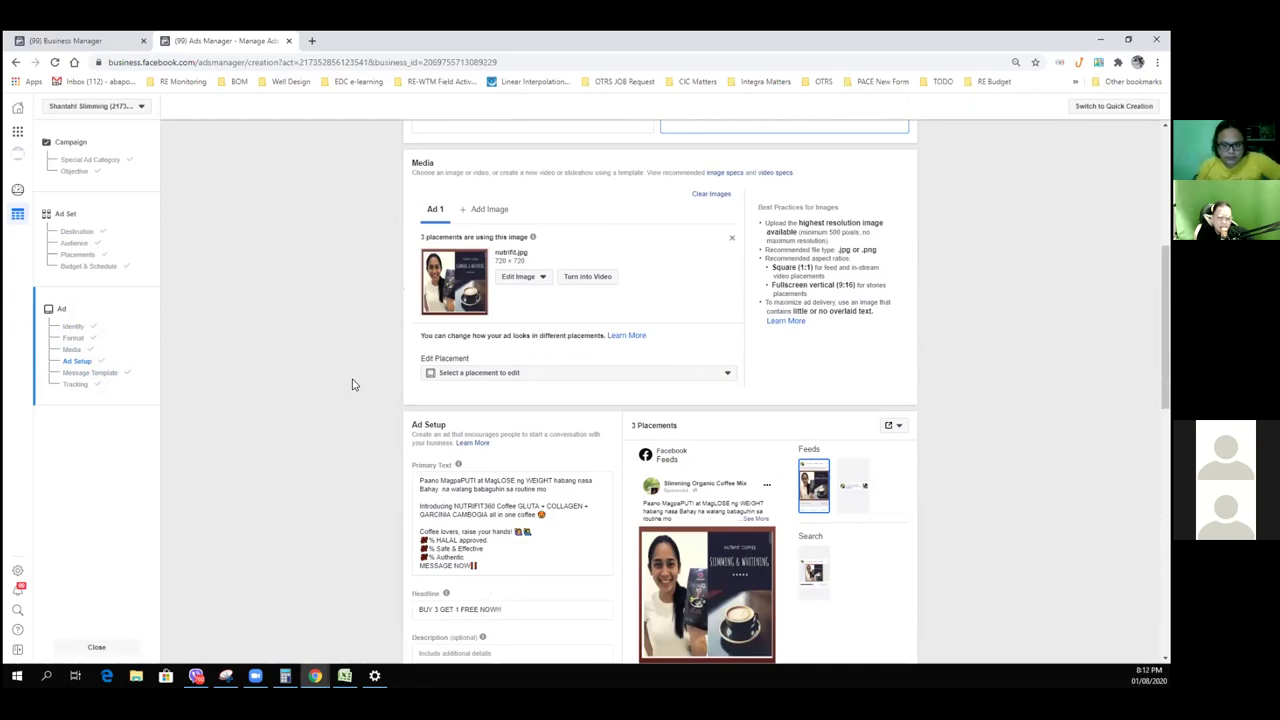
# Add nutrifit 2.jpg from the account images as a second ad, then compare the Ad 1 and Ad 2 previews
pyautogui.click(492, 209)
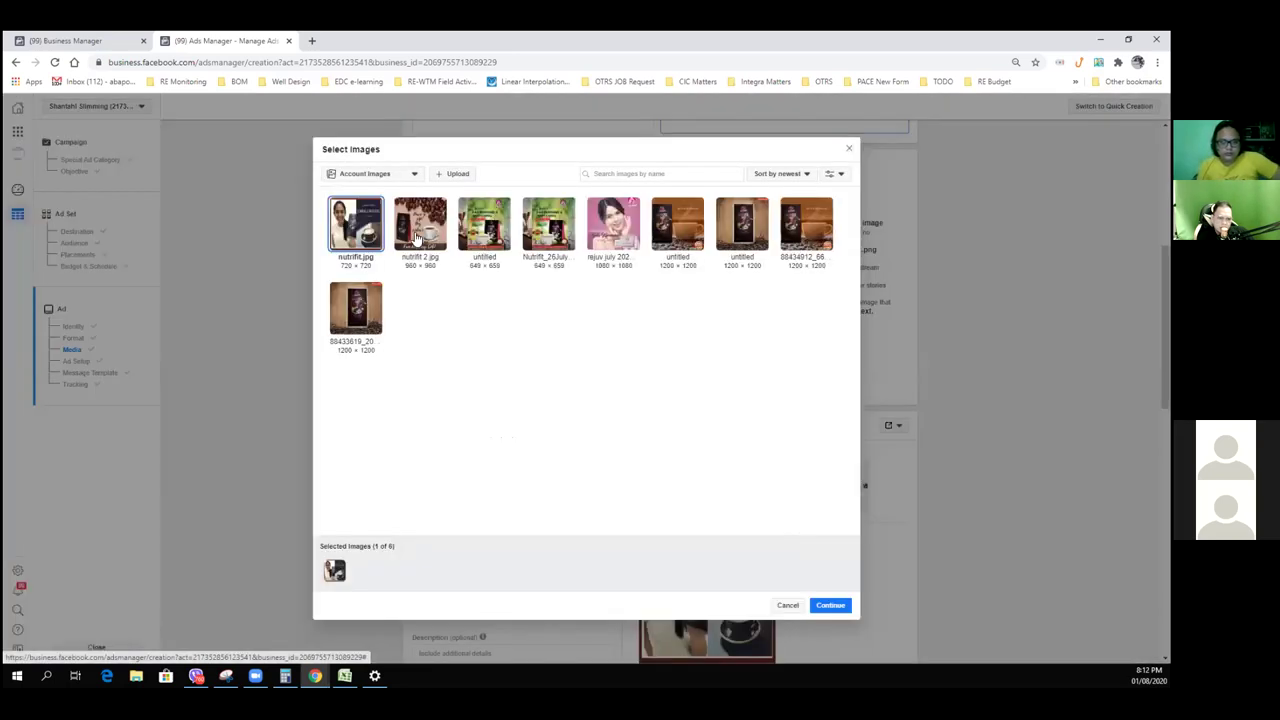
pyautogui.click(418, 235)
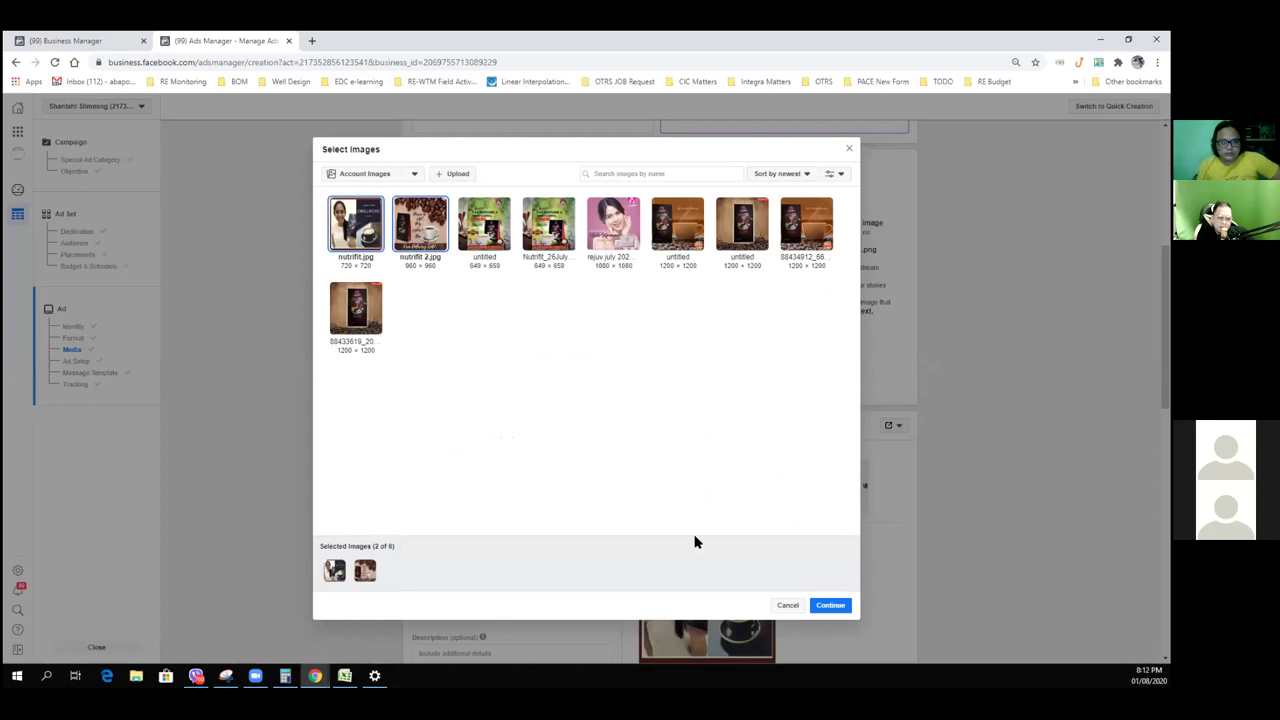
pyautogui.click(836, 608)
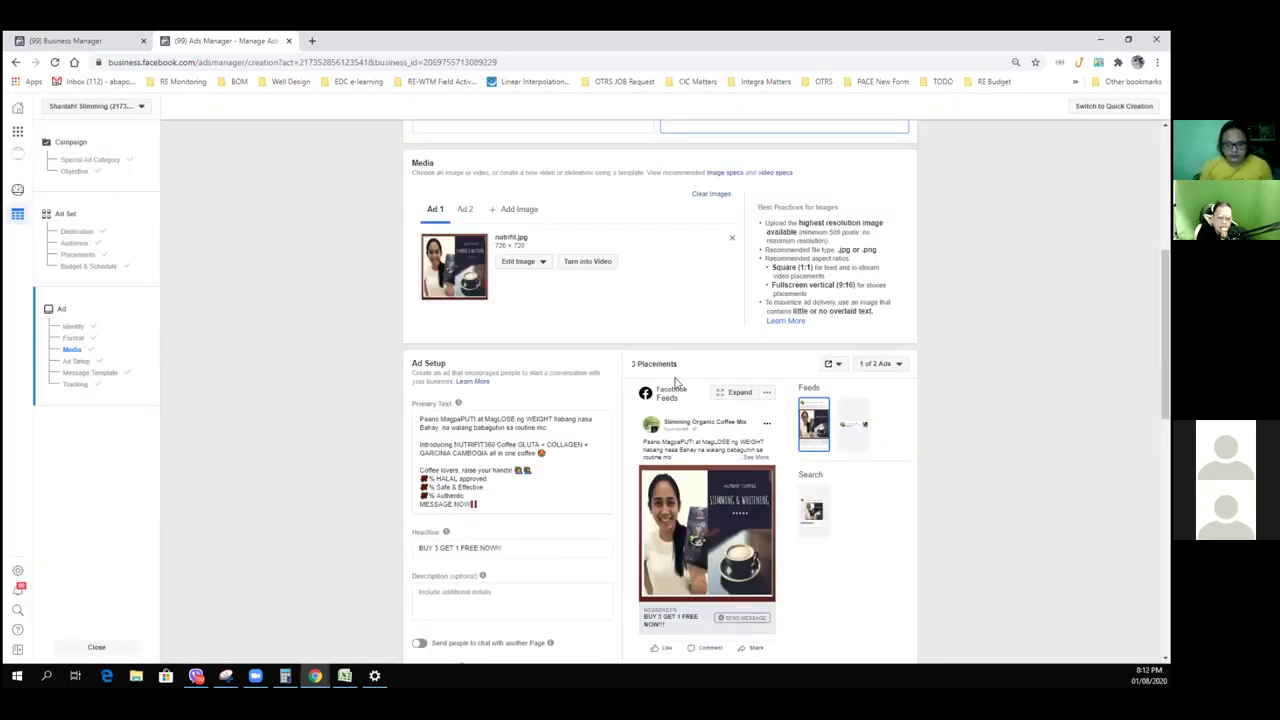
pyautogui.click(465, 210)
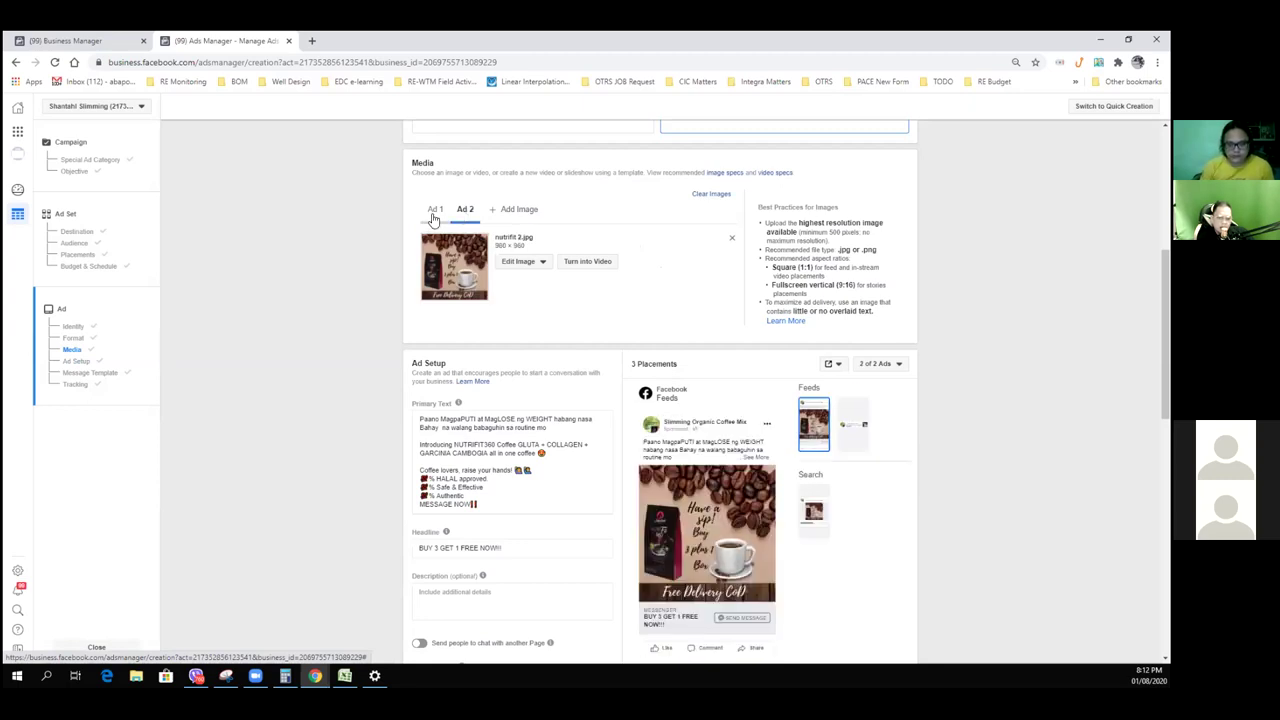
pyautogui.click(434, 215)
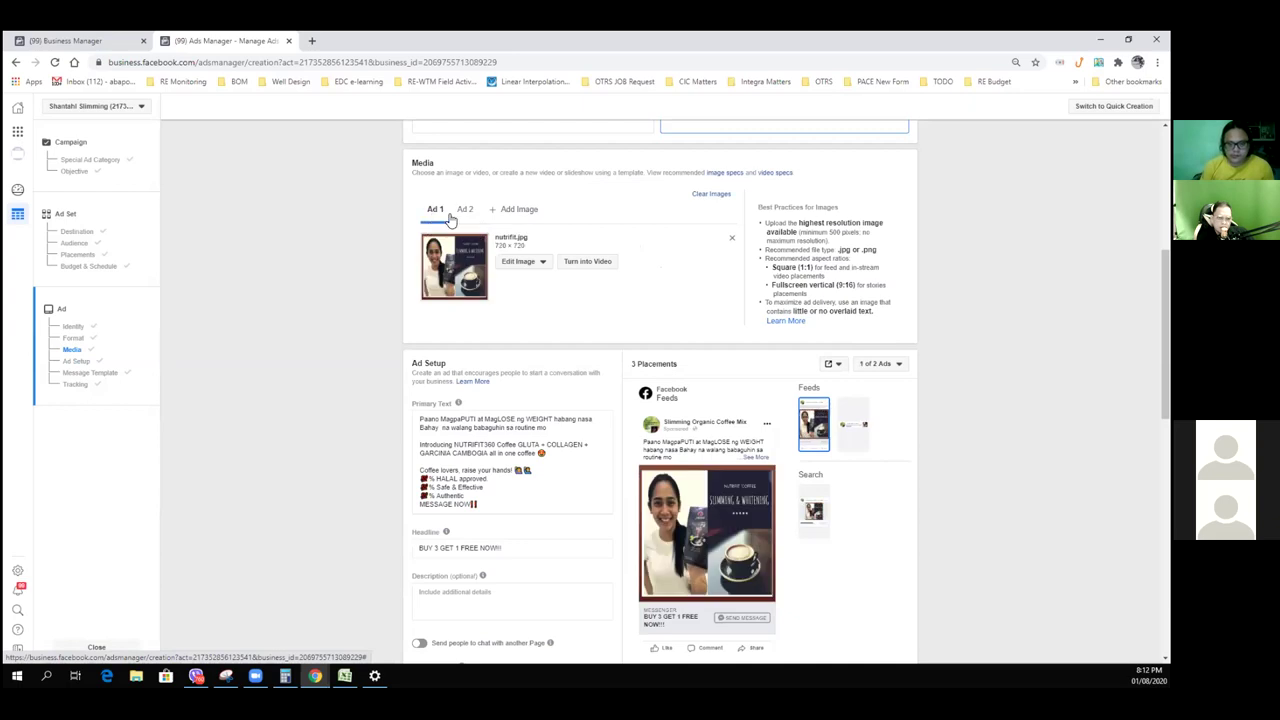
pyautogui.click(462, 215)
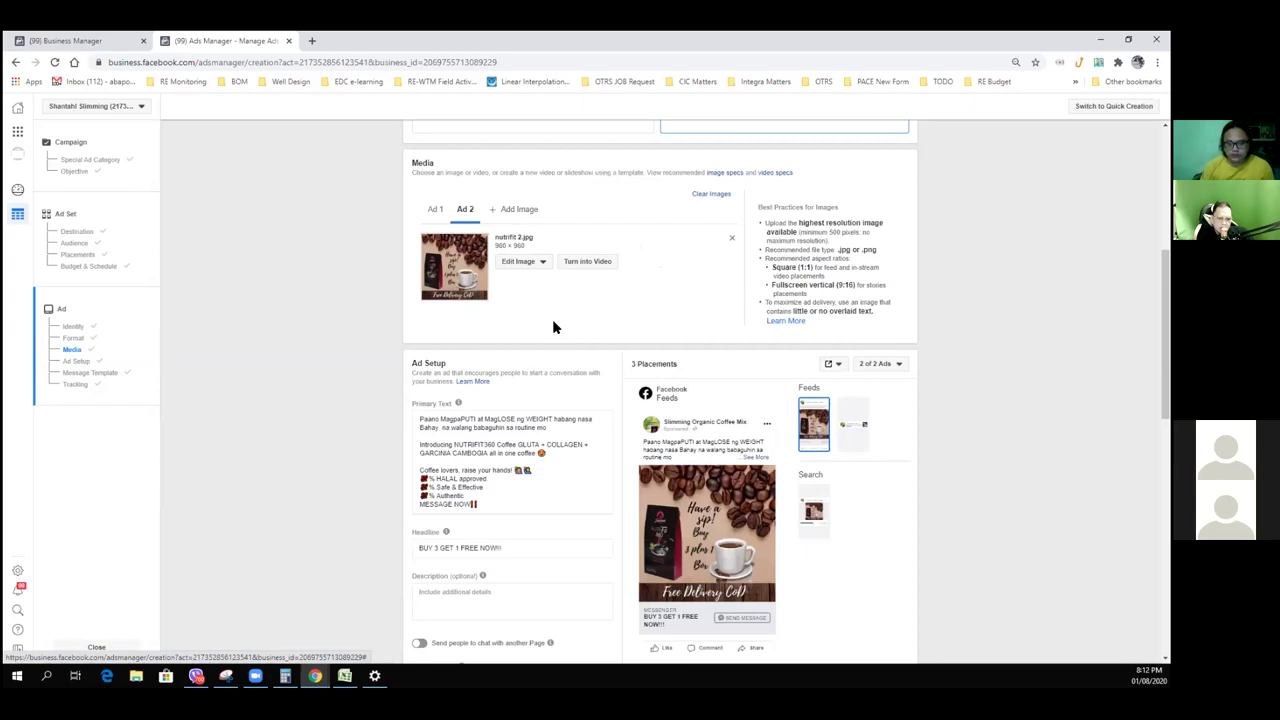
# Check the ad setup, message template and tracking settings for both ads, then confirm the campaign
pyautogui.scroll(-1, 552, 319)
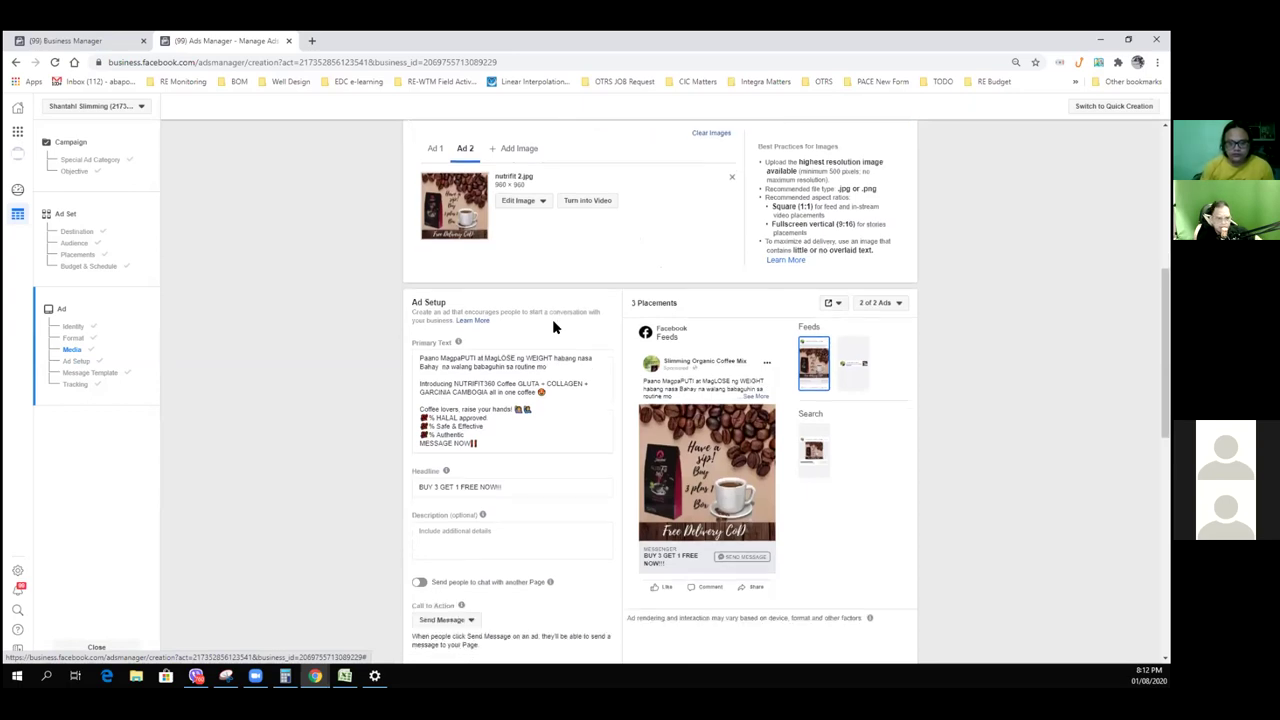
pyautogui.scroll(-1, 552, 319)
pyautogui.scroll(-2, 553, 320)
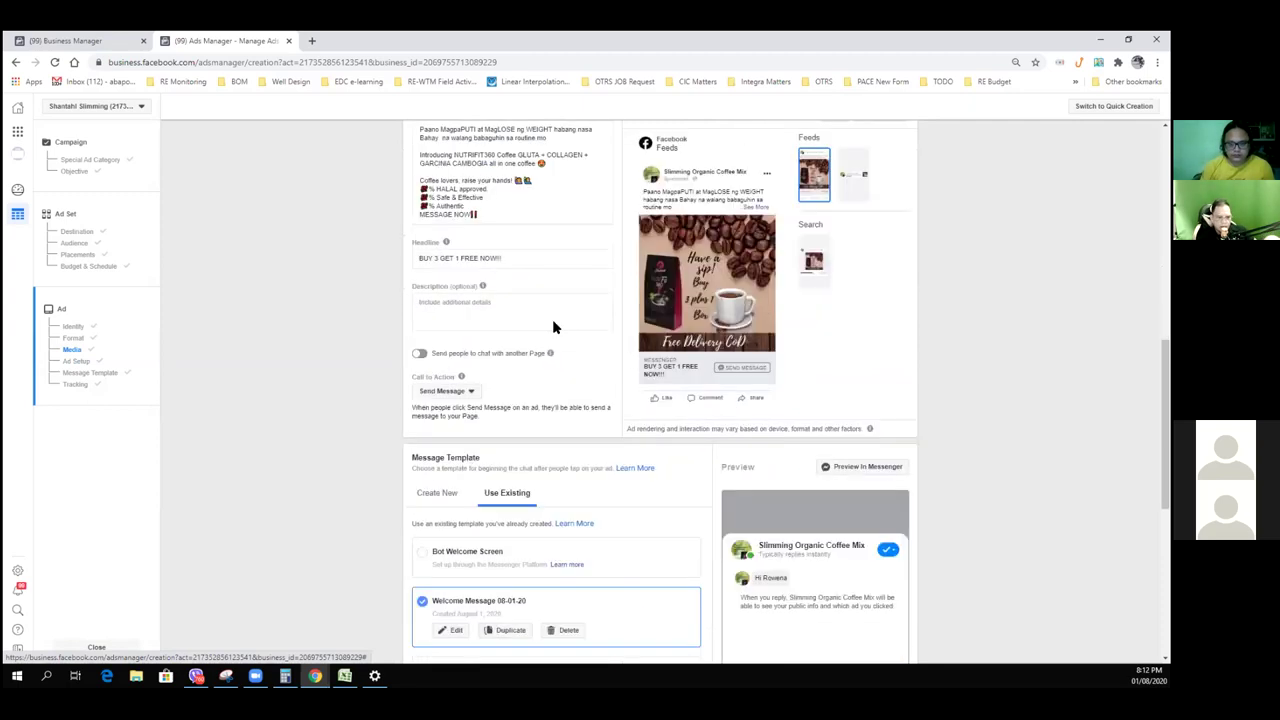
pyautogui.scroll(-2, 554, 325)
pyautogui.scroll(-2, 555, 327)
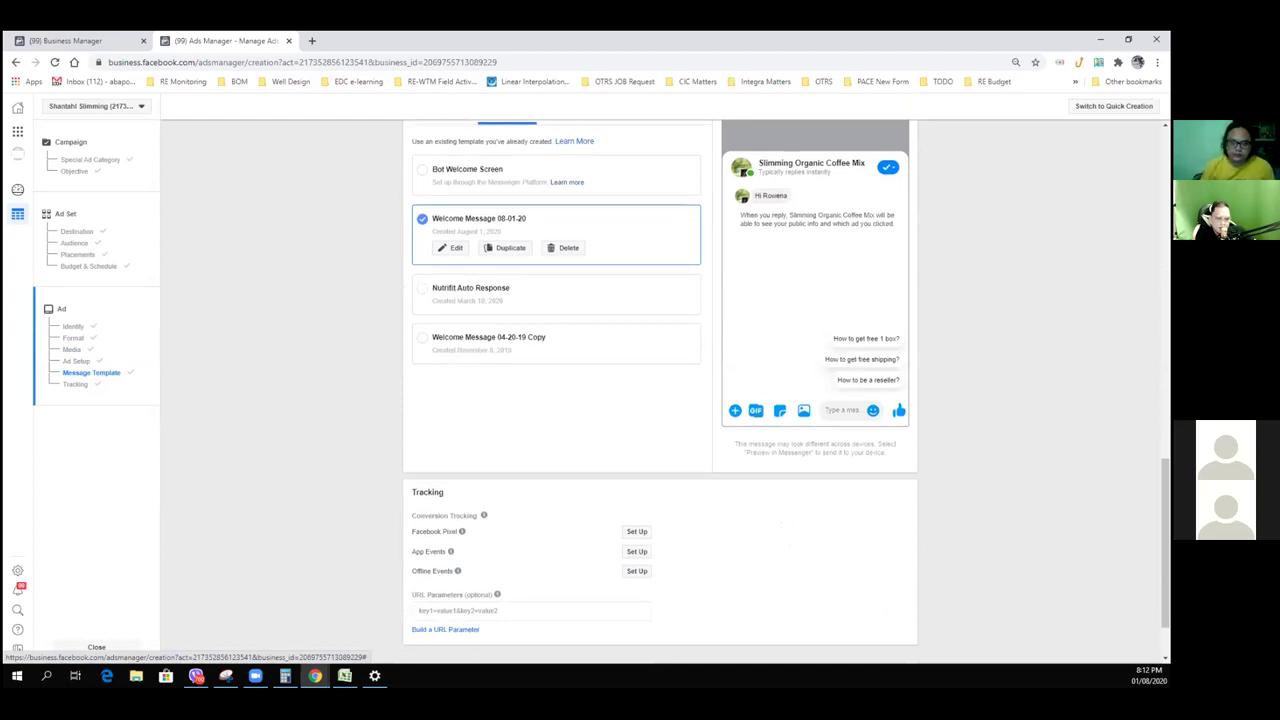
pyautogui.scroll(-1, 711, 428)
pyautogui.click(897, 594)
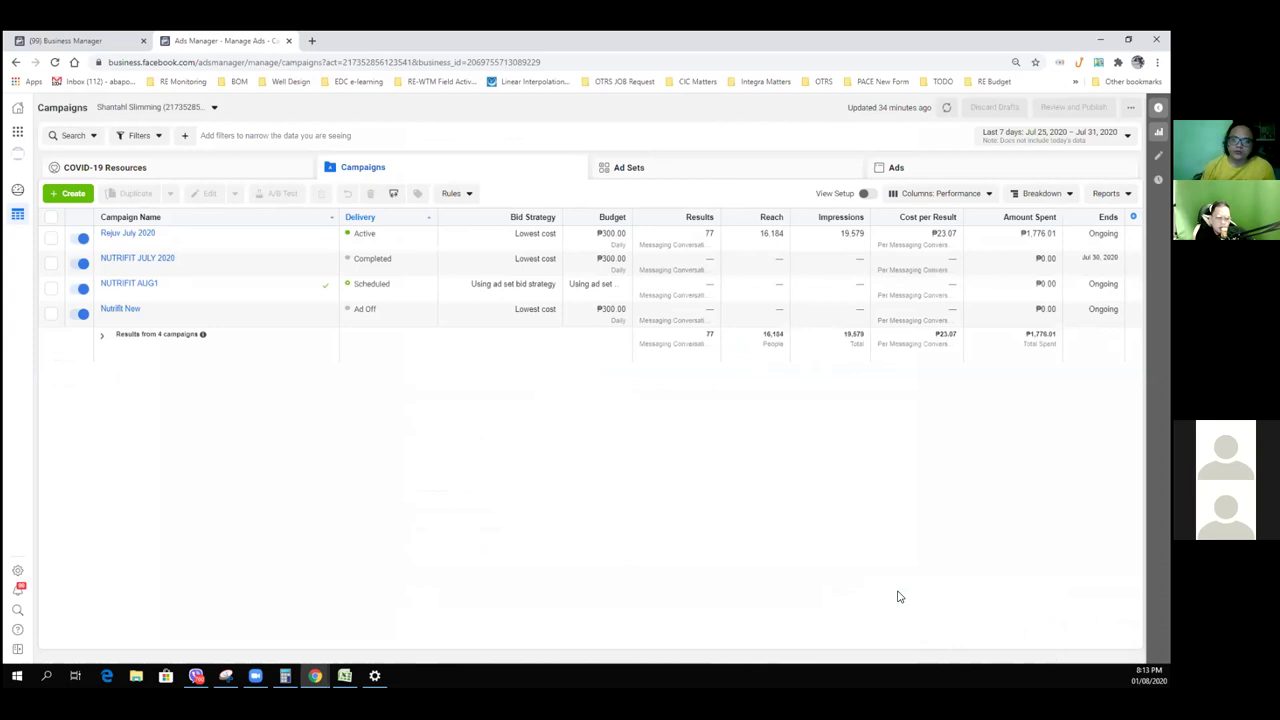
# View the ad sets of the NUTRIFIT AUG1 campaign, then return to the campaign list
pyautogui.moveTo(163, 284)
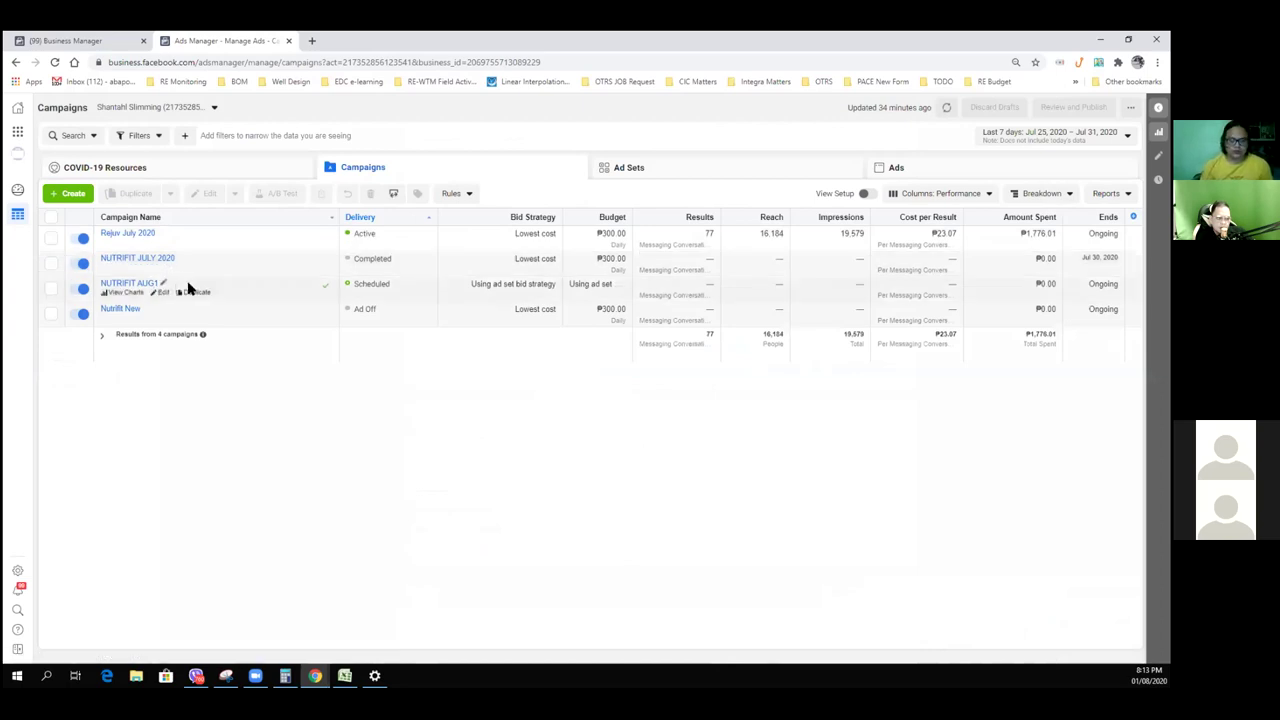
pyautogui.click(147, 285)
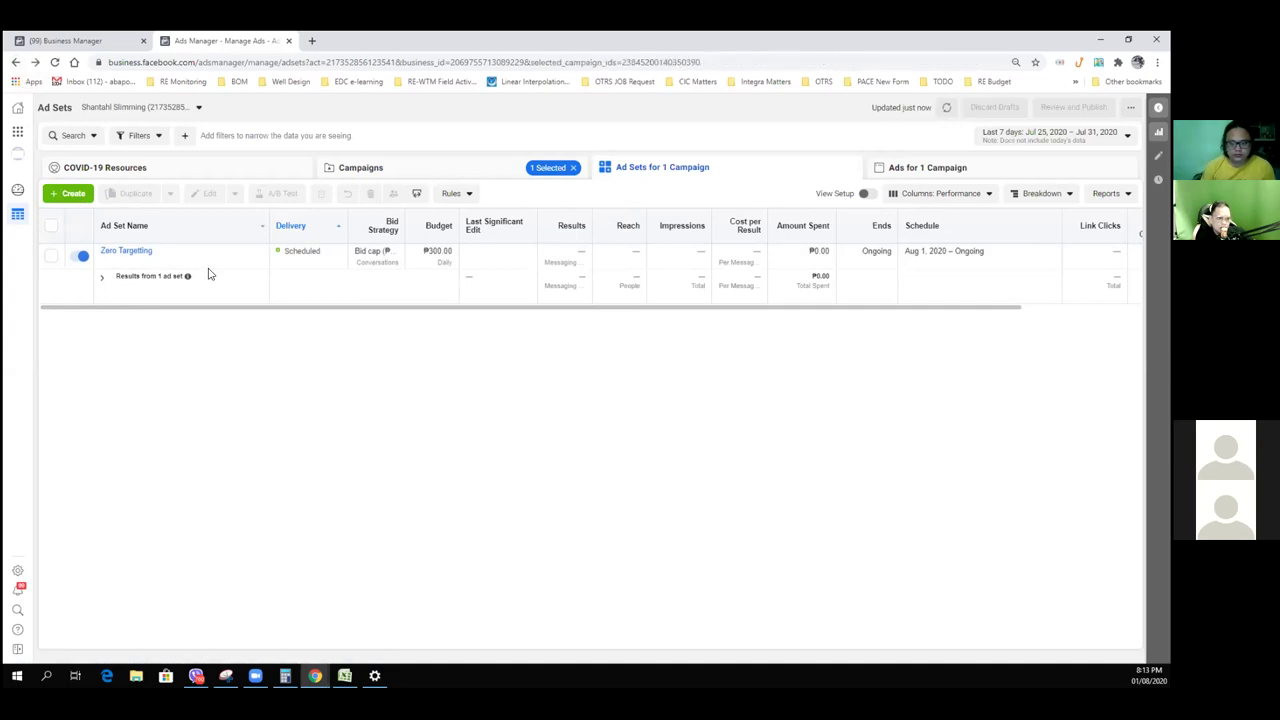
pyautogui.click(16, 63)
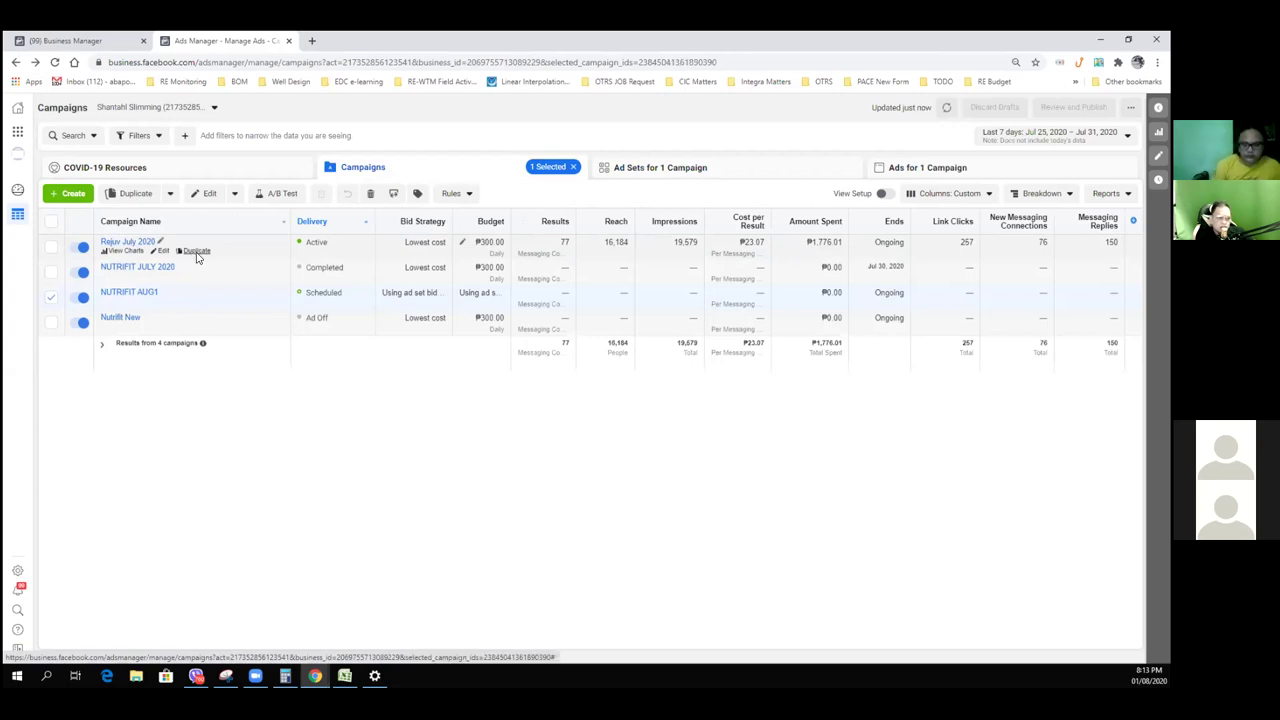
# Duplicate the Rejuv July 2020 campaign as one new campaign, keeping existing reactions, comments and shares on the new ads
pyautogui.click(196, 251)
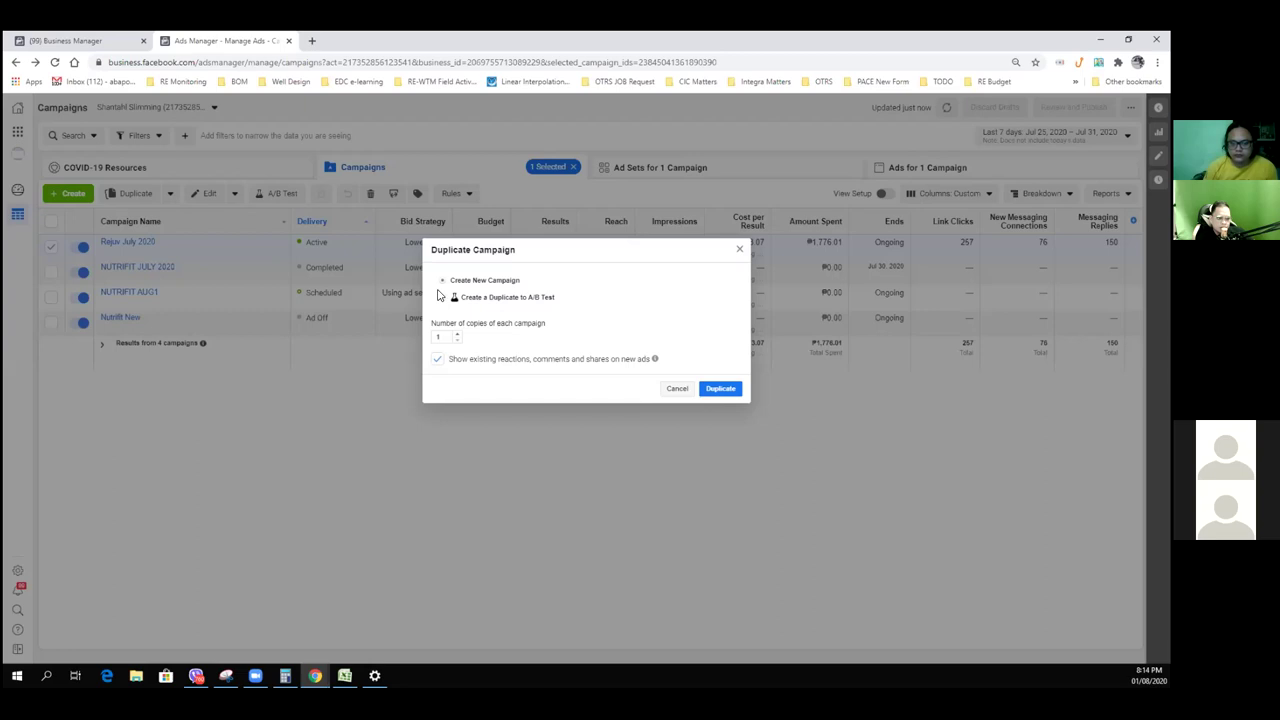
pyautogui.click(726, 392)
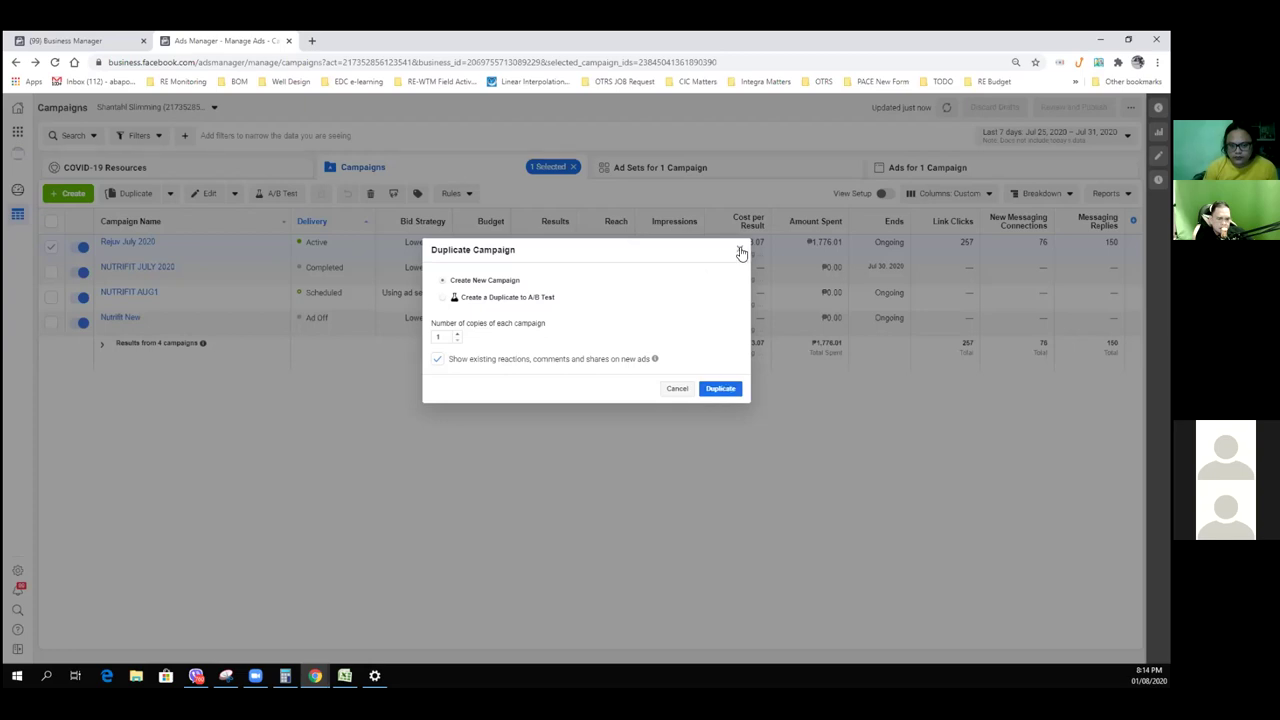
pyautogui.click(720, 389)
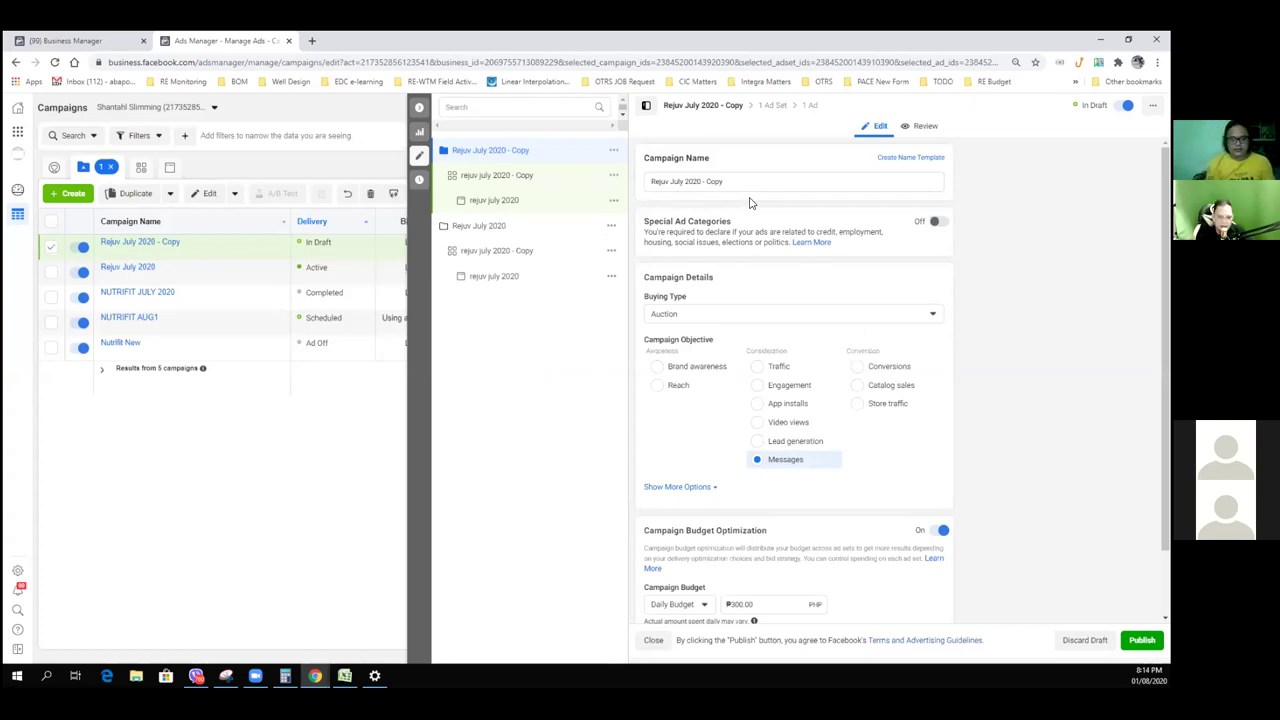
# Examine the duplicated campaign's name, objective, spending limit, budget and bid strategy settings
pyautogui.scroll(-2, 792, 425)
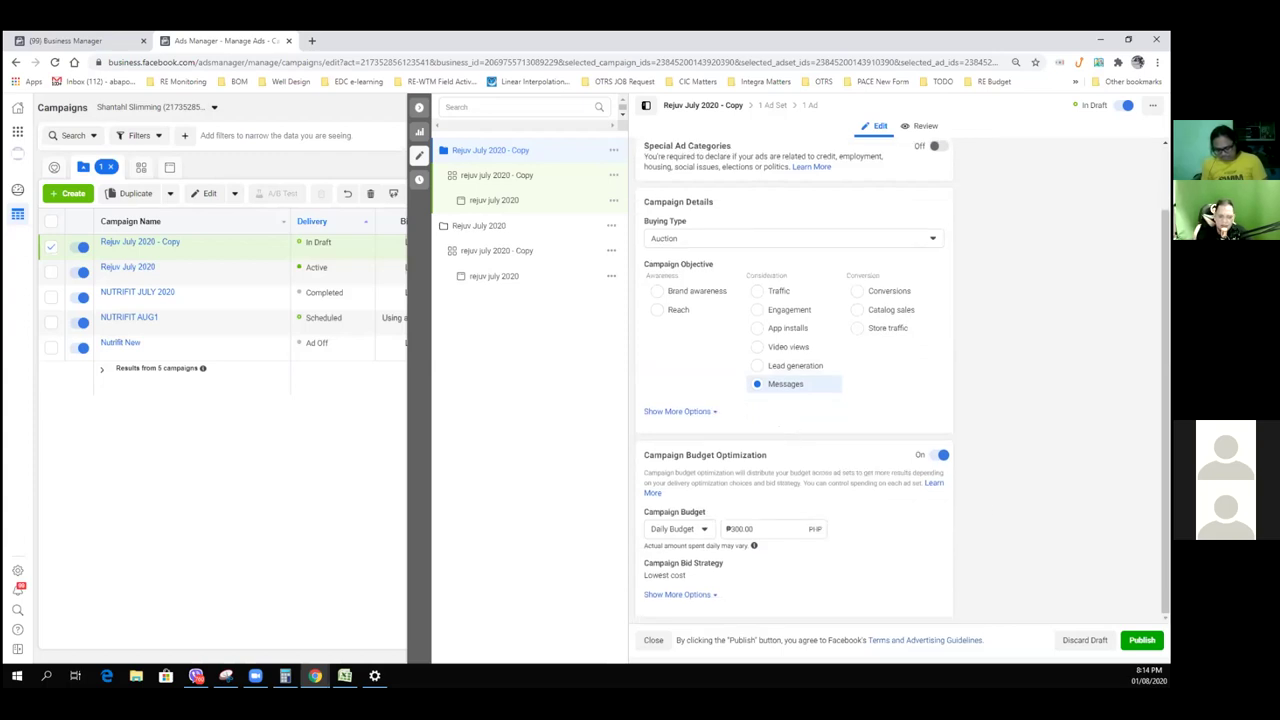
pyautogui.scroll(2, 792, 400)
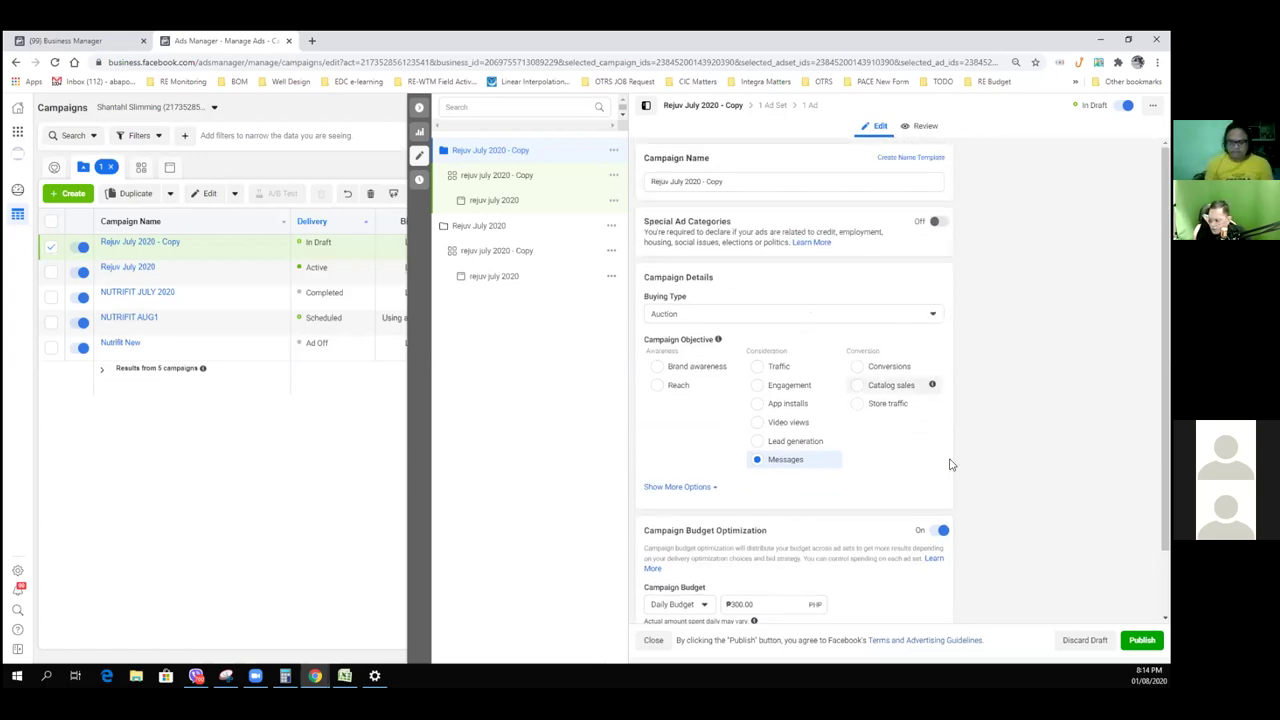
pyautogui.scroll(-1, 952, 464)
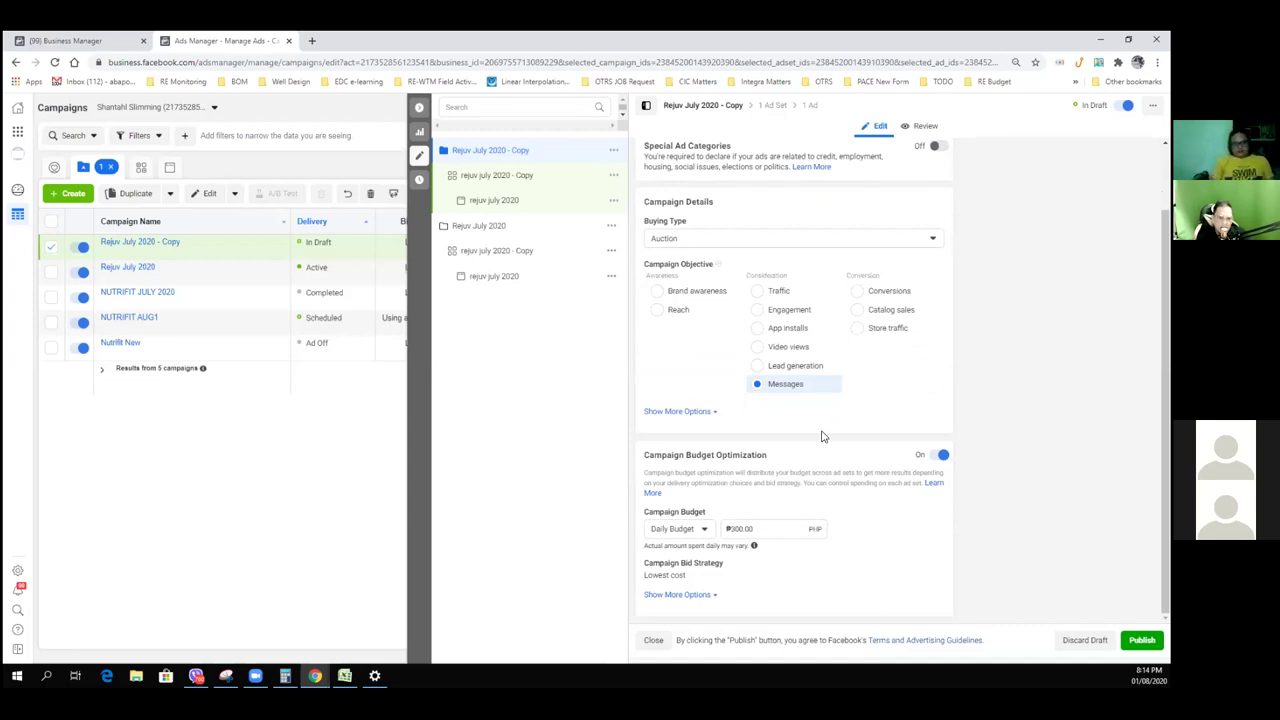
pyautogui.click(710, 422)
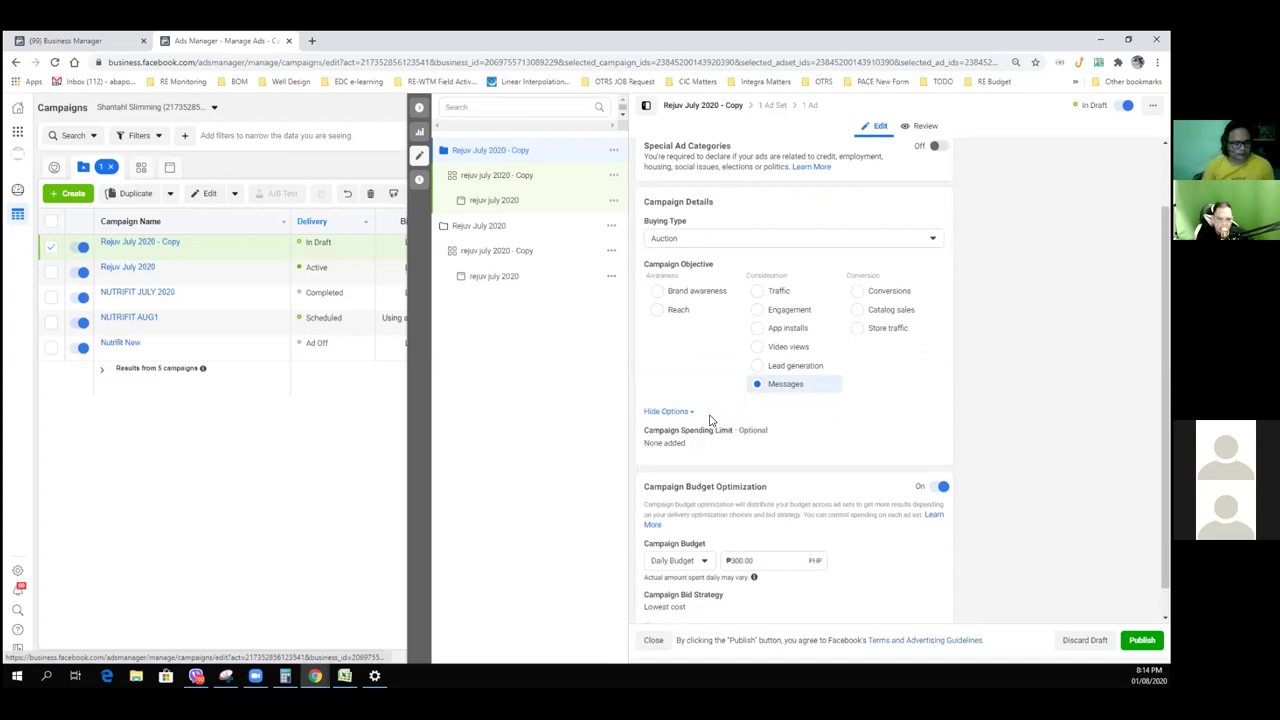
pyautogui.scroll(-1, 843, 436)
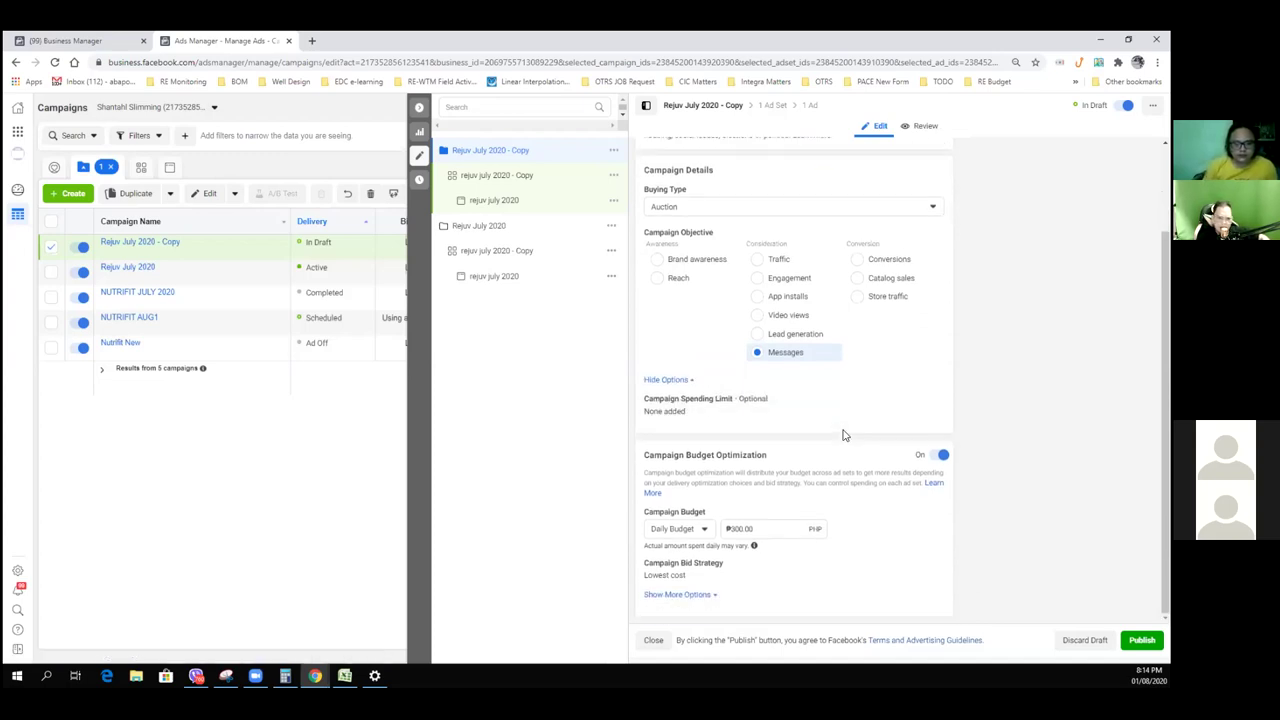
pyautogui.scroll(2, 800, 300)
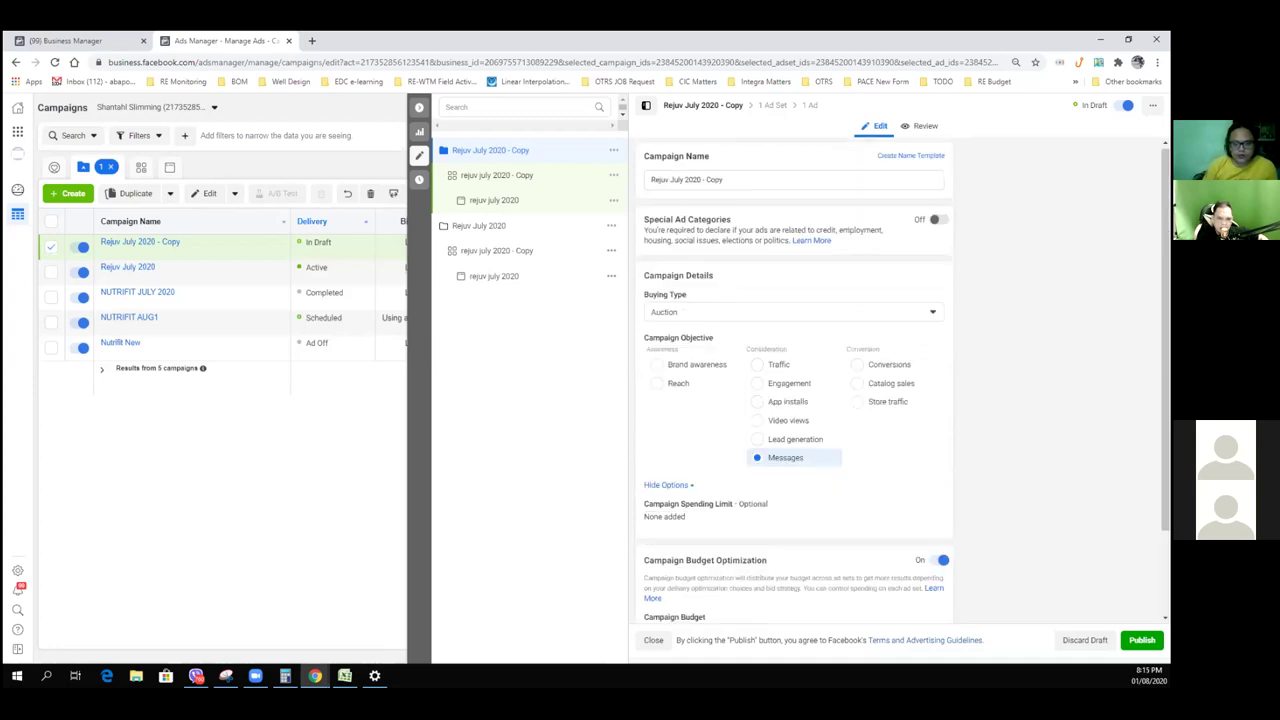
pyautogui.click(549, 178)
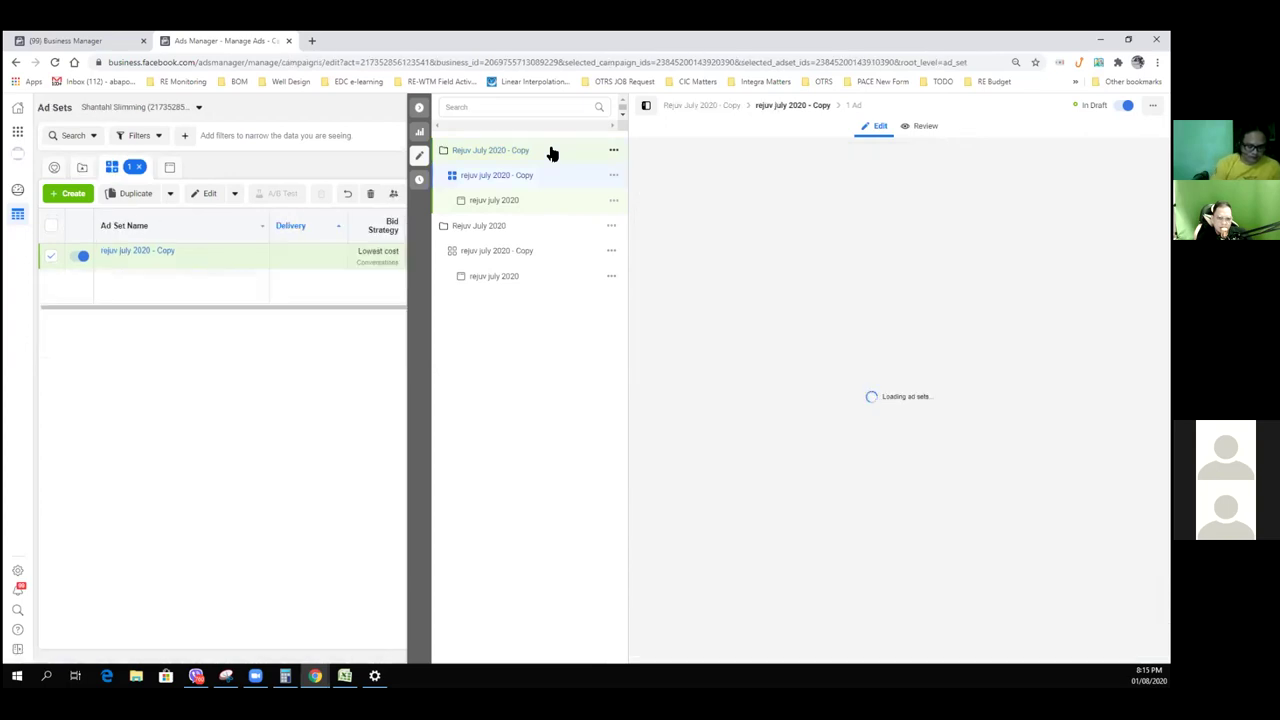
pyautogui.click(551, 153)
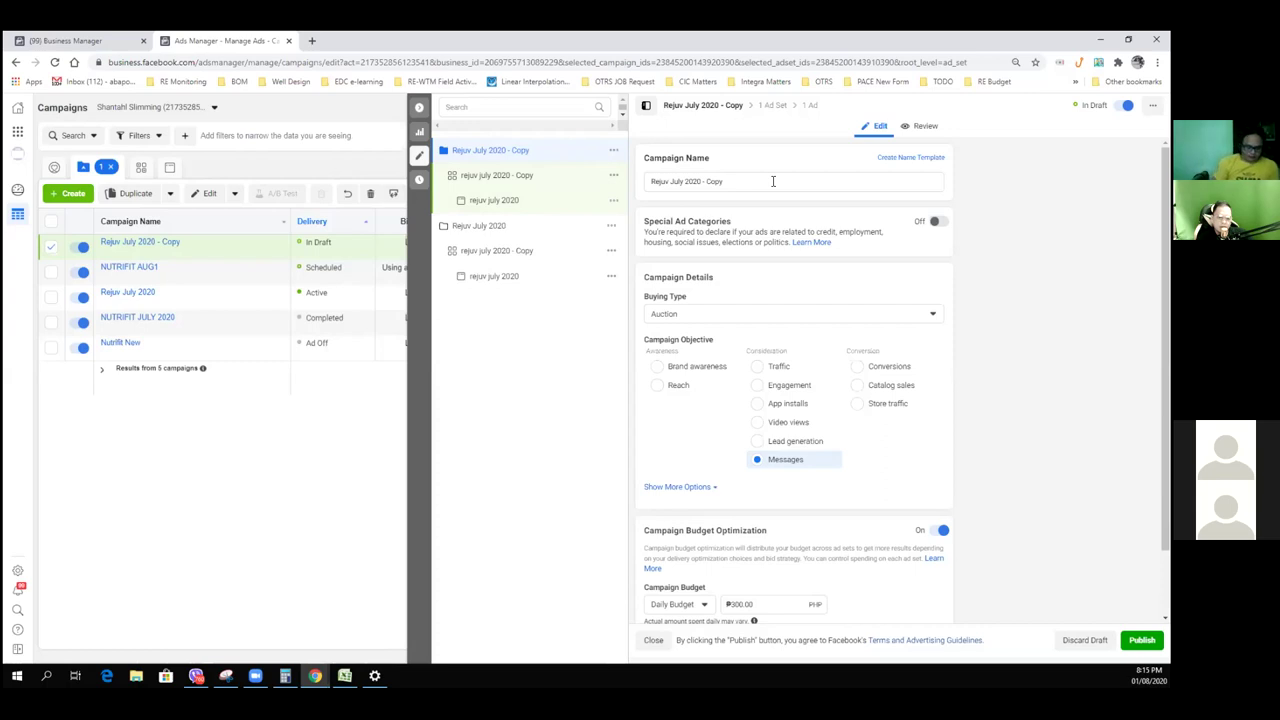
# Examine the duplicated ad set's message destination, schedule, audience, placements and delivery settings
pyautogui.click(775, 108)
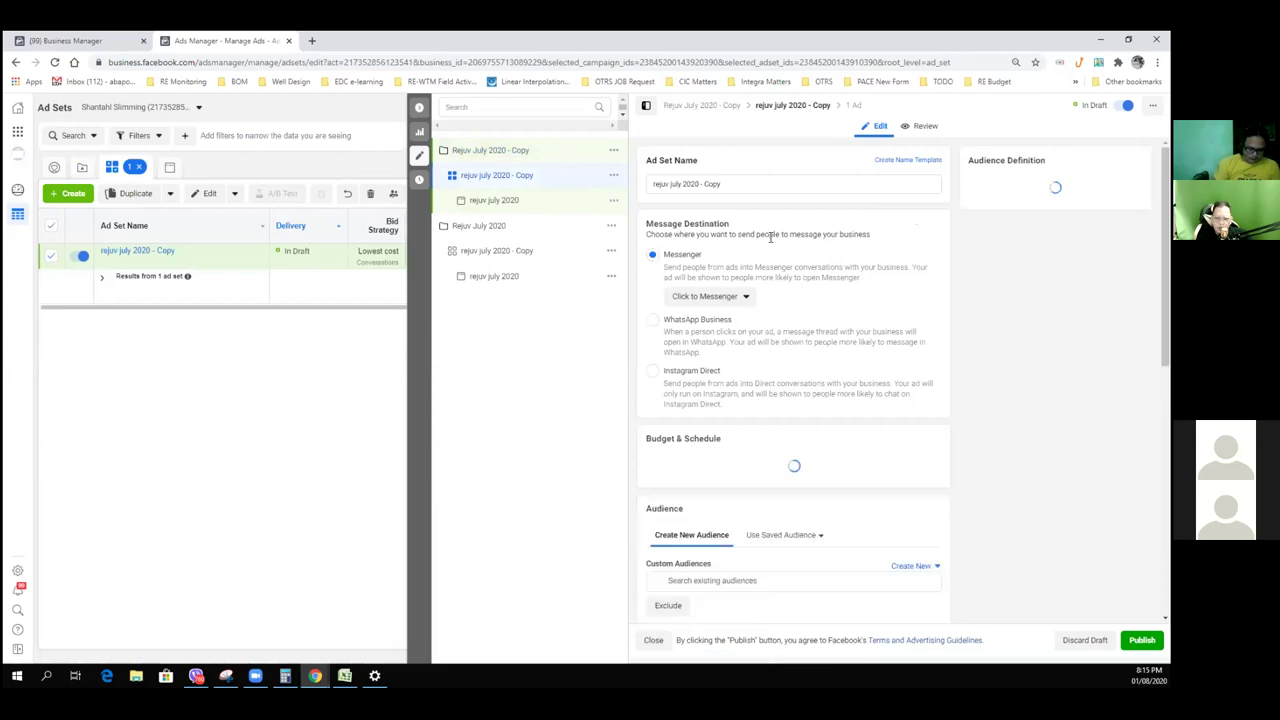
pyautogui.scroll(-3, 843, 458)
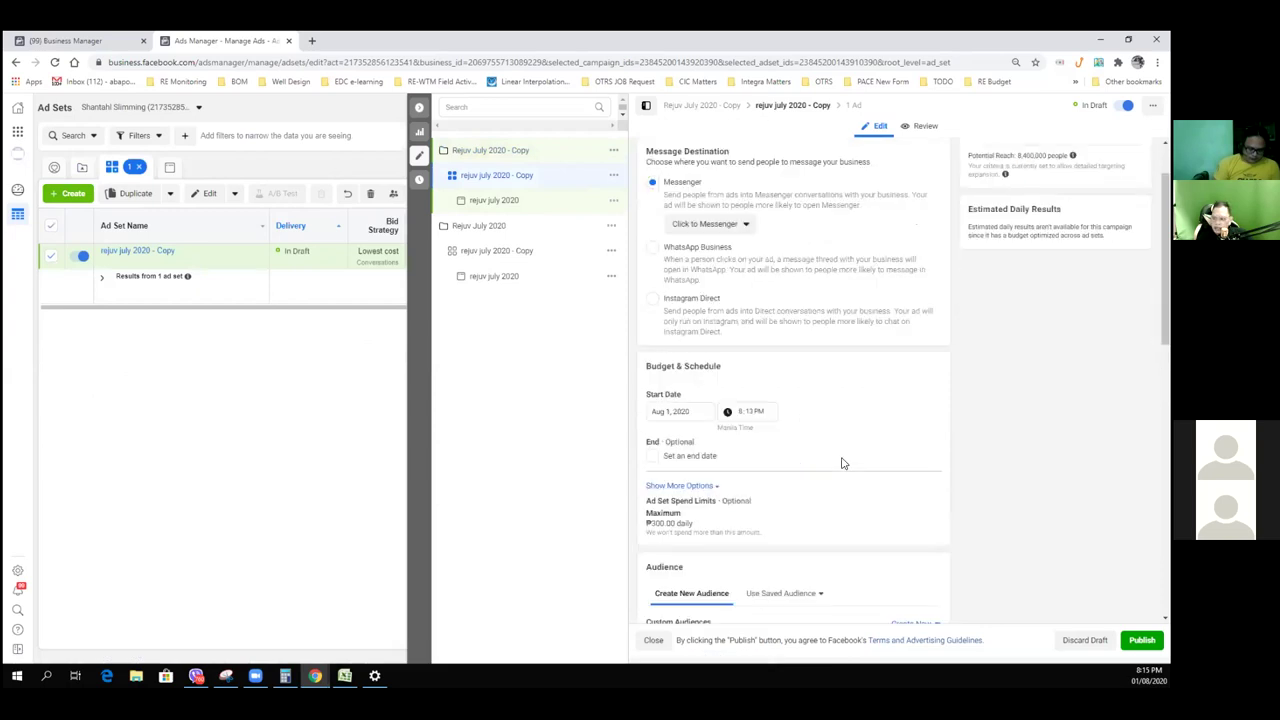
pyautogui.scroll(-2, 843, 458)
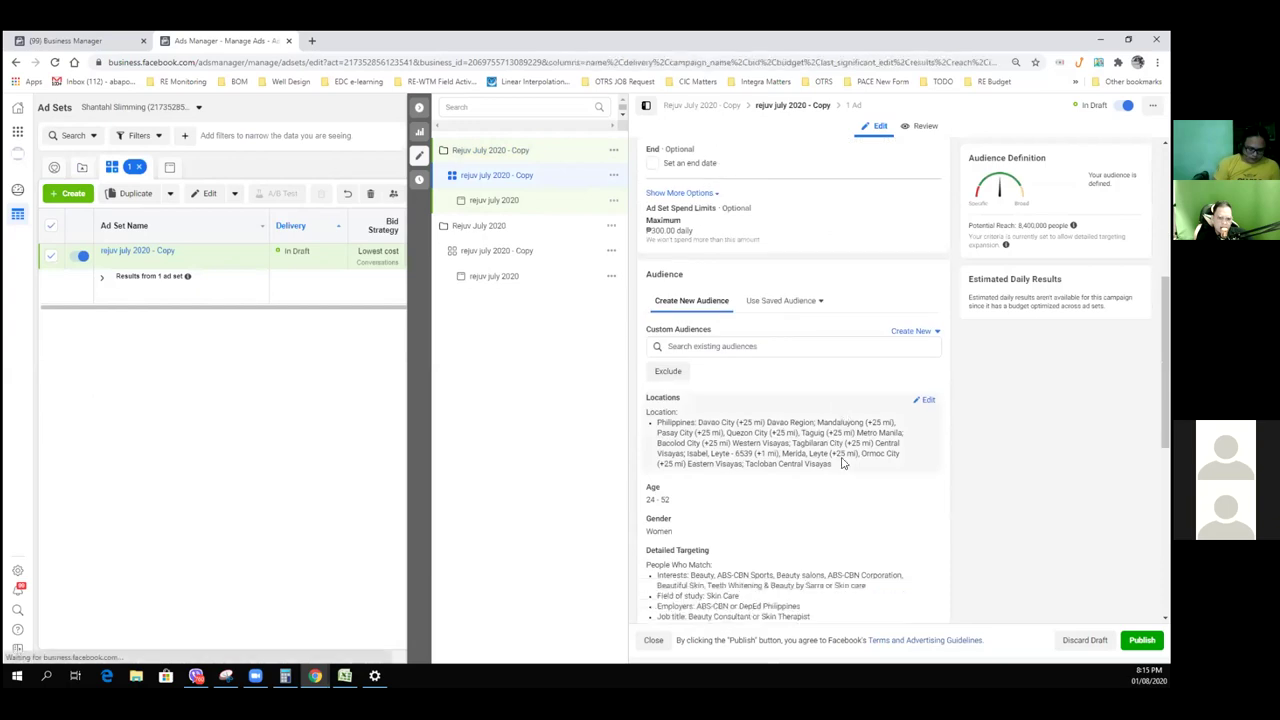
pyautogui.scroll(-3, 843, 463)
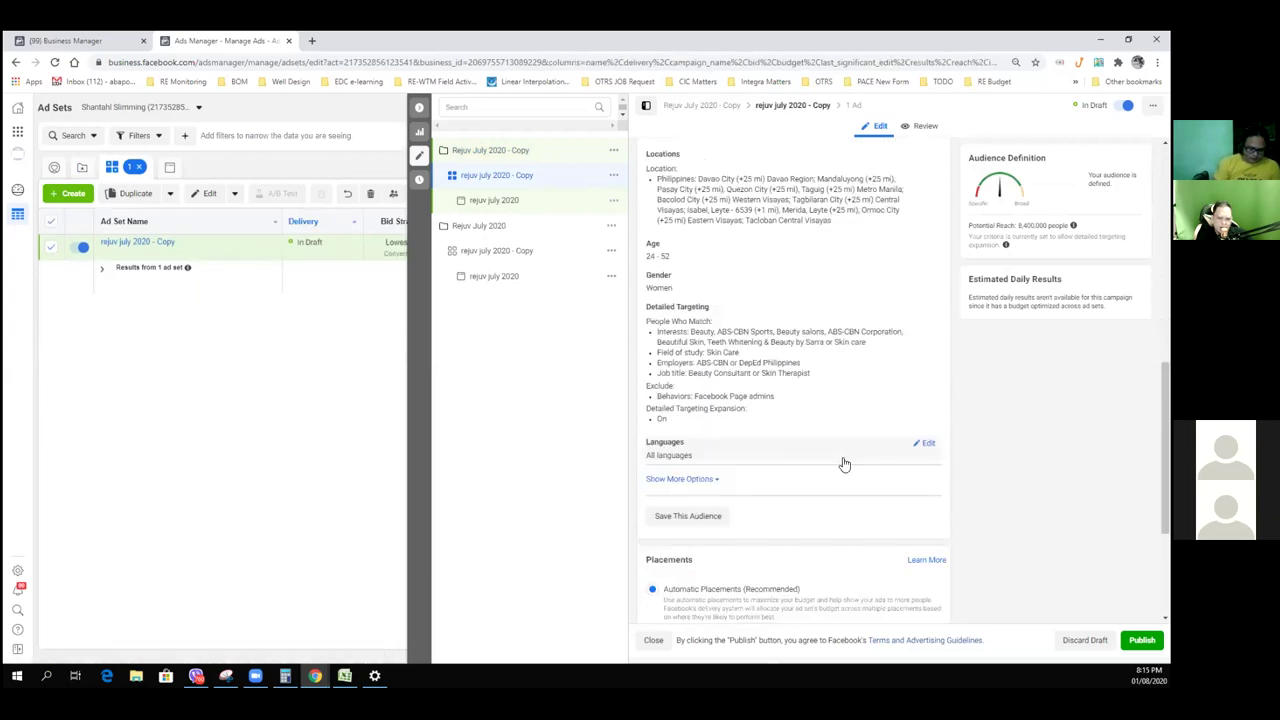
pyautogui.scroll(-3, 843, 463)
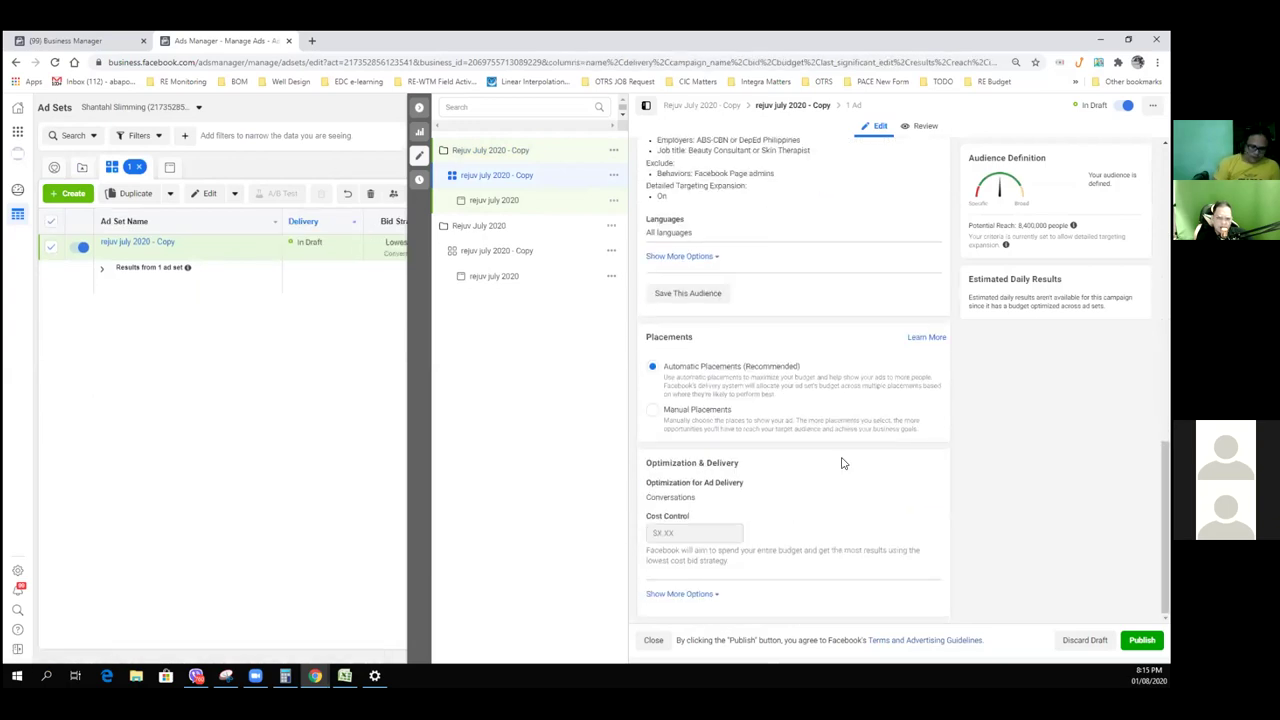
pyautogui.scroll(3, 843, 463)
pyautogui.scroll(2, 883, 334)
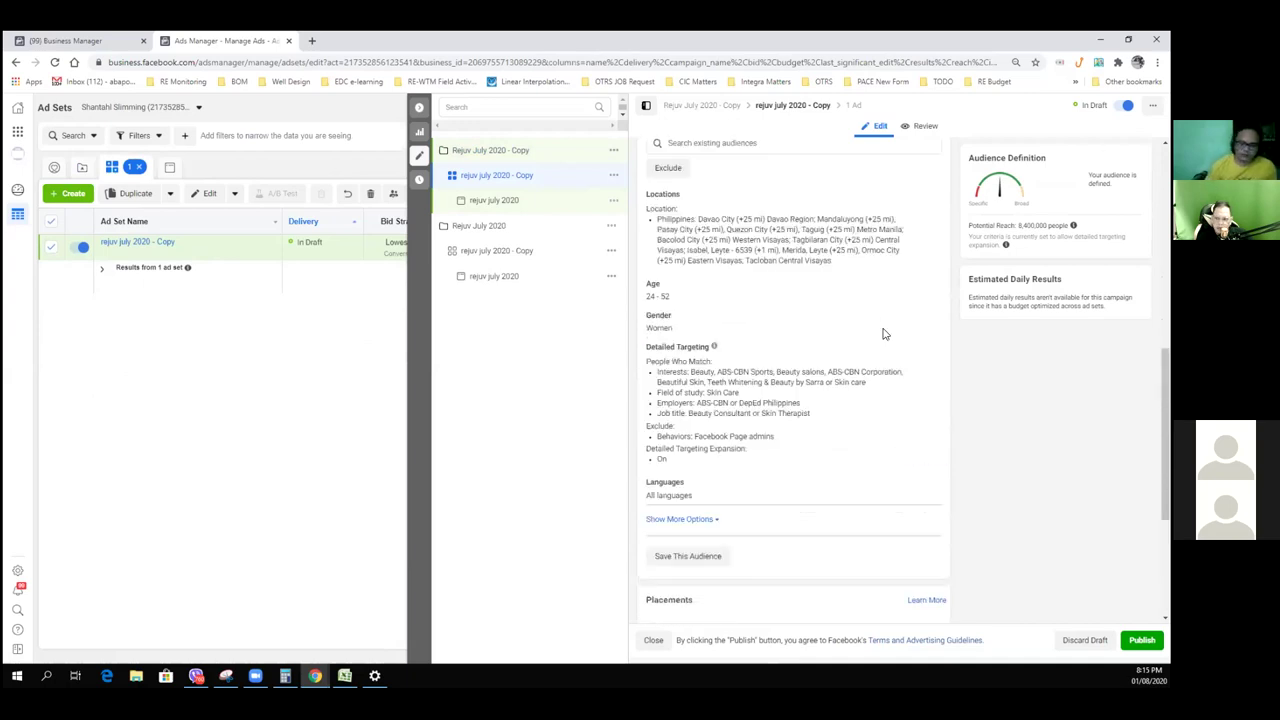
# Go through the duplicated ad set again, focusing on its schedule, spend limit, detailed targeting and placement choice
pyautogui.scroll(6, 884, 335)
pyautogui.scroll(2, 884, 335)
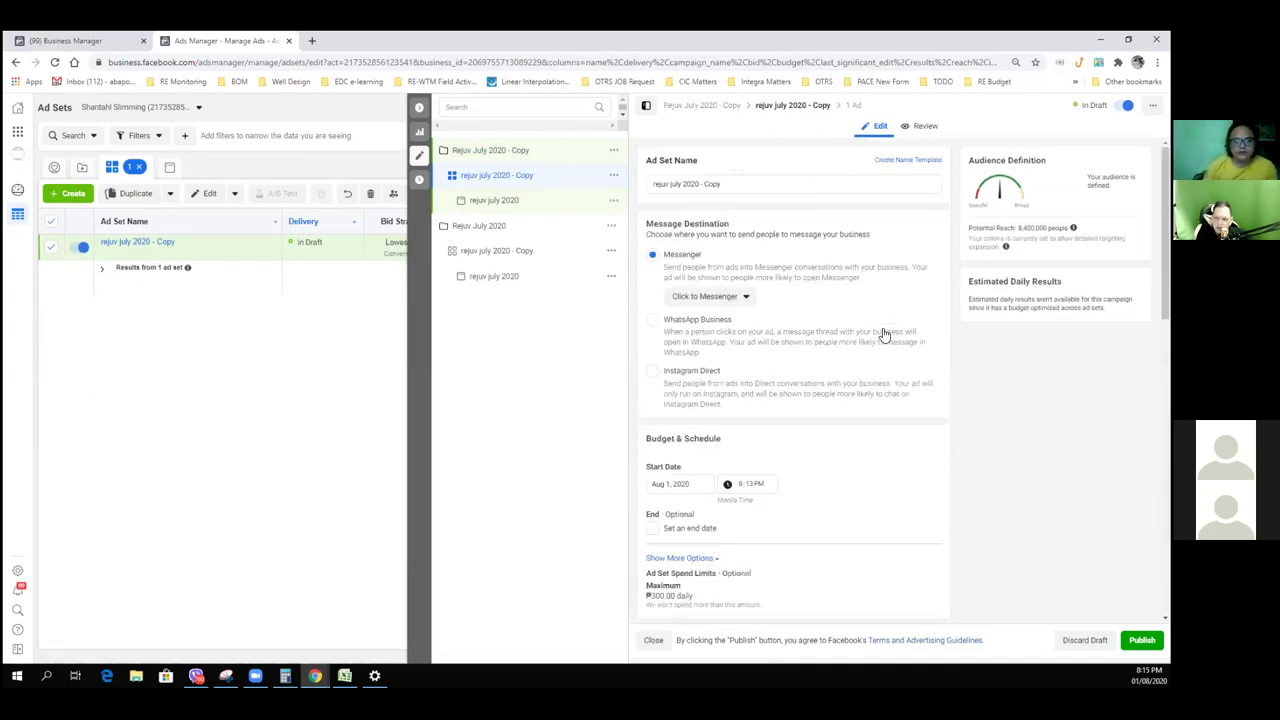
pyautogui.scroll(-1, 884, 335)
pyautogui.scroll(-3, 883, 334)
pyautogui.scroll(2, 883, 334)
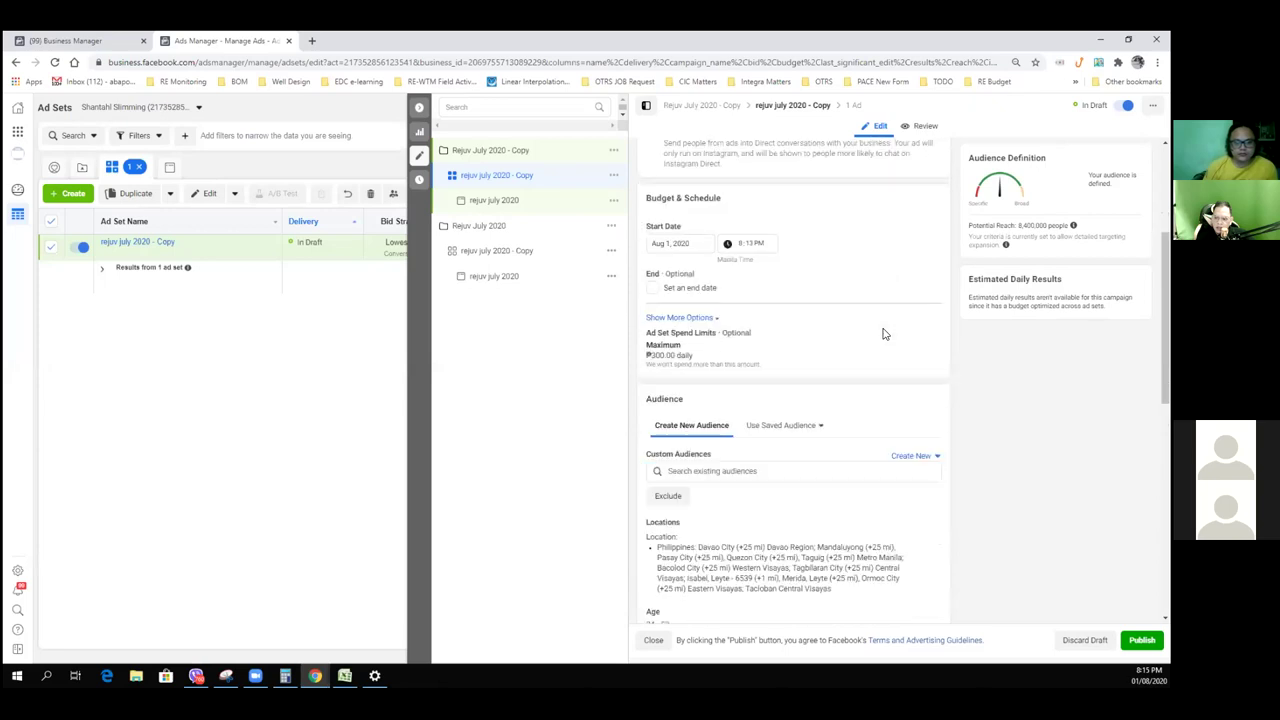
pyautogui.scroll(-3, 883, 334)
pyautogui.scroll(-2, 883, 330)
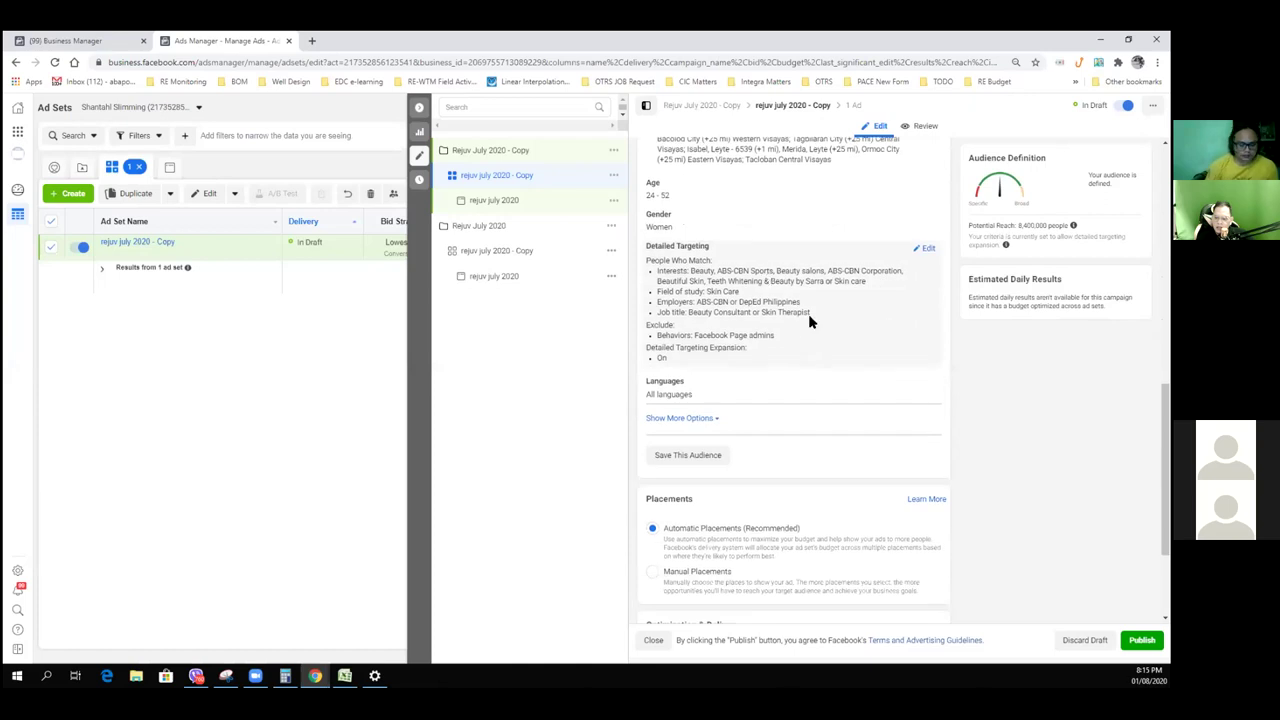
pyautogui.scroll(-1, 800, 320)
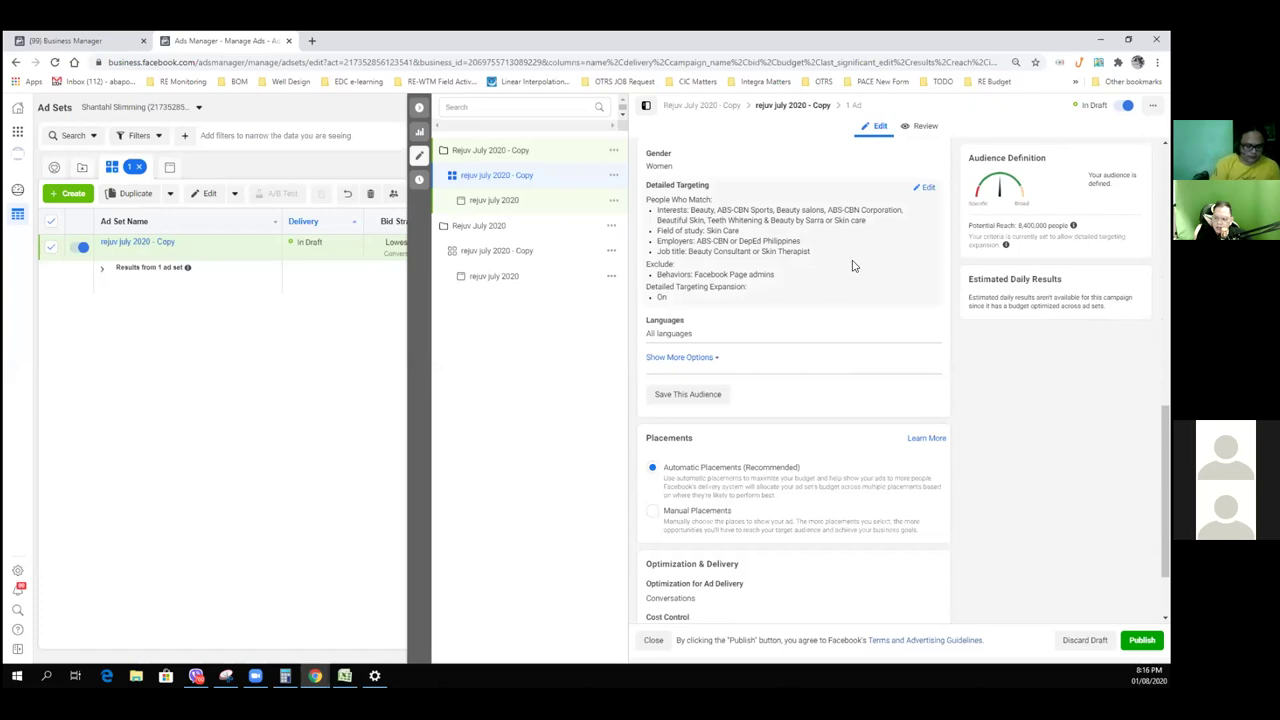
pyautogui.scroll(-2, 851, 263)
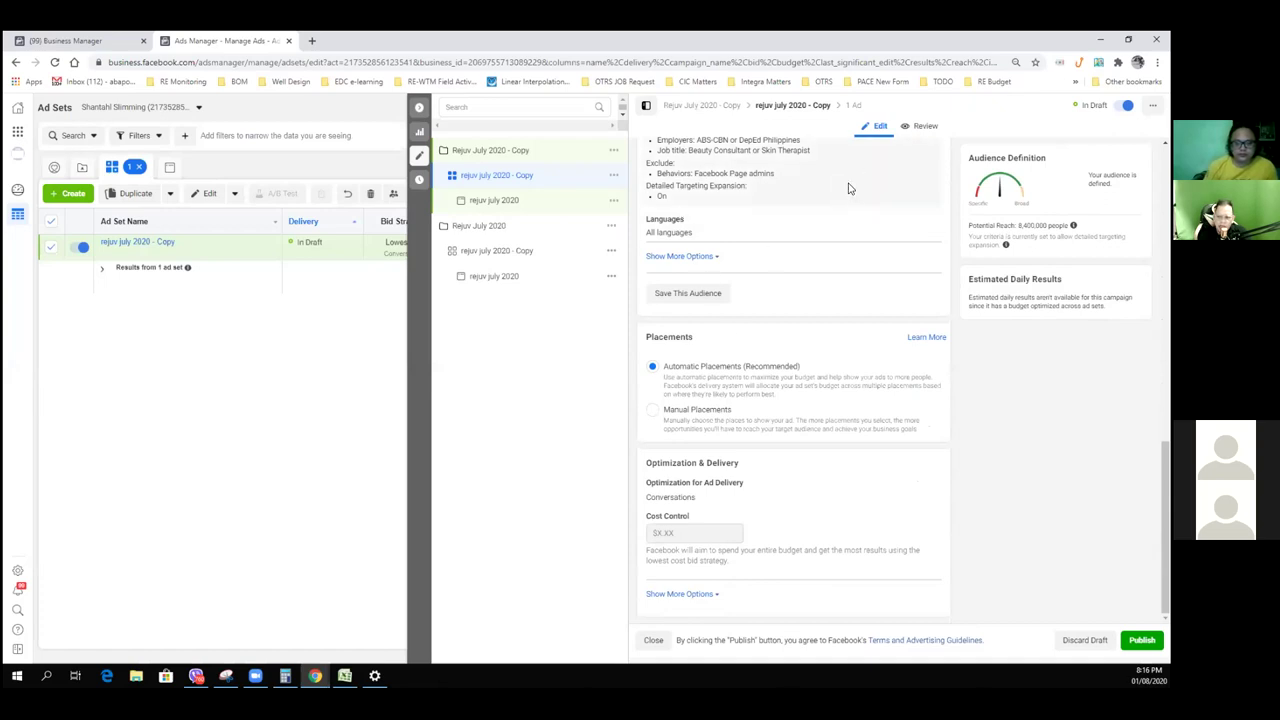
pyautogui.scroll(2, 857, 192)
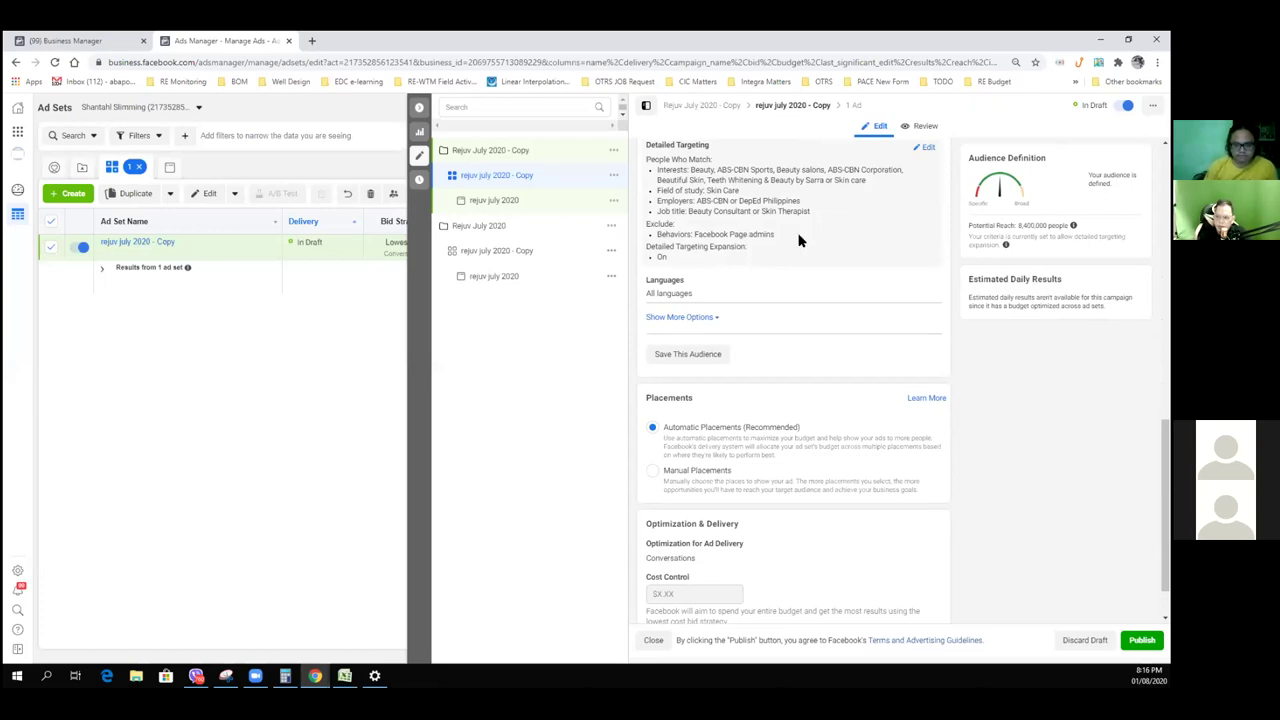
# Open the ad set's detailed targeting for editing and remove the Facebook Page admins exclusion
pyautogui.click(927, 149)
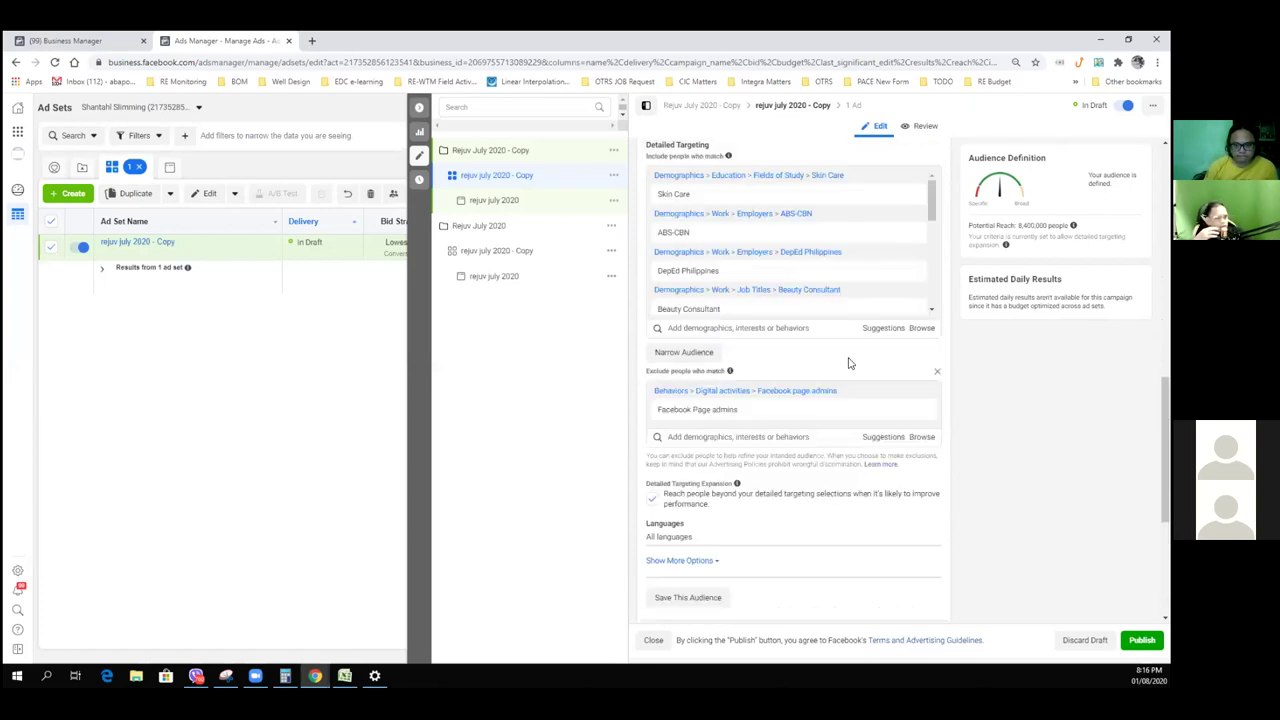
pyautogui.scroll(-3, 843, 425)
pyautogui.scroll(2, 843, 430)
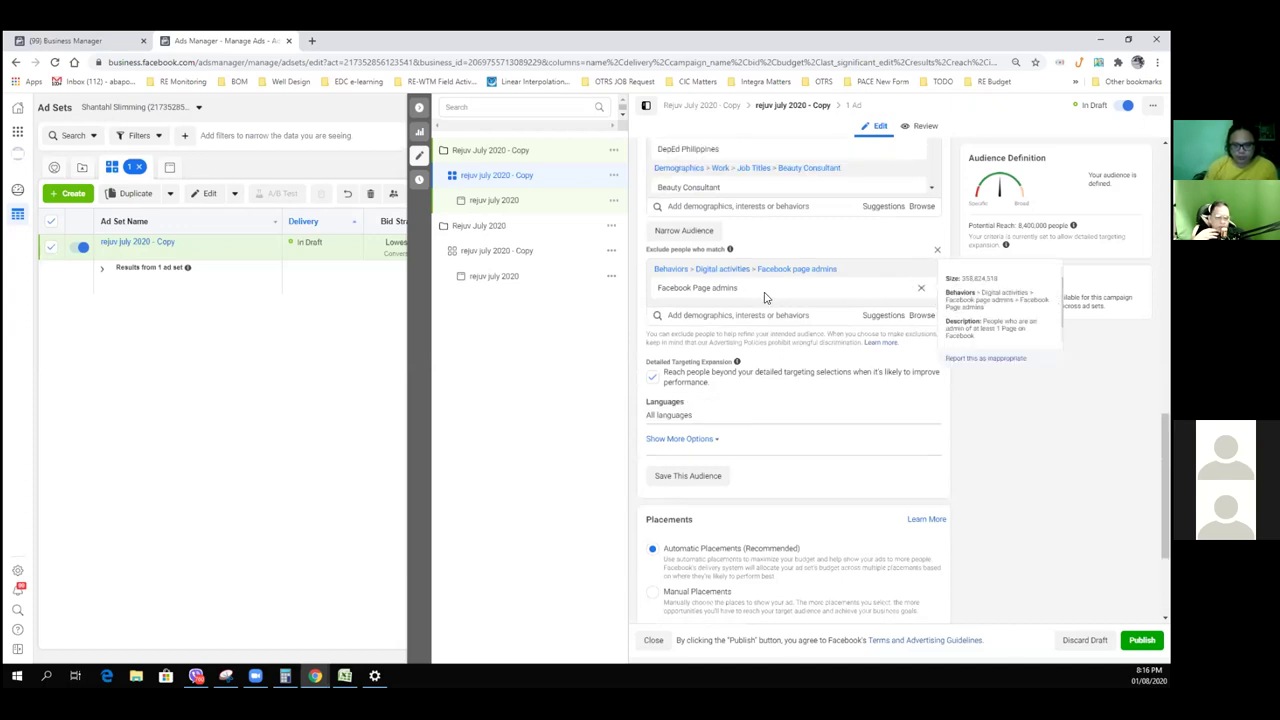
pyautogui.click(922, 291)
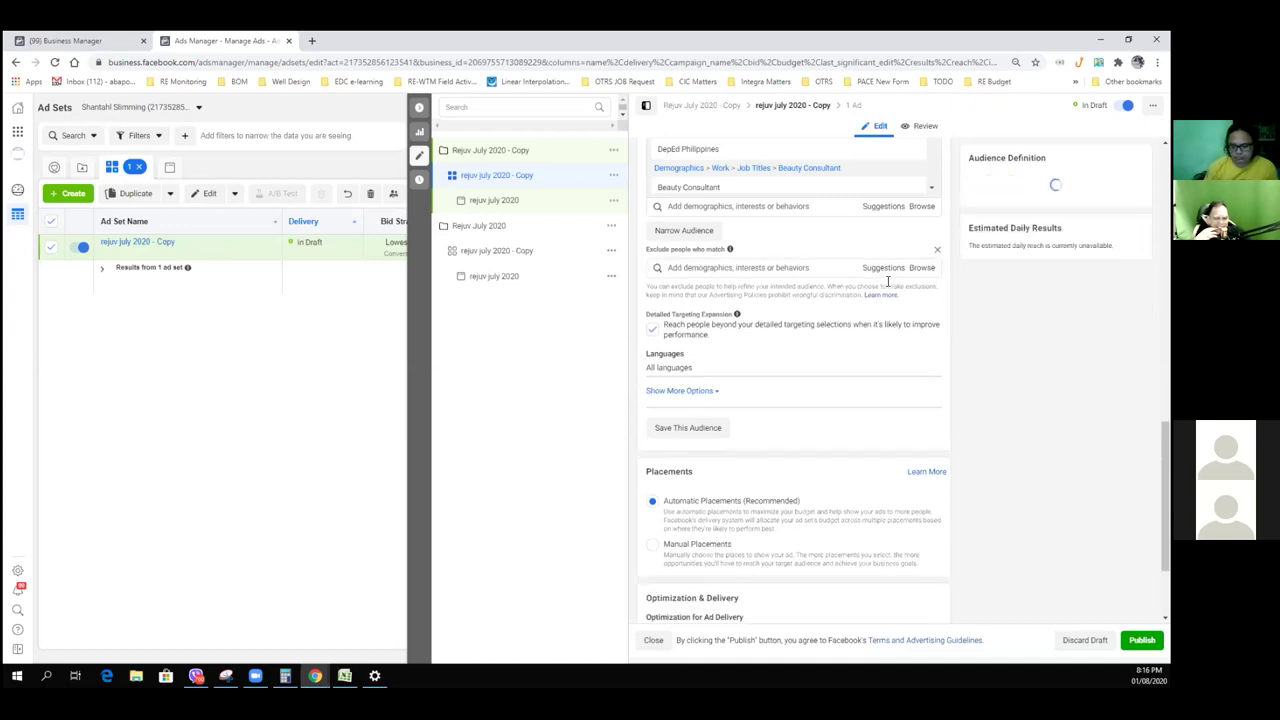
# Try excluding people with the High school grad education level from the audience, and remove that exclusion again
pyautogui.click(724, 267)
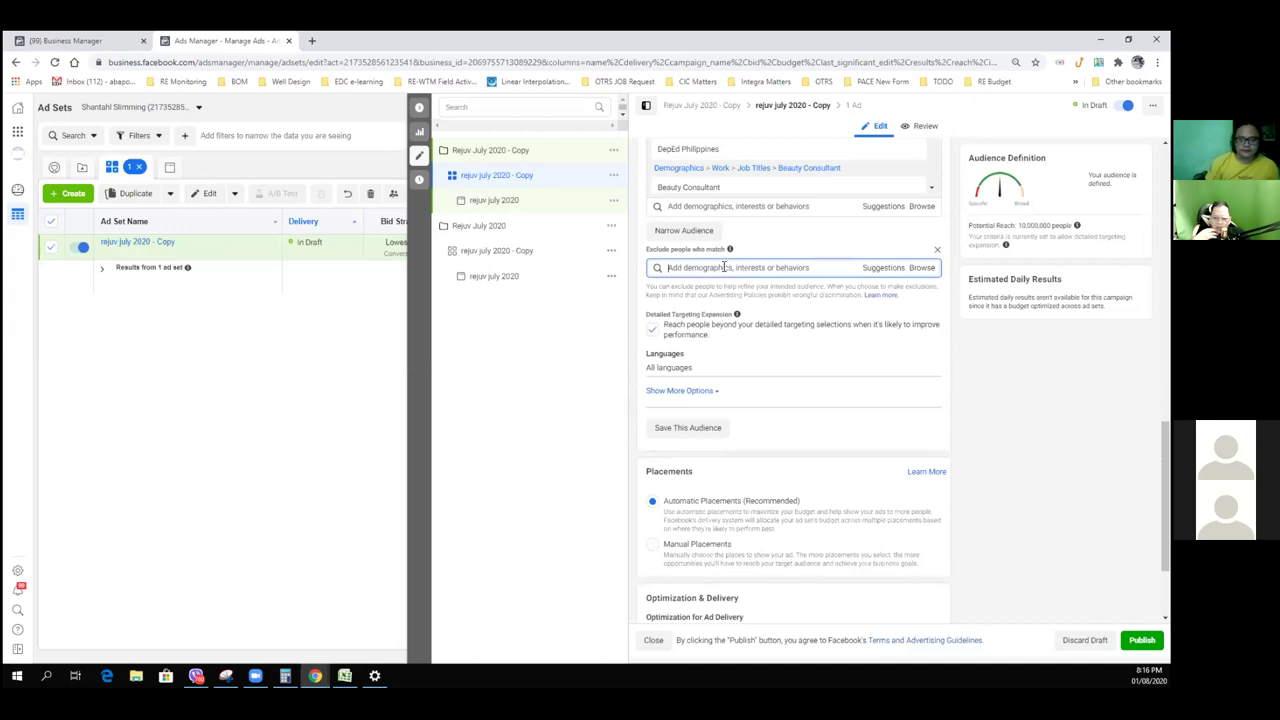
pyautogui.write('hip')
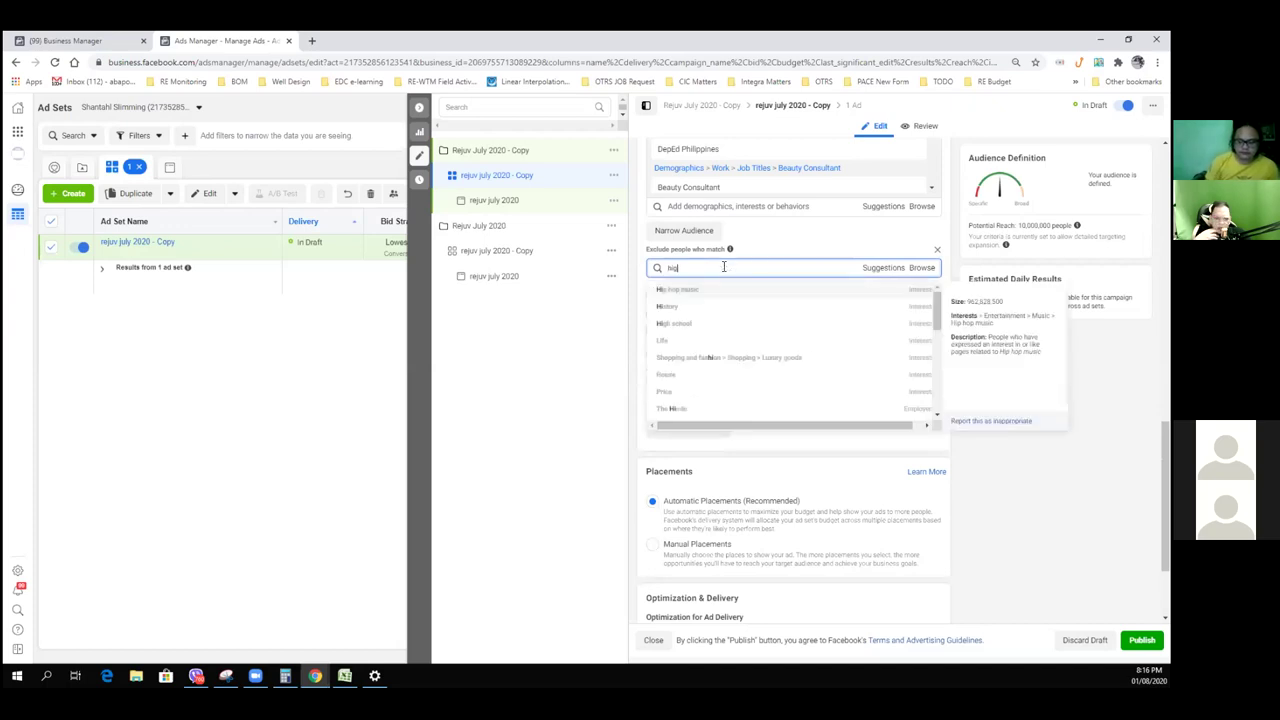
pyautogui.write('h schol')
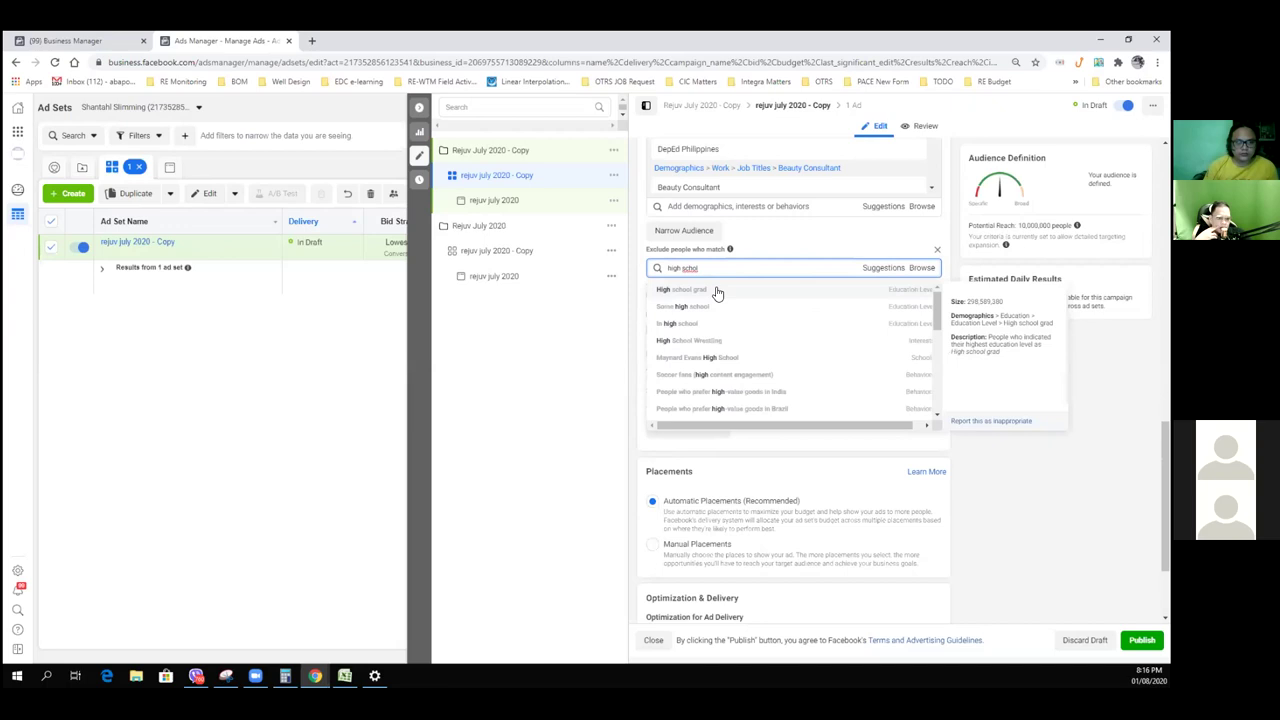
pyautogui.click(716, 290)
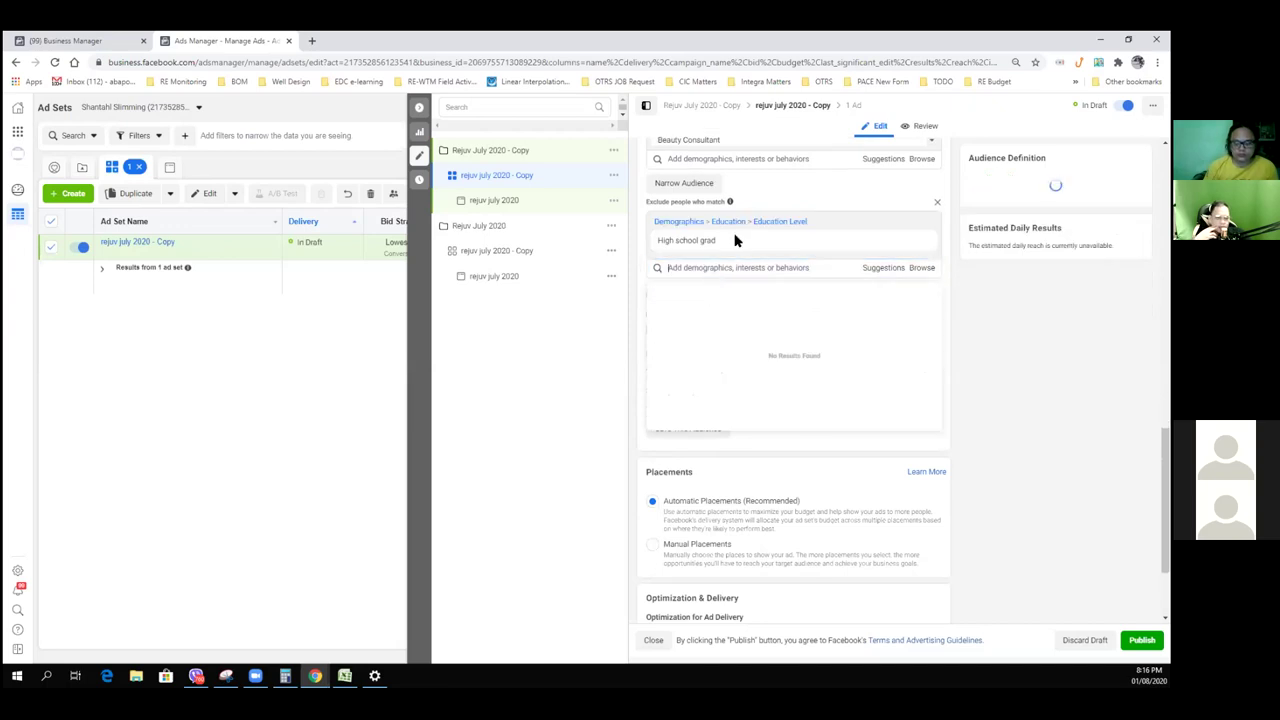
pyautogui.moveTo(727, 247)
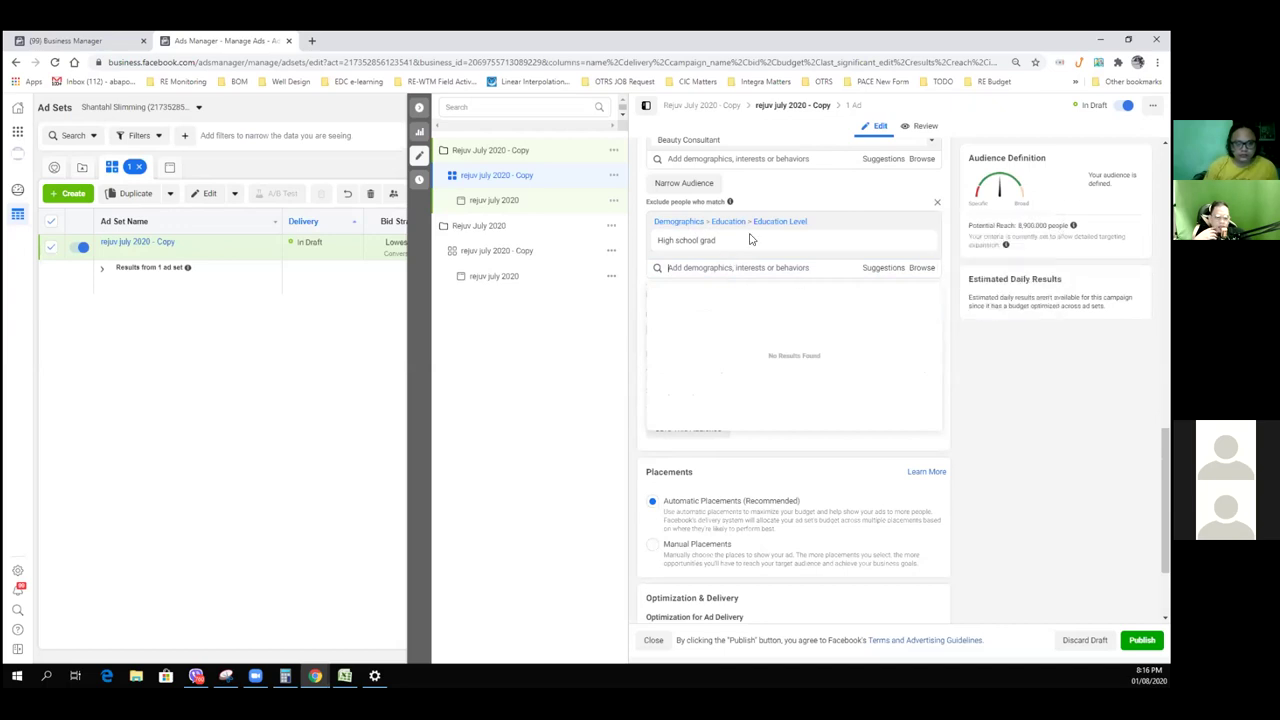
pyautogui.click(922, 225)
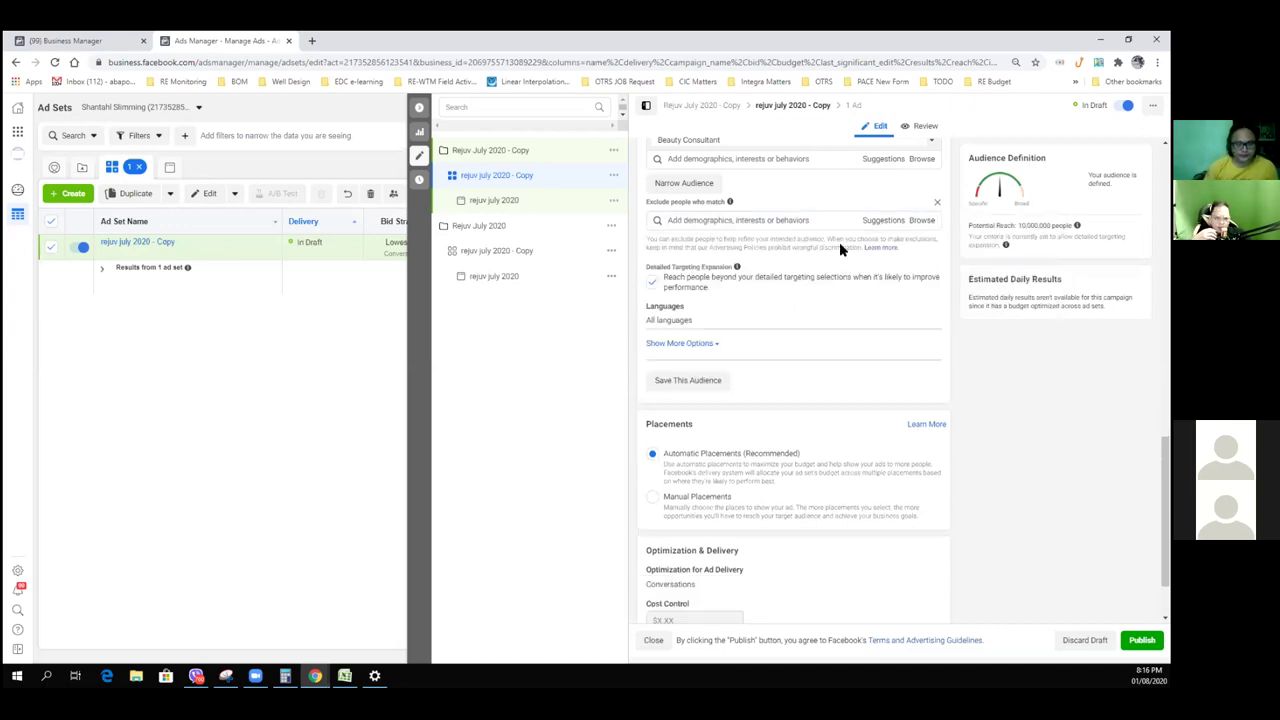
# Exclude people who match the High school interest from the ad set's detailed targeting
pyautogui.click(689, 220)
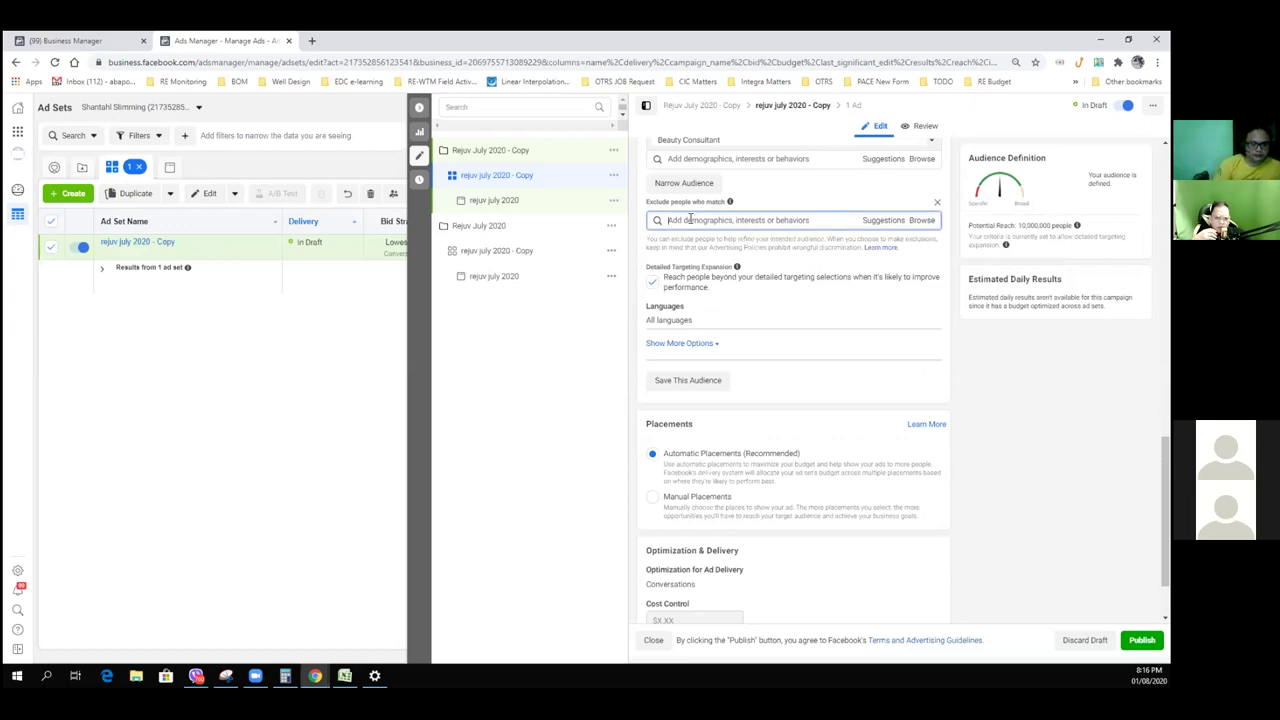
pyautogui.write('high school')
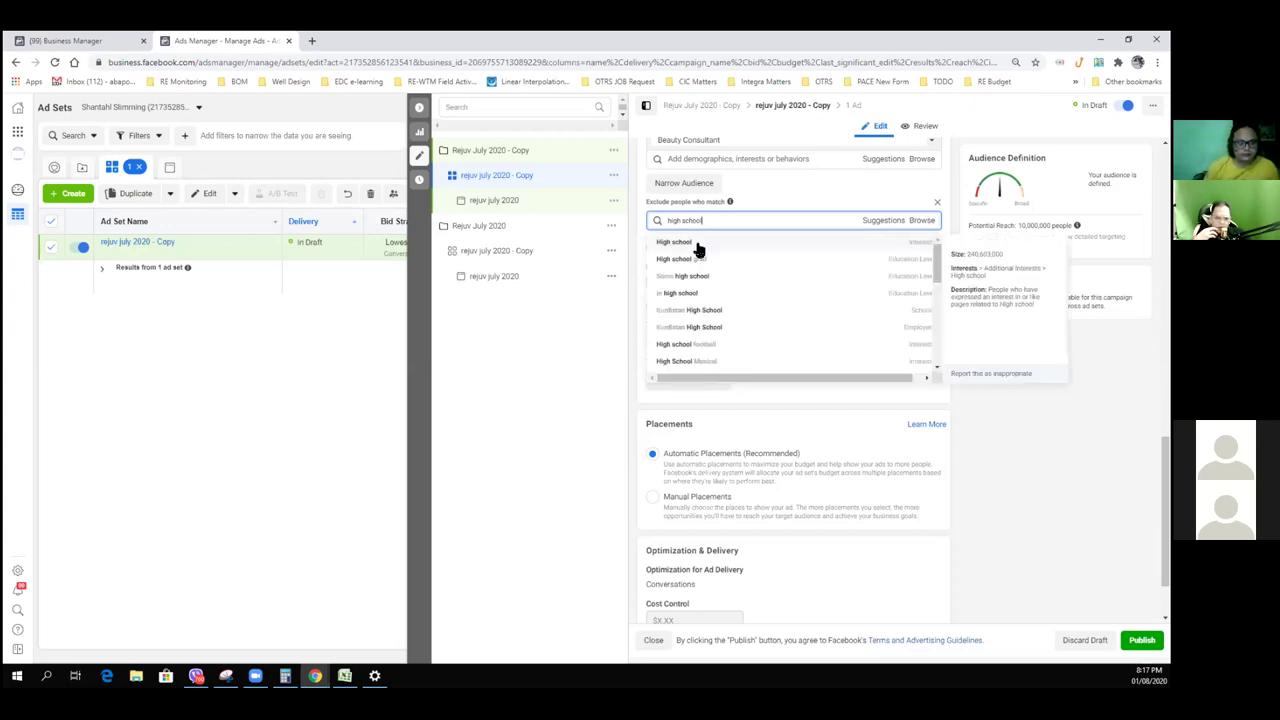
pyautogui.click(699, 245)
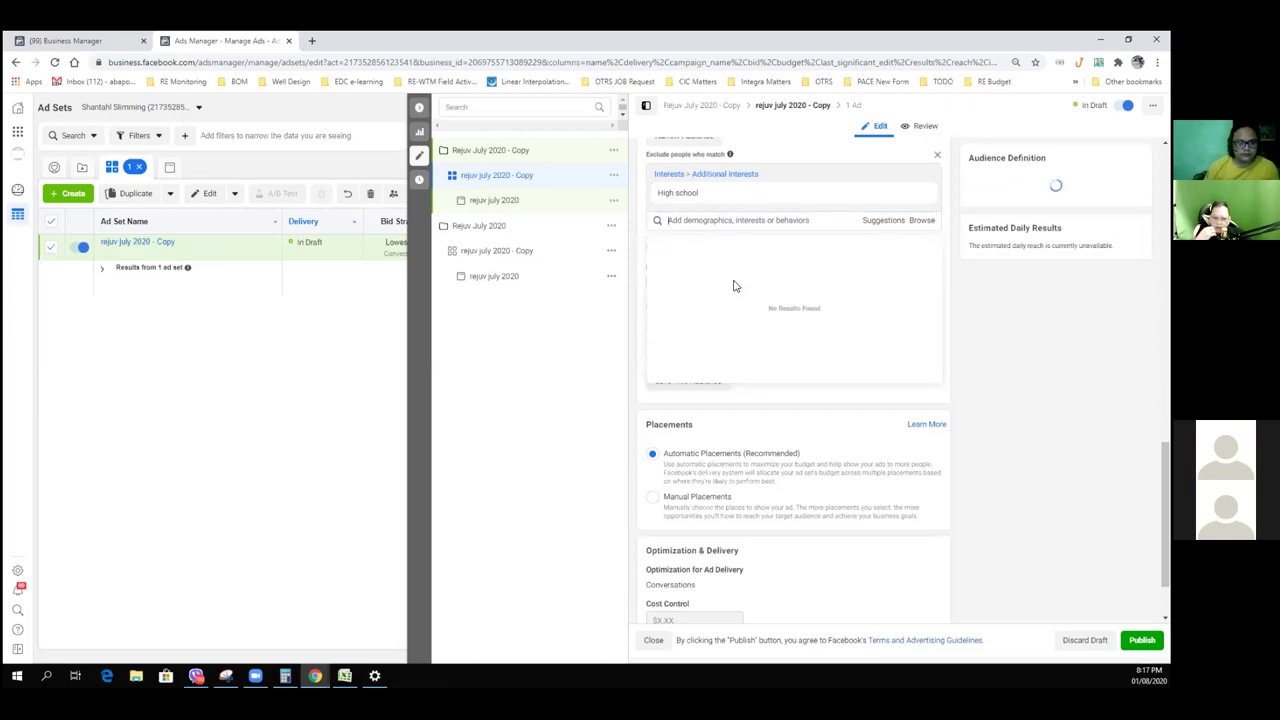
pyautogui.scroll(2, 734, 271)
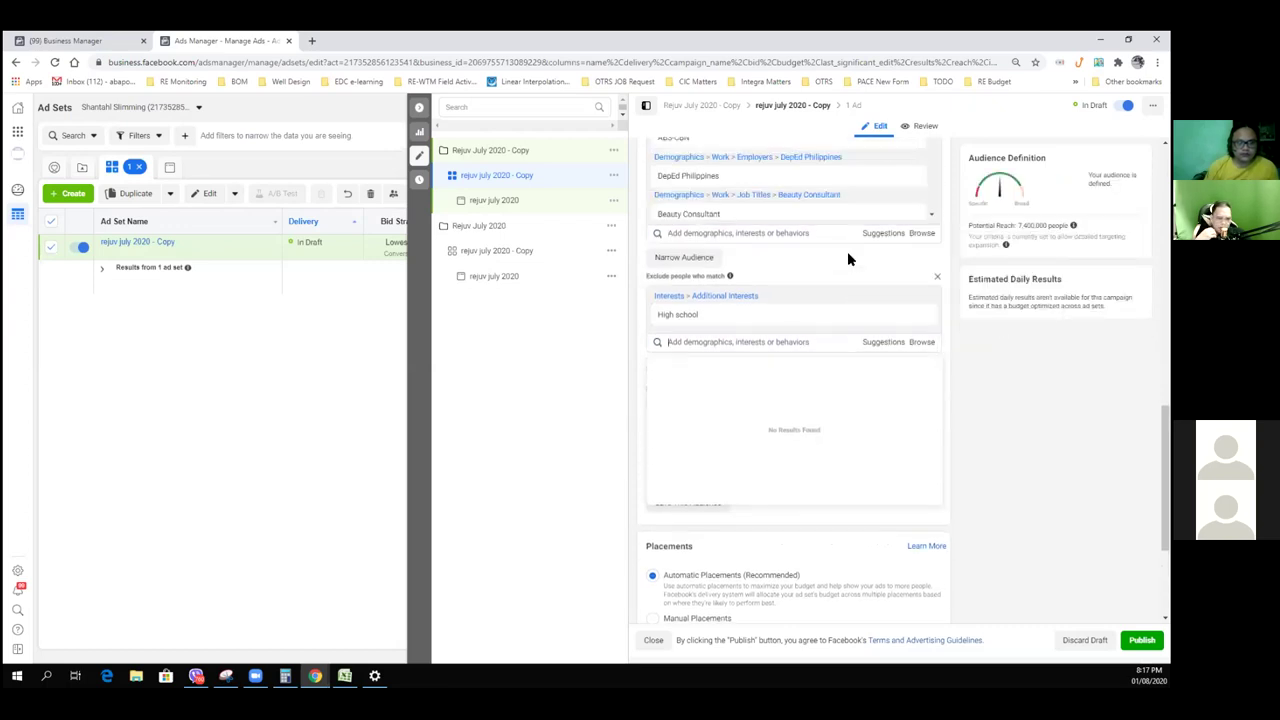
pyautogui.scroll(1, 847, 259)
pyautogui.scroll(-2, 847, 259)
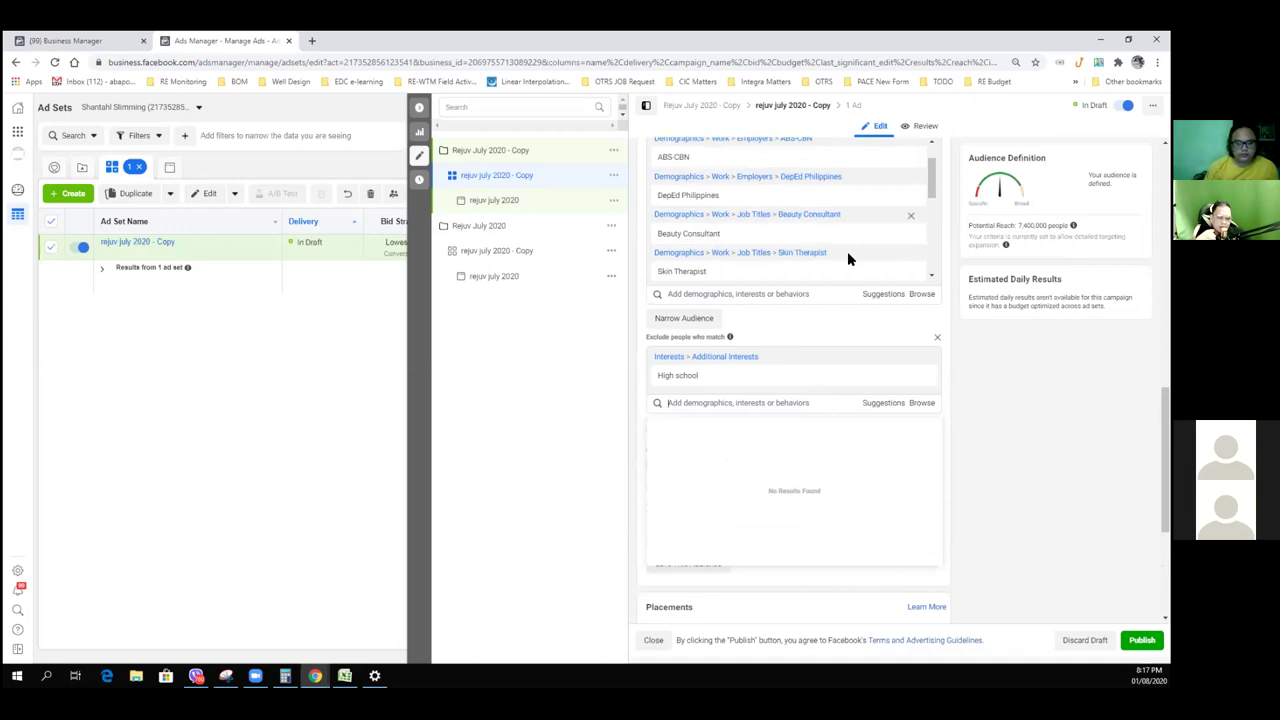
# Switch the ad set to manual placements and exclude the Instagram platform
pyautogui.scroll(-1, 785, 414)
pyautogui.scroll(-3, 784, 420)
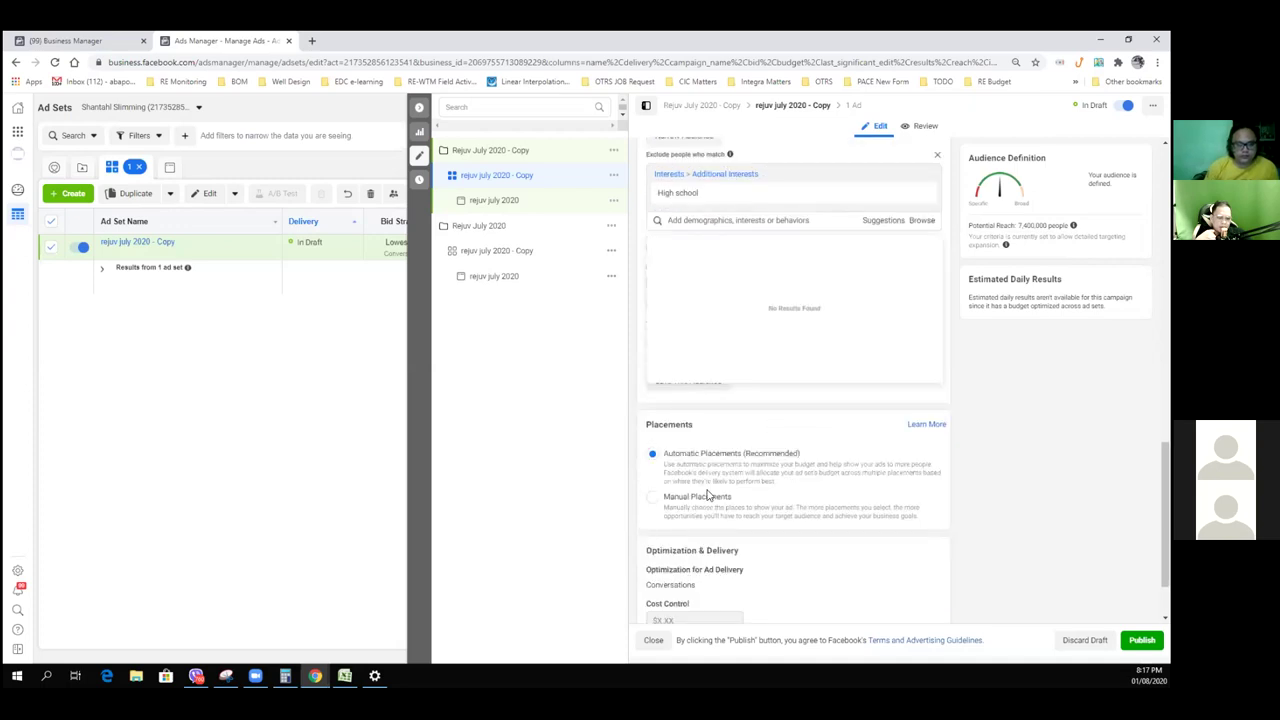
pyautogui.click(652, 440)
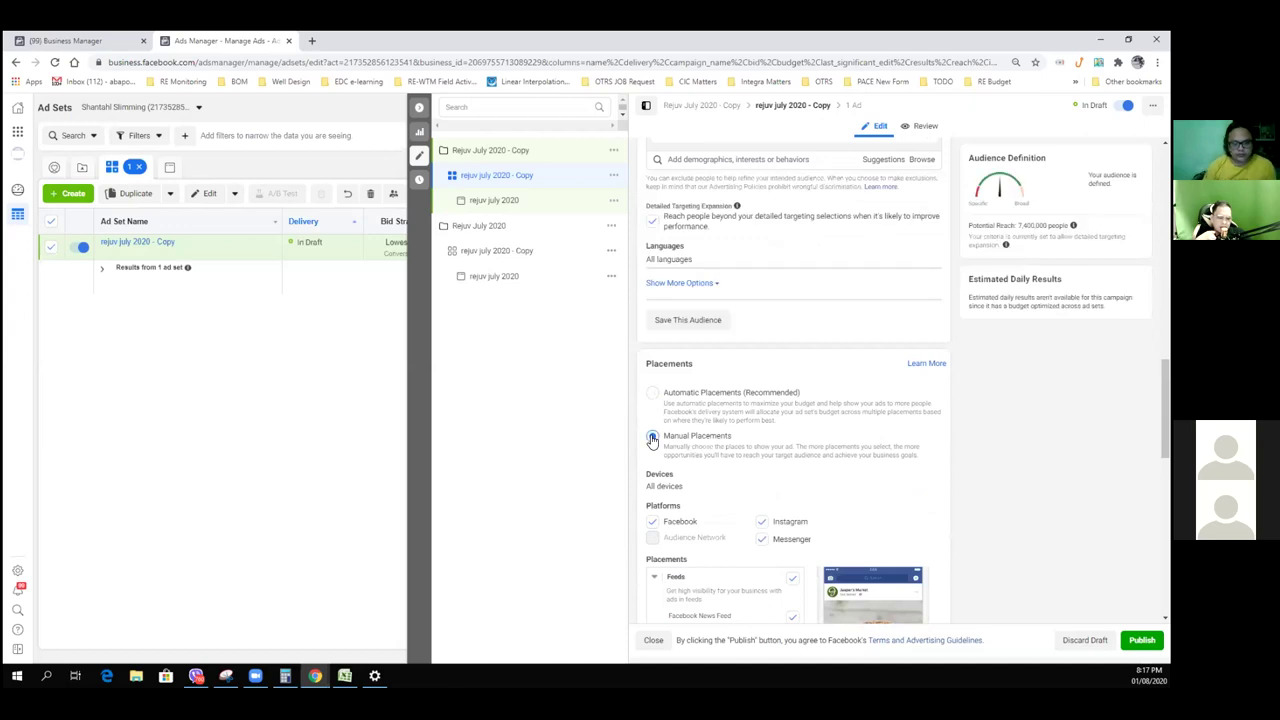
pyautogui.scroll(-2, 715, 460)
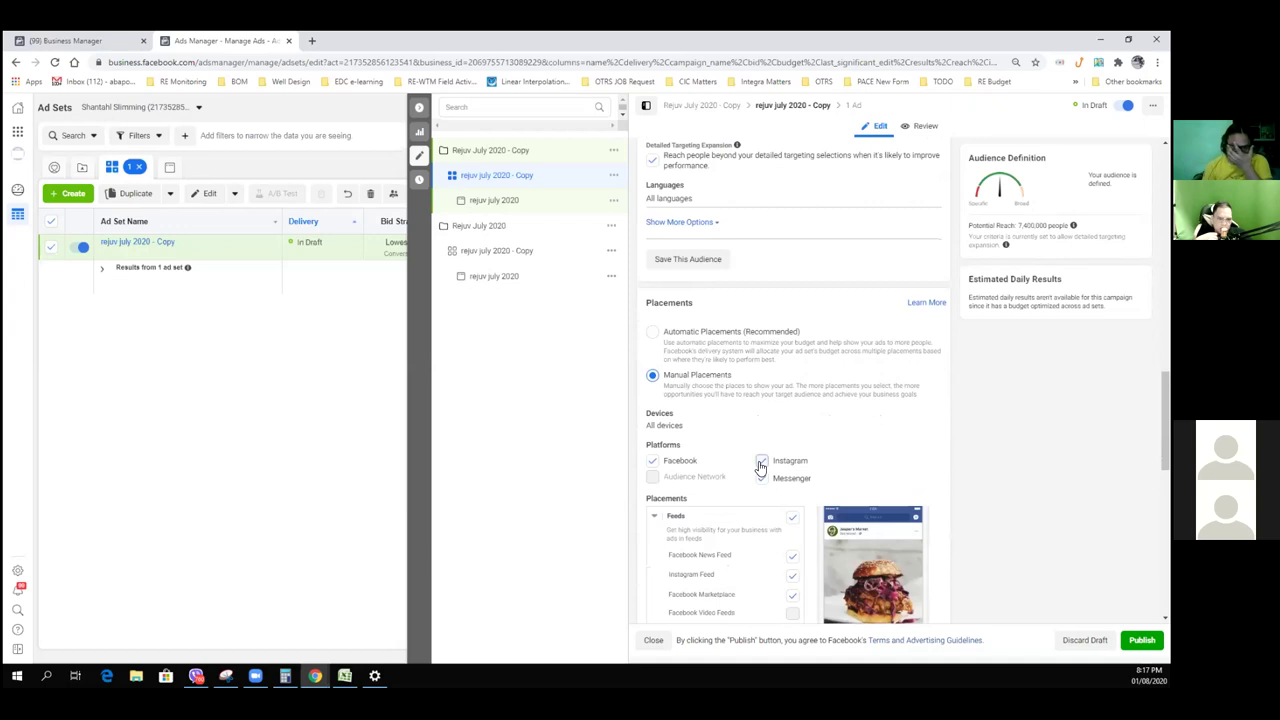
pyautogui.click(761, 461)
# Deselect the Facebook Marketplace, Facebook Stories and Messenger Stories placements
pyautogui.scroll(-2, 768, 460)
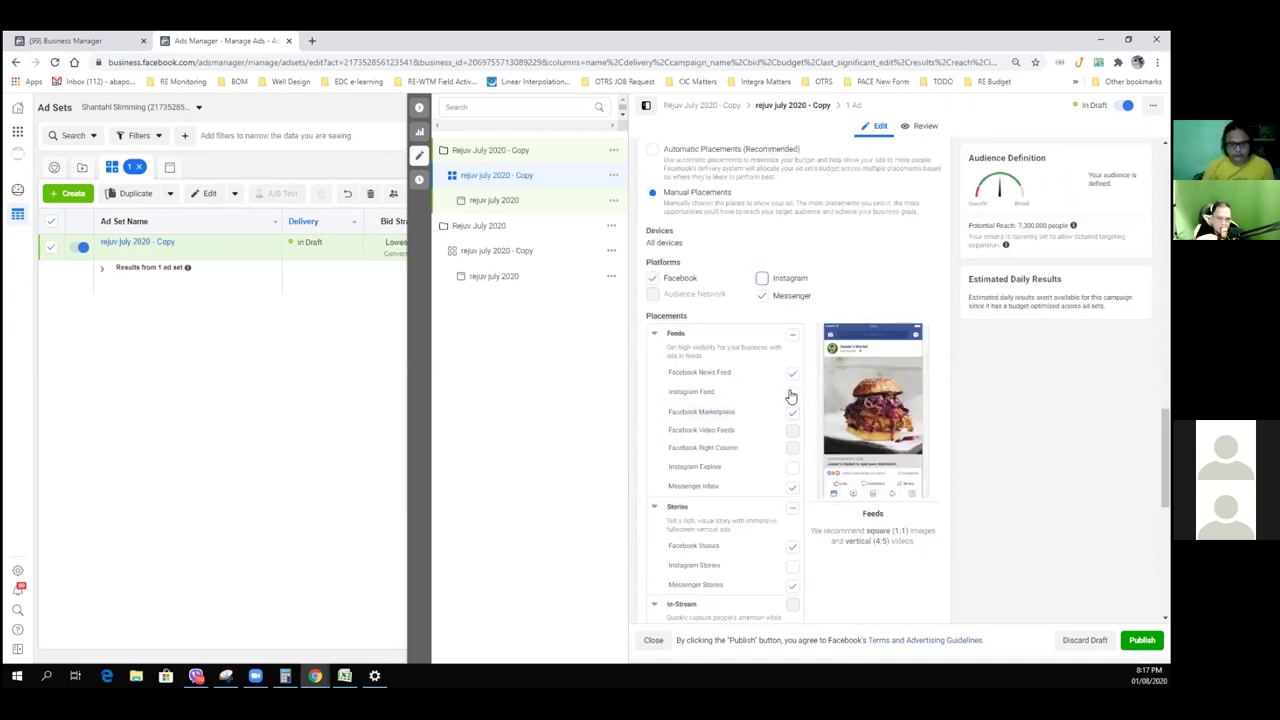
pyautogui.click(791, 418)
pyautogui.click(795, 549)
pyautogui.click(794, 587)
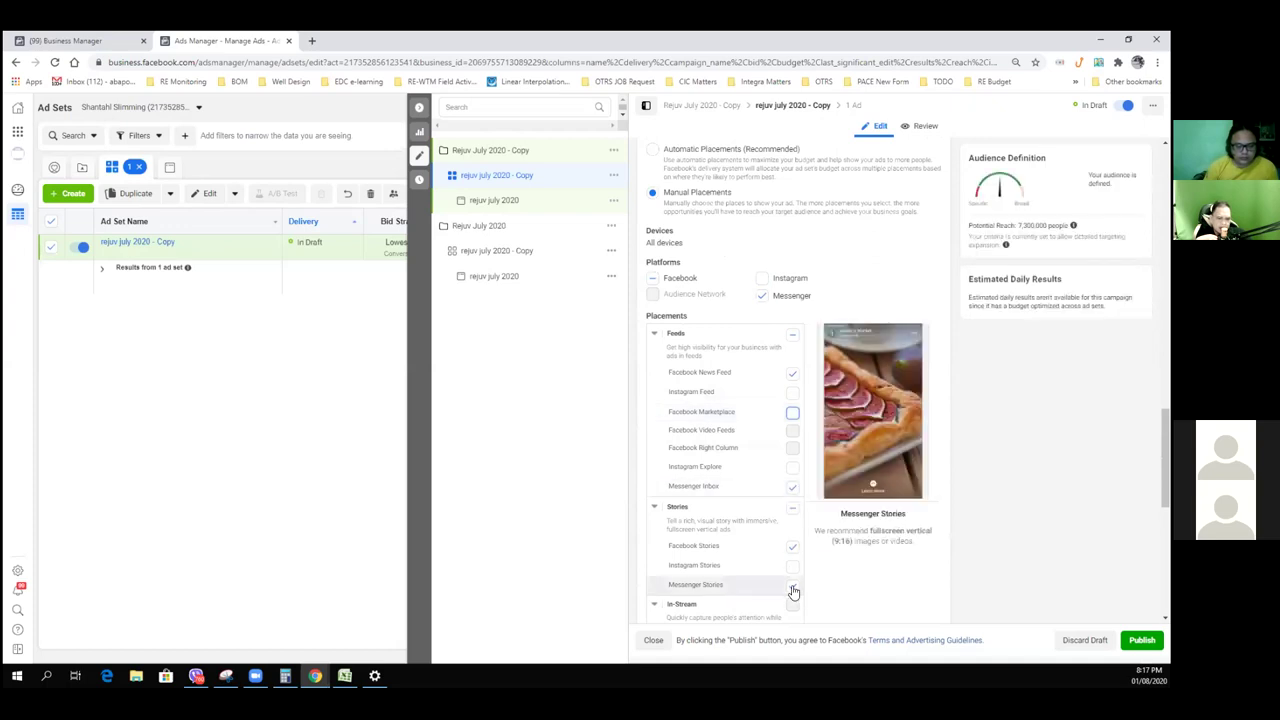
pyautogui.click(794, 489)
pyautogui.scroll(-2, 1022, 488)
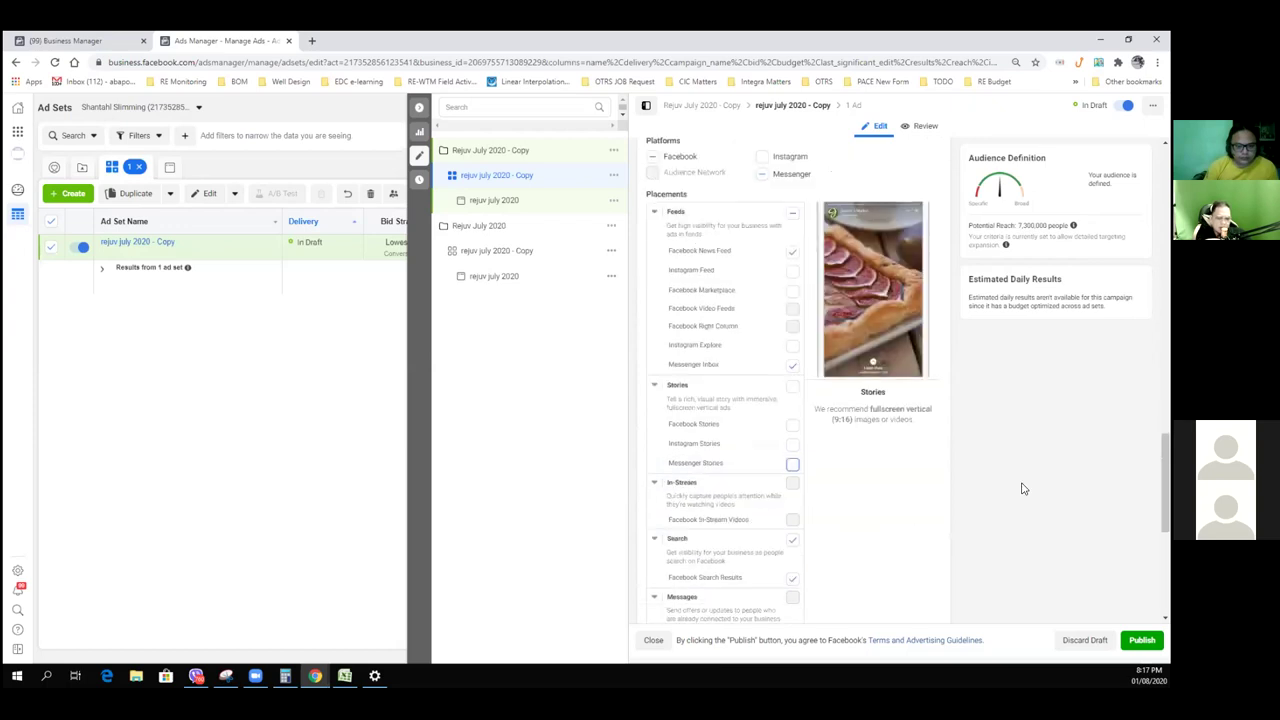
# Examine the remaining placement categories, the optimization and delivery settings and the edited audience exclusions
pyautogui.scroll(-2, 792, 490)
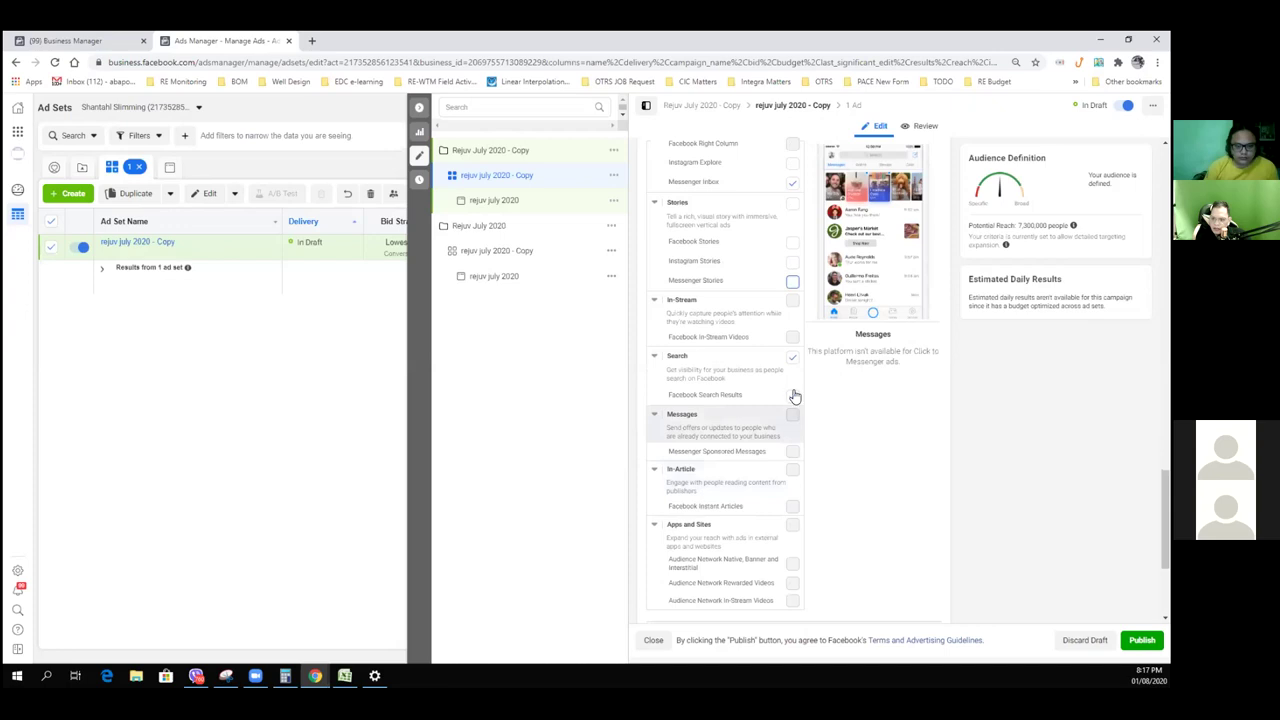
pyautogui.scroll(-2, 800, 514)
pyautogui.scroll(-1, 800, 514)
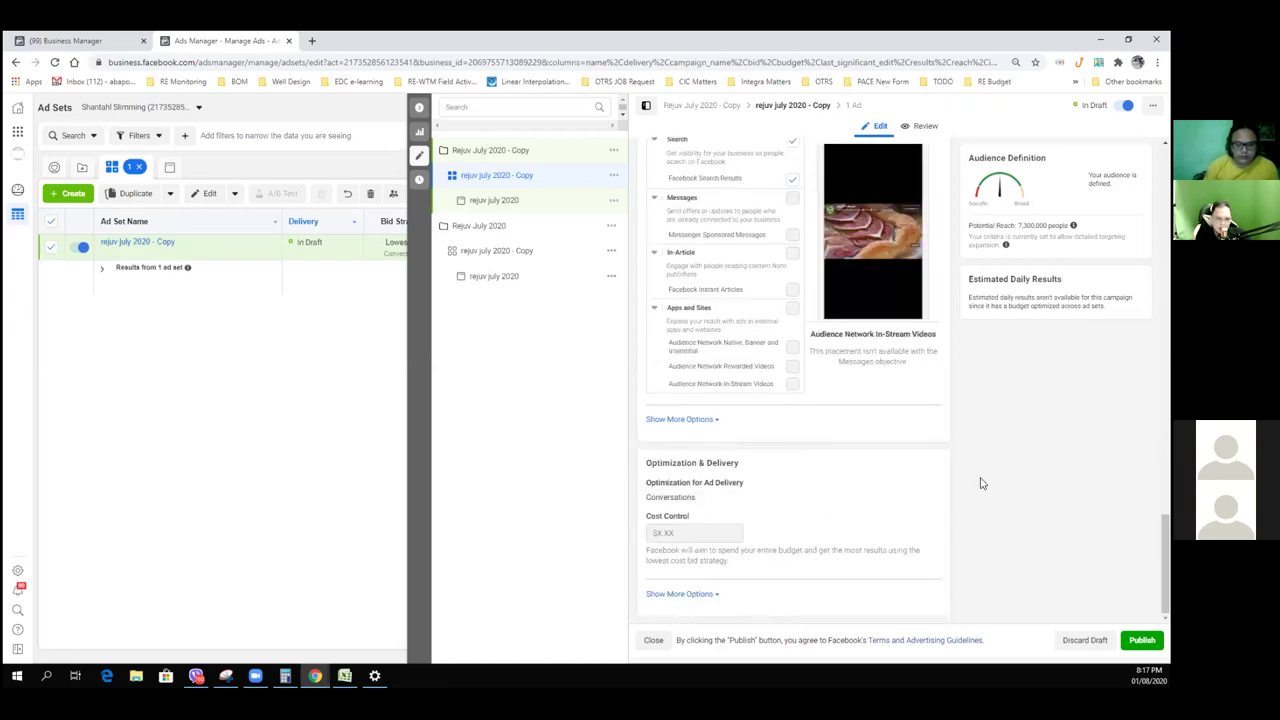
pyautogui.scroll(1, 1004, 466)
pyautogui.scroll(4, 1004, 466)
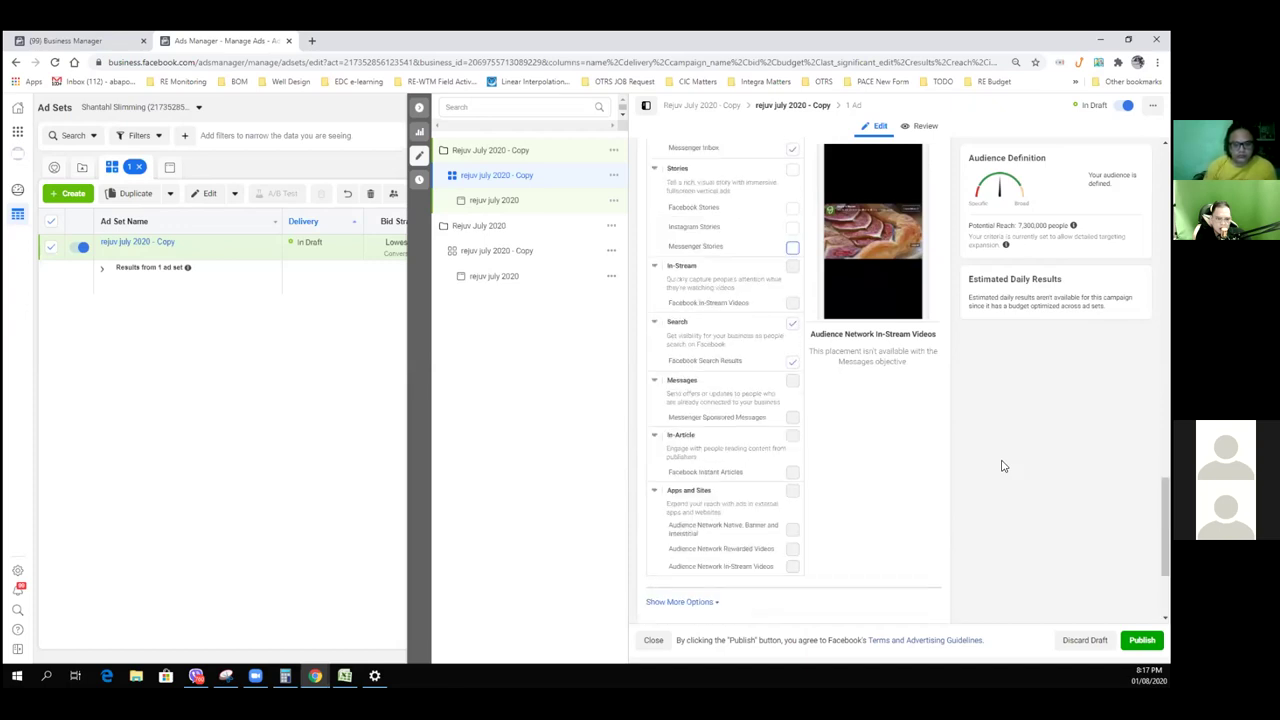
pyautogui.scroll(4, 1004, 466)
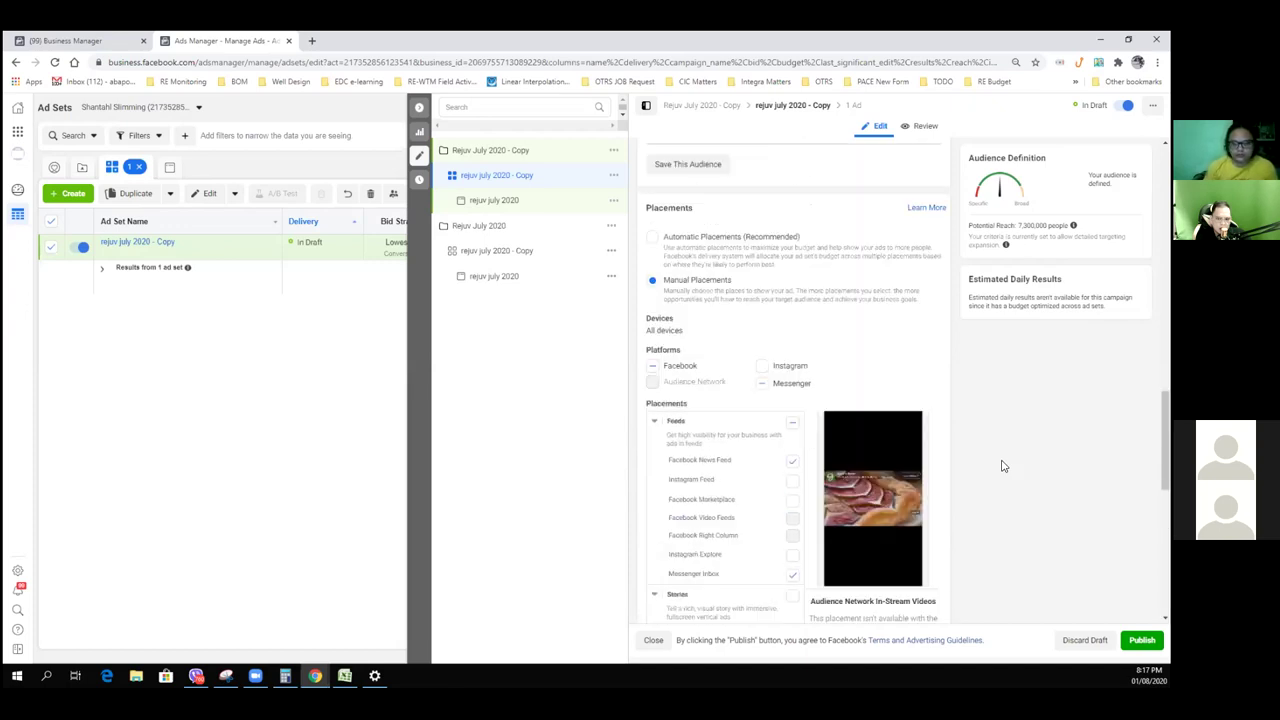
pyautogui.scroll(1, 1004, 466)
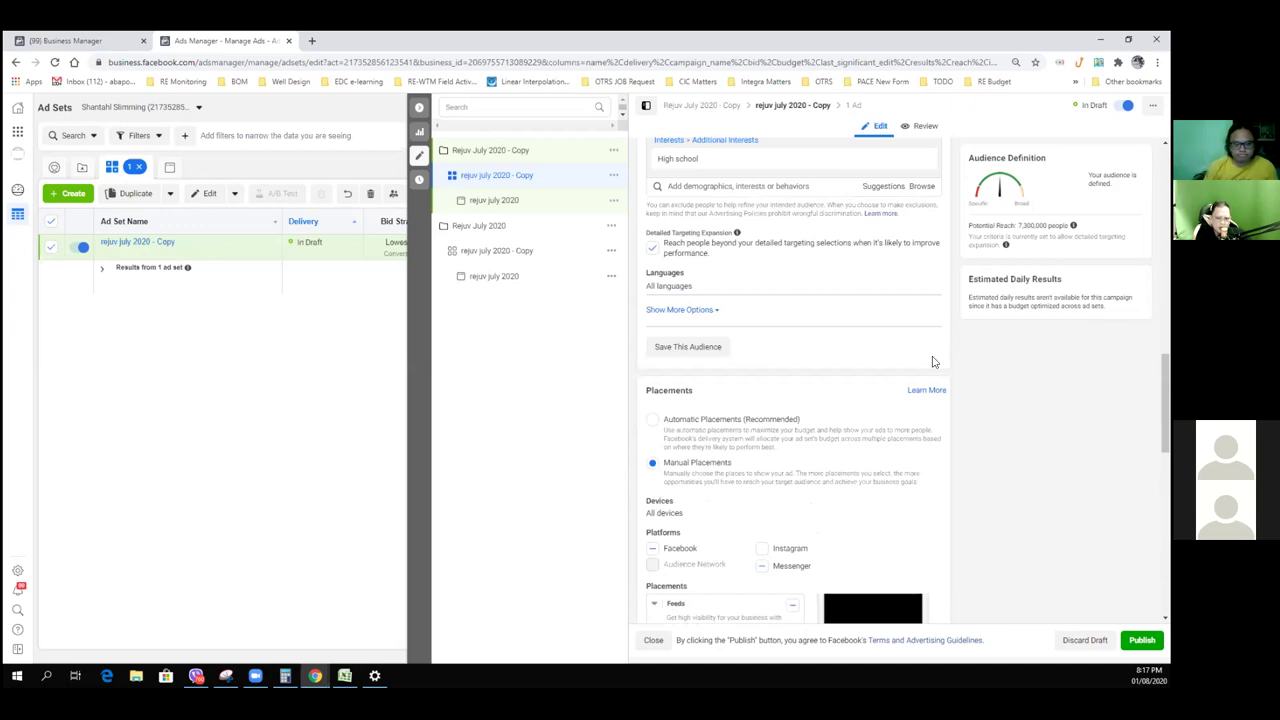
pyautogui.scroll(1, 873, 380)
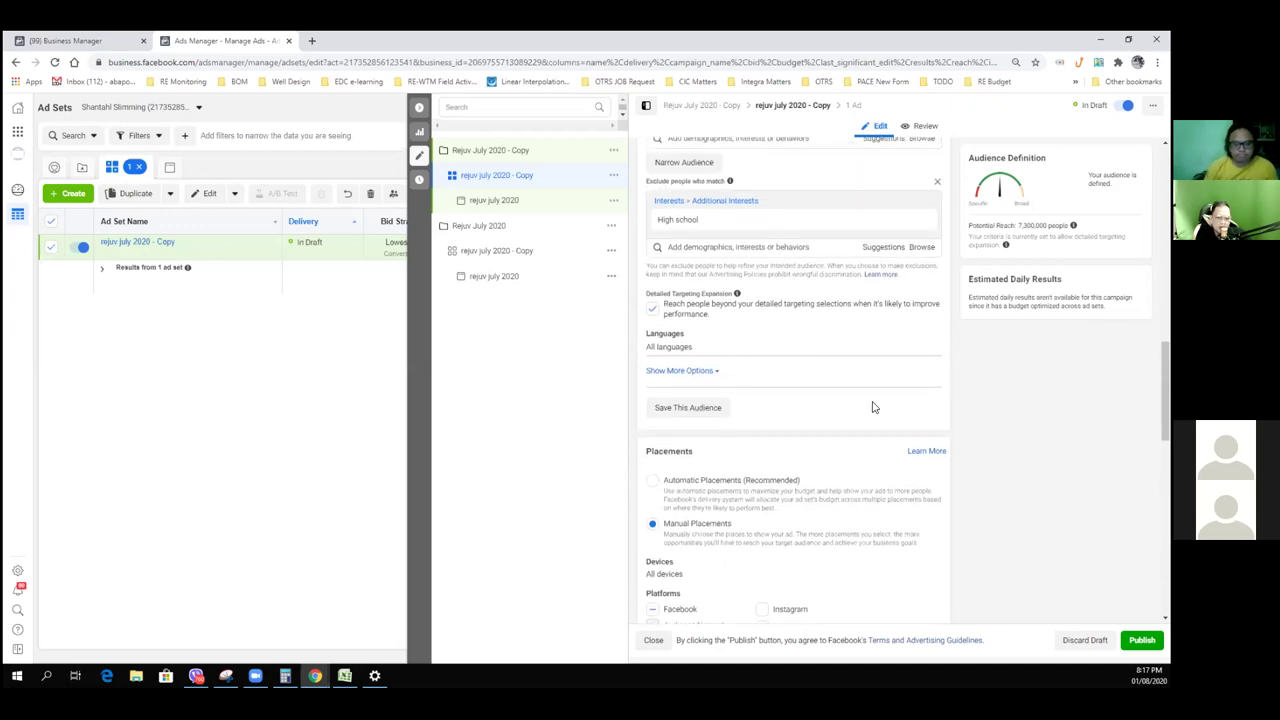
# Remove the ABS-CBN employer from the included detailed targeting
pyautogui.scroll(5, 873, 407)
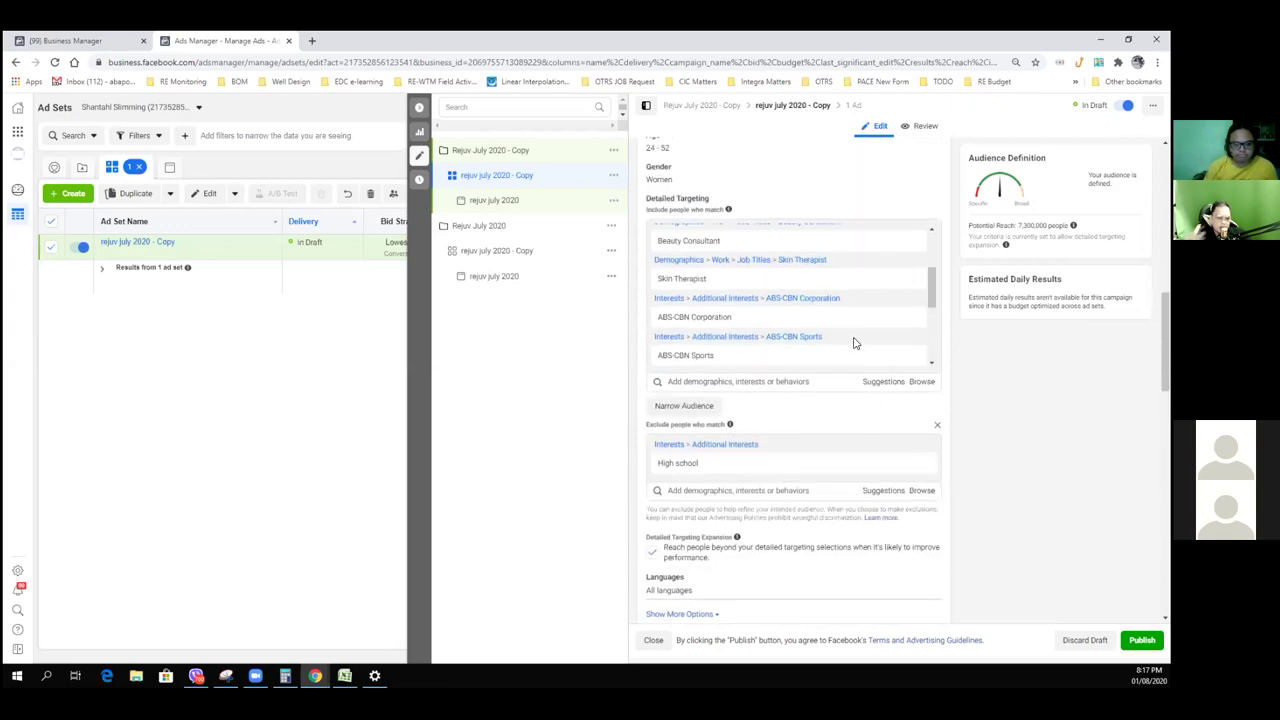
pyautogui.moveTo(931, 285); pyautogui.dragTo(906, 246)
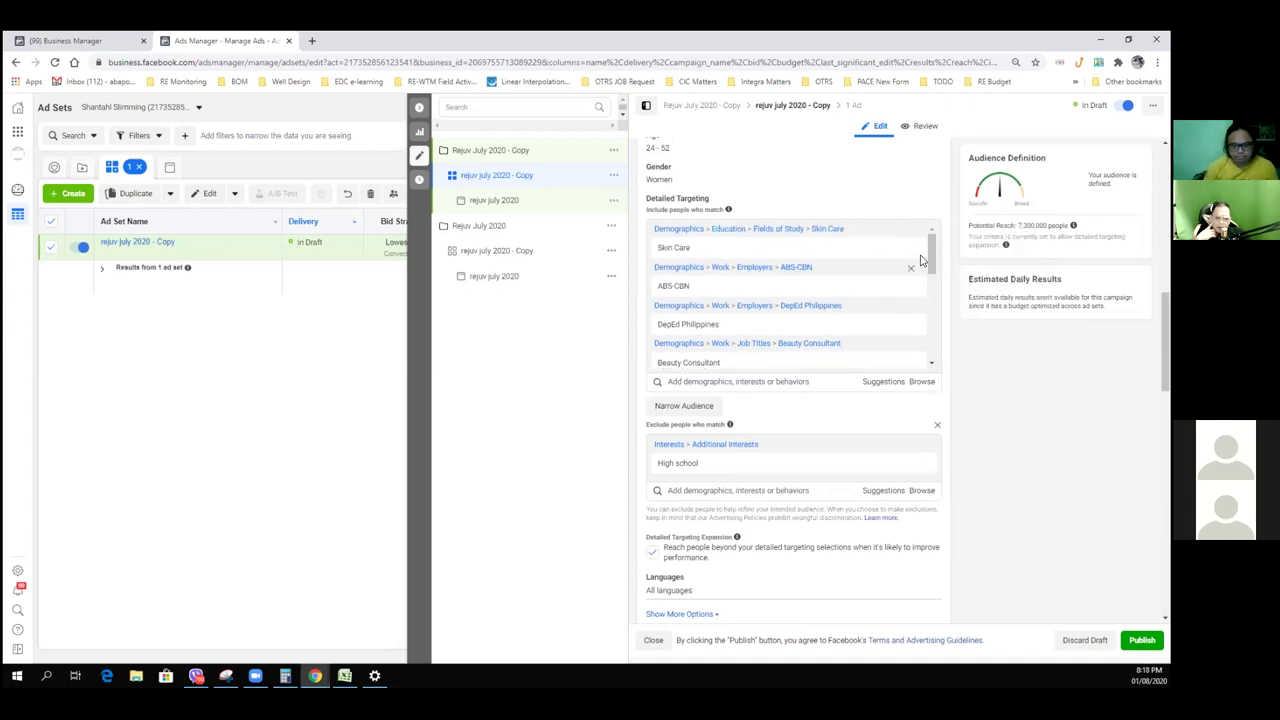
pyautogui.click(912, 269)
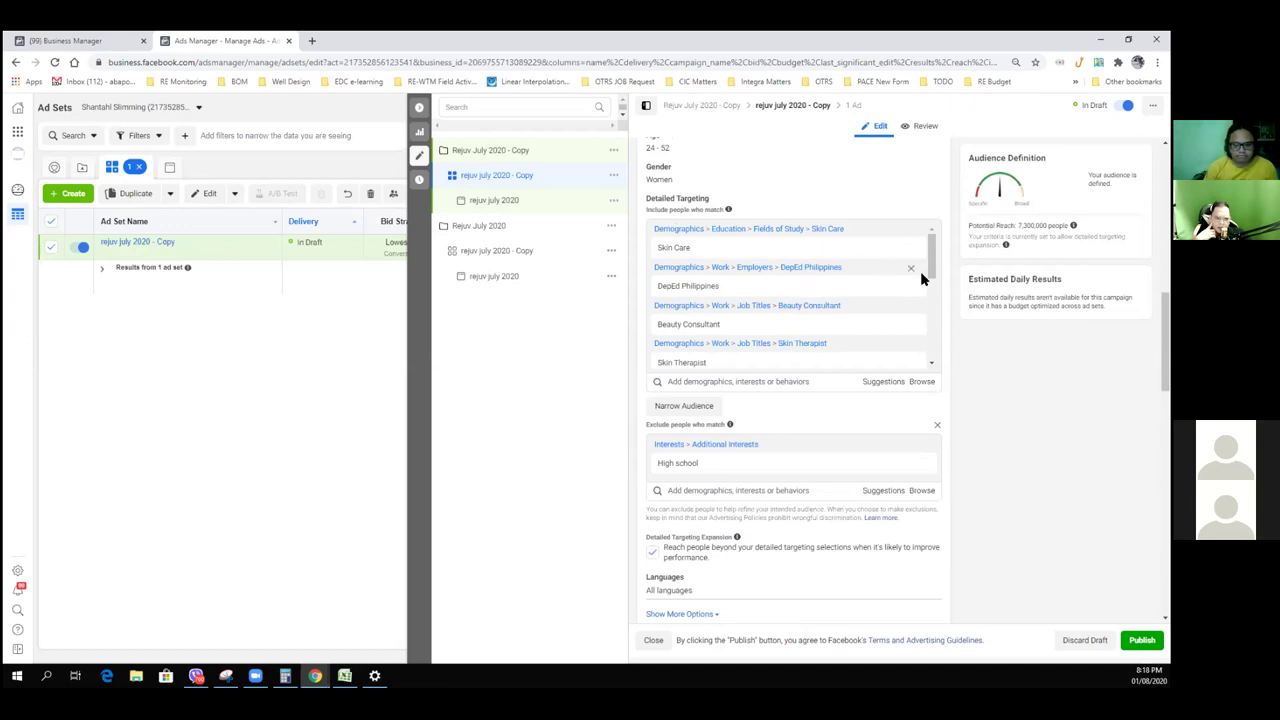
# Remove DepEd Philippines, ABS-CBN Corporation, ABS-CBN Sports and Skin Therapist from the included detailed targeting
pyautogui.click(910, 273)
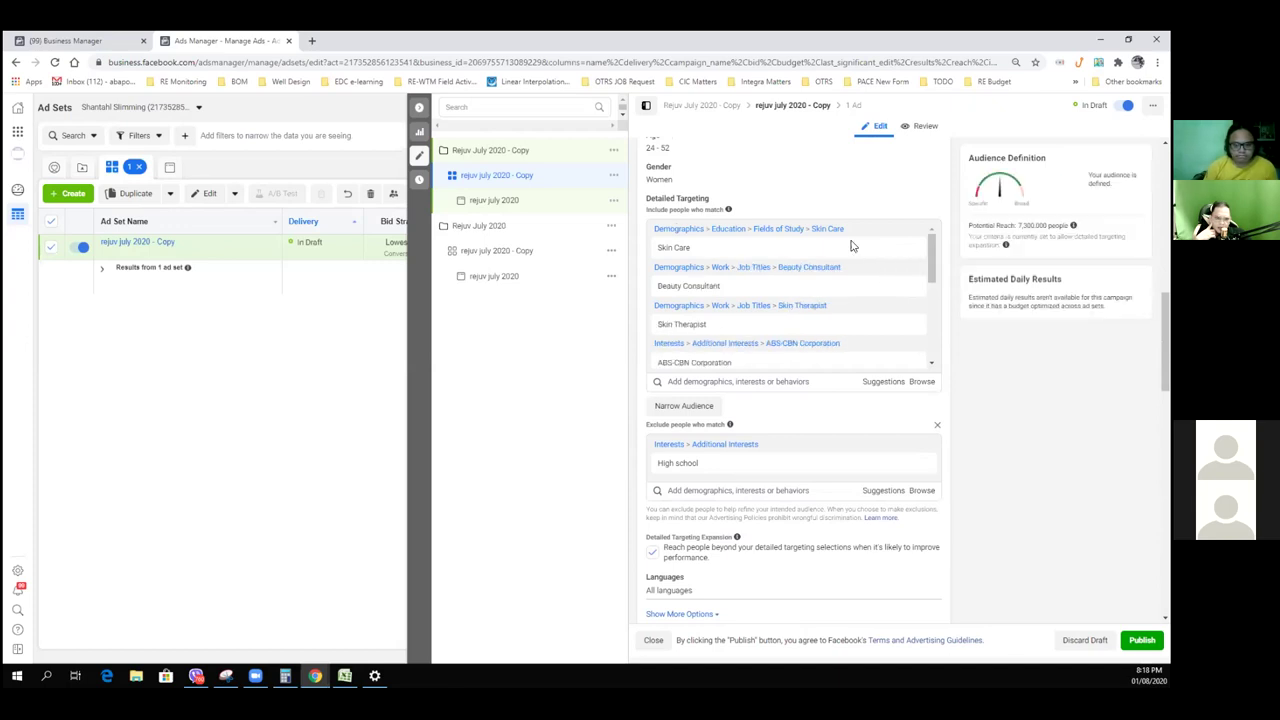
pyautogui.click(908, 342)
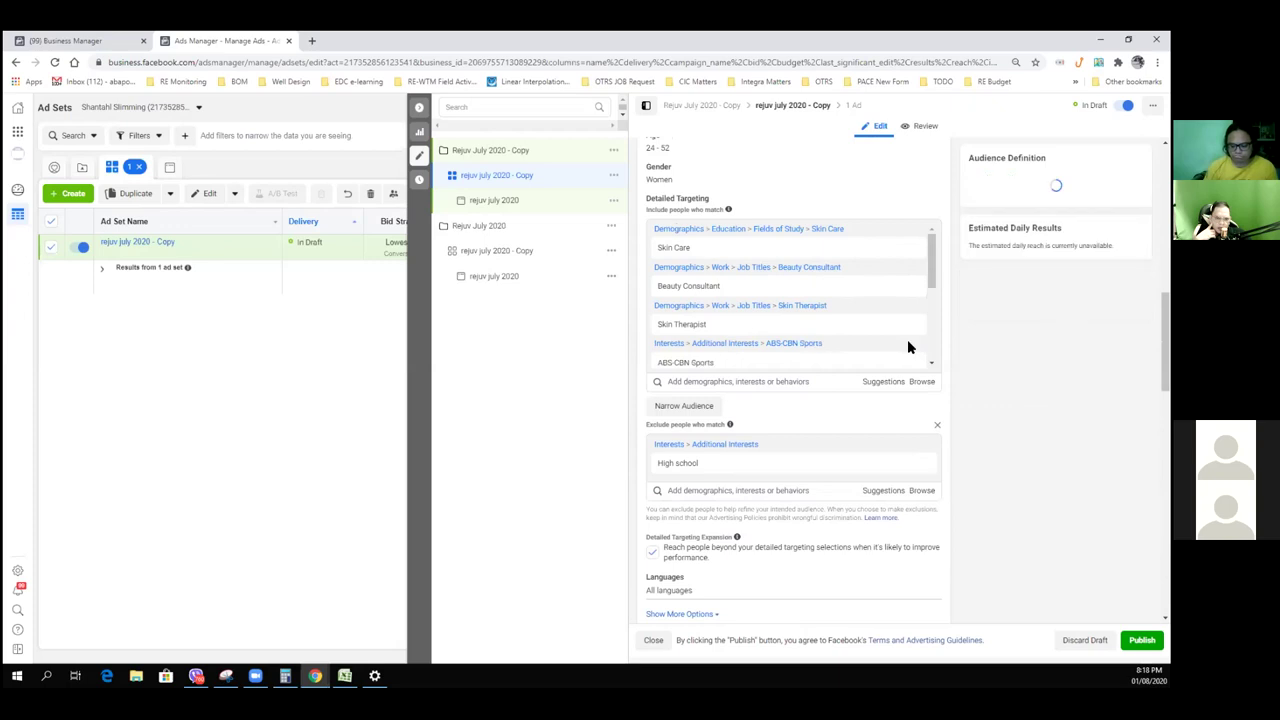
pyautogui.moveTo(910, 358)
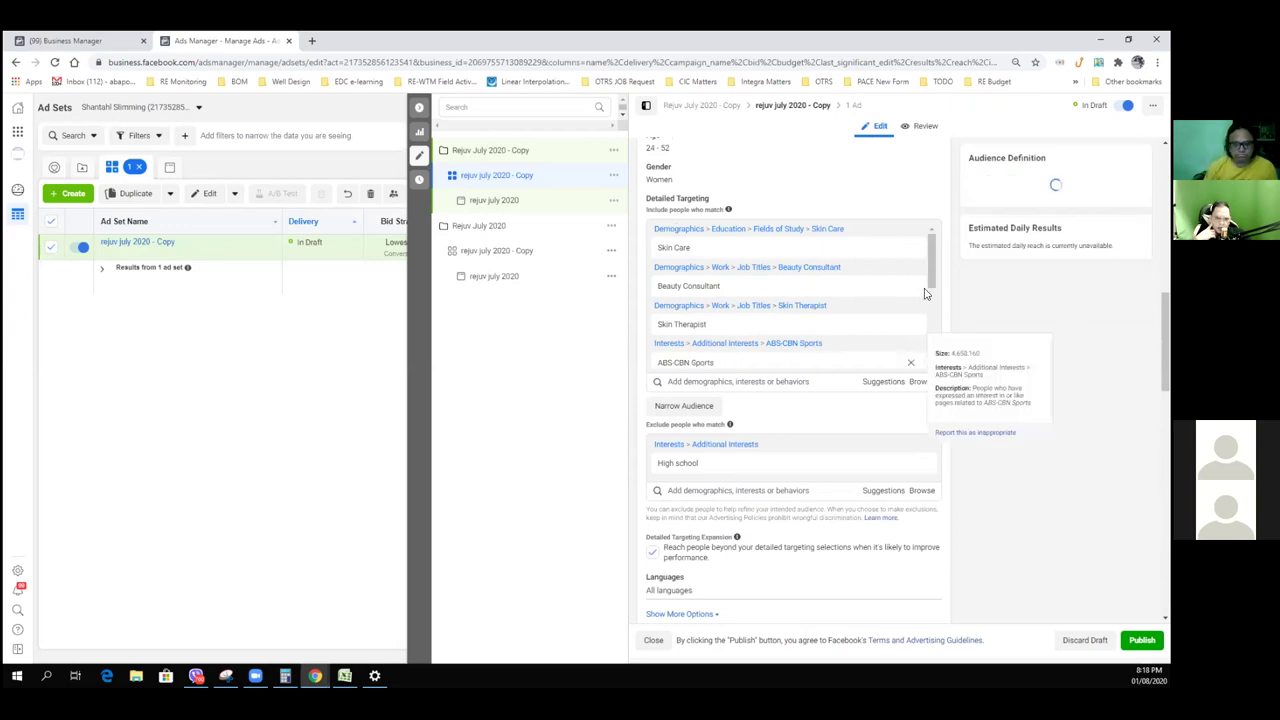
pyautogui.click(911, 366)
pyautogui.click(911, 322)
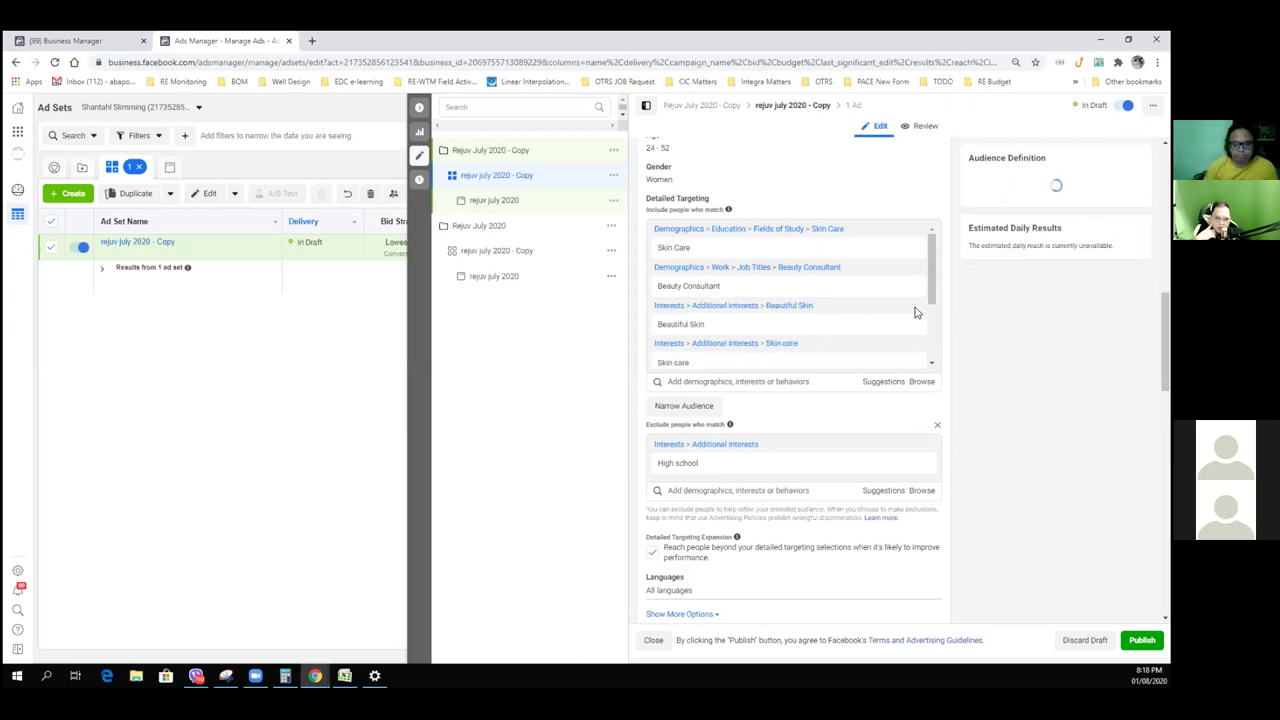
# Remove the Teeth Whitening & Beauty by Sarra and Beauty salons interests from the included detailed targeting
pyautogui.scroll(-3, 930, 260)
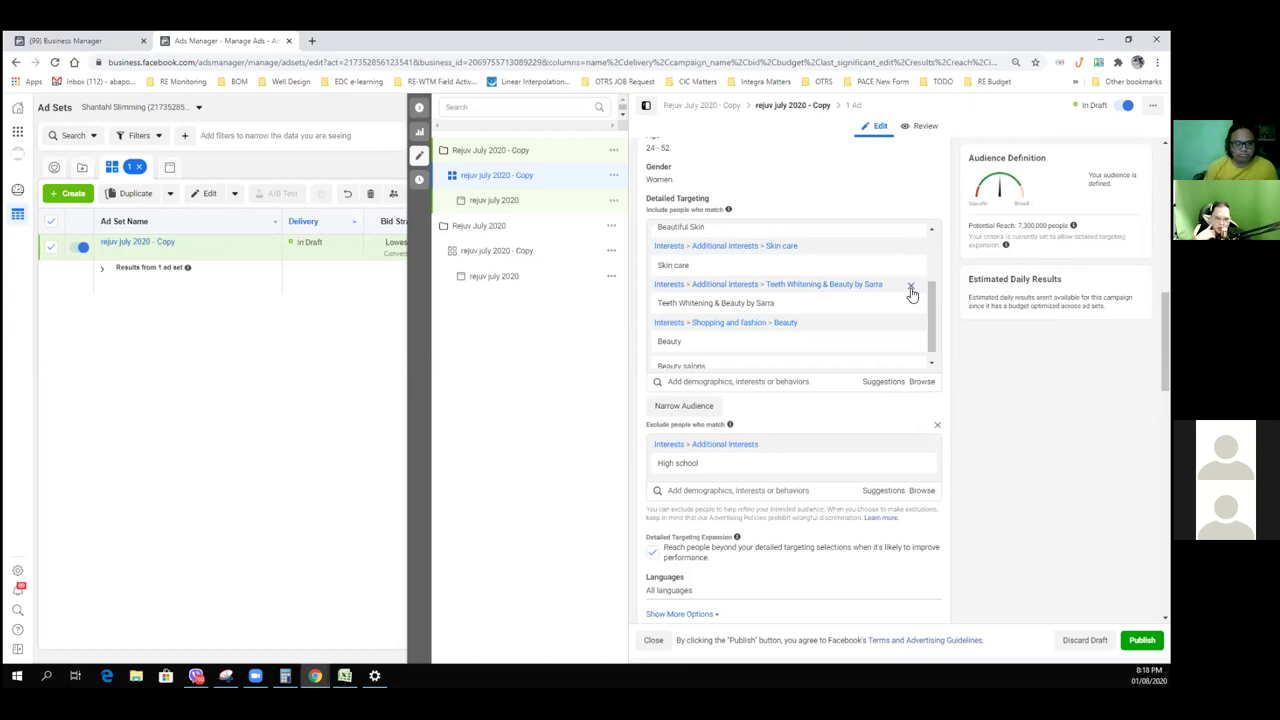
pyautogui.click(911, 287)
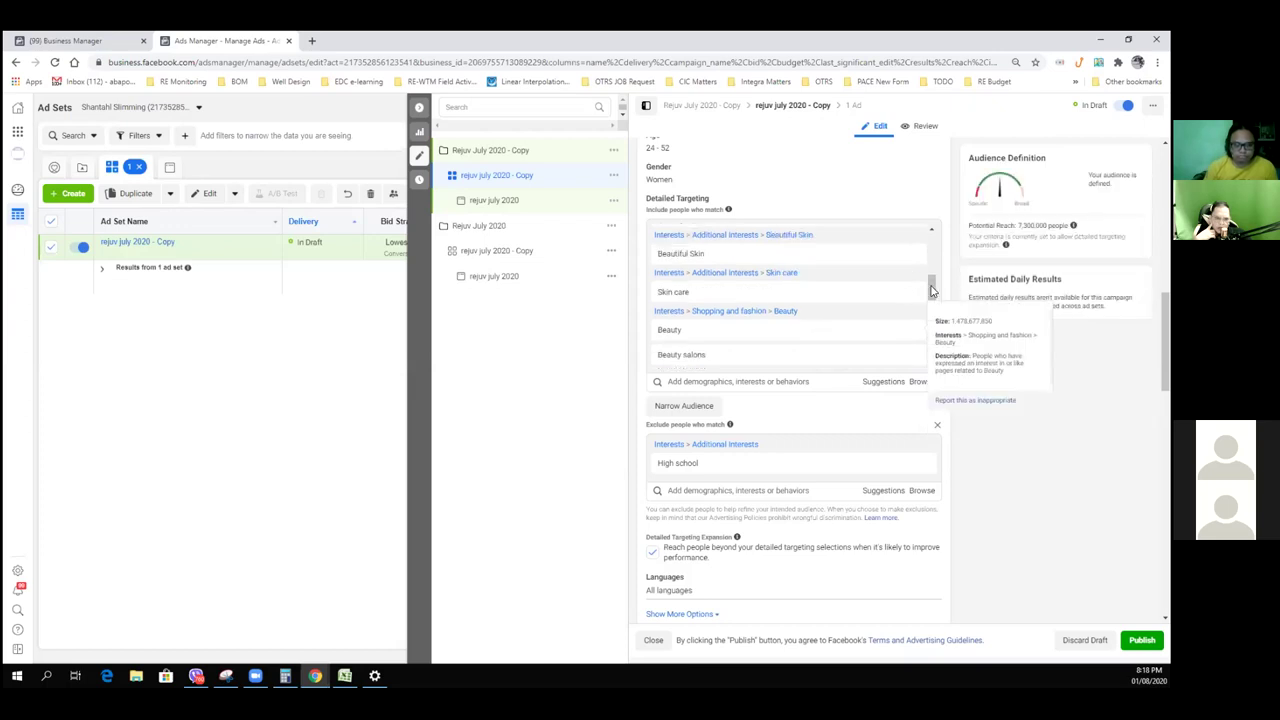
pyautogui.moveTo(931, 300); pyautogui.dragTo(933, 233)
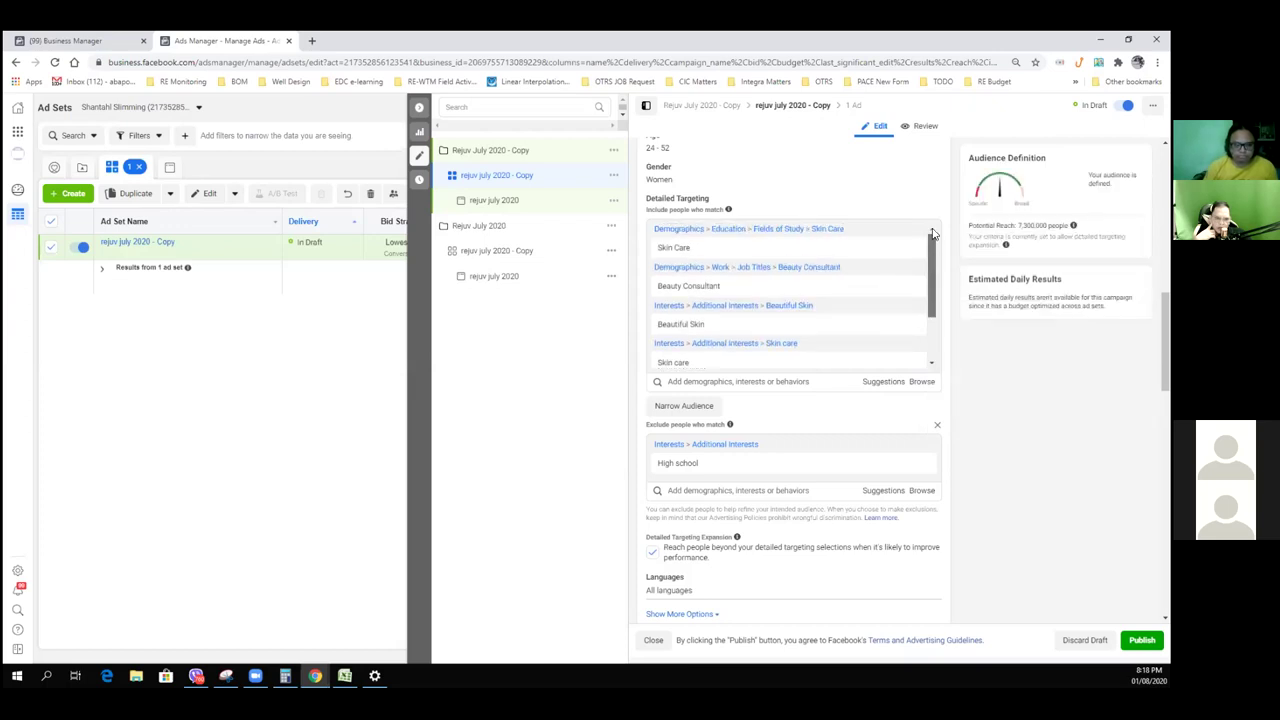
pyautogui.scroll(-3, 933, 277)
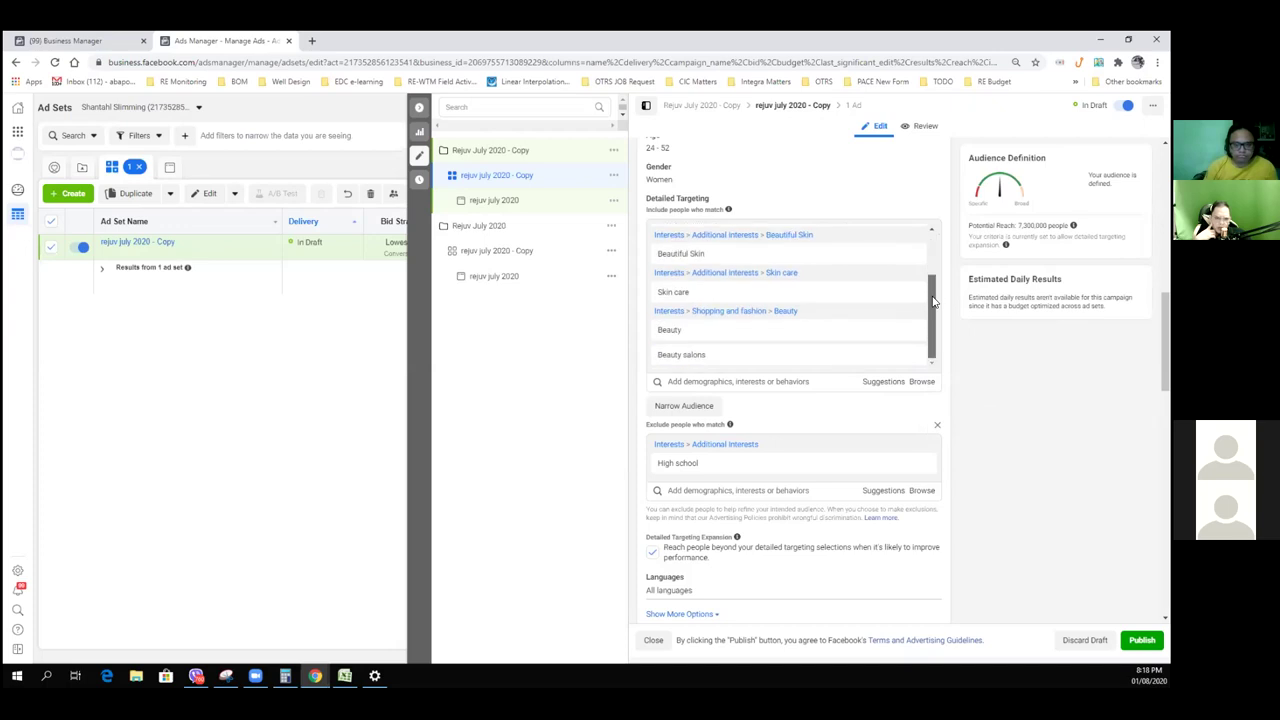
pyautogui.click(911, 357)
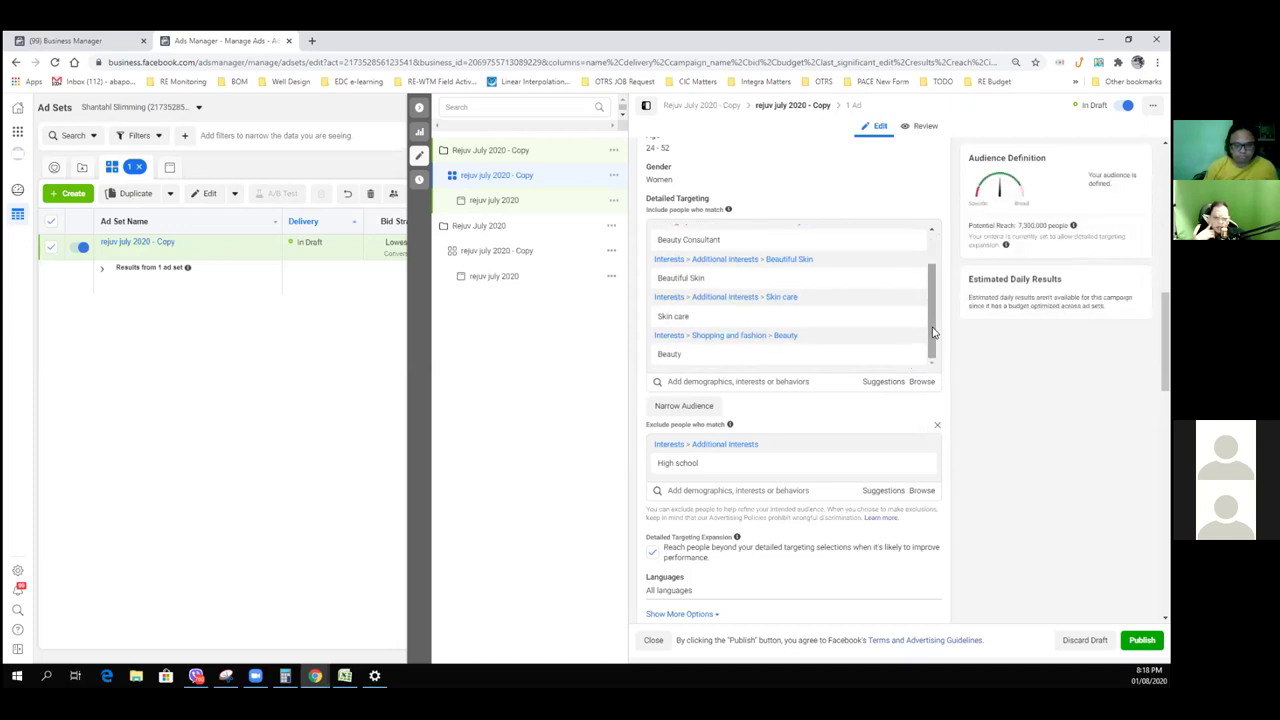
# Examine the remaining targeting interests, the exclusions and the budget and schedule settings of the copied ad set
pyautogui.moveTo(933, 332); pyautogui.dragTo(935, 280)
pyautogui.scroll(-3, 935, 318)
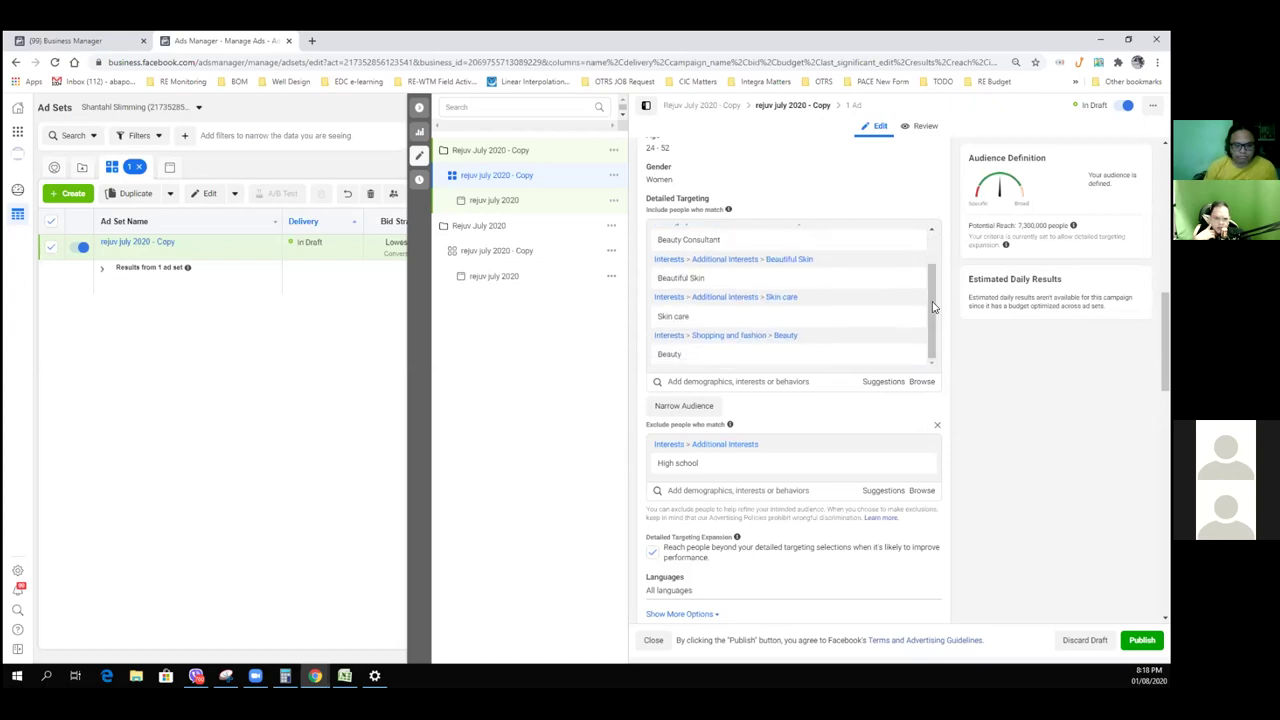
pyautogui.scroll(2, 933, 307)
pyautogui.scroll(-2, 933, 307)
pyautogui.scroll(-1, 983, 398)
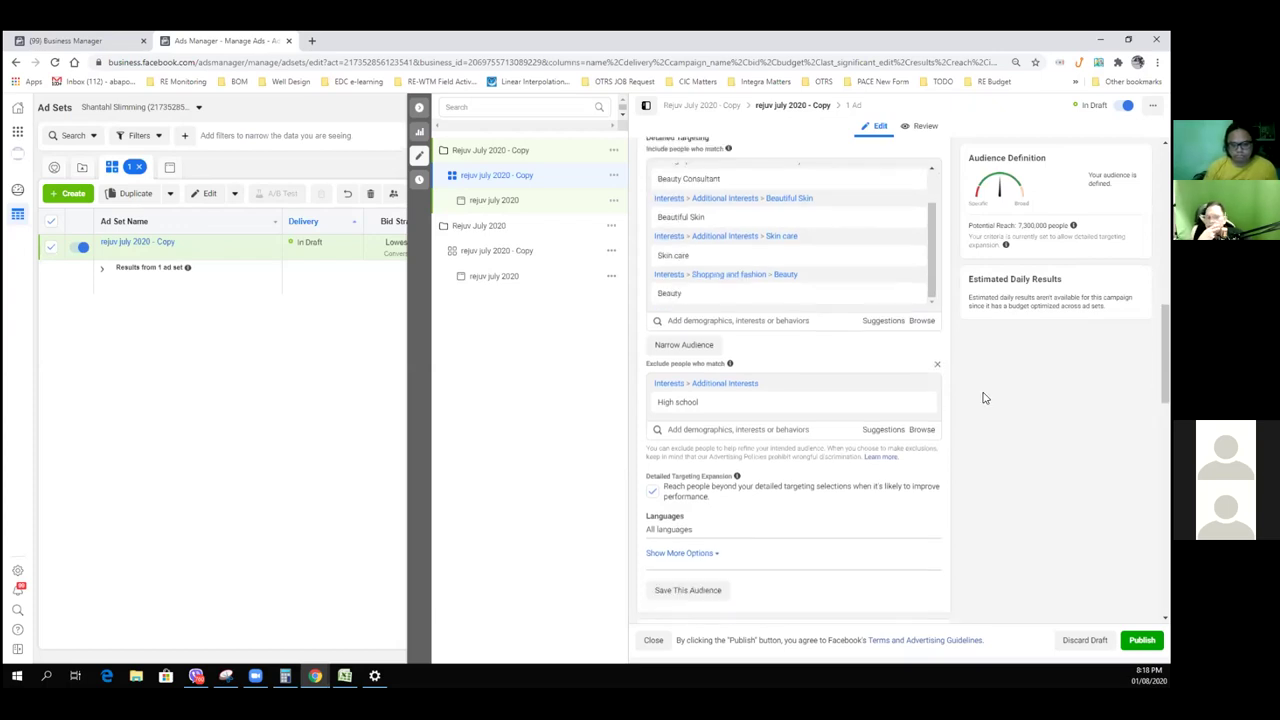
pyautogui.scroll(2, 983, 398)
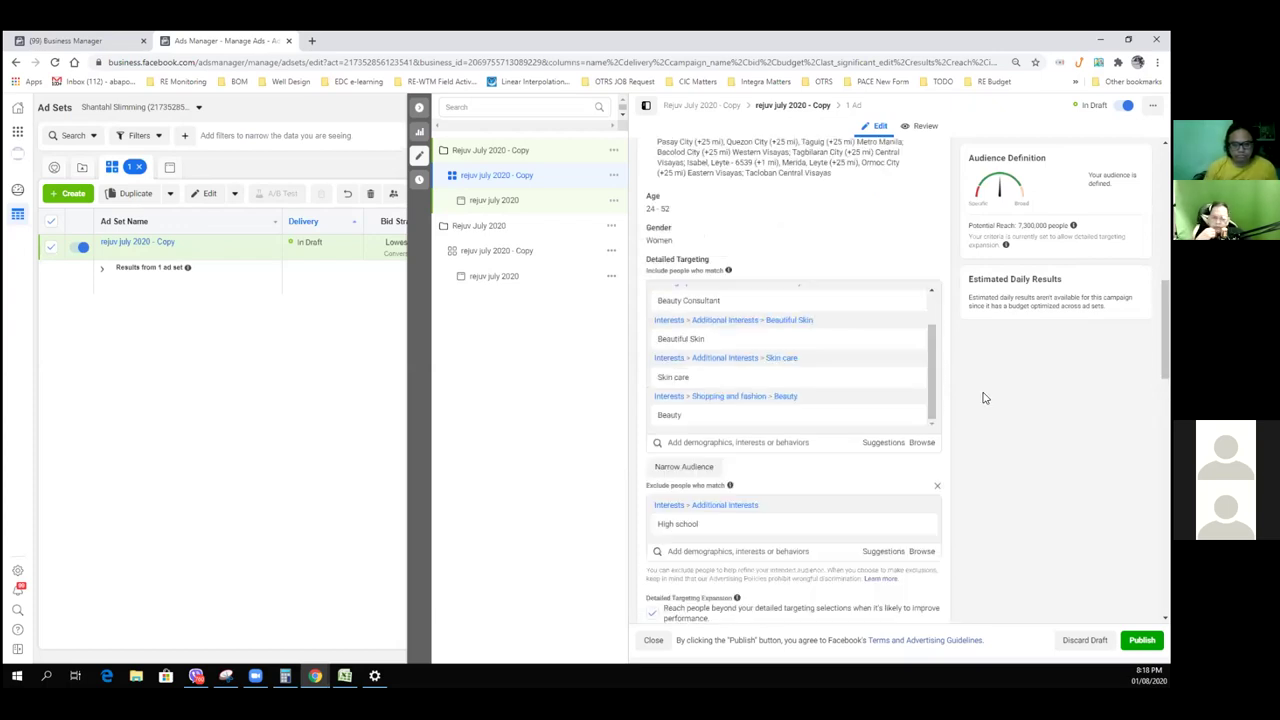
pyautogui.scroll(2, 983, 398)
pyautogui.scroll(6, 983, 398)
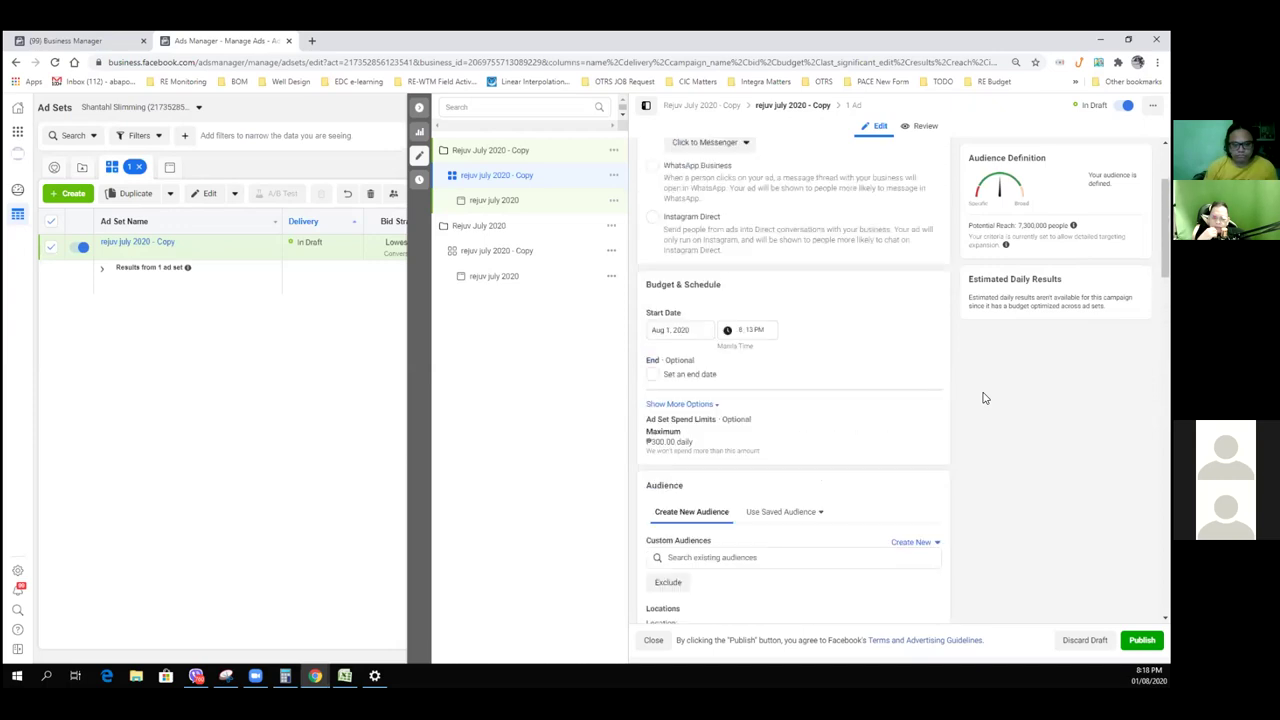
pyautogui.scroll(-8, 983, 398)
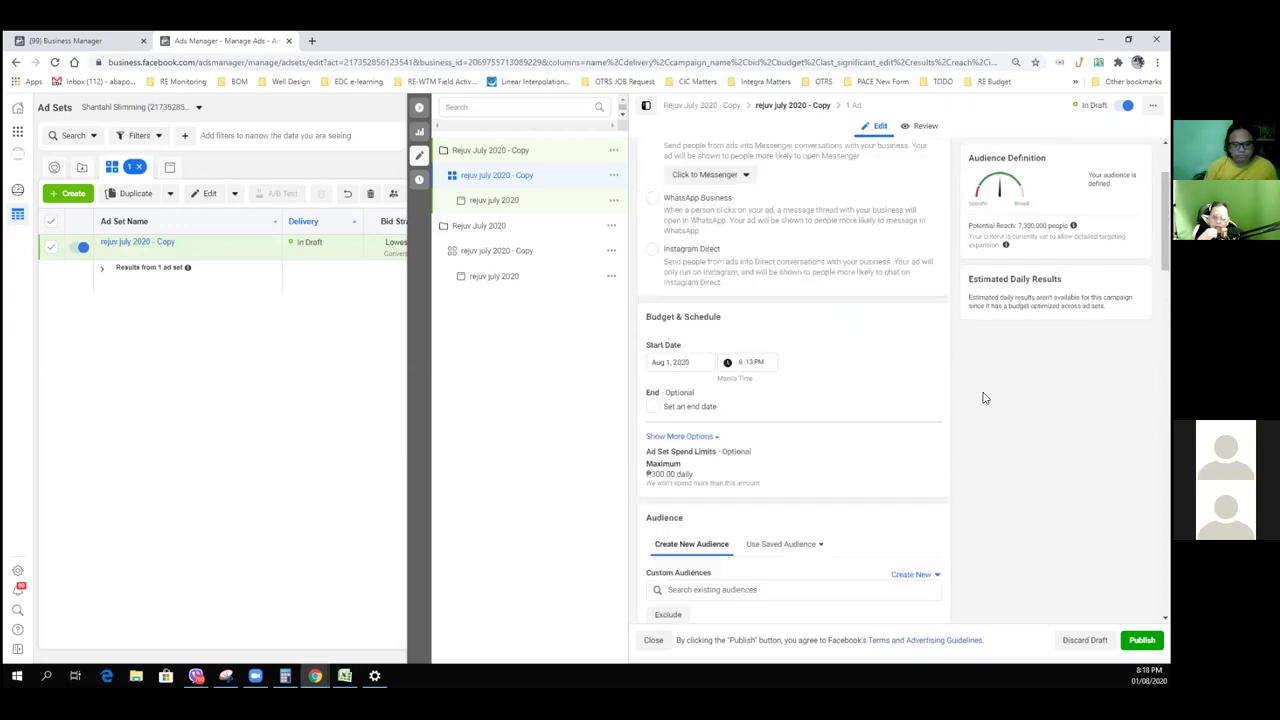
pyautogui.scroll(-2, 983, 398)
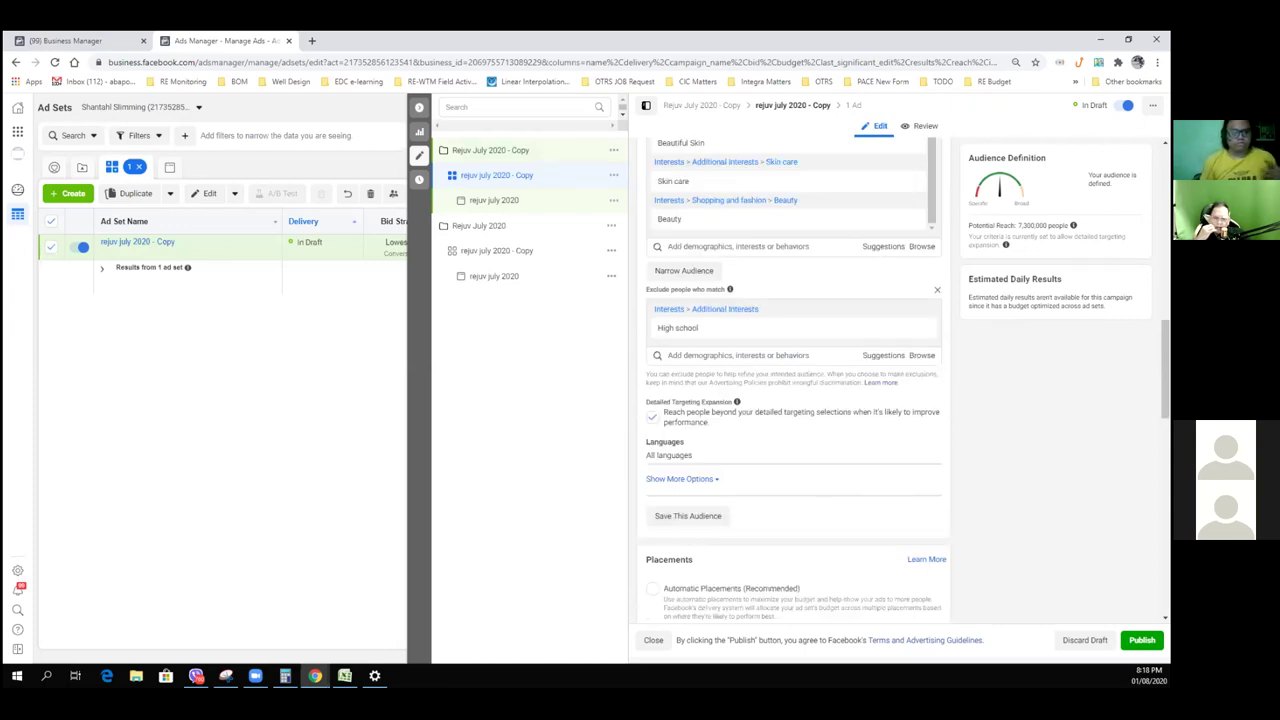
# Open the ad inside the copied ad set and review its identity, format, creative, message template and tracking settings
pyautogui.click(850, 106)
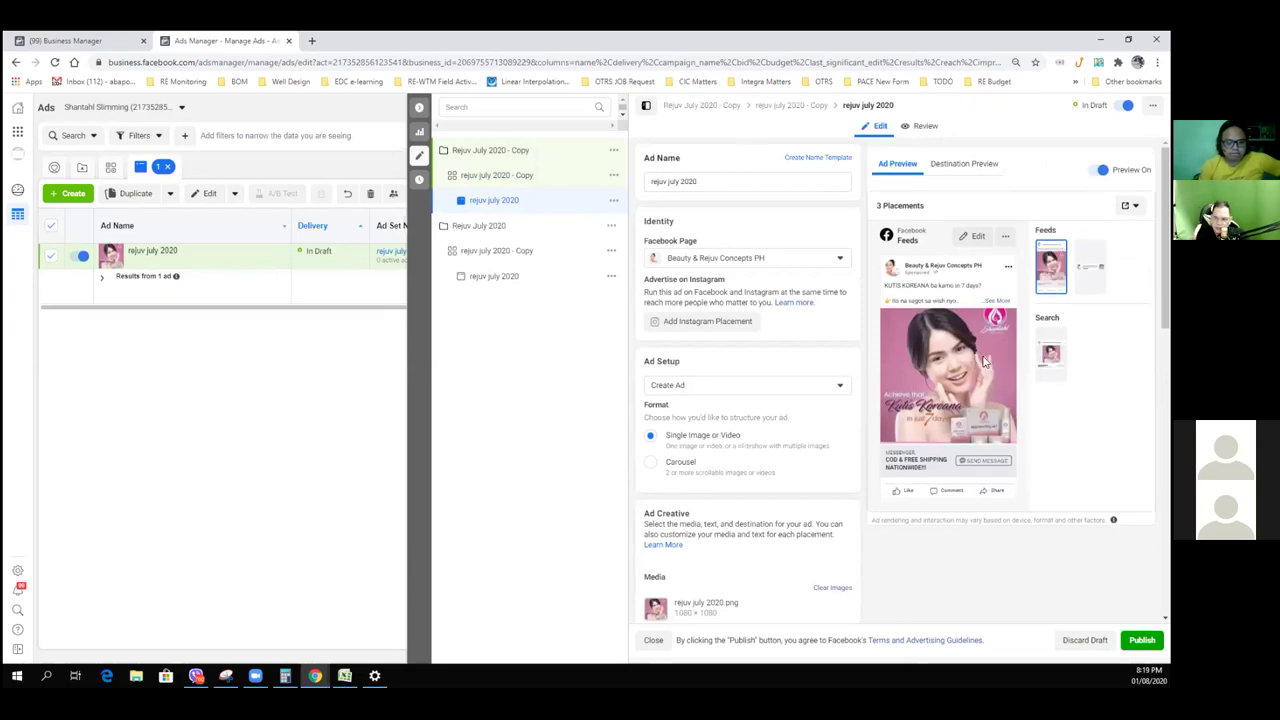
pyautogui.scroll(-1, 983, 375)
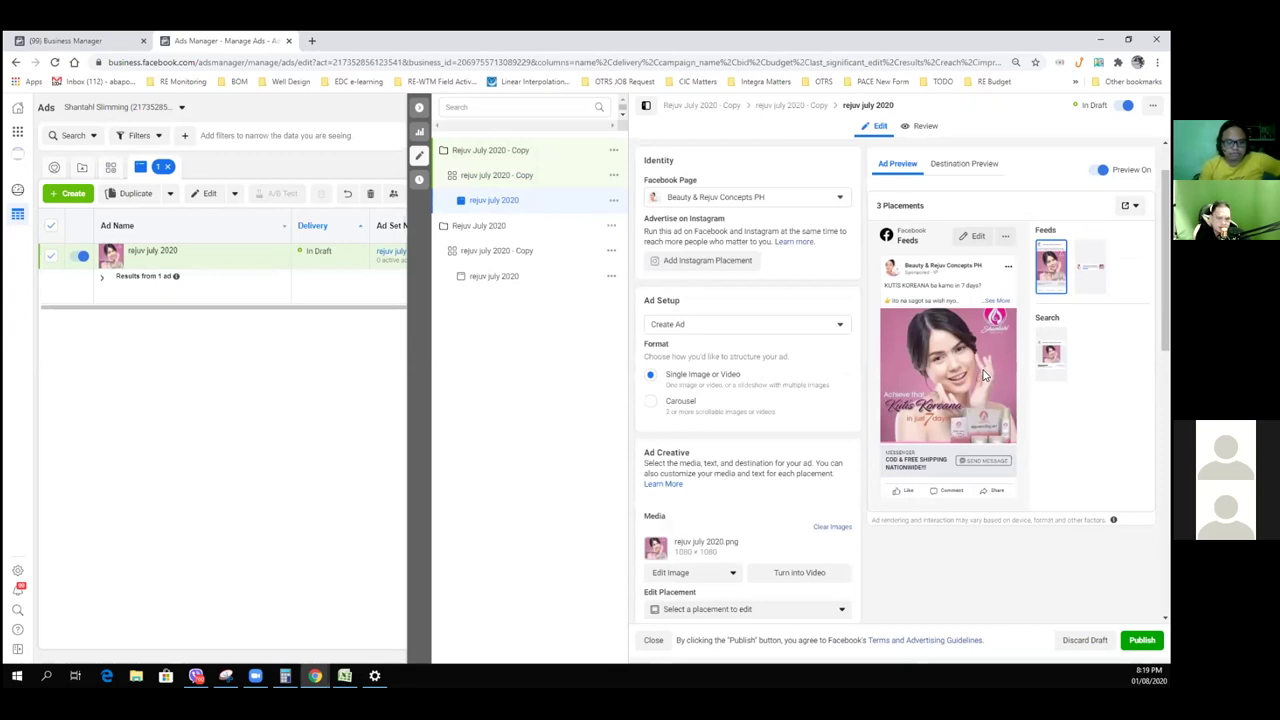
pyautogui.scroll(-3, 750, 380)
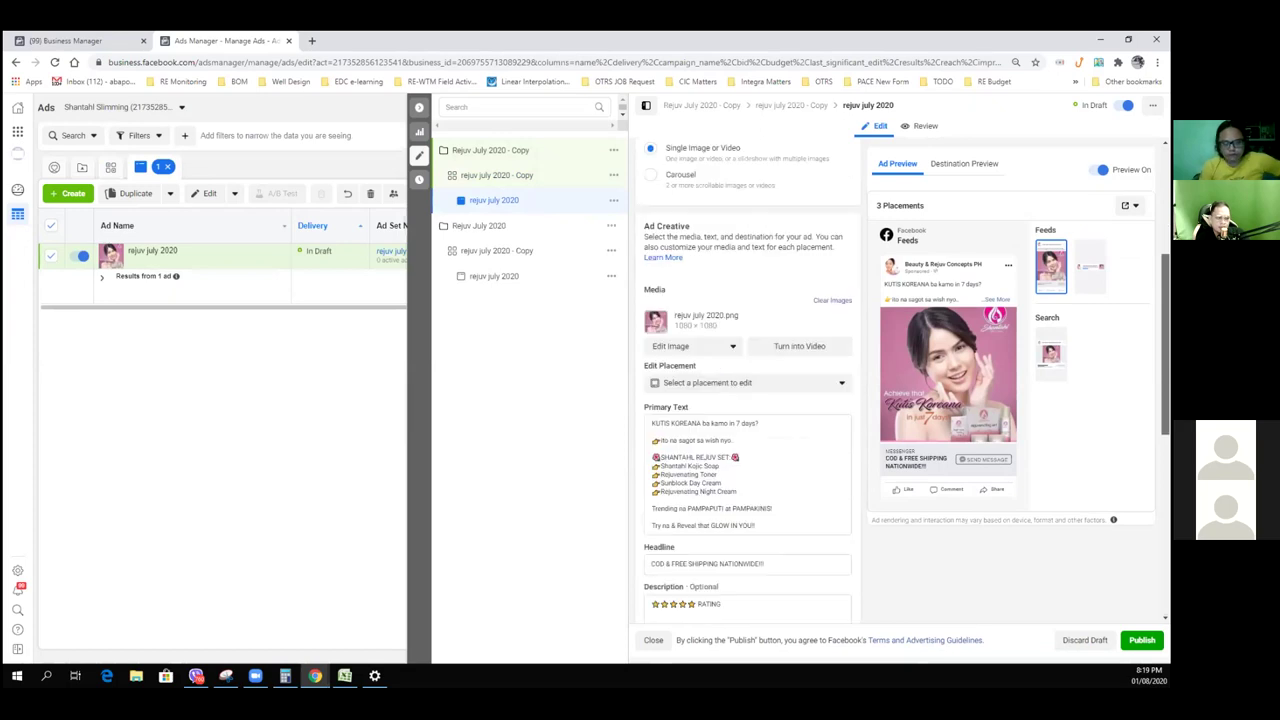
pyautogui.scroll(-2, 747, 400)
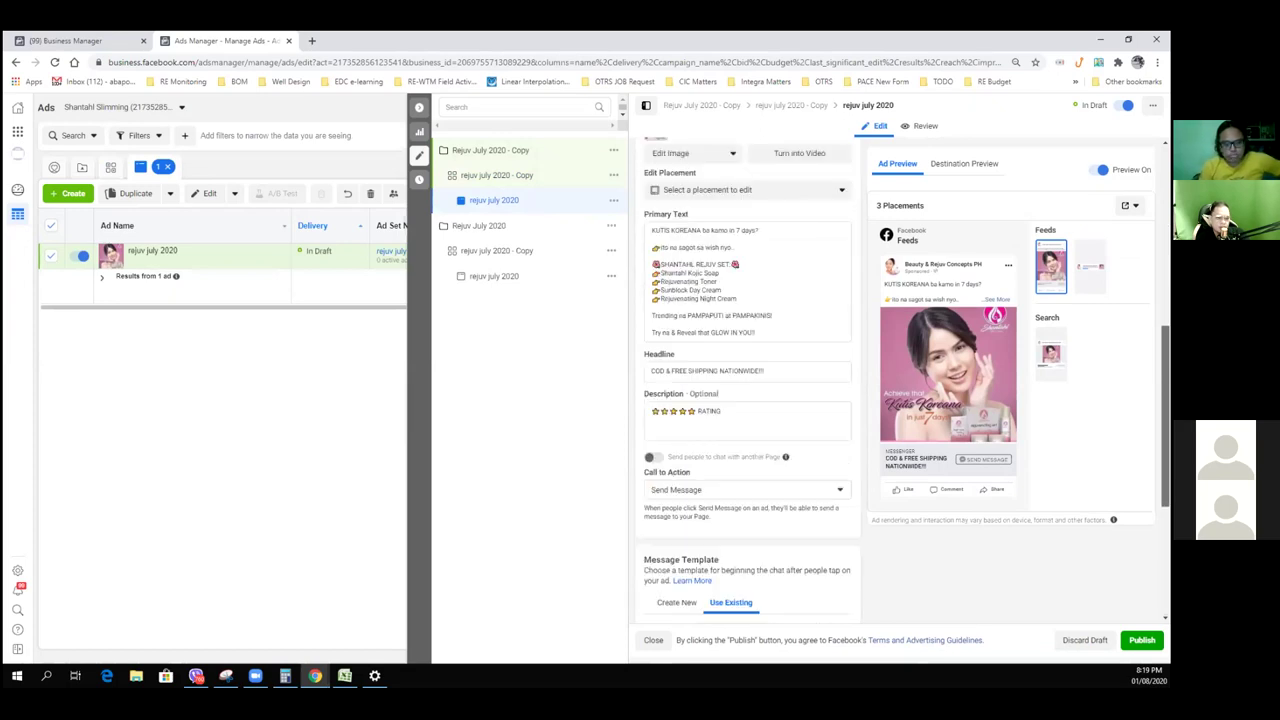
pyautogui.scroll(-3, 747, 400)
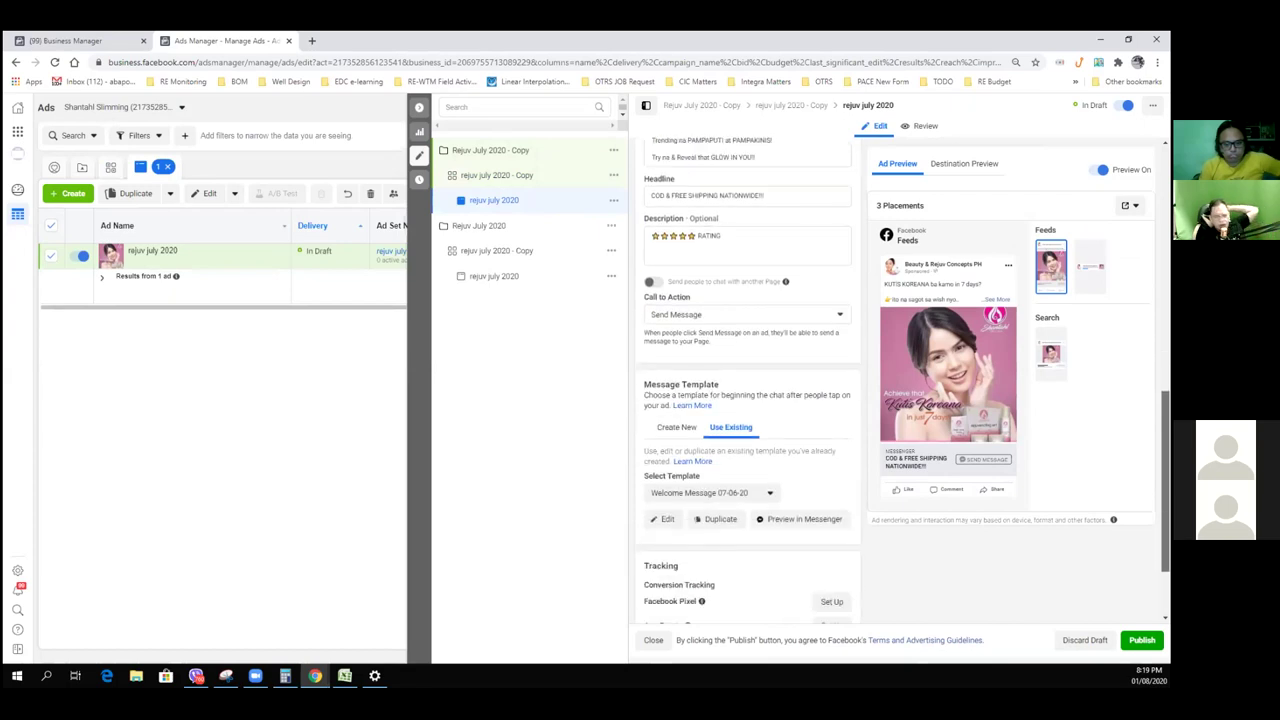
pyautogui.scroll(-3, 747, 400)
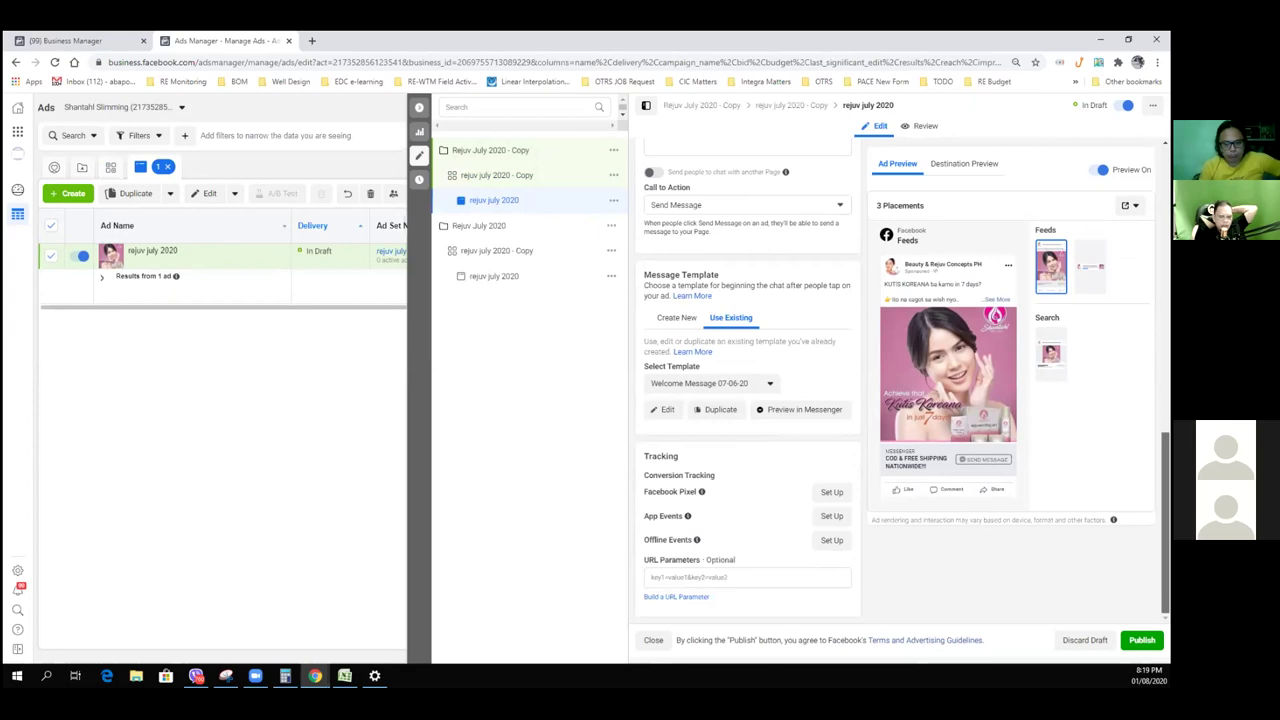
pyautogui.scroll(8, 747, 400)
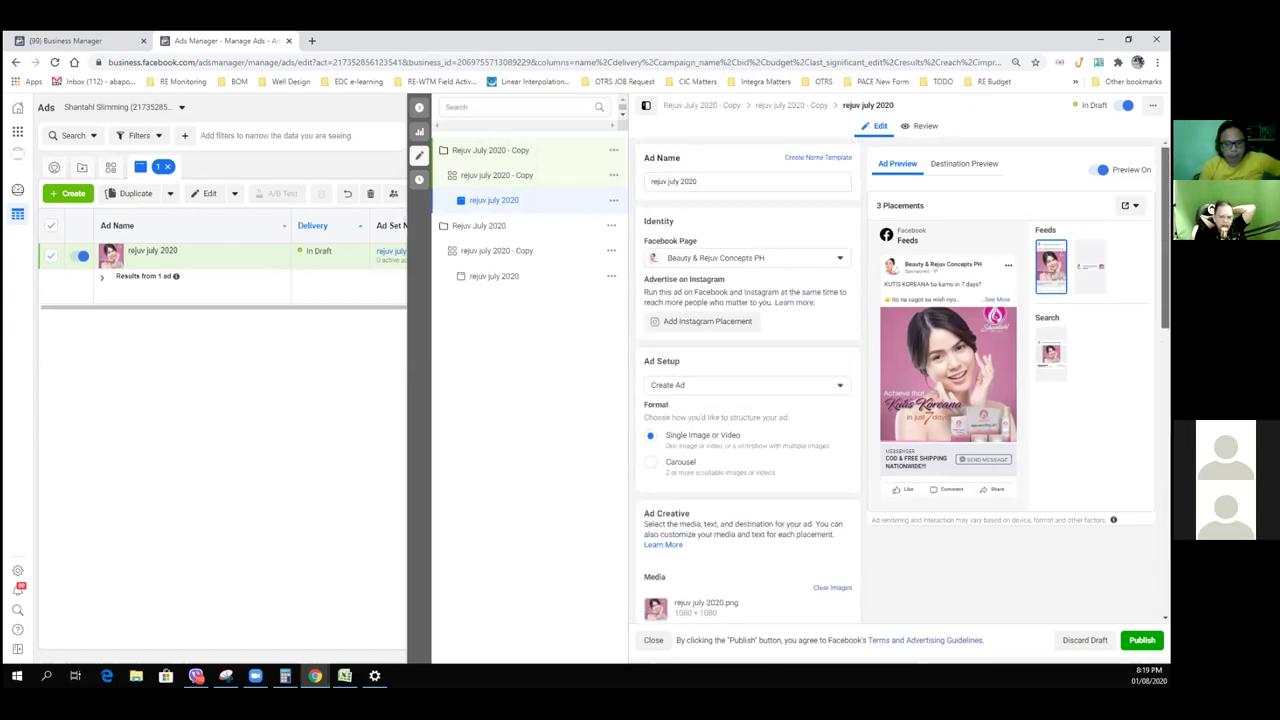
pyautogui.scroll(-8, 747, 400)
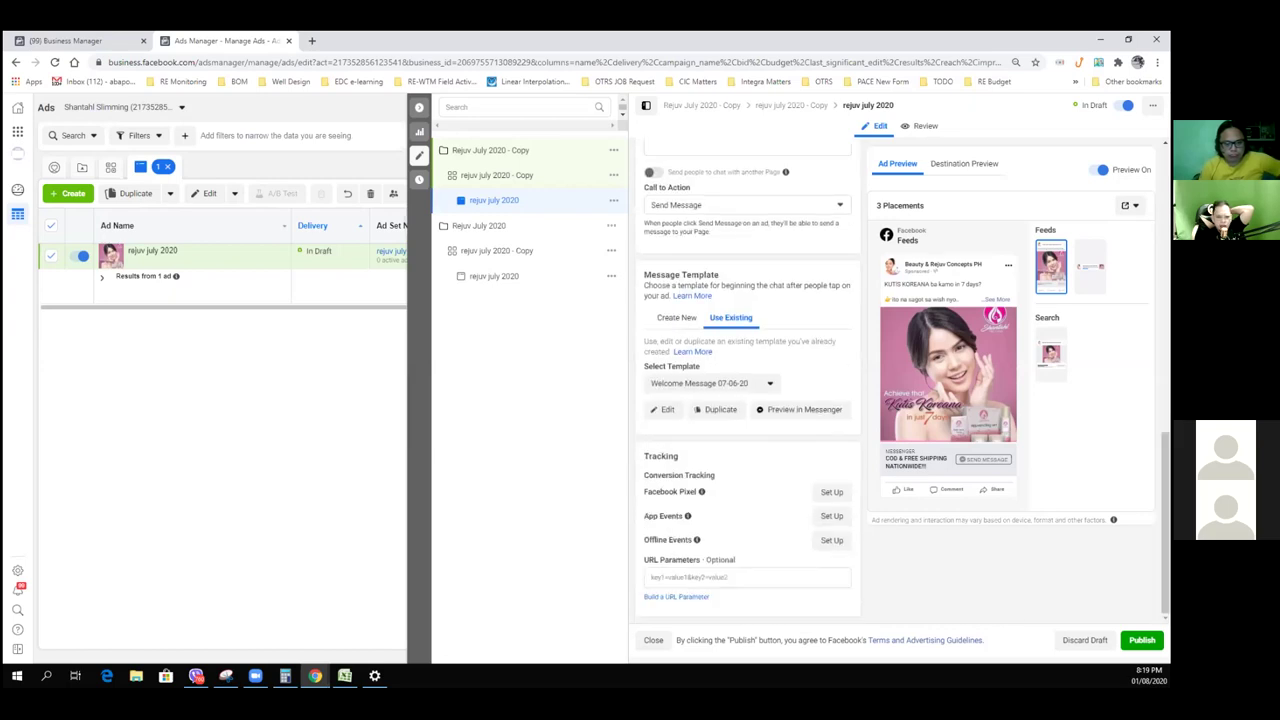
# Publish the copied campaign's draft and turn off Rejuv July 2020 - Copy in the campaign list
pyautogui.click(1141, 640)
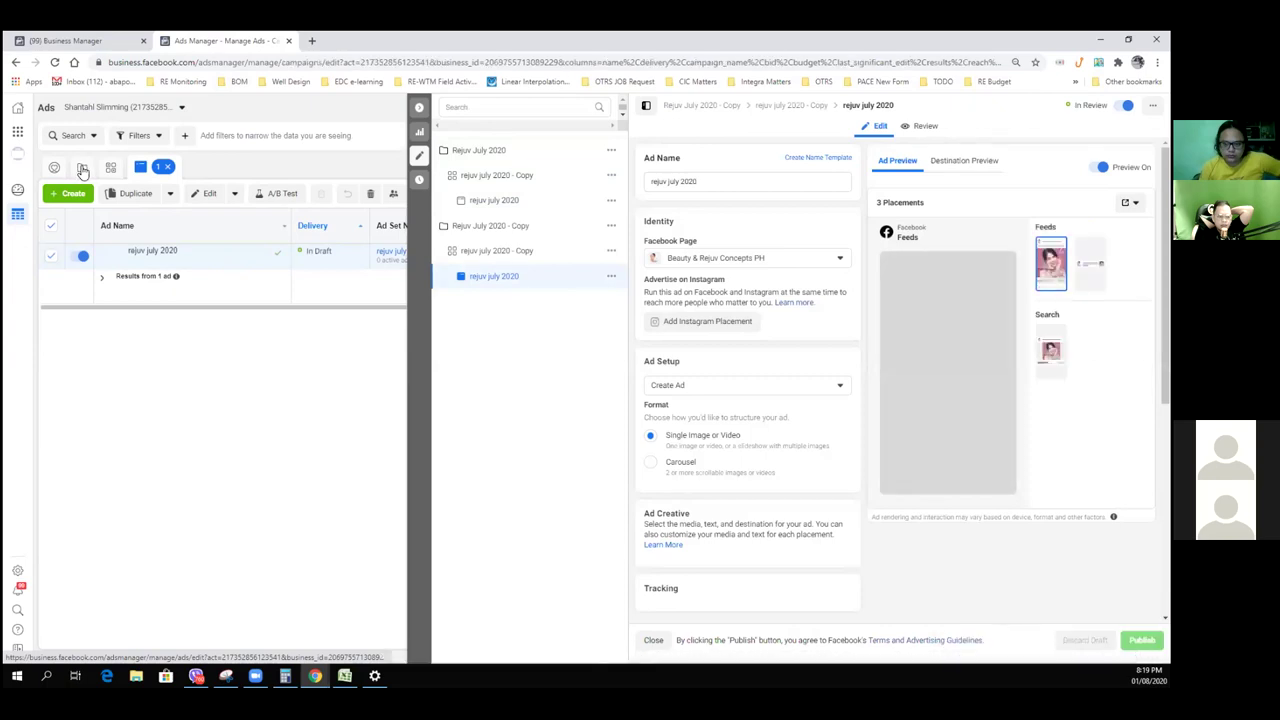
pyautogui.click(83, 170)
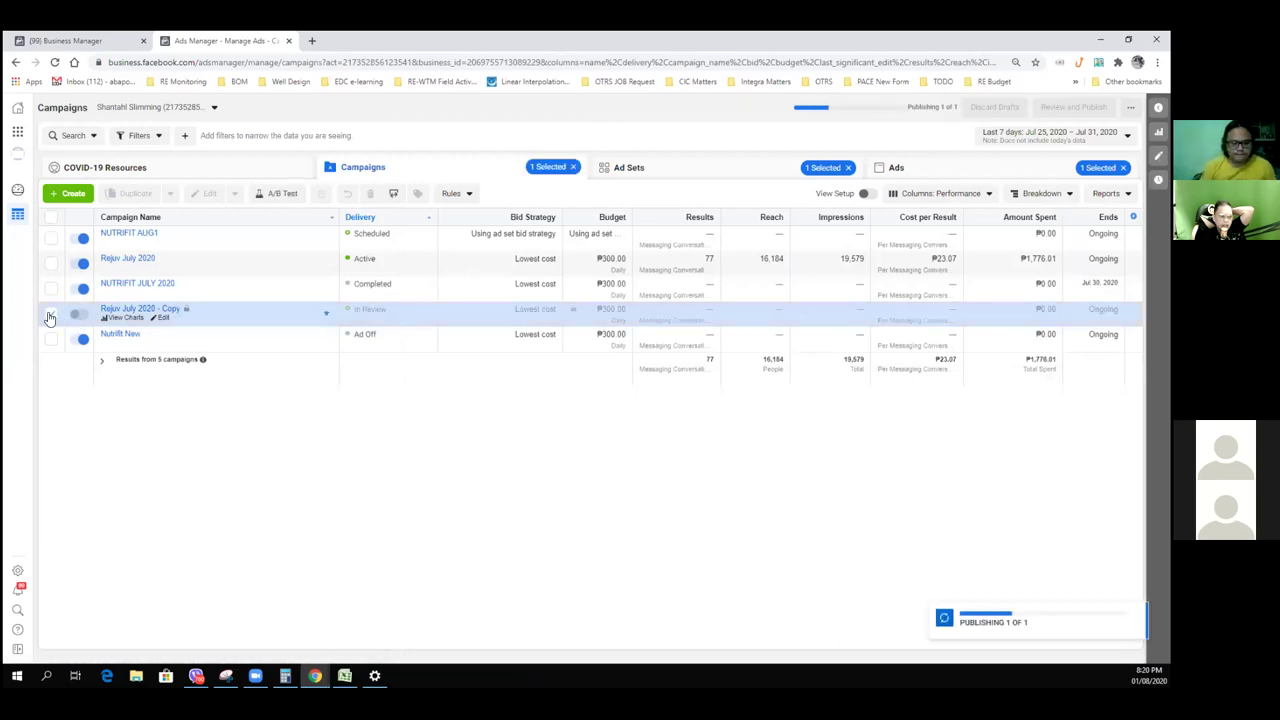
pyautogui.click(51, 314)
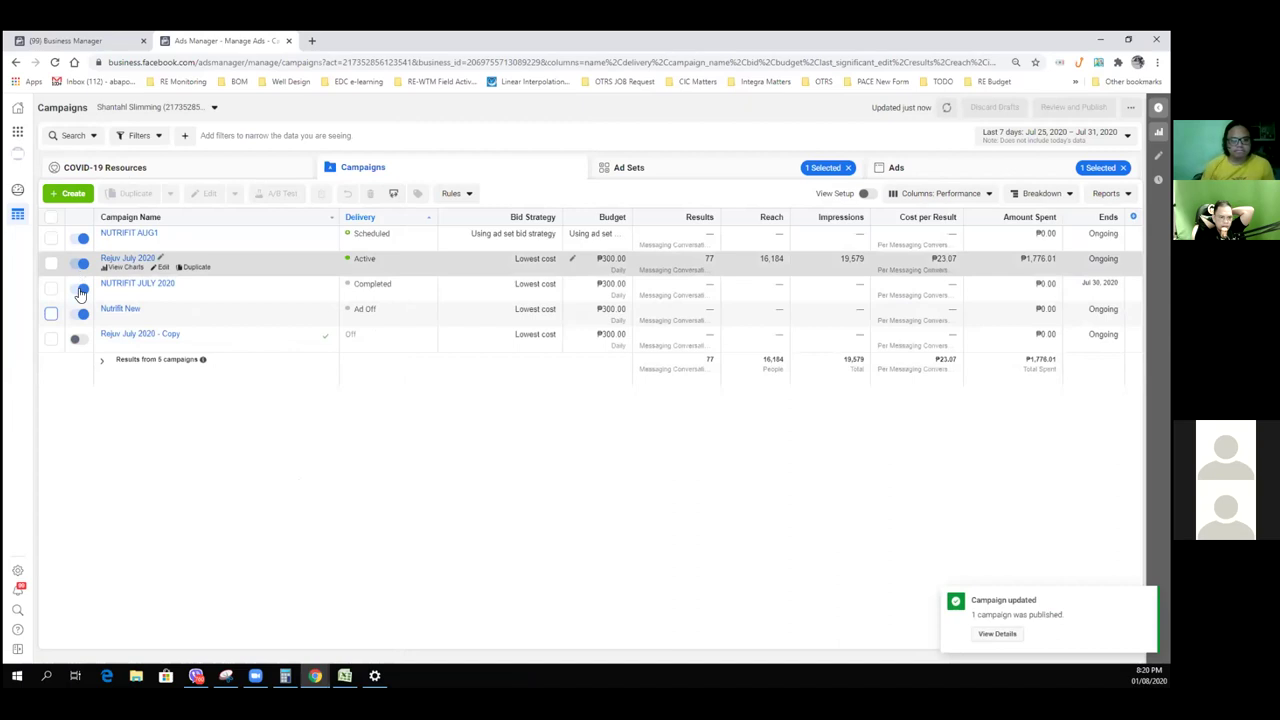
# Turn off the Nutrifit New and NUTRIFIT JULY 2020 campaigns, leaving neither selected
pyautogui.click(75, 317)
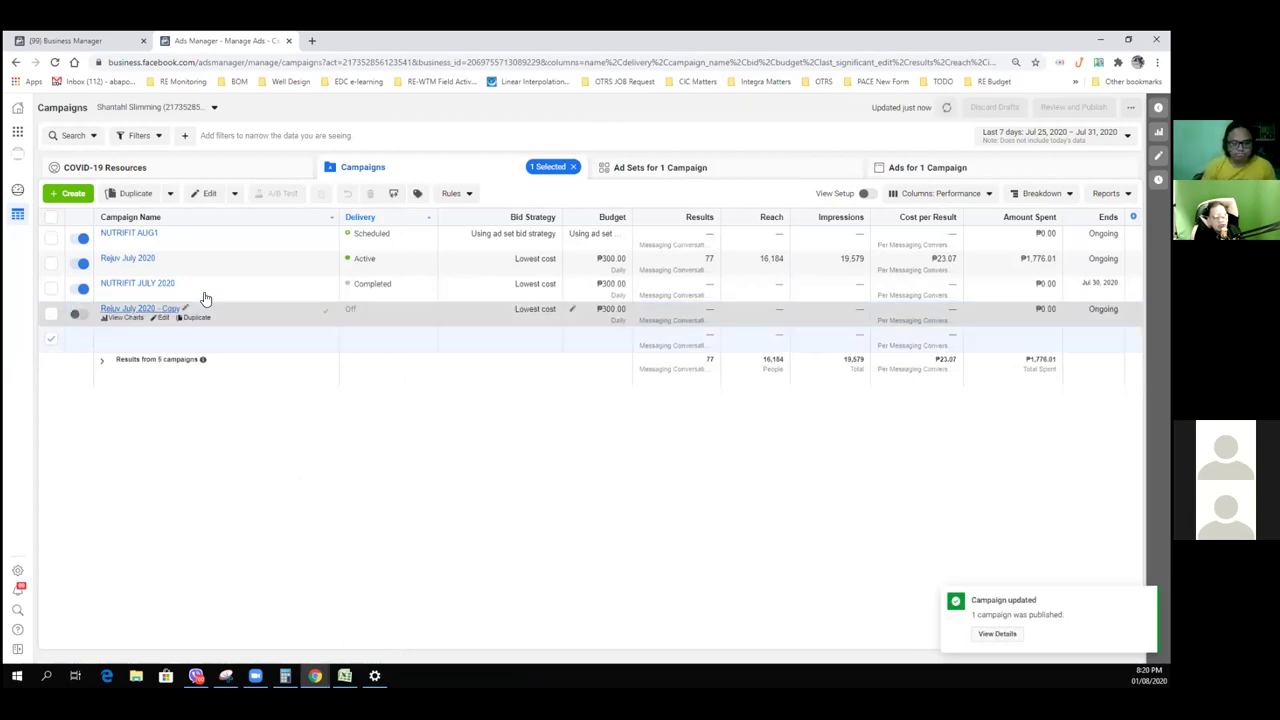
pyautogui.click(77, 290)
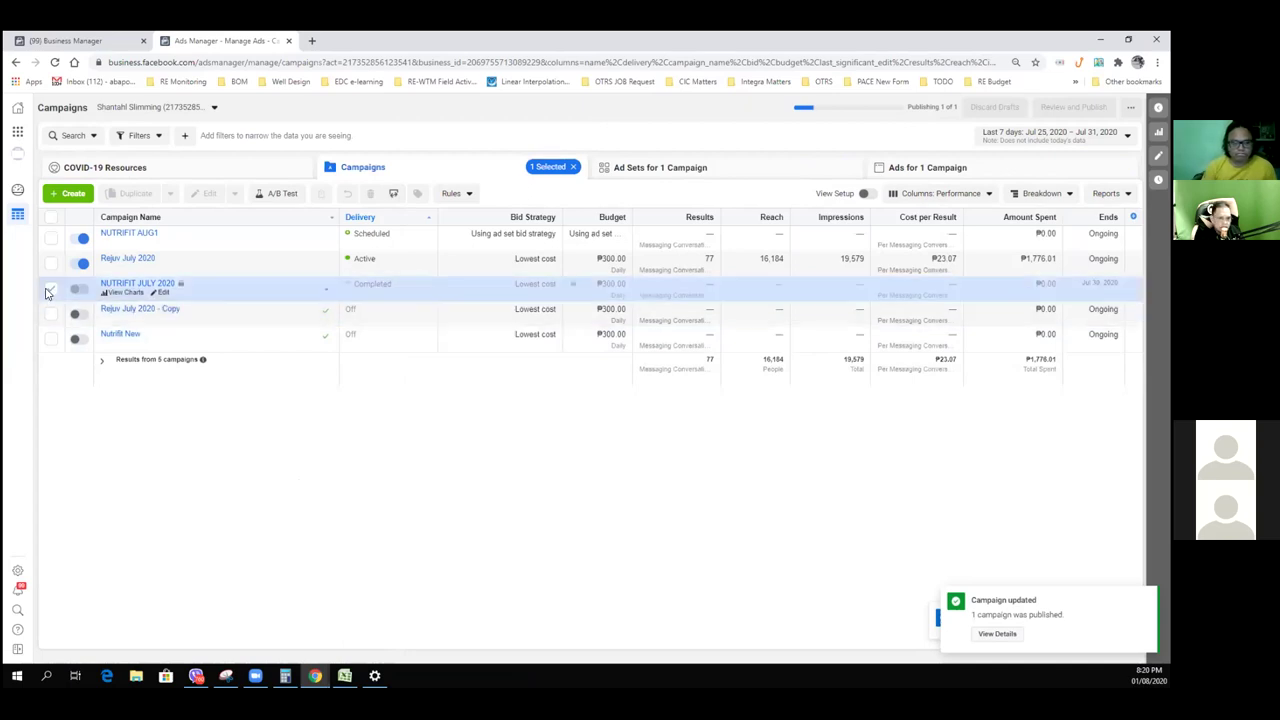
pyautogui.click(47, 292)
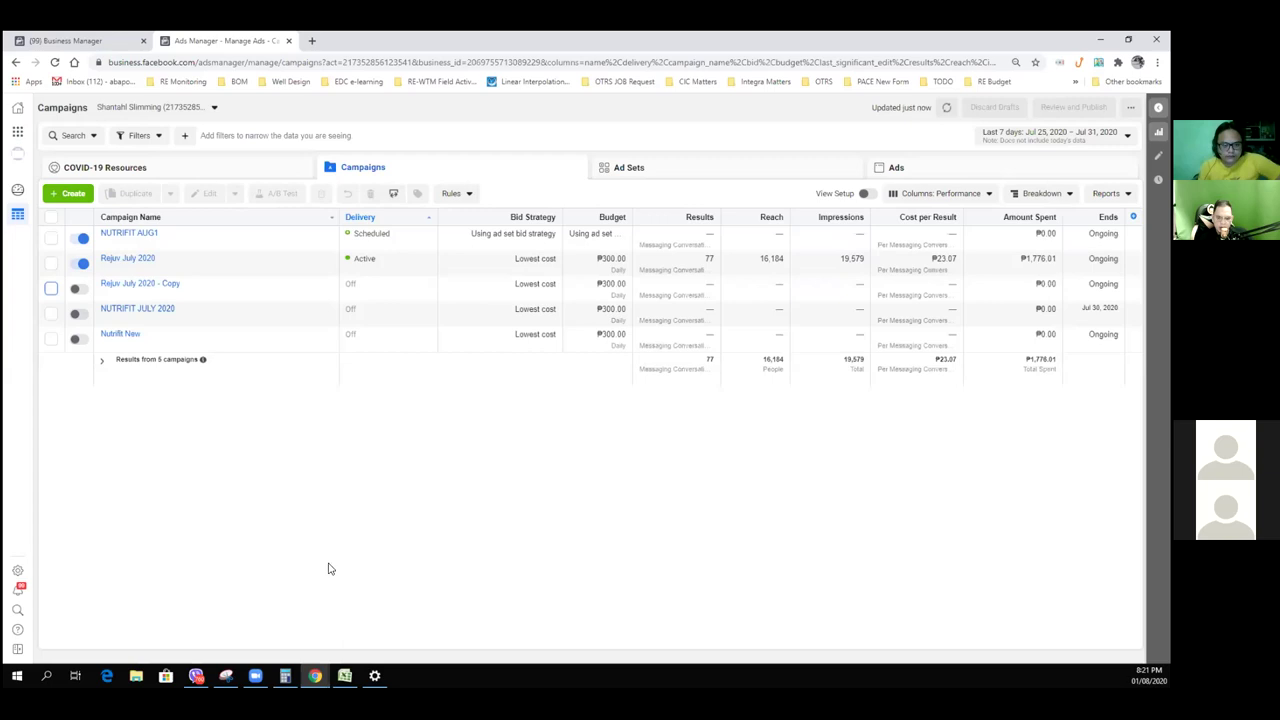
pyautogui.click(255, 676)
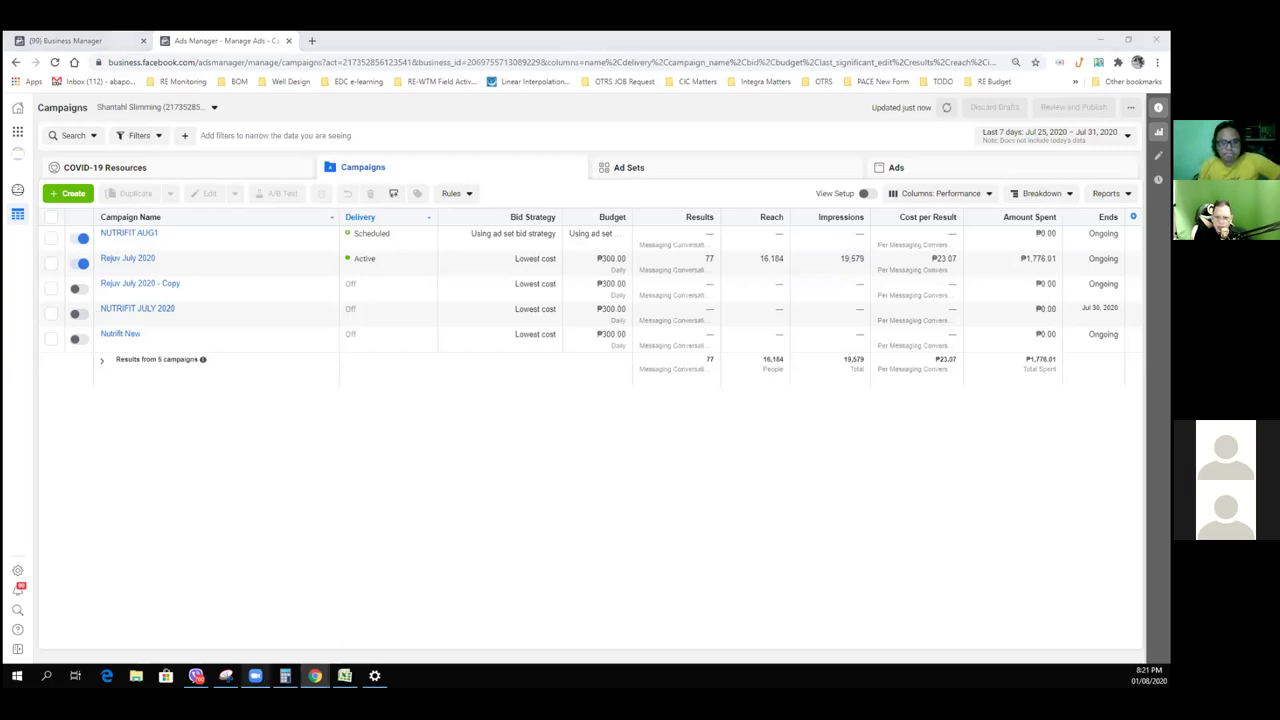
pyautogui.moveTo(317, 642)
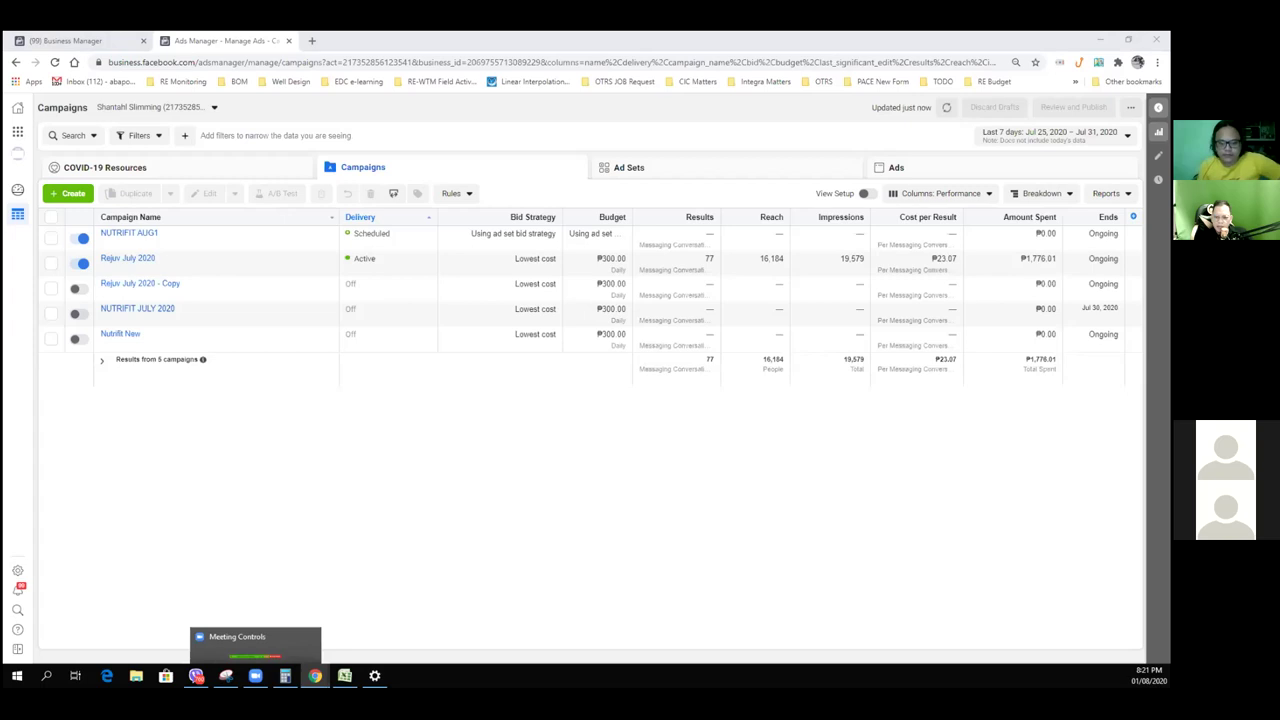